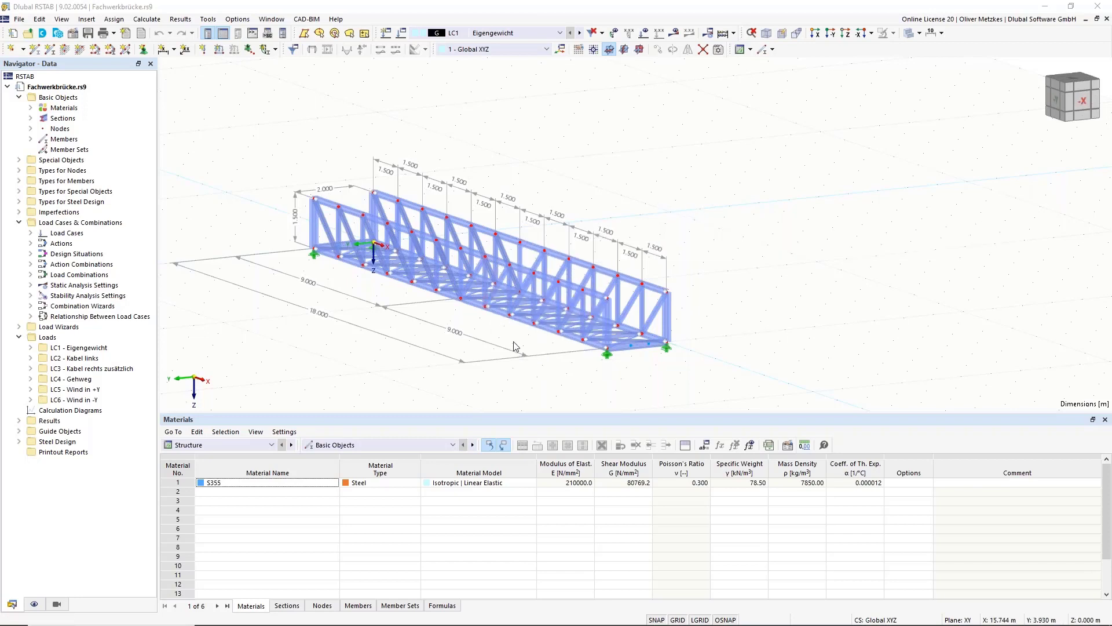
# Step: Examine the existing truss bridge model from its end and from an oblique side view
pyautogui.keyDown('ctrl'); pyautogui.moveTo(514, 346); pyautogui.dragTo(464, 318, button='middle'); pyautogui.keyUp('ctrl')
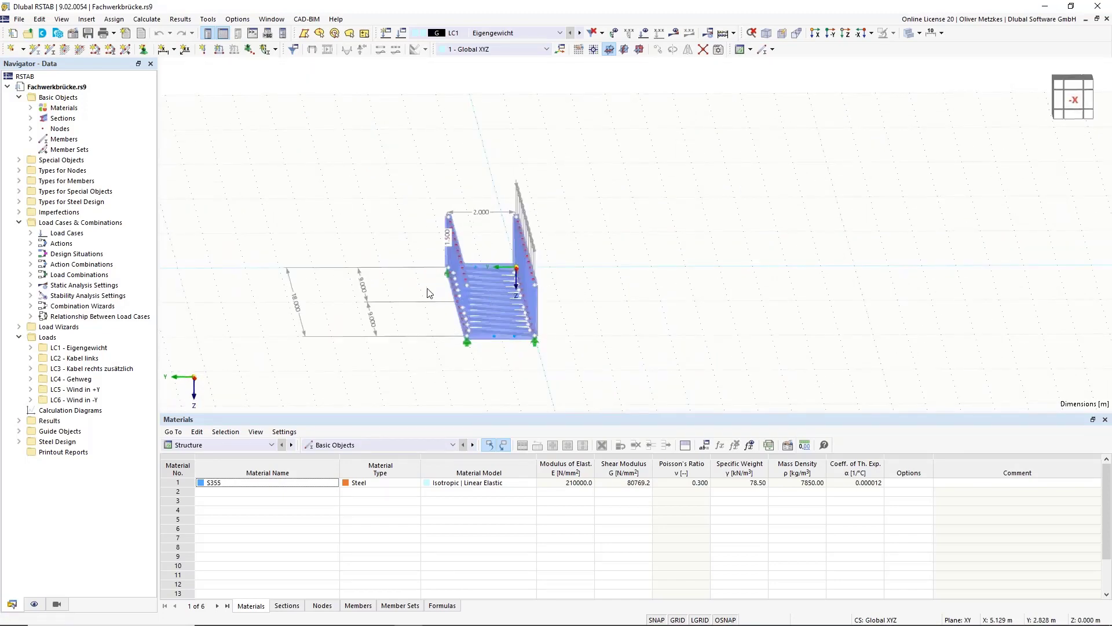
pyautogui.keyDown('ctrl'); pyautogui.moveTo(431, 312); pyautogui.dragTo(468, 267, button='middle'); pyautogui.keyUp('ctrl')
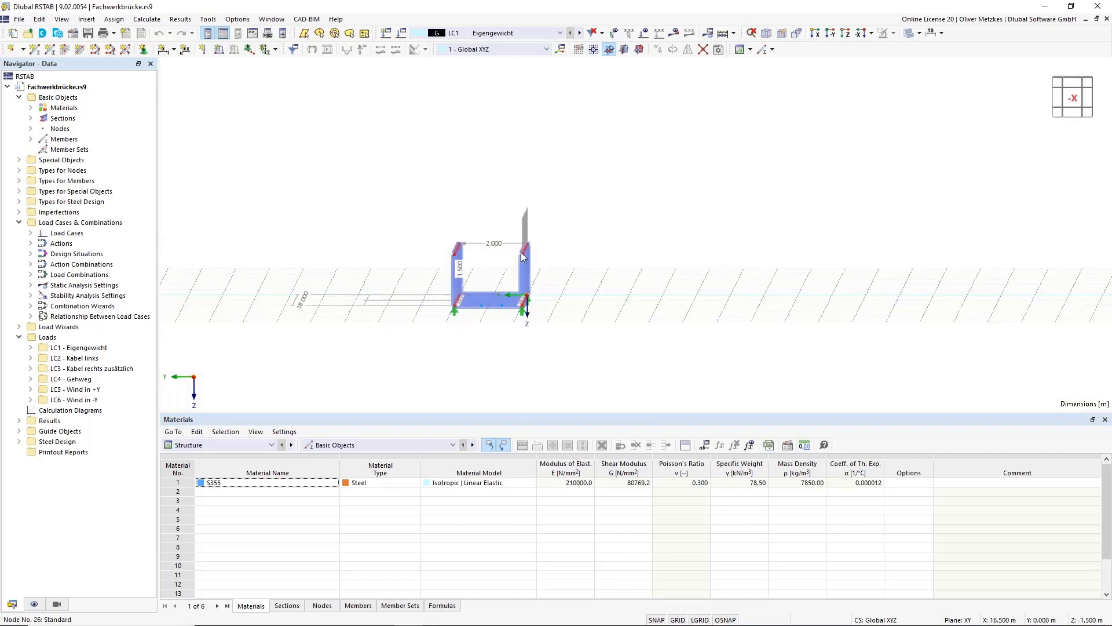
pyautogui.scroll(2, 511, 256)
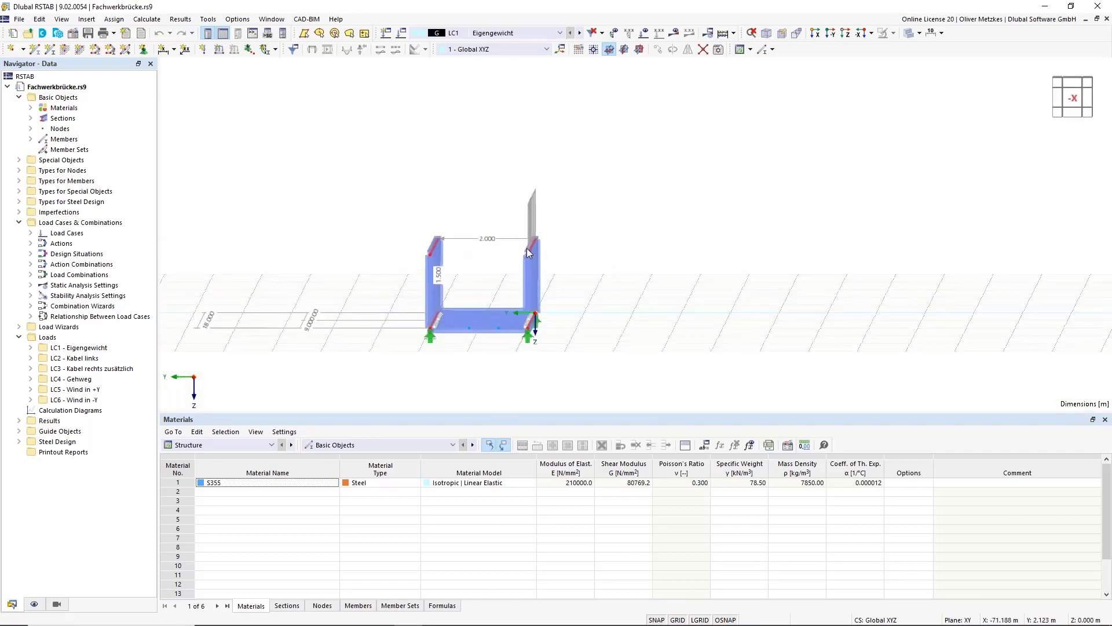
pyautogui.keyDown('ctrl'); pyautogui.moveTo(482, 270); pyautogui.dragTo(528, 277, button='middle'); pyautogui.keyUp('ctrl')
pyautogui.scroll(10, 532, 277)
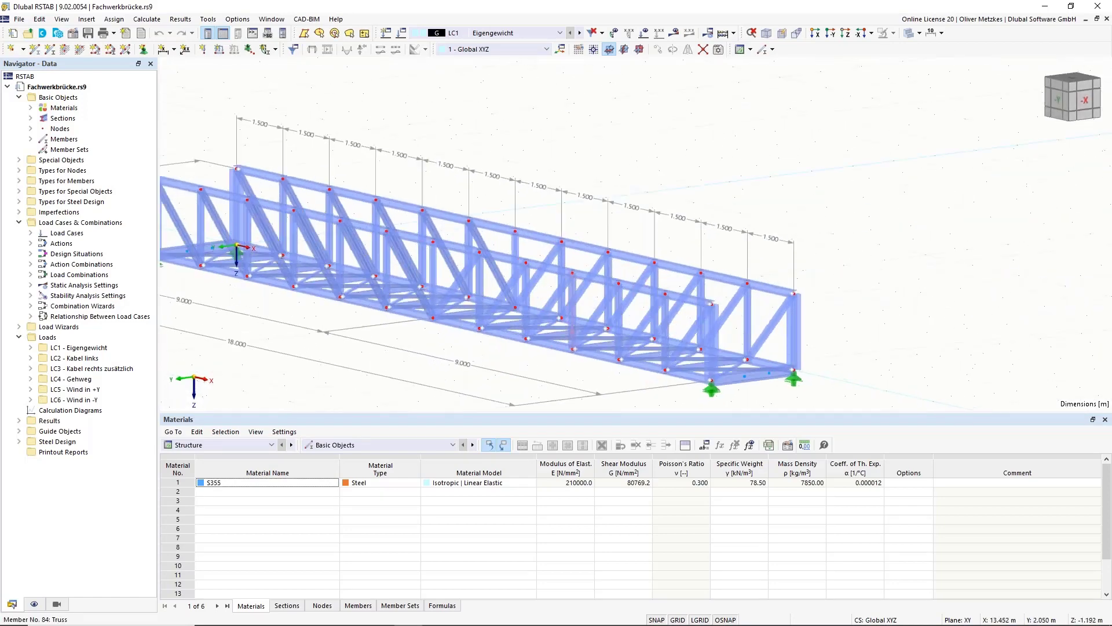
pyautogui.scroll(-10, 536, 276)
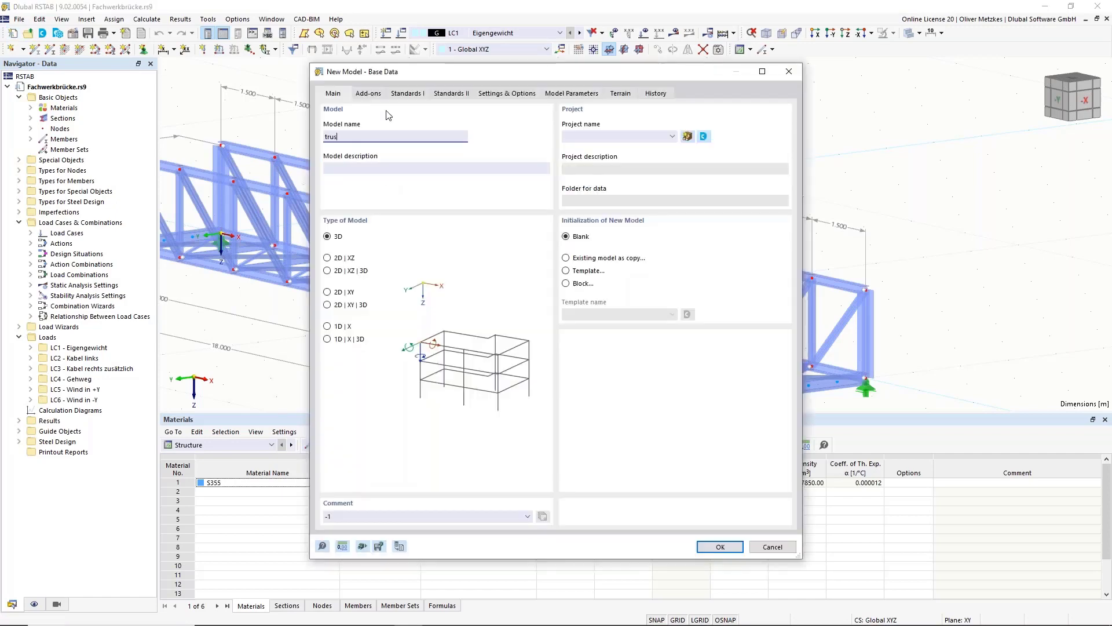
# Step: Name the new 3D model truss and activate the Structure Stability and Steel Design add-ons
pyautogui.write('s')
pyautogui.click(370, 95)
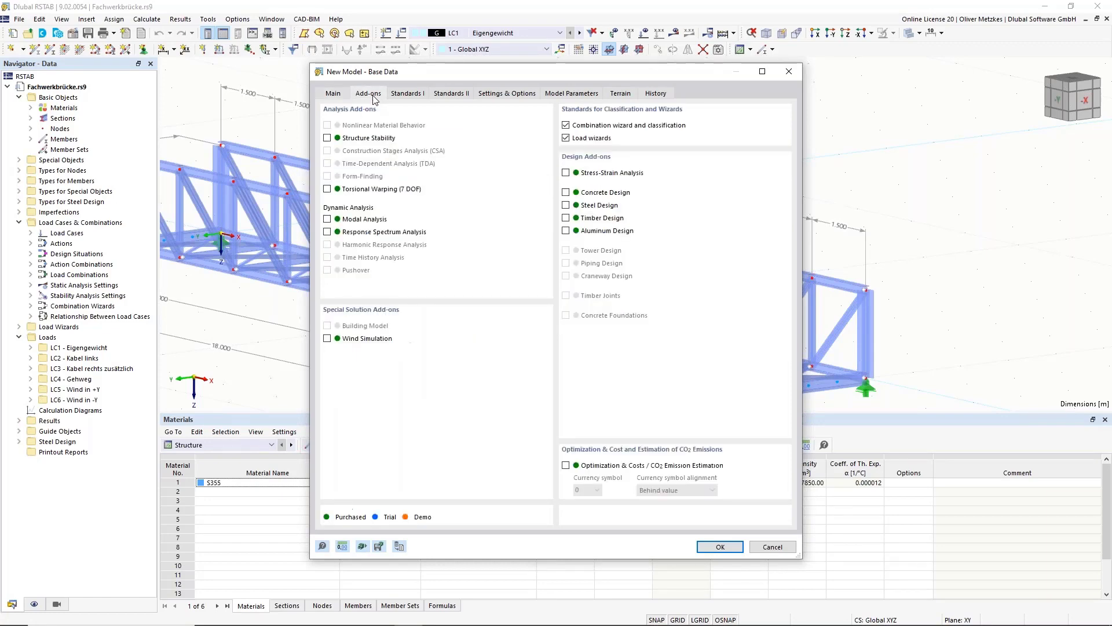
pyautogui.click(361, 139)
# Step: Keep EN 1993 with the CEN | 2015-06 national annex for steel design and create the model
pyautogui.click(404, 94)
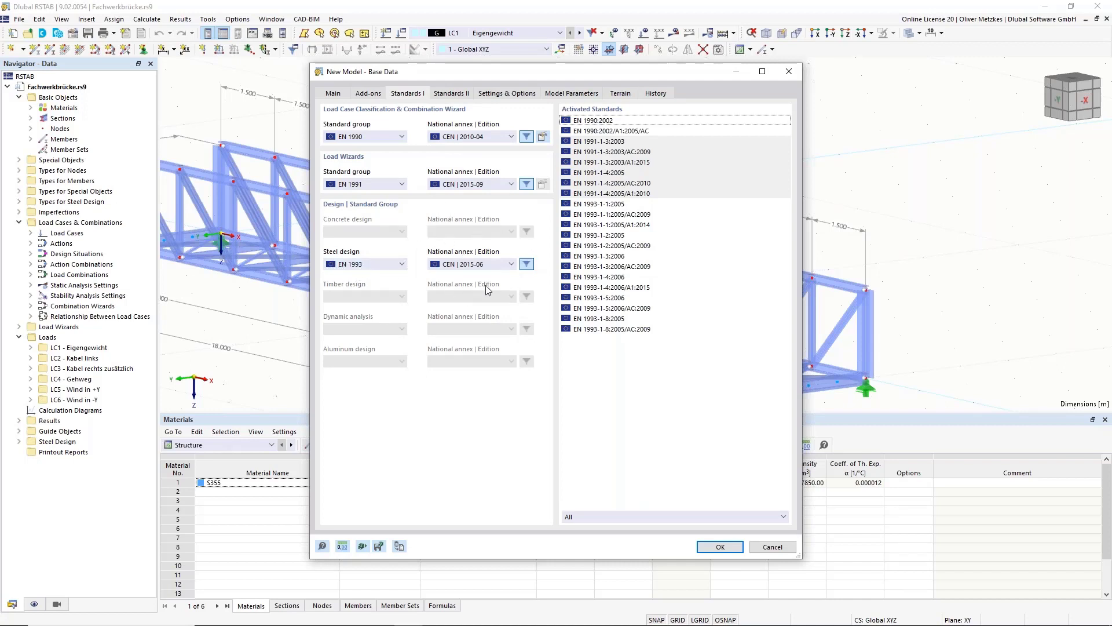
pyautogui.click(491, 267)
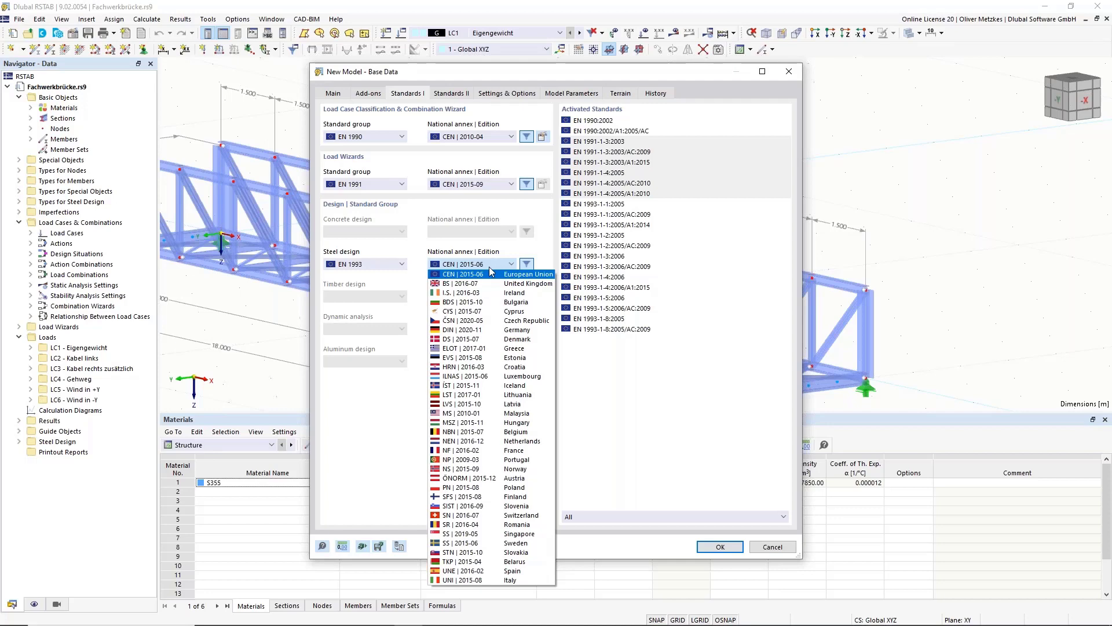
pyautogui.click(471, 274)
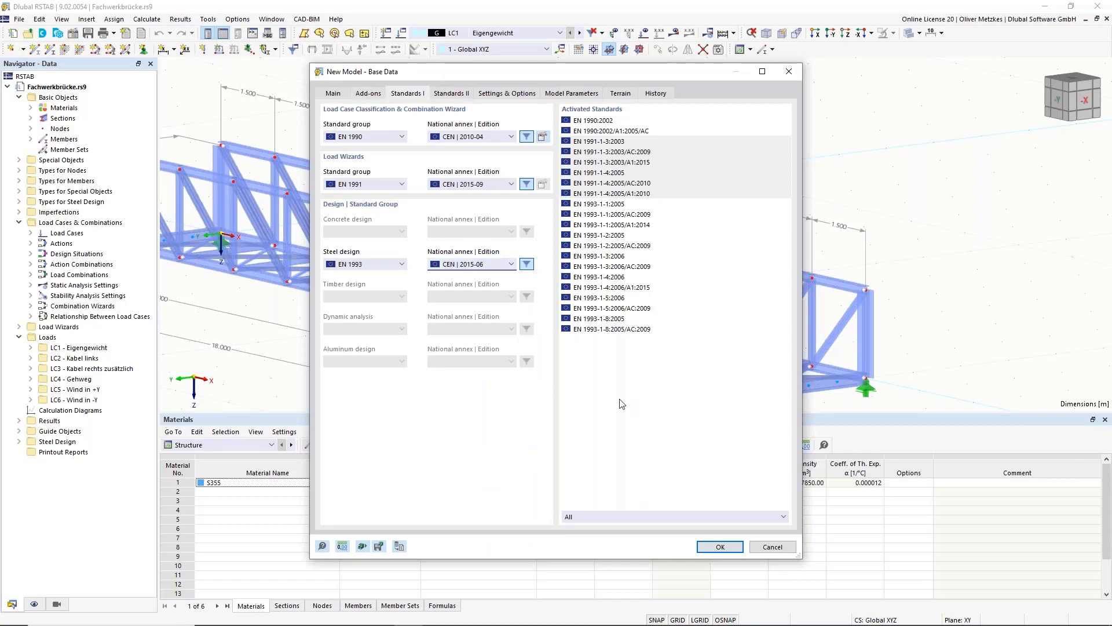
pyautogui.click(721, 546)
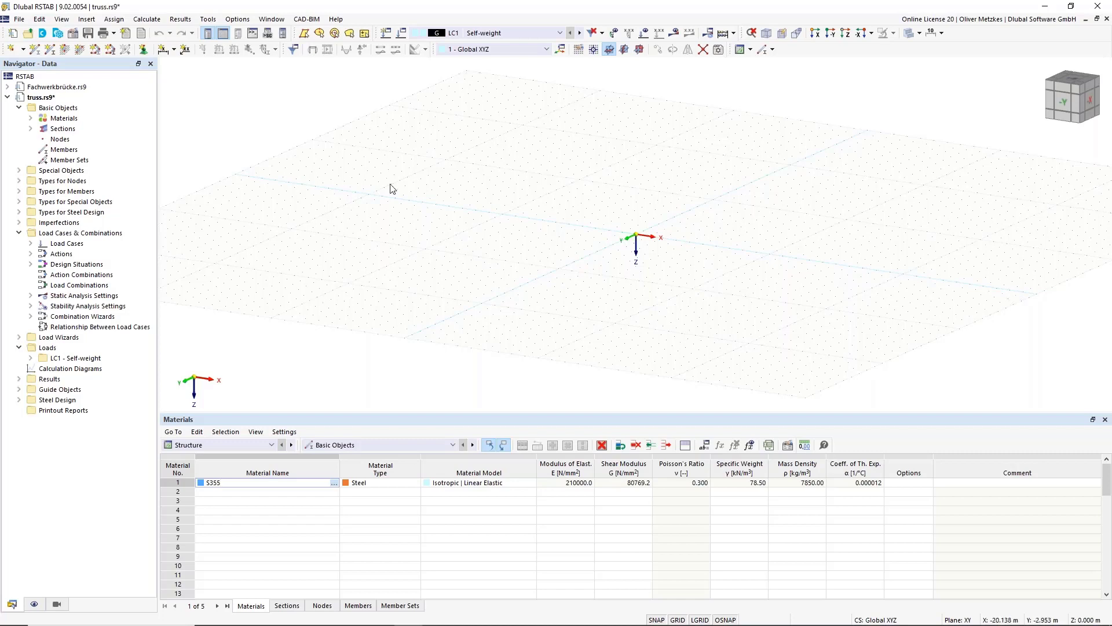
# Step: Delete all preset materials from the truss model
pyautogui.click(65, 119)
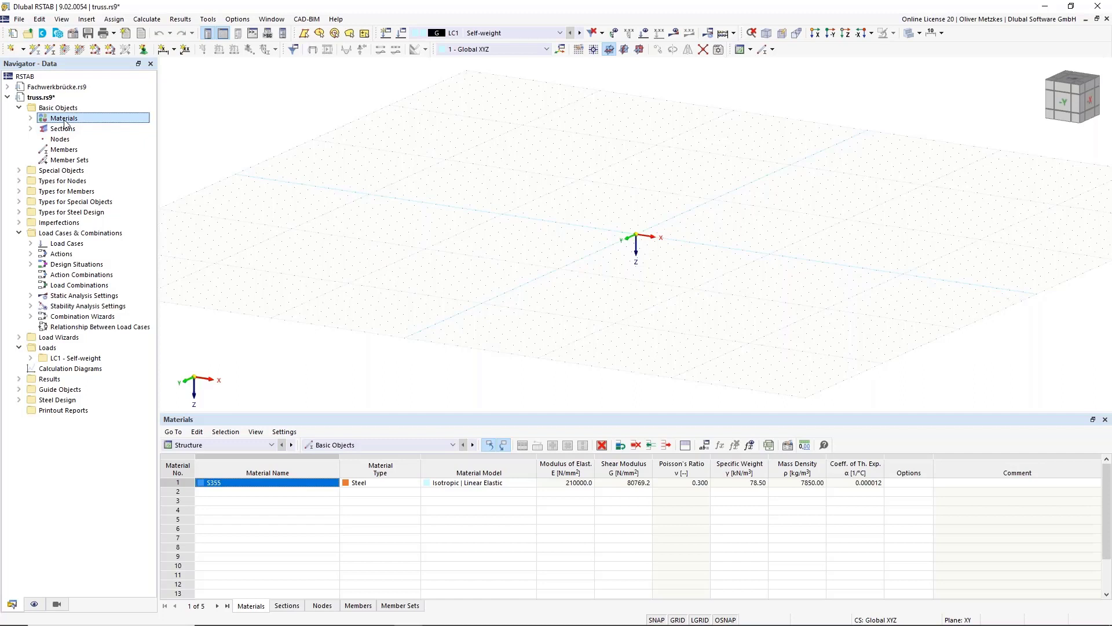
pyautogui.rightClick(65, 120)
pyautogui.click(116, 173)
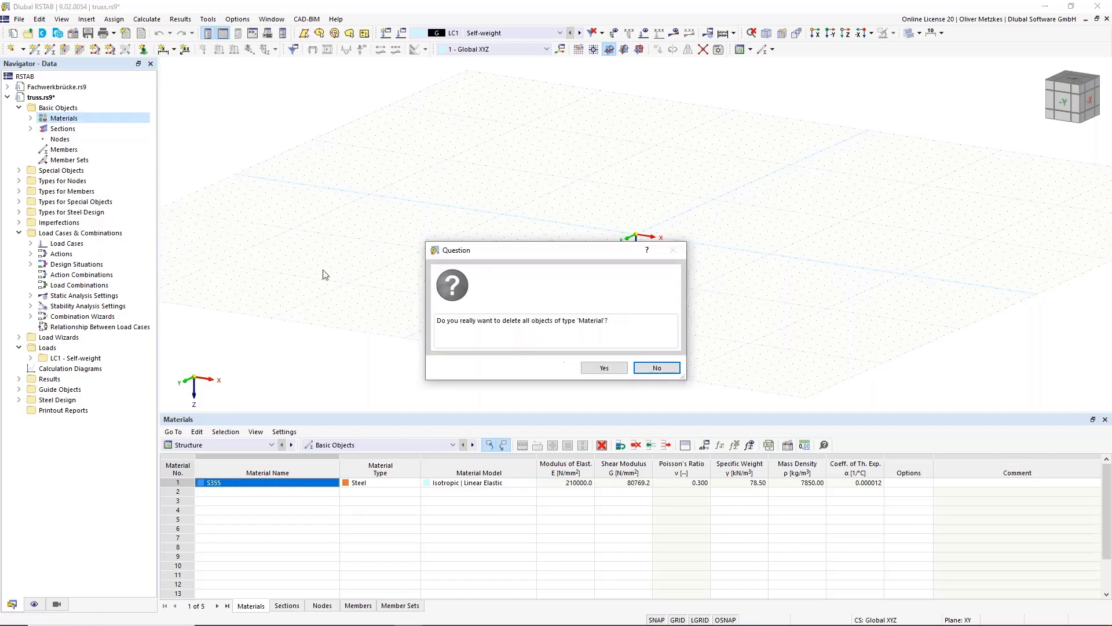
pyautogui.click(603, 368)
# Step: Delete all preset sections from the truss model
pyautogui.click(61, 130)
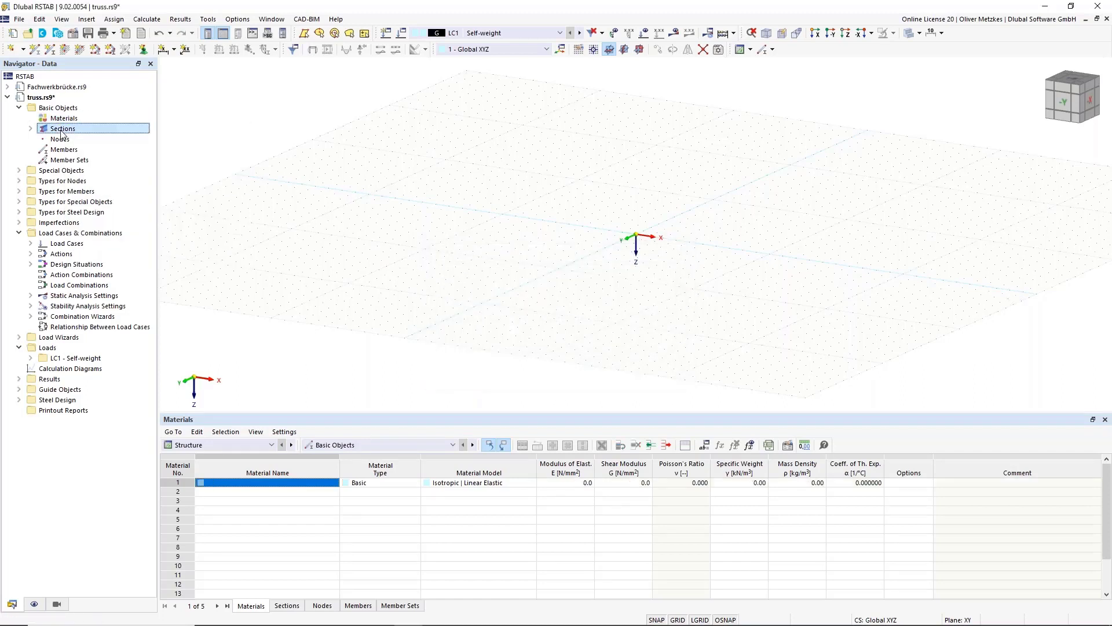
pyautogui.rightClick(62, 131)
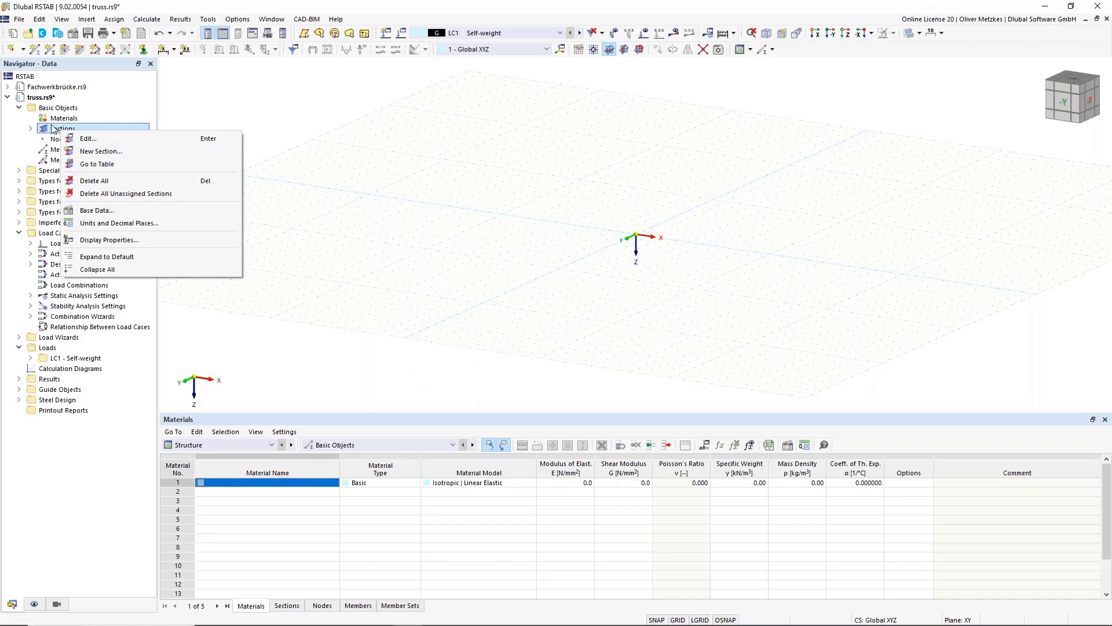
pyautogui.click(106, 182)
pyautogui.click(603, 367)
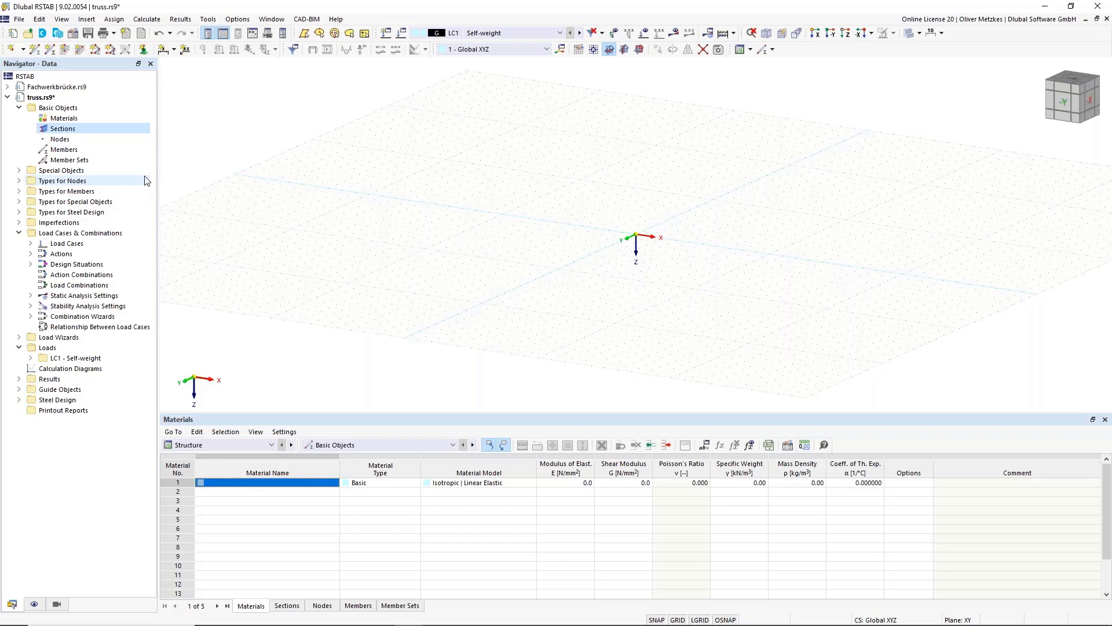
# Step: Start a new section and open the standardized I-sections in the section library
pyautogui.rightClick(60, 131)
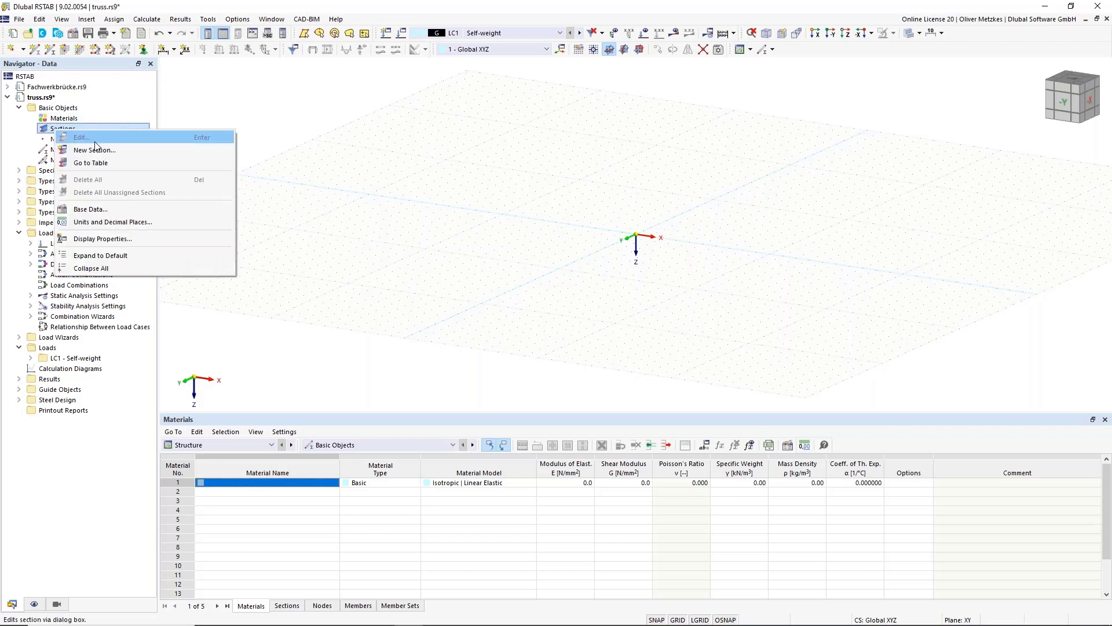
pyautogui.click(98, 152)
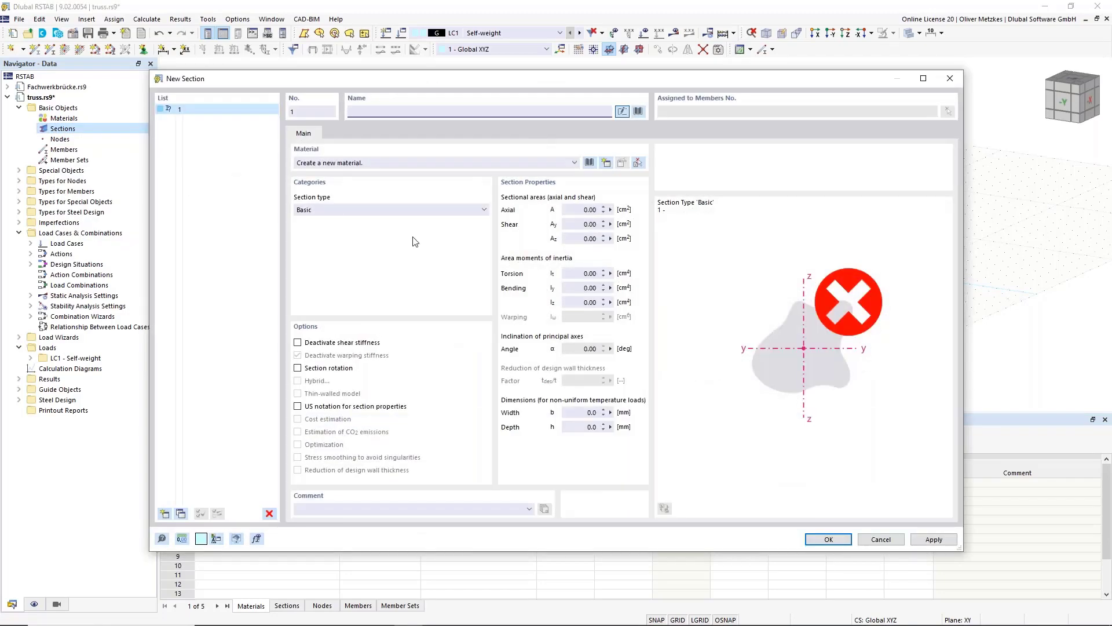
pyautogui.click(642, 112)
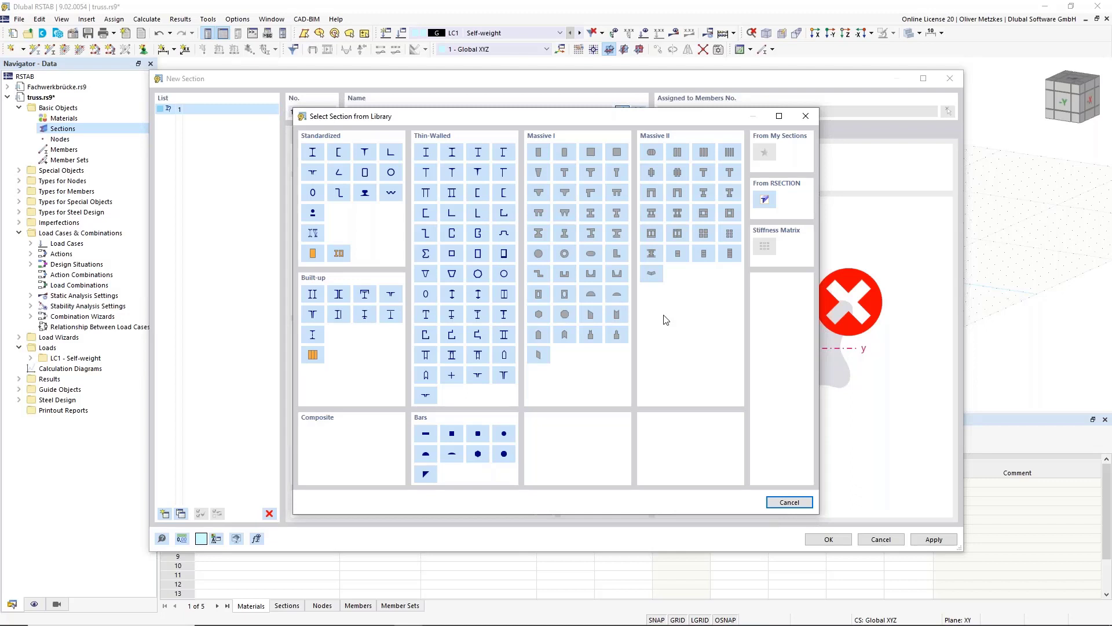
pyautogui.click(318, 153)
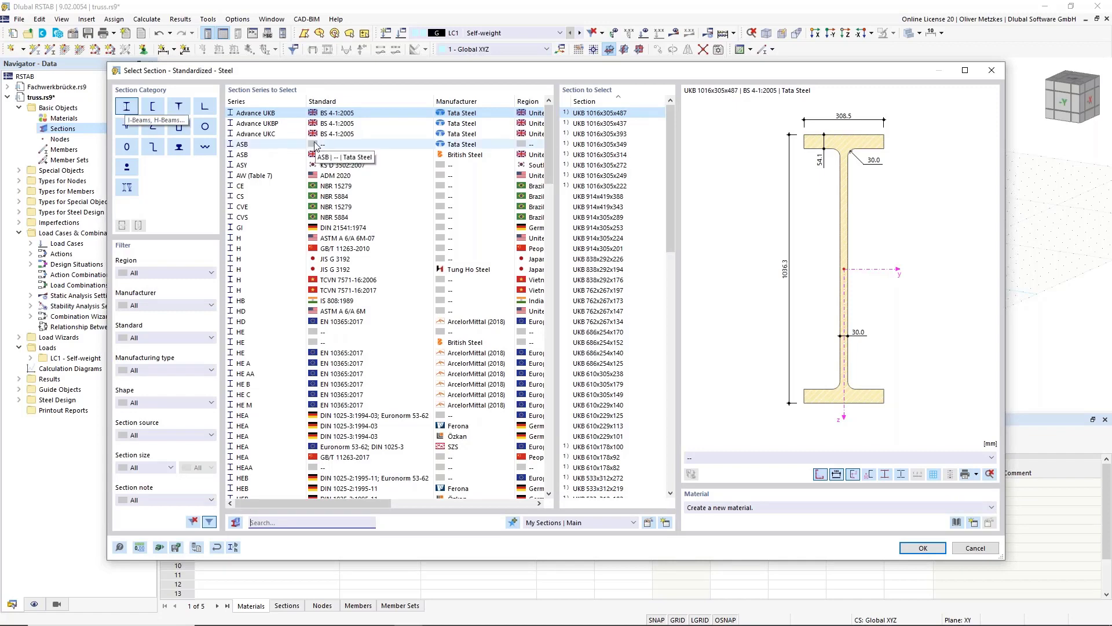
# Step: Filter the section series by the European Union region and select HEB 140 from the DIN 1025-2:1995-11; Euronorm 53-62 series
pyautogui.scroll(-13, 407, 139)
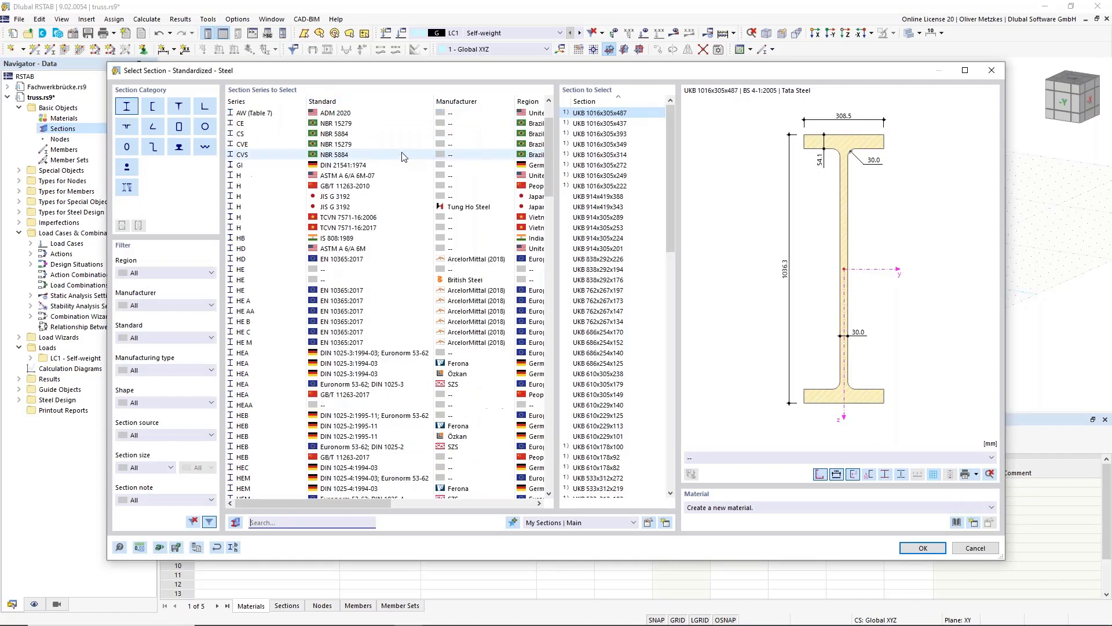
pyautogui.scroll(-8, 399, 163)
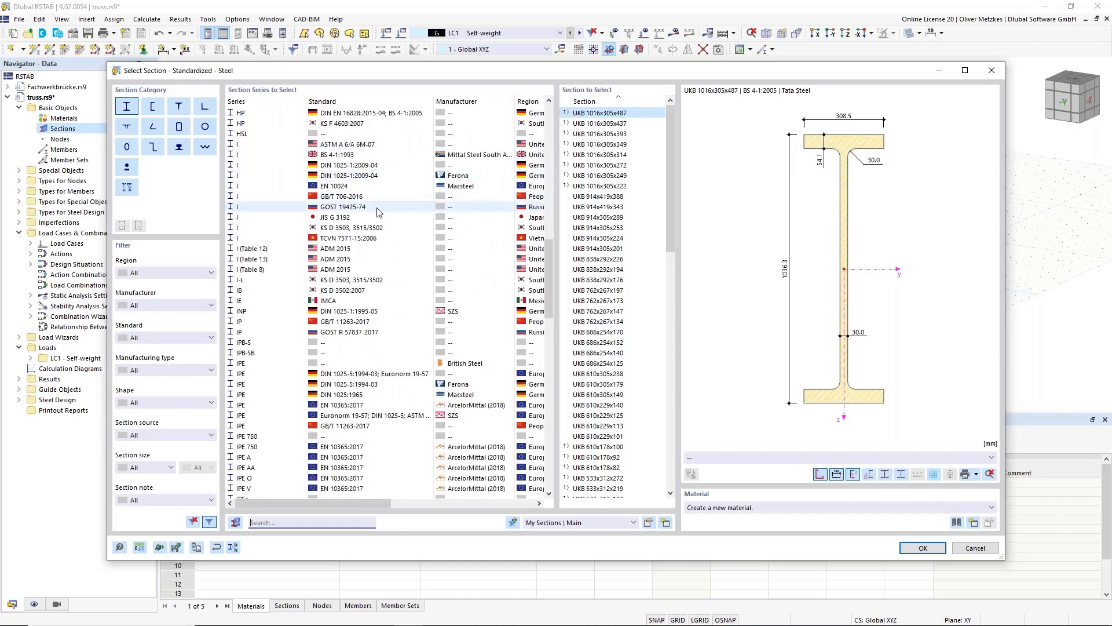
pyautogui.scroll(-4, 399, 297)
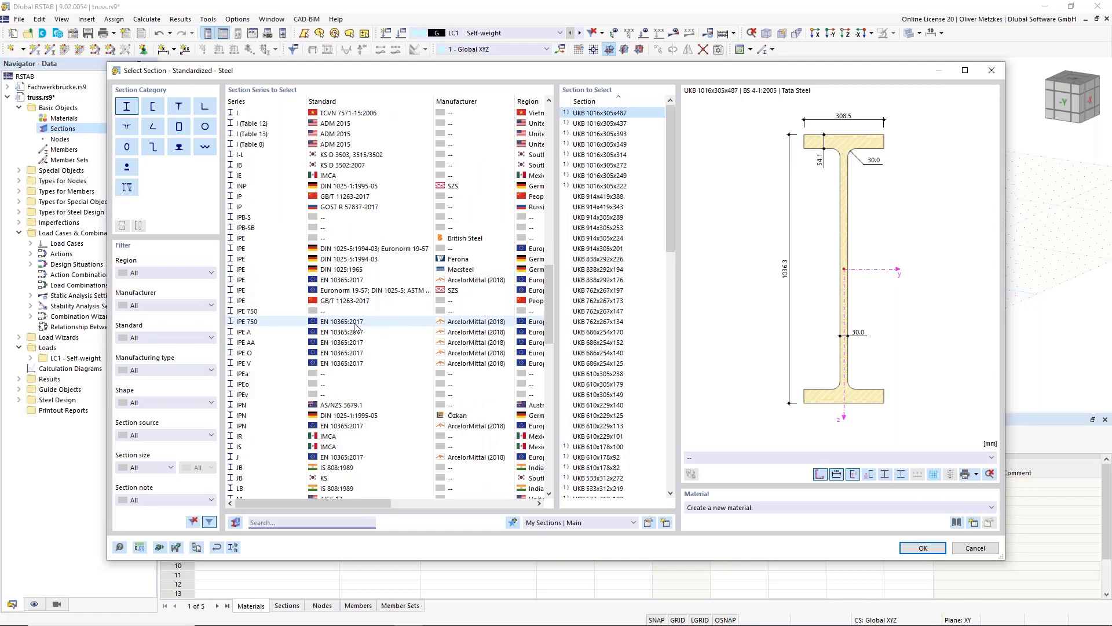
pyautogui.scroll(15, 355, 326)
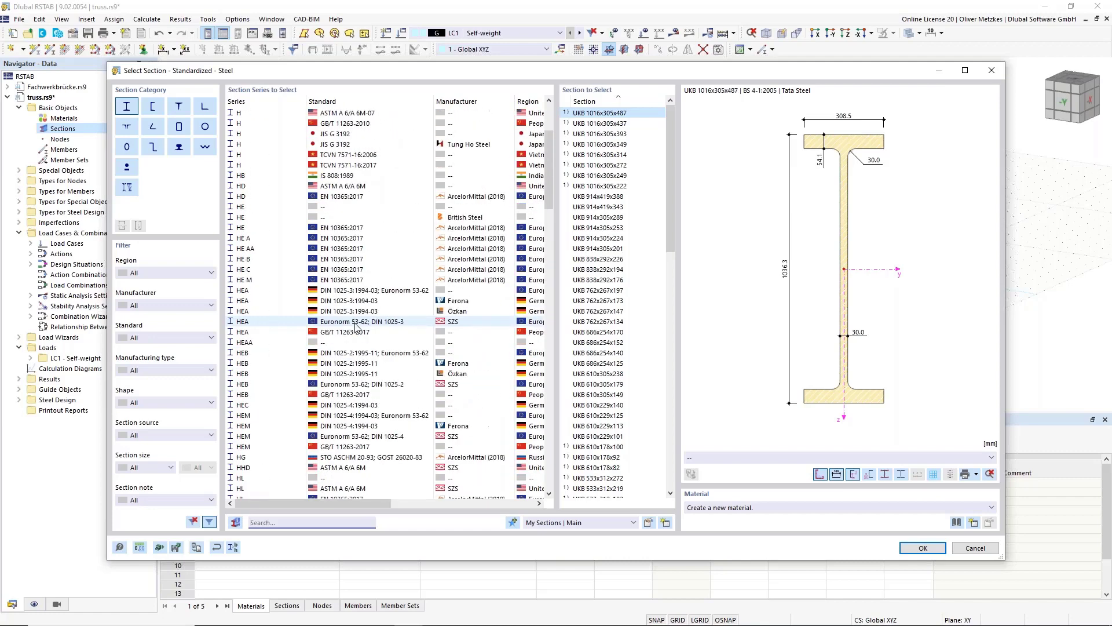
pyautogui.scroll(4, 355, 327)
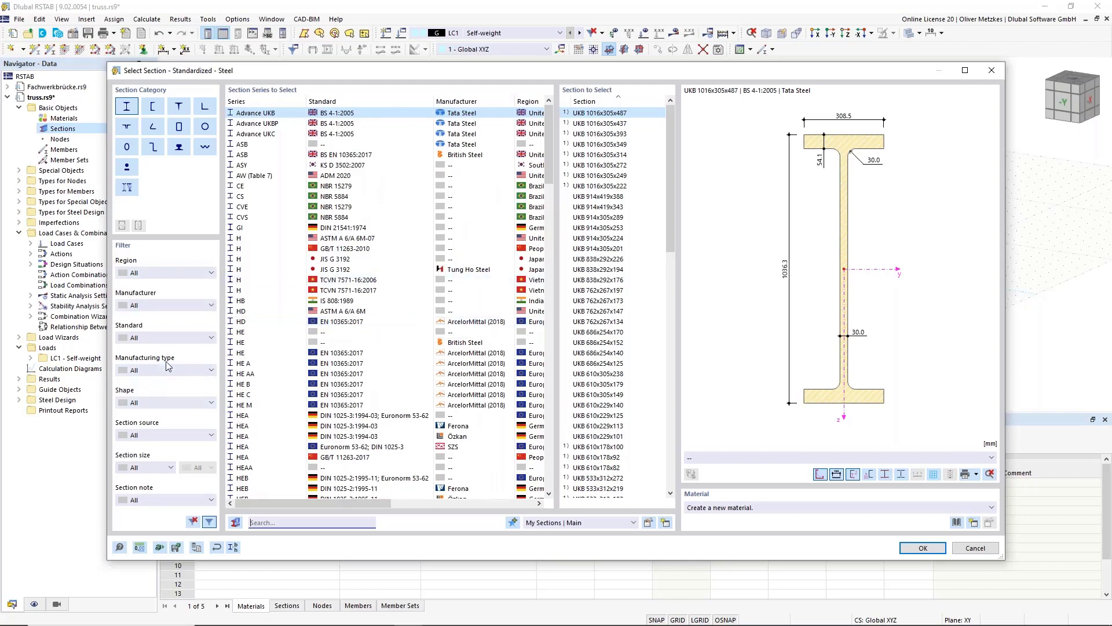
pyautogui.click(149, 274)
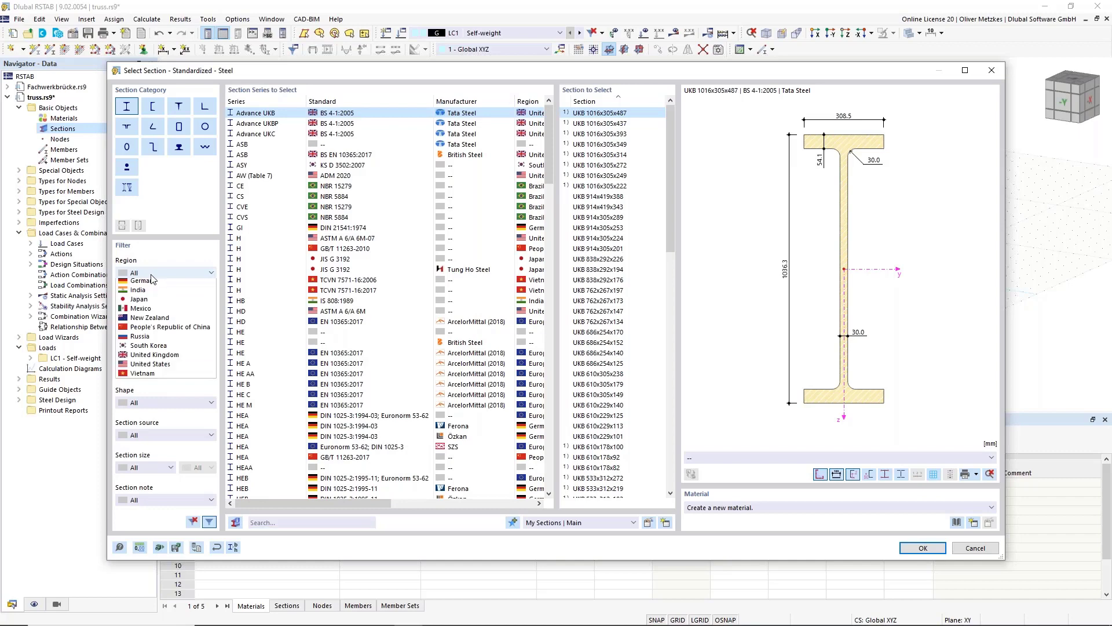
pyautogui.click(148, 330)
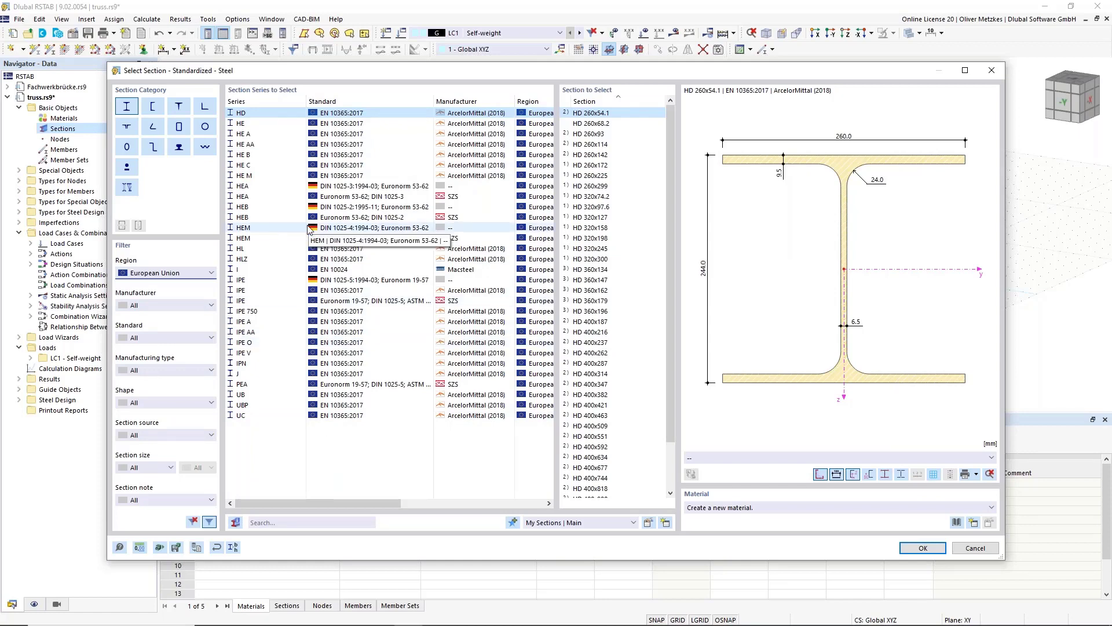
pyautogui.click(255, 208)
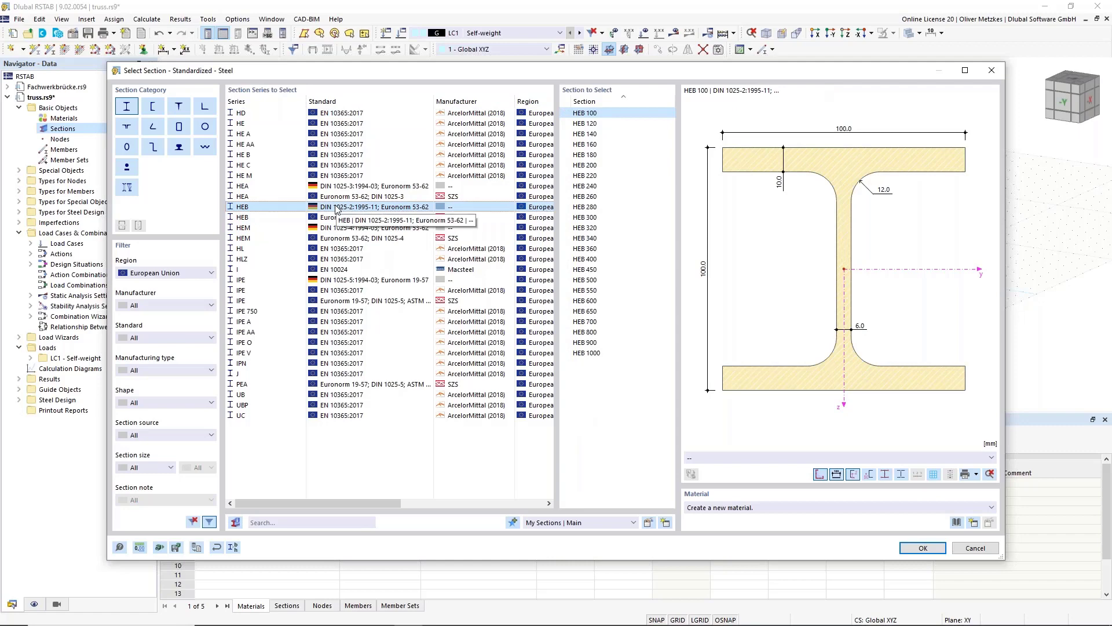
pyautogui.click(603, 134)
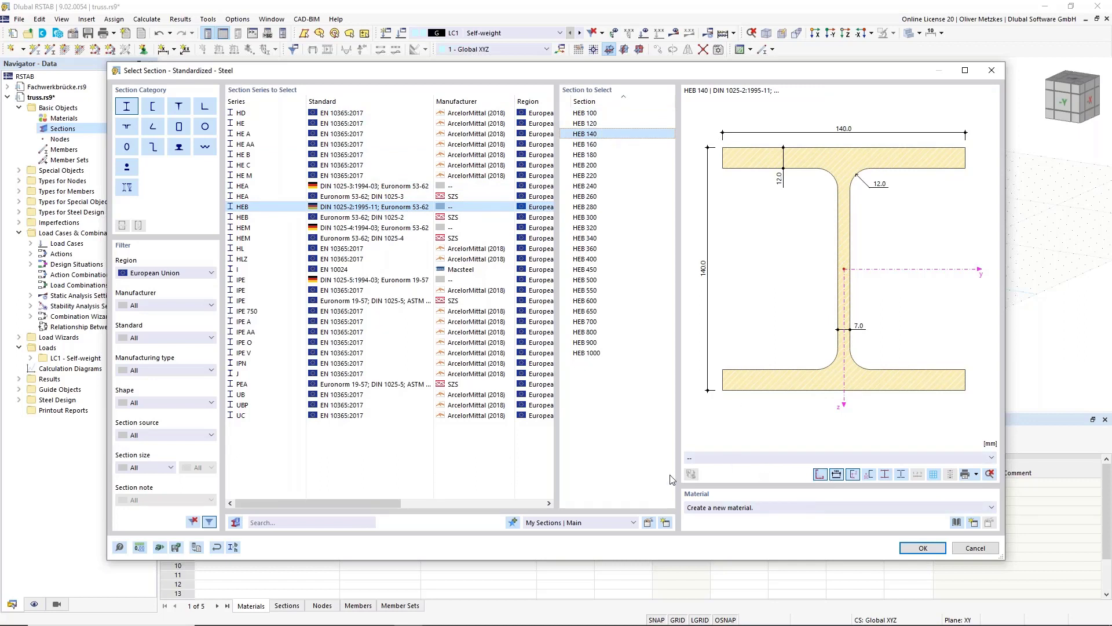
# Step: Open the material library for the HEB 140 section and show the material series of all standards
pyautogui.click(956, 522)
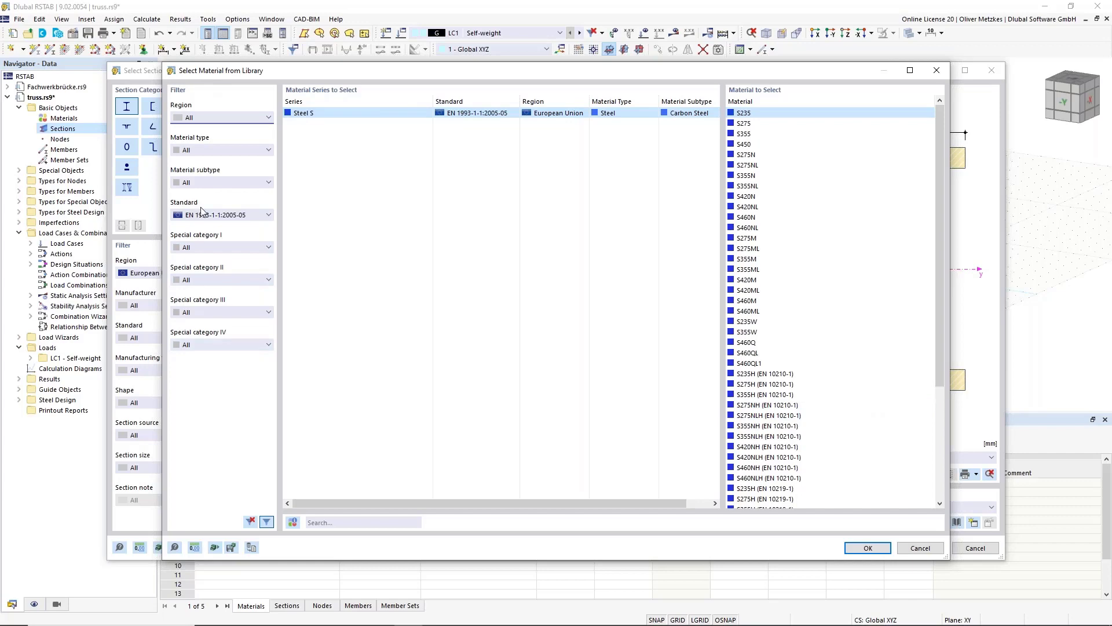
pyautogui.click(220, 214)
pyautogui.scroll(2, 223, 227)
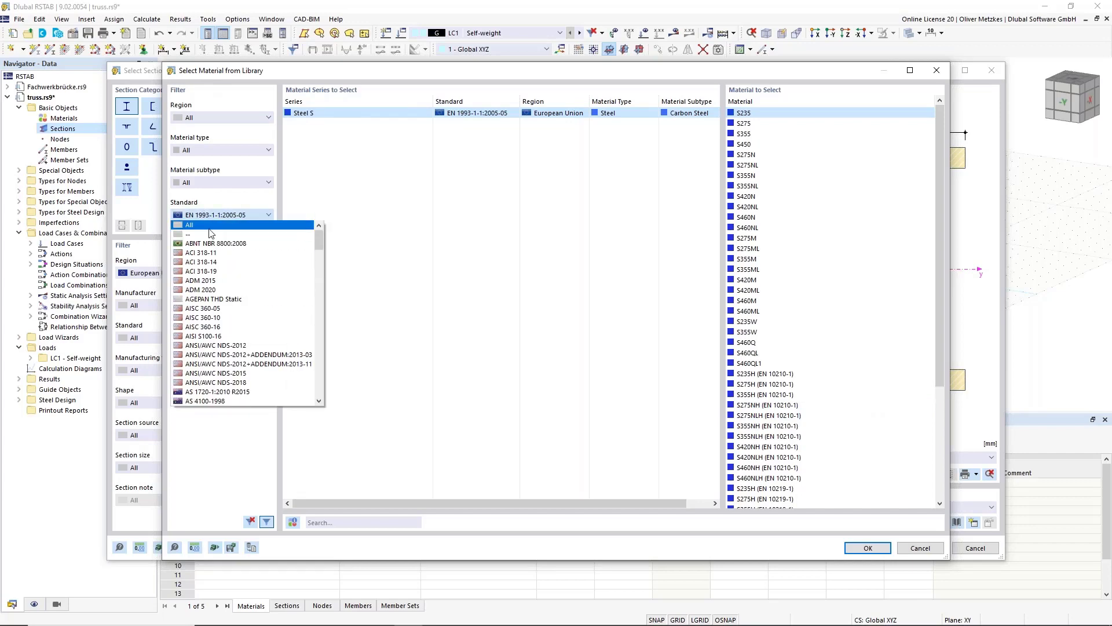
pyautogui.click(223, 225)
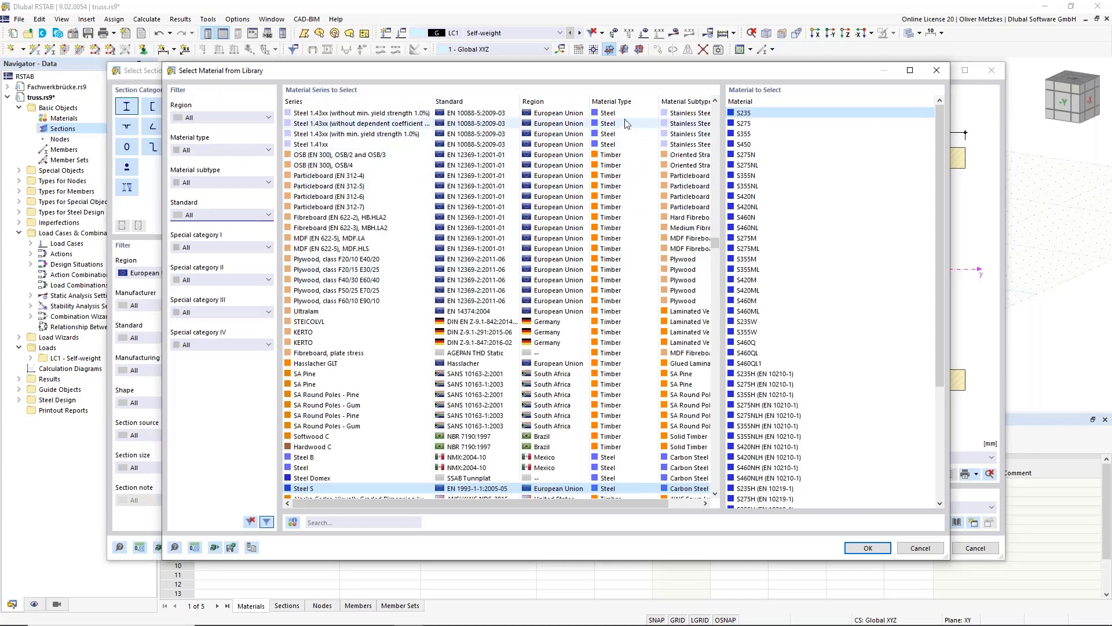
pyautogui.scroll(-3, 611, 315)
pyautogui.scroll(-1, 611, 316)
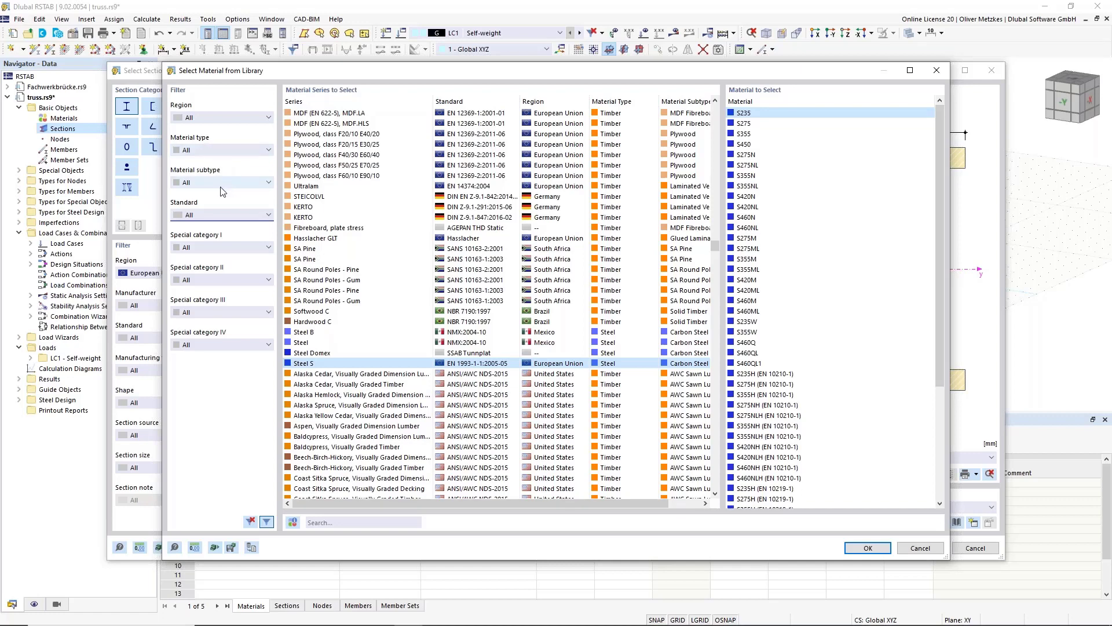
# Step: Filter the material library by the EN 1993-1-1:2005-05 standard and assign steel S355 to the section
pyautogui.click(205, 217)
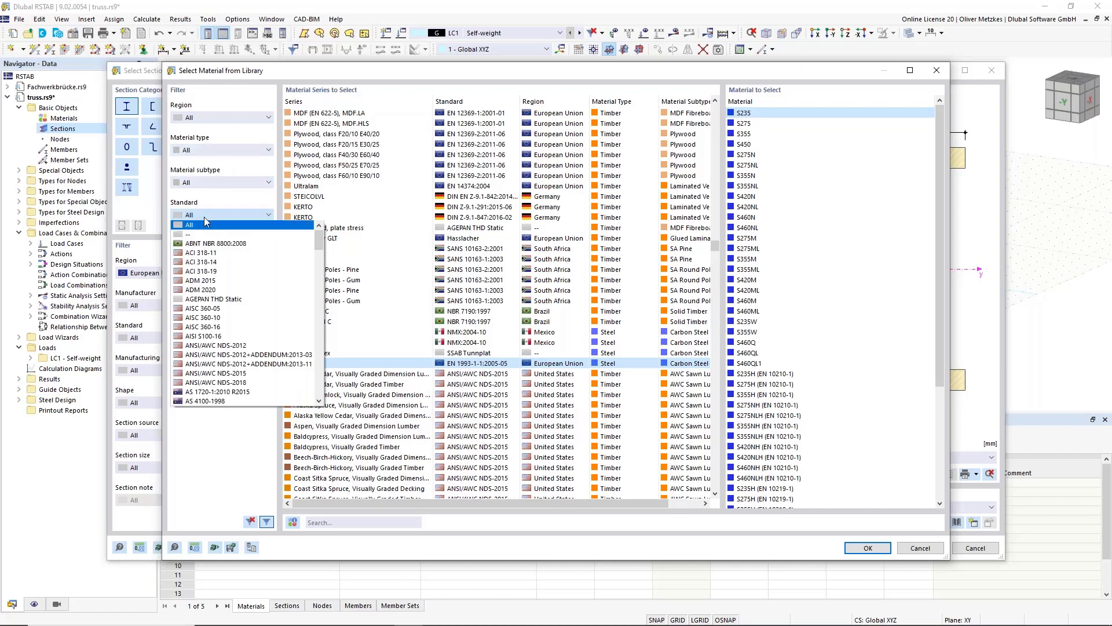
pyautogui.scroll(-10, 223, 282)
pyautogui.scroll(15, 223, 282)
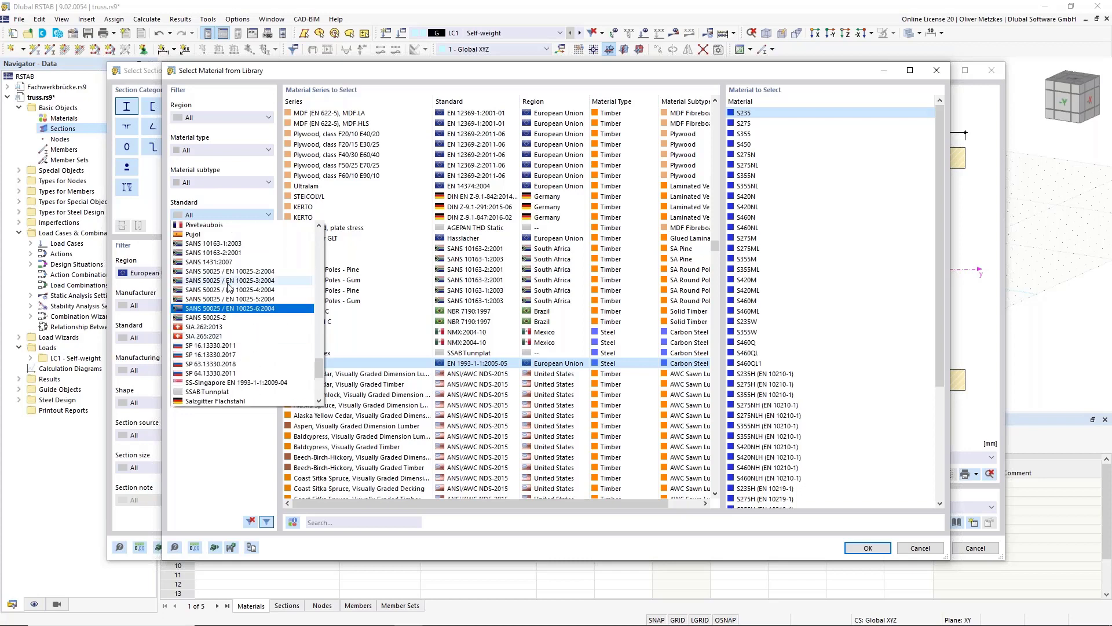
pyautogui.scroll(6, 322, 341)
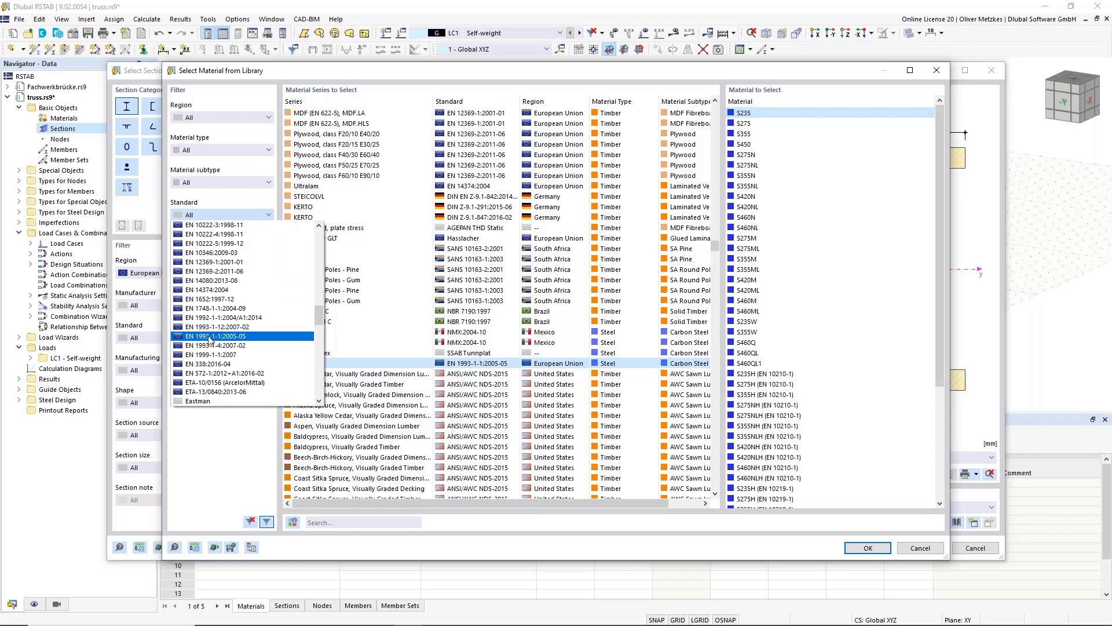
pyautogui.click(215, 336)
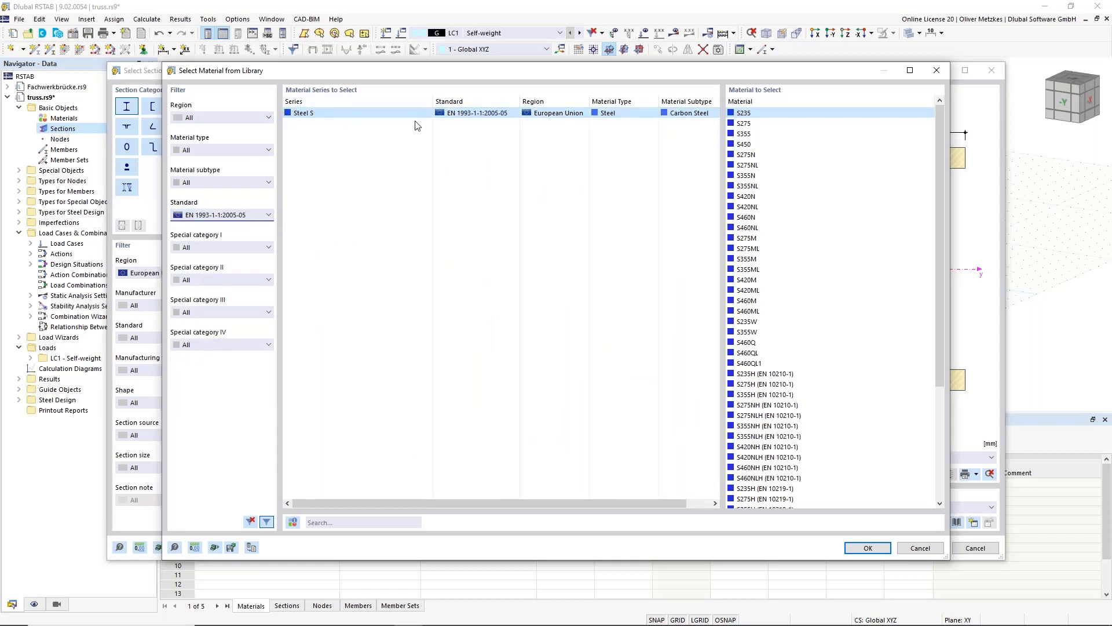
pyautogui.click(754, 135)
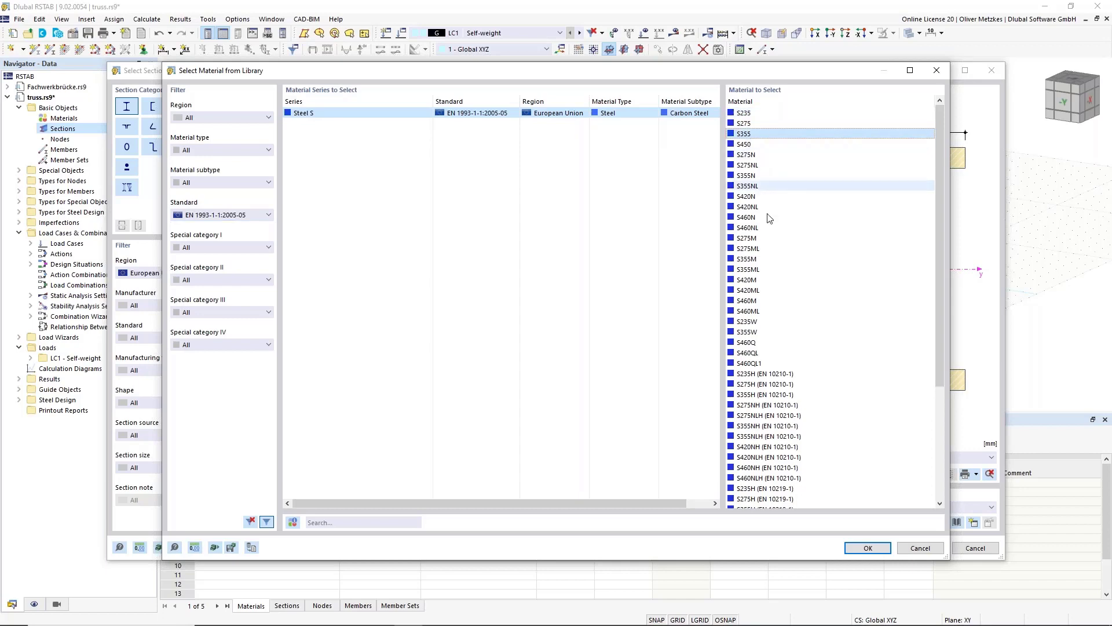
pyautogui.click(869, 549)
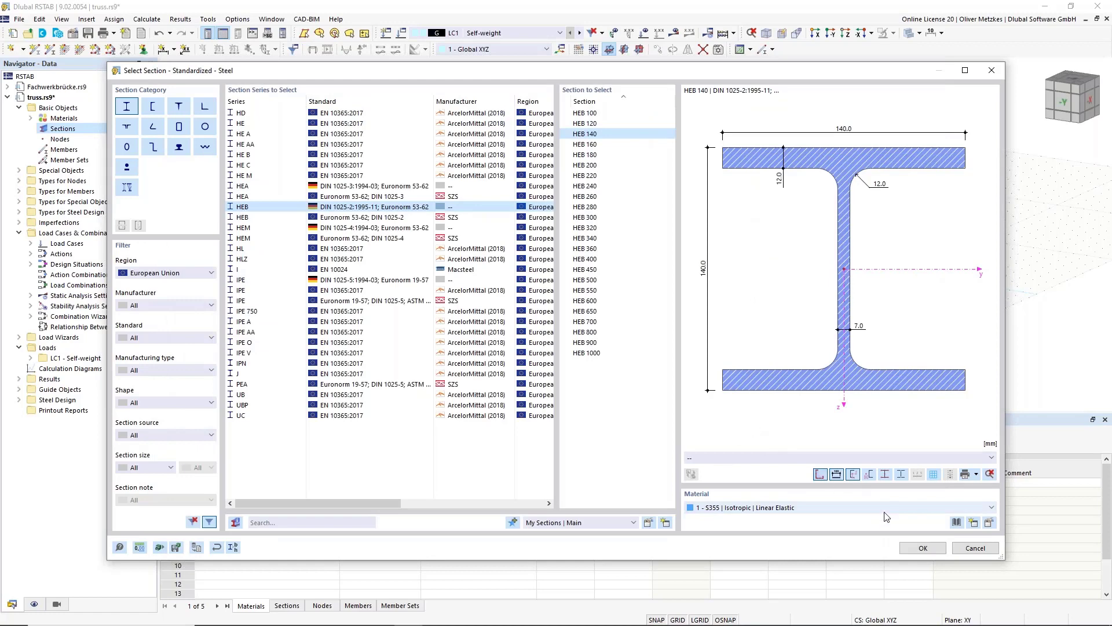
# Step: Accept HEB 140 as the first section and give it the comment "chords"
pyautogui.click(921, 548)
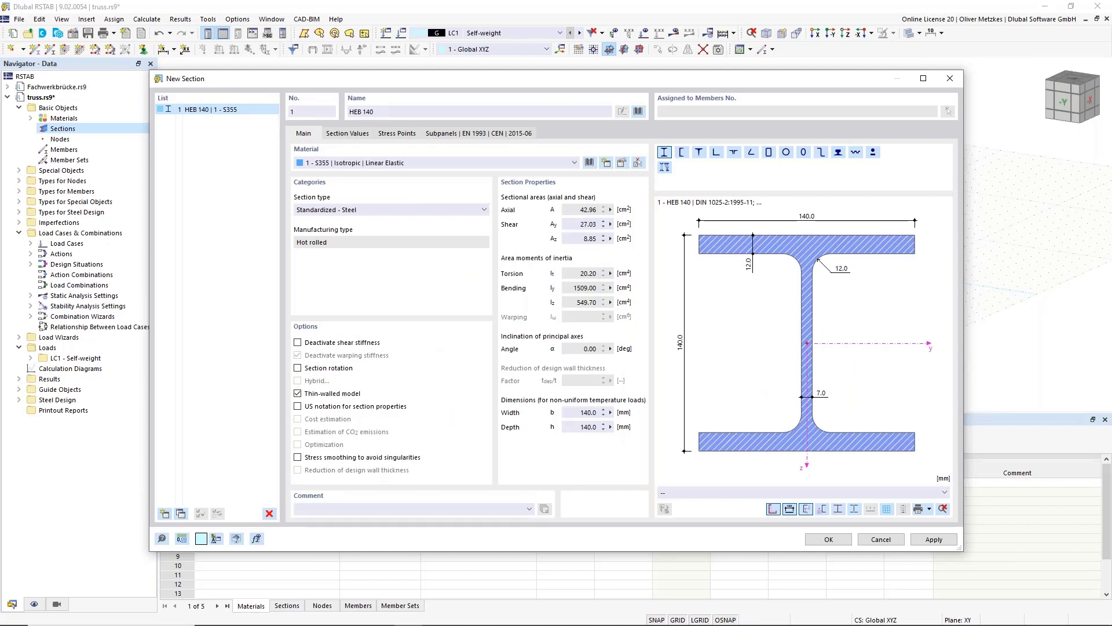
pyautogui.click(415, 513)
pyautogui.write('ds')
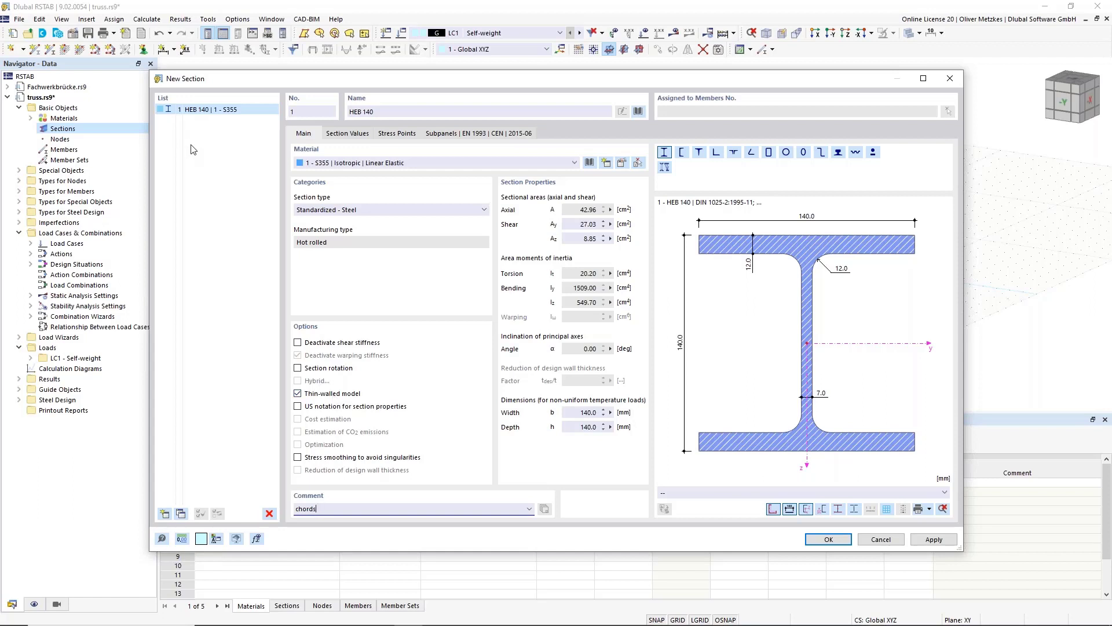
pyautogui.click(201, 418)
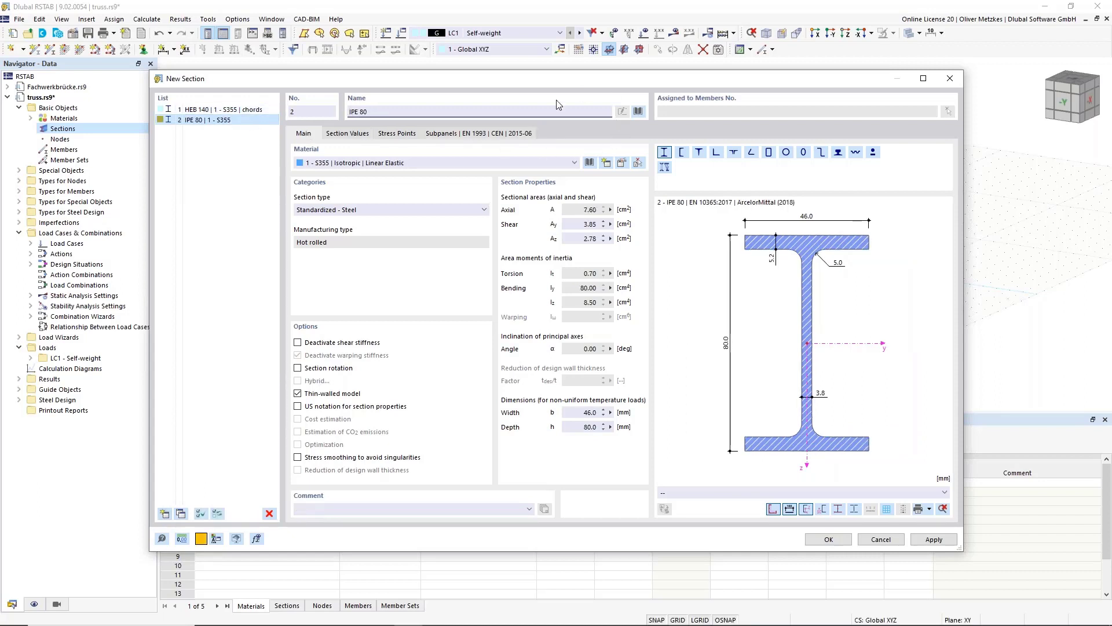
# Step: From the second section's library, add HEA 100 to HEA 1000 of the DIN 1025-3:1994-03; Euronorm 53-62 series to My Sections | Main
pyautogui.click(642, 110)
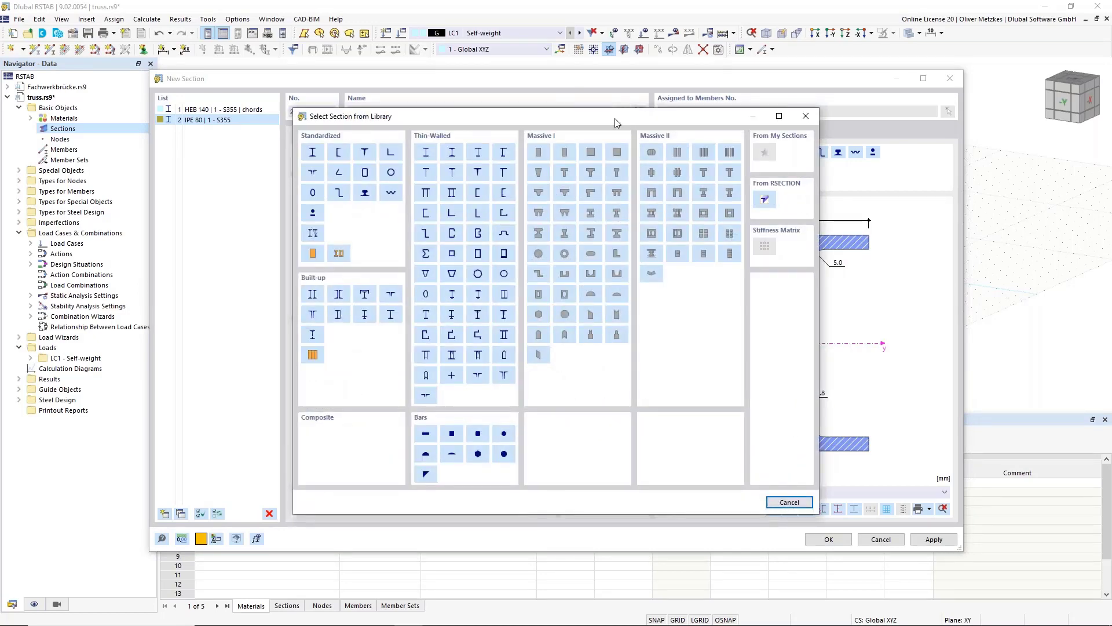
pyautogui.click(311, 155)
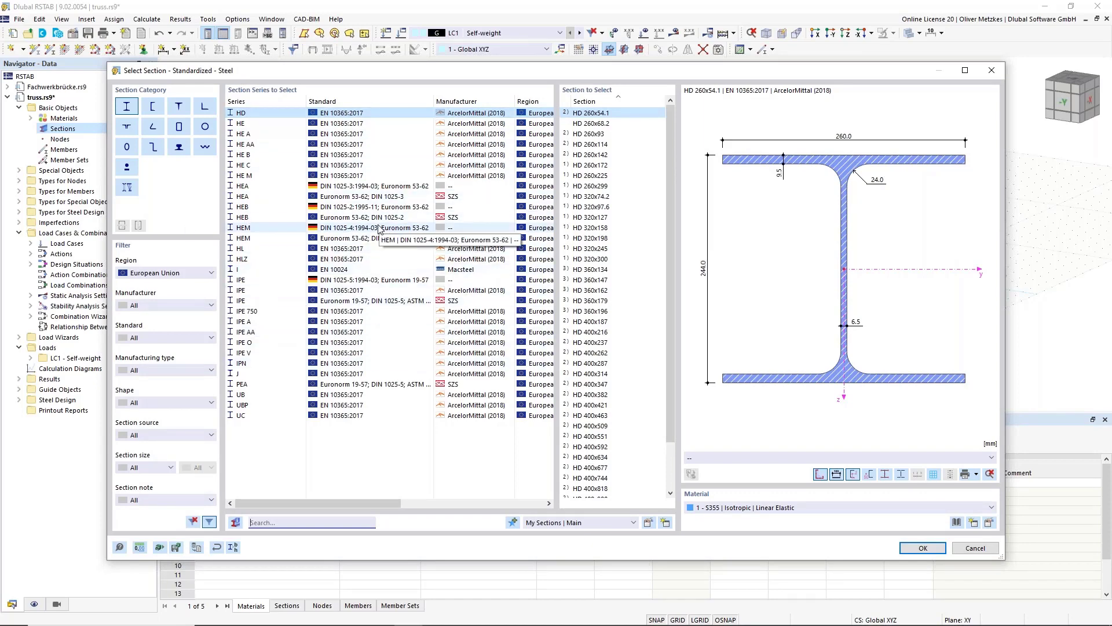
pyautogui.click(362, 186)
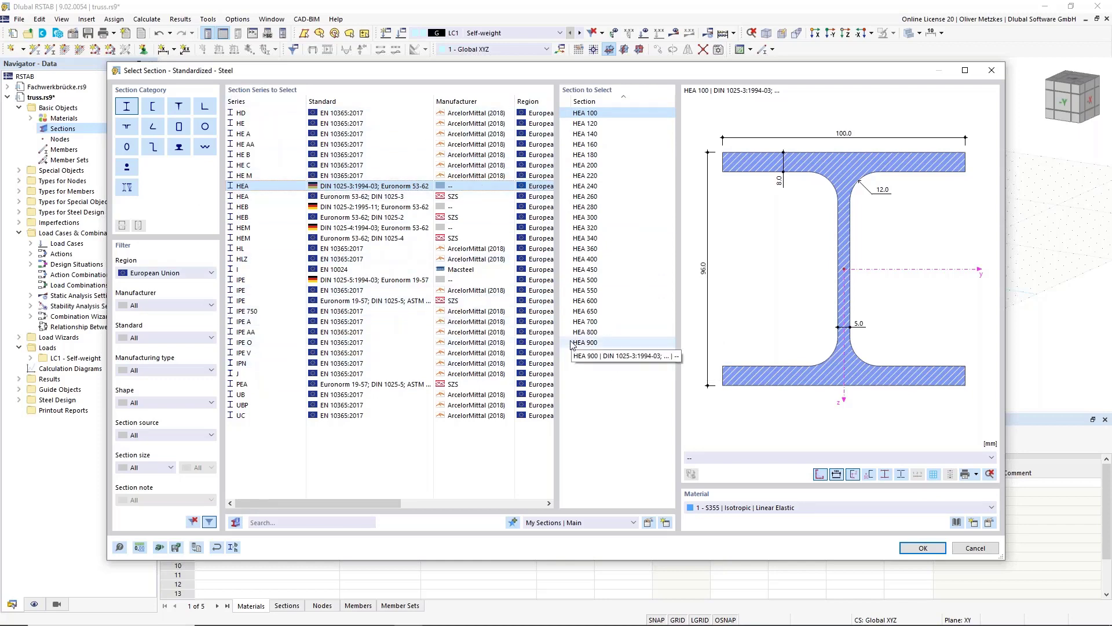
pyautogui.keyDown('shift'); pyautogui.click(605, 353); pyautogui.keyUp('shift')
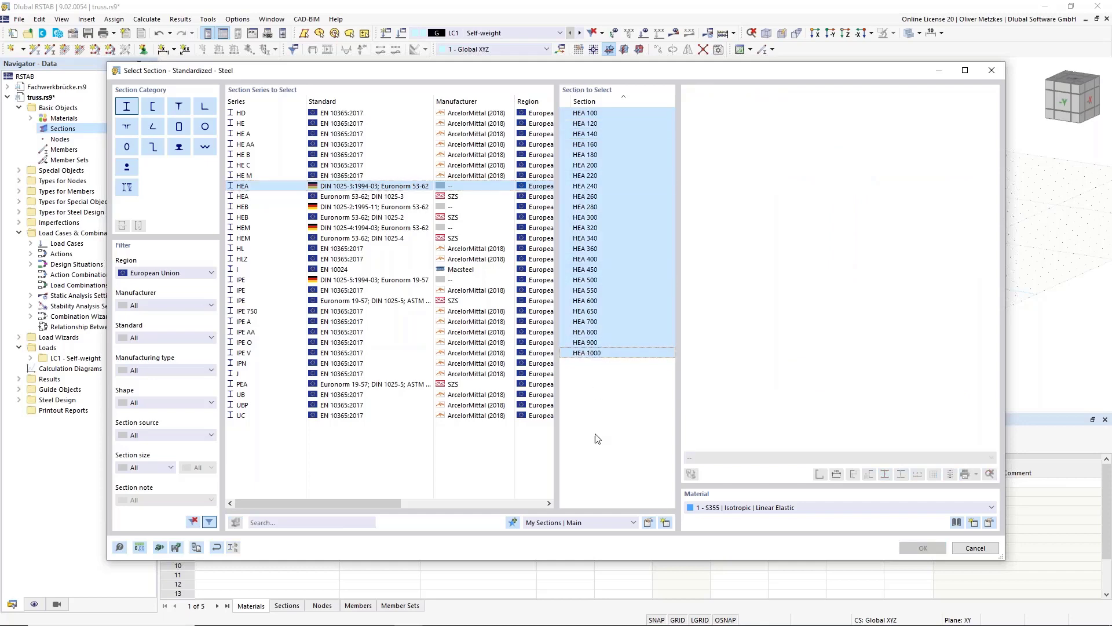
pyautogui.click(514, 524)
pyautogui.click(975, 548)
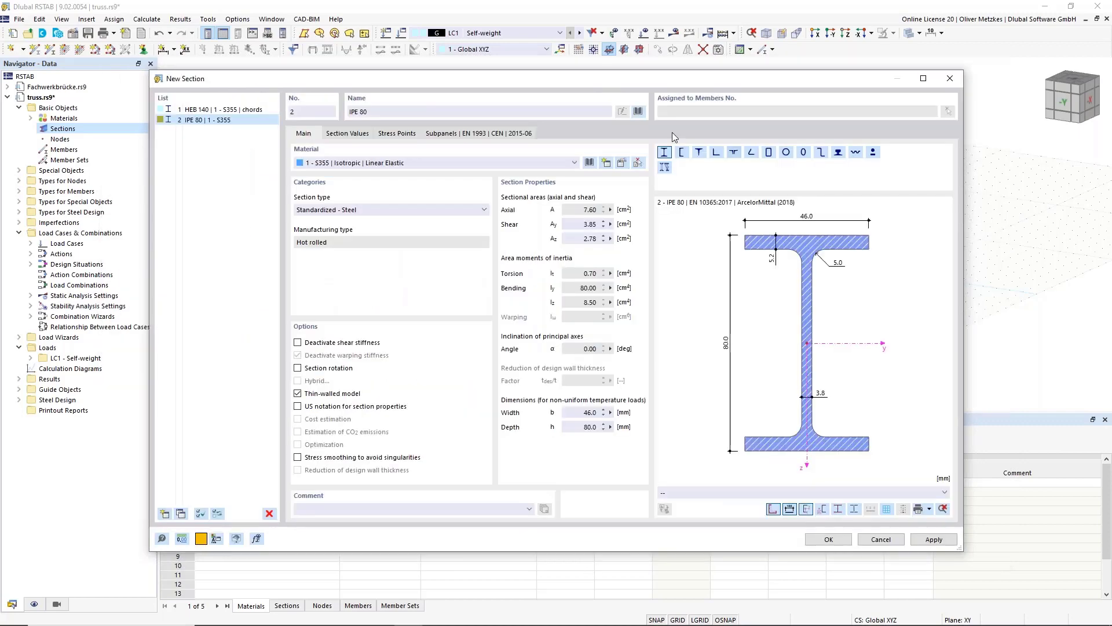
# Step: Assign HEA 100 from My Sections to section 2 and give it the comment "verticals"
pyautogui.click(638, 113)
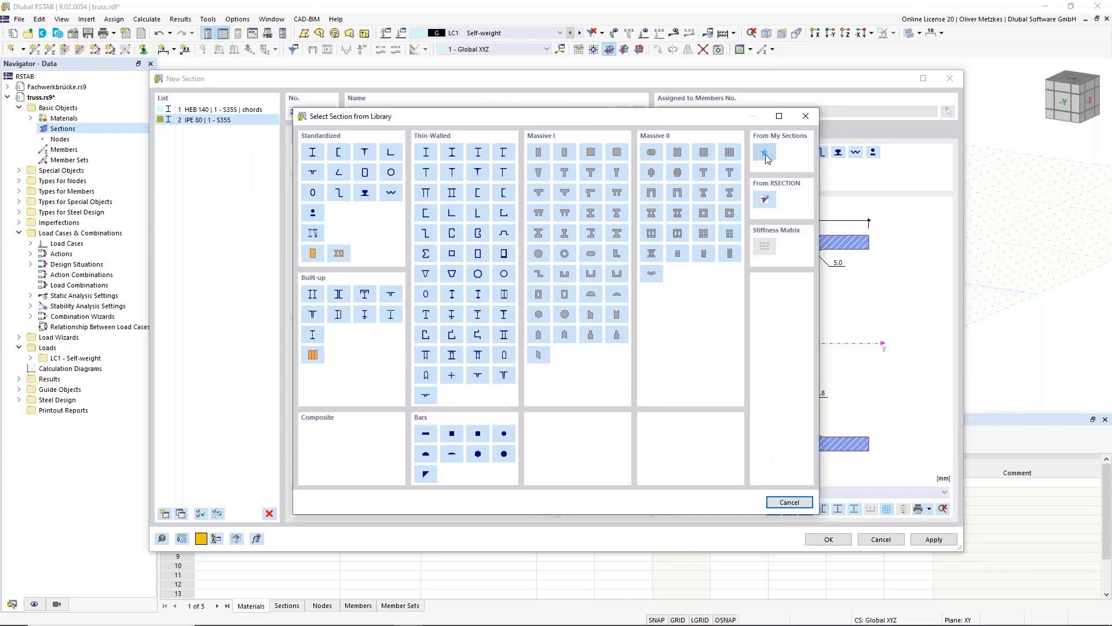
pyautogui.click(766, 154)
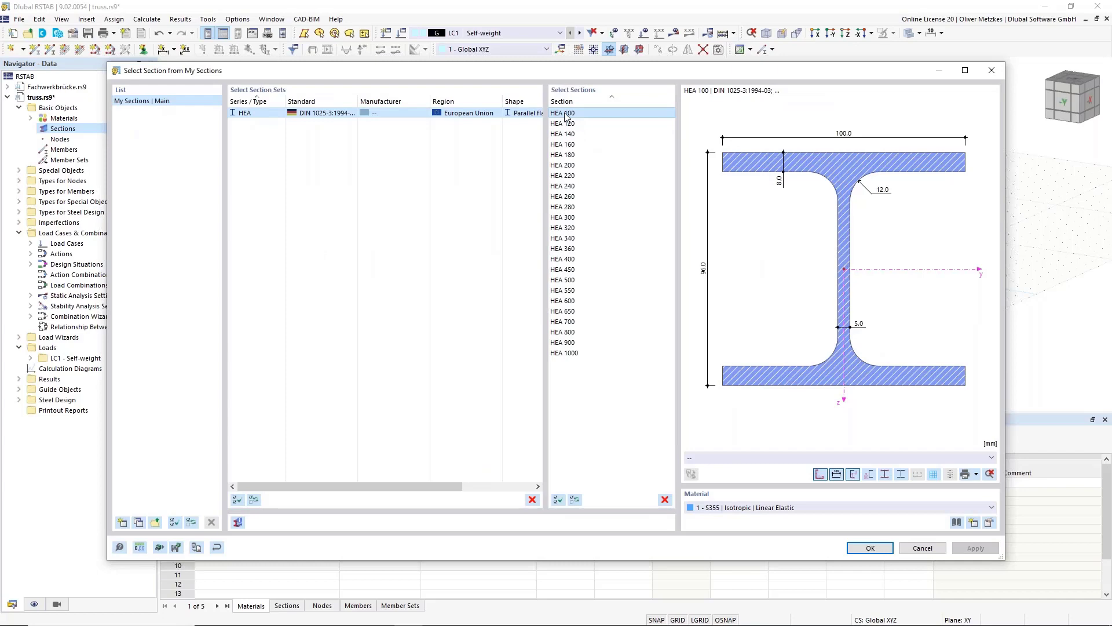
pyautogui.click(870, 548)
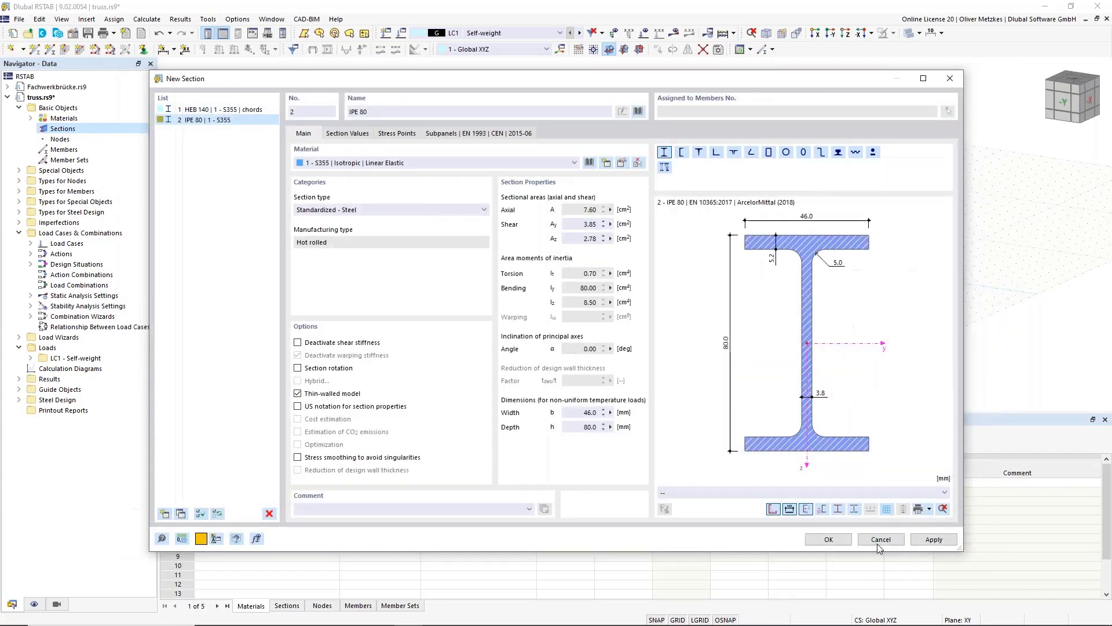
pyautogui.click(495, 511)
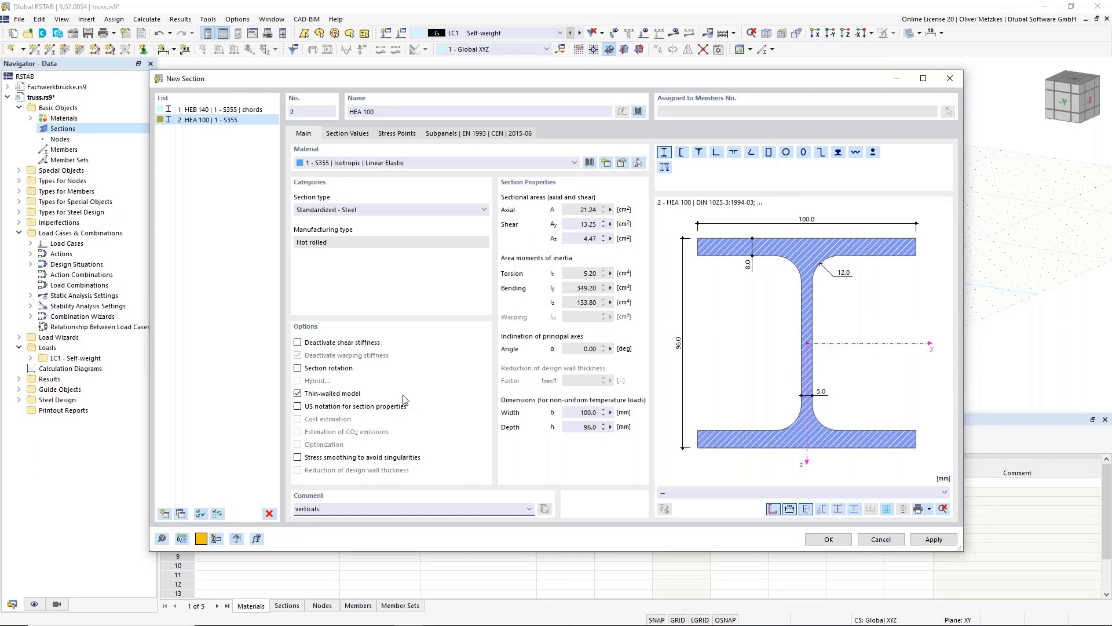
pyautogui.click(391, 112)
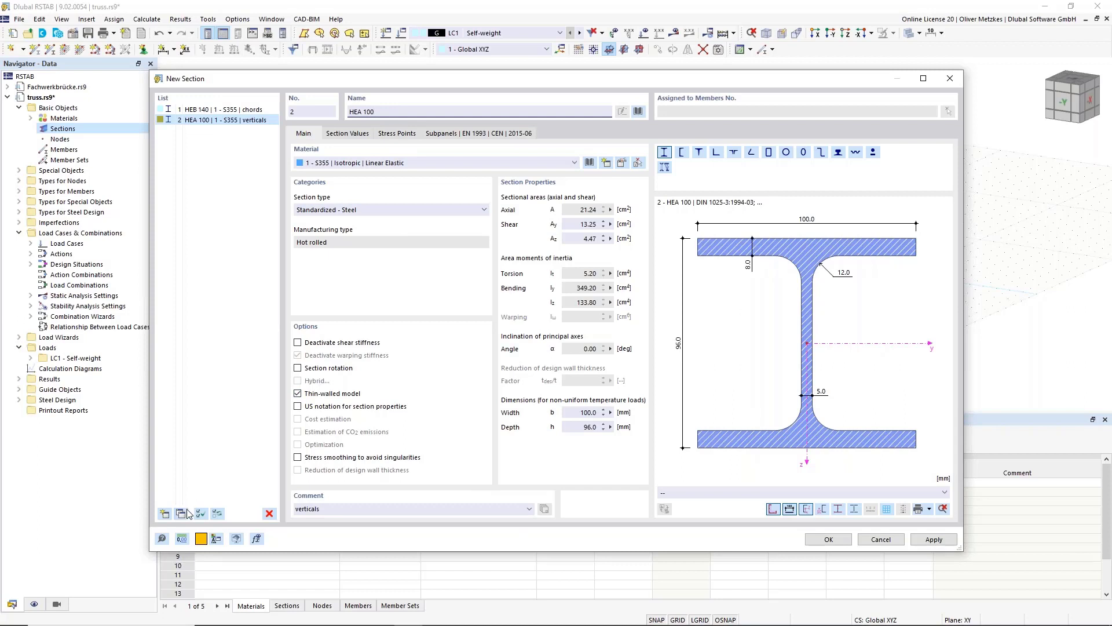
# Step: Copy the HEA 100 verticals section and change the copy's comment to "diagonals"
pyautogui.click(165, 513)
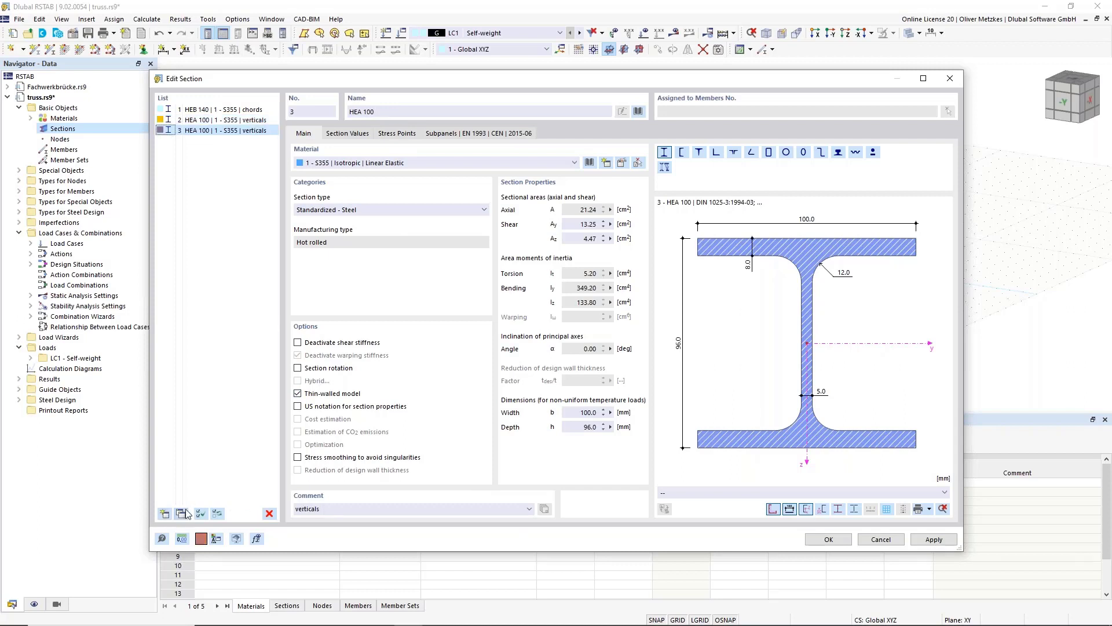
pyautogui.doubleClick(321, 508)
pyautogui.write('diagonals')
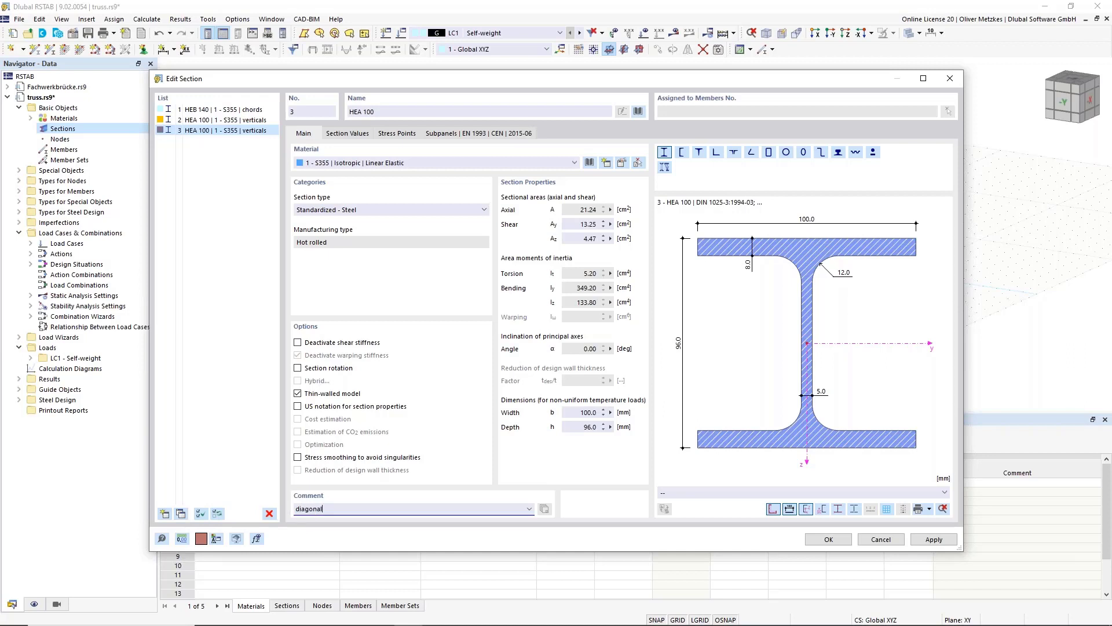
pyautogui.click(173, 286)
# Step: Add a fourth section and set it by name to the British Steel IPE 100
pyautogui.click(165, 514)
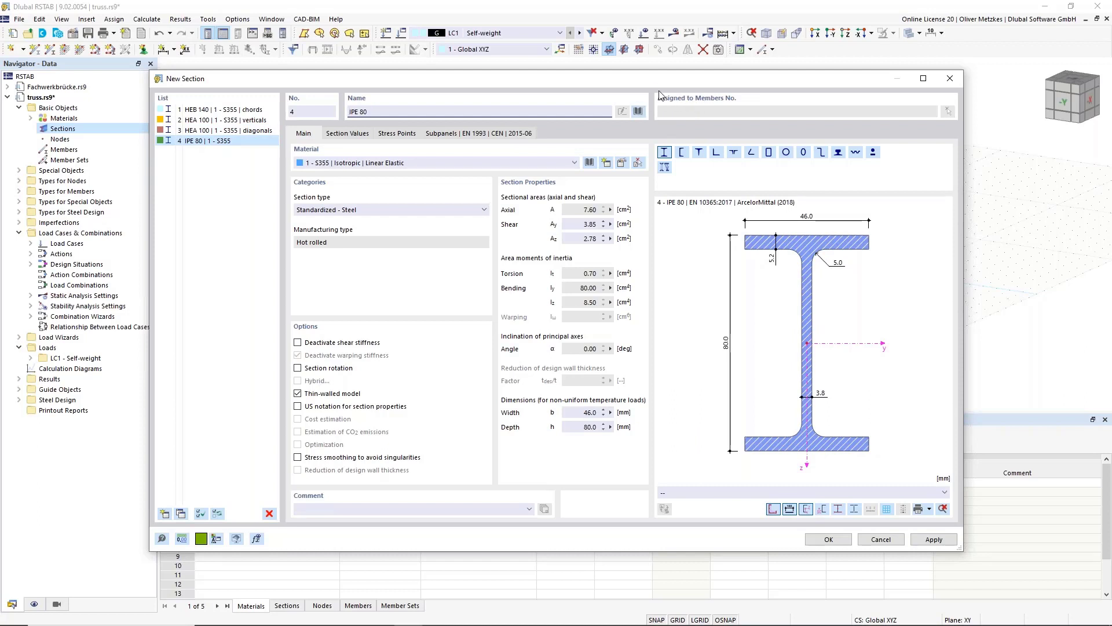
pyautogui.moveTo(378, 111); pyautogui.dragTo(347, 113)
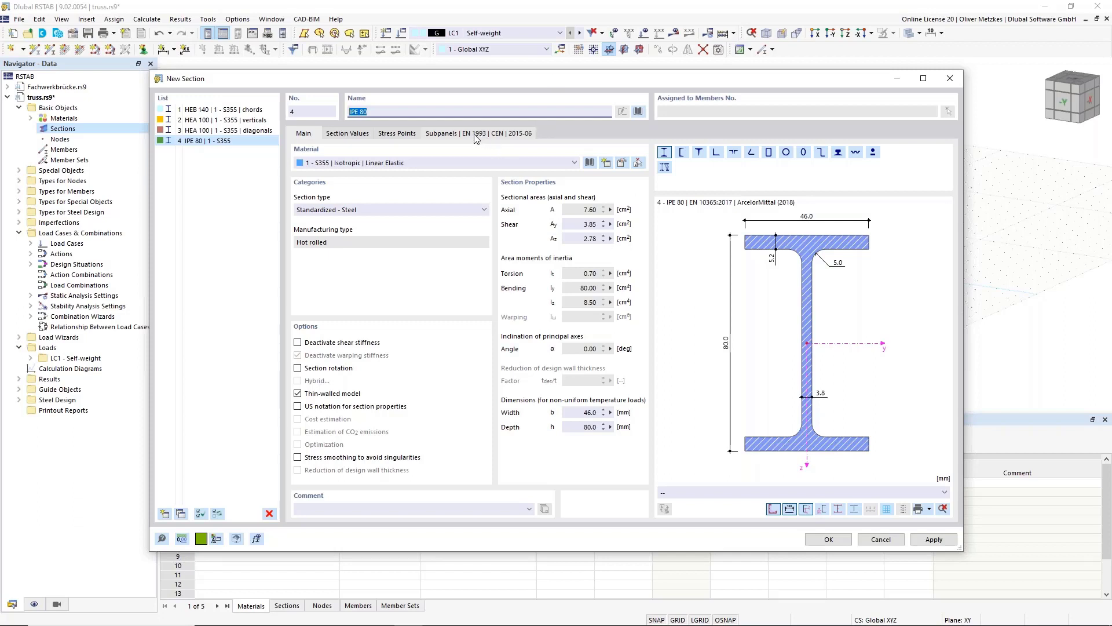
pyautogui.write('IPE 100')
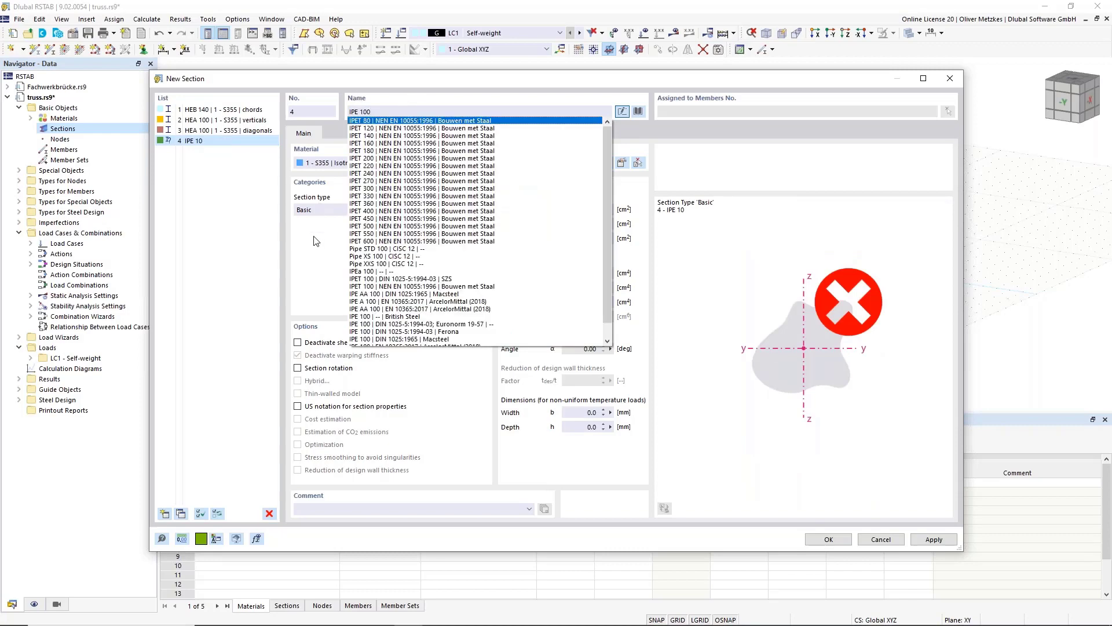
pyautogui.click(383, 316)
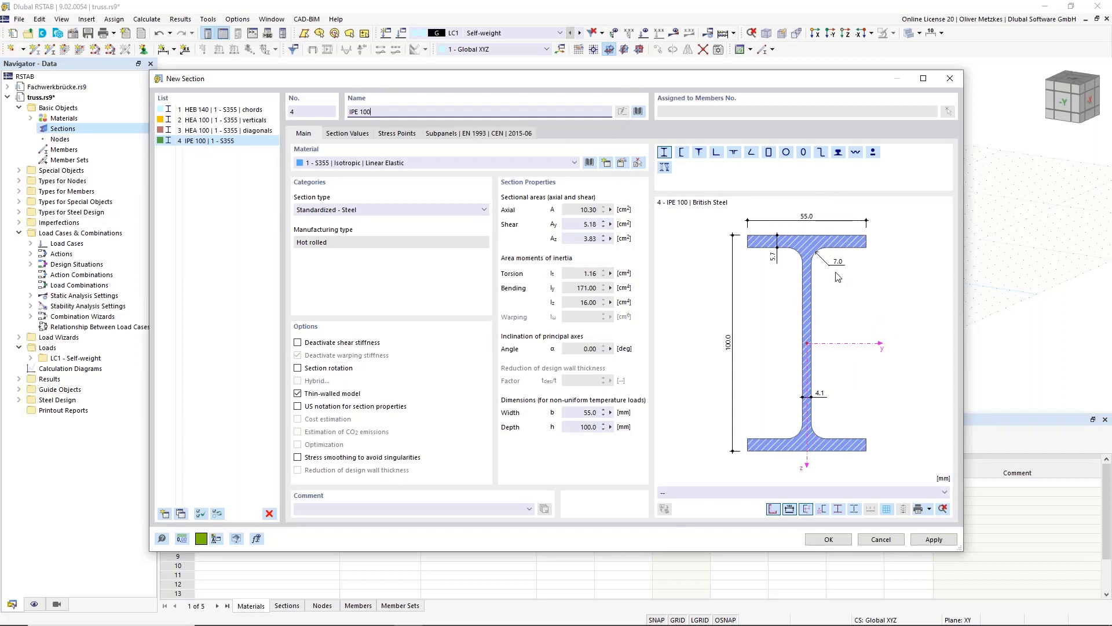
# Step: Give the IPE 100 section the comment "cross beams"
pyautogui.click(317, 510)
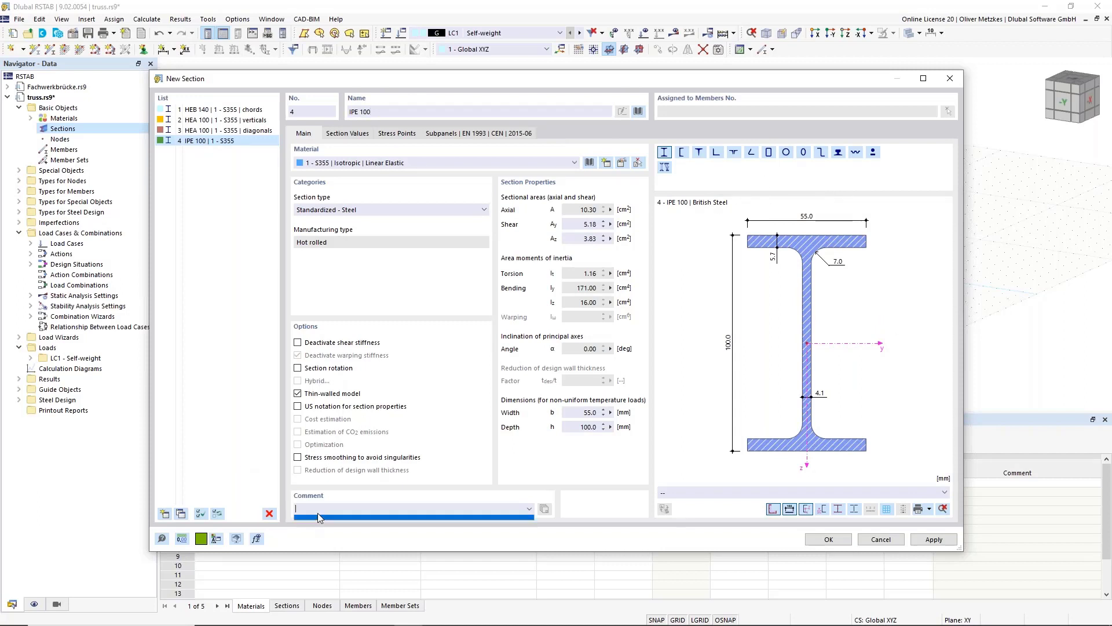
pyautogui.click(318, 518)
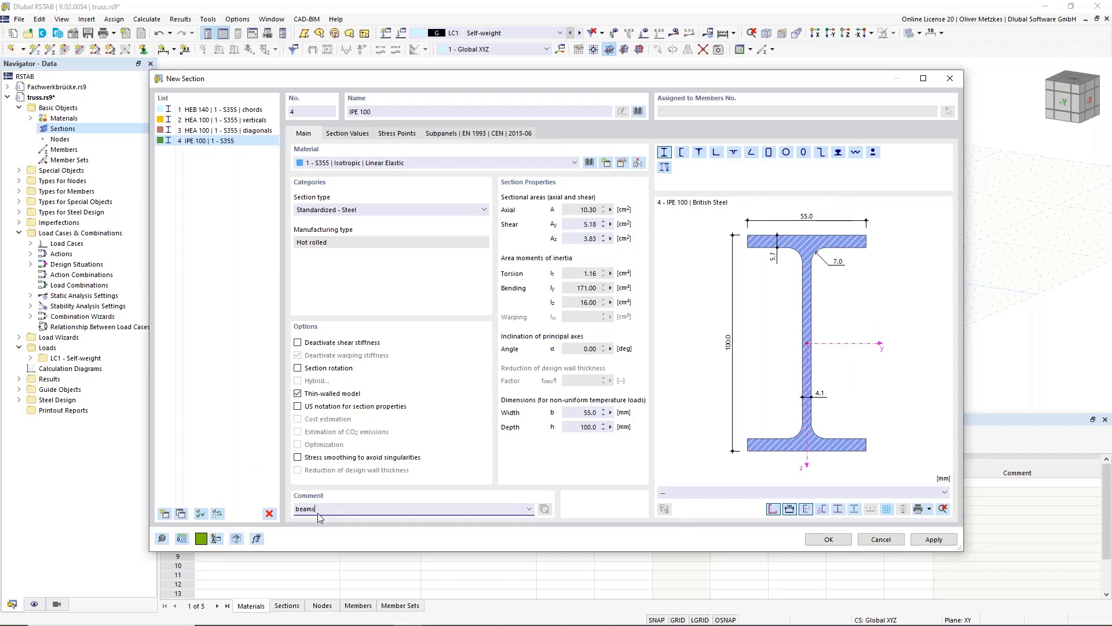
pyautogui.write('beams')
pyautogui.press('Home')
pyautogui.write('cro')
pyautogui.click(229, 309)
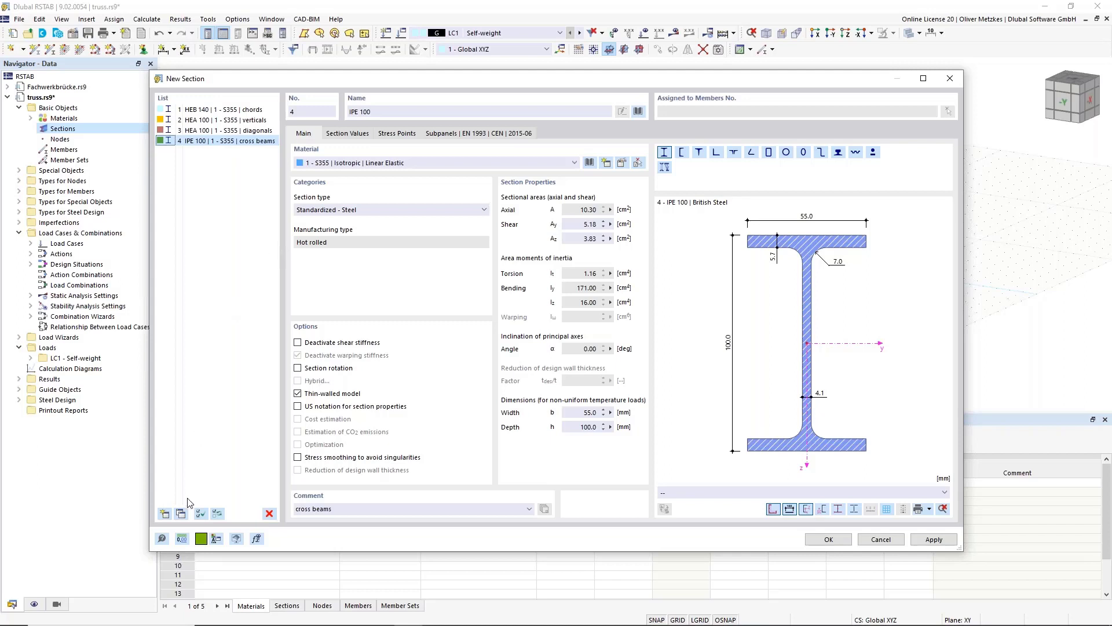
# Step: Add a fifth section using the standardized angle L 65x50x6 from the EN 10056 Macsteel series
pyautogui.click(164, 514)
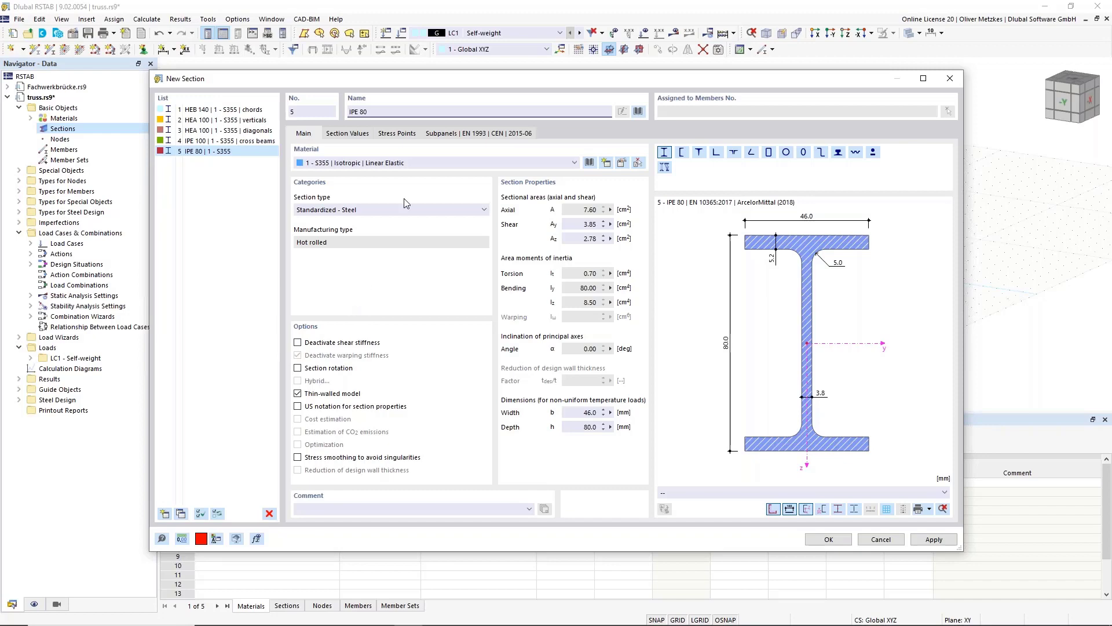
pyautogui.click(717, 154)
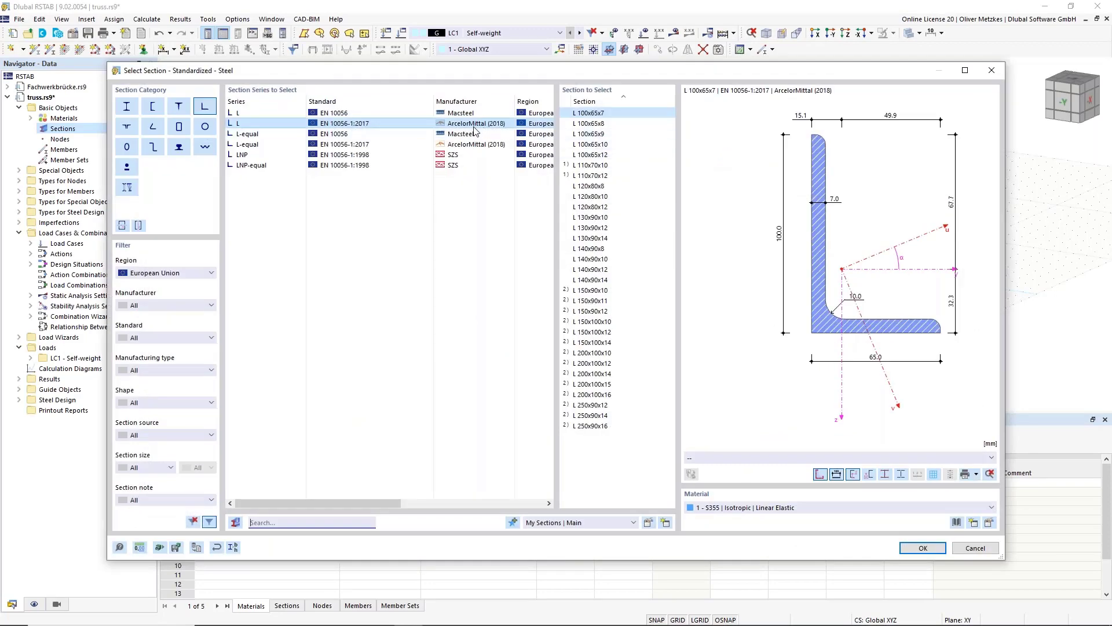
pyautogui.click(417, 111)
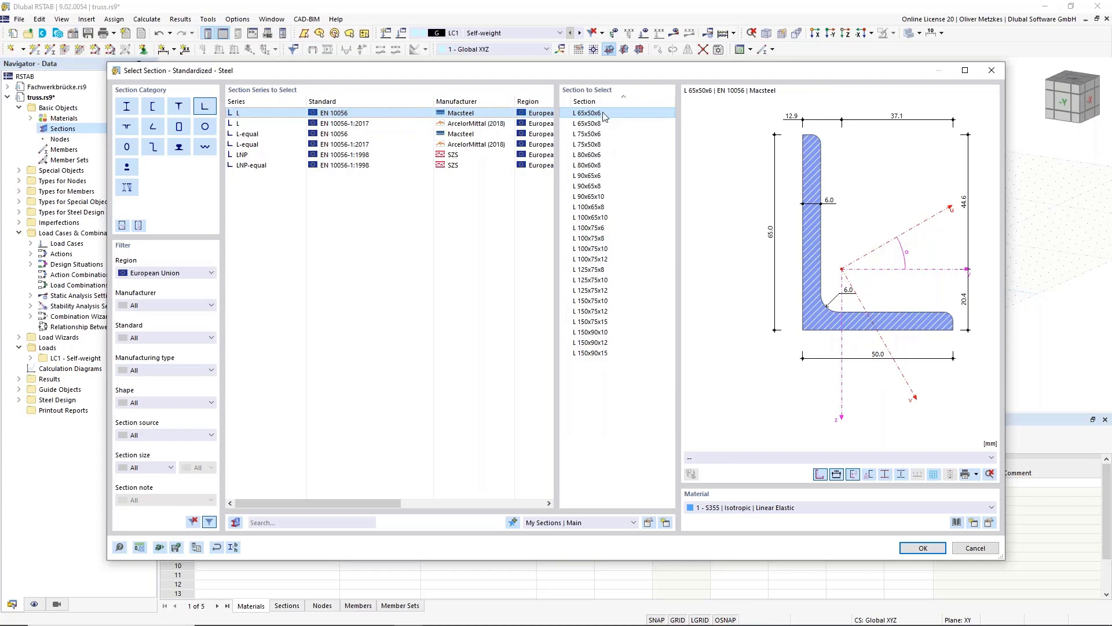
pyautogui.click(923, 548)
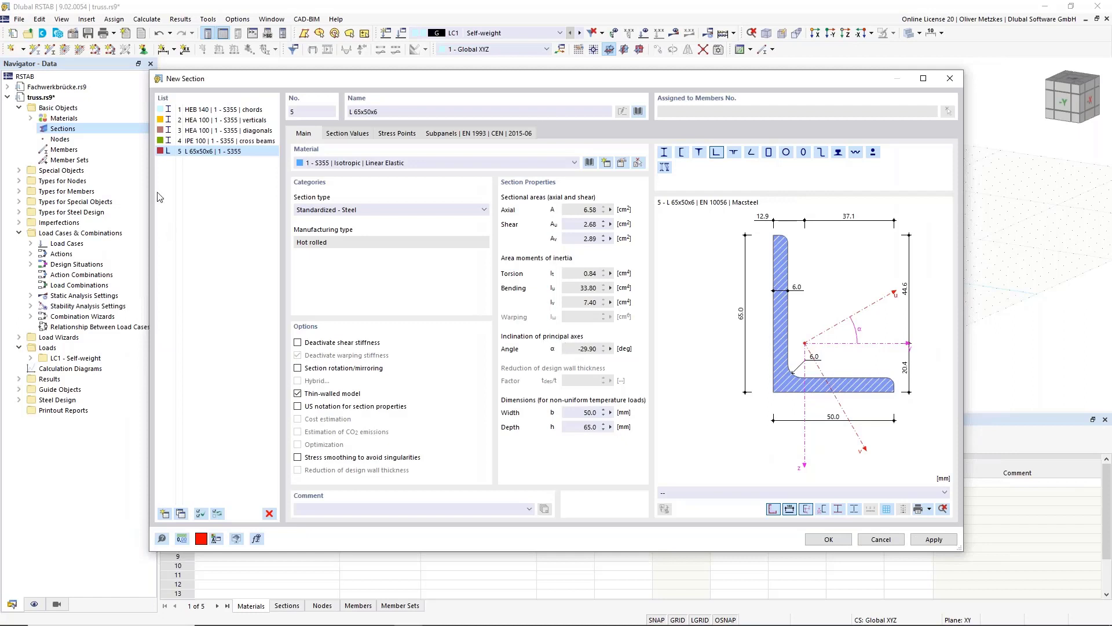
# Step: Add a sixth section and set it by name to the HEB 200 from DIN 1025-2:1995-11
pyautogui.click(165, 513)
pyautogui.moveTo(368, 112); pyautogui.dragTo(348, 110)
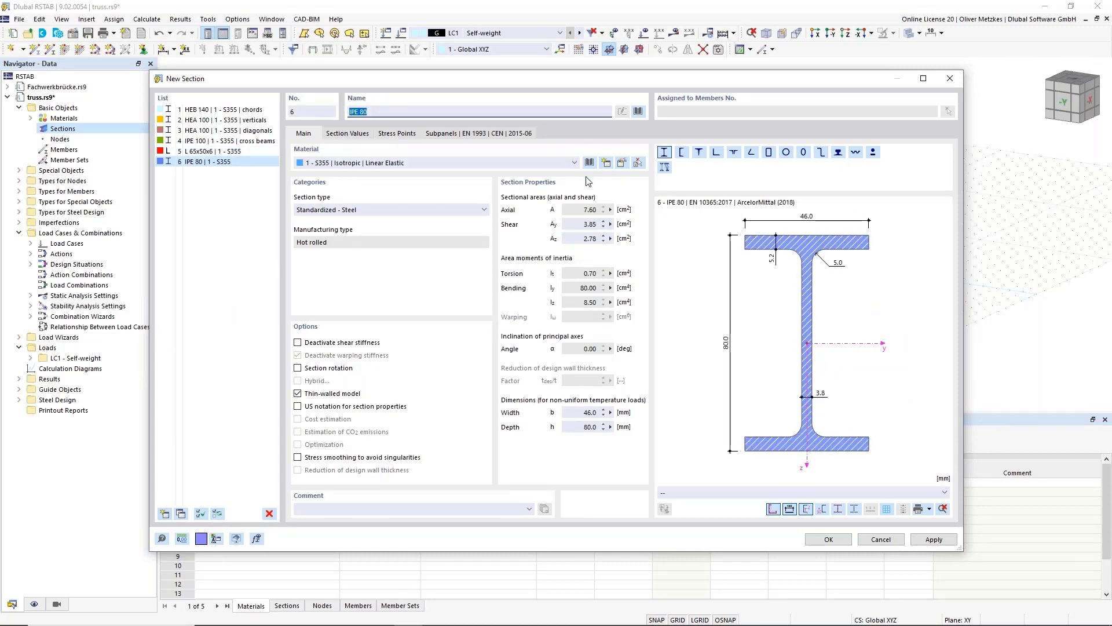
pyautogui.write('HEB ')
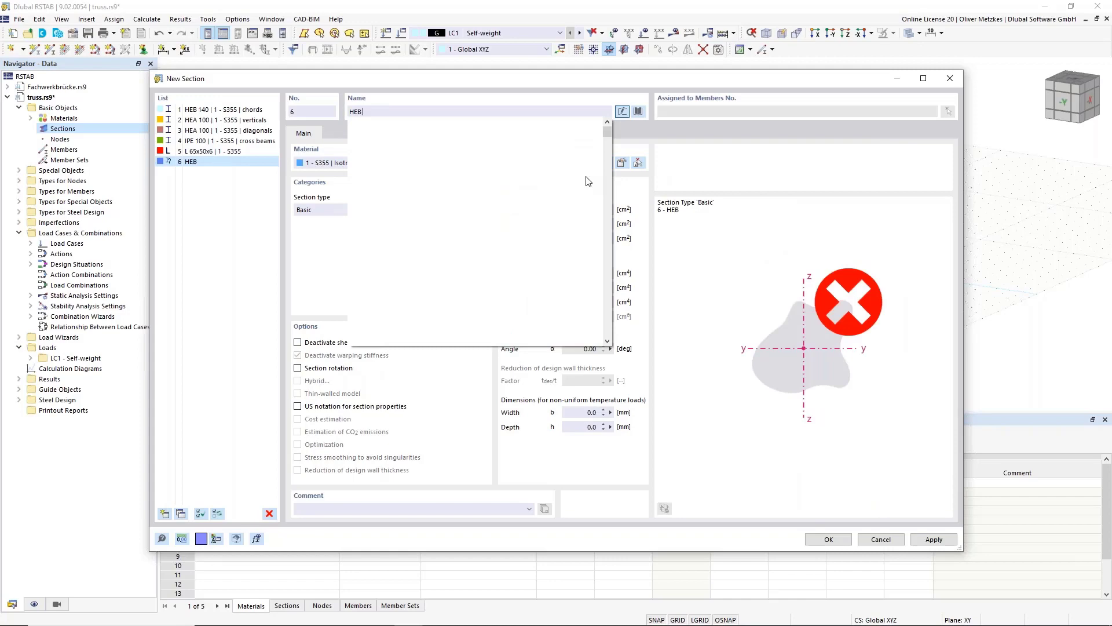
pyautogui.write('200')
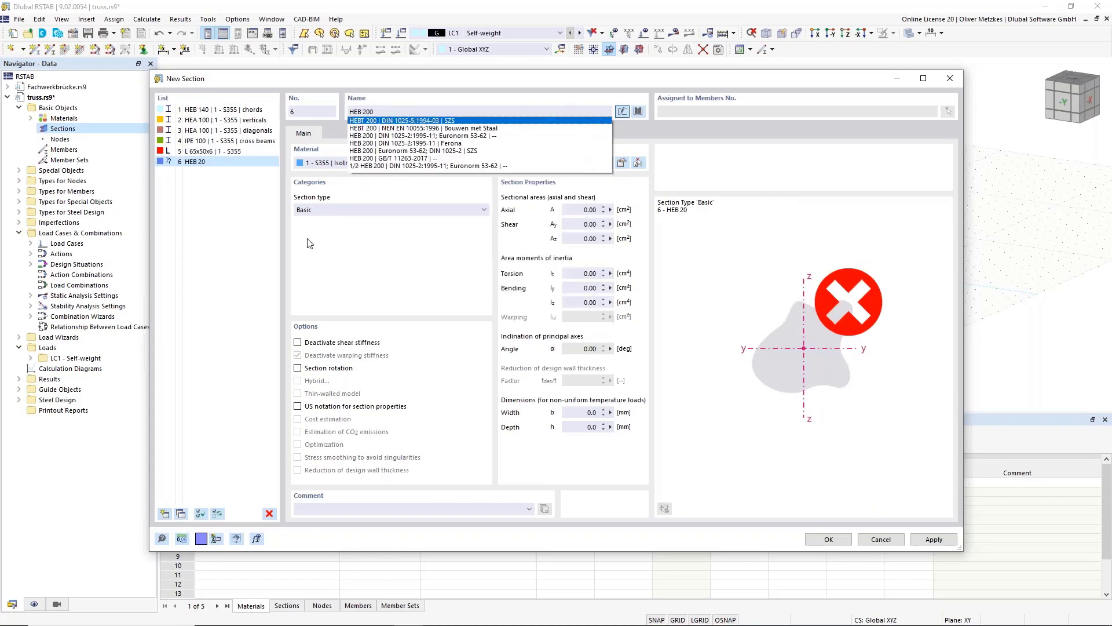
pyautogui.click(333, 142)
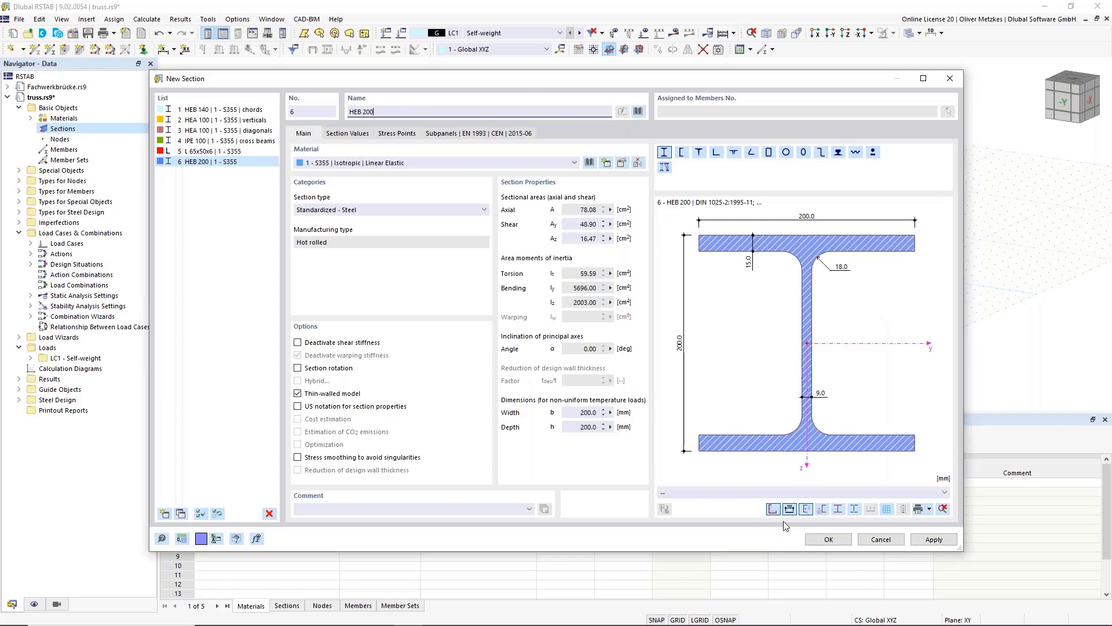
# Step: Give the HEB 200 section the comment "end frames" and accept all the new sections
pyautogui.click(451, 509)
pyautogui.write('end frames')
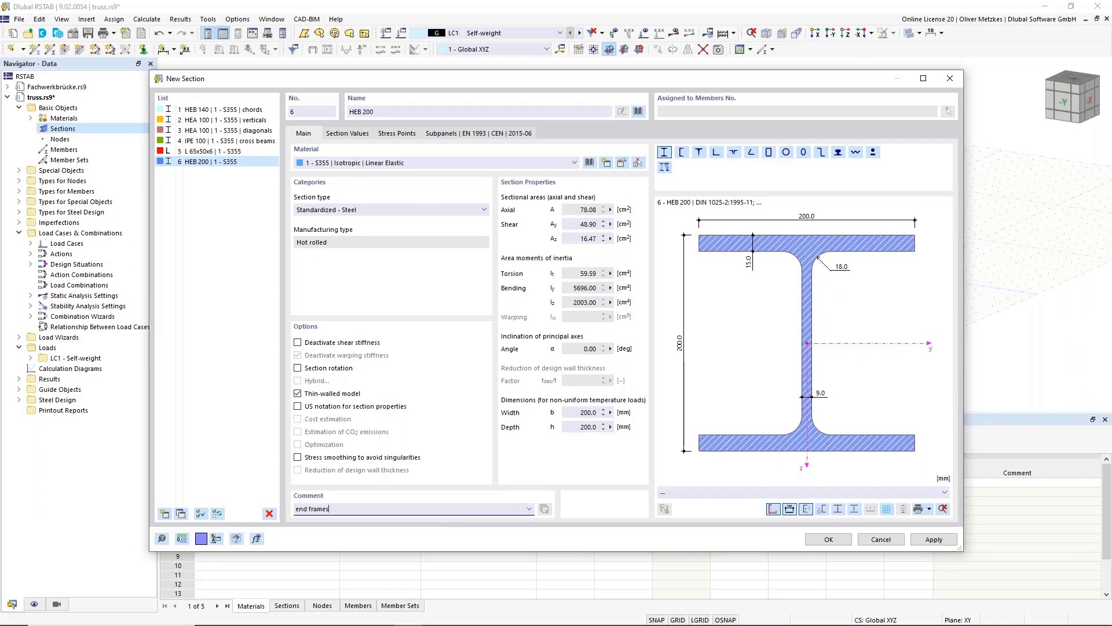
pyautogui.click(839, 543)
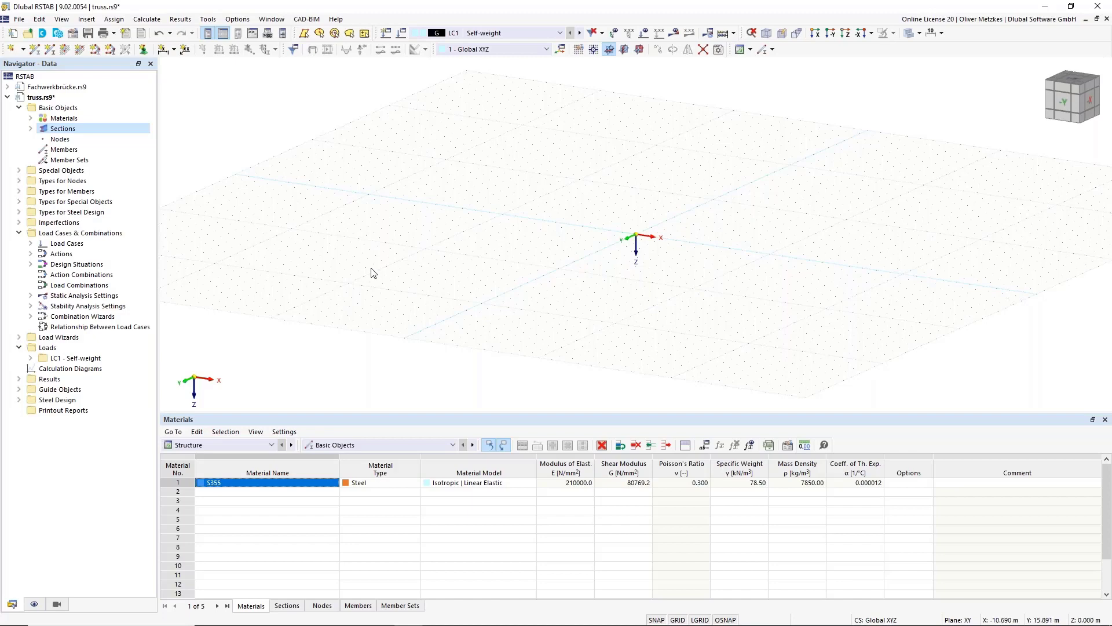
# Step: Switch to the Fachwerkbrücke.rs9 model to examine the finished bridge's geometry and dimensions, and return to truss.rs9
pyautogui.moveTo(661, 201); pyautogui.dragTo(484, 175, button='middle')
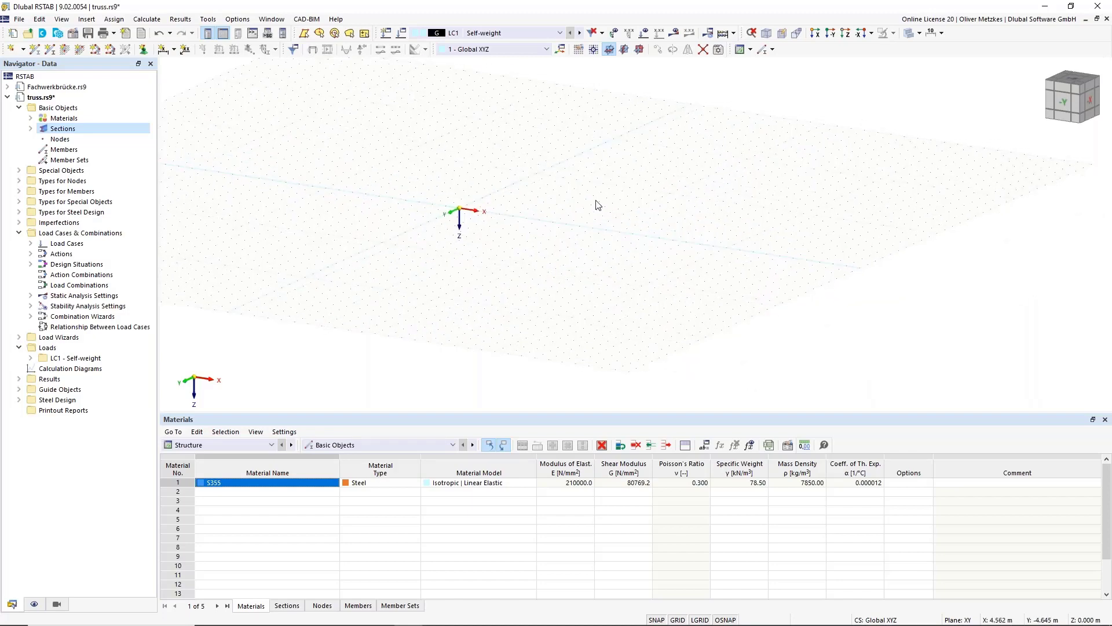
pyautogui.scroll(1, 611, 193)
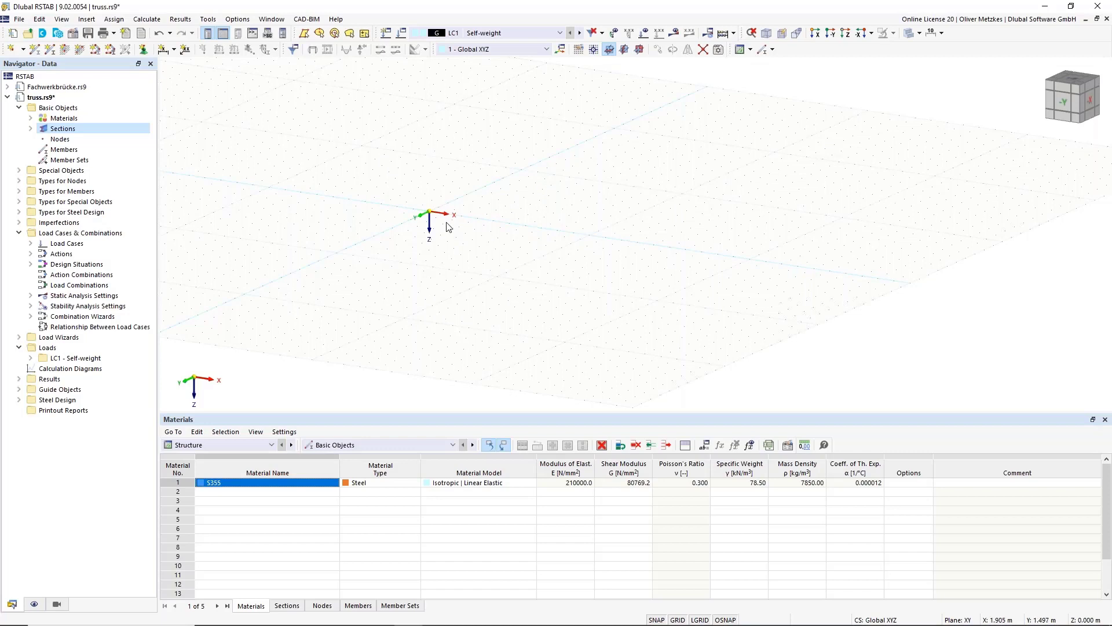
pyautogui.scroll(1, 472, 218)
pyautogui.click(272, 19)
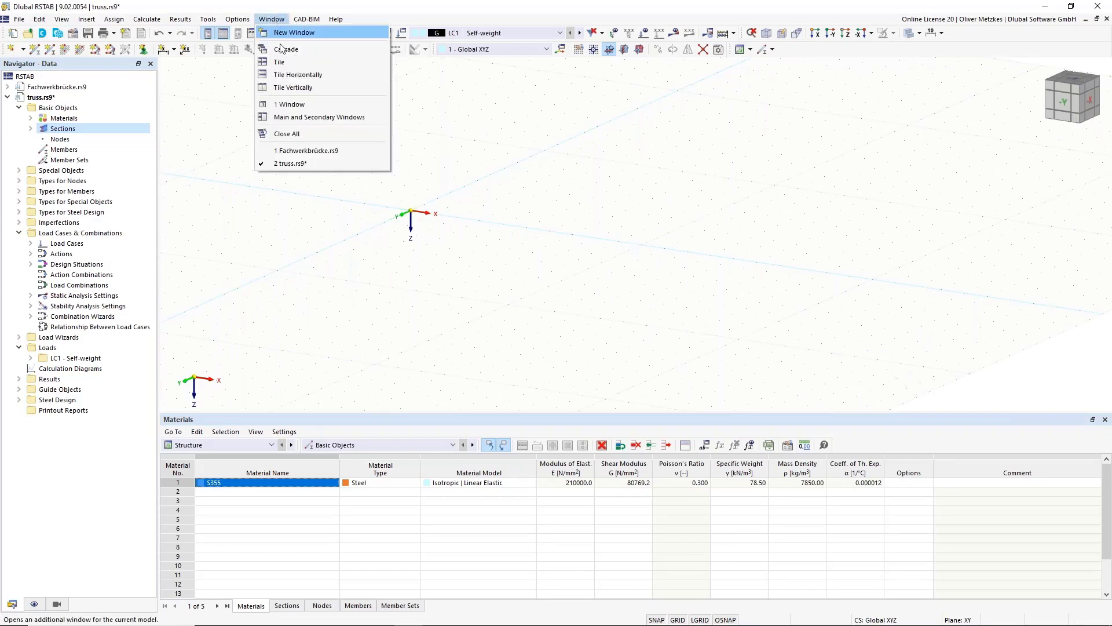
pyautogui.click(300, 150)
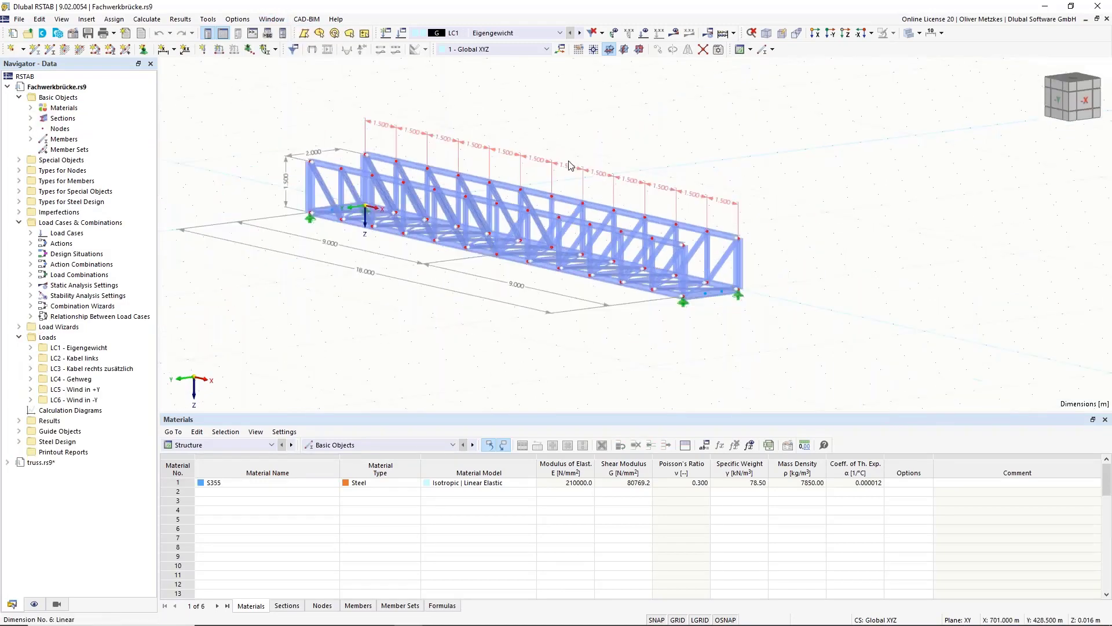
pyautogui.moveTo(371, 282); pyautogui.dragTo(467, 339, button='right')
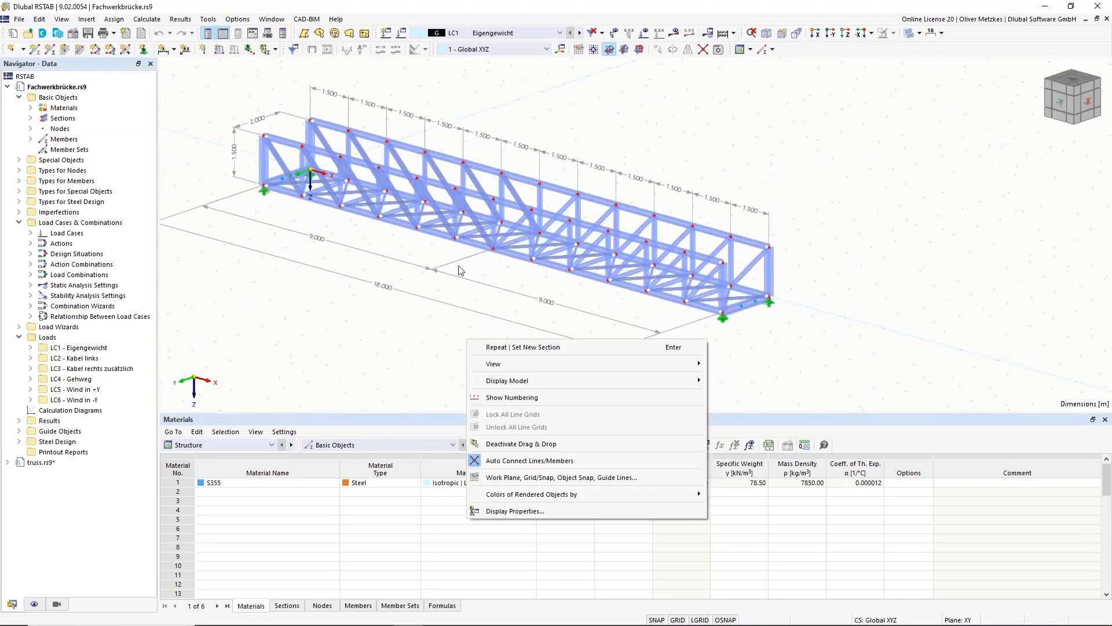
pyautogui.click(489, 106)
pyautogui.click(350, 97)
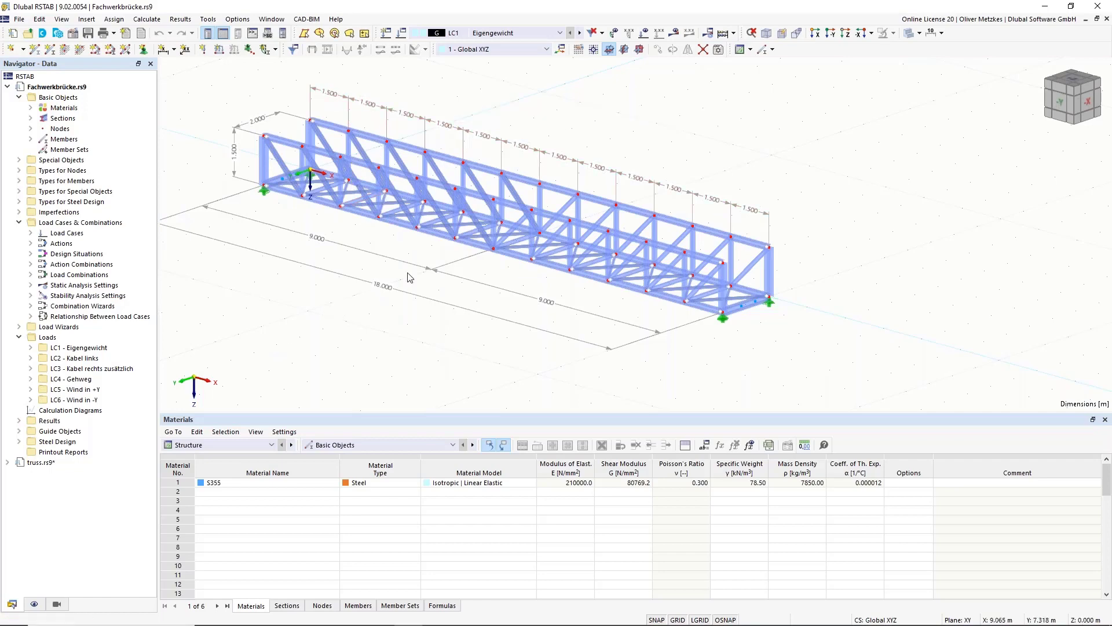
pyautogui.click(280, 21)
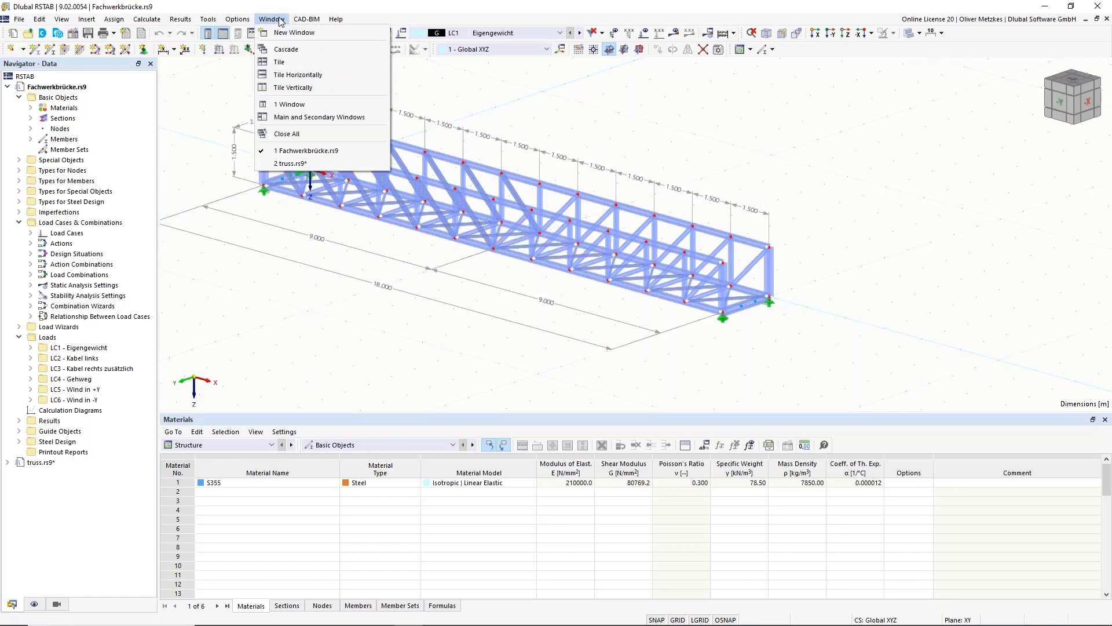
pyautogui.click(291, 165)
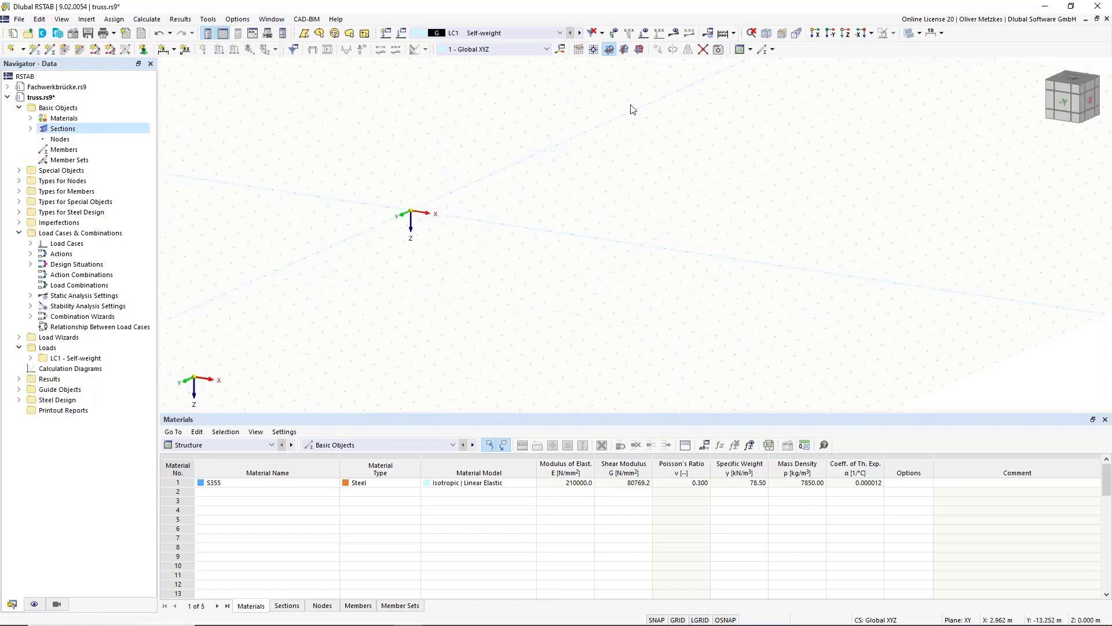
# Step: Set the work plane's grid point spacing b to 1.5 m
pyautogui.click(584, 49)
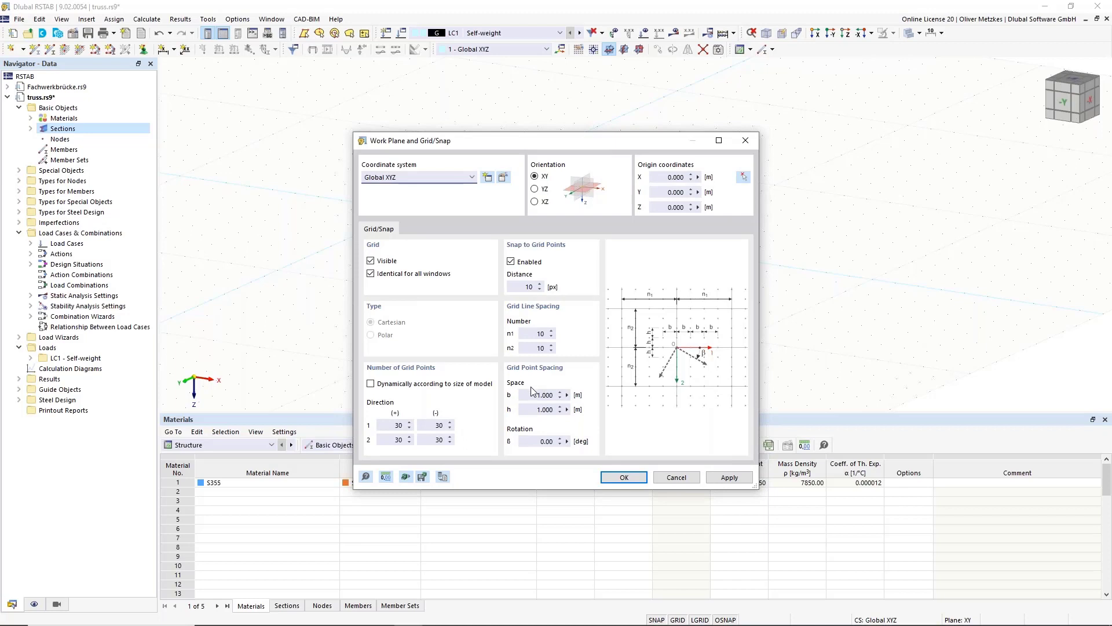
pyautogui.moveTo(535, 394); pyautogui.dragTo(587, 396)
pyautogui.write('1,5')
pyautogui.click(539, 335)
pyautogui.click(624, 478)
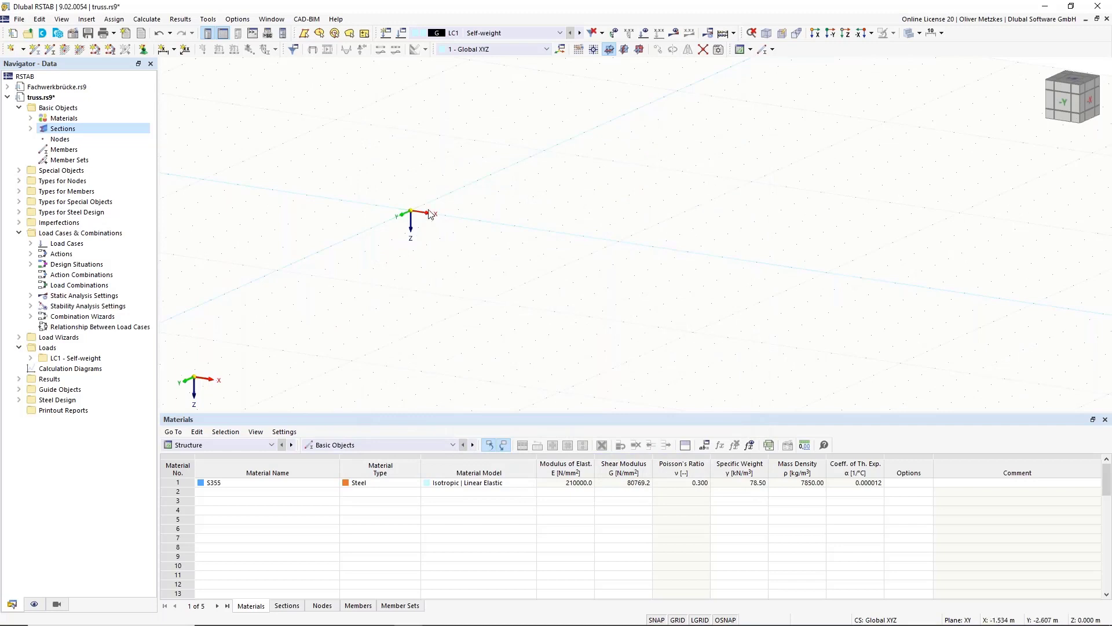
# Step: Create a straight beam member with the HEB 140 chords section from the origin to X 18 m along the X-axis
pyautogui.moveTo(633, 253); pyautogui.dragTo(605, 254, button='middle')
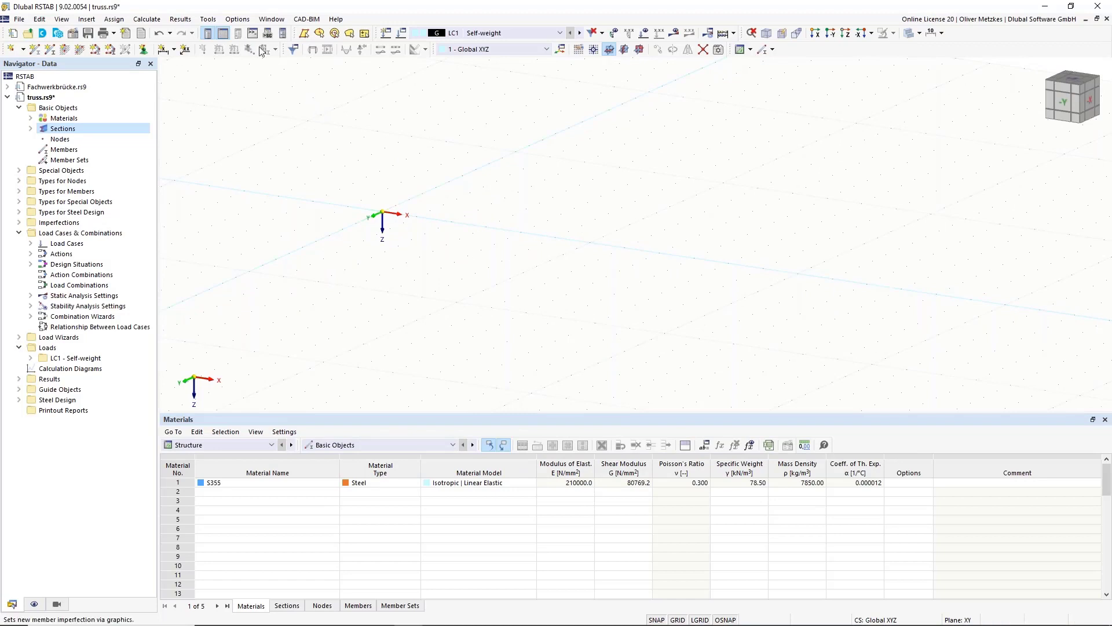
pyautogui.click(36, 51)
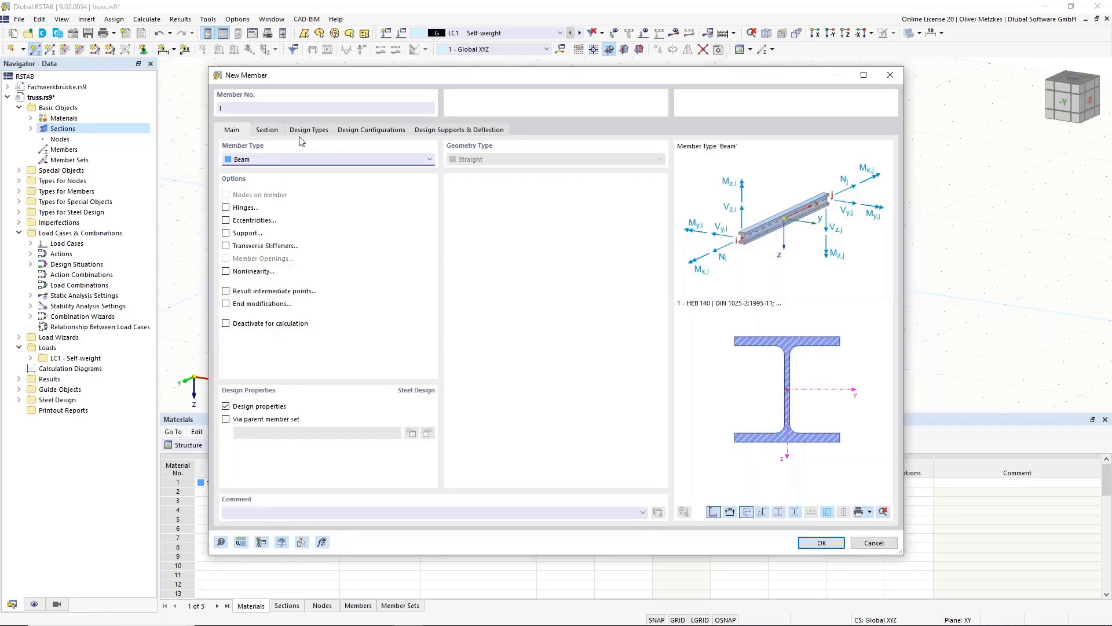
pyautogui.click(271, 131)
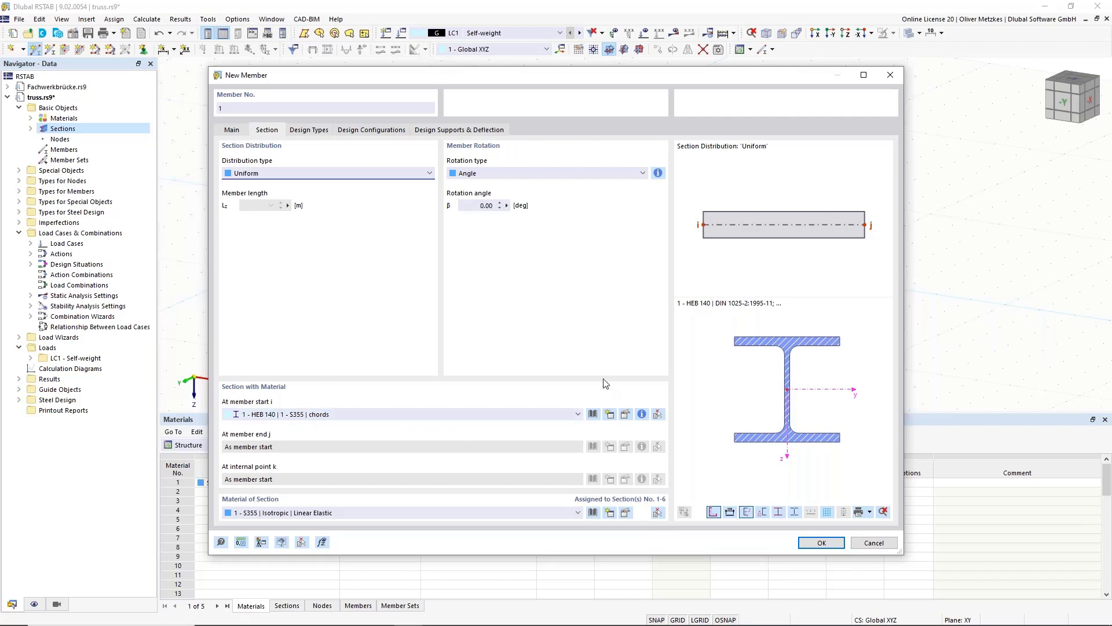
pyautogui.click(822, 543)
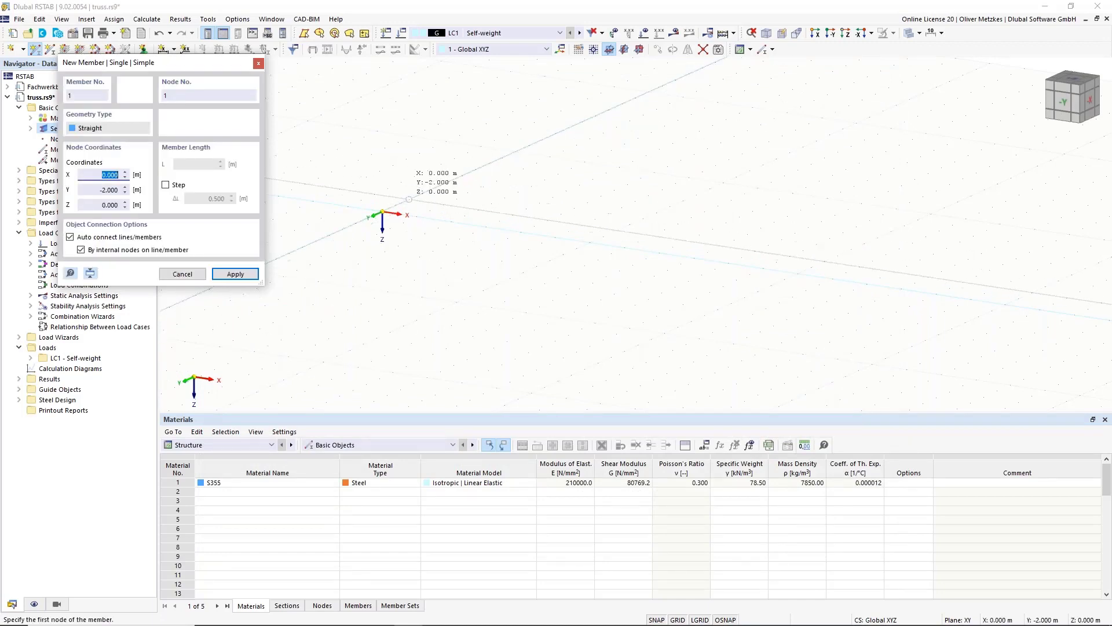
pyautogui.click(382, 212)
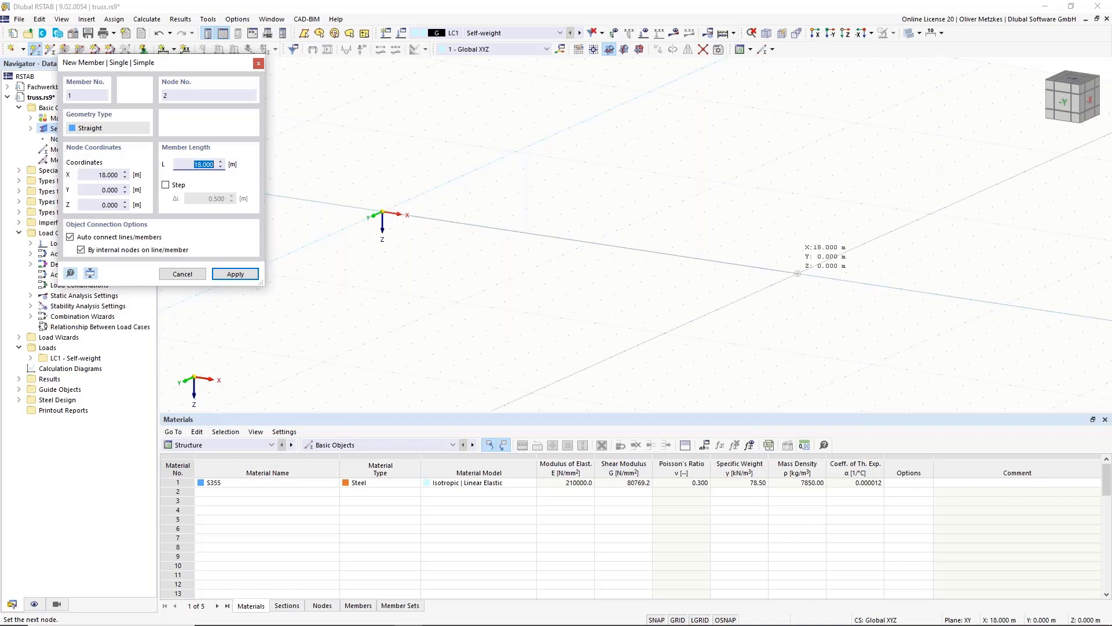
pyautogui.click(797, 274)
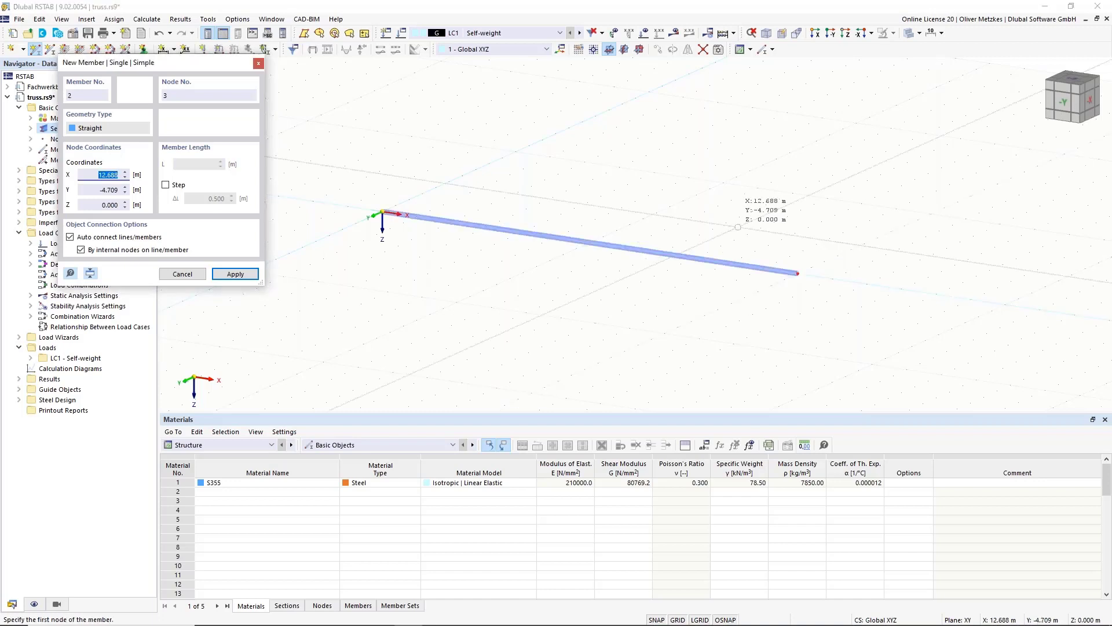
pyautogui.rightClick(737, 227)
# Step: Divide the 18 m chord member using 11 intermediate nodes
pyautogui.scroll(1, 534, 230)
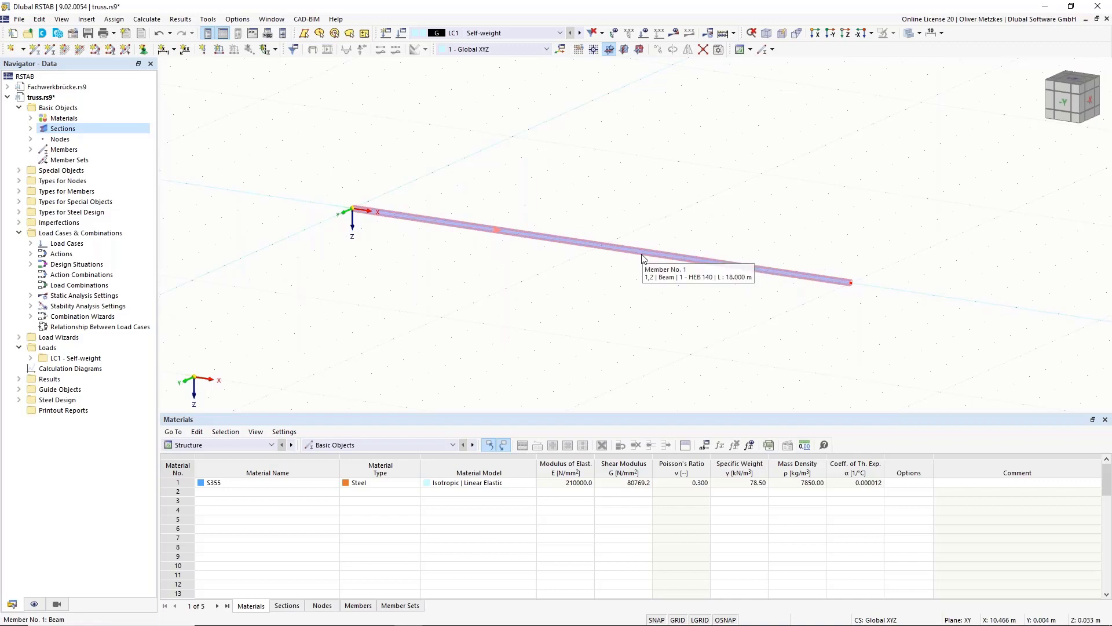
pyautogui.click(395, 216)
pyautogui.click(409, 155)
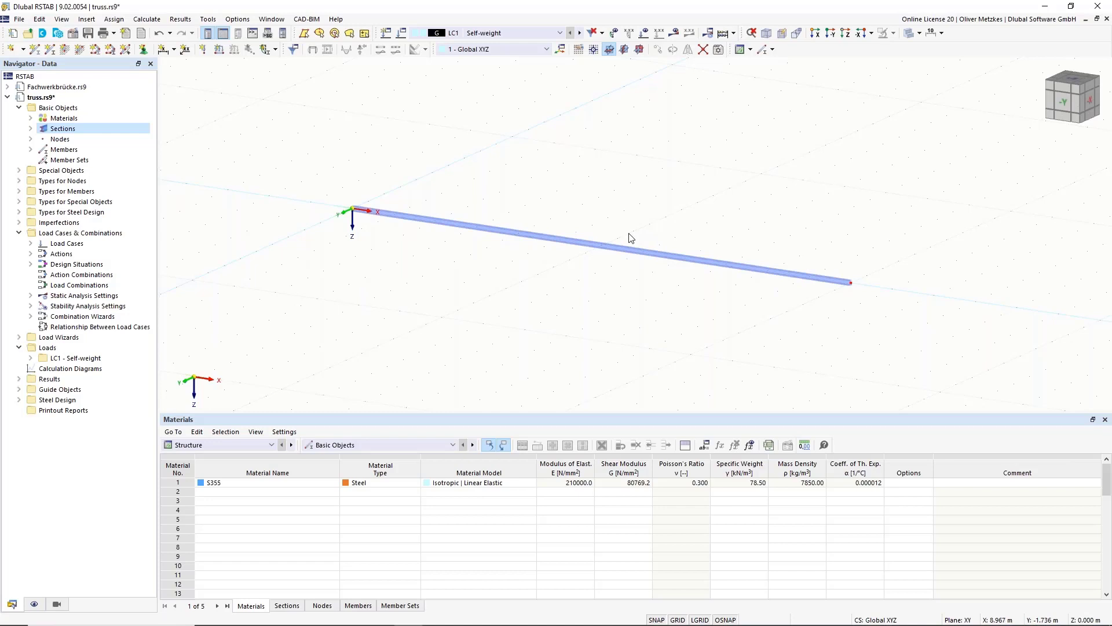
pyautogui.rightClick(576, 245)
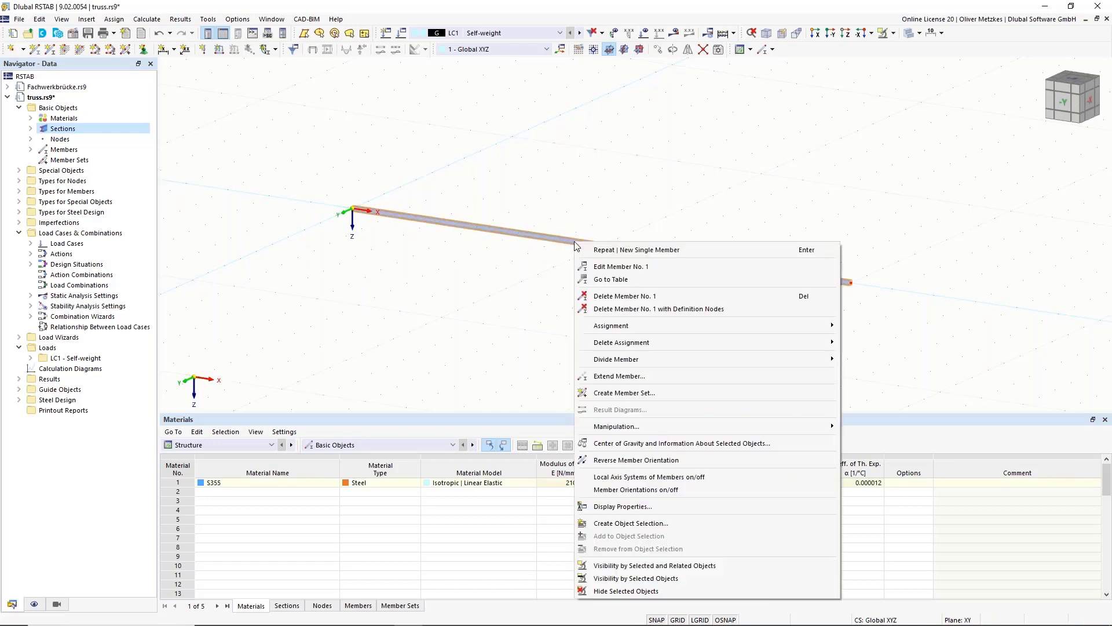
pyautogui.moveTo(613, 364)
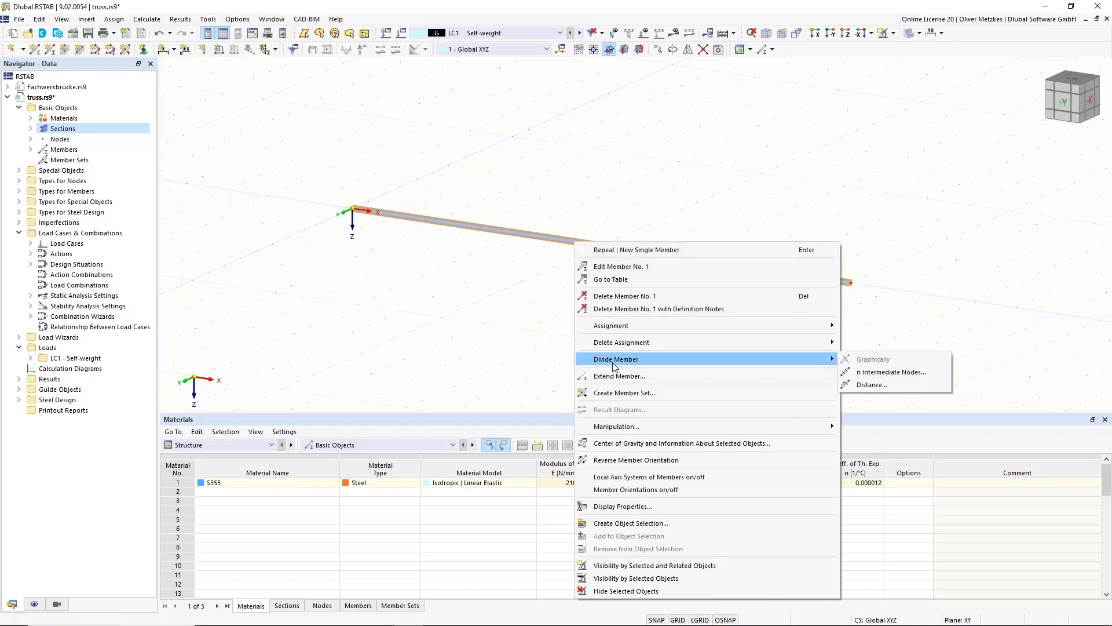
pyautogui.click(886, 374)
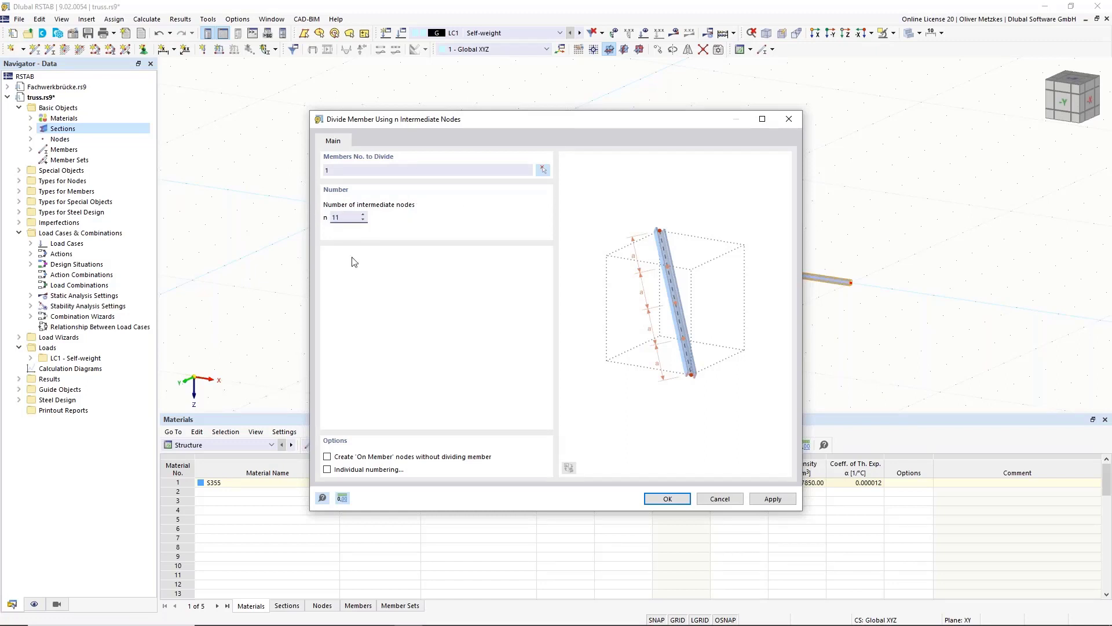
pyautogui.click(667, 498)
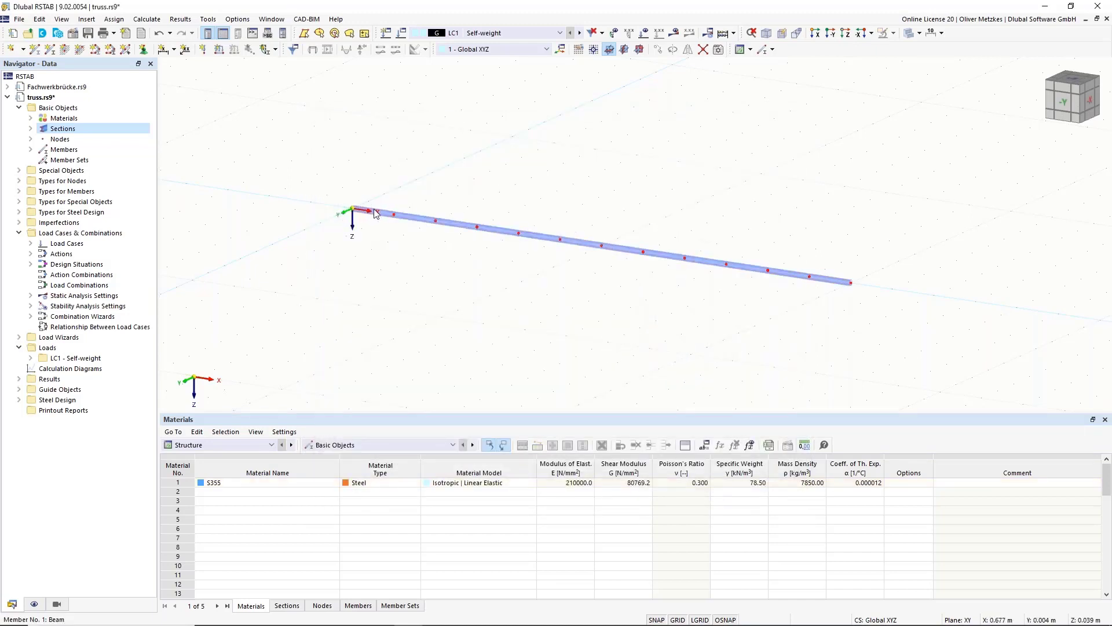
# Step: Select the whole divided chord with its nodes and set up a copy displaced by -1.5 m in Z
pyautogui.moveTo(380, 216)
pyautogui.moveTo(612, 193); pyautogui.dragTo(588, 237, button='middle')
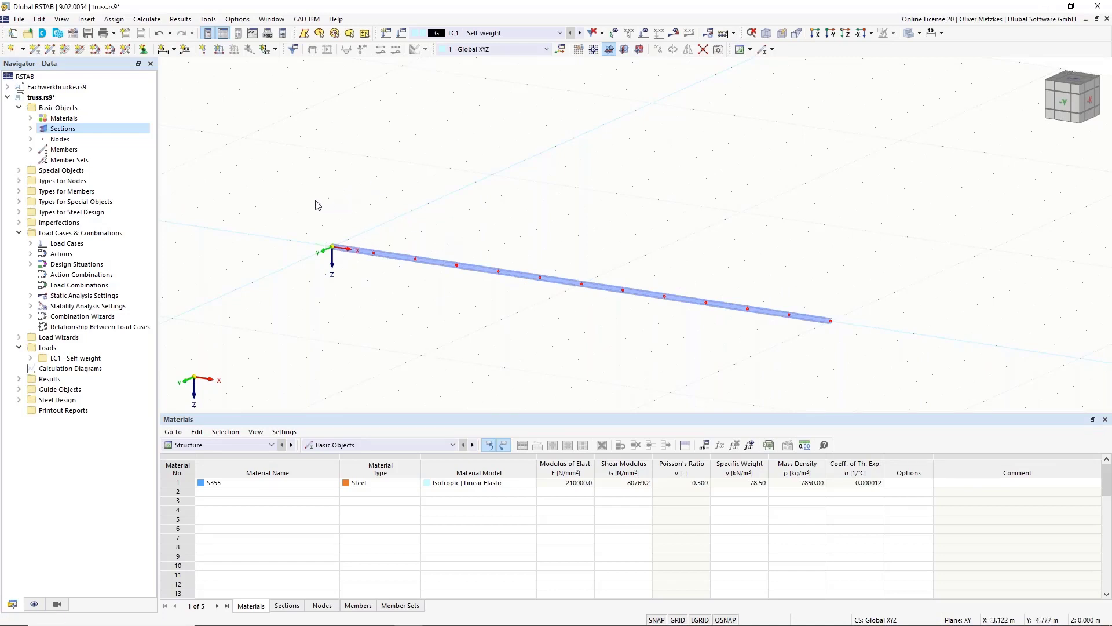
pyautogui.moveTo(281, 207); pyautogui.dragTo(949, 370)
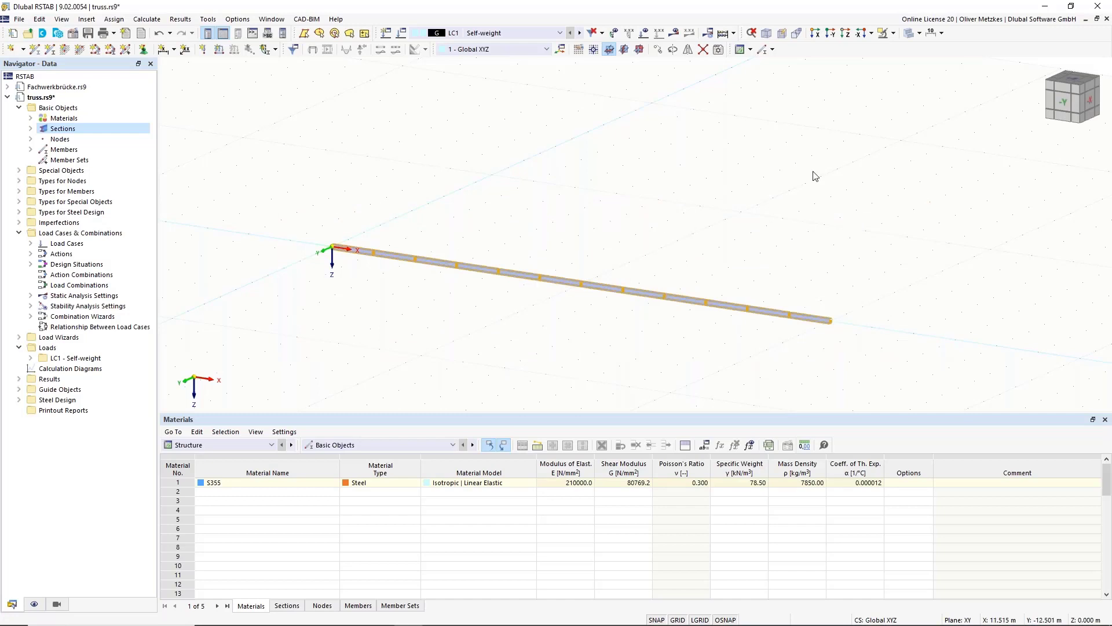
pyautogui.click(657, 49)
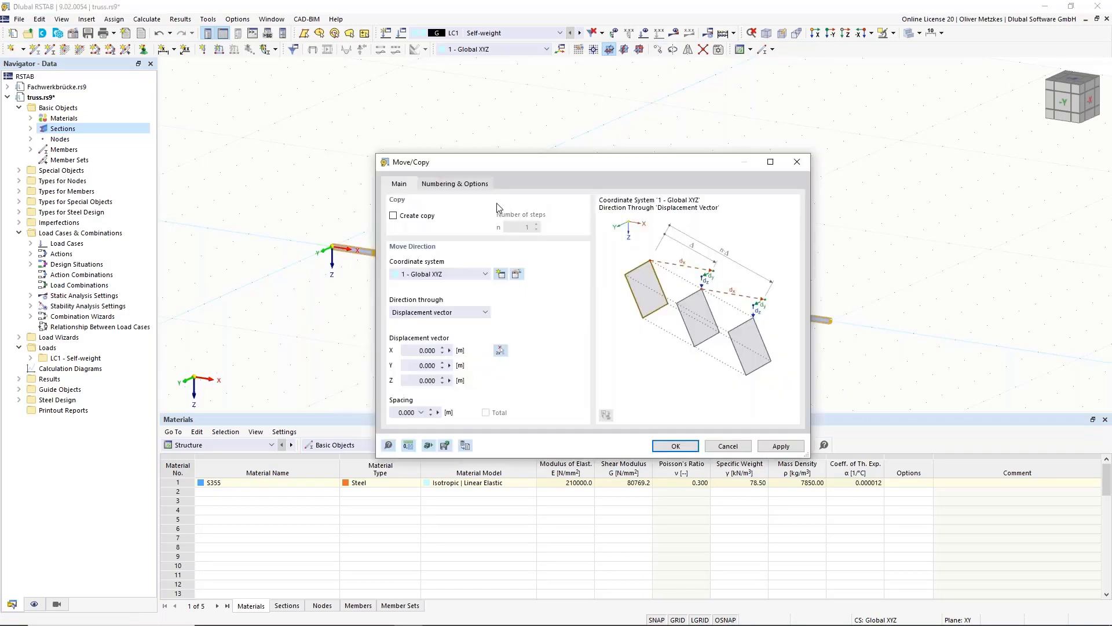
pyautogui.click(406, 218)
pyautogui.click(414, 380)
pyautogui.write('-1,5')
pyautogui.click(435, 366)
# Step: Enable step links for the chord copy so that the original and copied nodes are linked with members
pyautogui.click(466, 184)
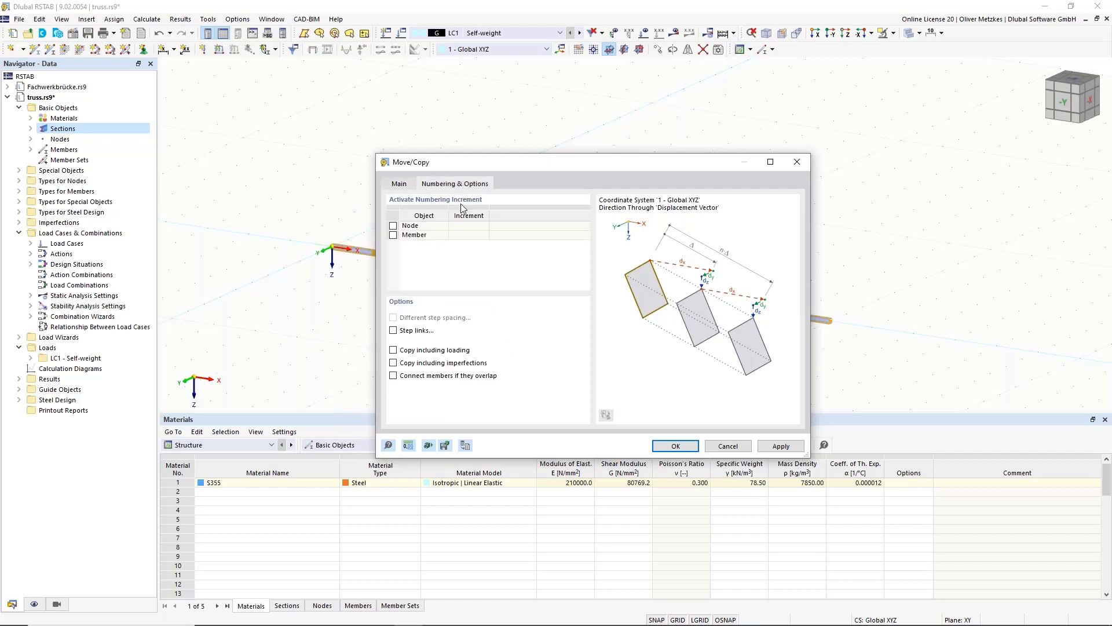
pyautogui.click(394, 331)
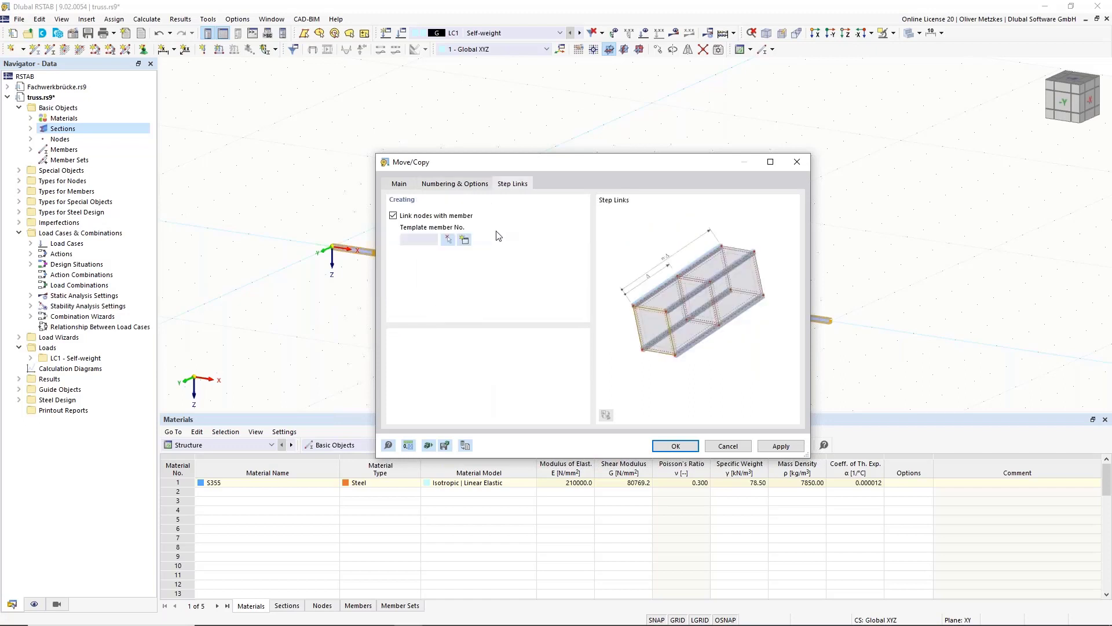
pyautogui.moveTo(532, 165); pyautogui.dragTo(661, 148)
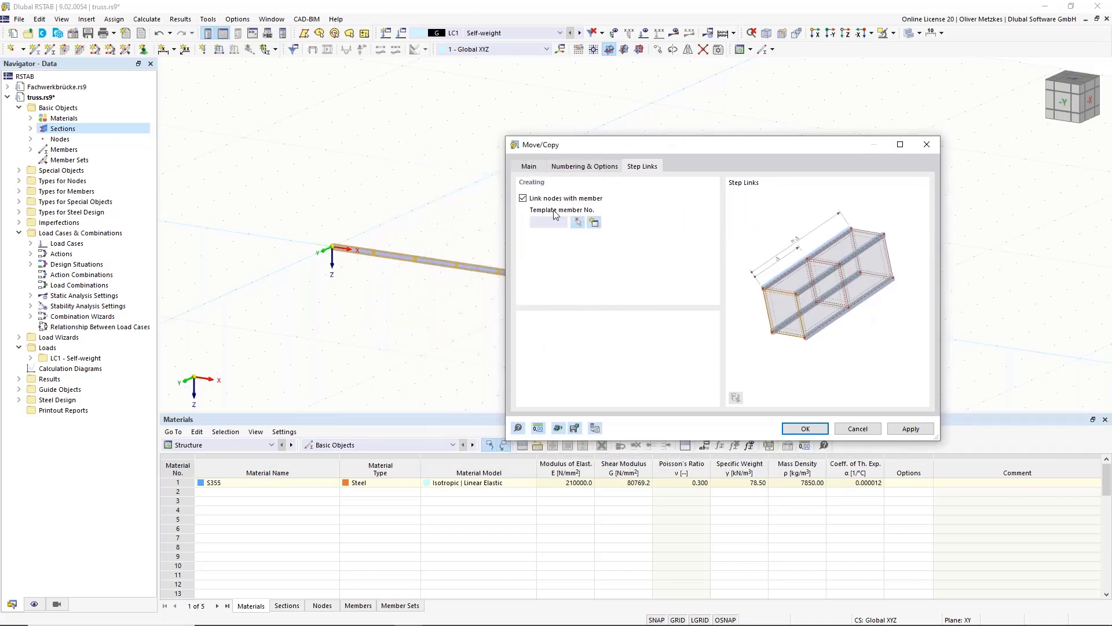
# Step: Define the linking template member as type Truss with the HEA 100 verticals section and carry out the chord copy
pyautogui.click(597, 226)
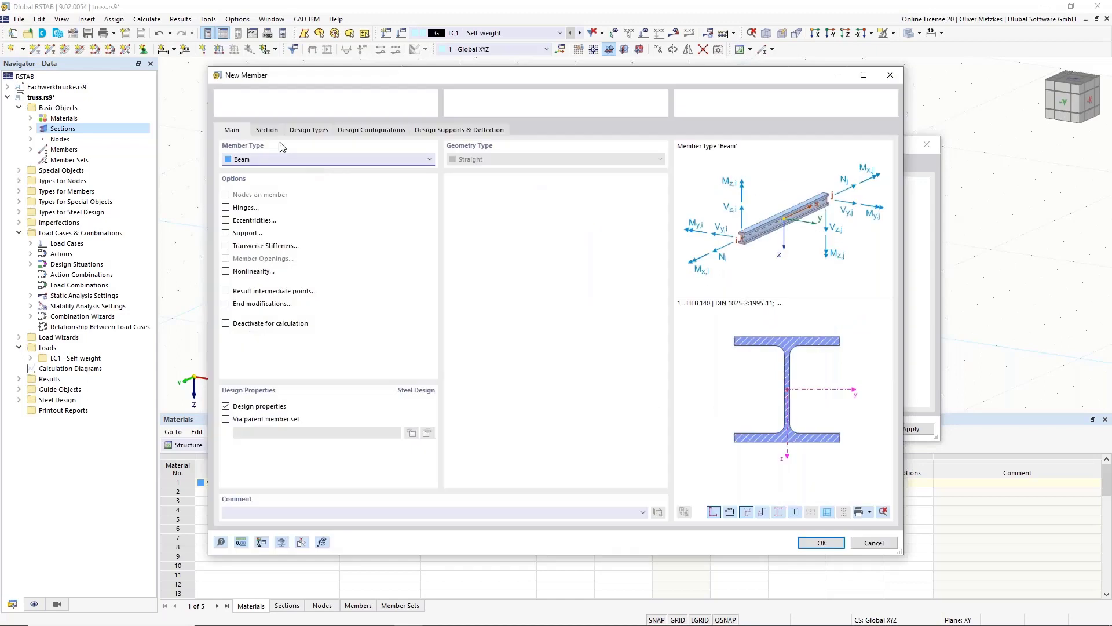
pyautogui.click(266, 160)
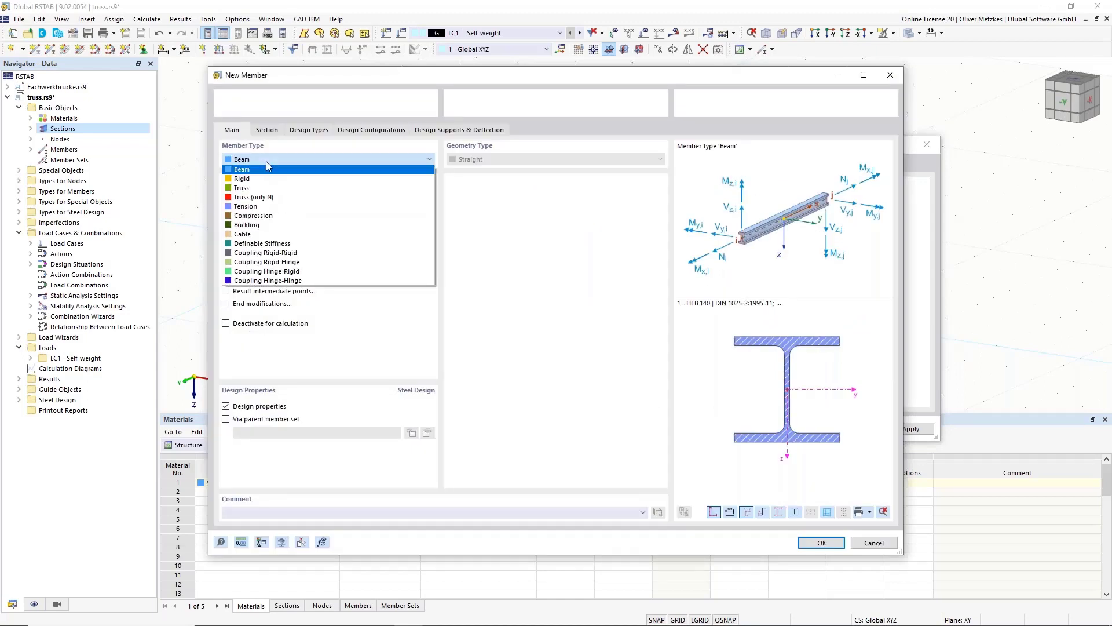
pyautogui.click(256, 191)
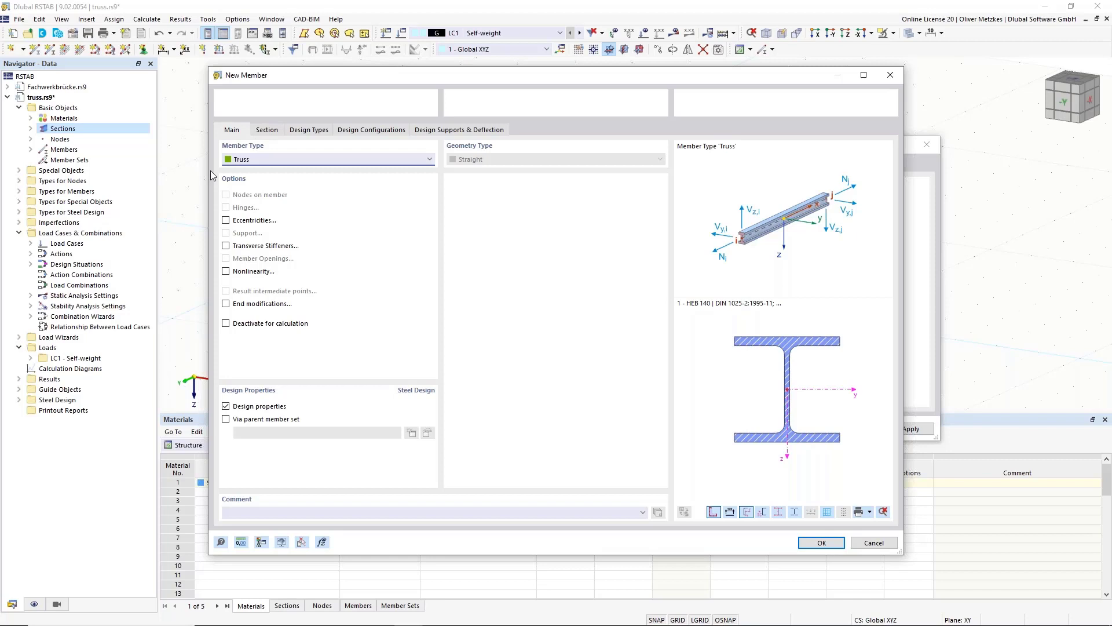
pyautogui.click(268, 130)
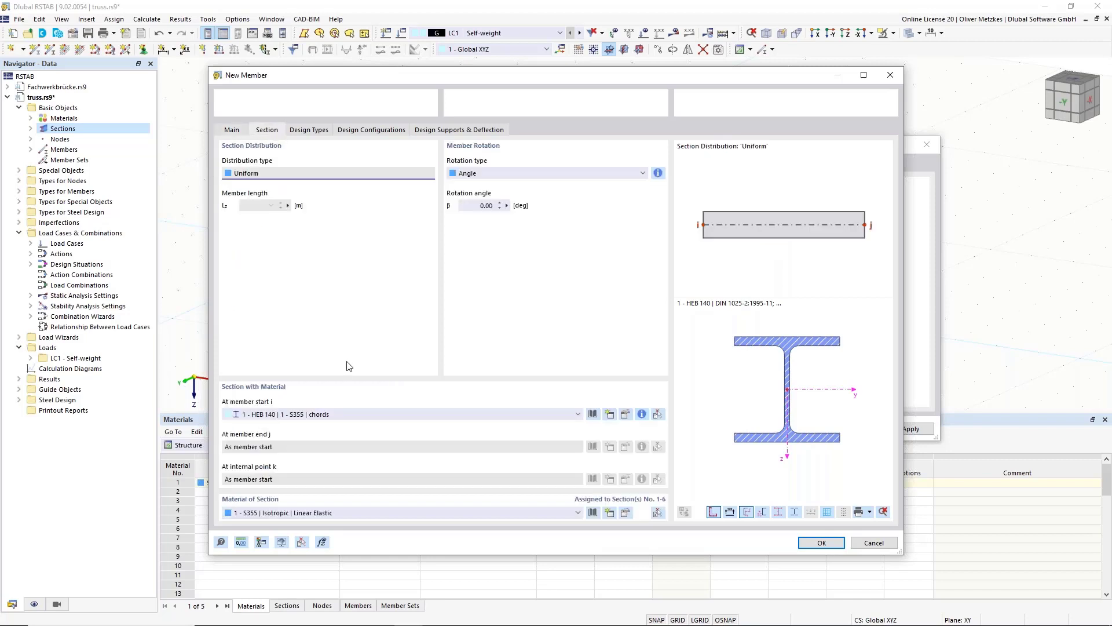
pyautogui.click(333, 413)
pyautogui.click(324, 435)
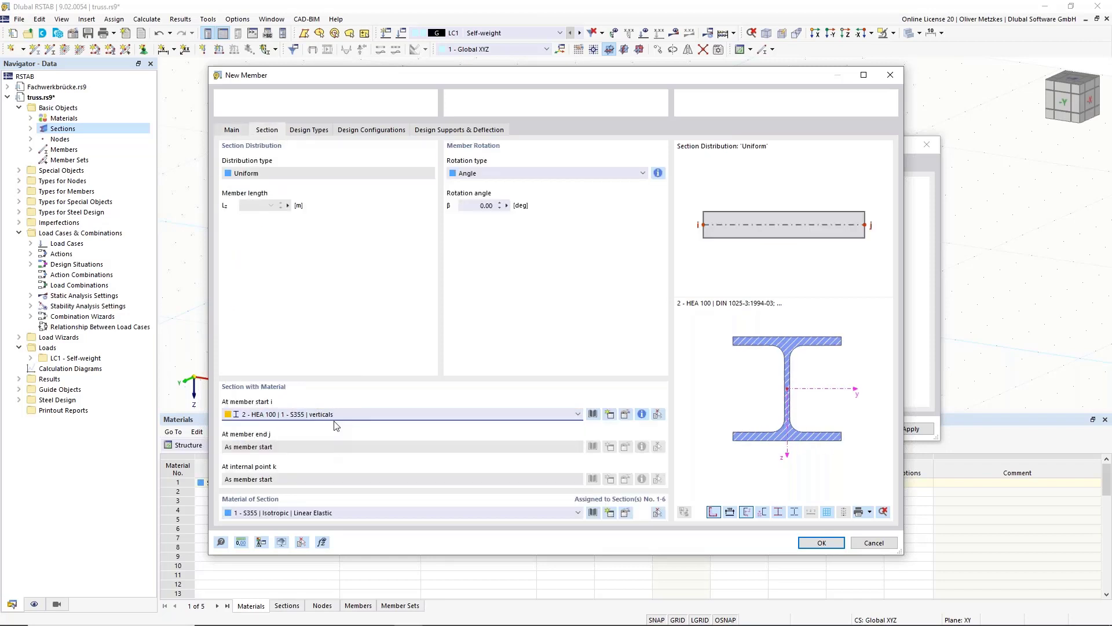
pyautogui.click(822, 544)
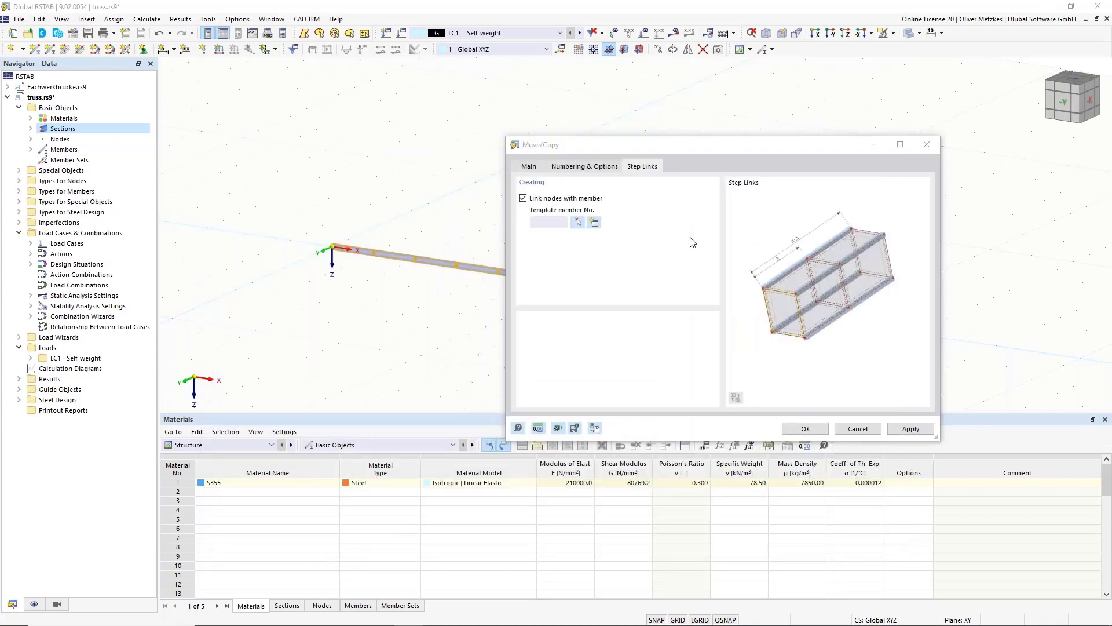
pyautogui.click(805, 429)
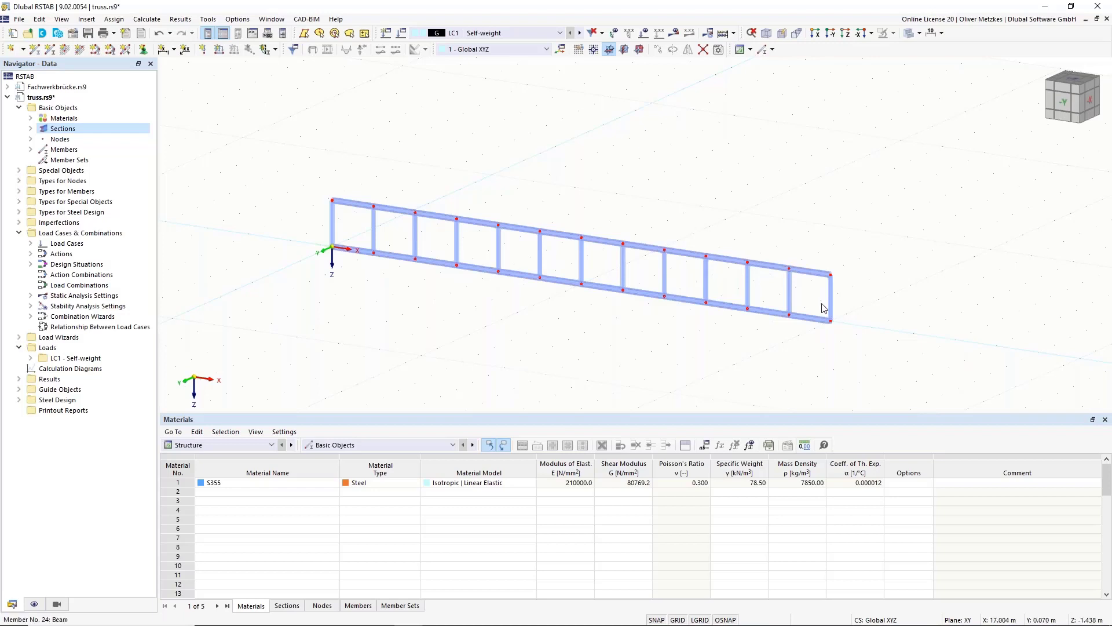
# Step: Create a truss-type diagonal with the HEA 100 diagonals section from the upper chord's start node to the lower chord node at X 1.5 m
pyautogui.scroll(5, 753, 272)
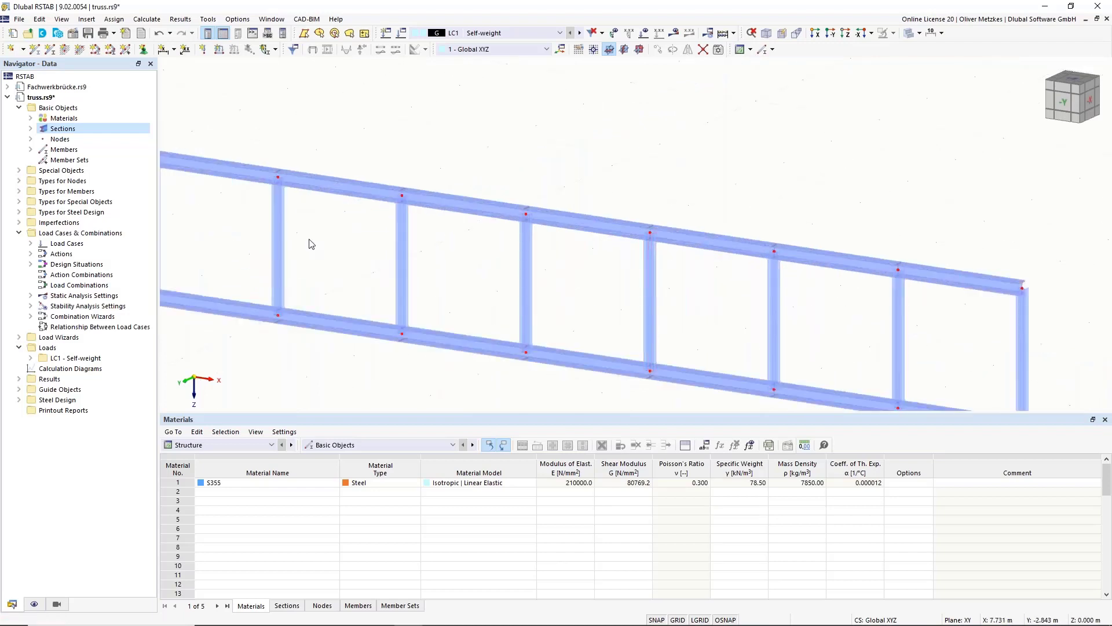
pyautogui.scroll(-5, 314, 241)
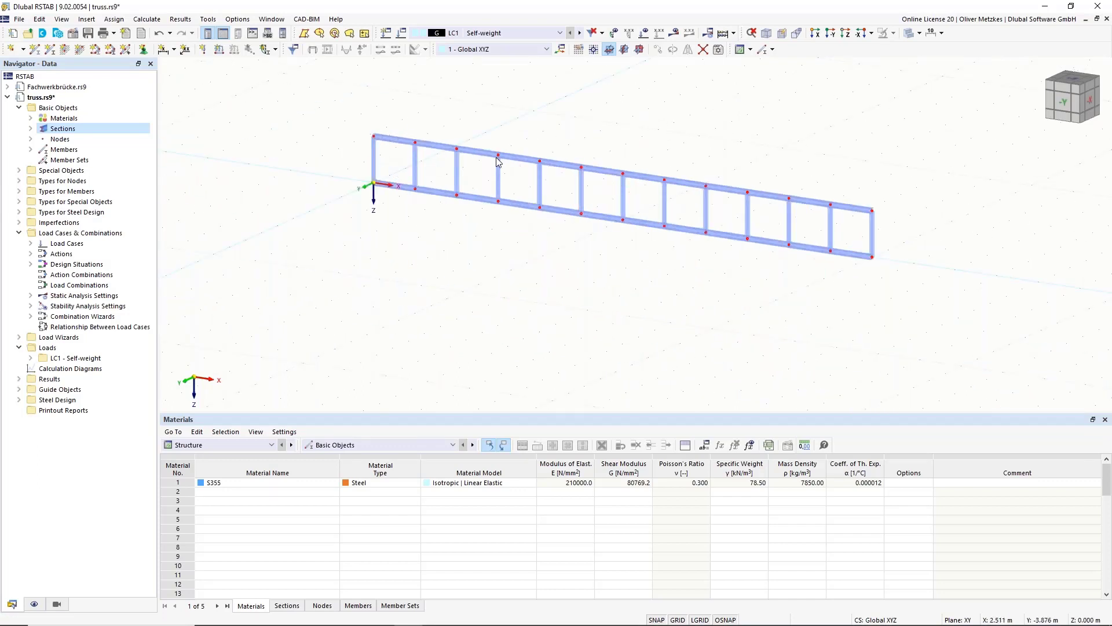
pyautogui.scroll(2, 436, 190)
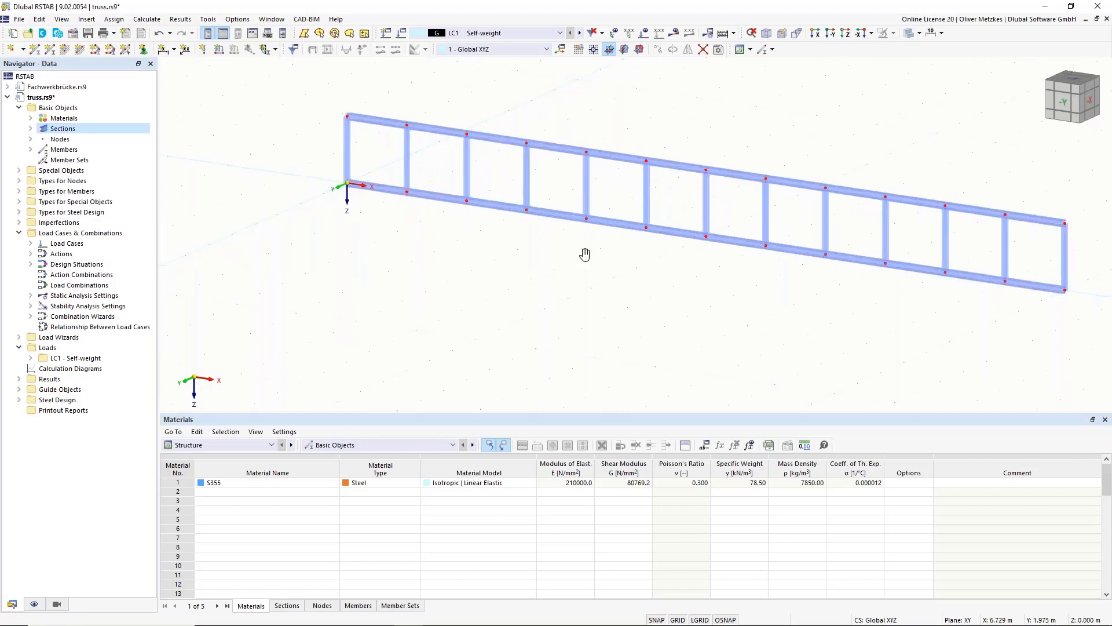
pyautogui.moveTo(586, 251); pyautogui.dragTo(647, 276, button='middle')
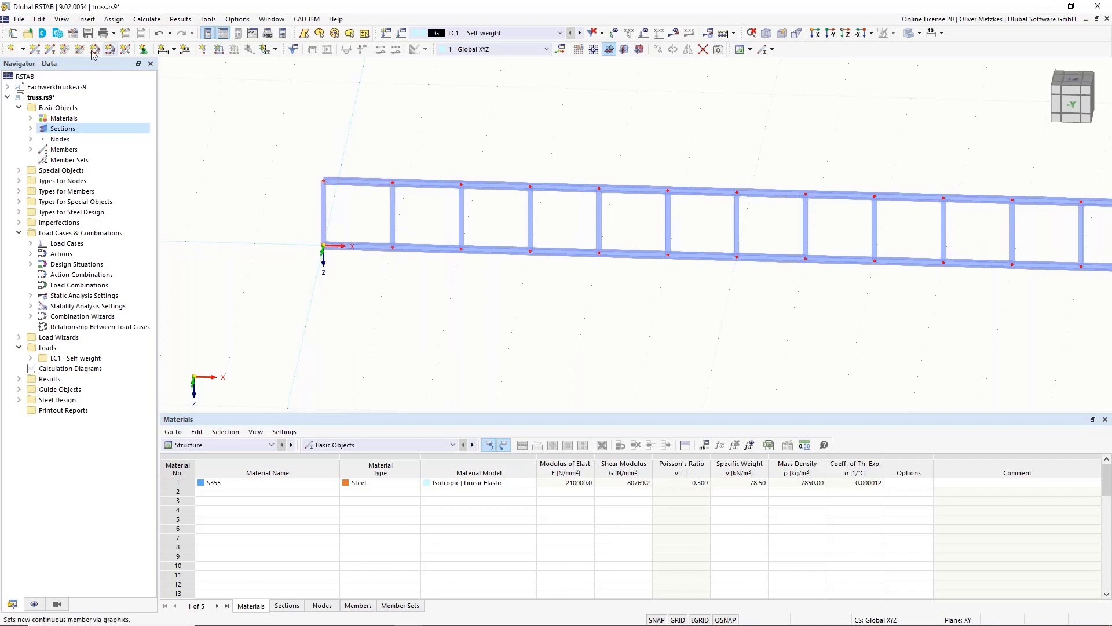
pyautogui.click(34, 49)
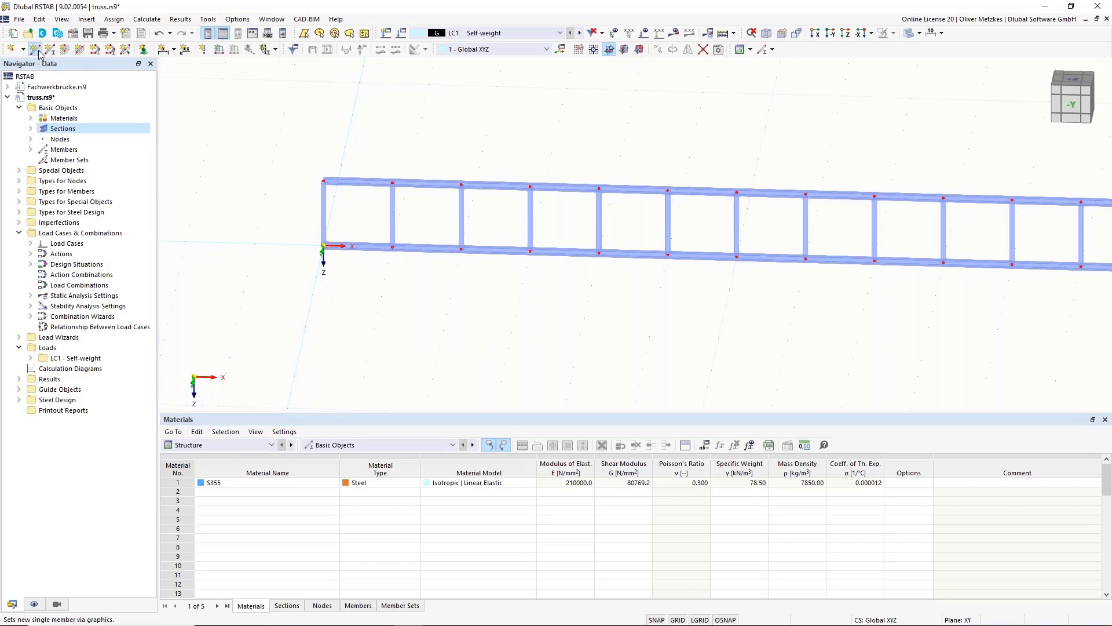
pyautogui.click(270, 160)
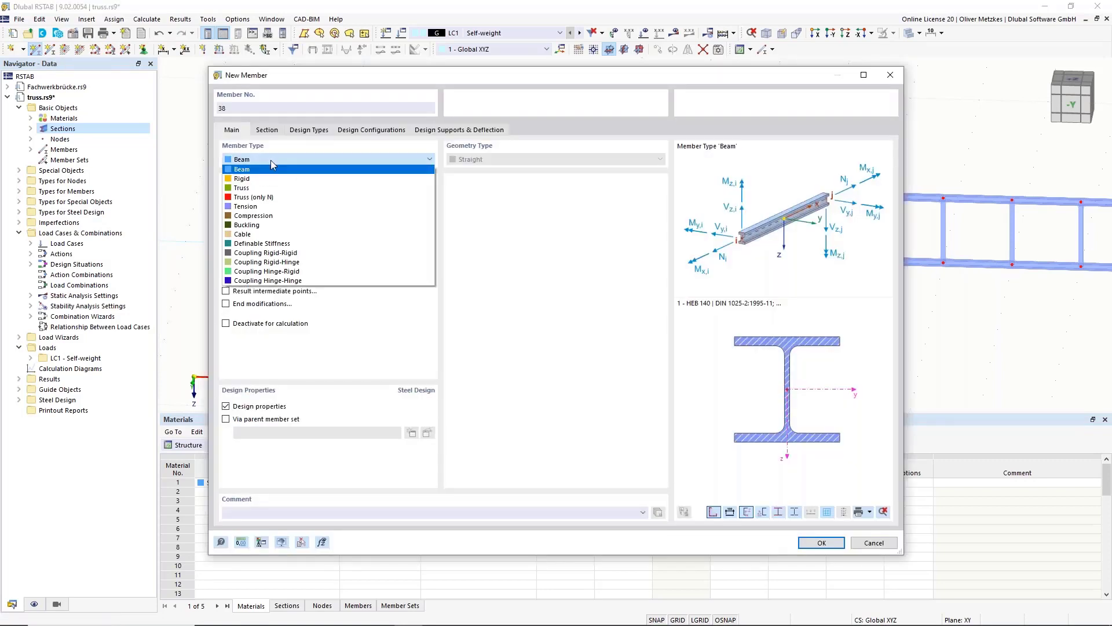
pyautogui.click(264, 188)
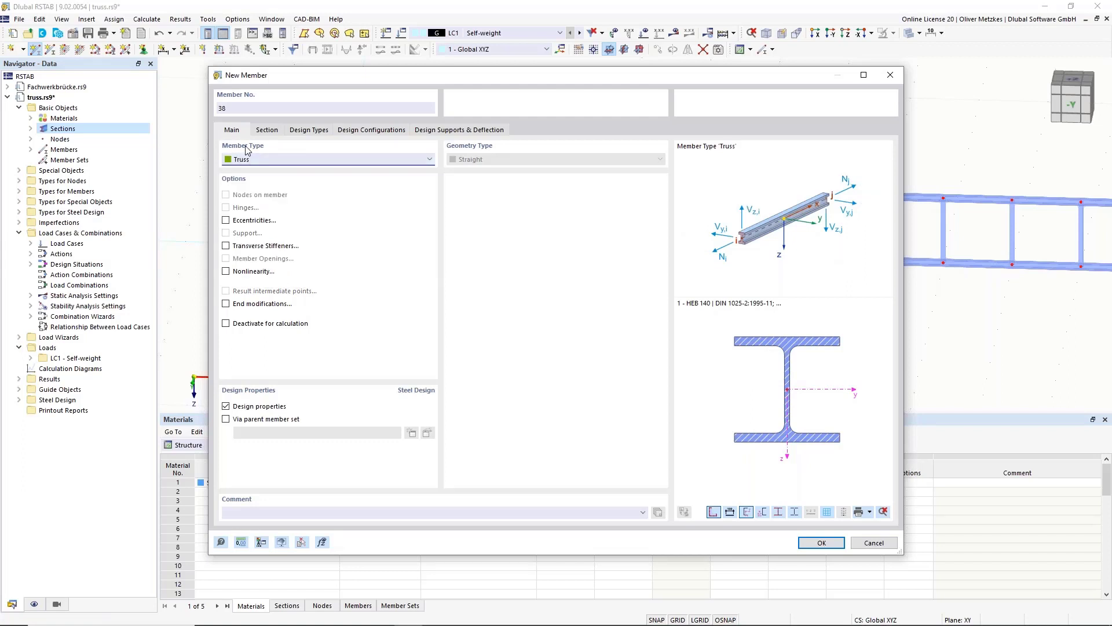
pyautogui.click(282, 133)
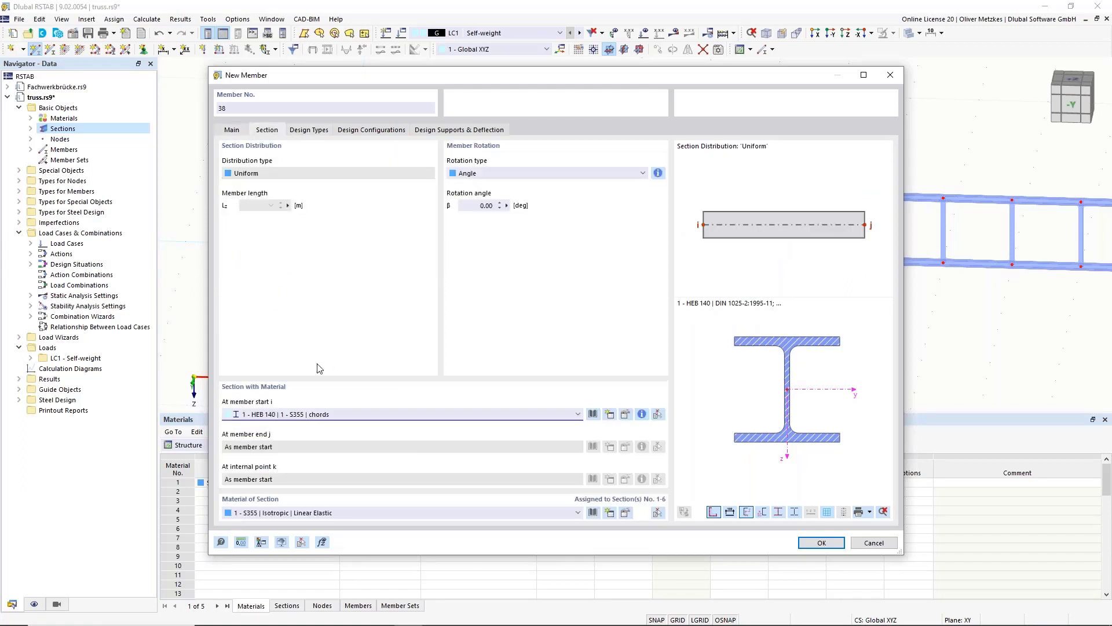
pyautogui.click(335, 414)
pyautogui.click(330, 443)
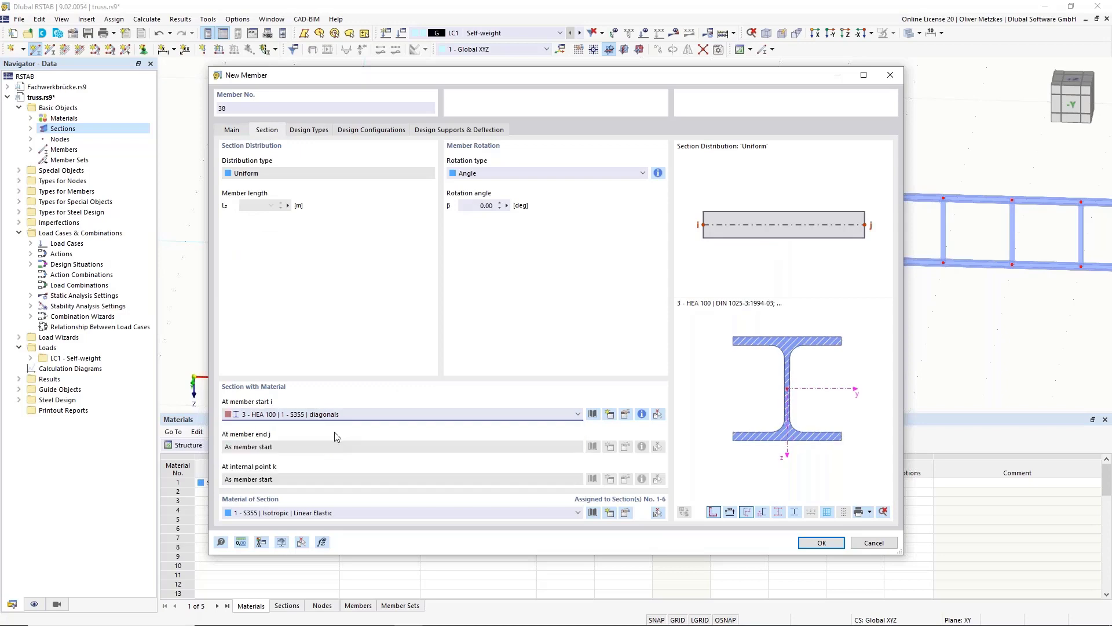
pyautogui.click(822, 542)
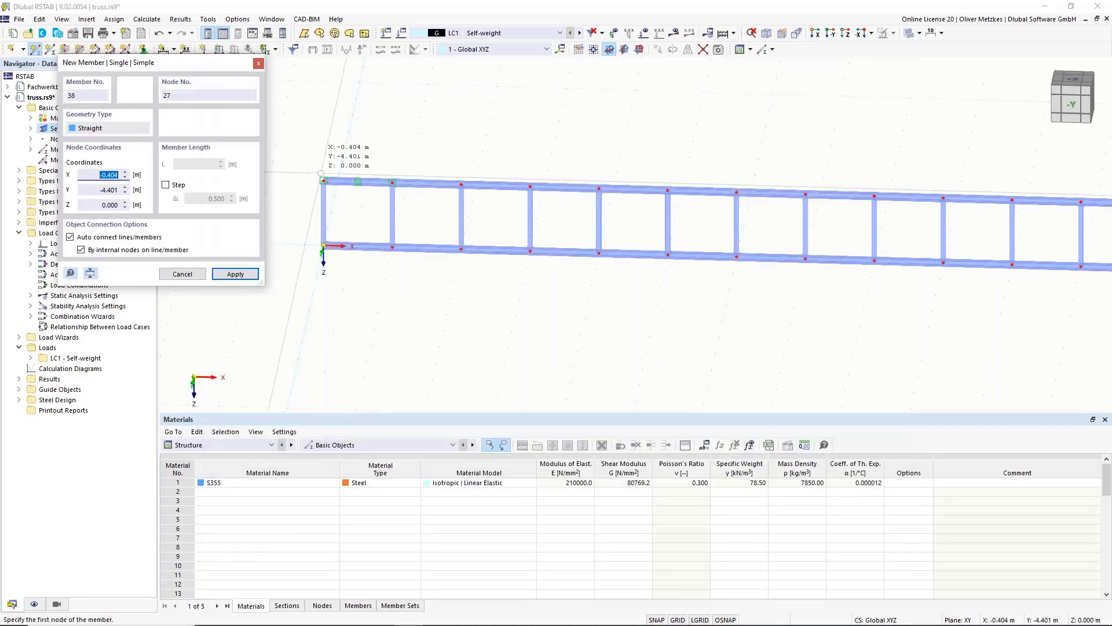
pyautogui.click(323, 180)
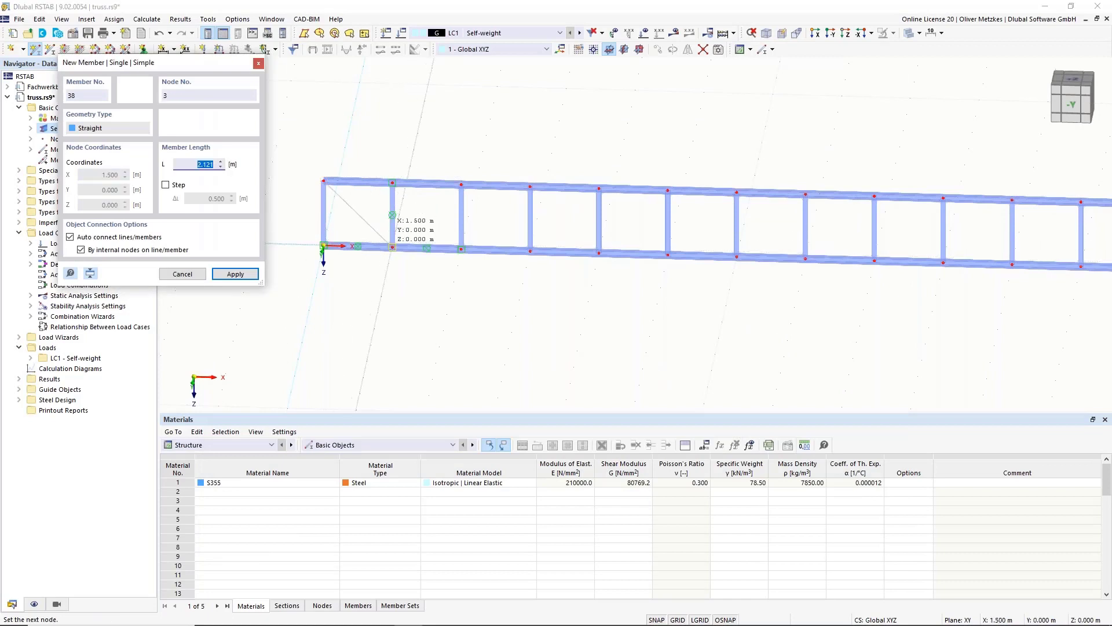
pyautogui.click(392, 247)
pyautogui.press('Escape')
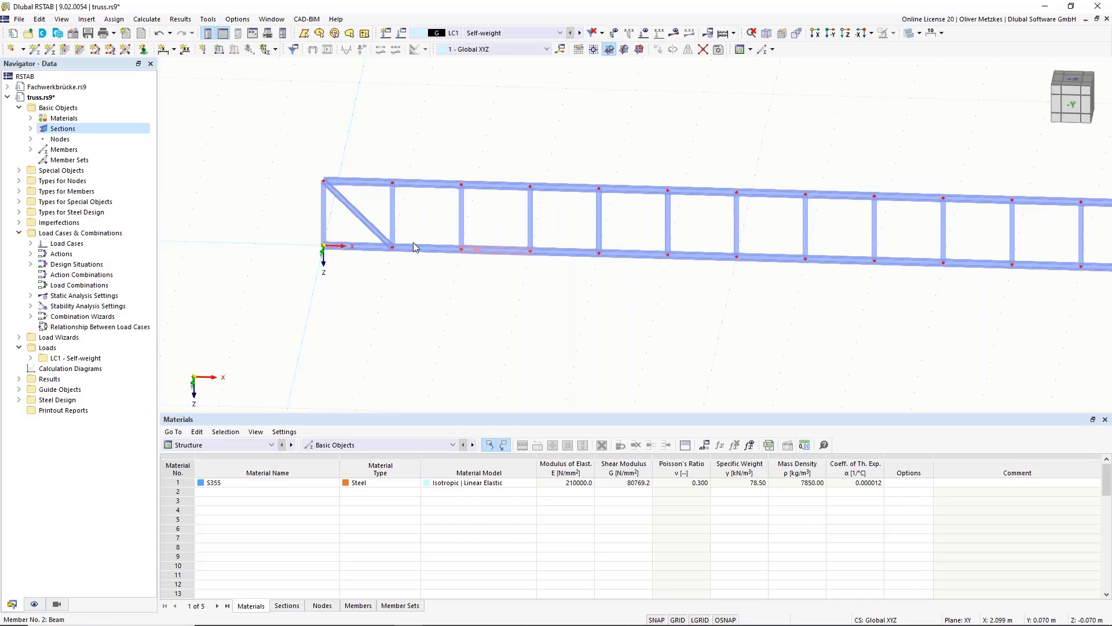
# Step: Copy the diagonal along X at 1.5 m spacing until each of the first six bays has one
pyautogui.moveTo(359, 146); pyautogui.dragTo(327, 172, button='middle')
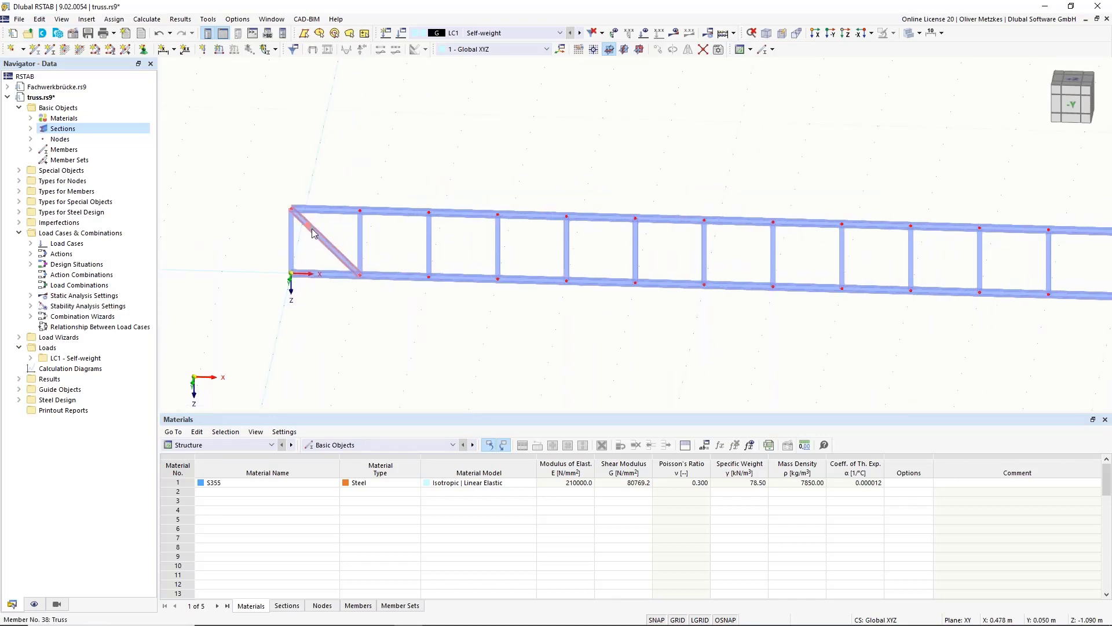
pyautogui.moveTo(323, 238); pyautogui.dragTo(361, 218)
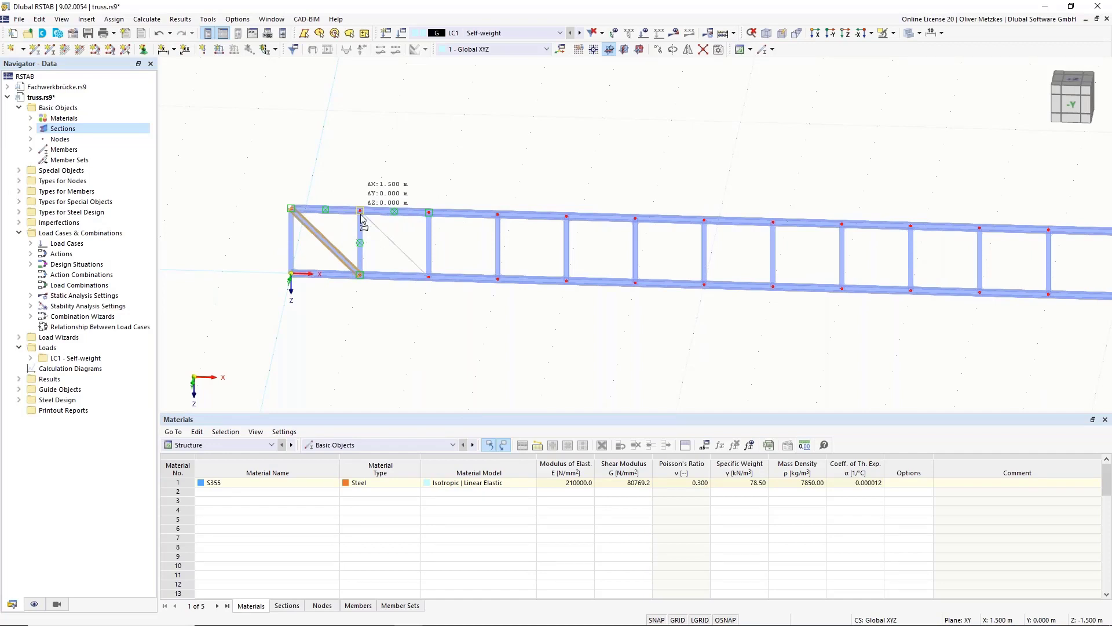
pyautogui.keyDown('ctrl'); pyautogui.moveTo(362, 218); pyautogui.dragTo(362, 219); pyautogui.keyUp('ctrl')
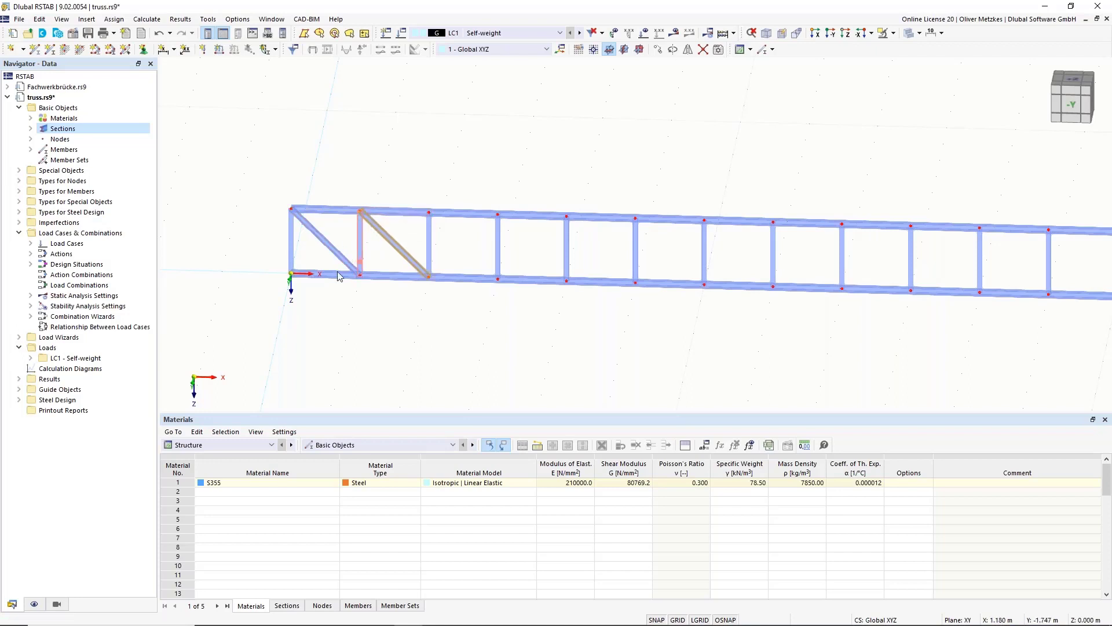
pyautogui.click(323, 241)
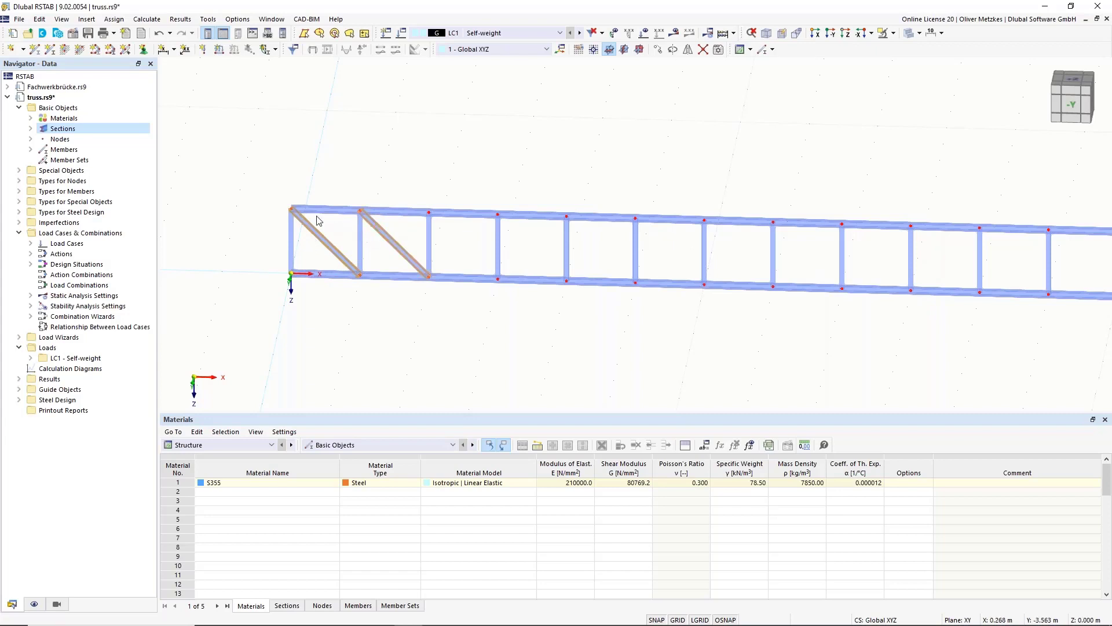
pyautogui.moveTo(309, 228); pyautogui.dragTo(619, 249)
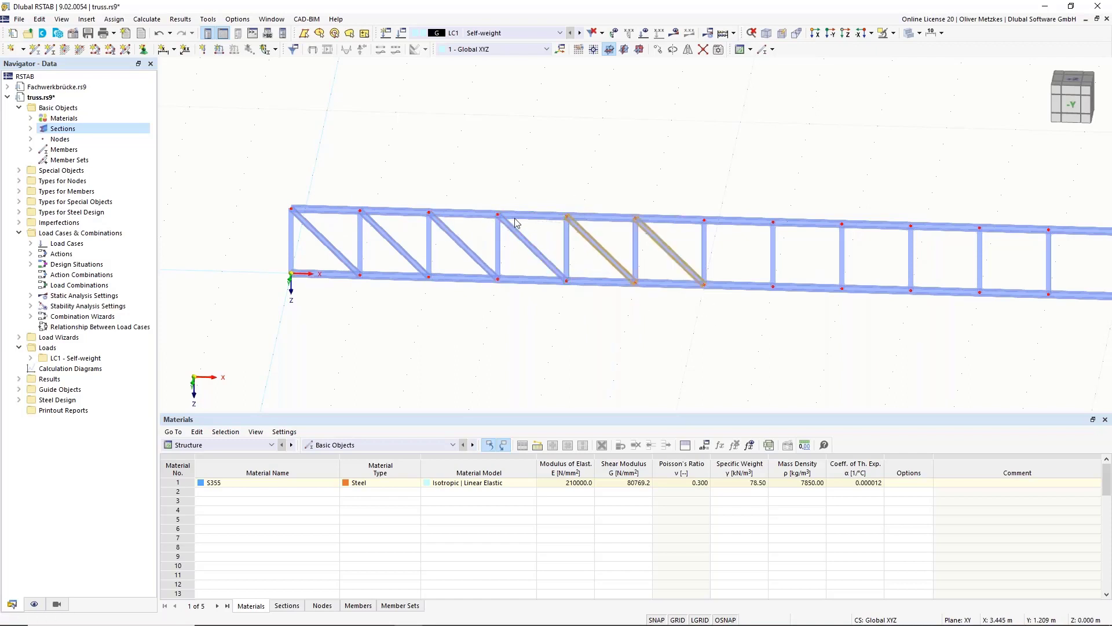
# Step: Mirror a copy of all six diagonals about the YZ plane through the lower chord's midpoint node at X 9 m
pyautogui.scroll(-1, 599, 279)
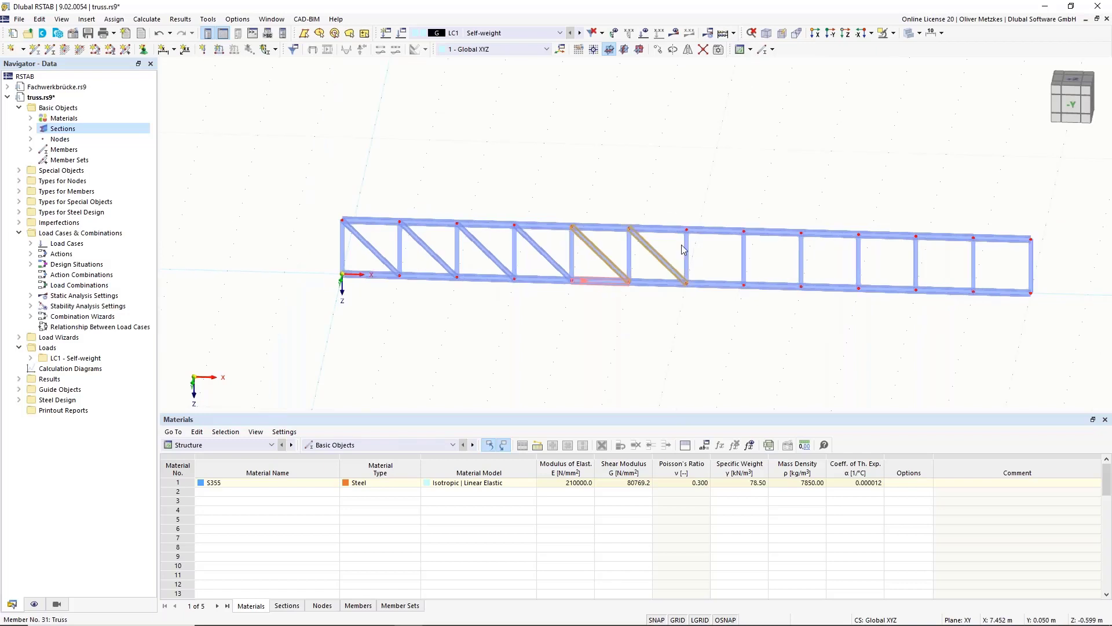
pyautogui.keyDown('ctrl'); pyautogui.click(546, 257); pyautogui.keyUp('ctrl')
pyautogui.keyDown('ctrl'); pyautogui.click(494, 257); pyautogui.keyUp('ctrl')
pyautogui.keyDown('ctrl'); pyautogui.click(436, 255); pyautogui.keyUp('ctrl')
pyautogui.keyDown('ctrl'); pyautogui.click(373, 260); pyautogui.keyUp('ctrl')
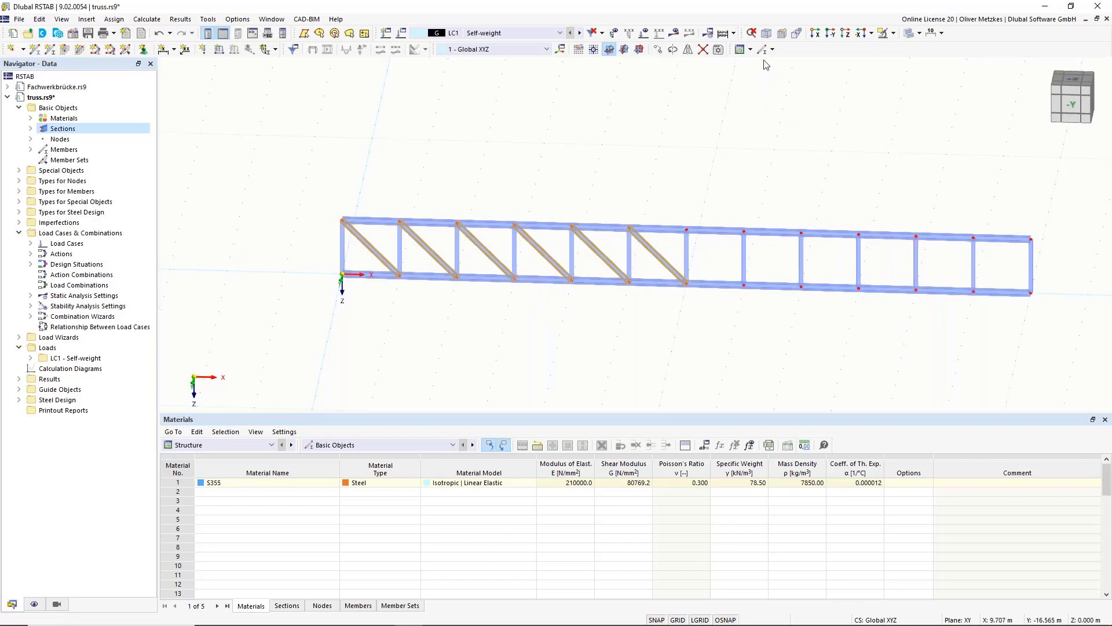
pyautogui.click(687, 50)
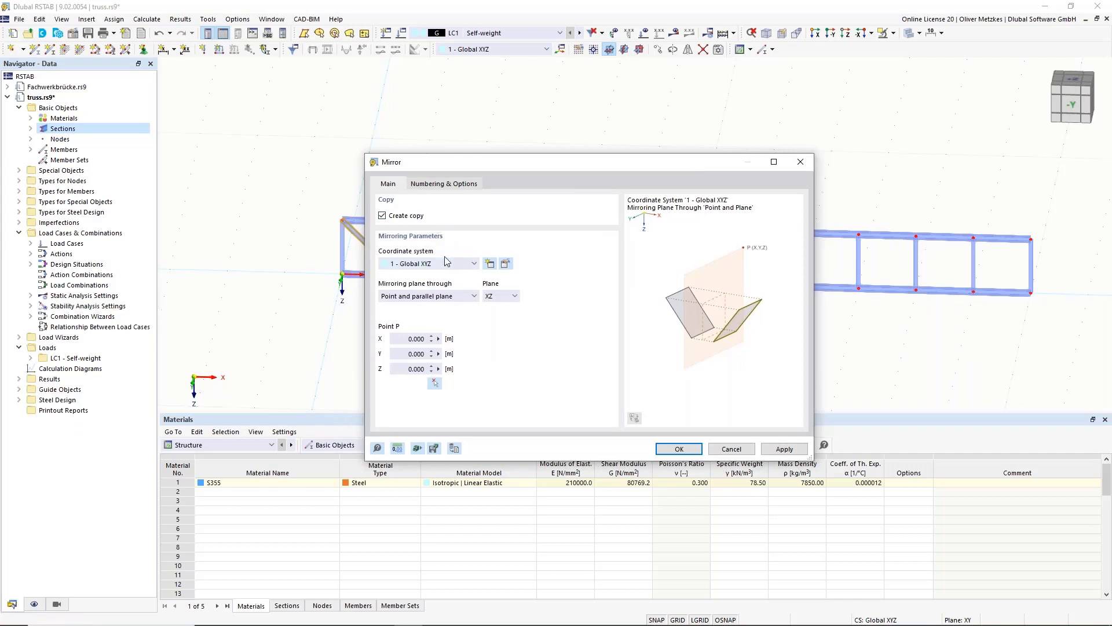
pyautogui.click(513, 298)
pyautogui.click(502, 316)
pyautogui.click(434, 384)
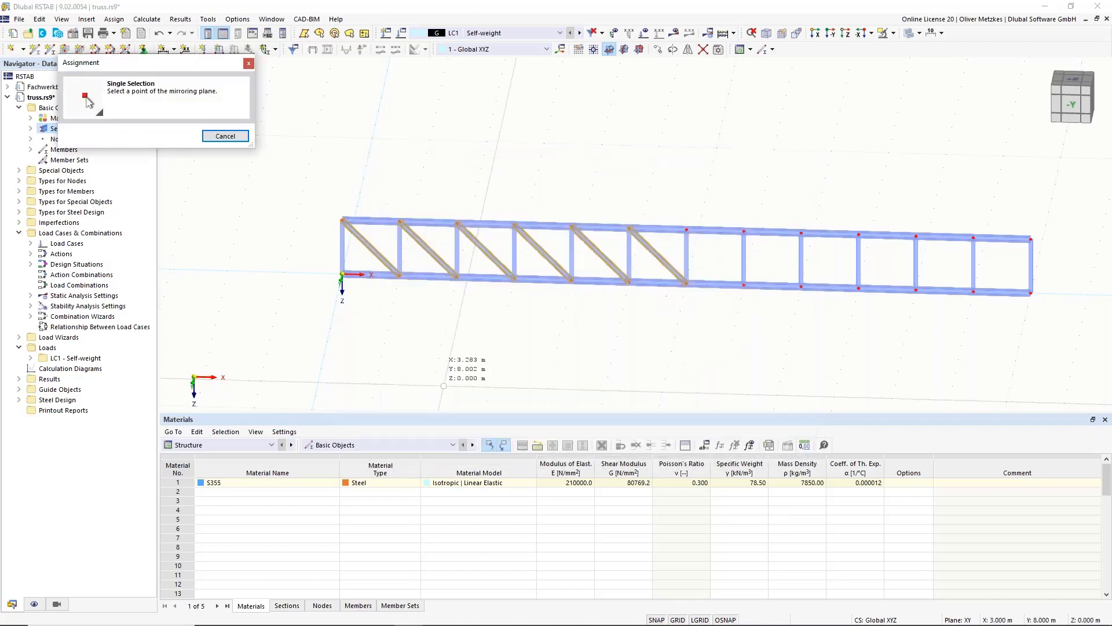
pyautogui.click(686, 283)
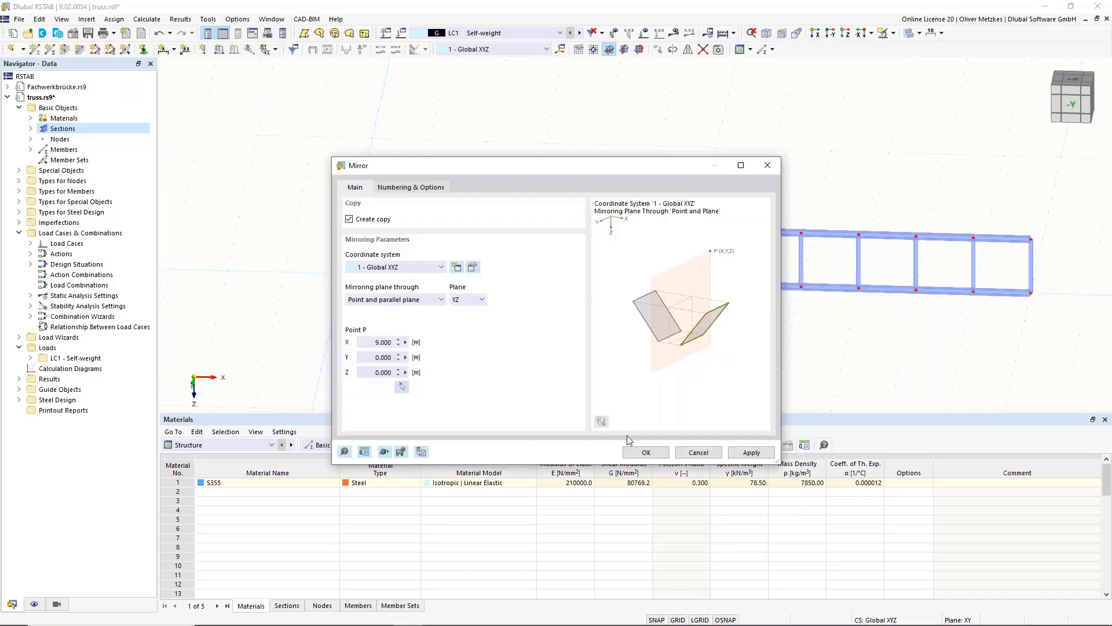
pyautogui.click(646, 452)
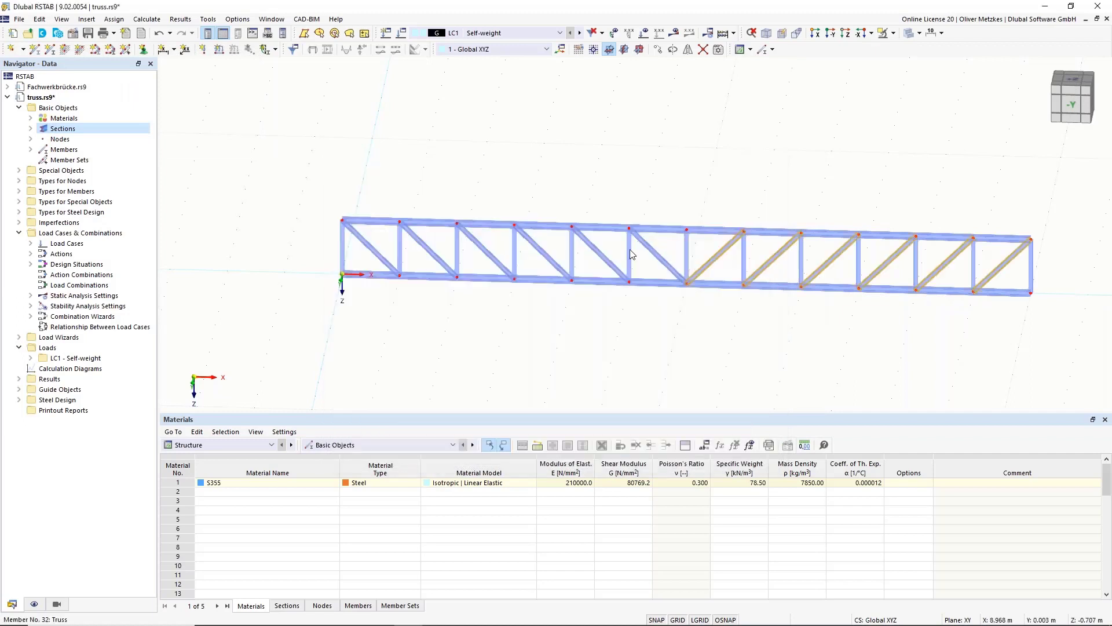
pyautogui.click(764, 172)
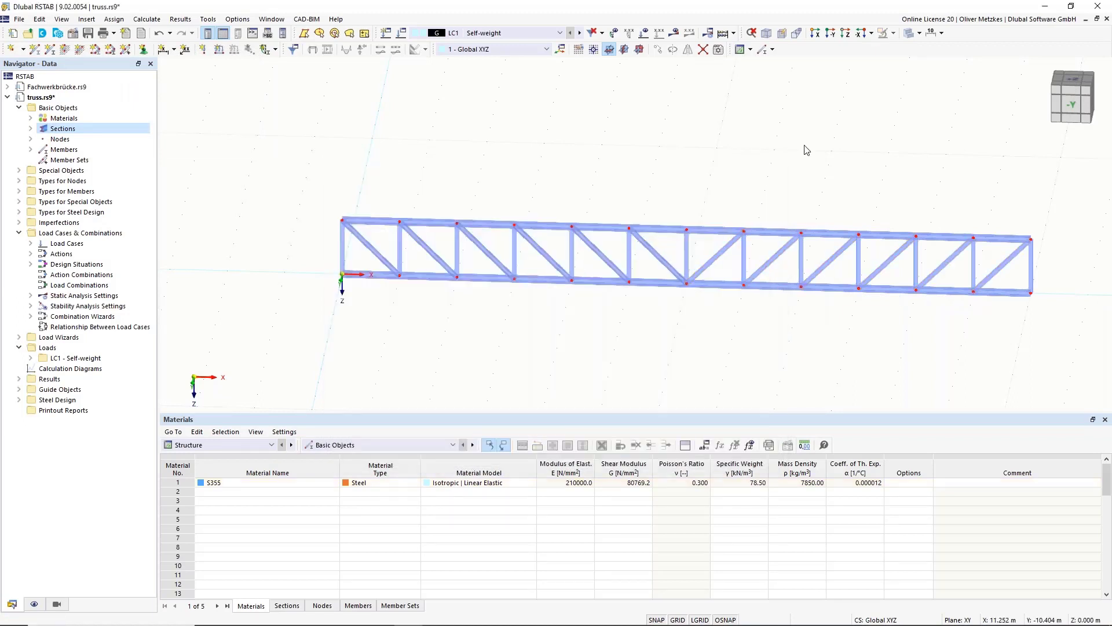
pyautogui.moveTo(818, 145); pyautogui.dragTo(726, 119, button='middle')
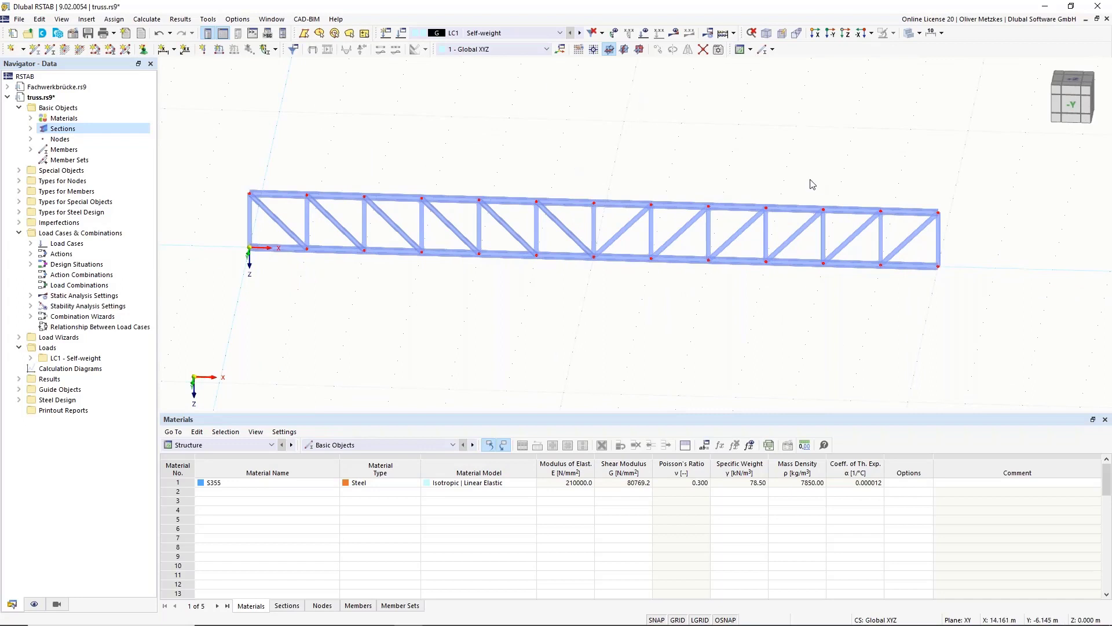
# Step: Copy the entire truss 2 m along Y from its position at the origin to create the second, parallel truss
pyautogui.scroll(-3, 825, 174)
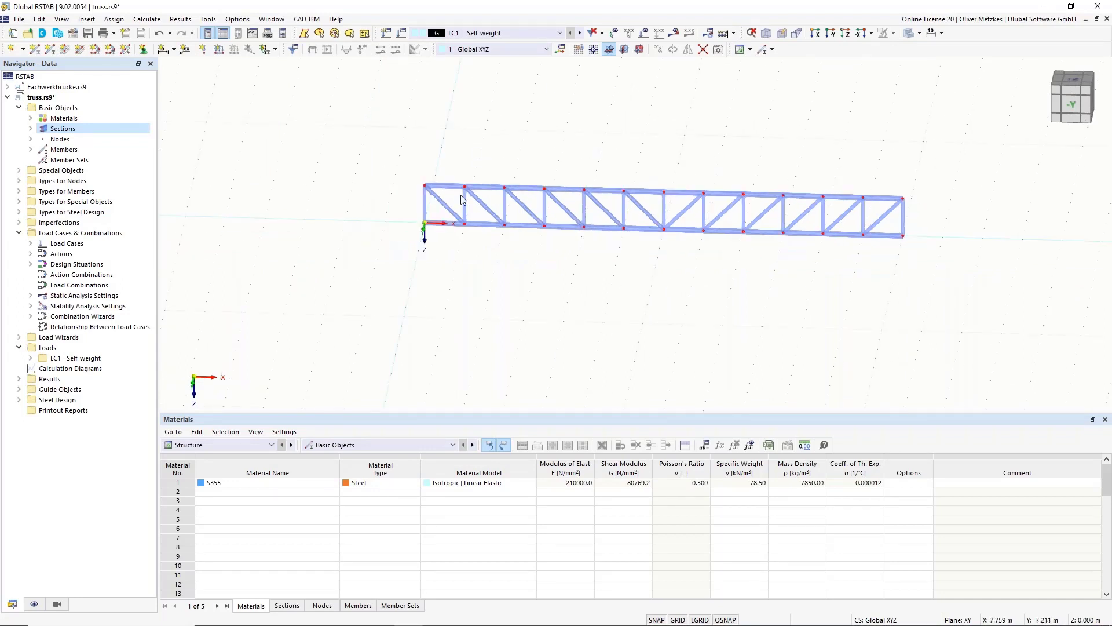
pyautogui.keyDown('ctrl'); pyautogui.moveTo(780, 269); pyautogui.dragTo(667, 281, button='middle'); pyautogui.keyUp('ctrl')
pyautogui.moveTo(450, 96); pyautogui.dragTo(907, 351)
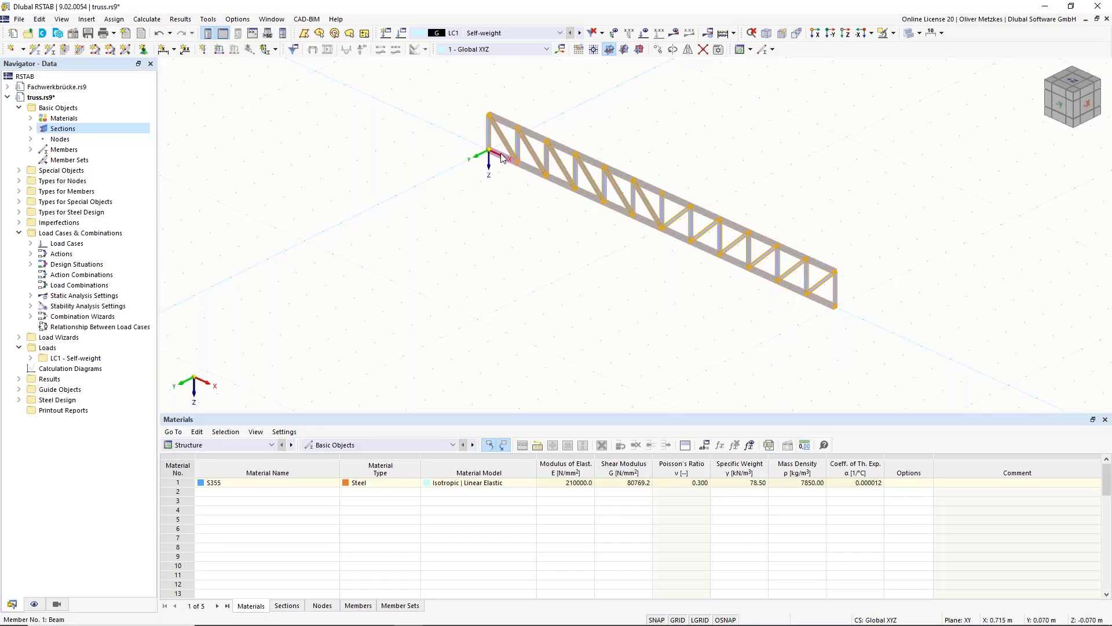
pyautogui.moveTo(499, 157); pyautogui.dragTo(456, 169)
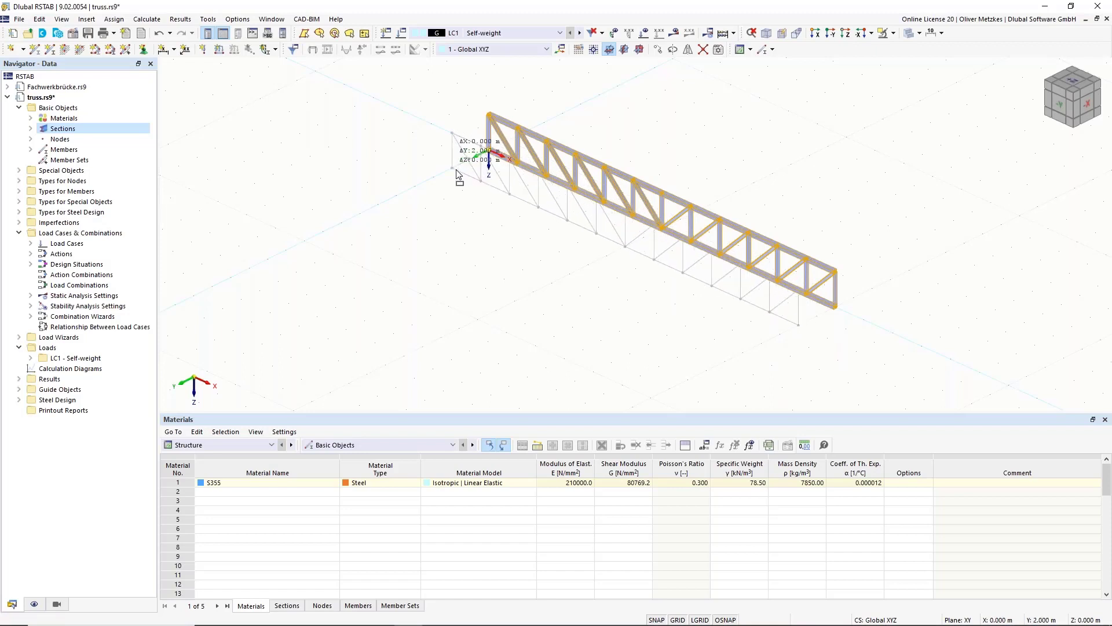
pyautogui.moveTo(457, 174); pyautogui.dragTo(458, 174)
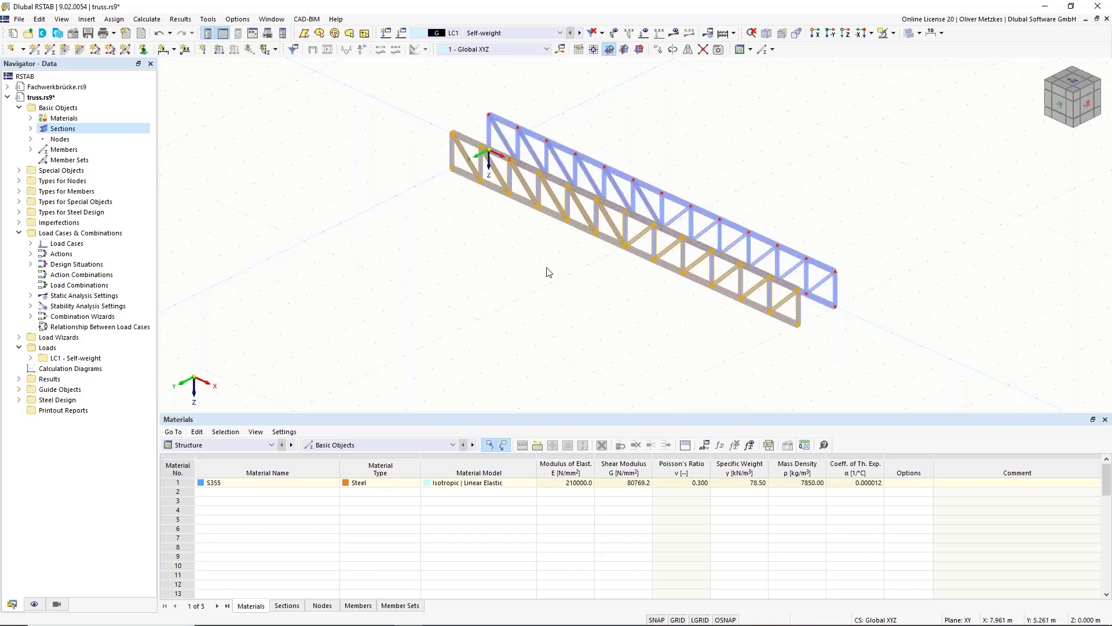
pyautogui.click(595, 336)
pyautogui.keyDown('ctrl'); pyautogui.moveTo(573, 325); pyautogui.dragTo(635, 325, button='middle'); pyautogui.keyUp('ctrl')
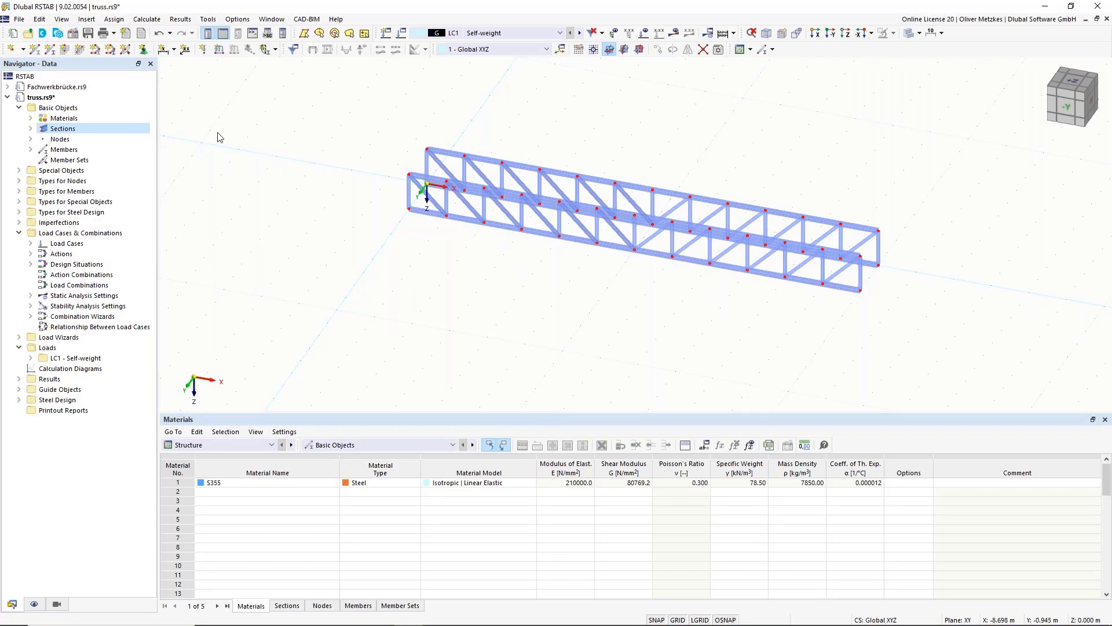
# Step: Begin a new beam member and assign a new Local xyz hinge with φy and φz released to both member ends
pyautogui.click(35, 50)
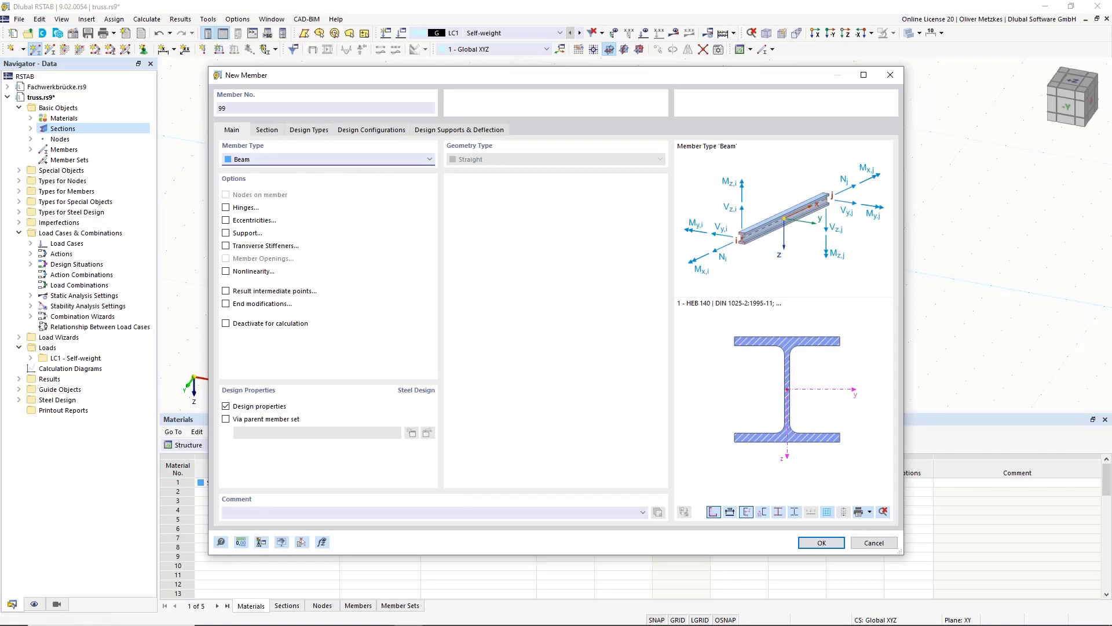
pyautogui.moveTo(408, 82); pyautogui.dragTo(677, 285)
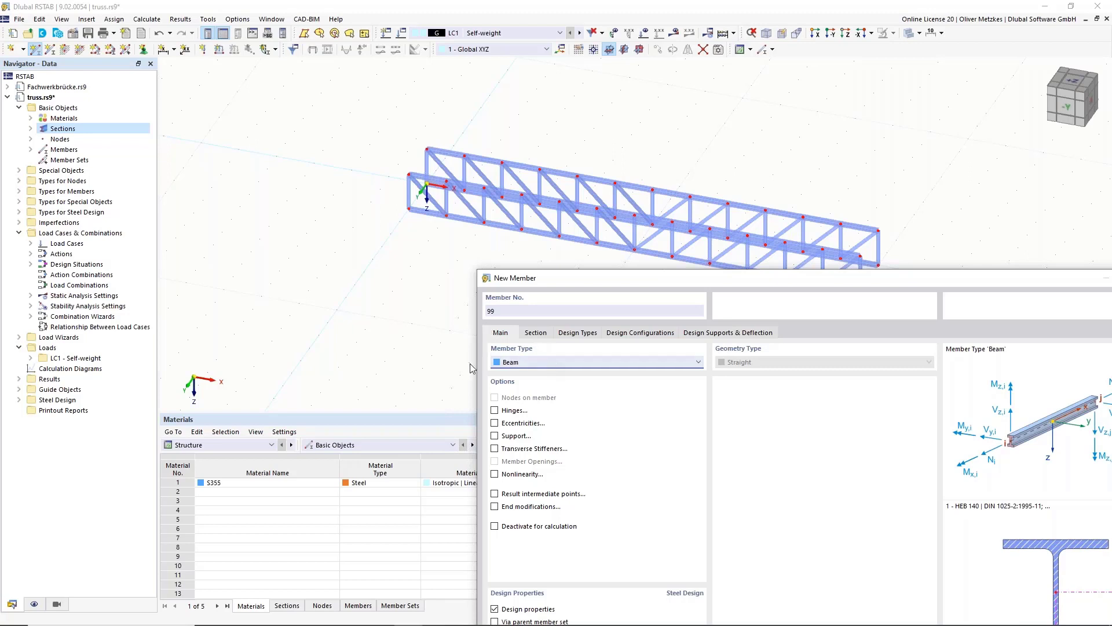
pyautogui.click(511, 411)
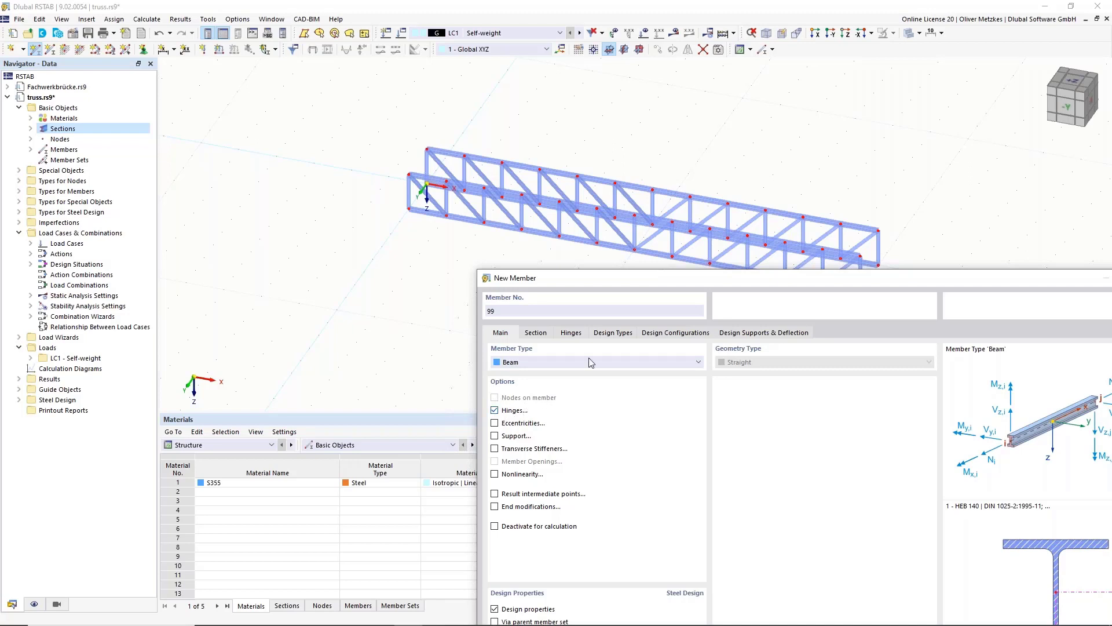
pyautogui.click(567, 334)
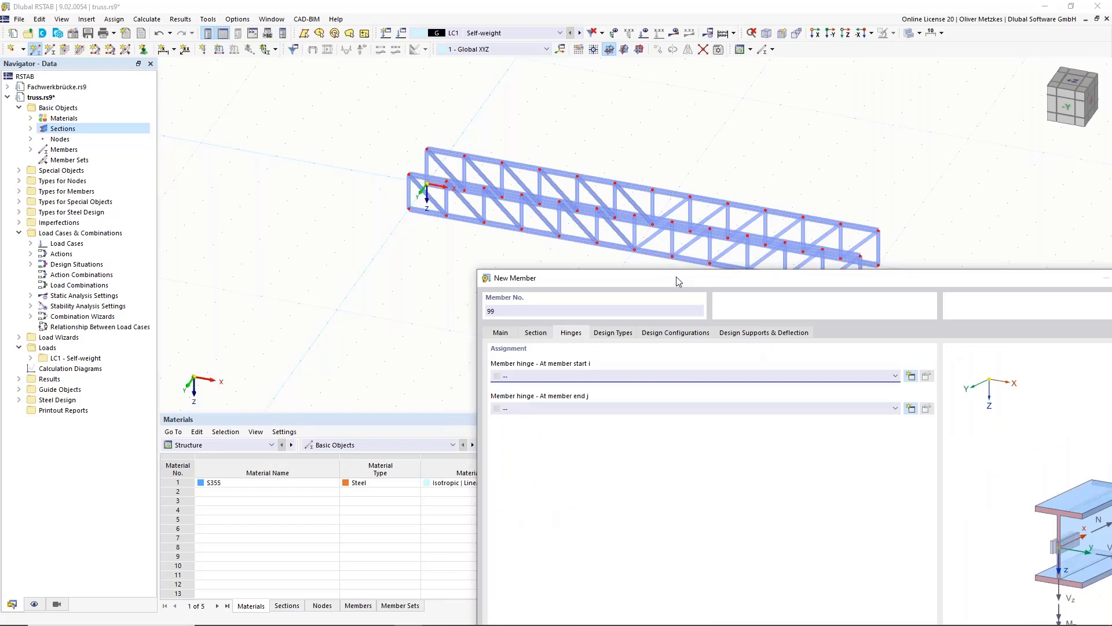
pyautogui.moveTo(677, 281); pyautogui.dragTo(581, 138)
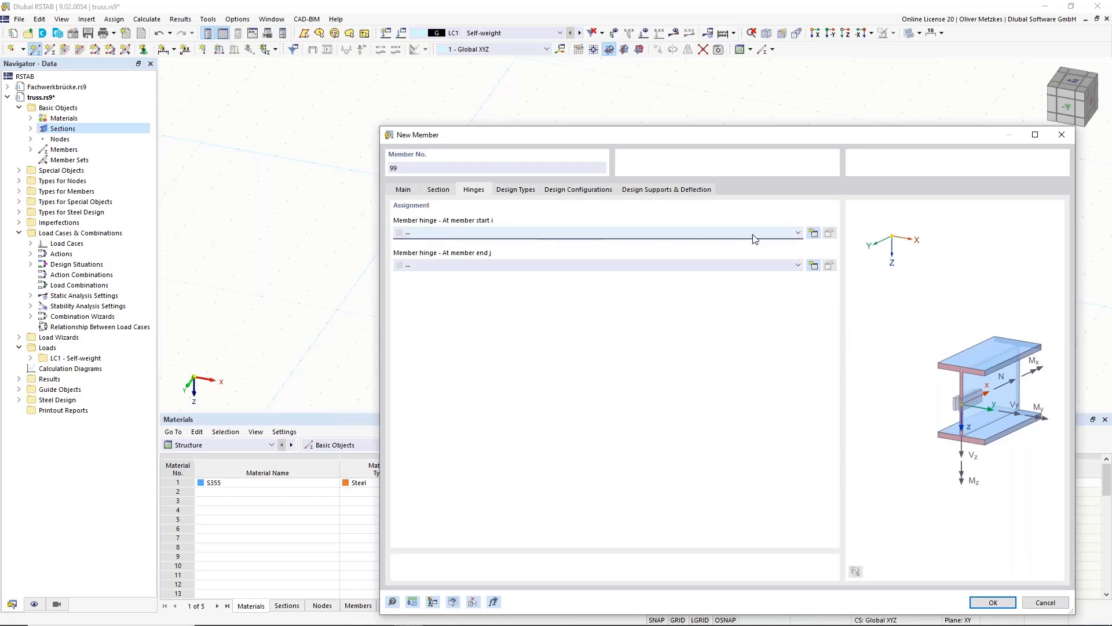
pyautogui.click(814, 233)
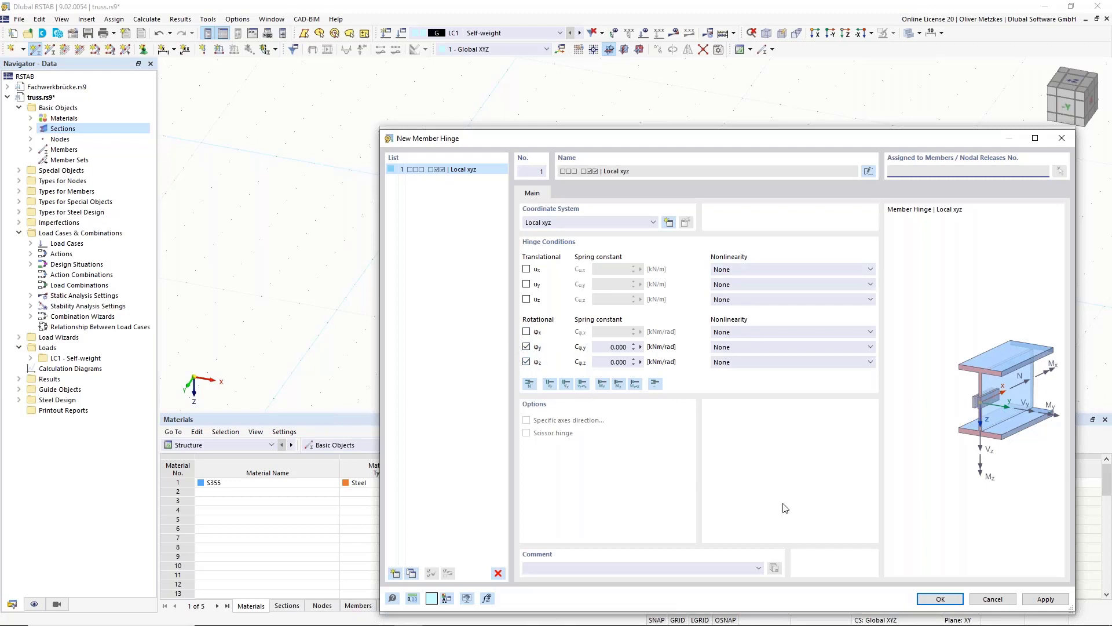
pyautogui.click(943, 600)
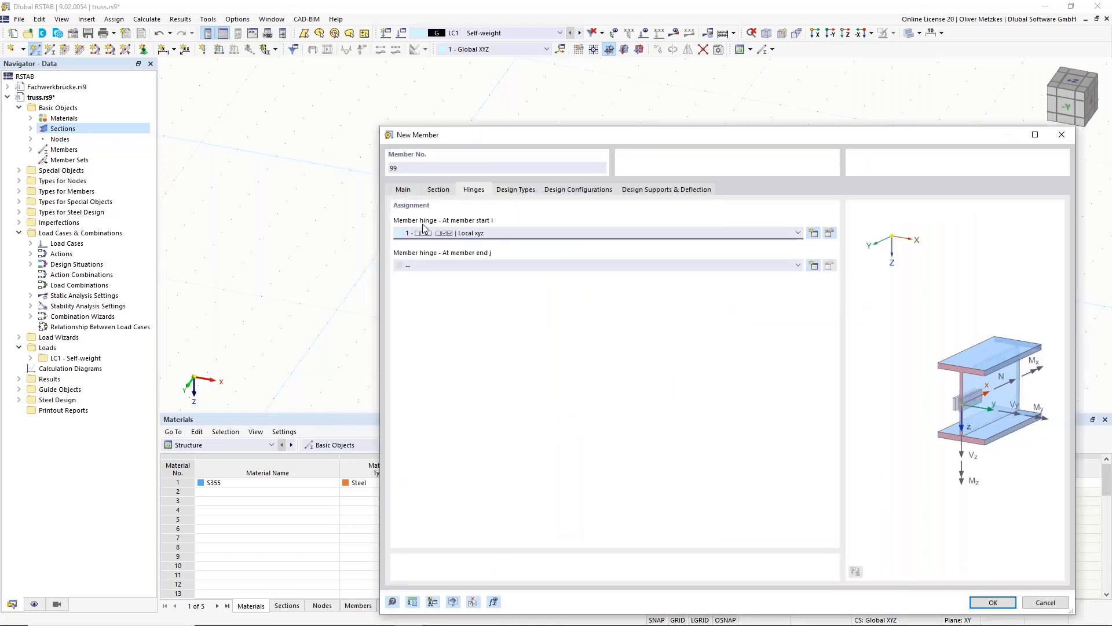
pyautogui.click(495, 266)
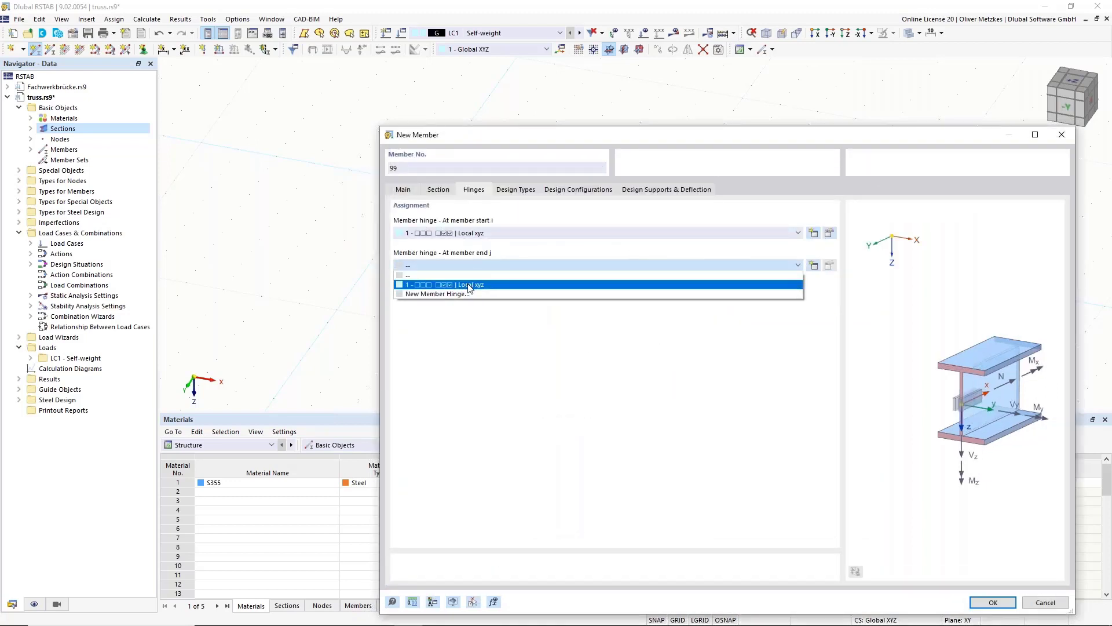
pyautogui.click(467, 285)
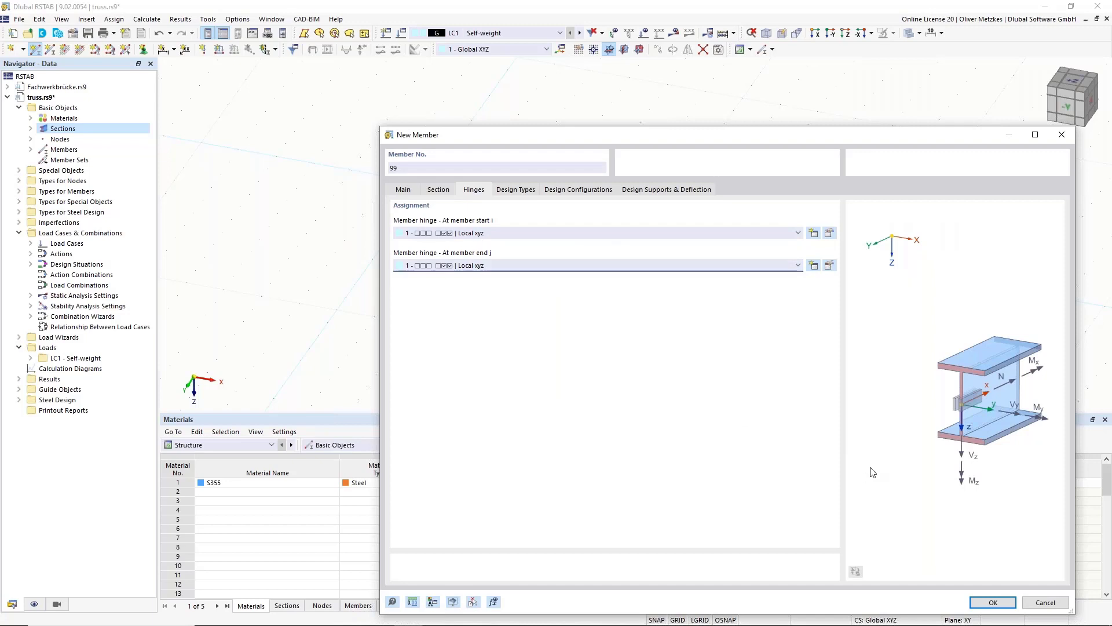
# Step: Give the hinged beam the IPE 100 cross beams section and place it between the two trusses' lower chord nodes at X 1.5 m
pyautogui.click(404, 190)
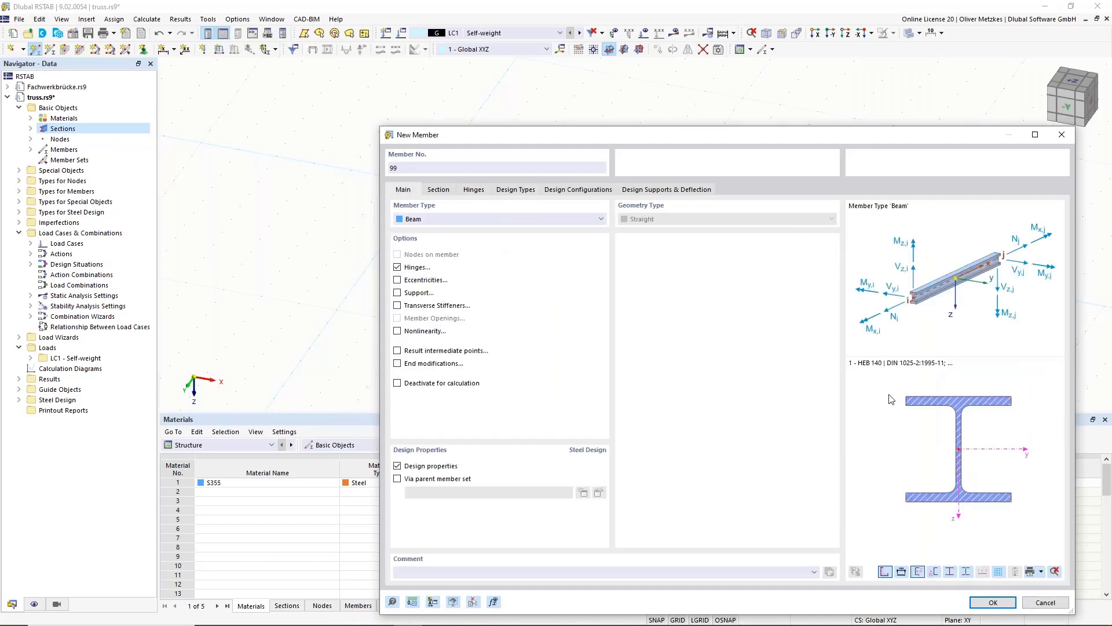
pyautogui.click(438, 189)
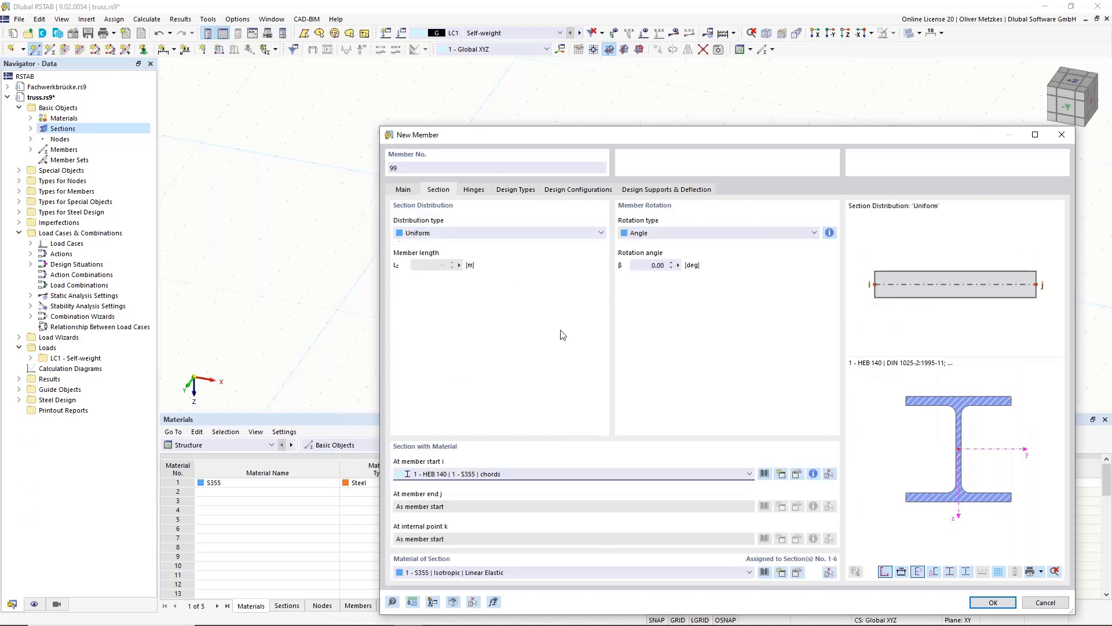
pyautogui.click(506, 473)
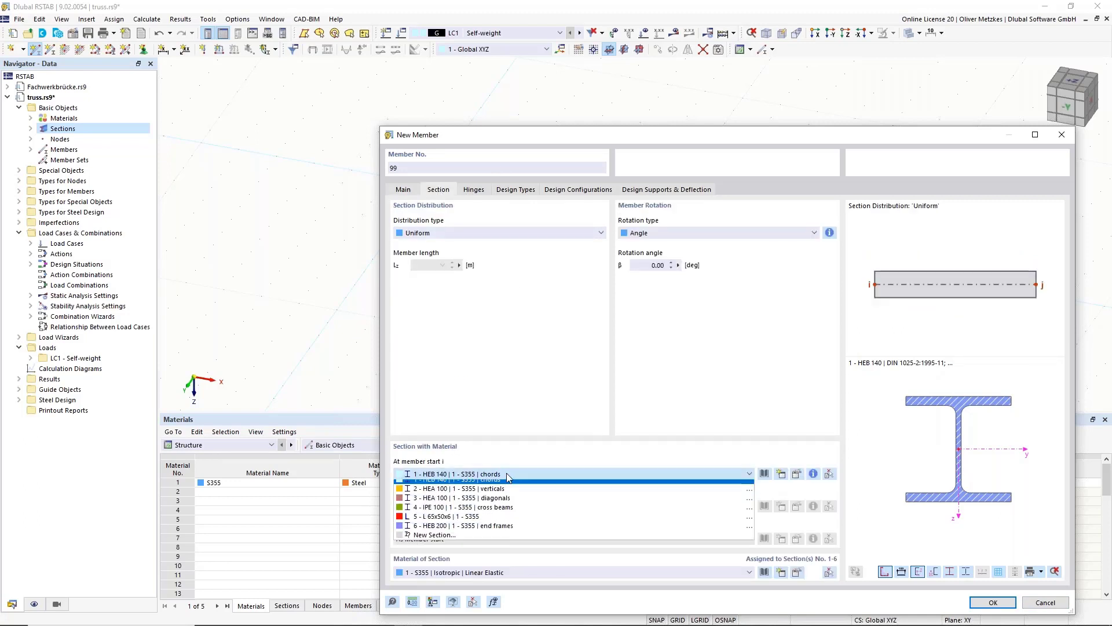
pyautogui.click(511, 512)
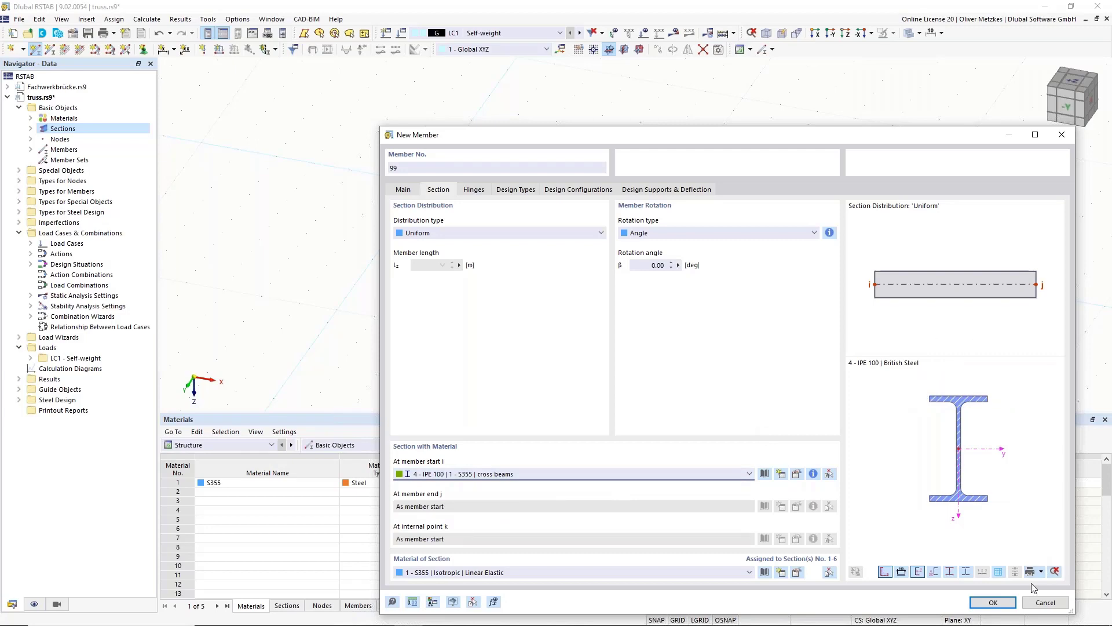
pyautogui.click(993, 603)
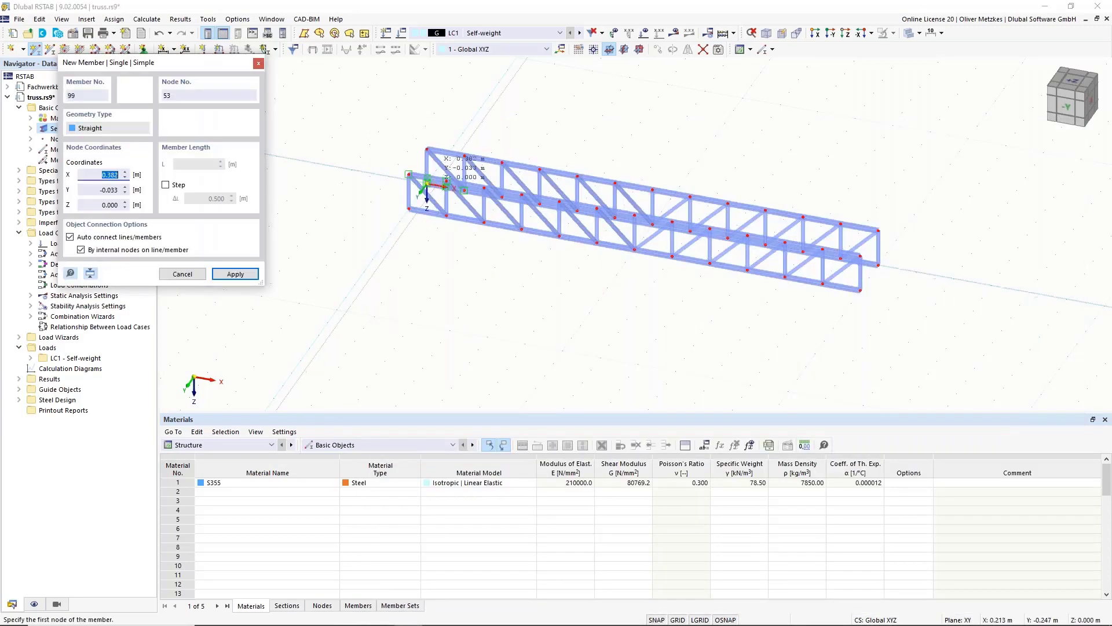
pyautogui.scroll(3, 457, 190)
pyautogui.scroll(1, 457, 190)
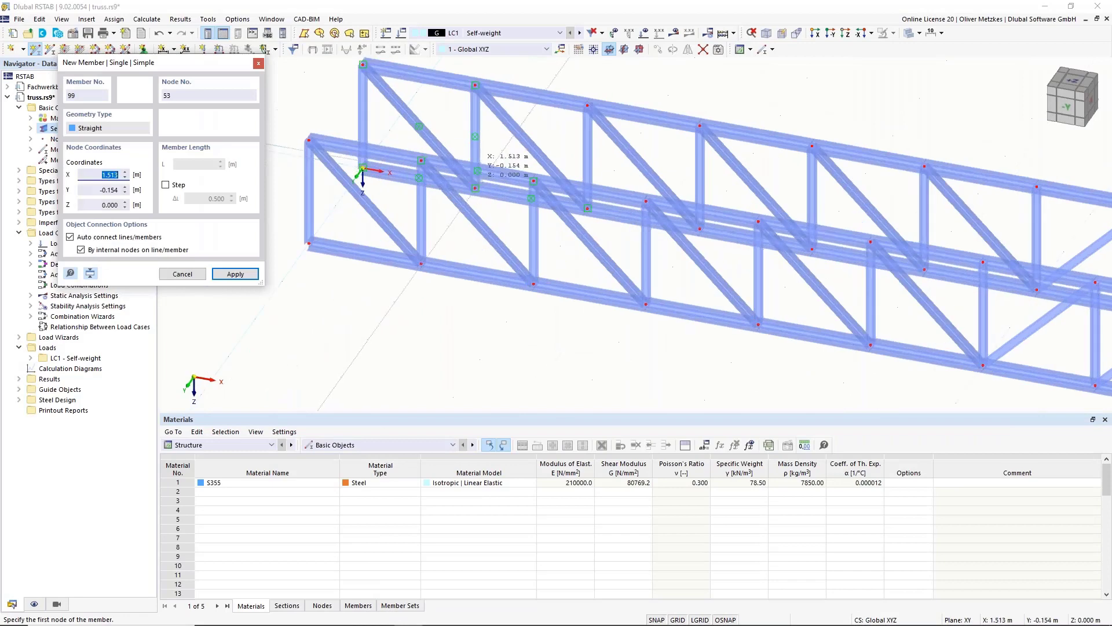
pyautogui.click(438, 237)
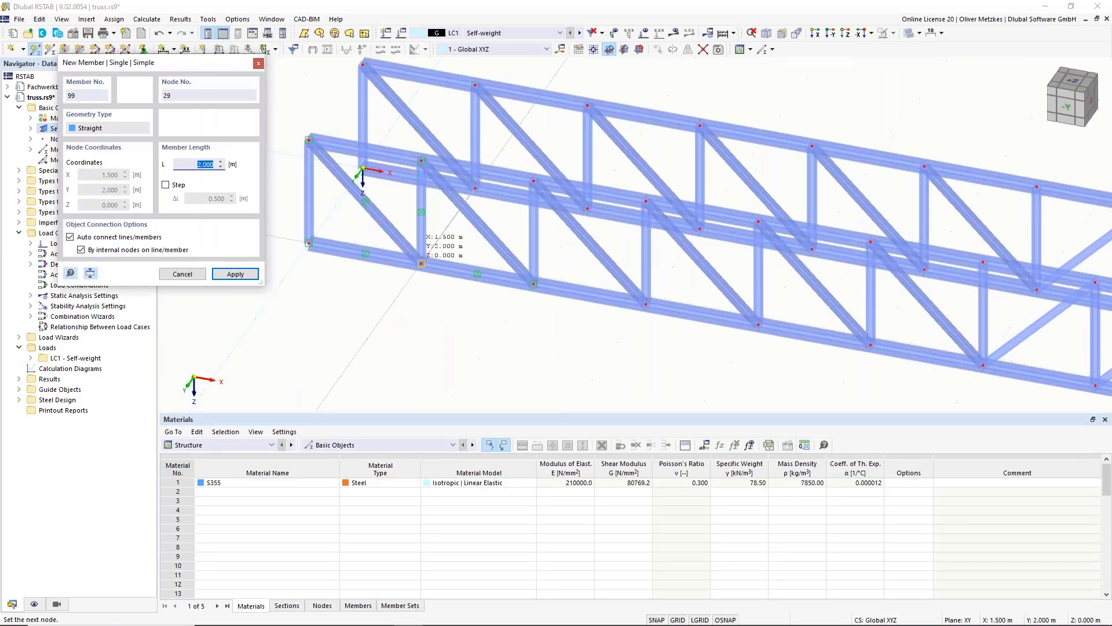
pyautogui.click(423, 266)
pyautogui.press('Escape')
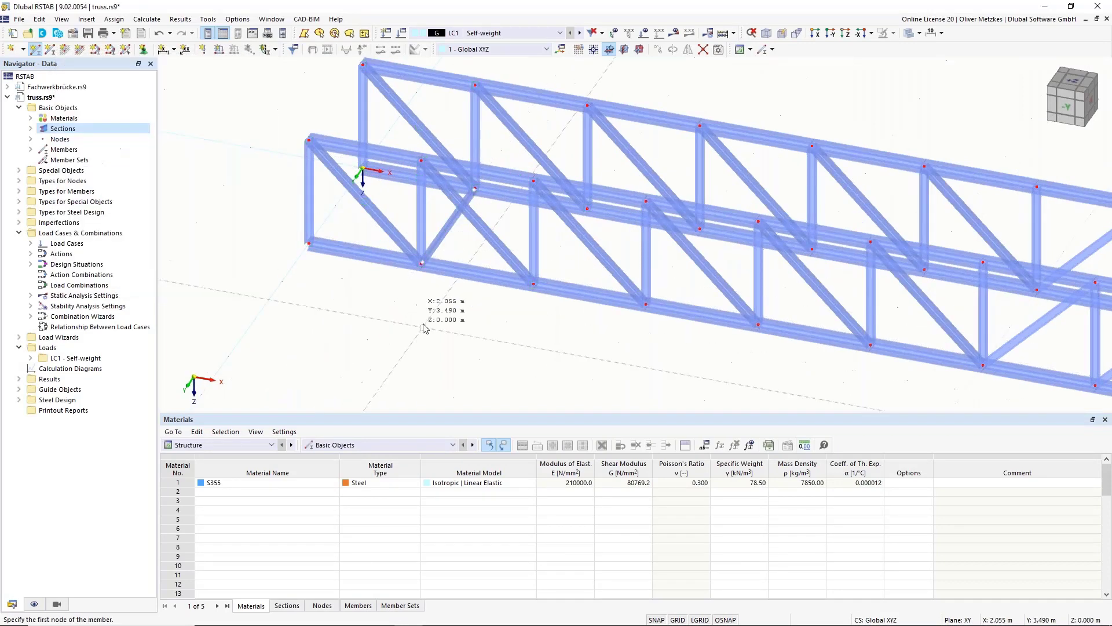
# Step: Set up a copy of the cross beam with 10 steps, picking the 1.5 m X displacement between adjacent lower chord nodes
pyautogui.scroll(-1, 441, 301)
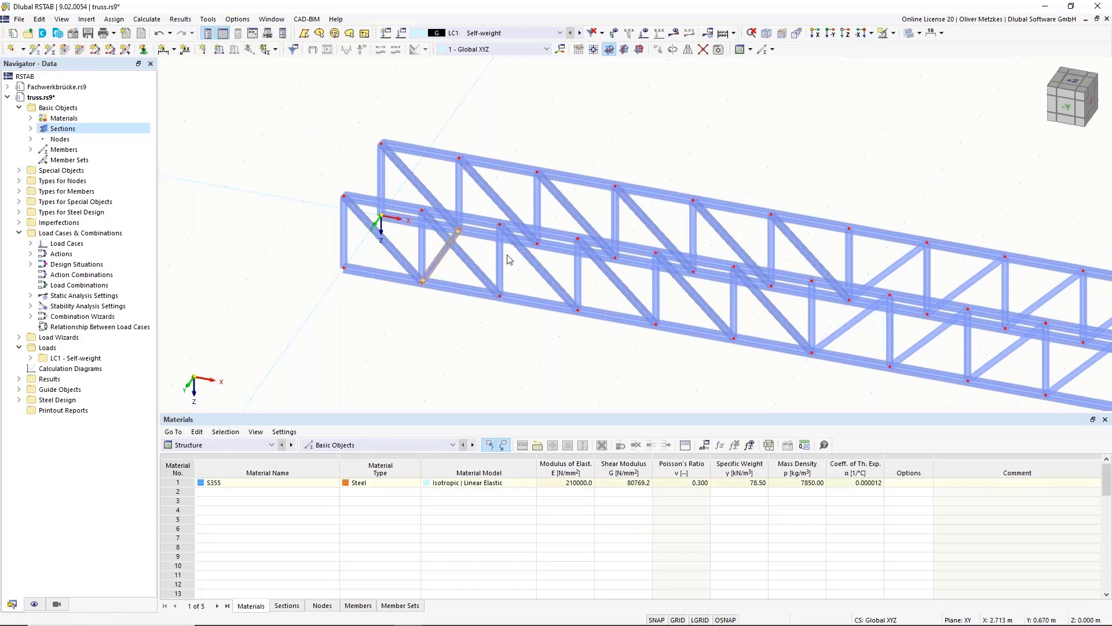
pyautogui.scroll(-3, 510, 259)
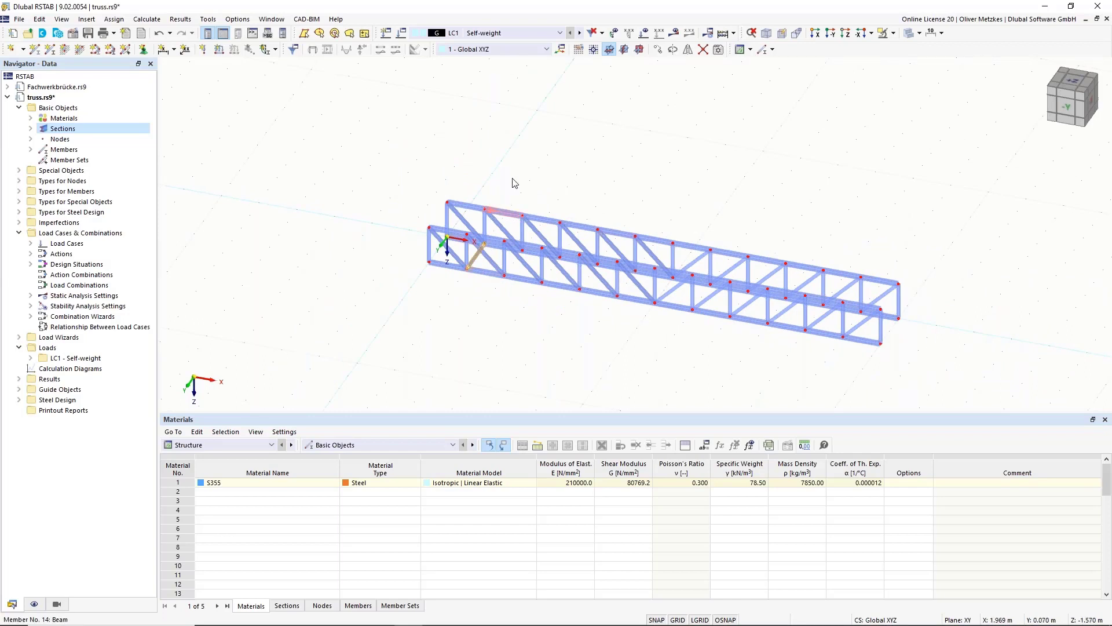
pyautogui.click(658, 51)
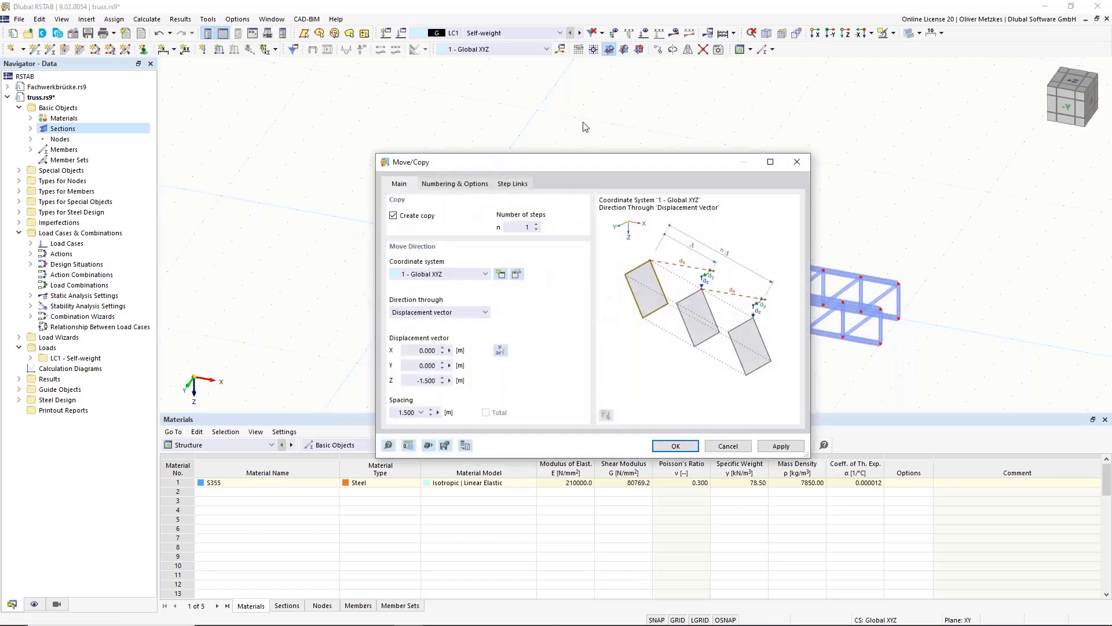
pyautogui.doubleClick(514, 228)
pyautogui.write('12')
pyautogui.write('0')
pyautogui.moveTo(494, 165); pyautogui.dragTo(737, 137)
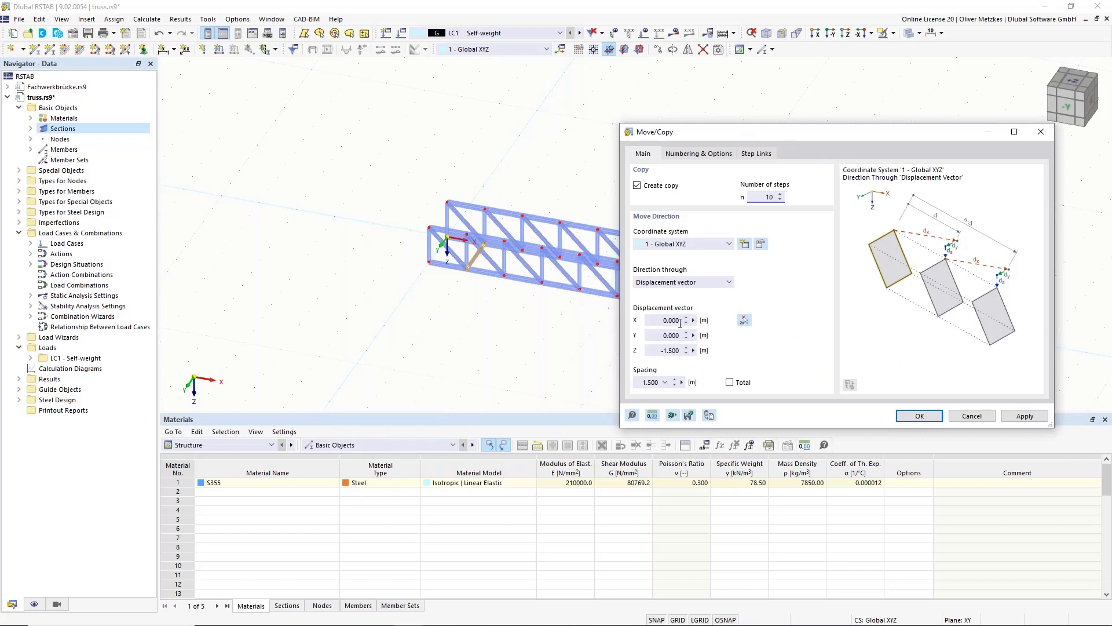
pyautogui.click(744, 320)
pyautogui.scroll(4, 486, 307)
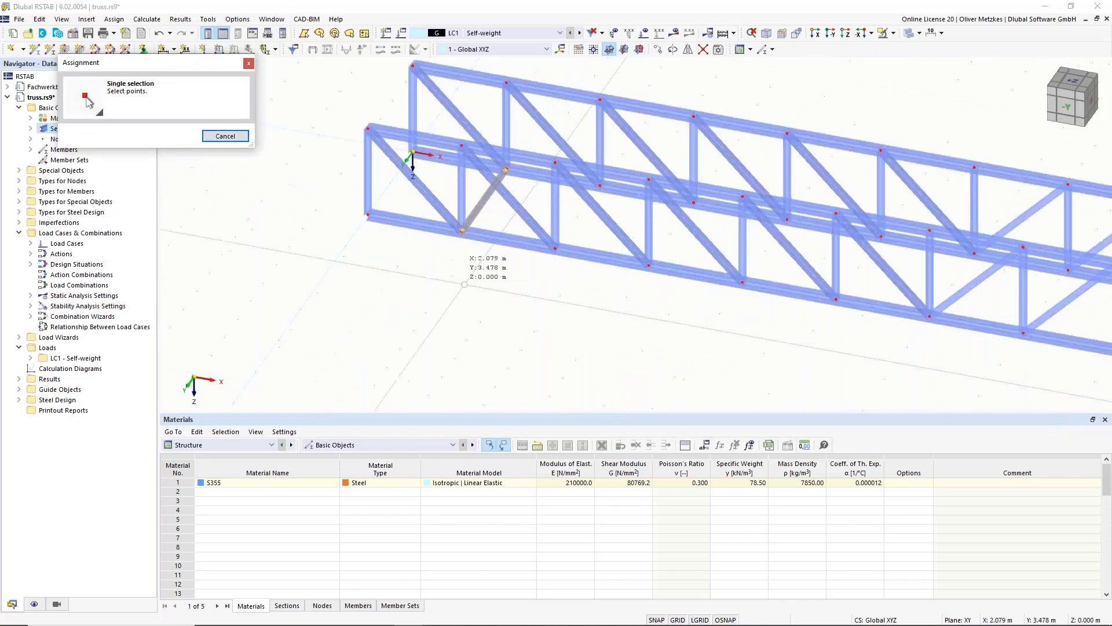
pyautogui.click(462, 230)
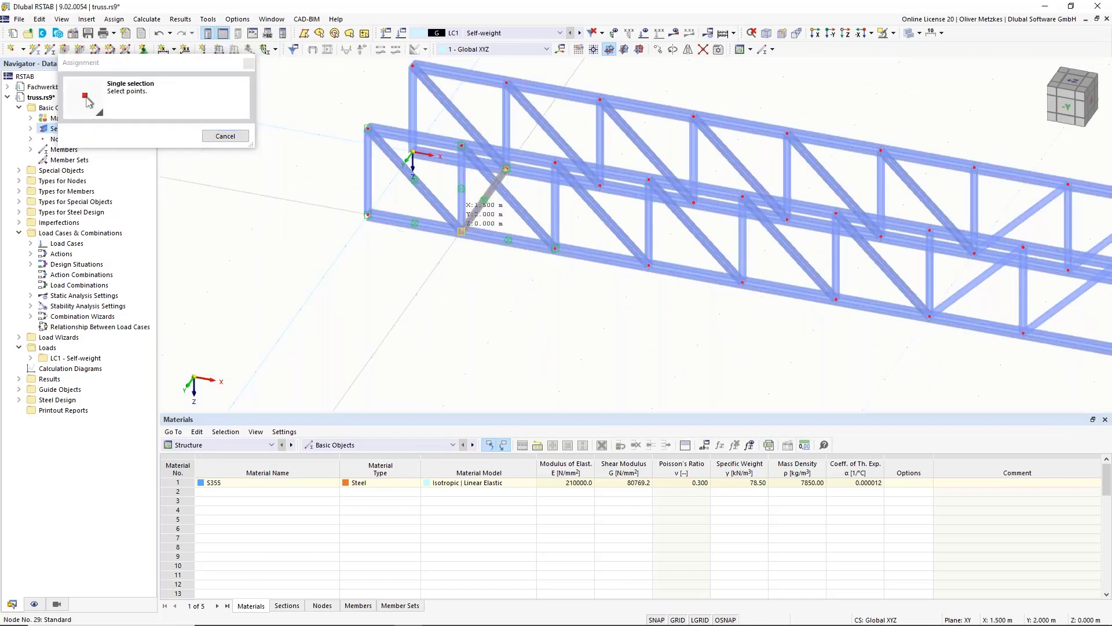
pyautogui.click(602, 256)
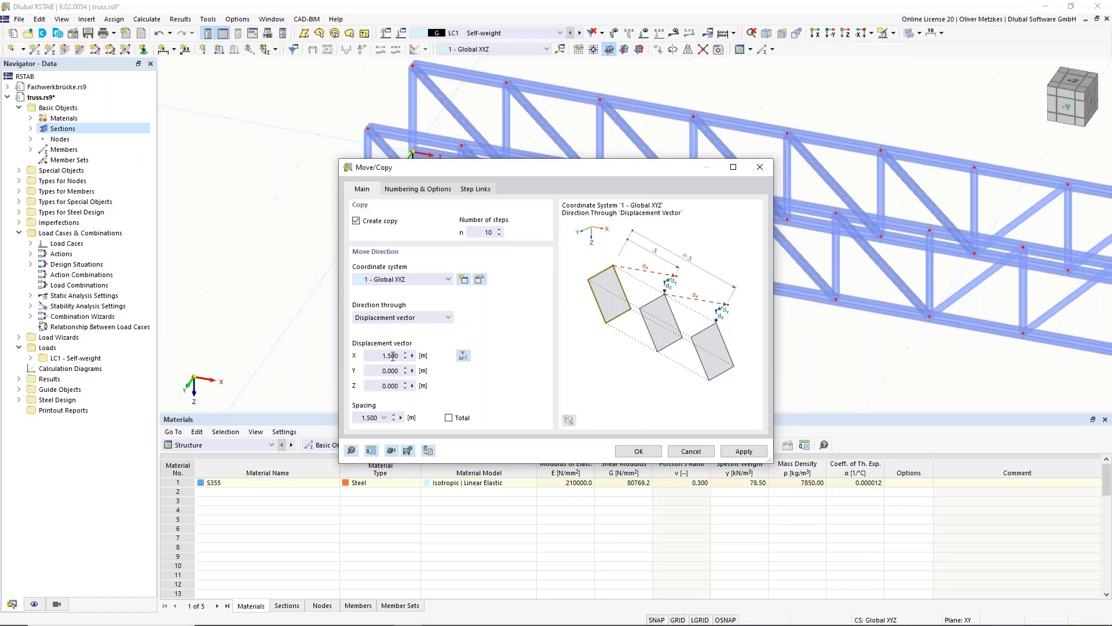
# Step: Turn off step links and carry out the cross beam copy
pyautogui.click(417, 191)
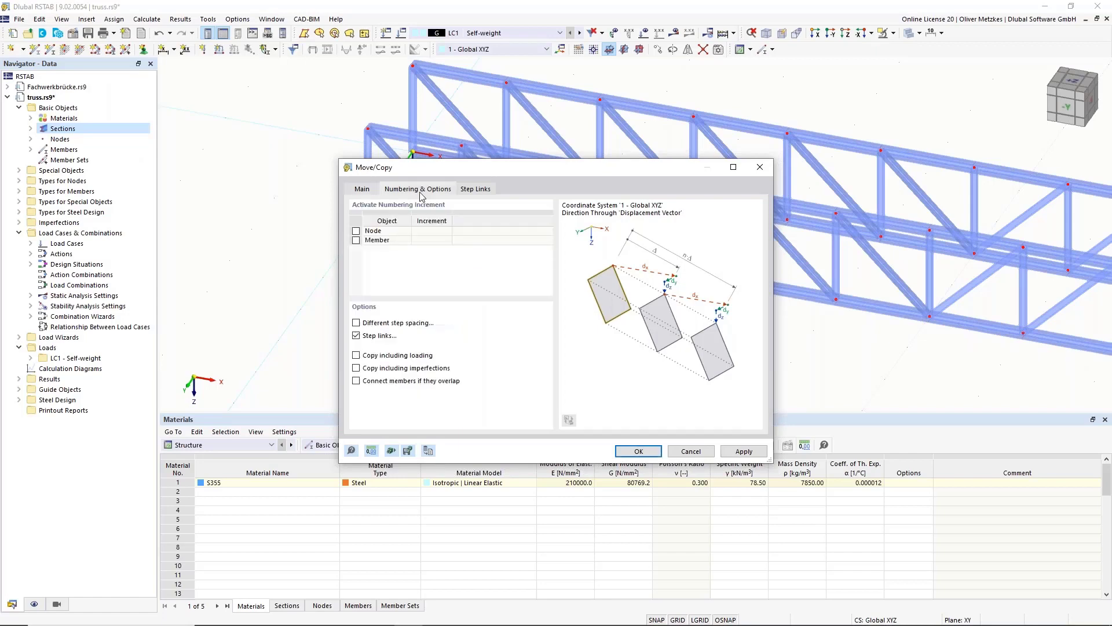
pyautogui.click(356, 336)
pyautogui.click(356, 336)
pyautogui.click(362, 189)
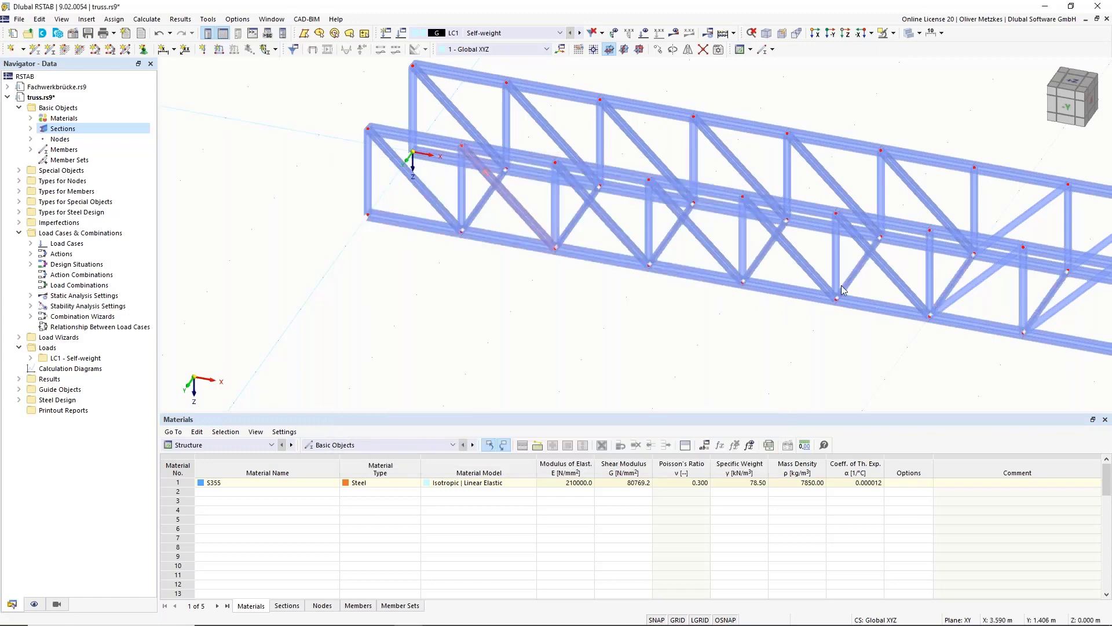
# Step: Place a beam with the HEB 200 end frames section between the two trusses' lower chord end nodes at X 0 m
pyautogui.scroll(-3, 844, 294)
pyautogui.moveTo(838, 319); pyautogui.dragTo(524, 258, button='middle')
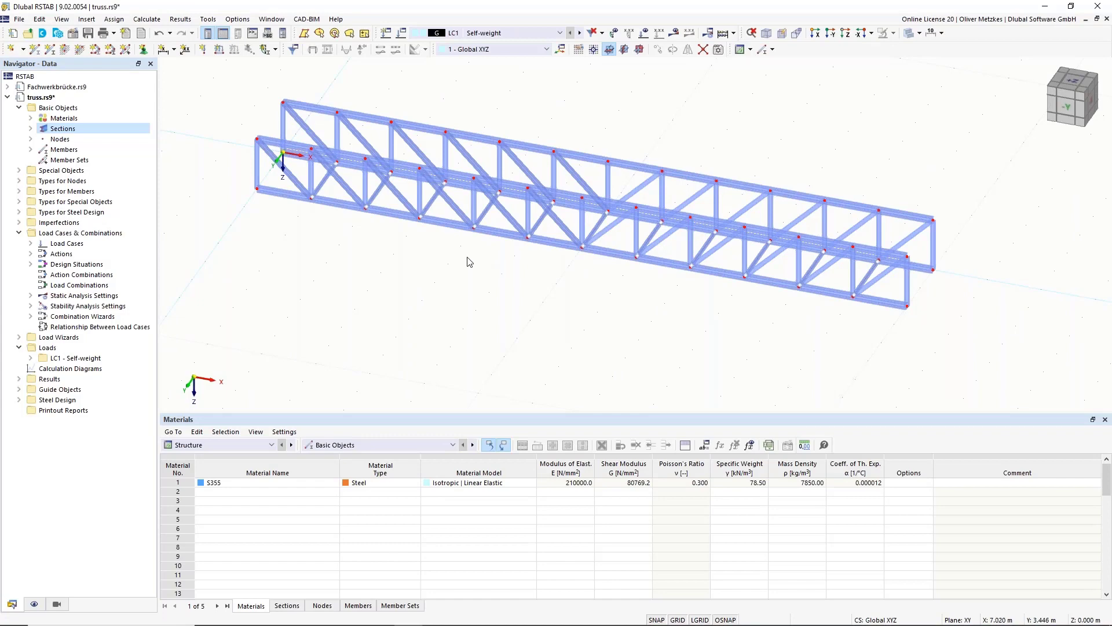
pyautogui.scroll(3, 430, 315)
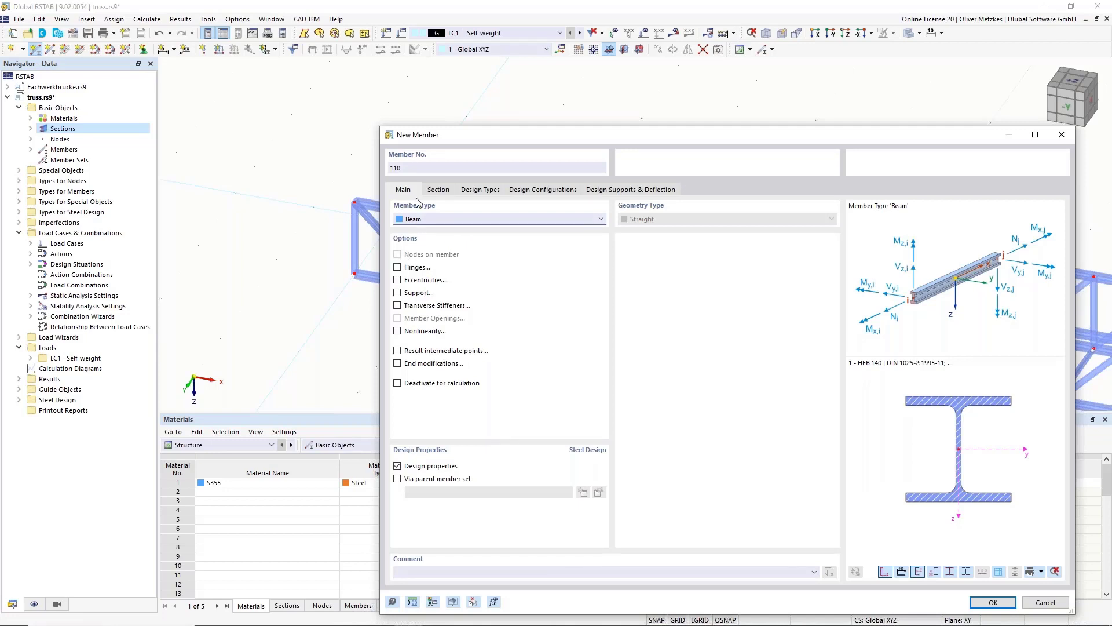
pyautogui.click(439, 191)
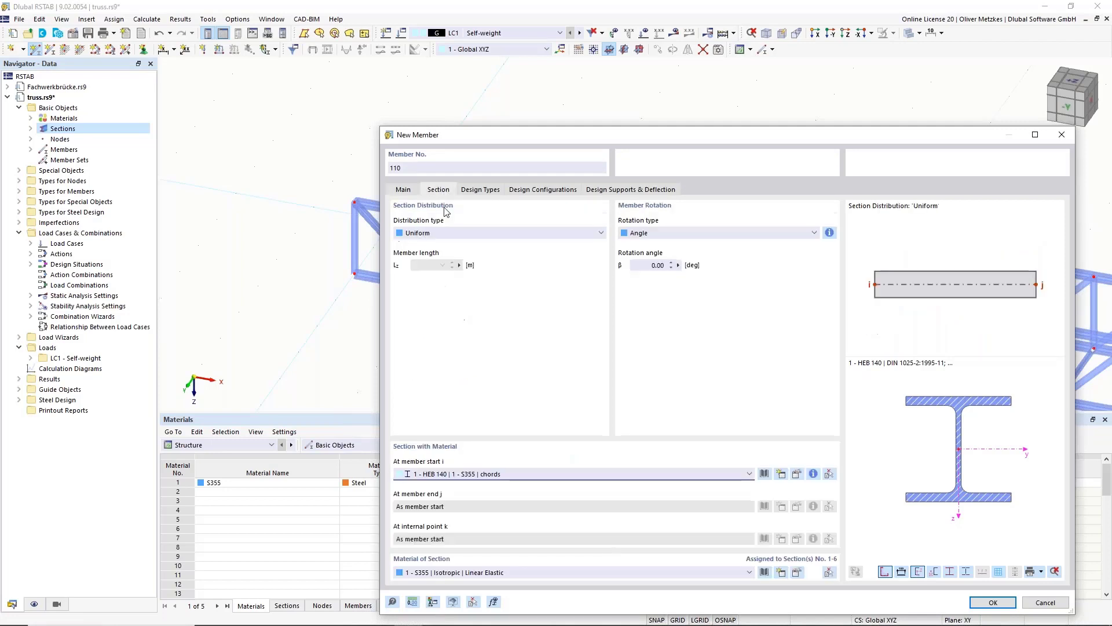
pyautogui.click(519, 471)
pyautogui.click(508, 528)
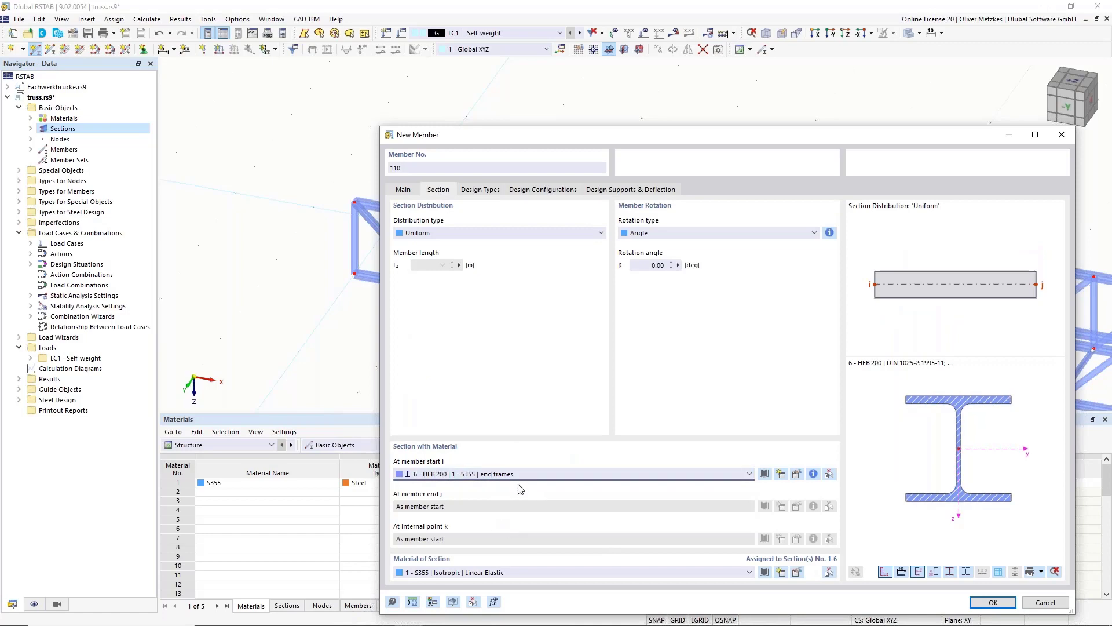
pyautogui.click(1005, 605)
pyautogui.click(355, 274)
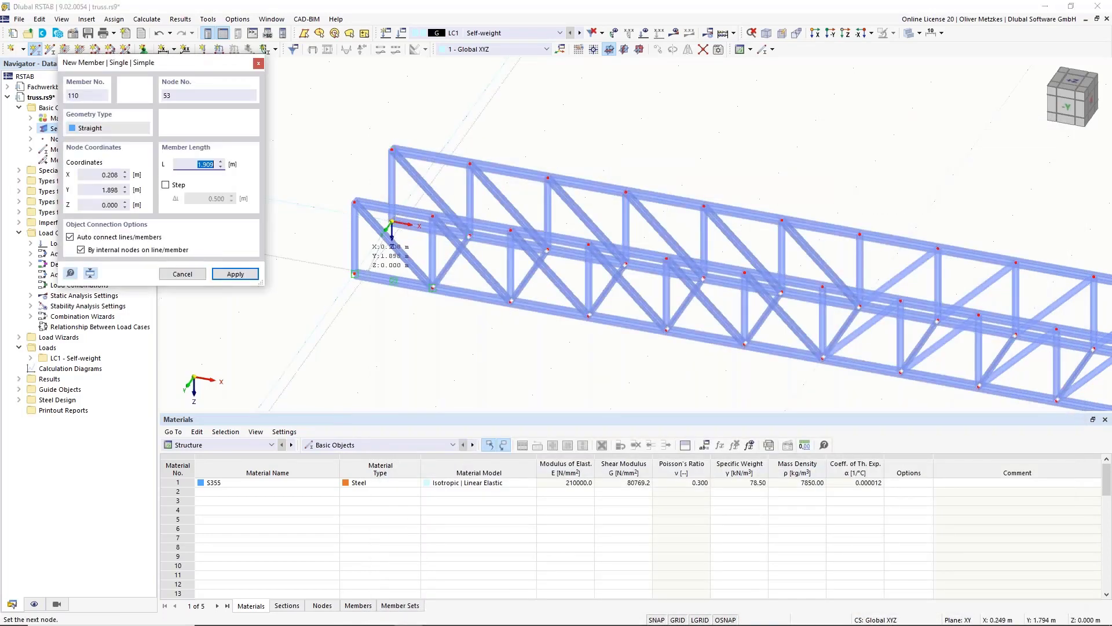
pyautogui.click(392, 221)
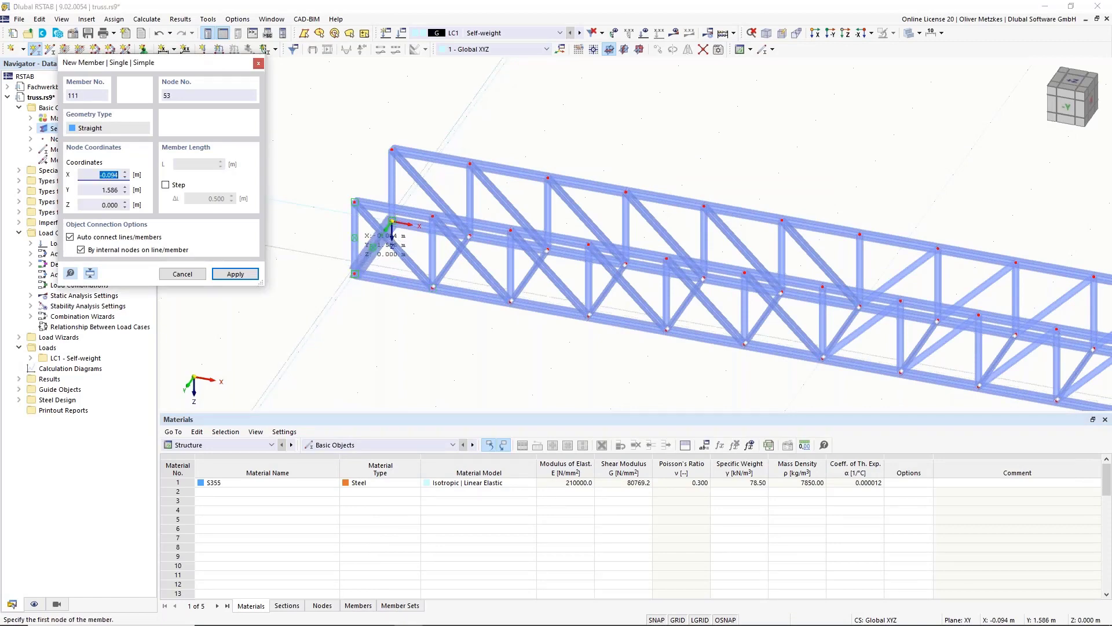
pyautogui.press('Escape')
# Step: Select the four end verticals of both trusses and change their member type to Beam
pyautogui.moveTo(313, 291); pyautogui.dragTo(334, 326, button='middle')
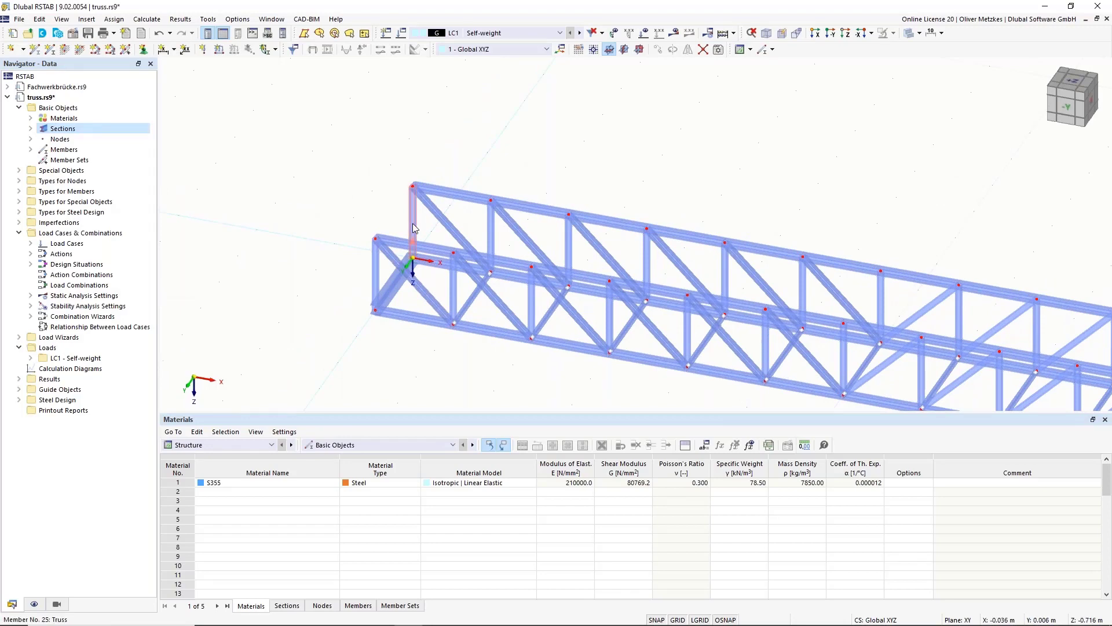
pyautogui.click(414, 224)
pyautogui.keyDown('ctrl'); pyautogui.click(376, 272); pyautogui.keyUp('ctrl')
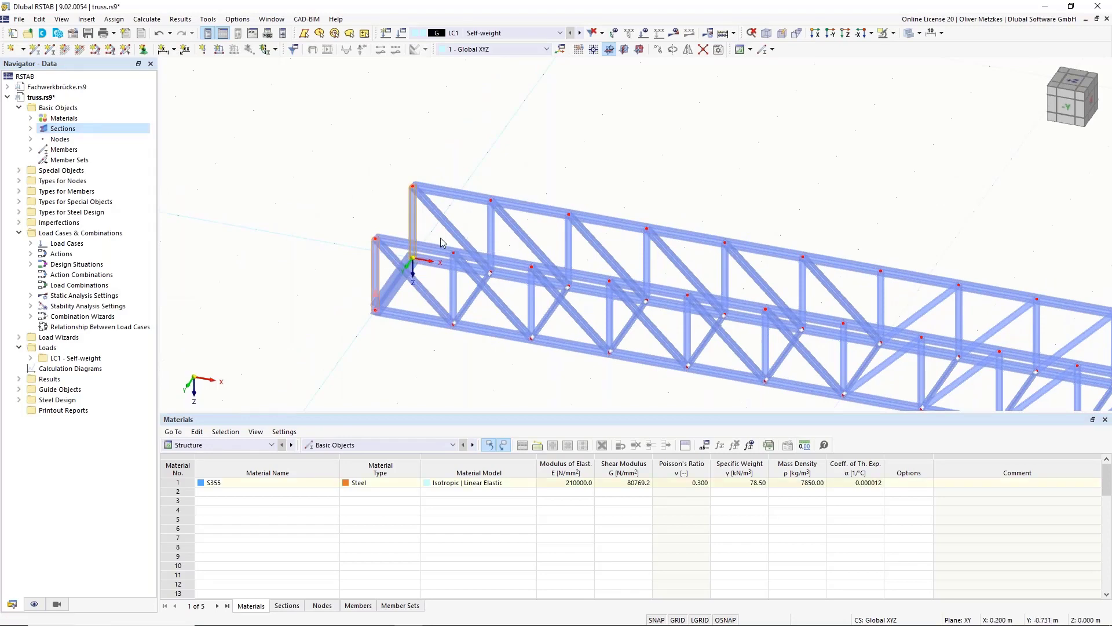
pyautogui.scroll(-4, 777, 200)
pyautogui.moveTo(919, 217); pyautogui.dragTo(546, 193, button='middle')
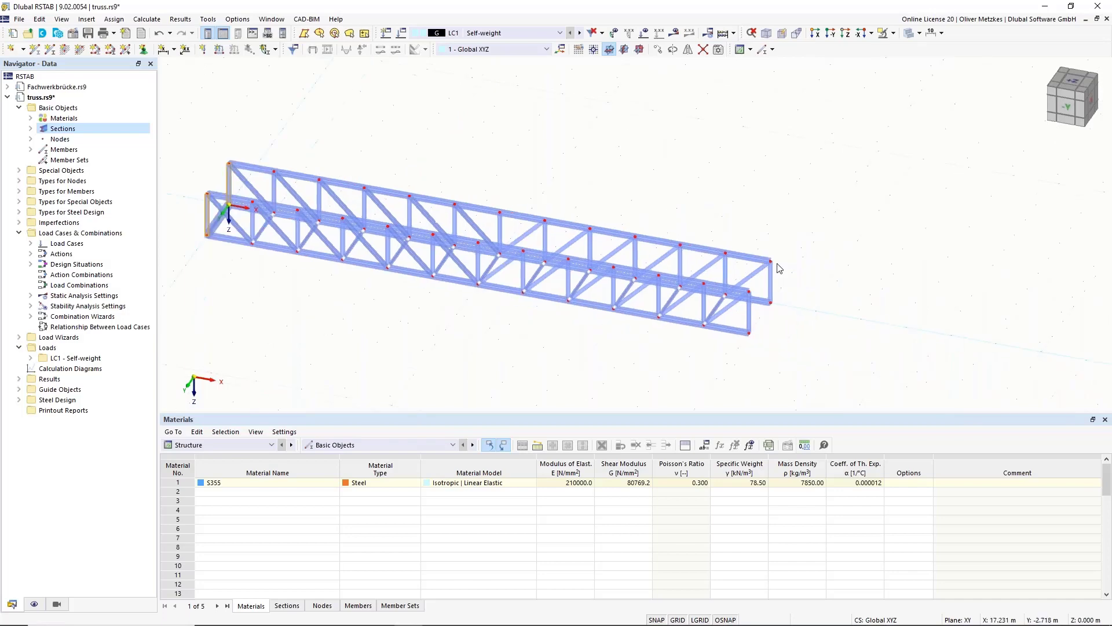
pyautogui.scroll(6, 777, 269)
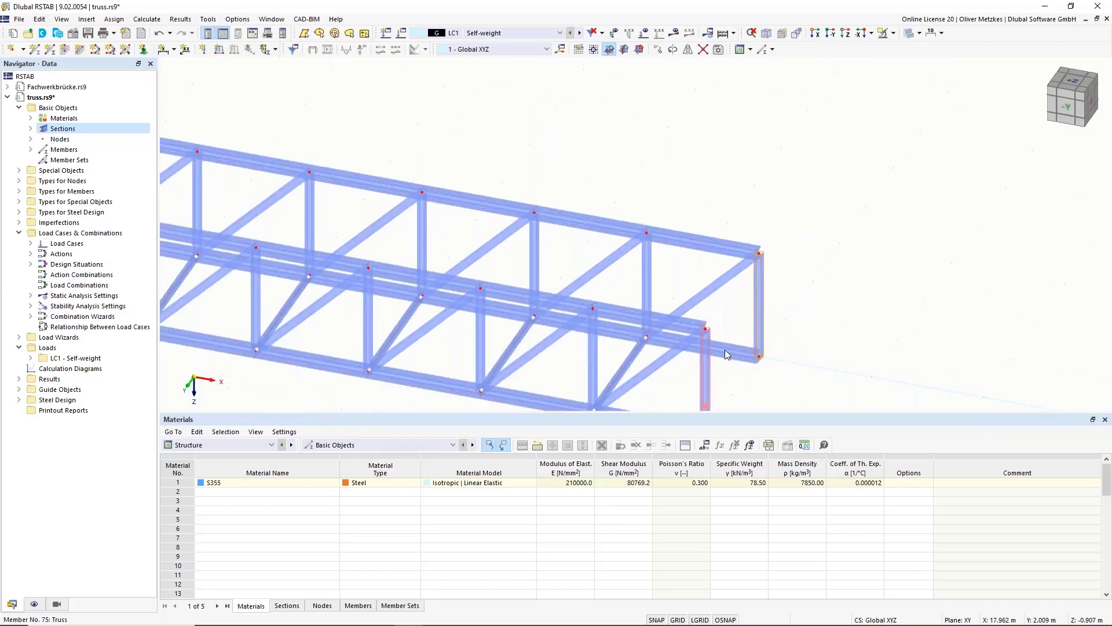
pyautogui.scroll(-2, 733, 355)
pyautogui.moveTo(819, 330); pyautogui.dragTo(947, 264, button='middle')
pyautogui.scroll(-2, 948, 264)
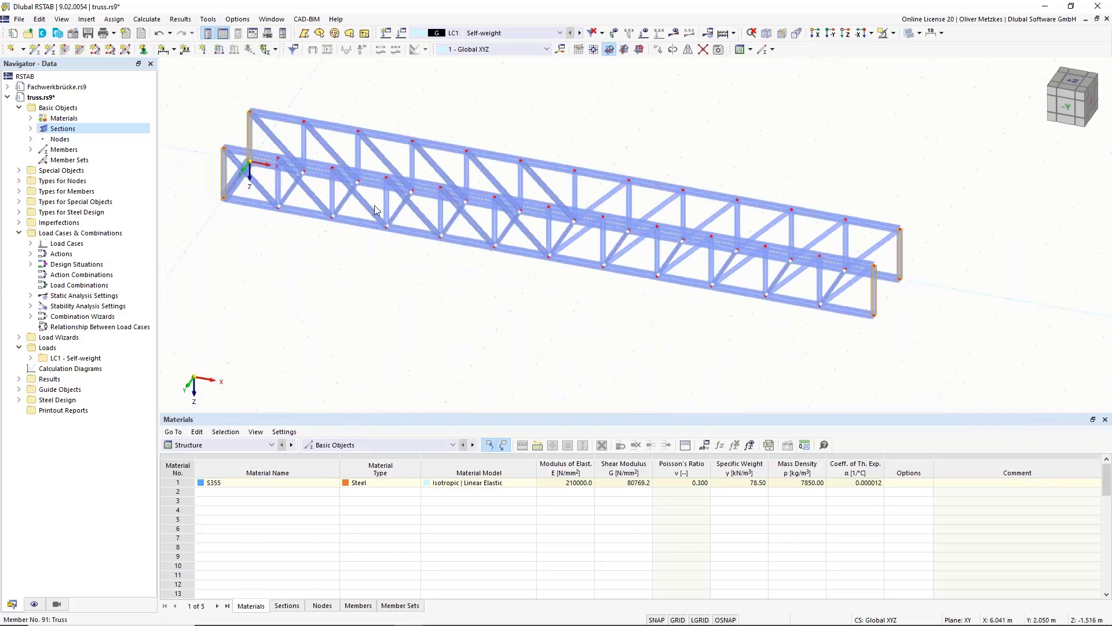
pyautogui.moveTo(423, 238); pyautogui.dragTo(530, 281, button='middle')
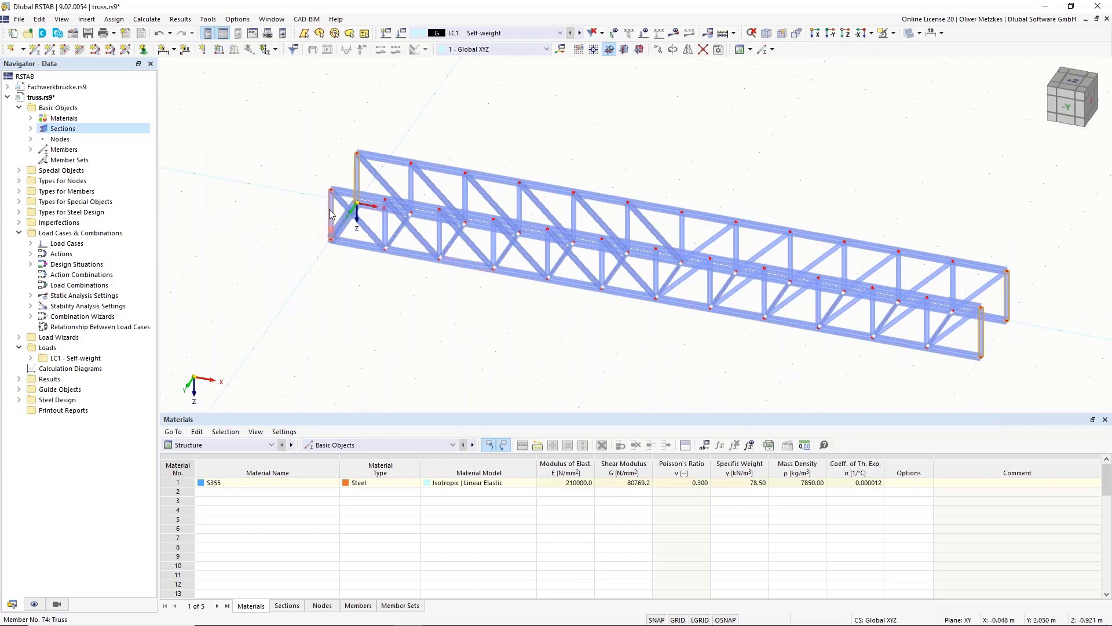
pyautogui.rightClick(332, 213)
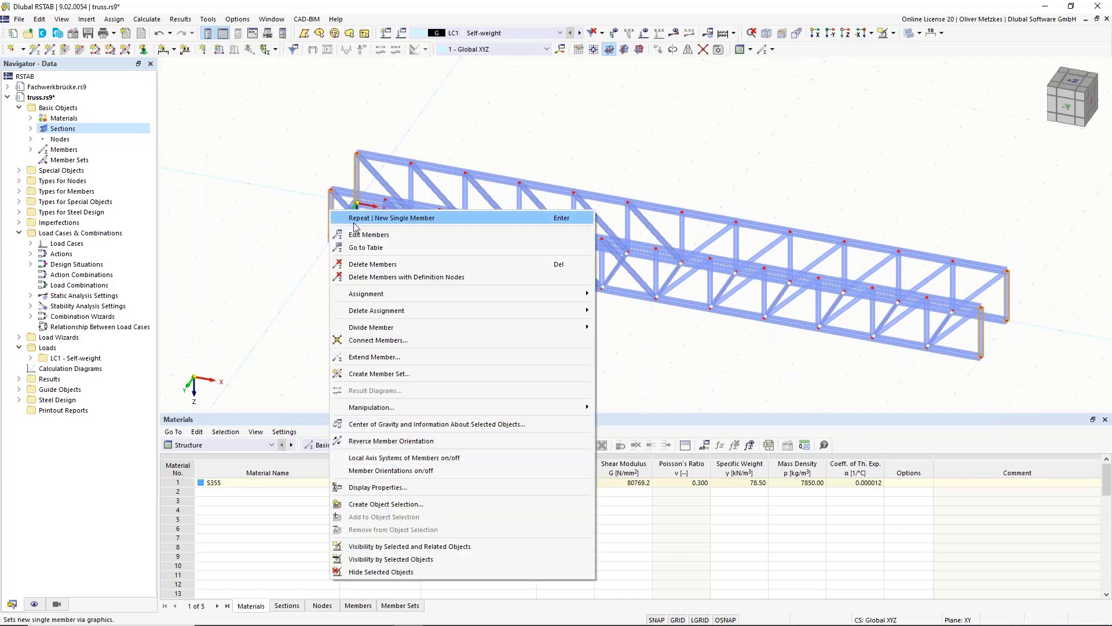
pyautogui.click(390, 235)
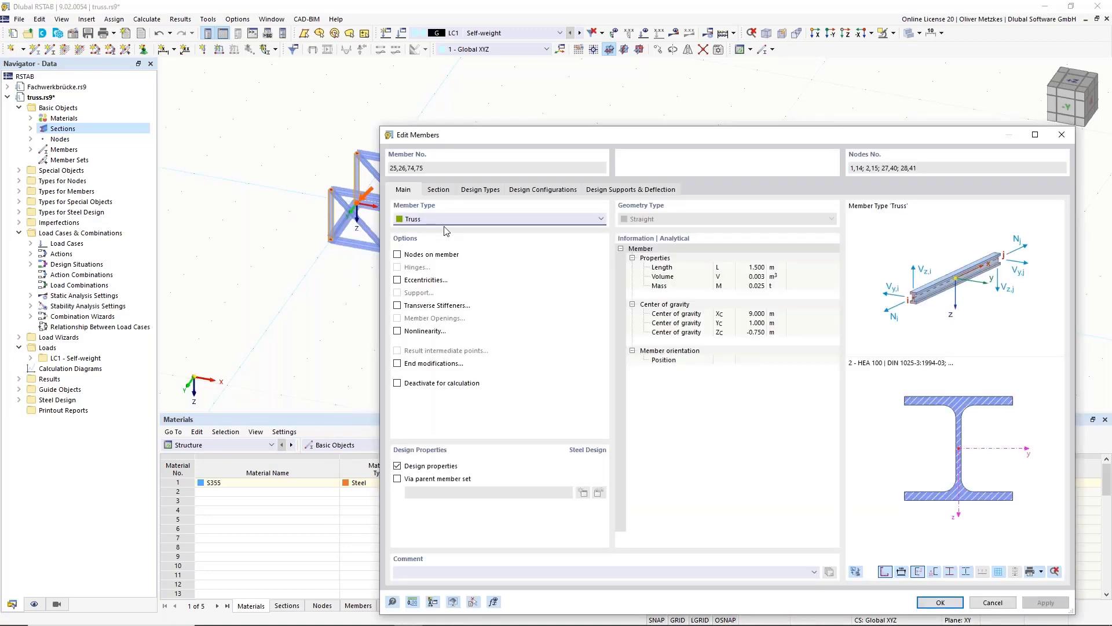
pyautogui.click(428, 221)
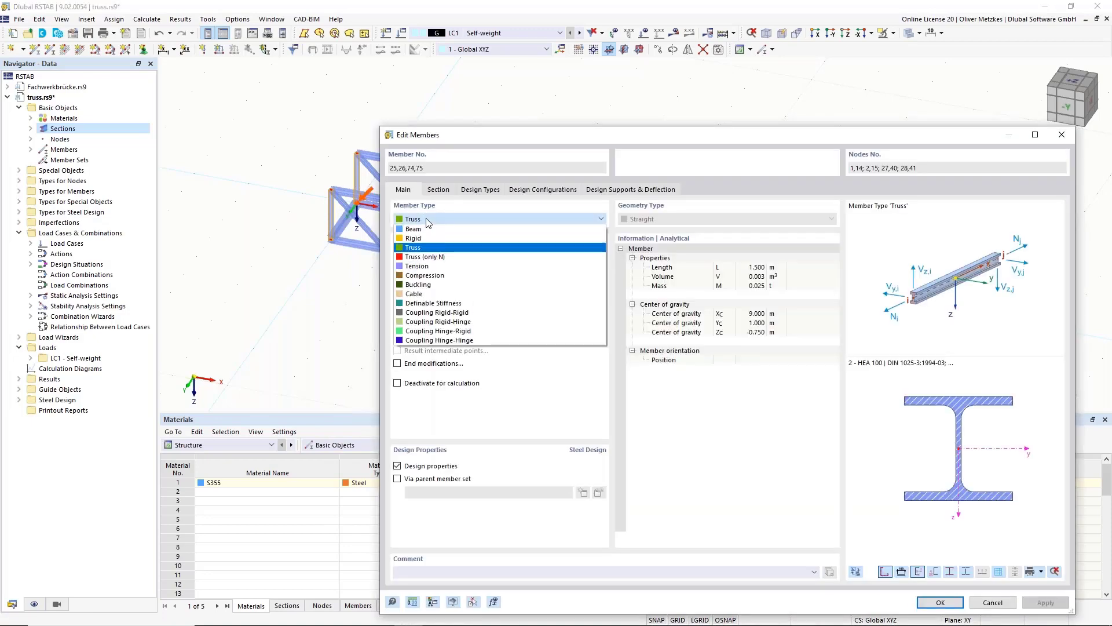
pyautogui.click(424, 230)
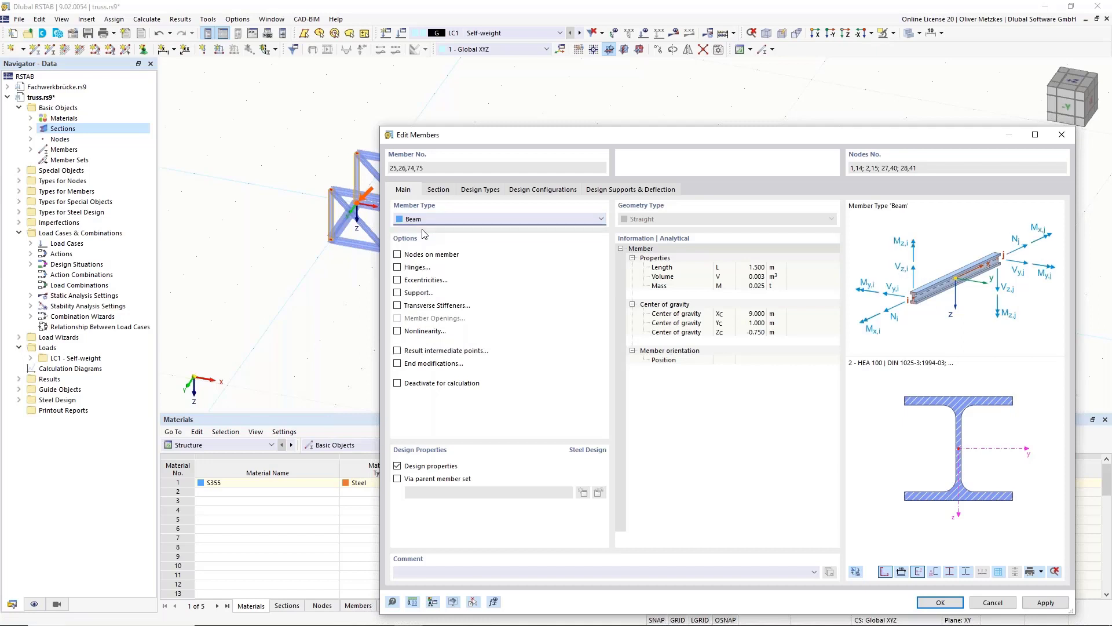
# Step: Assign the HEB 200 end frames section to the four end verticals and apply the member edits
pyautogui.click(439, 191)
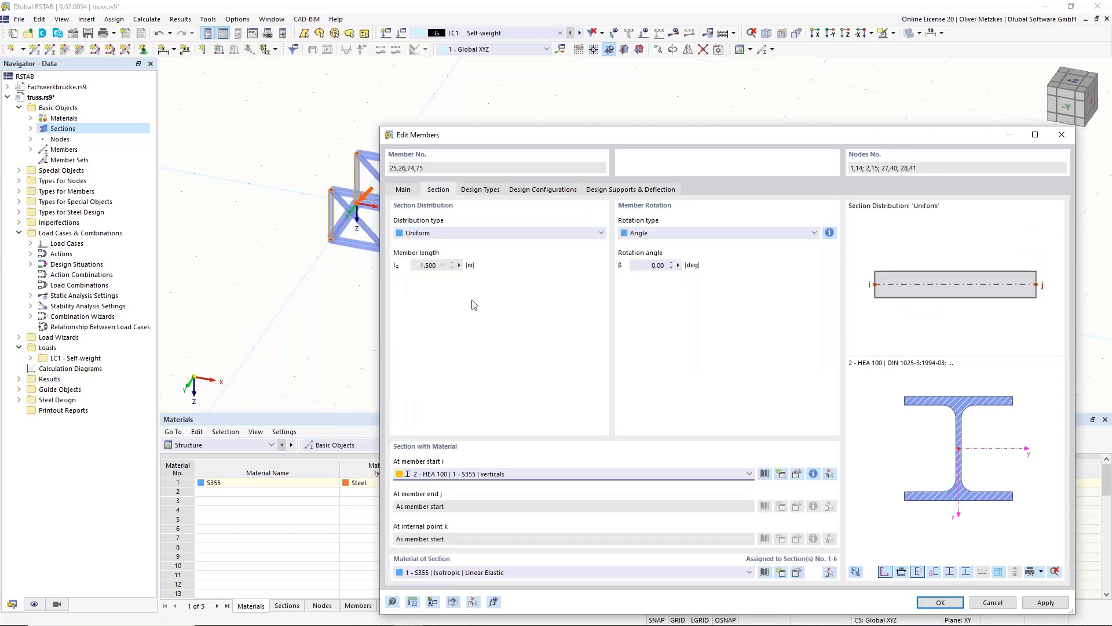
pyautogui.click(511, 468)
pyautogui.click(509, 527)
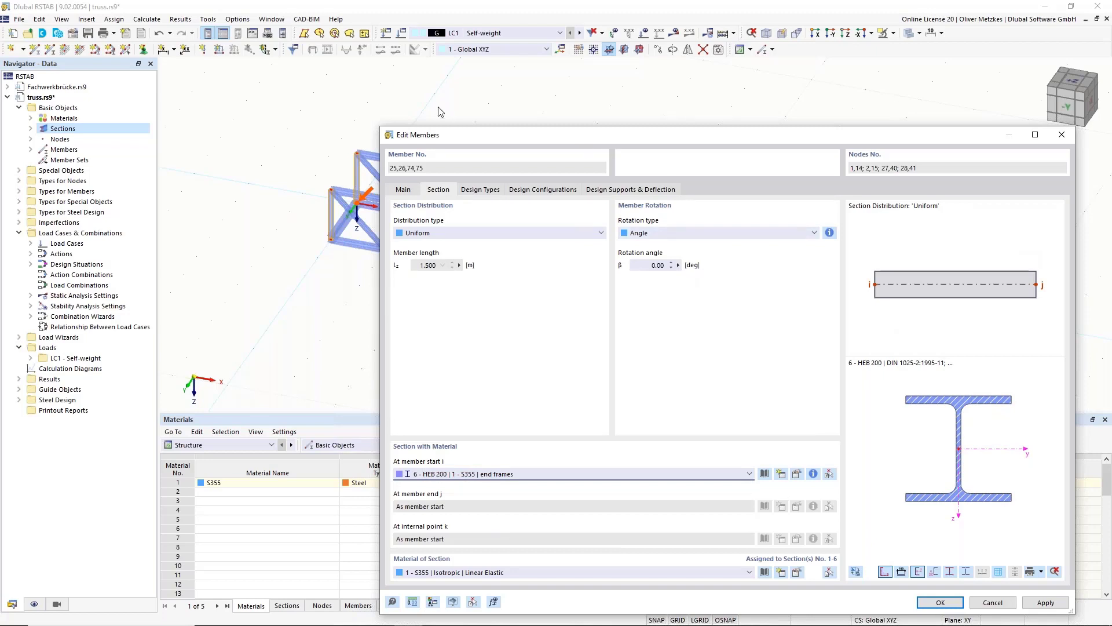
pyautogui.click(642, 268)
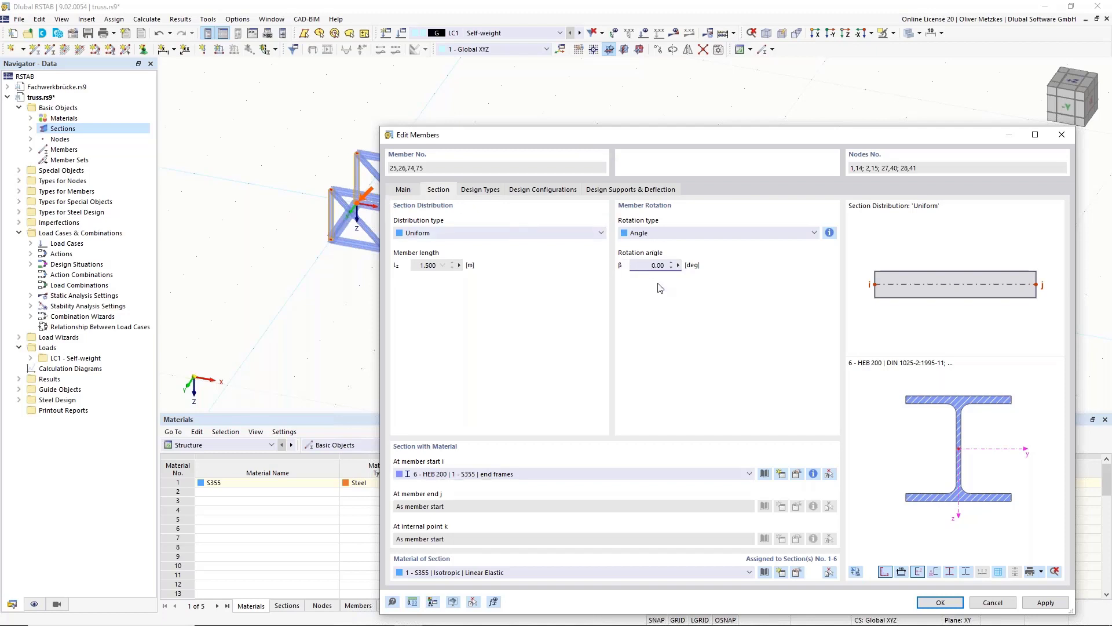
pyautogui.click(940, 602)
# Step: Copy the lower end frame beam from X 0 m to the lower chord end nodes at the opposite end of the trusses
pyautogui.scroll(5, 321, 252)
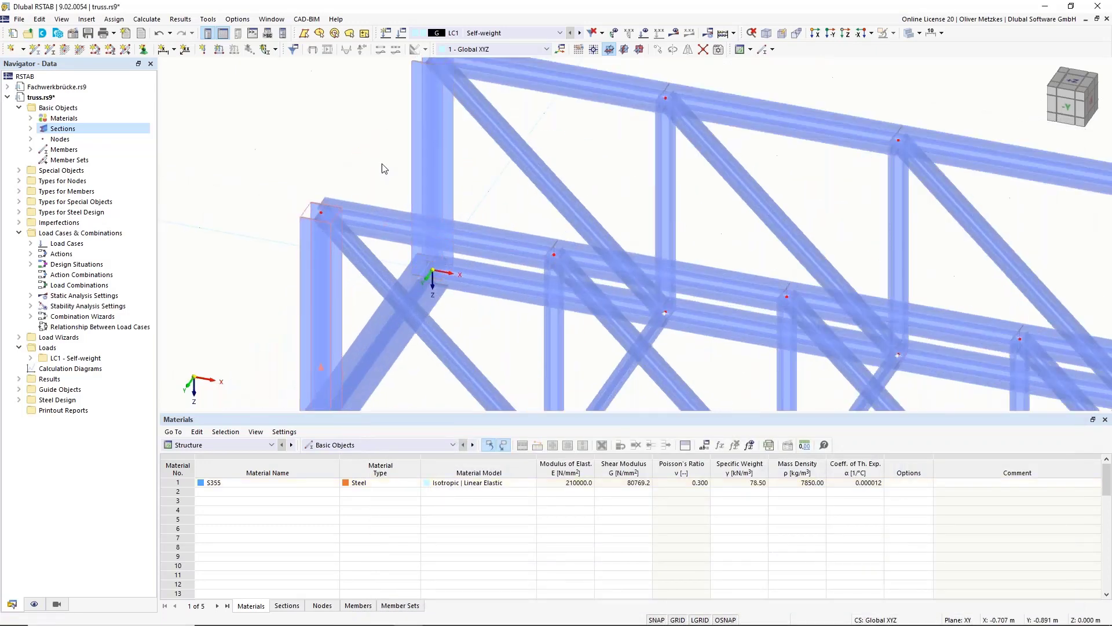
pyautogui.scroll(-3, 330, 259)
pyautogui.scroll(-2, 467, 257)
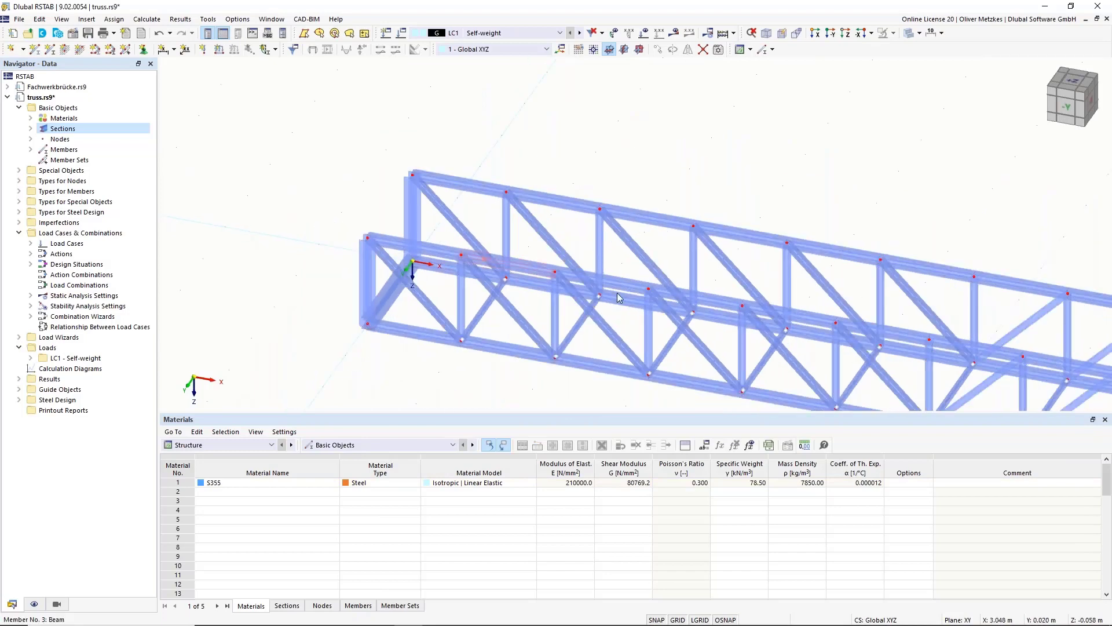
pyautogui.moveTo(609, 281); pyautogui.dragTo(127, 94, button='middle')
pyautogui.scroll(-1, 889, 285)
pyautogui.scroll(-1, 306, 218)
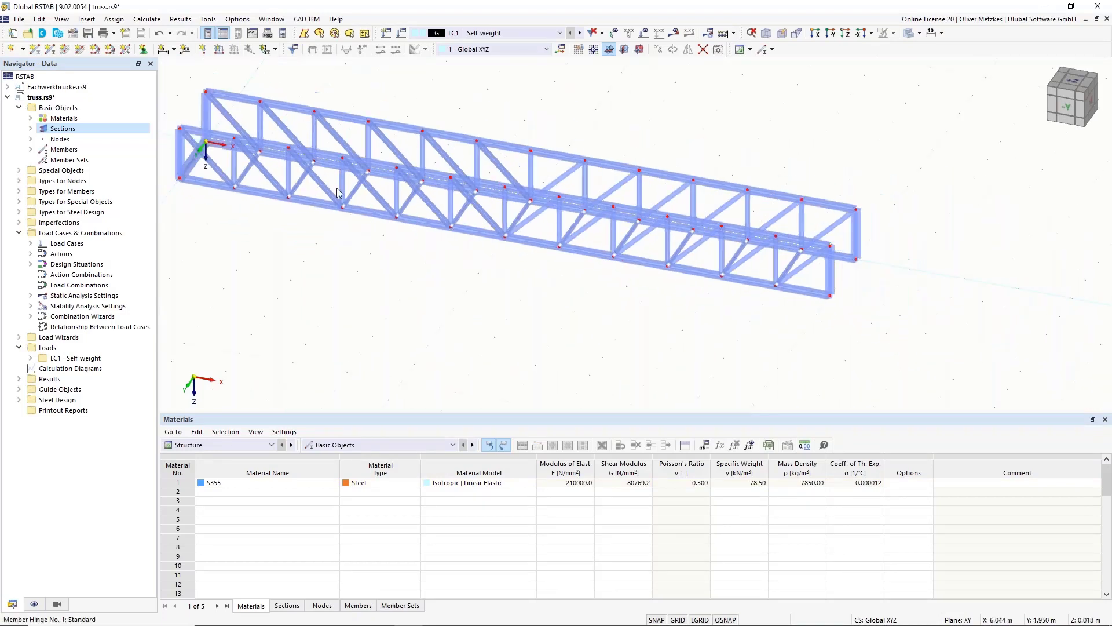
pyautogui.moveTo(256, 203); pyautogui.dragTo(859, 261)
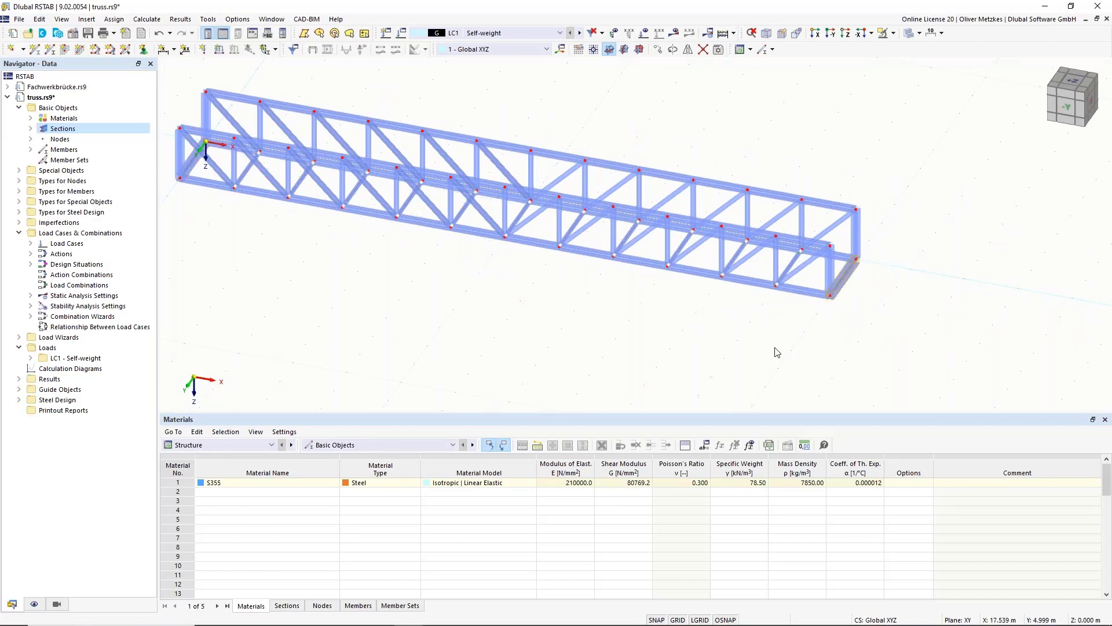
# Step: Begin a new member of type Tension with the L 65x50x6 section in S355
pyautogui.moveTo(563, 343); pyautogui.dragTo(644, 393, button='middle')
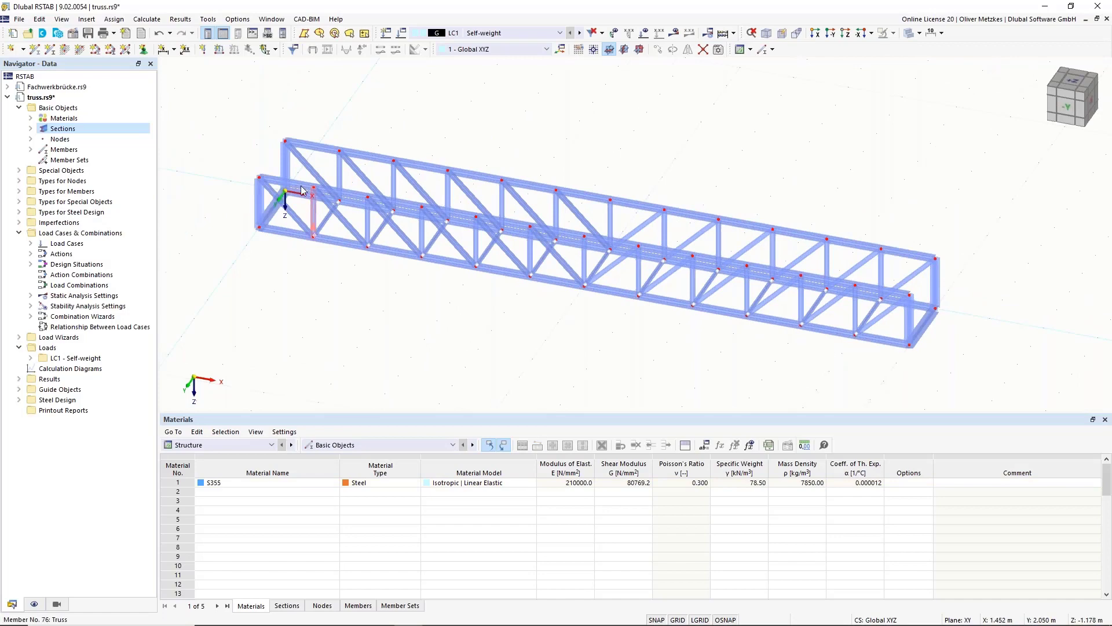
pyautogui.keyDown('ctrl'); pyautogui.moveTo(438, 267); pyautogui.dragTo(327, 272, button='middle'); pyautogui.keyUp('ctrl')
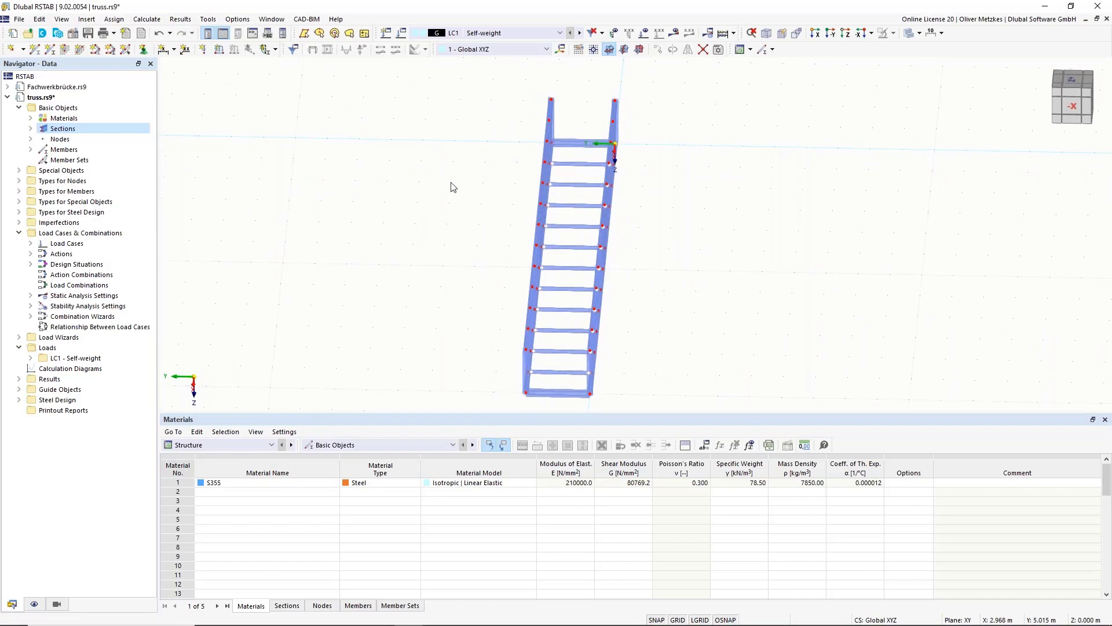
pyautogui.keyDown('ctrl'); pyautogui.moveTo(390, 181); pyautogui.dragTo(629, 307, button='middle'); pyautogui.keyUp('ctrl')
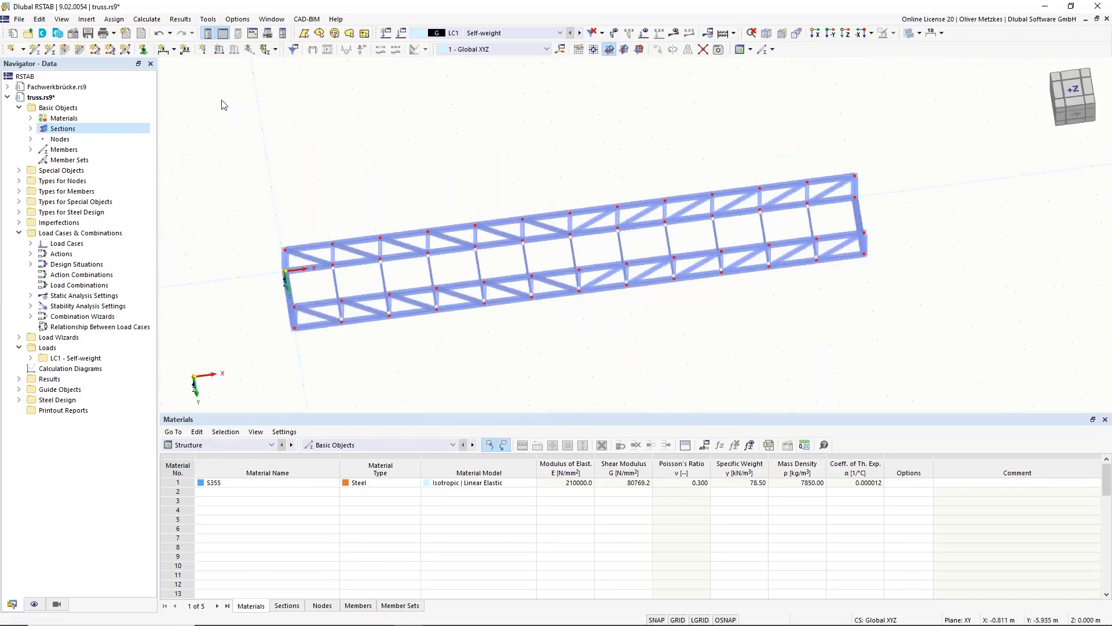
pyautogui.click(37, 50)
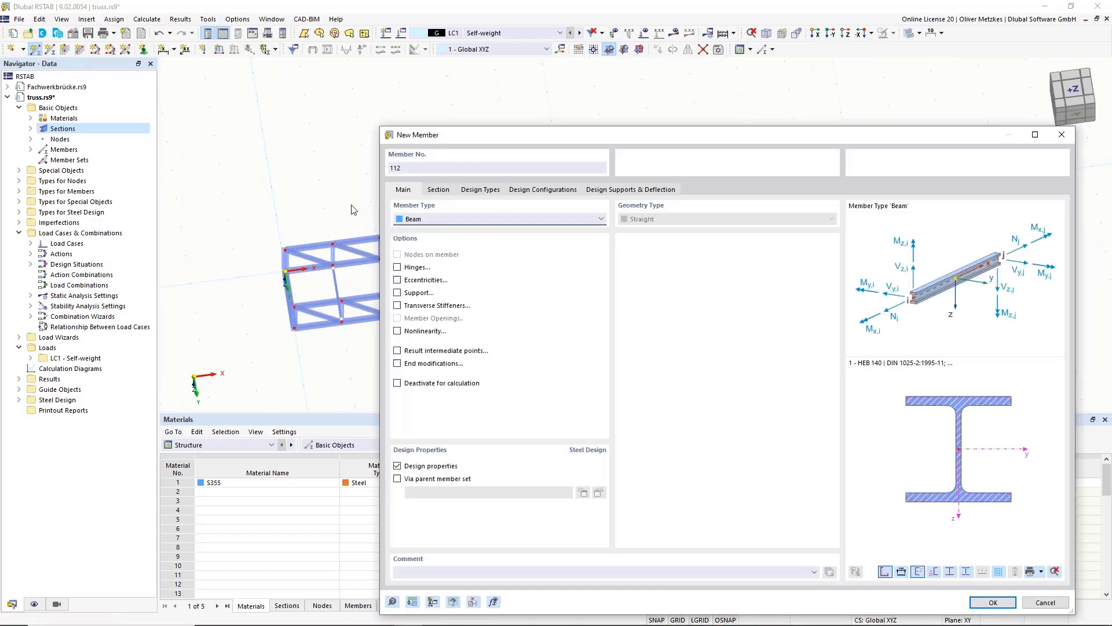
pyautogui.click(415, 218)
pyautogui.click(439, 267)
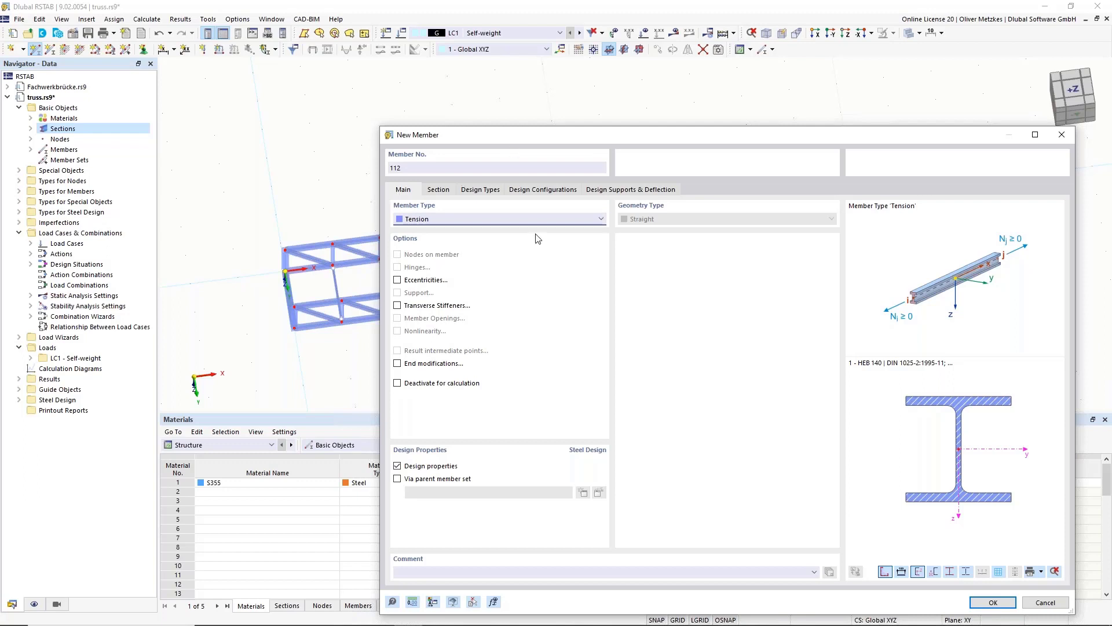
pyautogui.moveTo(527, 137); pyautogui.dragTo(571, 137)
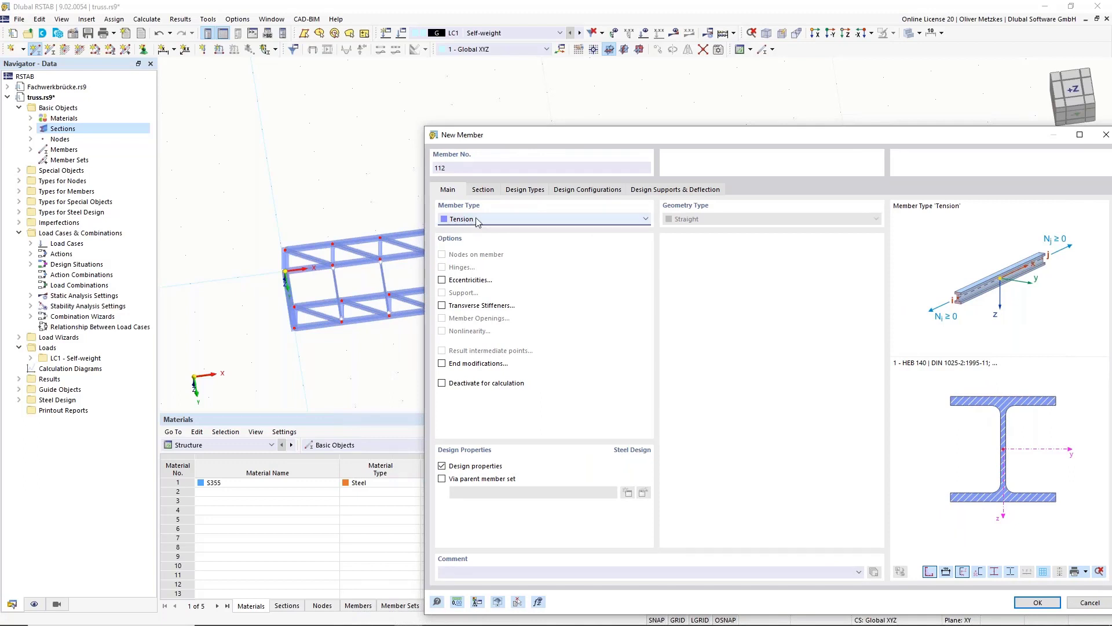
pyautogui.click(482, 191)
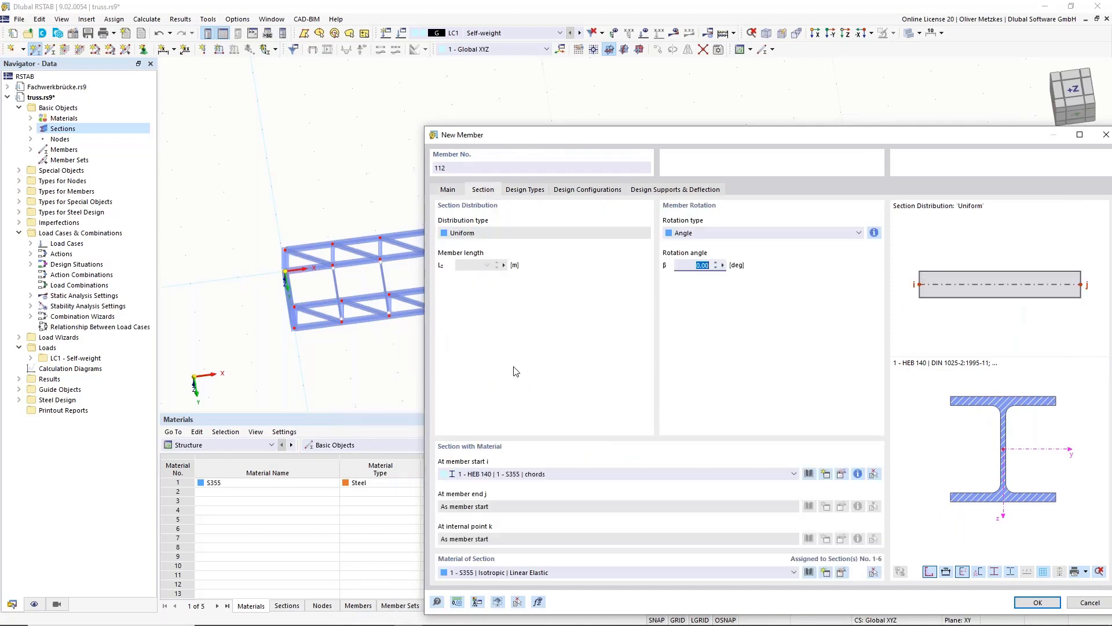
pyautogui.click(520, 473)
pyautogui.click(565, 527)
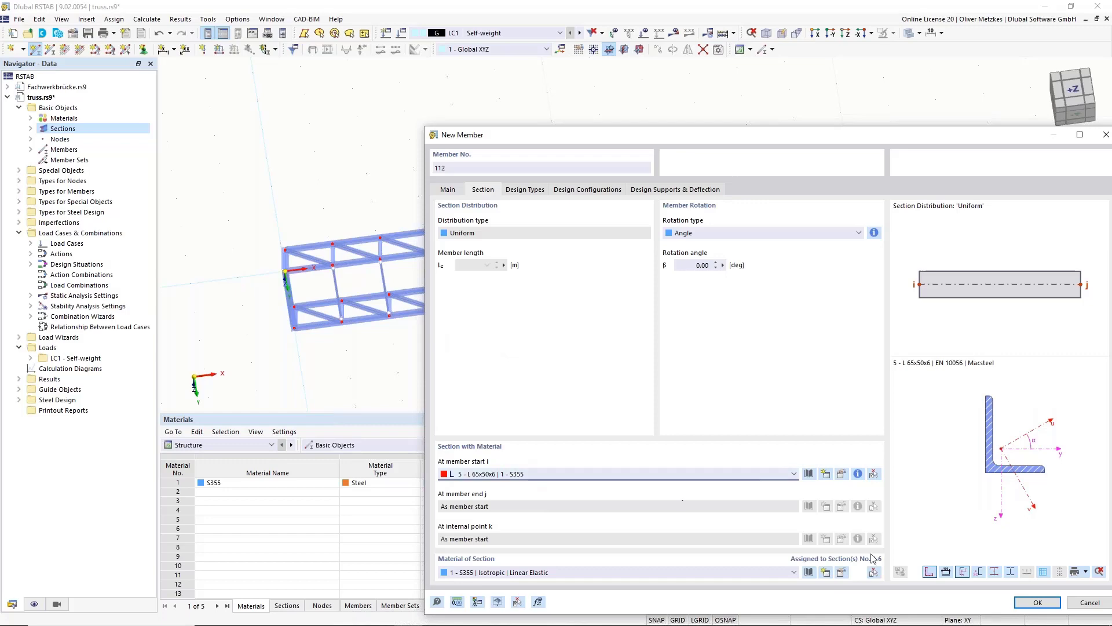
pyautogui.click(1037, 603)
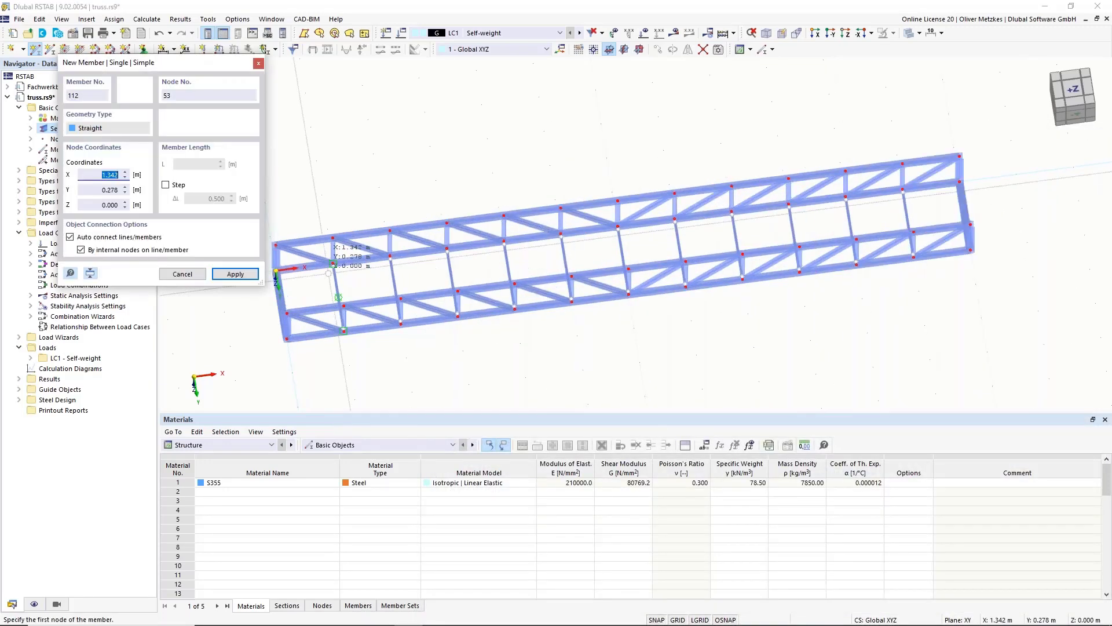
# Step: Place two crossing tension diagonals between the lower chord nodes of the first bay, from X 0 to X 1.5 m
pyautogui.scroll(1, 324, 267)
pyautogui.click(349, 343)
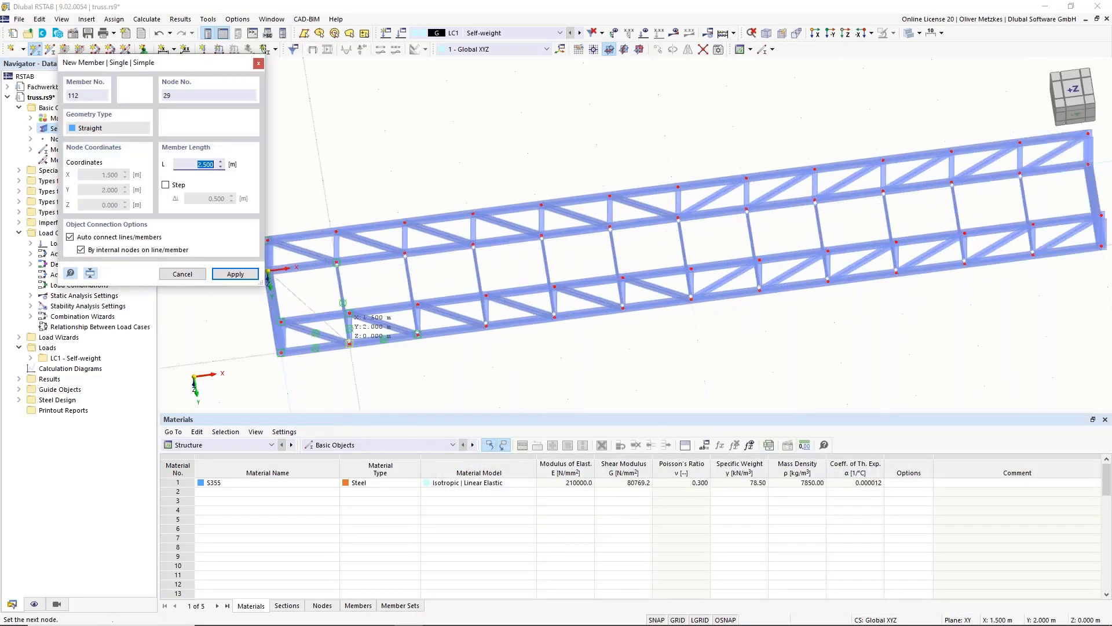
pyautogui.click(269, 274)
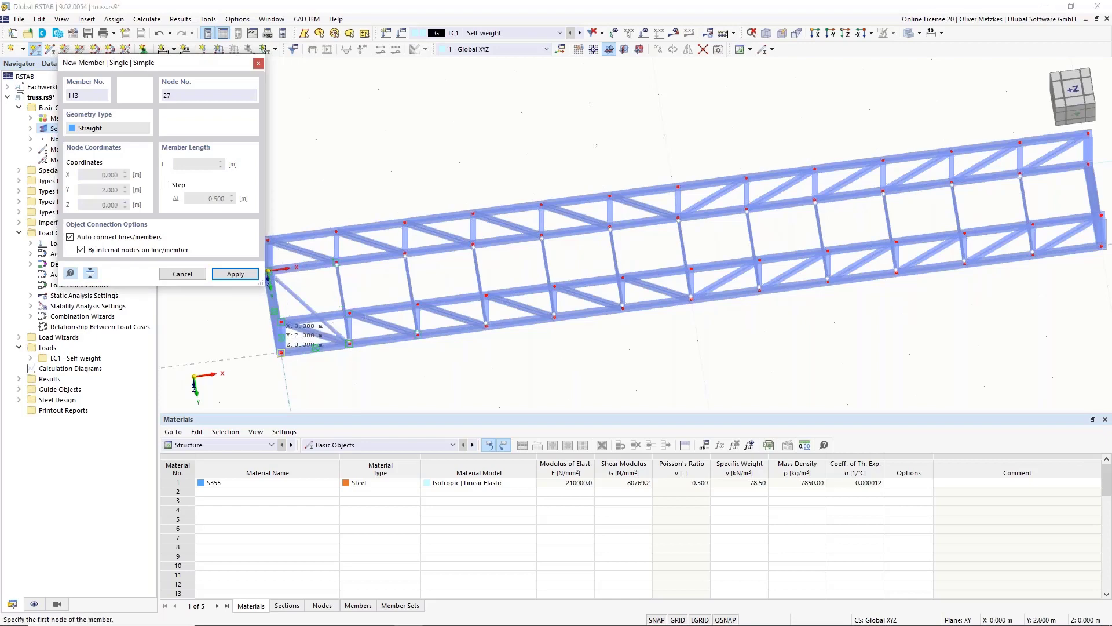
pyautogui.click(281, 353)
pyautogui.click(336, 263)
pyautogui.press('Escape')
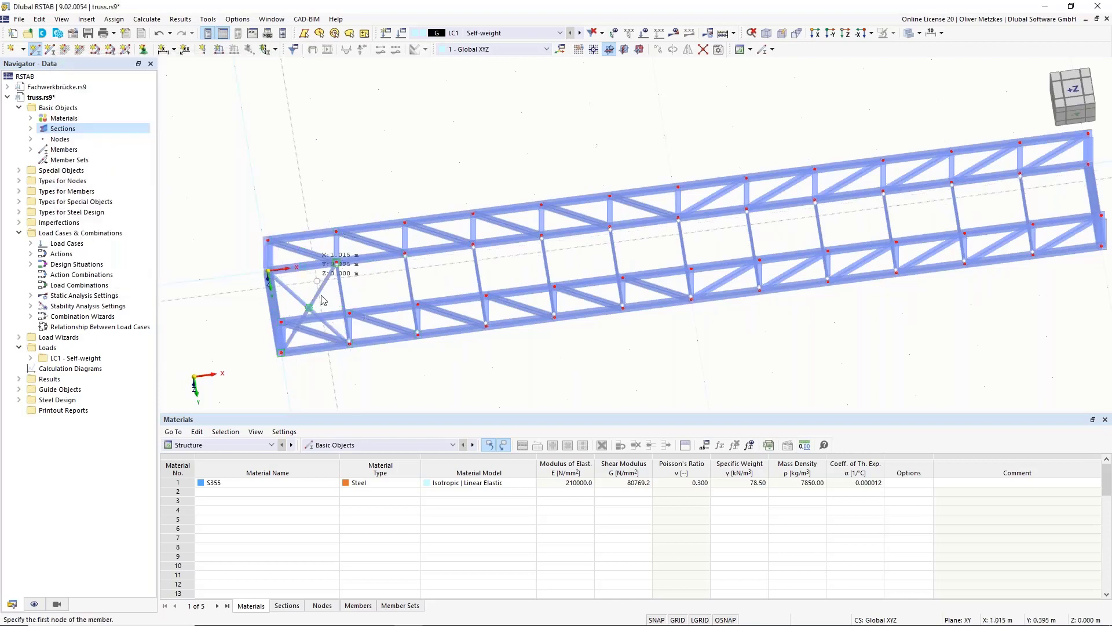
# Step: Copy the two crossing tension diagonals once by 1.5 m in X into the second bay
pyautogui.press('Escape')
pyautogui.click(302, 299)
pyautogui.keyDown('ctrl'); pyautogui.click(320, 291); pyautogui.keyUp('ctrl')
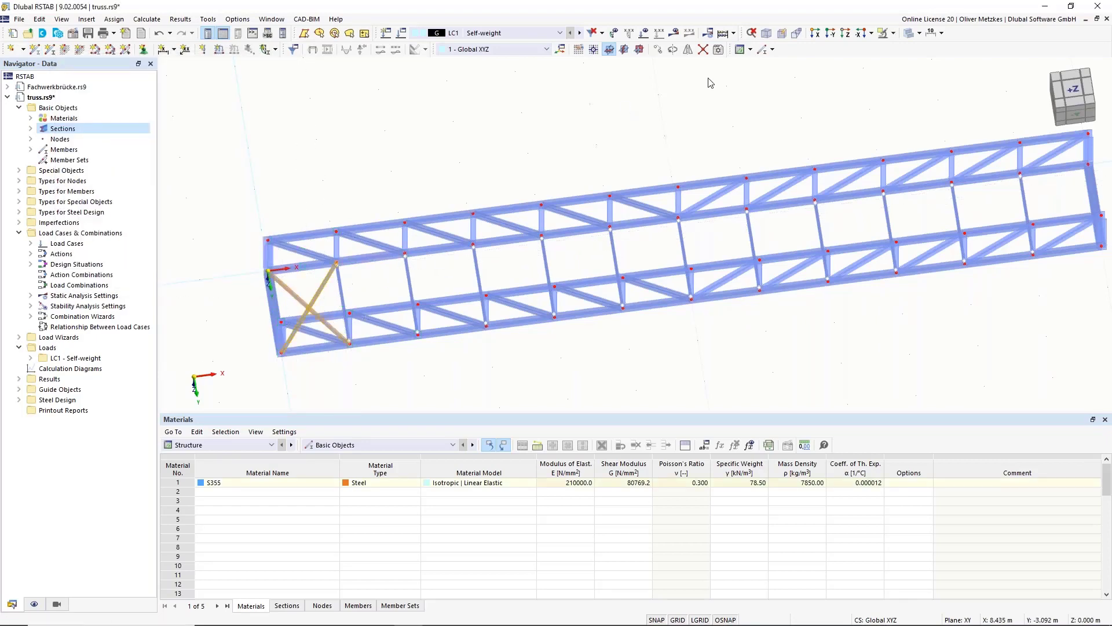
pyautogui.click(658, 49)
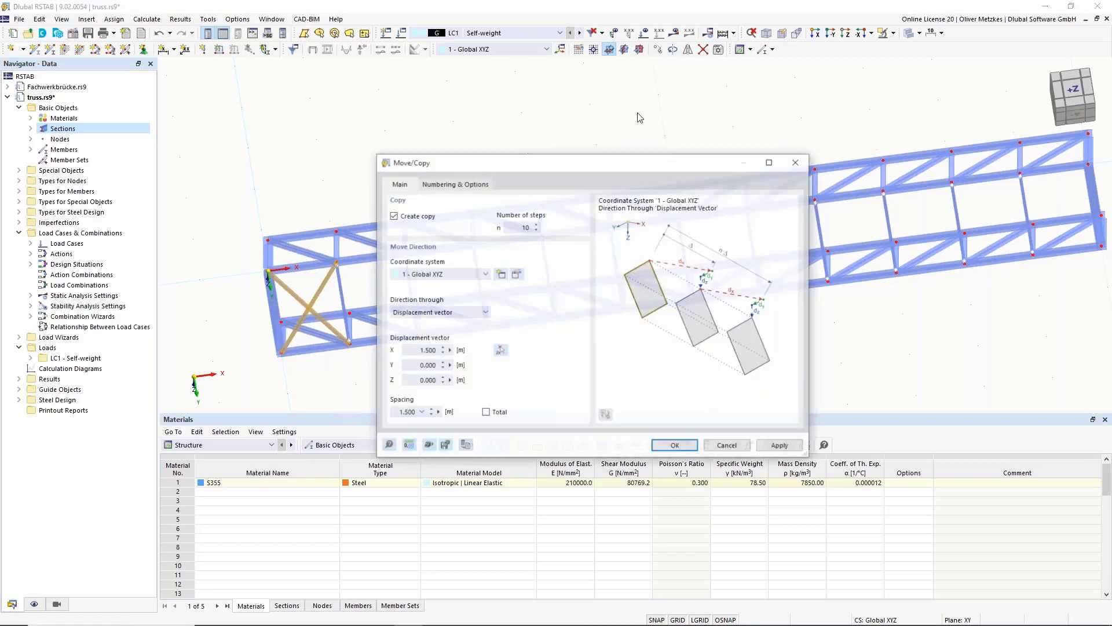
pyautogui.write('1')
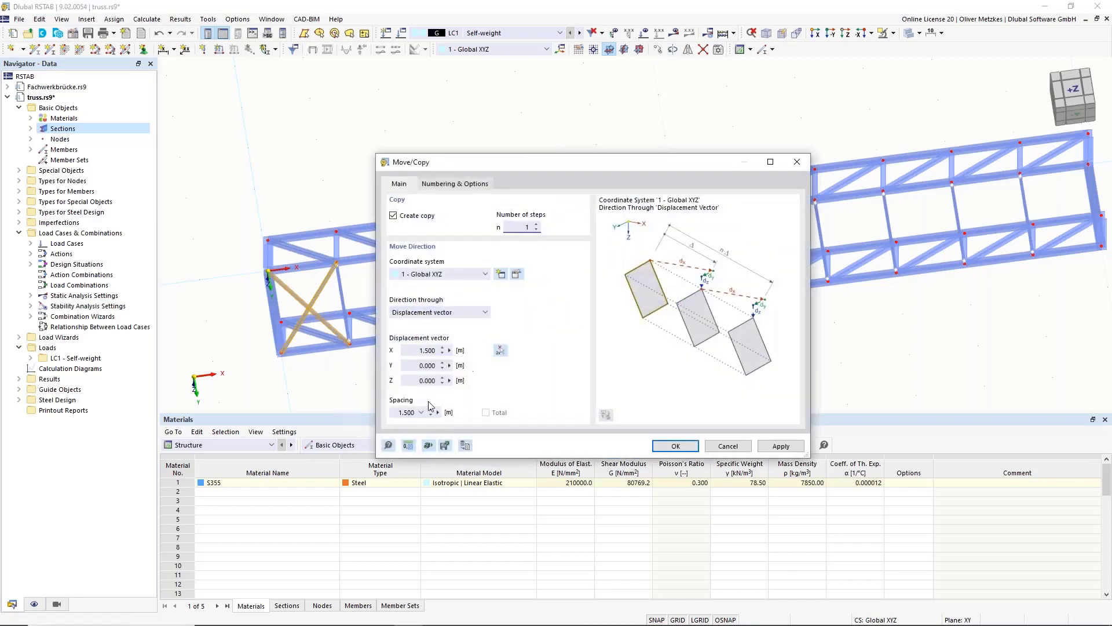
pyautogui.click(675, 446)
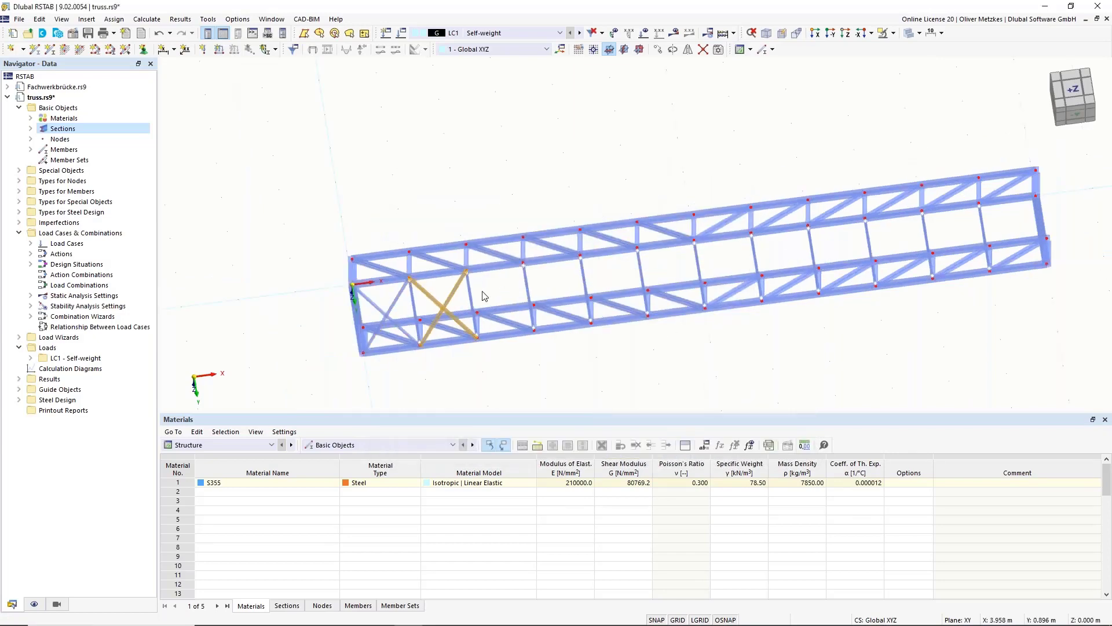
# Step: Copy the second bay's crossing diagonals 10 times at 1.5 m spacing in X to brace the remaining bays
pyautogui.click(658, 49)
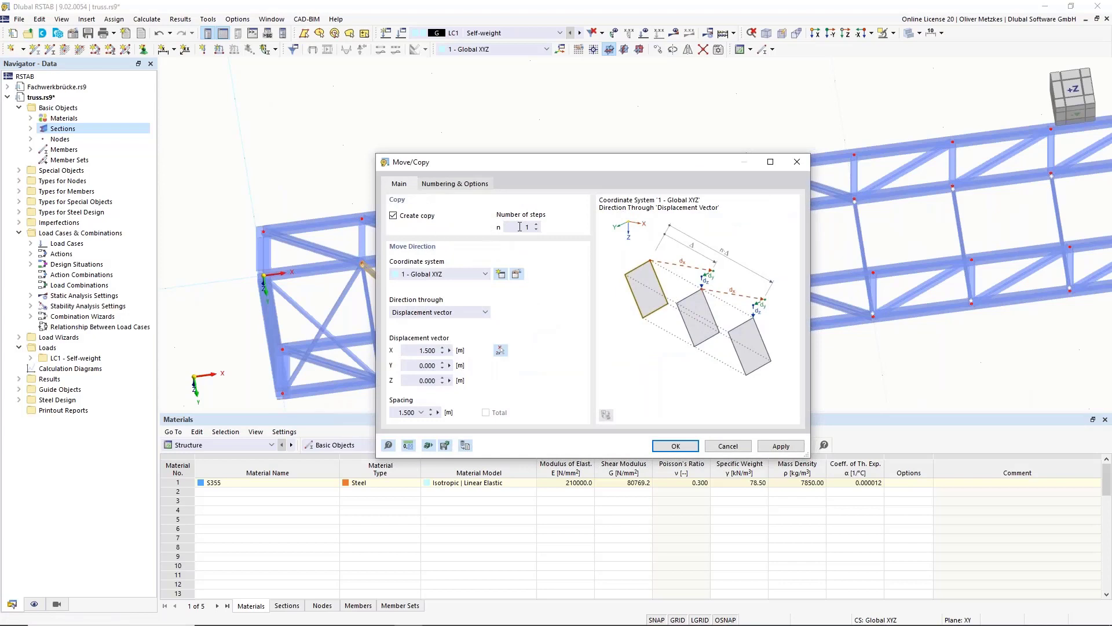
pyautogui.moveTo(608, 164); pyautogui.dragTo(773, 132)
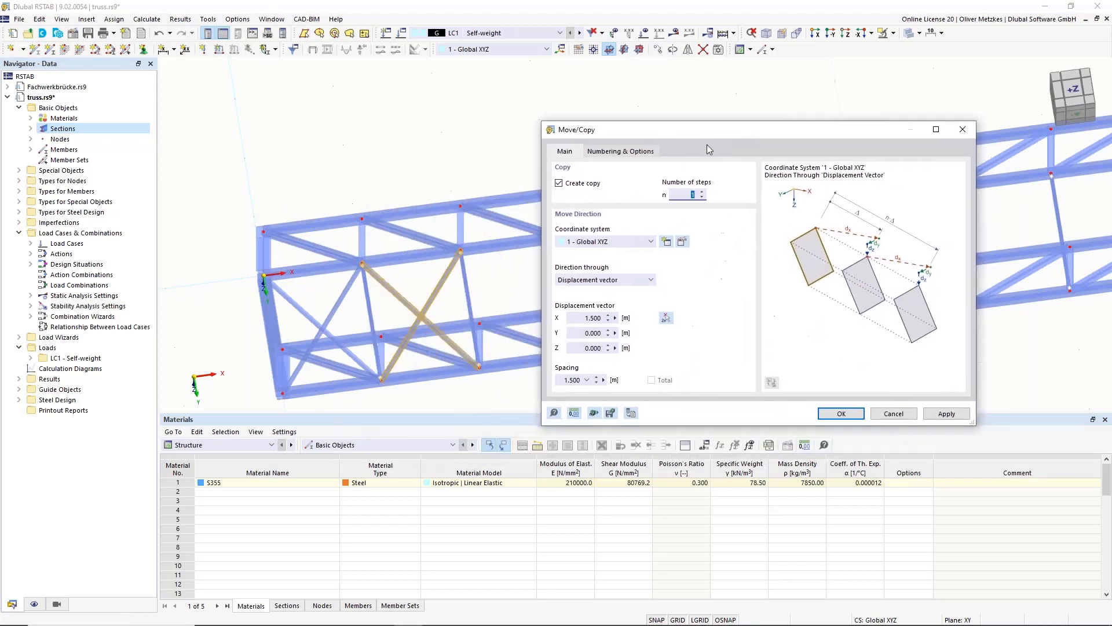
pyautogui.write('10')
pyautogui.click(857, 411)
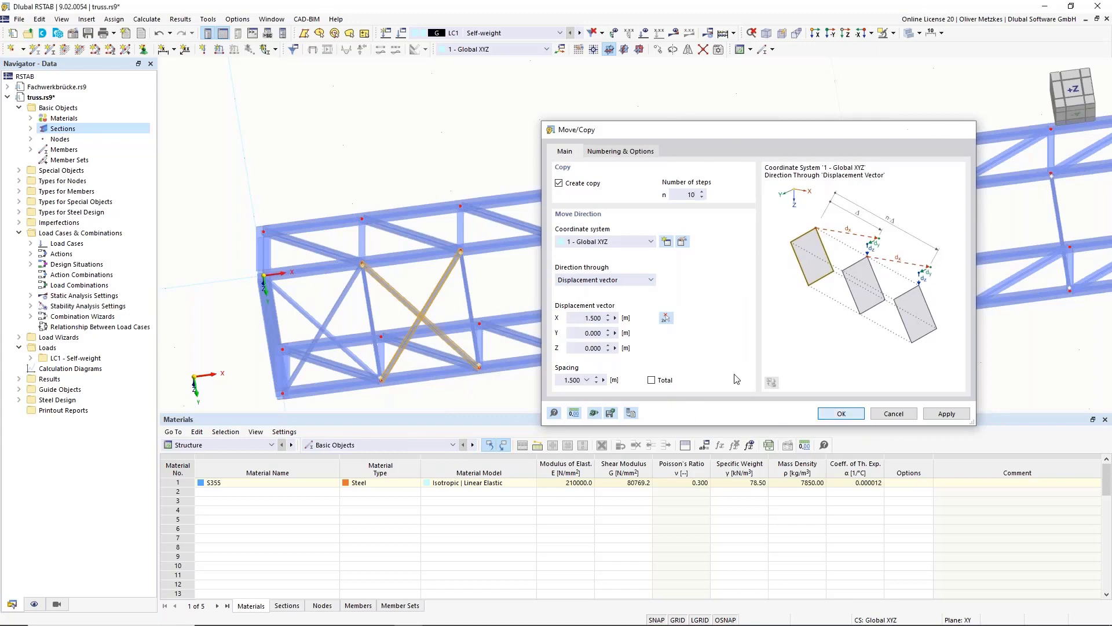
# Step: Create a nodal support fixed in uX, uY and uZ with all rotations free, and assign it to the node at the origin
pyautogui.scroll(-2, 763, 387)
pyautogui.moveTo(680, 317); pyautogui.dragTo(581, 300, button='middle')
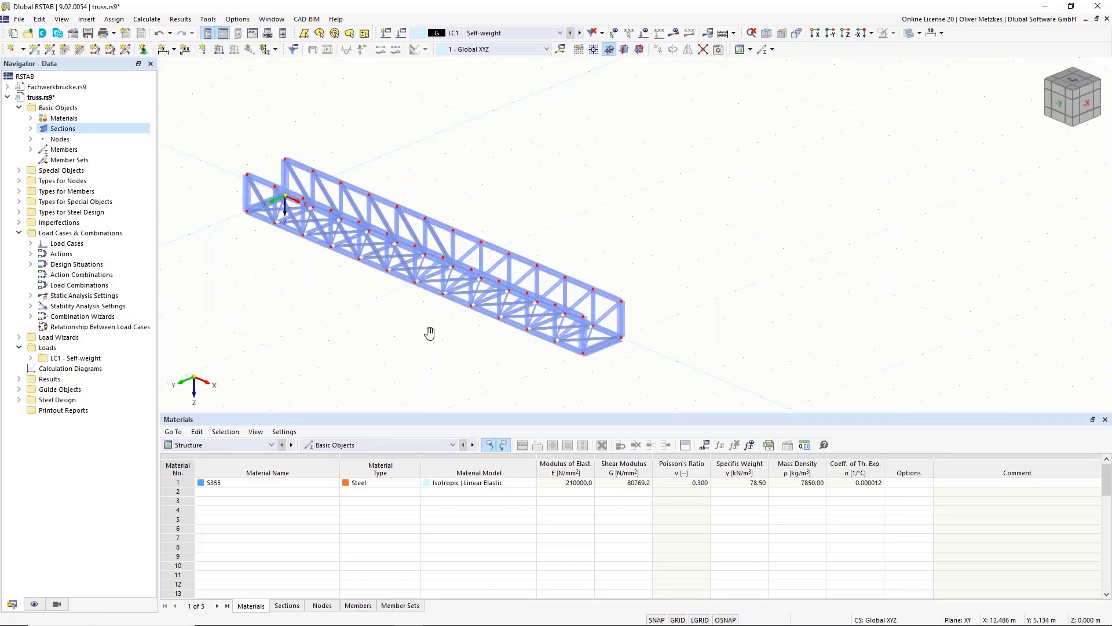
pyautogui.keyDown('ctrl'); pyautogui.moveTo(429, 330); pyautogui.dragTo(556, 345, button='middle'); pyautogui.keyUp('ctrl')
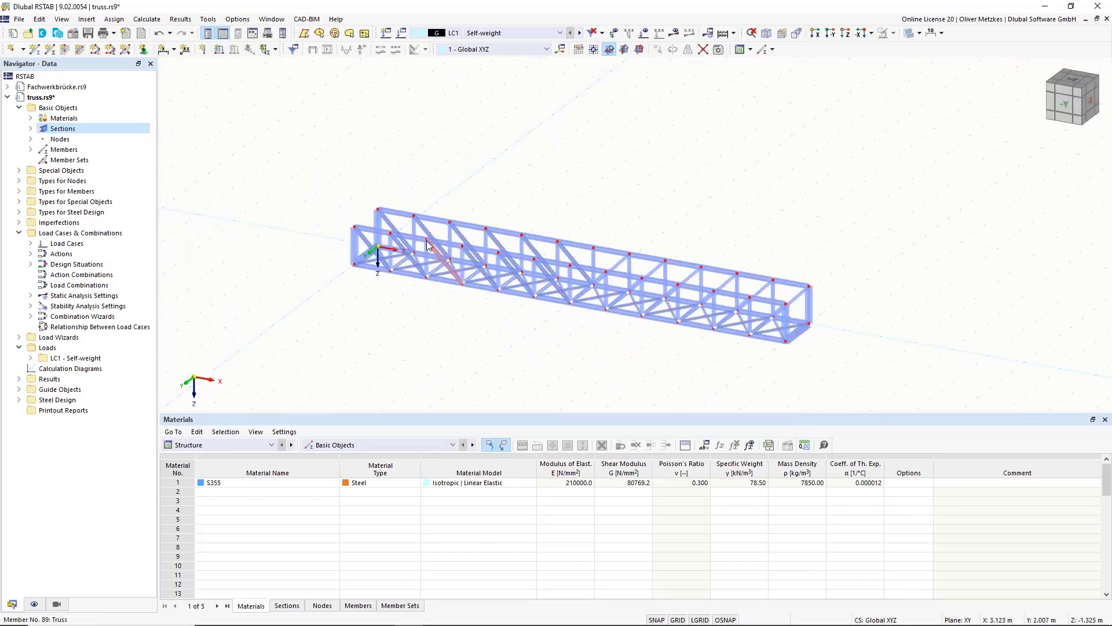
pyautogui.scroll(3, 374, 251)
pyautogui.moveTo(373, 251); pyautogui.dragTo(226, 175, button='middle')
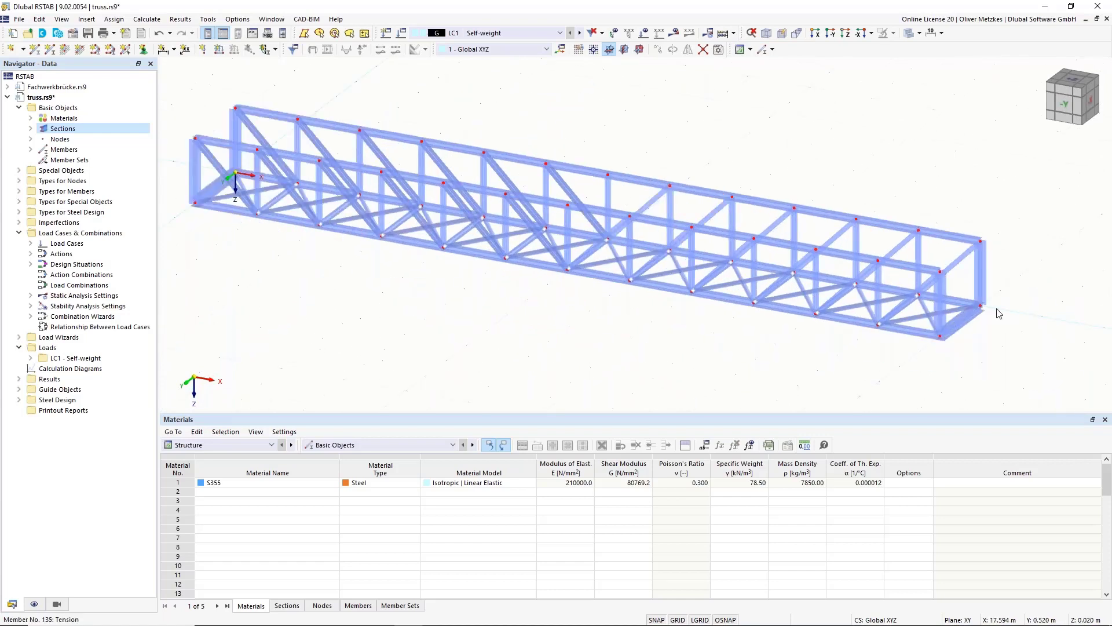
pyautogui.click(143, 49)
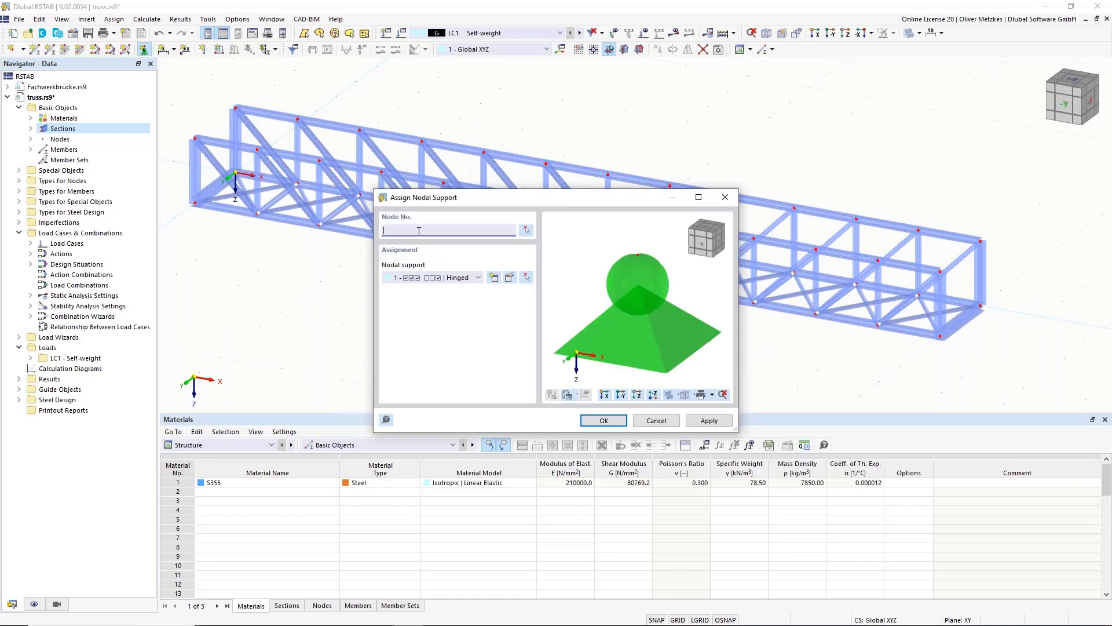
pyautogui.click(501, 281)
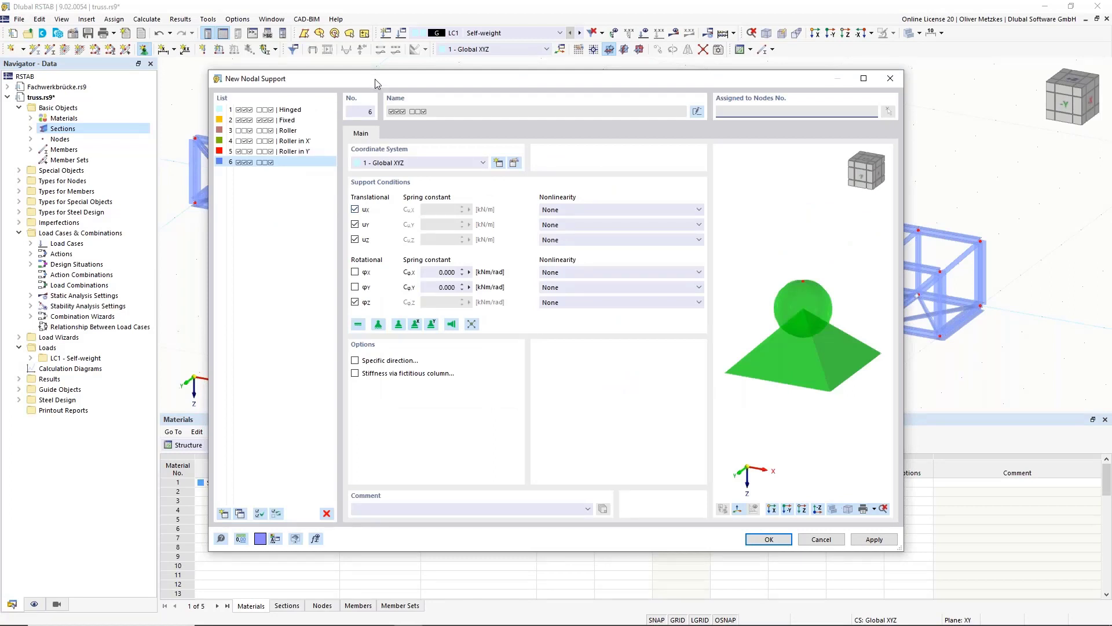
pyautogui.moveTo(374, 79); pyautogui.dragTo(461, 80)
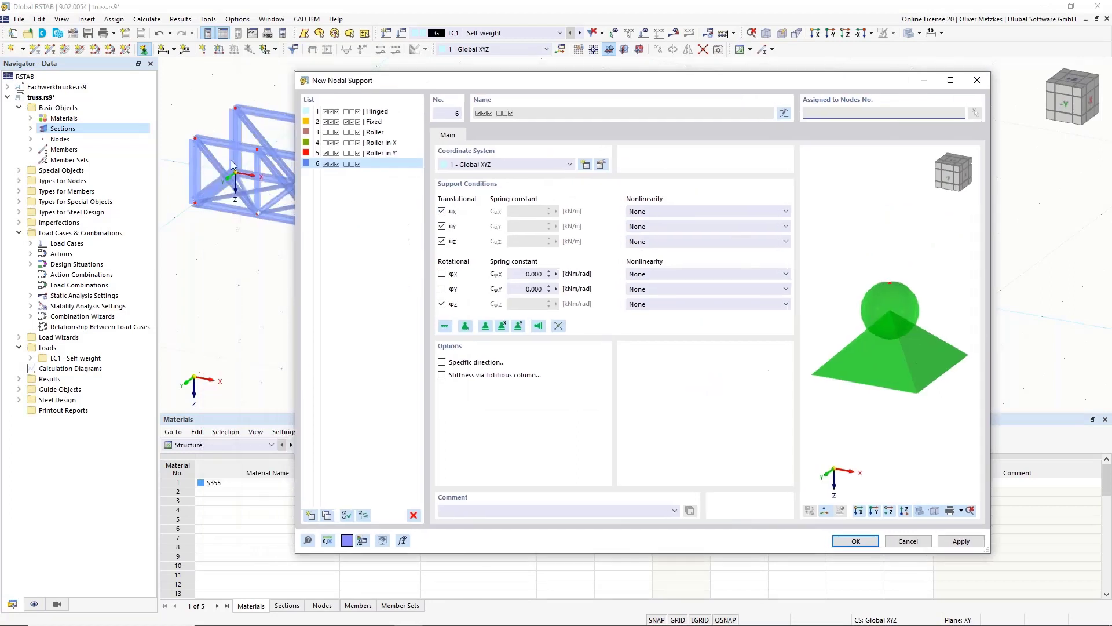
pyautogui.click(441, 303)
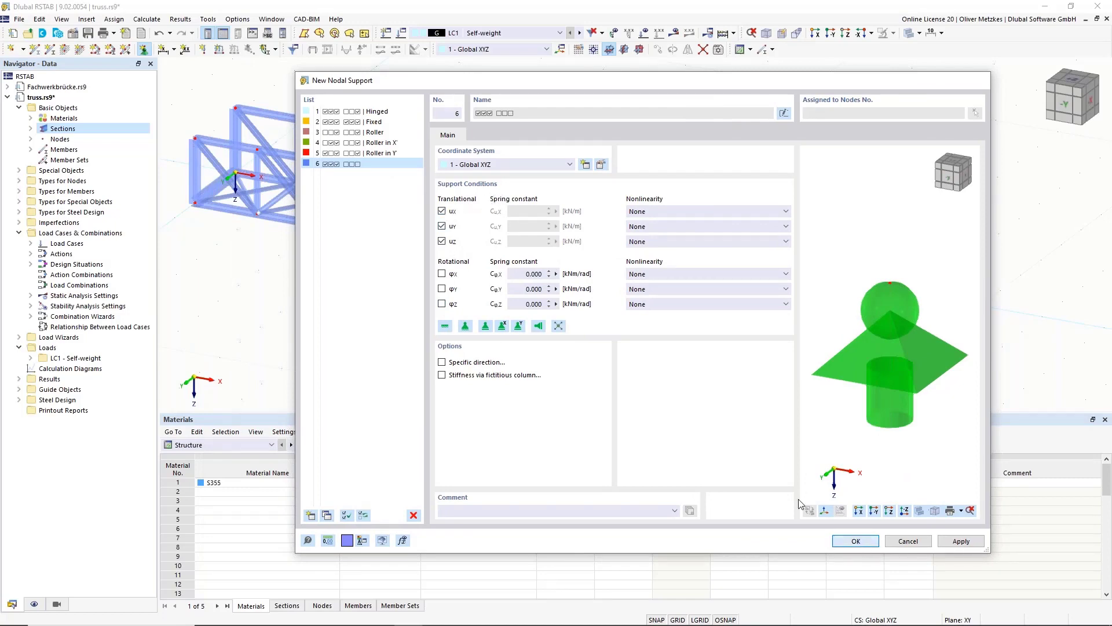
pyautogui.click(858, 541)
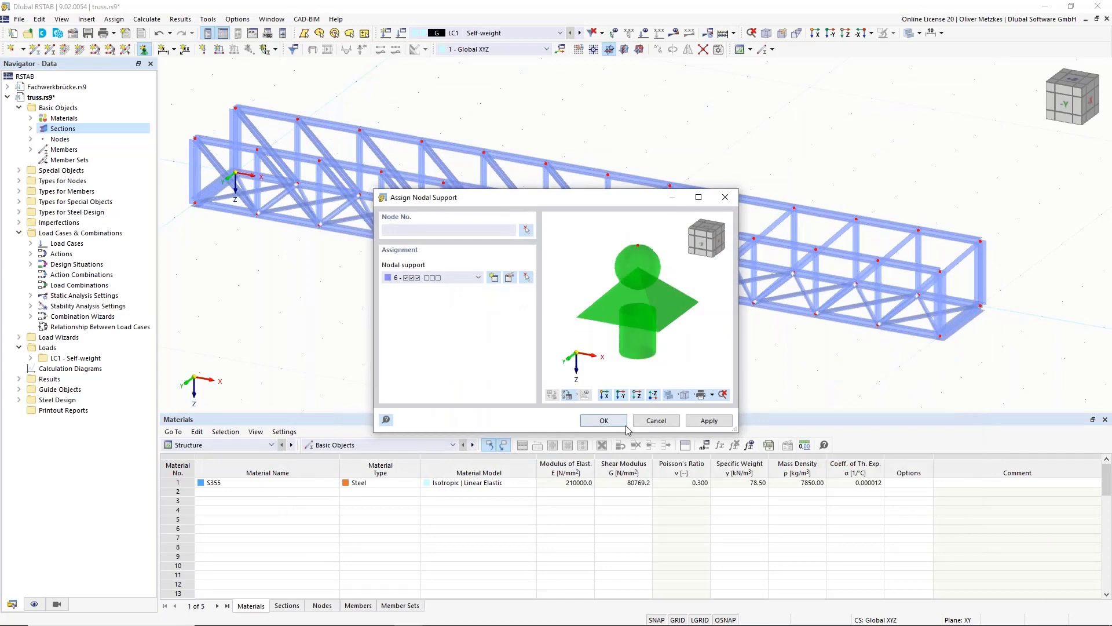
pyautogui.click(604, 421)
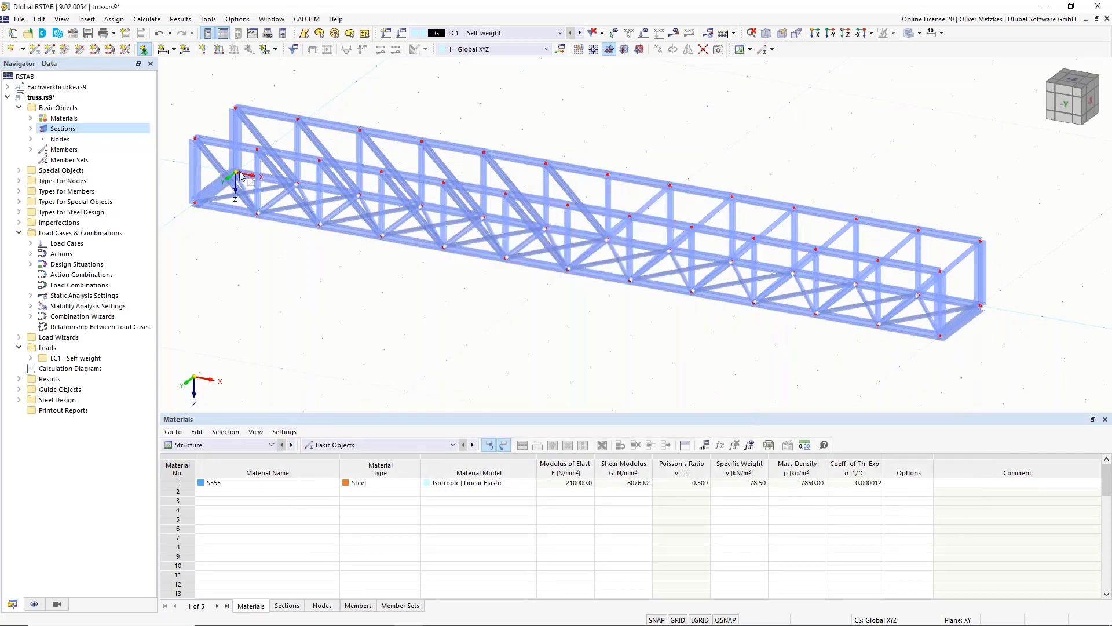
pyautogui.scroll(4, 215, 183)
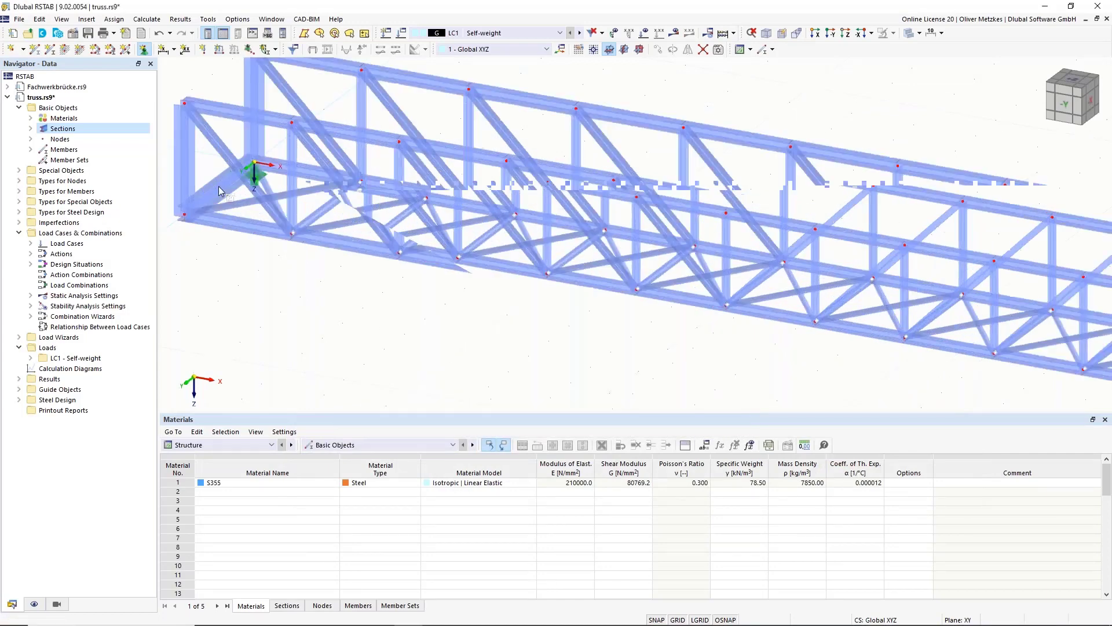
pyautogui.scroll(-4, 234, 219)
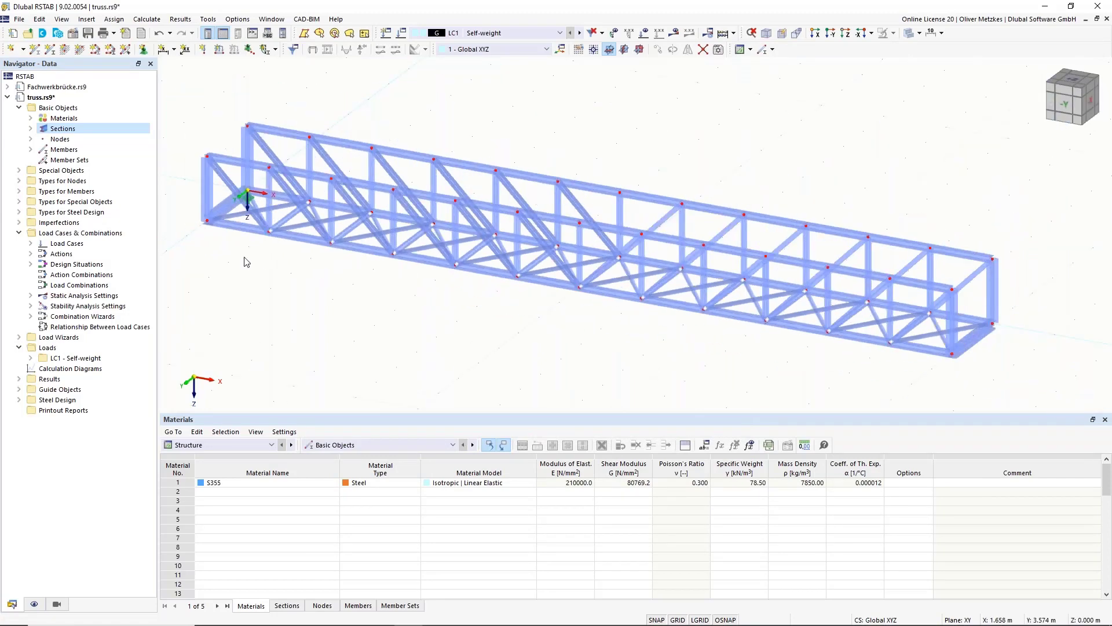
# Step: Create a nodal support fixed only in uX and uZ, and assign it to the other truss's lower chord node at X 0
pyautogui.click(143, 49)
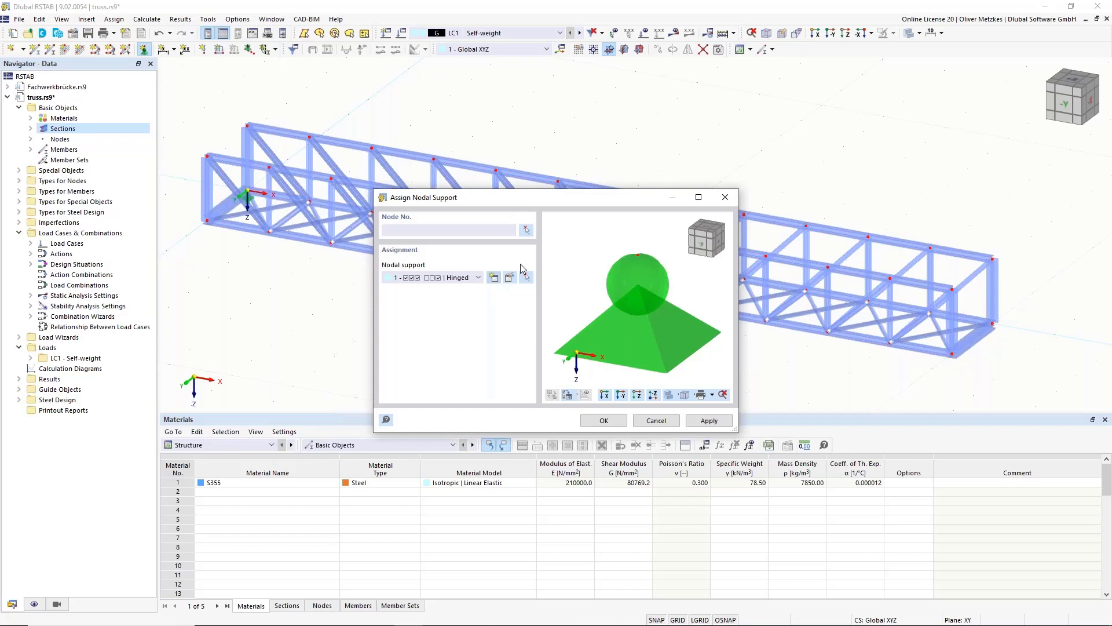
pyautogui.click(494, 277)
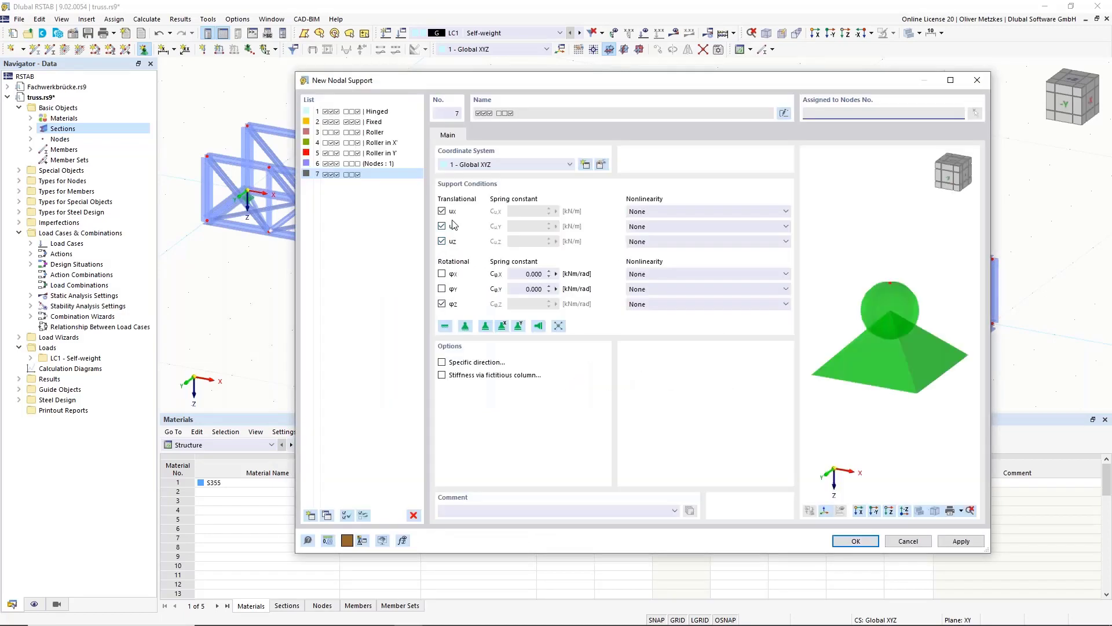
pyautogui.click(442, 226)
pyautogui.click(442, 303)
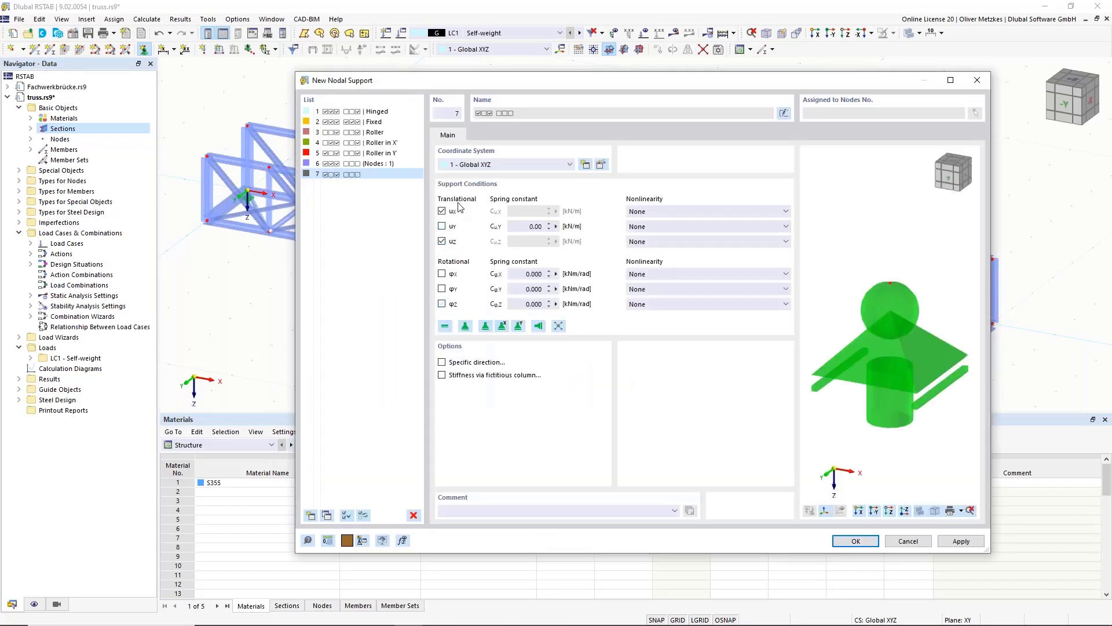
pyautogui.click(855, 541)
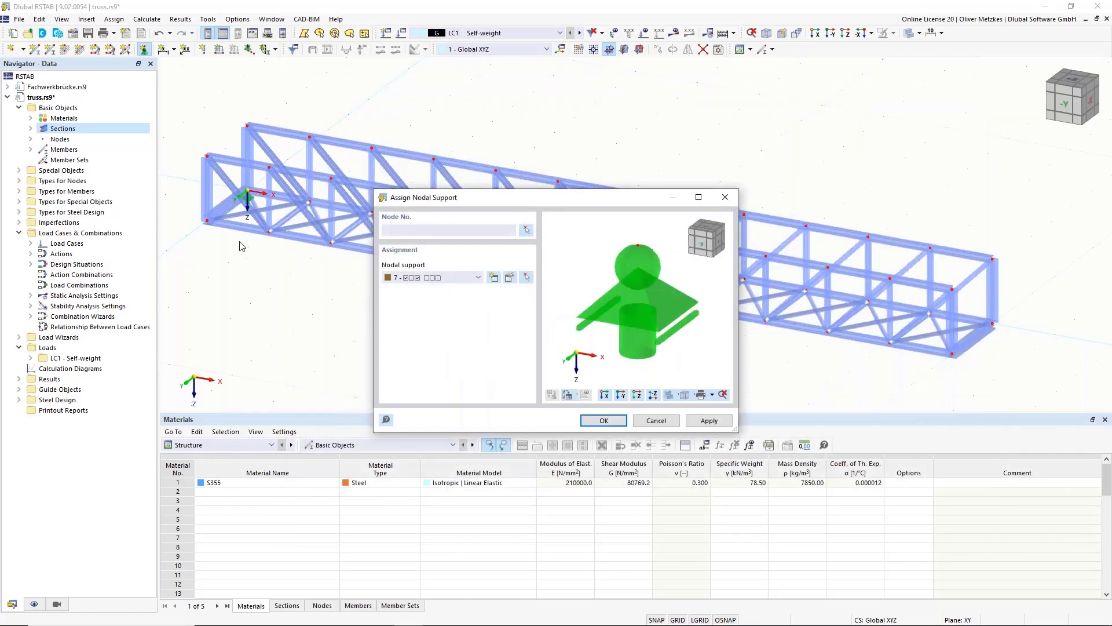
pyautogui.click(208, 222)
pyautogui.press('Escape')
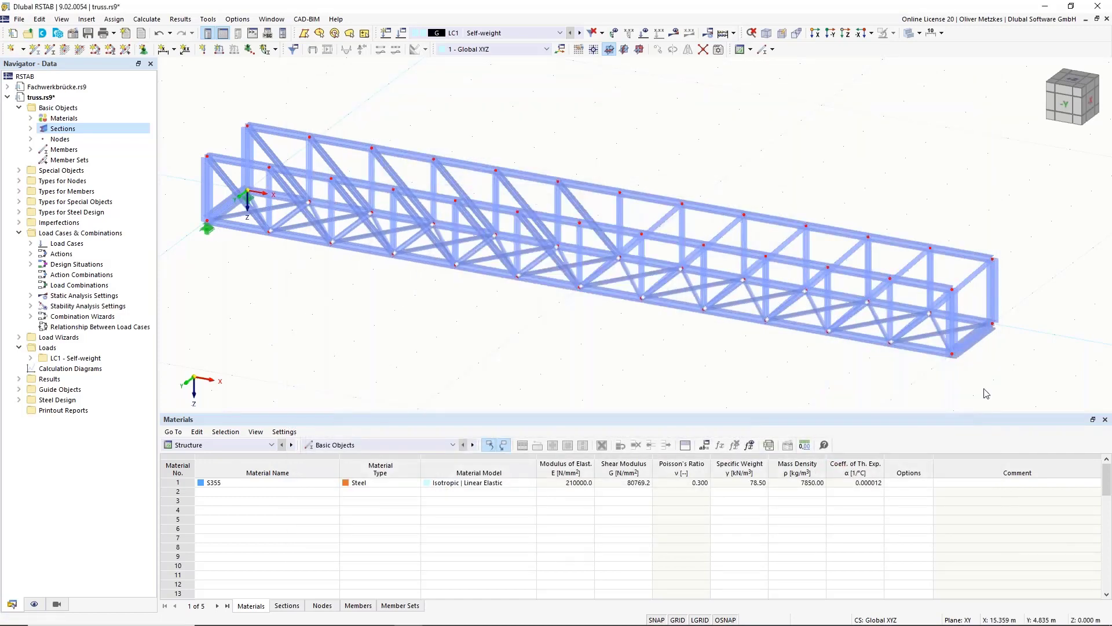
# Step: Create a nodal support fixed only in uY and uZ, and assign it to the far lower end node of the truss starting at the origin
pyautogui.moveTo(911, 323); pyautogui.dragTo(704, 214, button='middle')
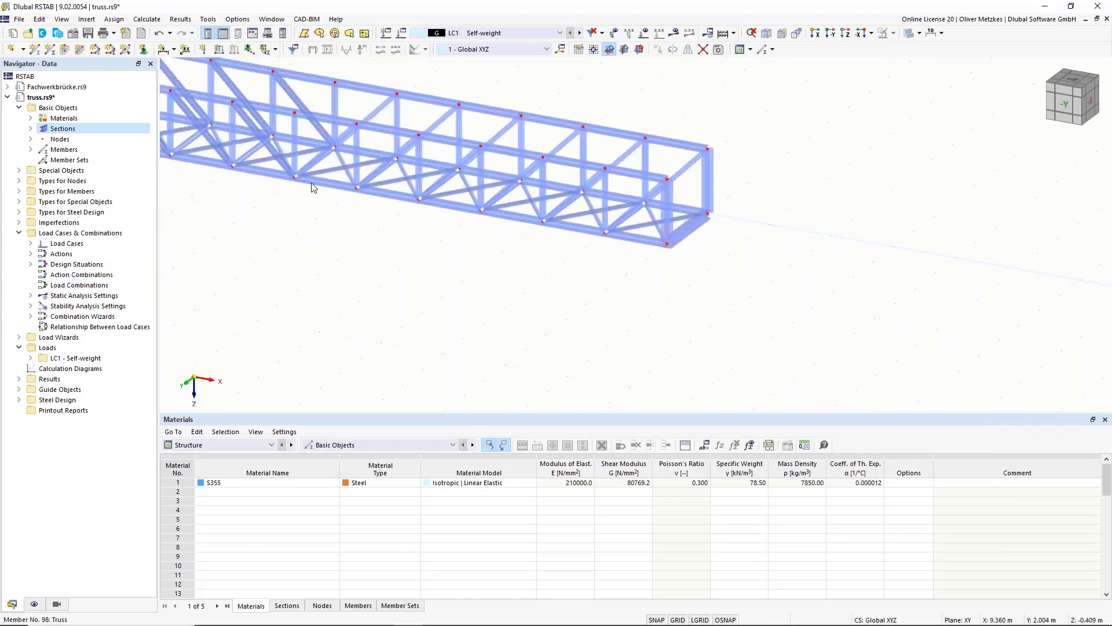
pyautogui.click(143, 50)
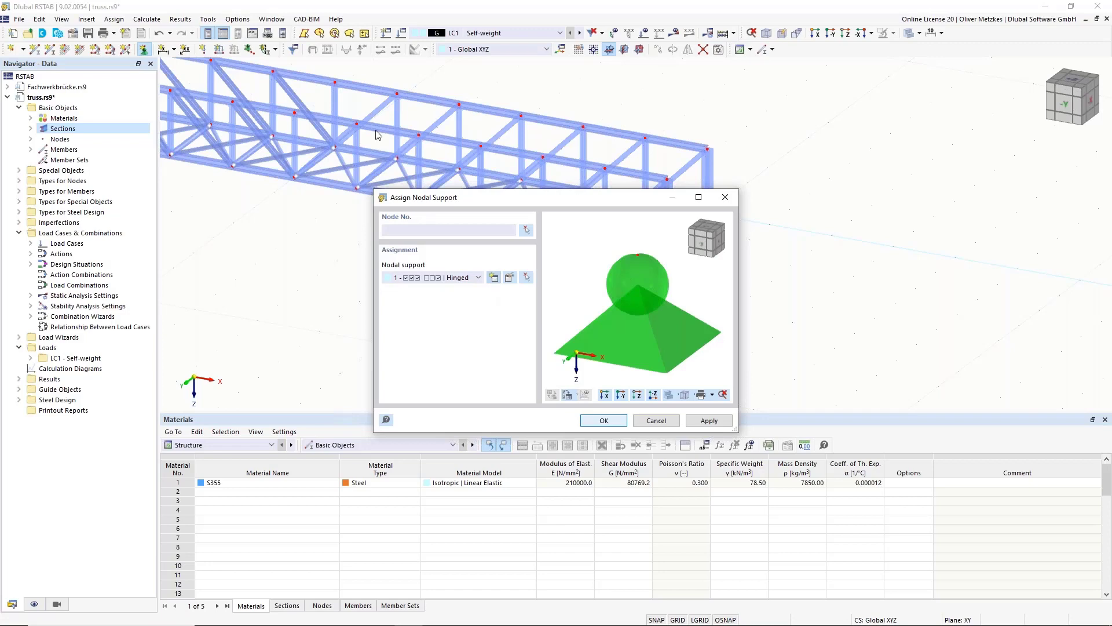
pyautogui.click(493, 278)
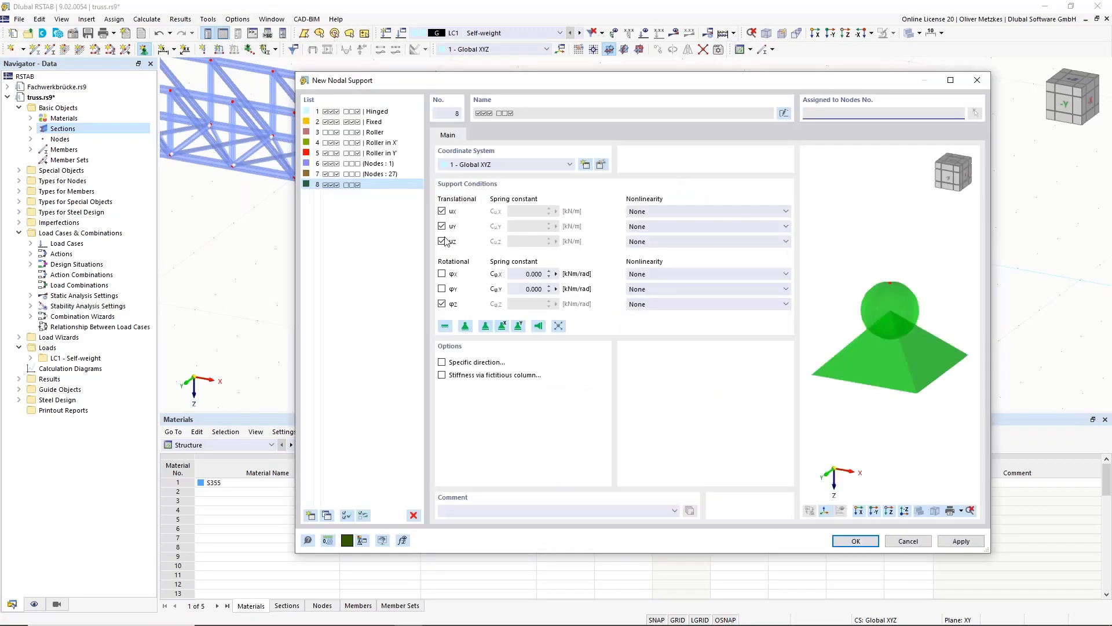
pyautogui.click(442, 211)
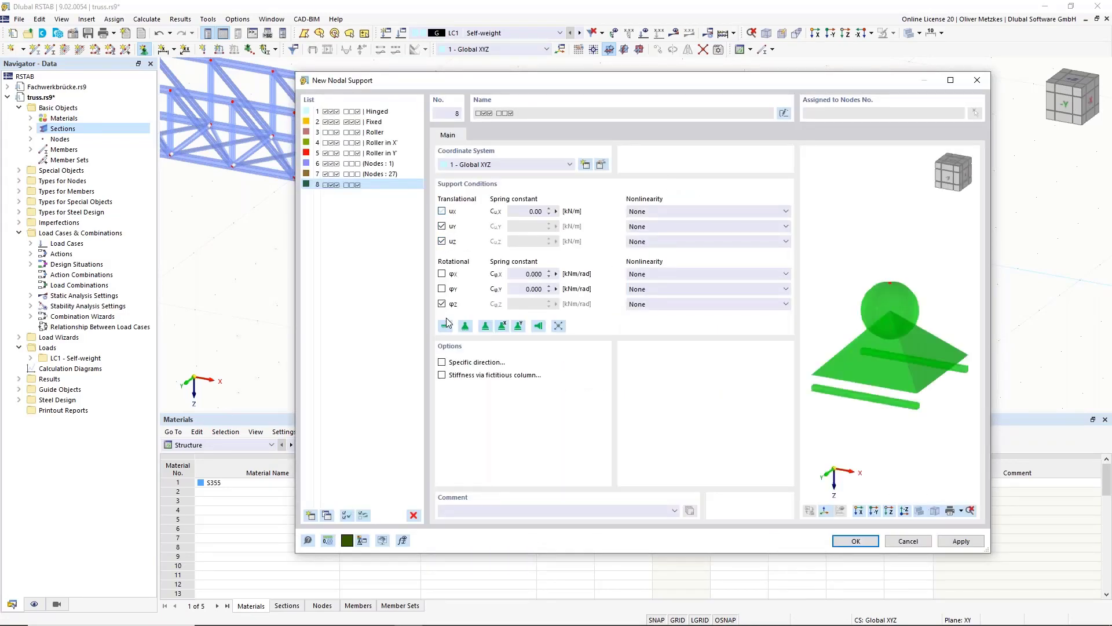
pyautogui.click(442, 304)
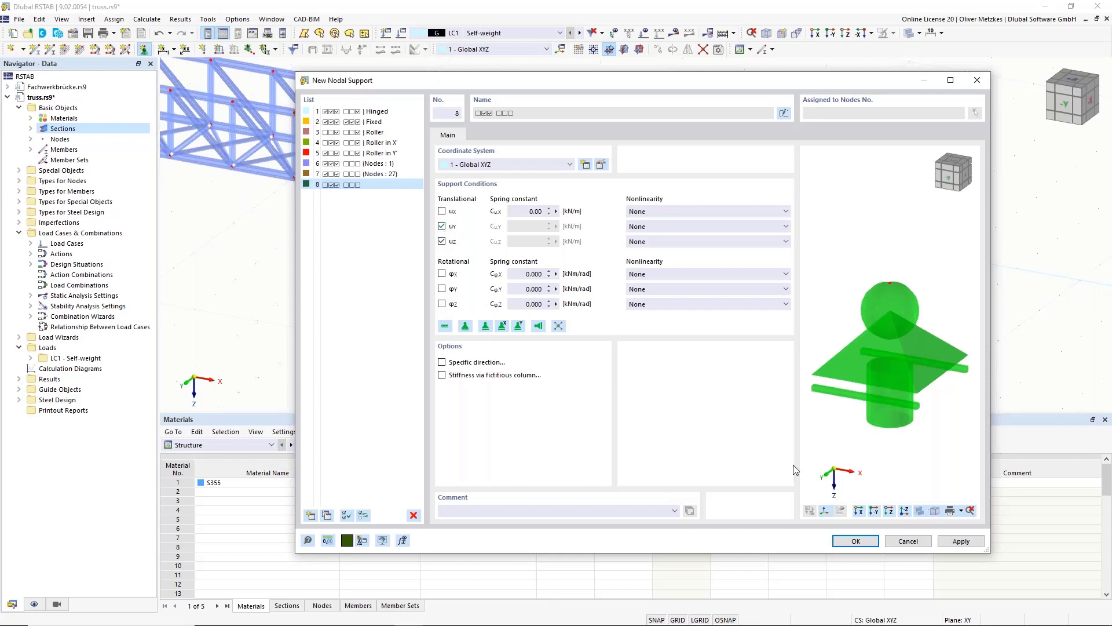
pyautogui.click(851, 542)
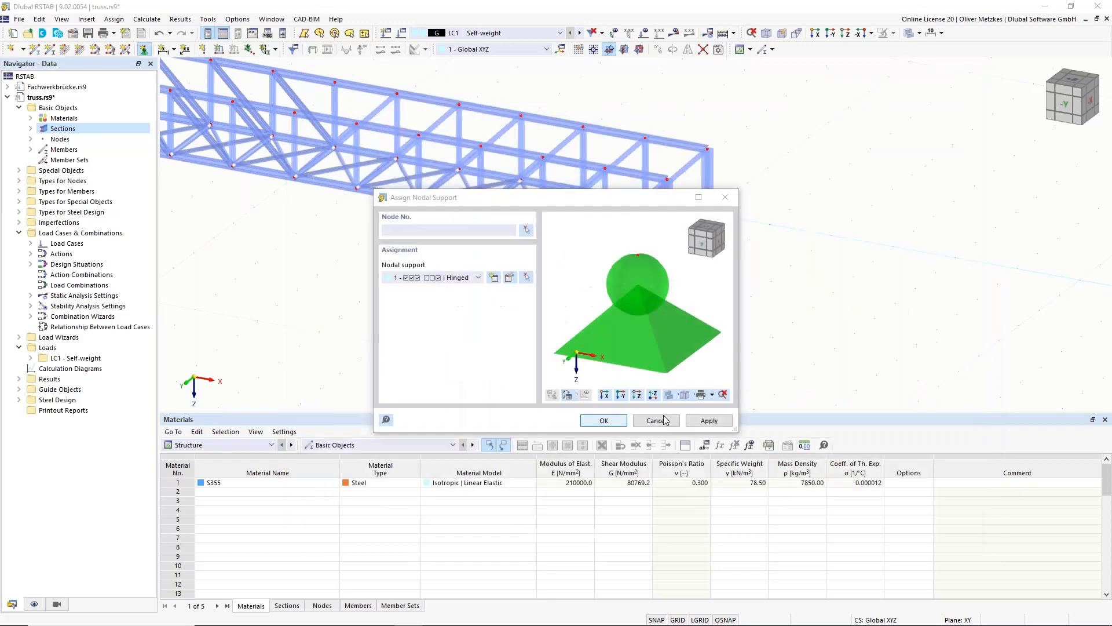
pyautogui.click(617, 423)
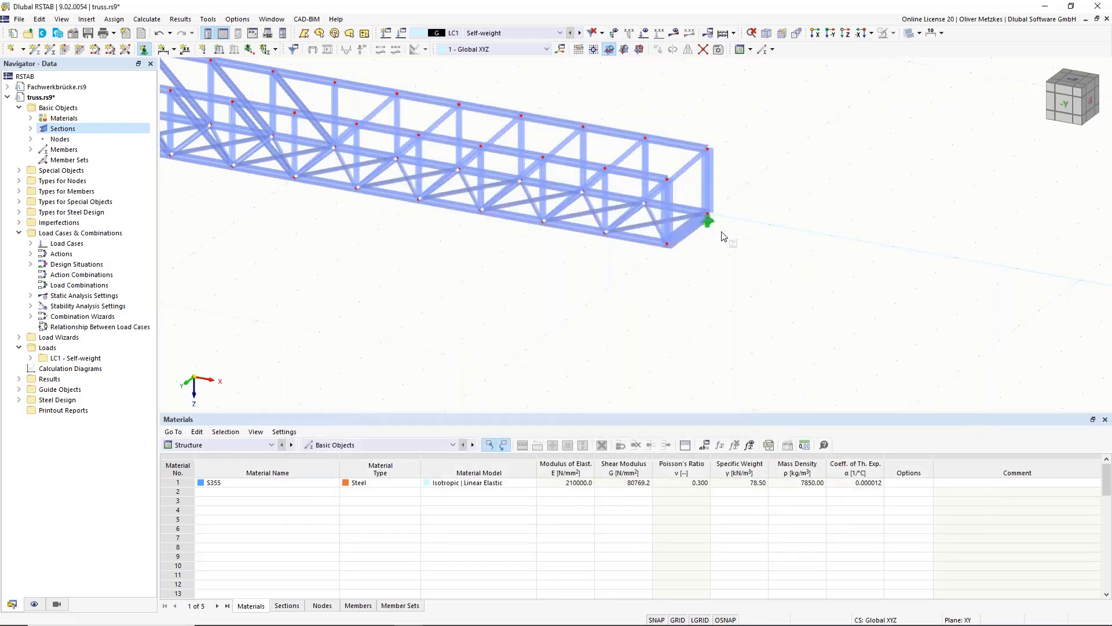
pyautogui.press('Escape')
# Step: Create a nodal support fixed only in uZ with all rotations free, and assign it to the second truss's far lower end node
pyautogui.click(144, 50)
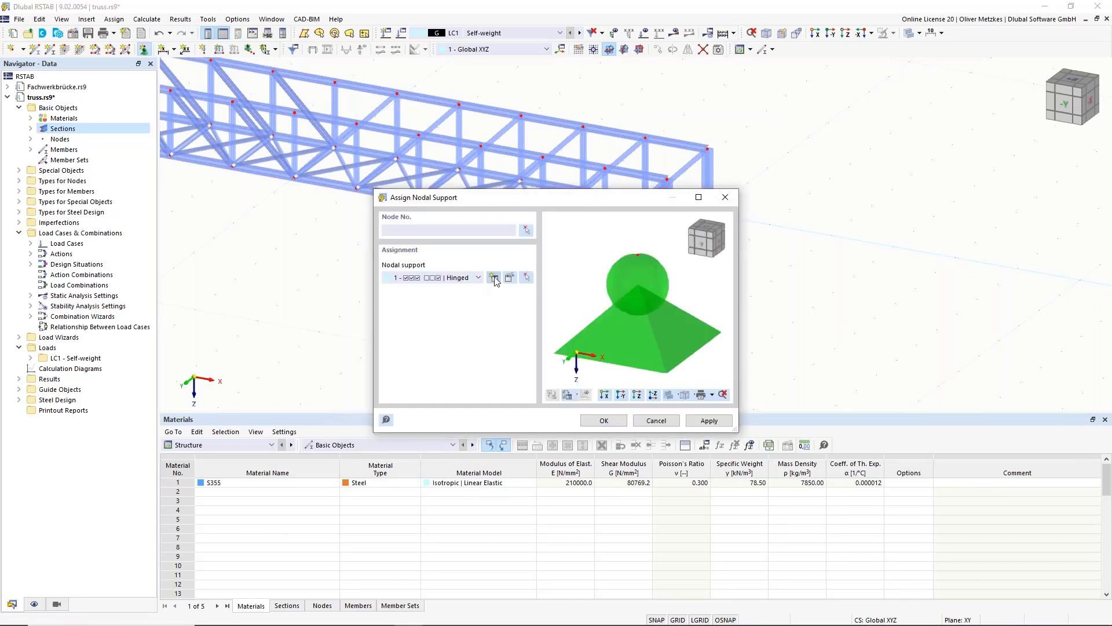
pyautogui.click(494, 278)
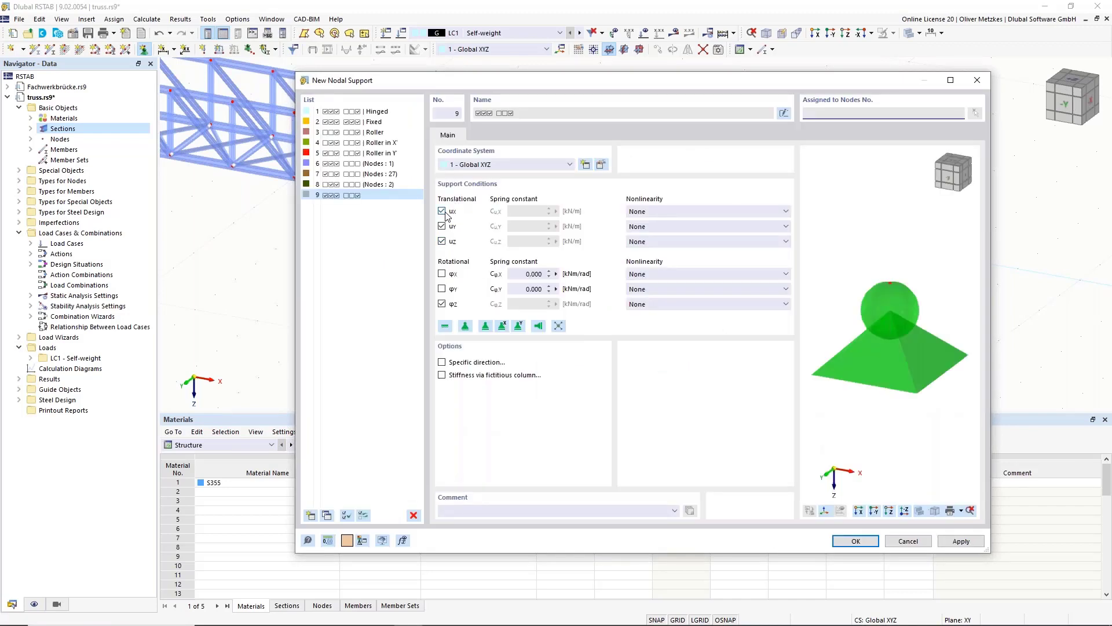
pyautogui.click(442, 211)
pyautogui.click(442, 226)
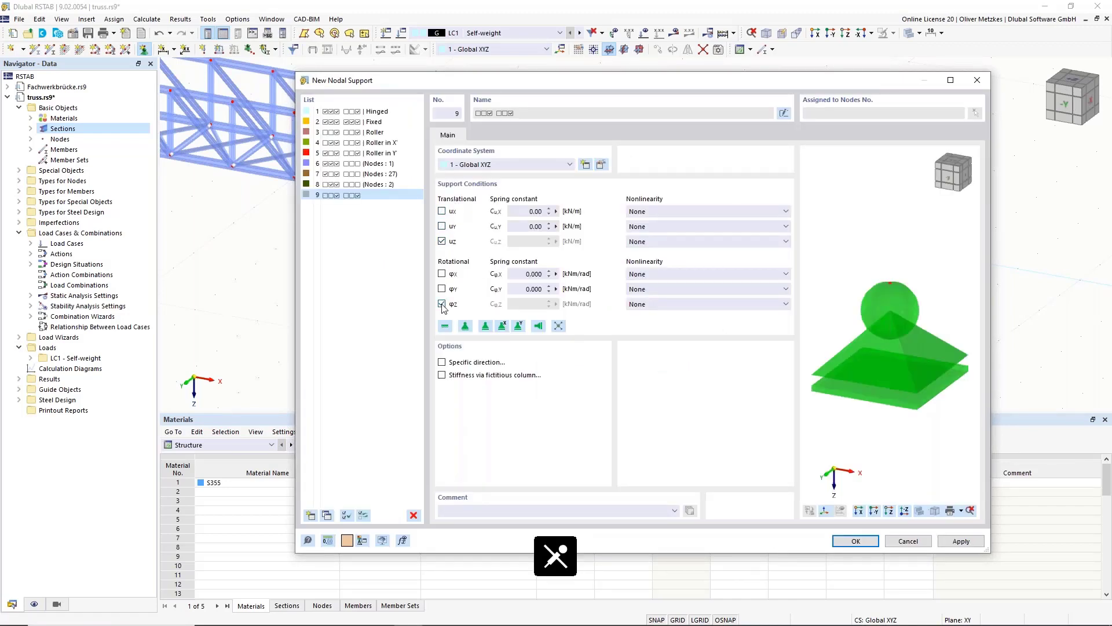
pyautogui.click(442, 303)
pyautogui.click(854, 540)
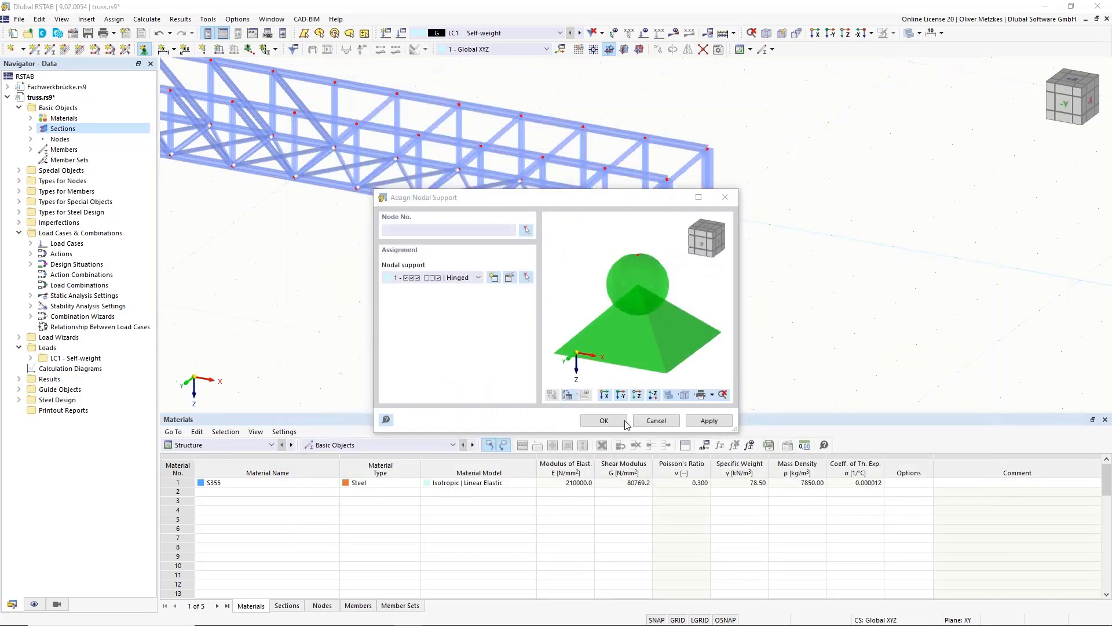
pyautogui.click(606, 421)
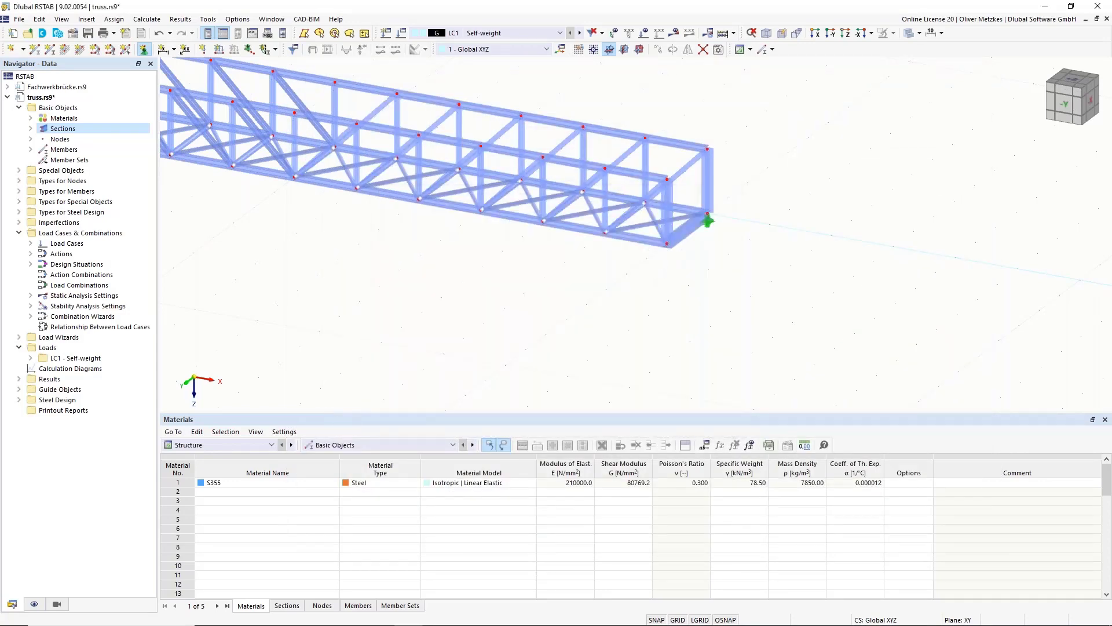
pyautogui.click(668, 244)
pyautogui.press('Escape')
# Step: Save the model truss.rs9 under its existing file name
pyautogui.scroll(-1, 480, 306)
pyautogui.moveTo(543, 324); pyautogui.dragTo(784, 316, button='middle')
pyautogui.scroll(5, 750, 228)
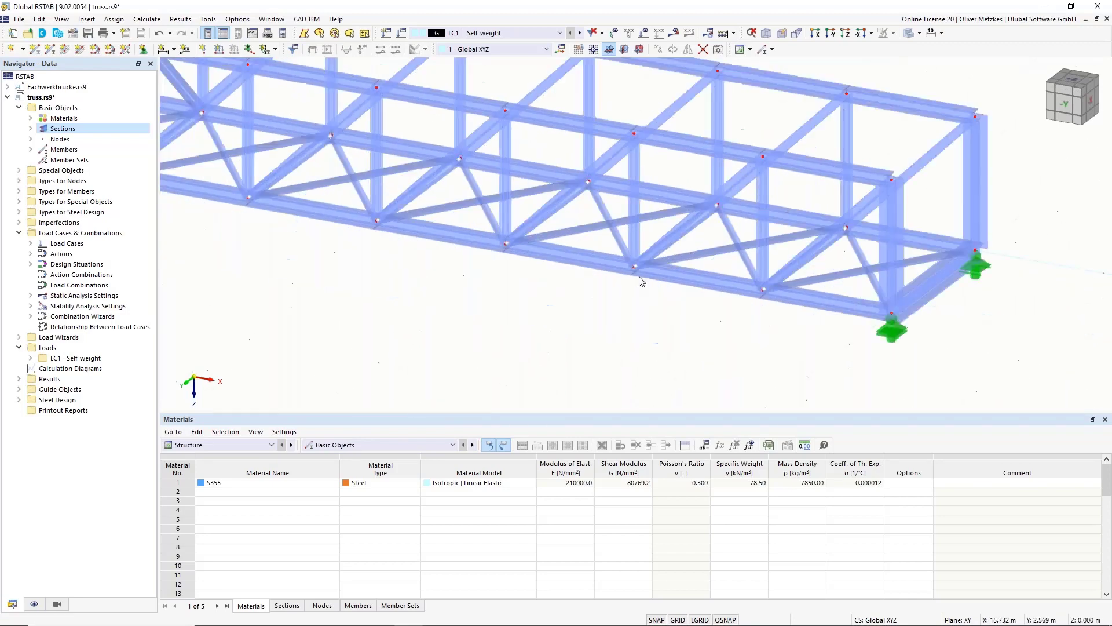
pyautogui.scroll(-3, 641, 281)
pyautogui.scroll(-2, 639, 277)
pyautogui.moveTo(639, 276); pyautogui.dragTo(760, 265, button='middle')
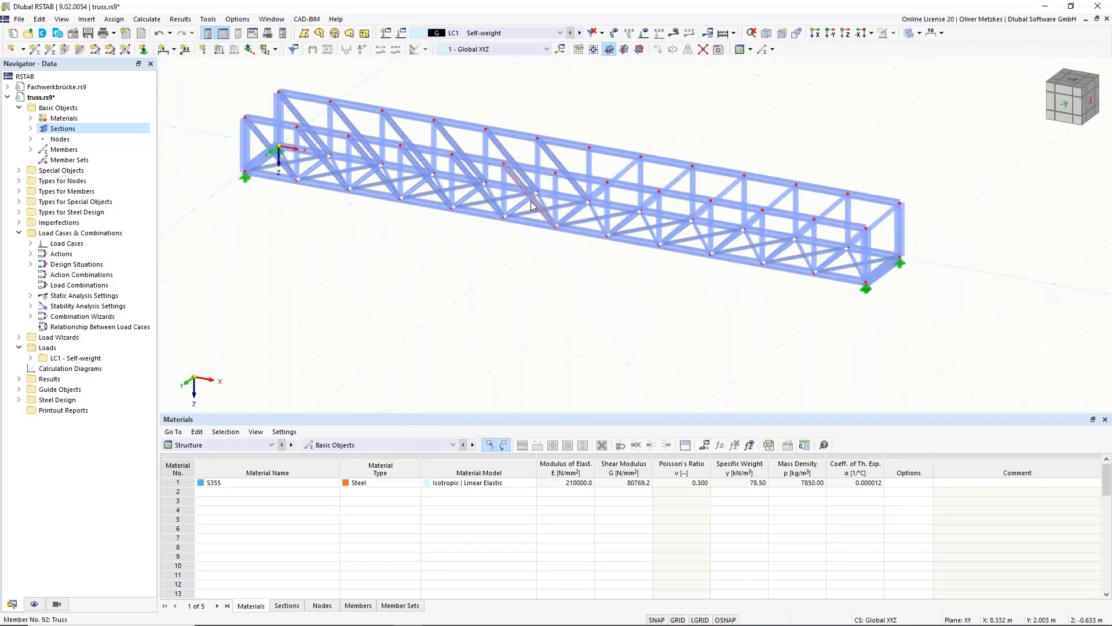
pyautogui.click(90, 36)
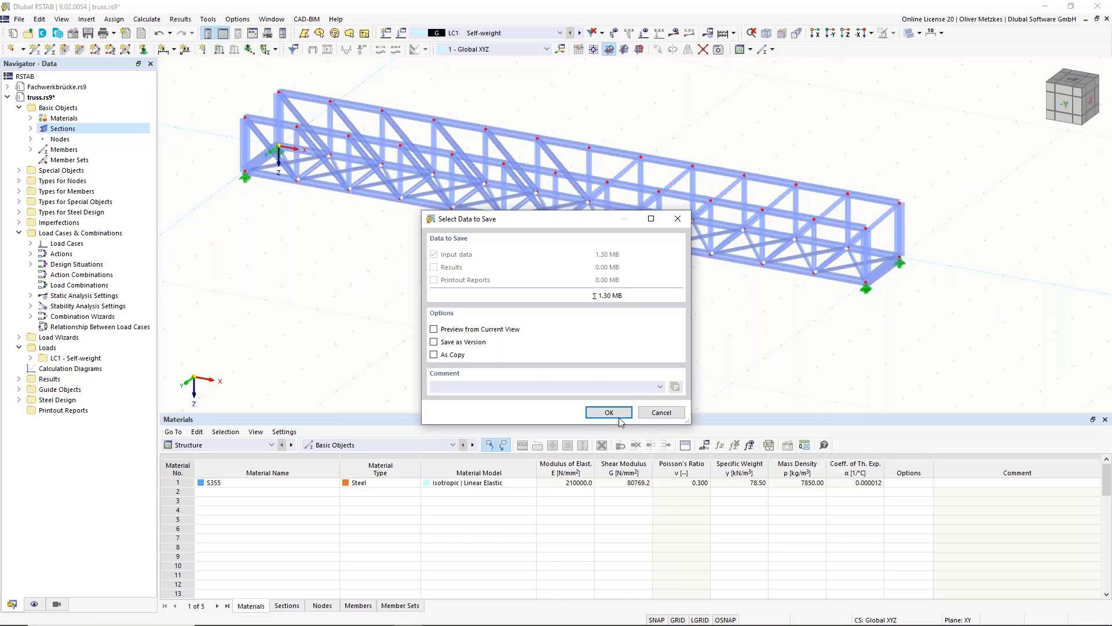
pyautogui.click(619, 416)
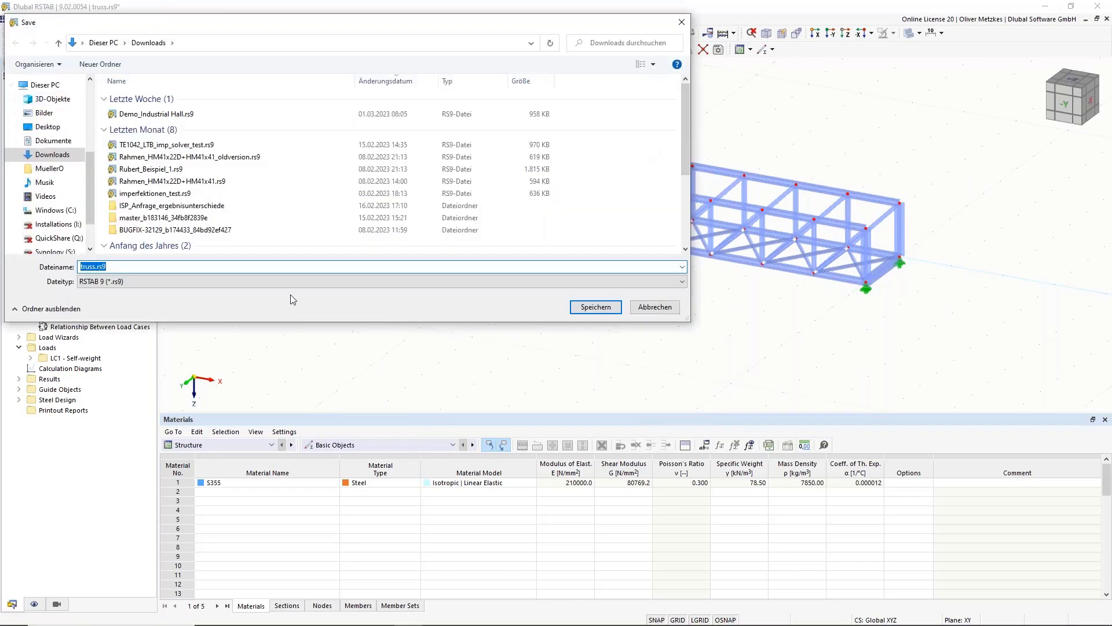
pyautogui.click(653, 307)
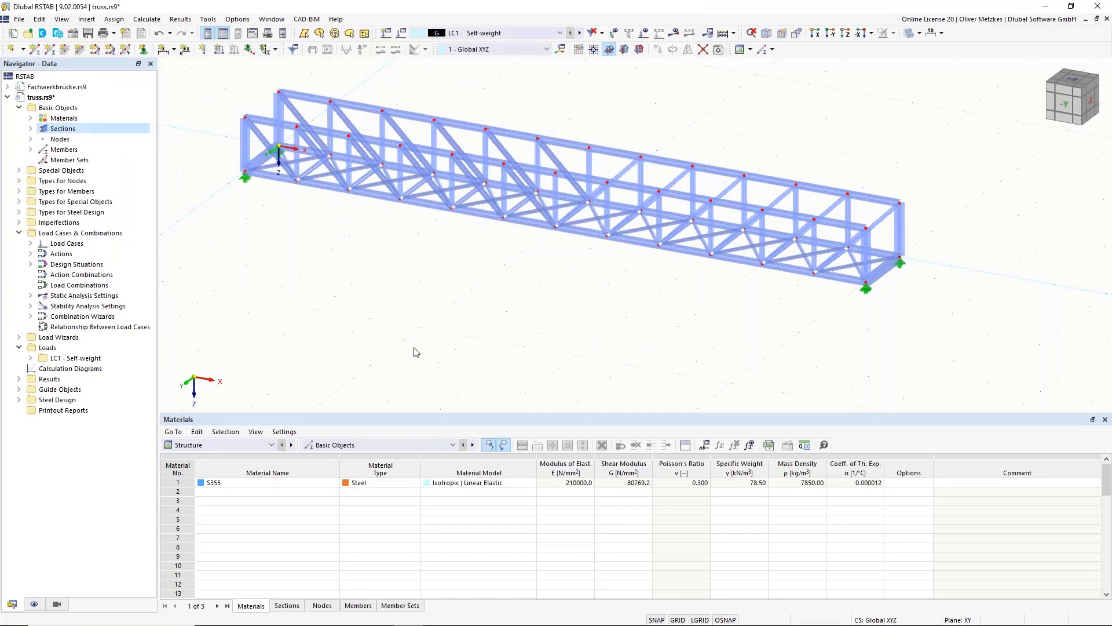
pyautogui.hotkey('ctrl', 's')
# Step: Add a load case named "cable left" with the action category Permanent/Imposed
pyautogui.click(404, 38)
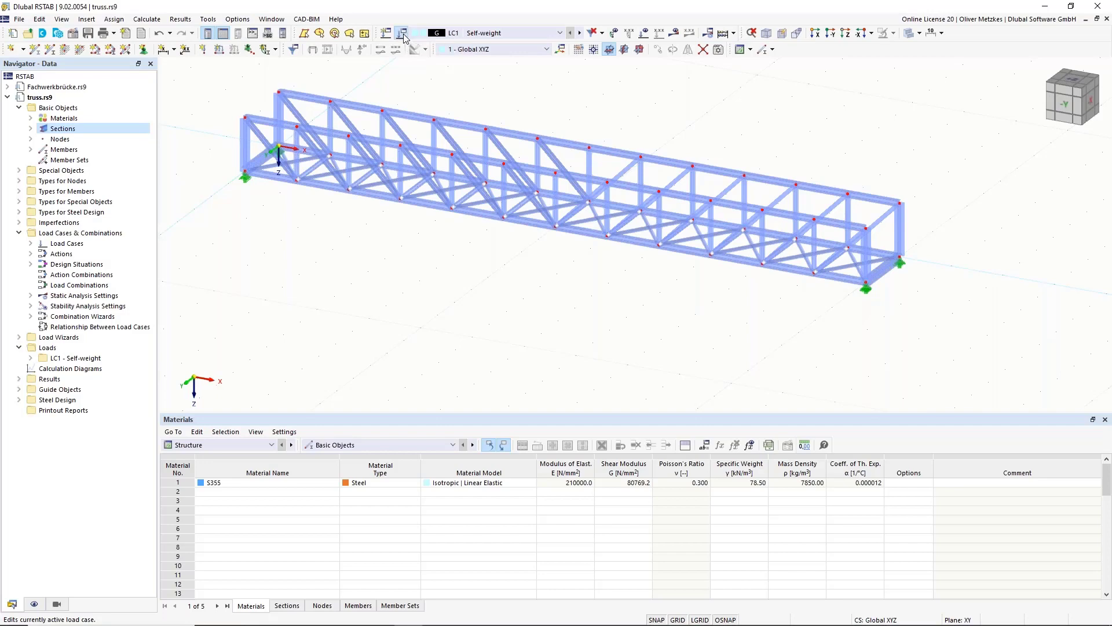
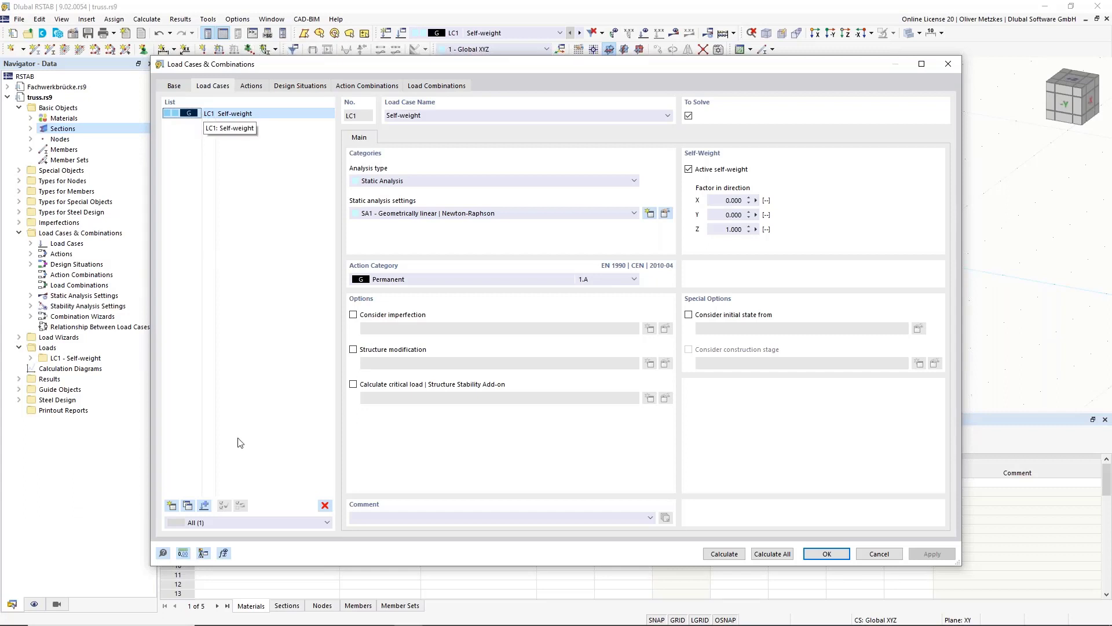
pyautogui.click(171, 505)
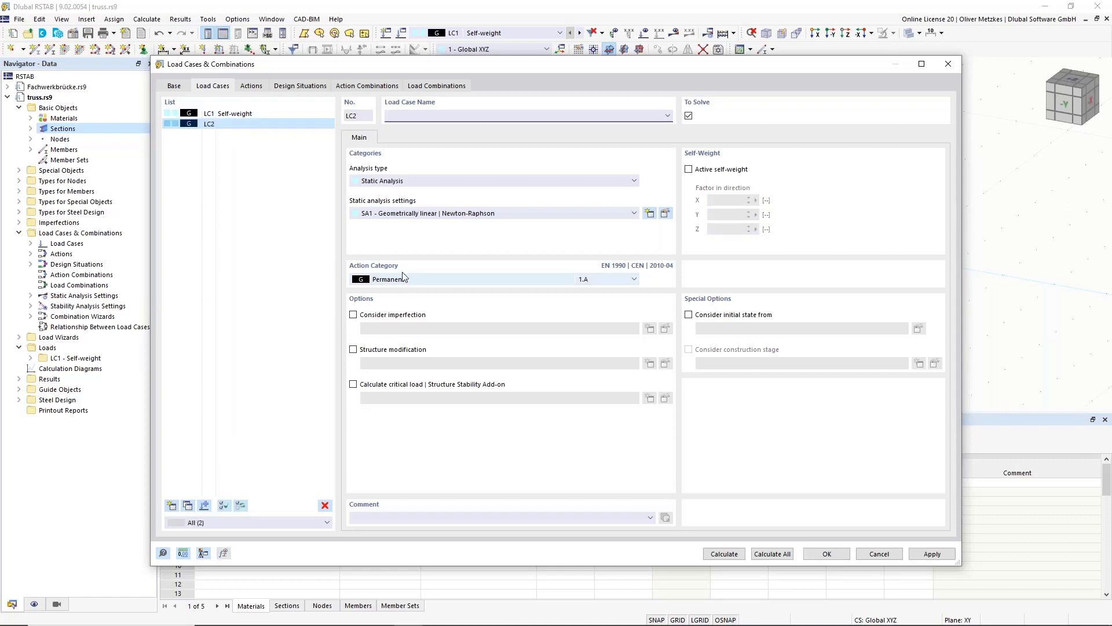
pyautogui.click(388, 281)
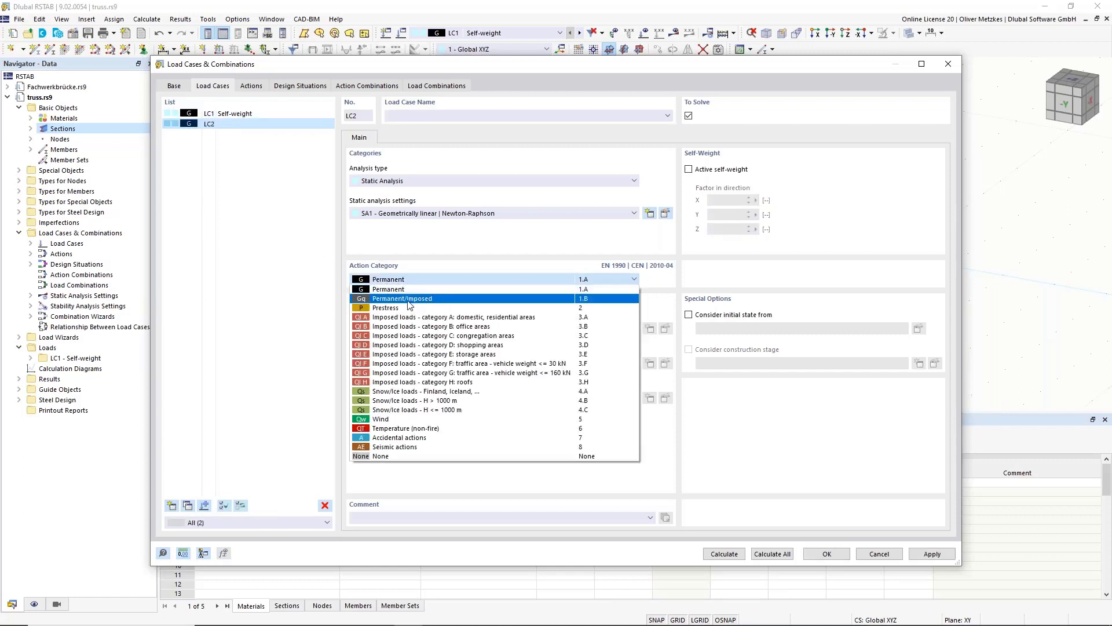
pyautogui.click(419, 301)
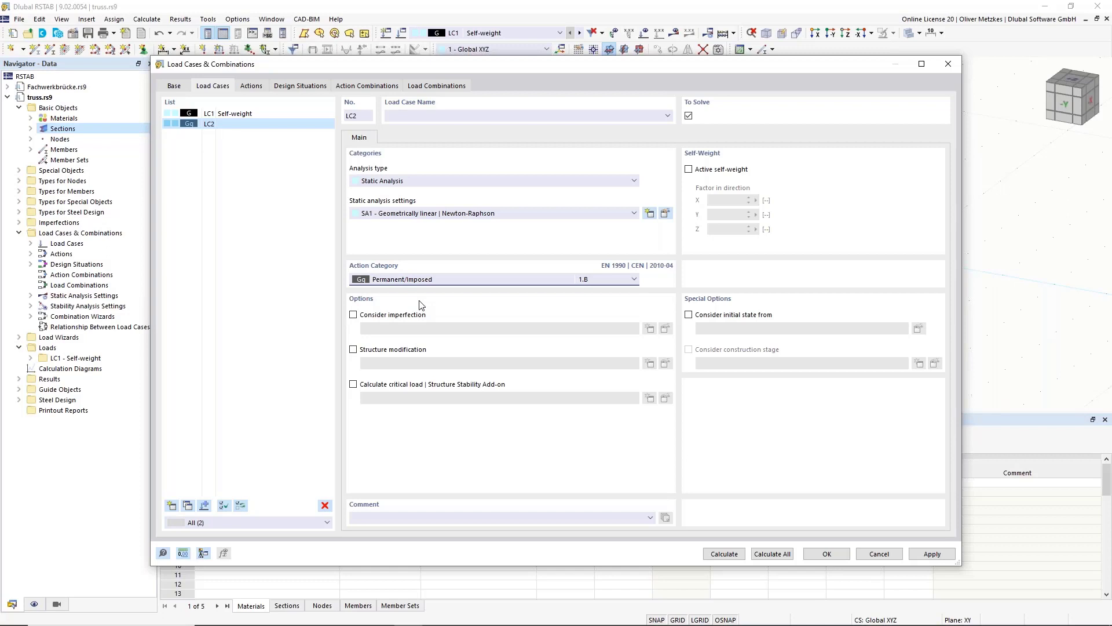
pyautogui.click(434, 115)
pyautogui.write('ca')
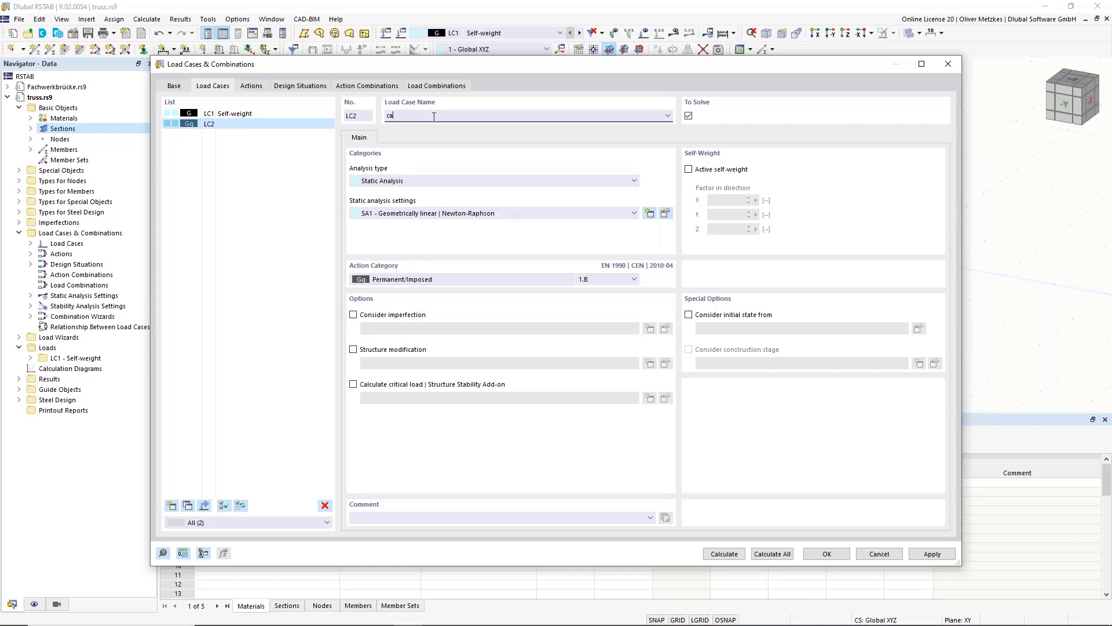
pyautogui.write('ble left')
pyautogui.click(243, 156)
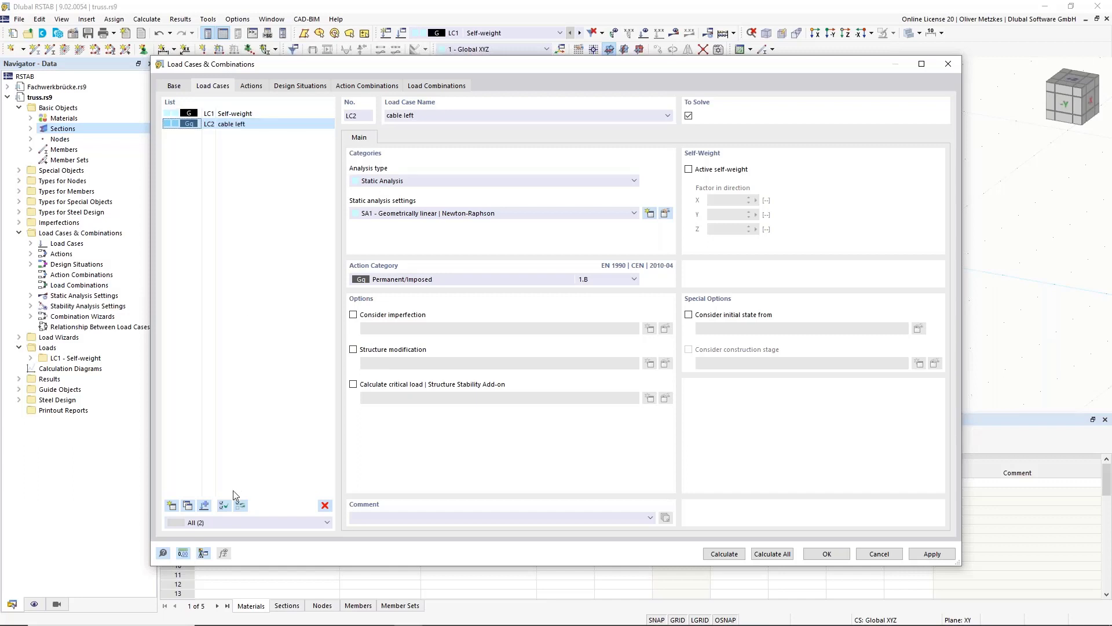
# Step: Copy the "cable left" load case and name the copy "cable right additionally"
pyautogui.click(187, 506)
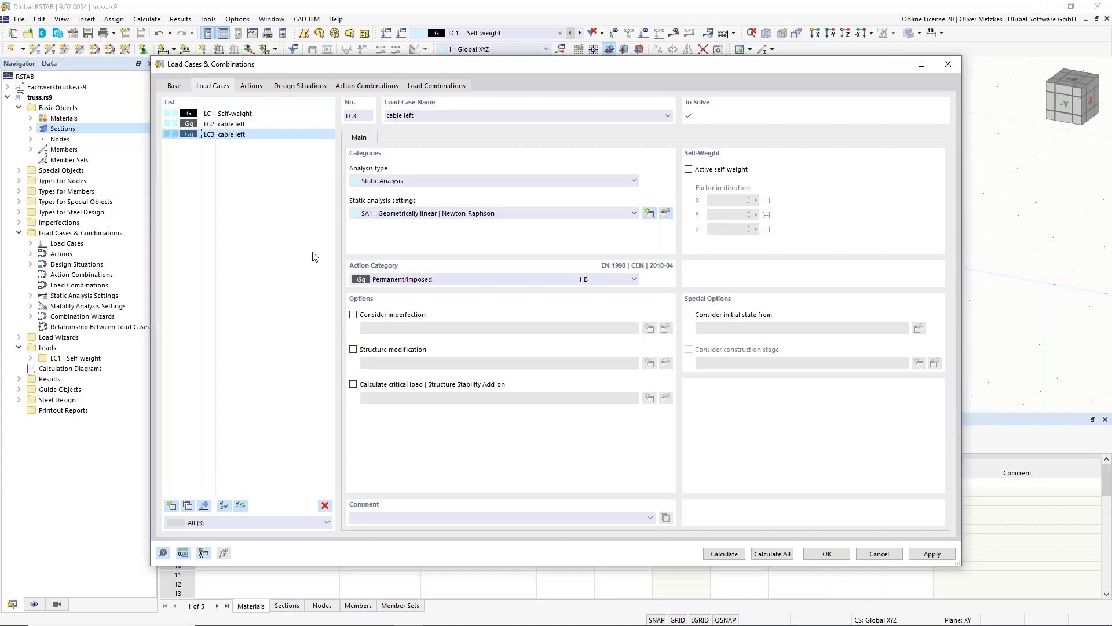
pyautogui.click(408, 116)
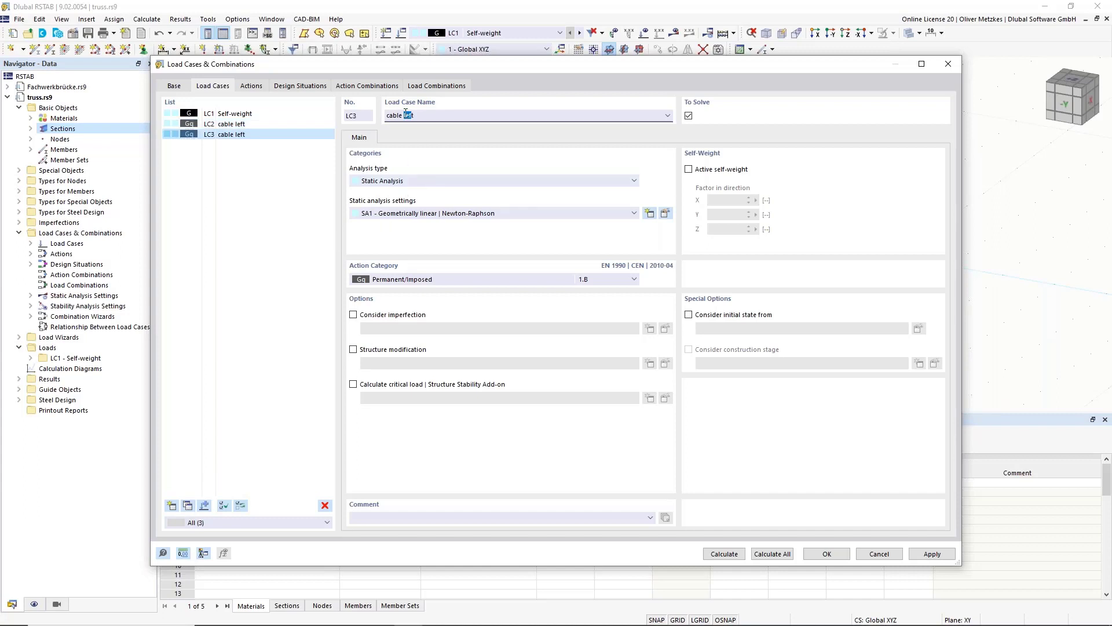
pyautogui.doubleClick(405, 116)
pyautogui.write('right additionally')
pyautogui.click(288, 125)
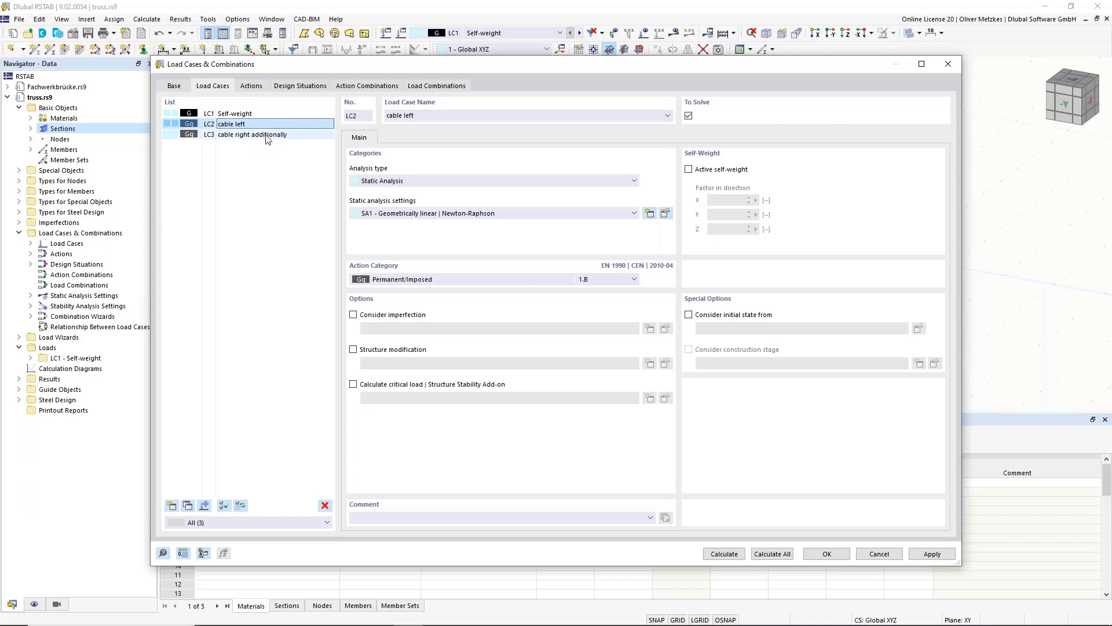
# Step: Add a load case named "walkway" with the action category Imposed loads - category F: traffic area - vehicle weight <= 30 kN
pyautogui.click(172, 506)
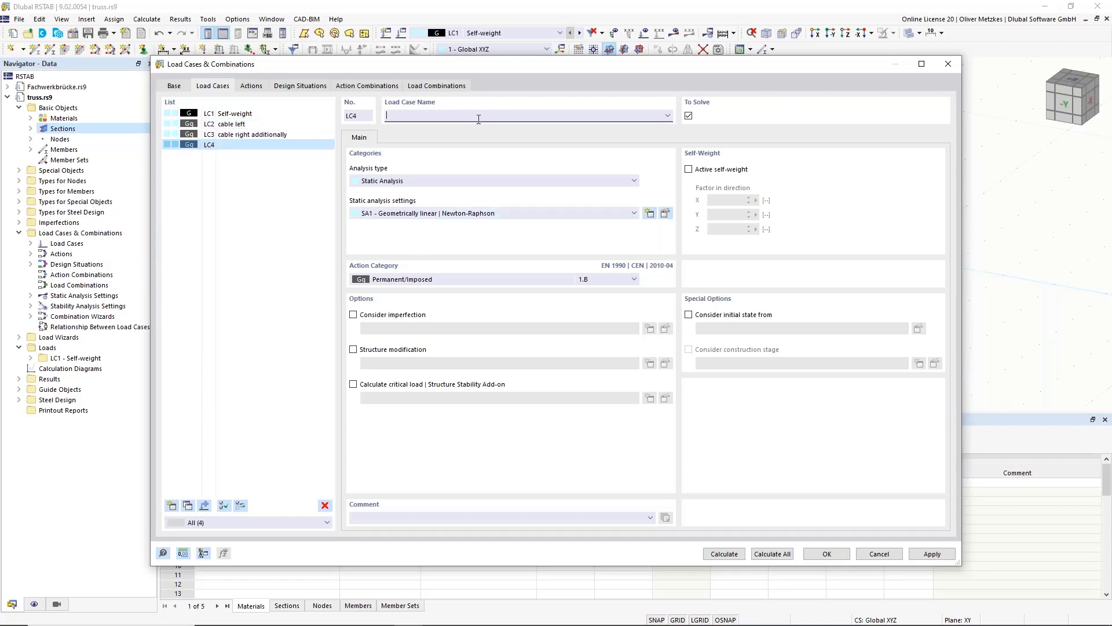
pyautogui.write('woalkway')
pyautogui.press('BackSpace')
pyautogui.click(454, 280)
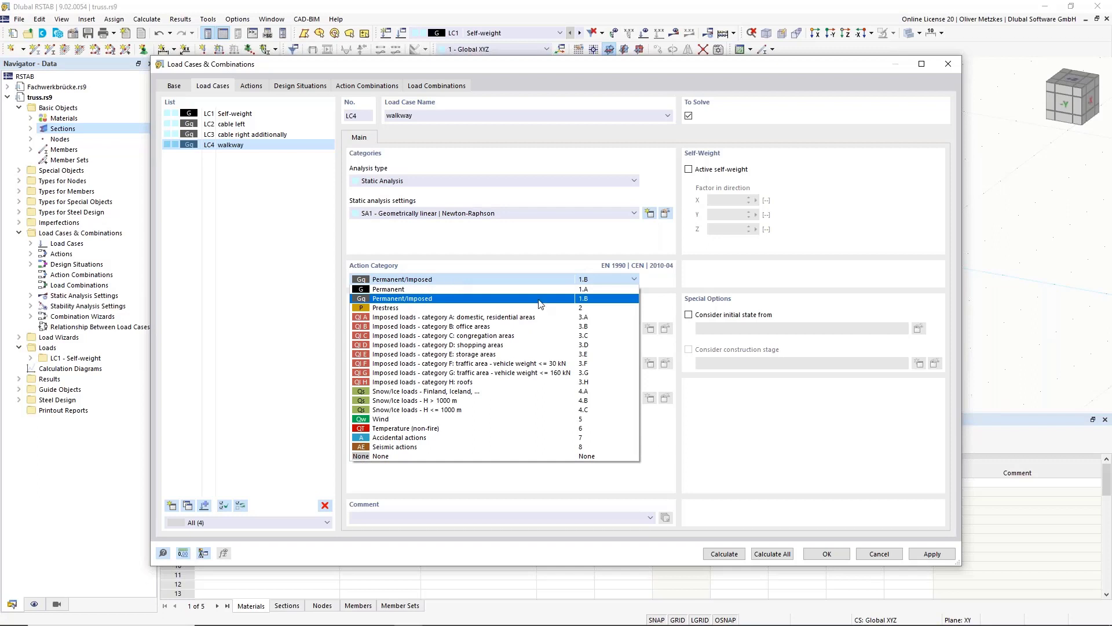
pyautogui.click(456, 364)
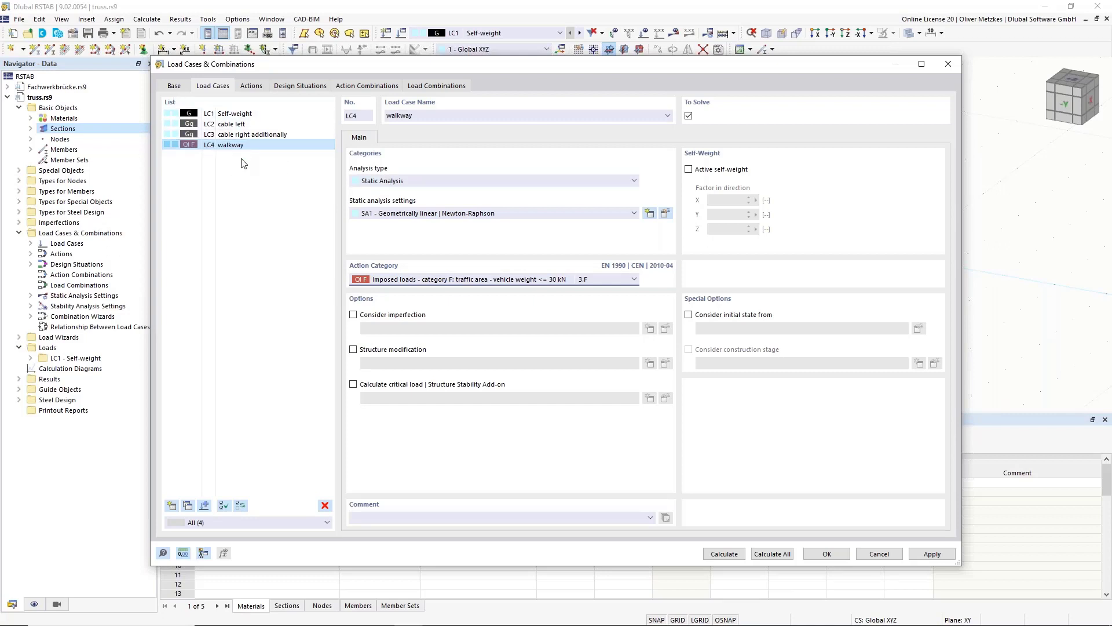
# Step: Add a load case named "Wind in +Y" with the action category Wind
pyautogui.click(182, 505)
pyautogui.click(458, 281)
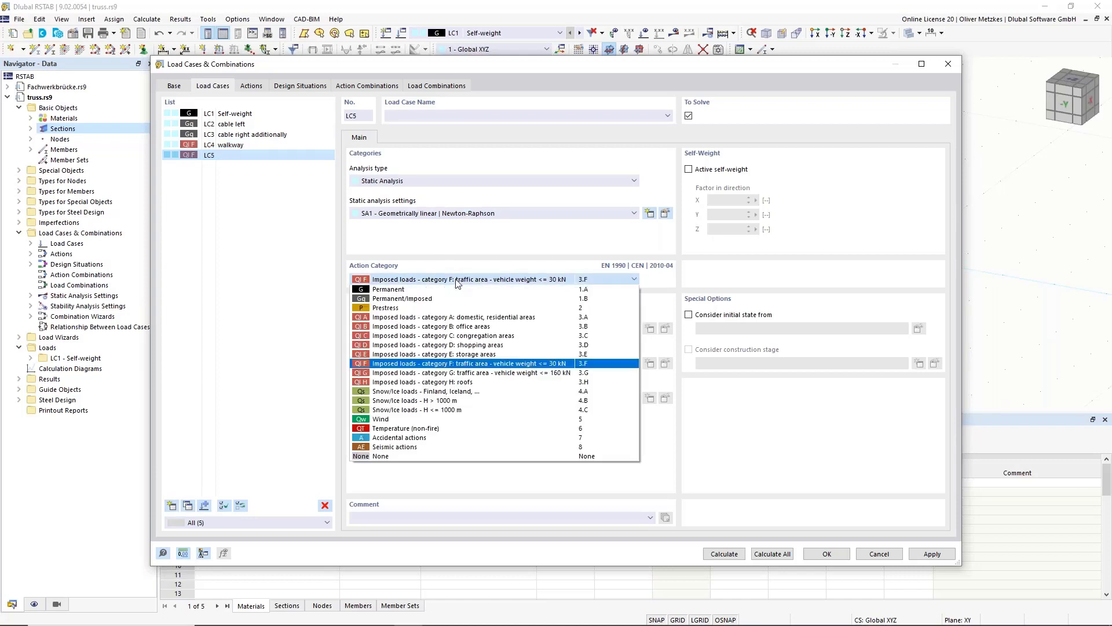
pyautogui.click(402, 420)
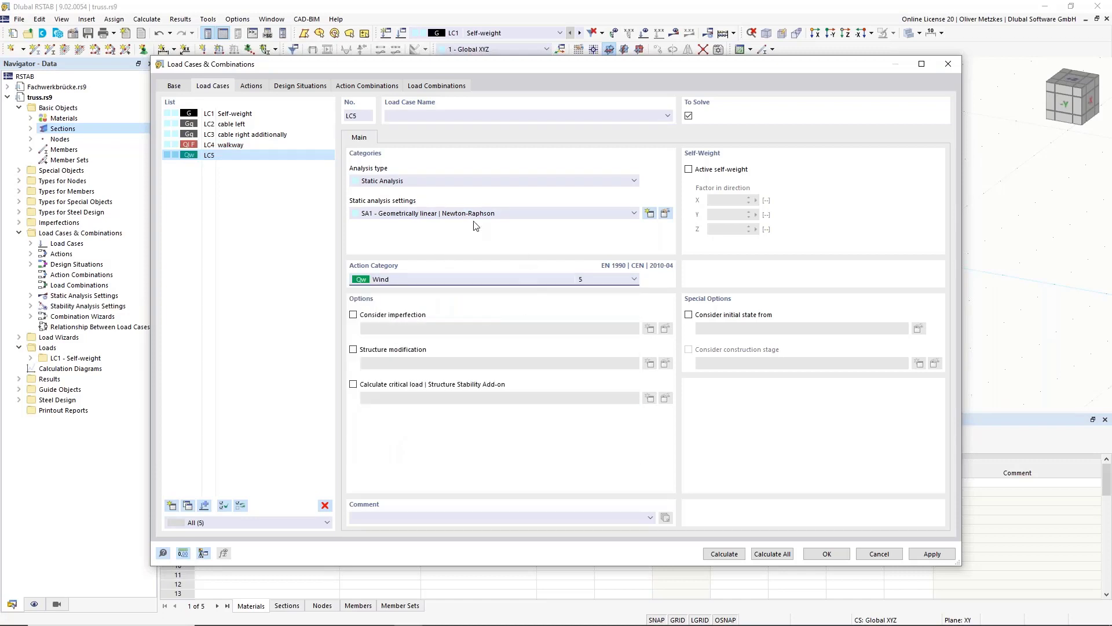
pyautogui.click(479, 123)
pyautogui.write('Wind')
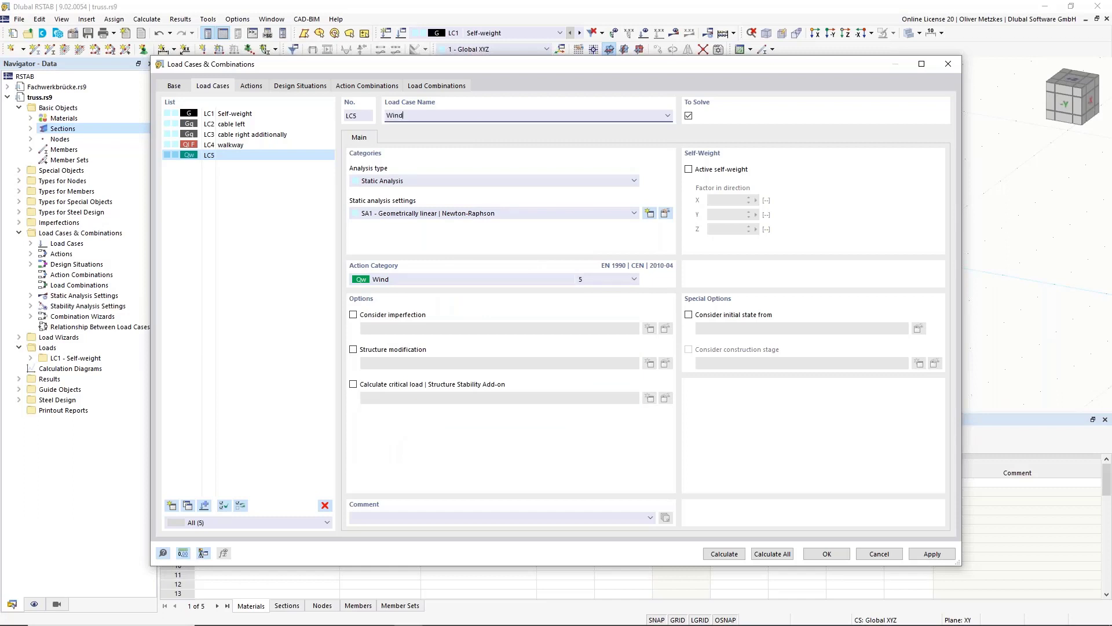
pyautogui.write(' in +Y')
# Step: Copy the "Wind in +Y" load case and name the copy "Wind in -Y"
pyautogui.click(188, 505)
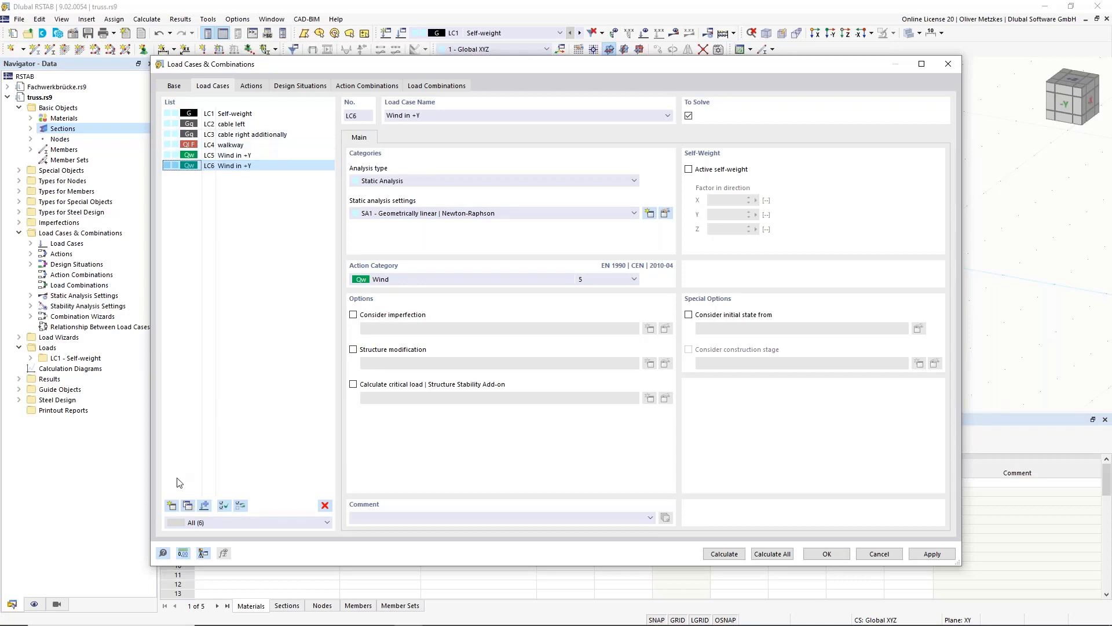
pyautogui.click(416, 115)
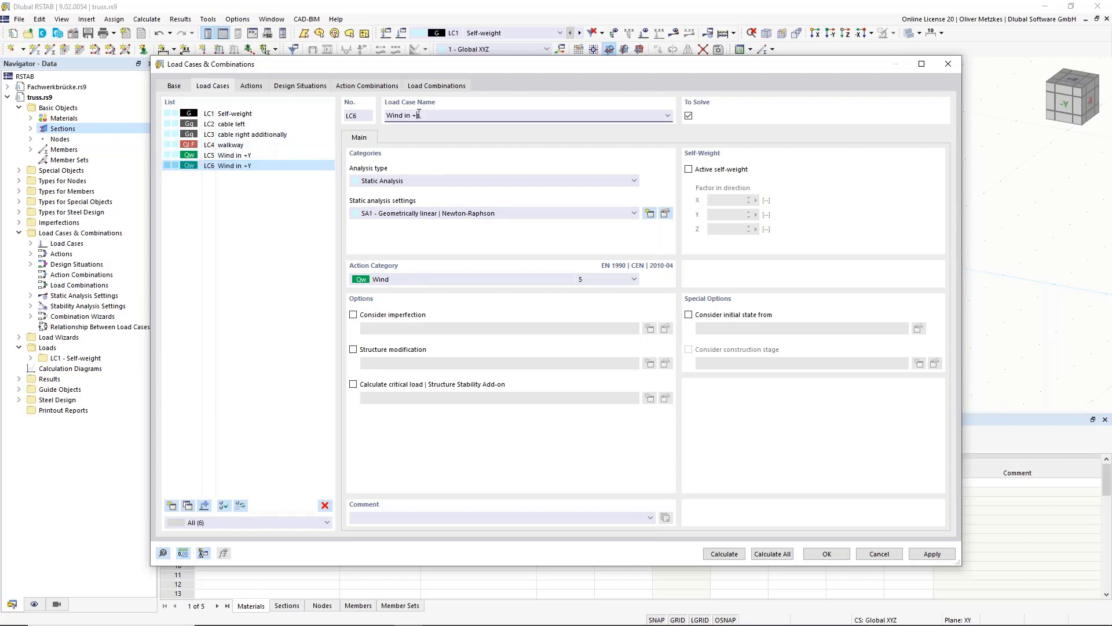
pyautogui.press('BackSpace')
pyautogui.write('-')
pyautogui.click(272, 154)
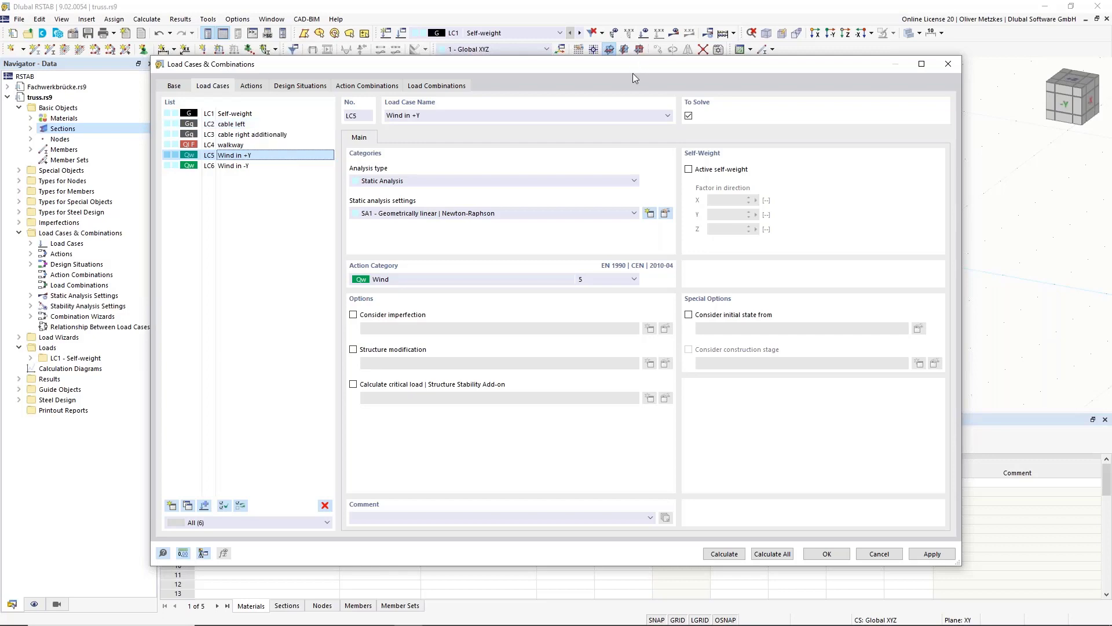
# Step: Check the bridge model behind the load case settings, then review the combination standard settings and the list of actions
pyautogui.moveTo(632, 73); pyautogui.dragTo(557, 380)
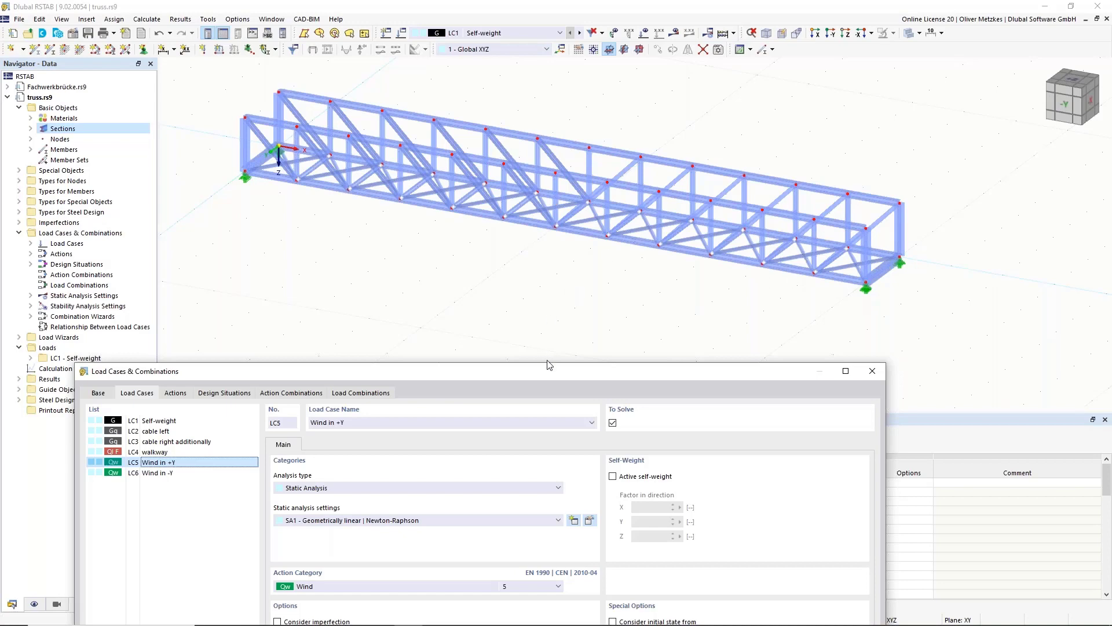
pyautogui.moveTo(549, 365); pyautogui.dragTo(738, 108)
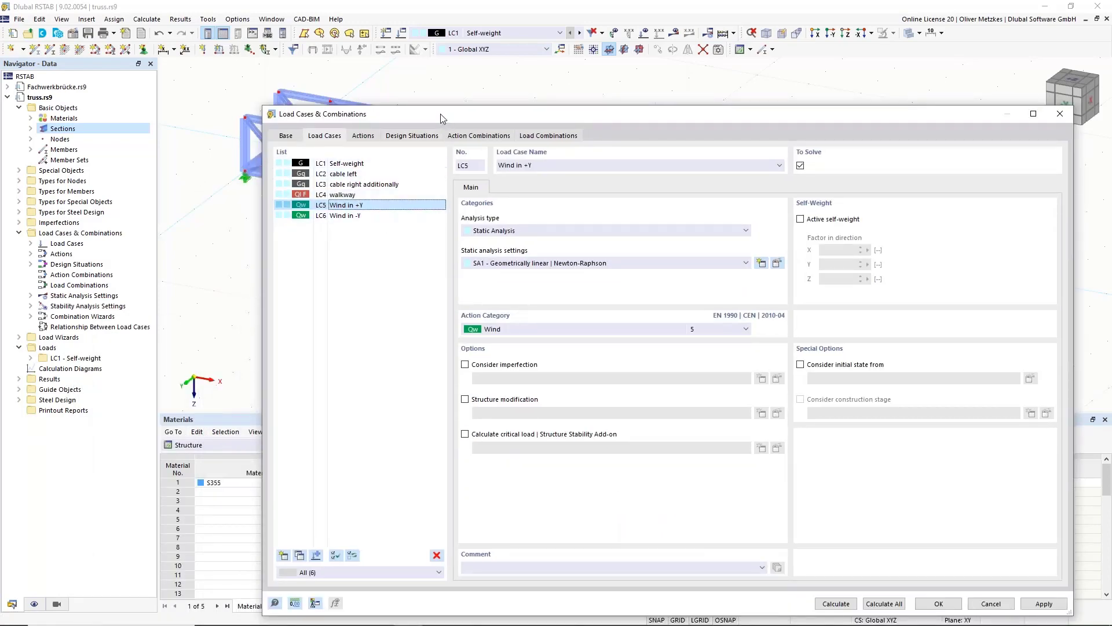
pyautogui.moveTo(440, 114); pyautogui.dragTo(413, 85)
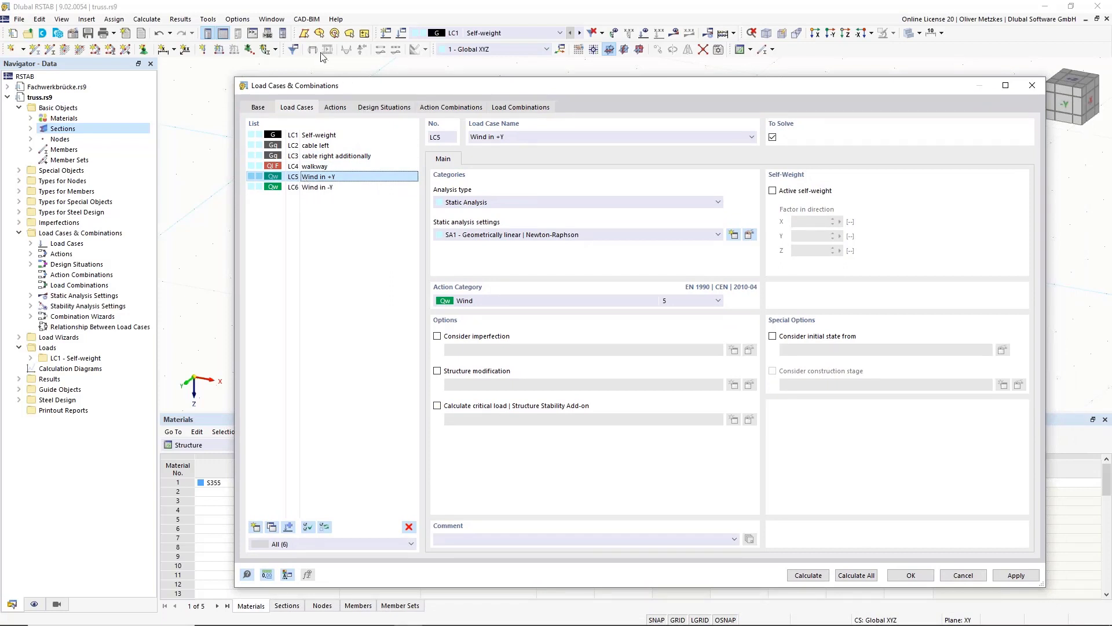
pyautogui.click(260, 109)
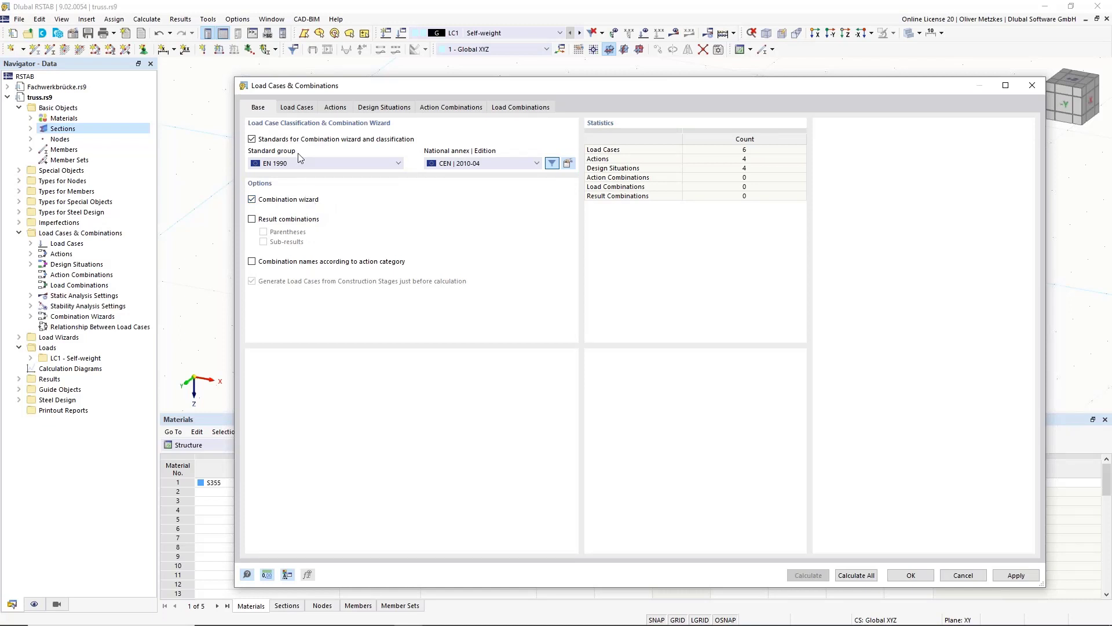
pyautogui.click(307, 113)
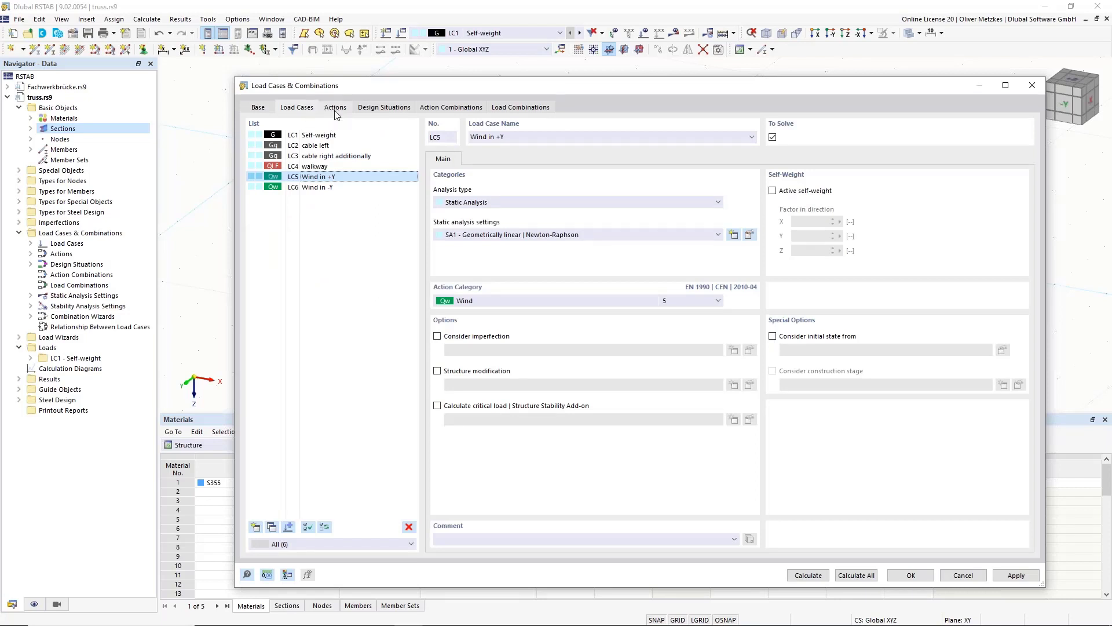
pyautogui.click(328, 112)
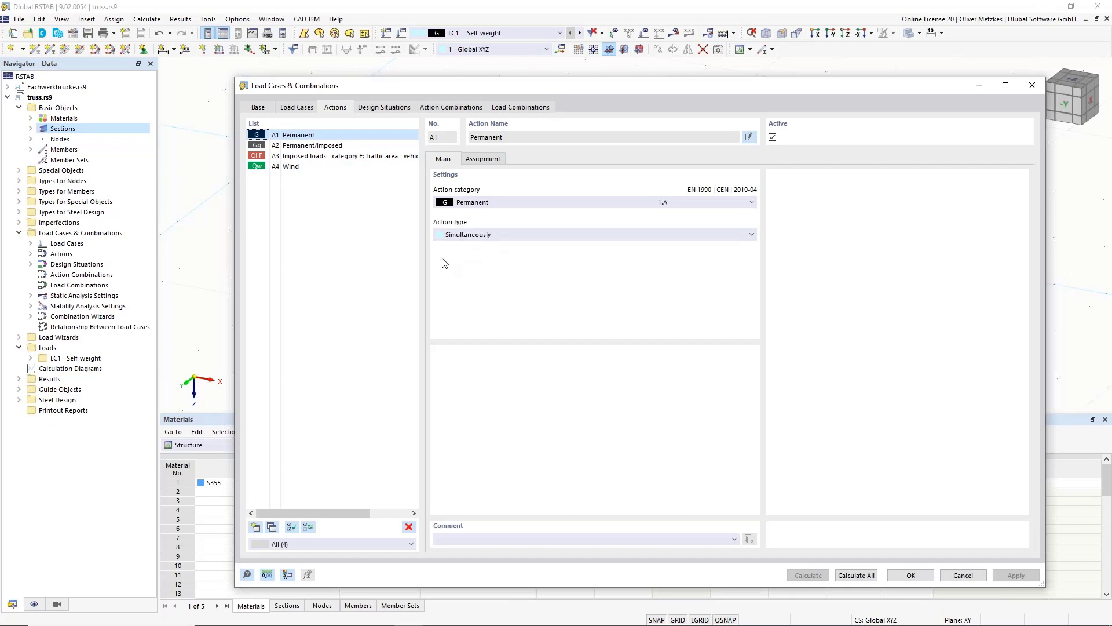
# Step: Review the Permanent/Imposed and Wind actions, then check the combination rule of the ULS (STR/GEO) design situation
pyautogui.click(317, 150)
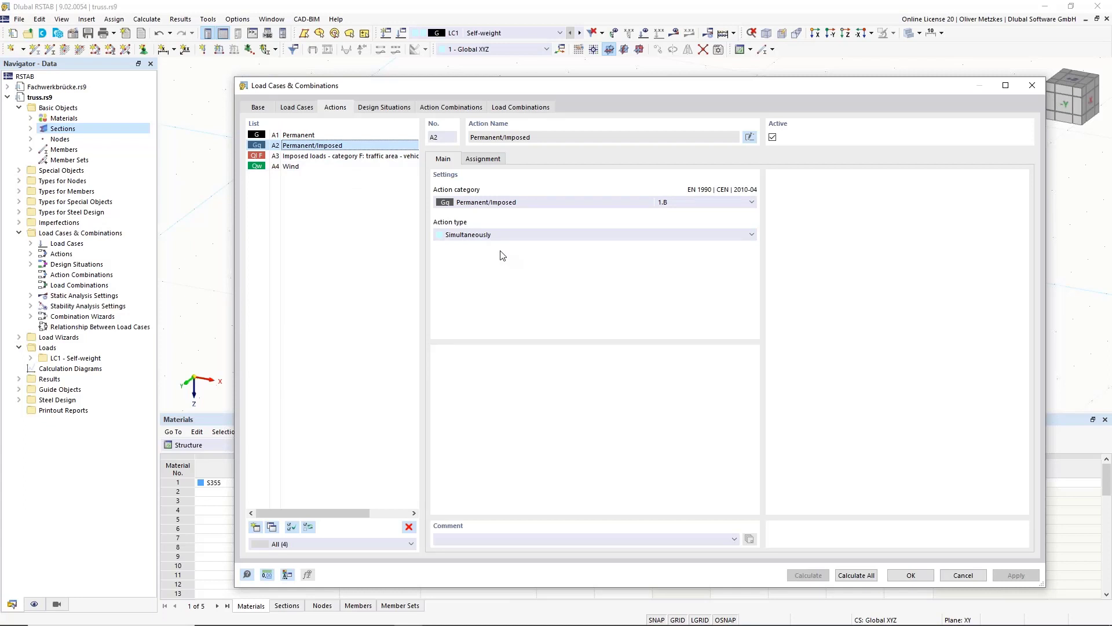
pyautogui.click(325, 166)
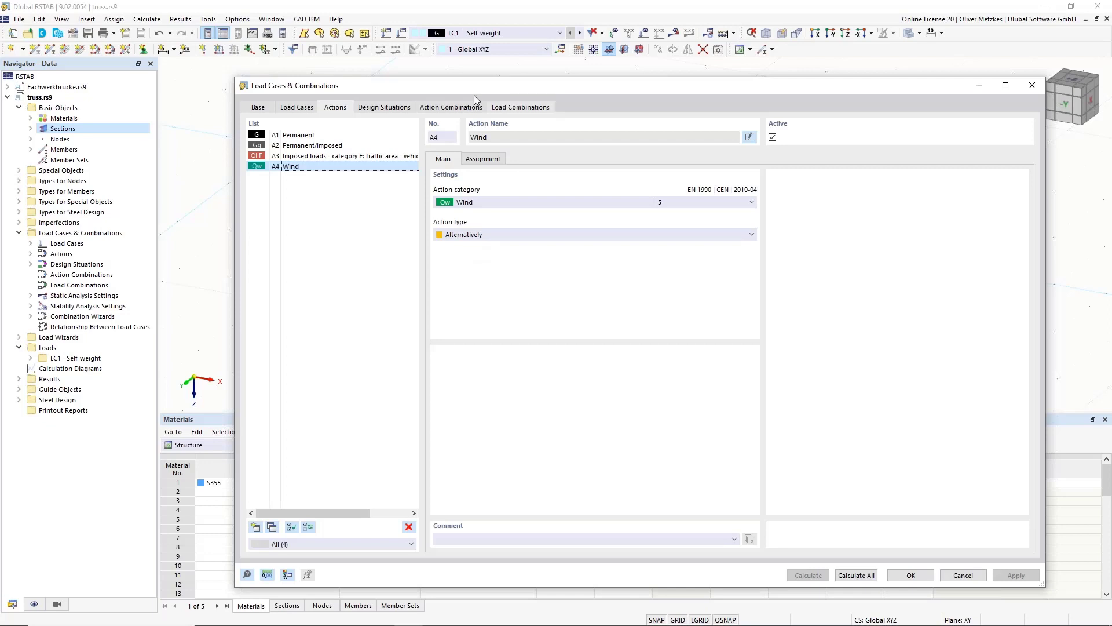
pyautogui.click(385, 107)
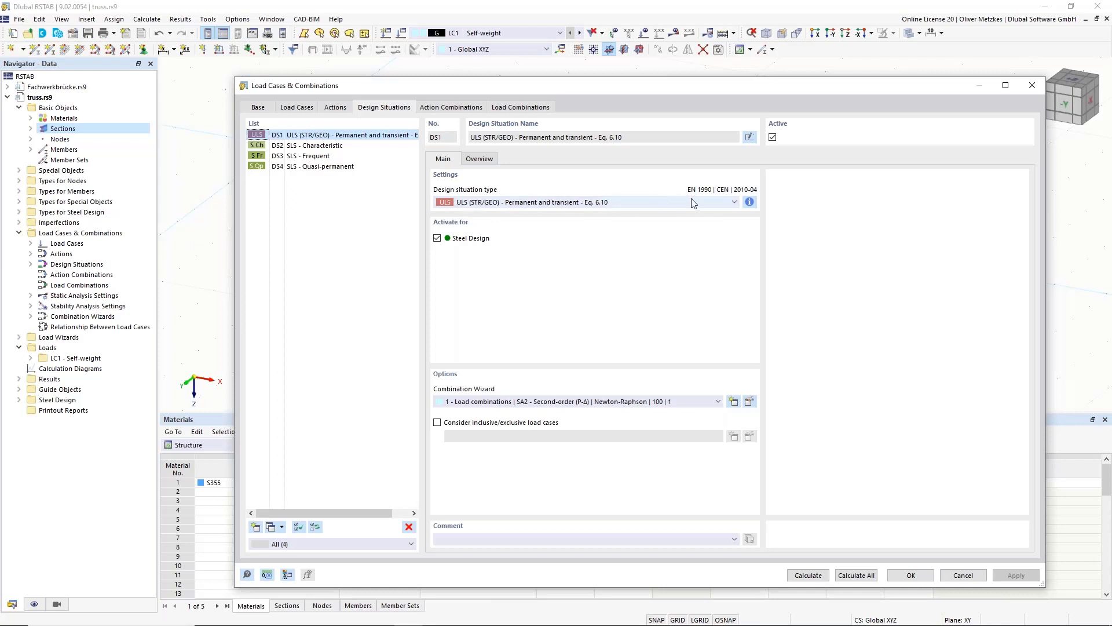
pyautogui.click(749, 202)
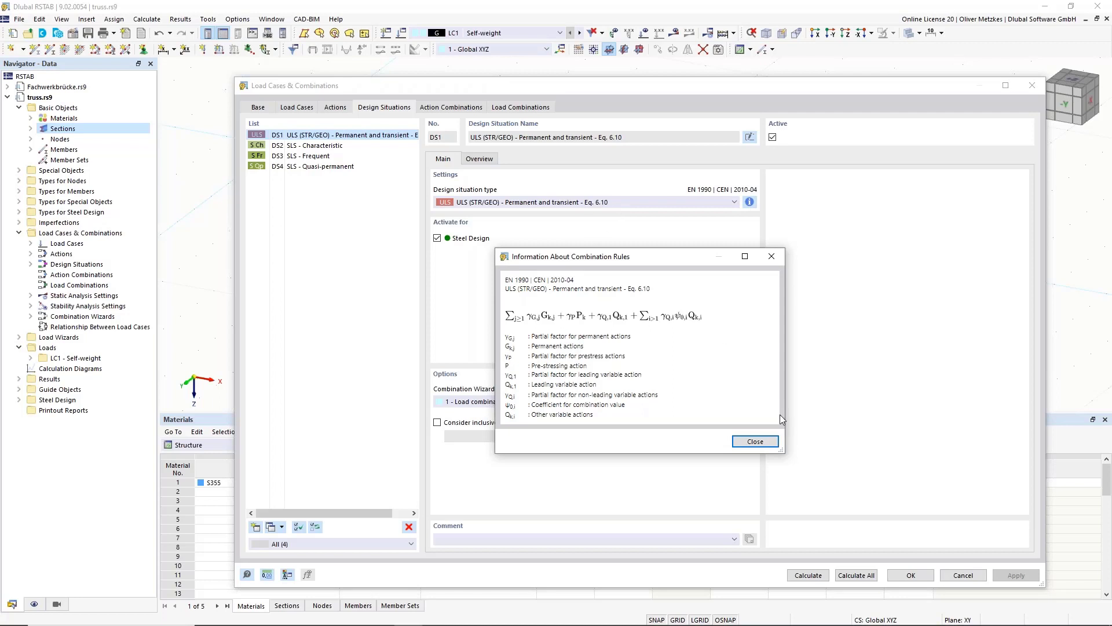
pyautogui.click(755, 441)
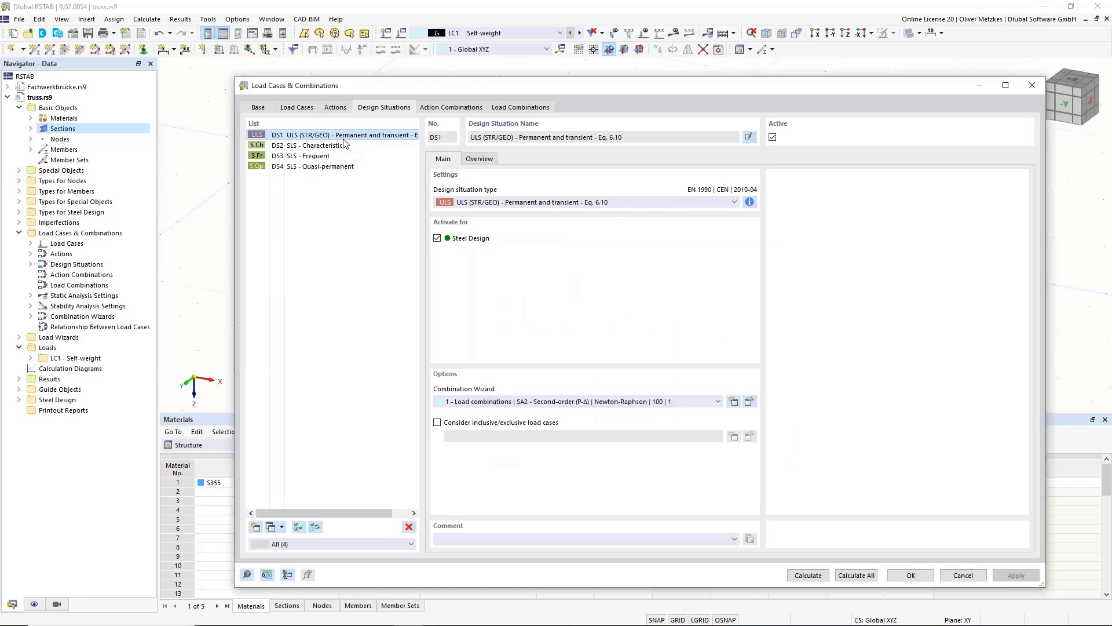
# Step: Delete the SLS - Frequent and SLS - Quasi-permanent design situations
pyautogui.click(305, 147)
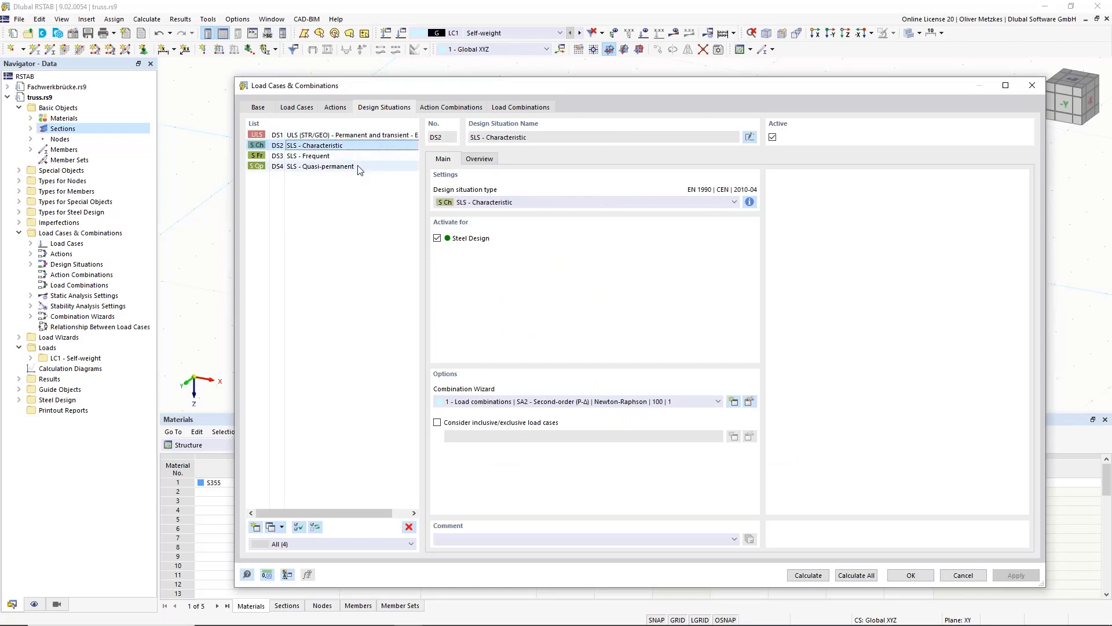
pyautogui.click(342, 156)
pyautogui.keyDown('shift'); pyautogui.click(332, 166); pyautogui.keyUp('shift')
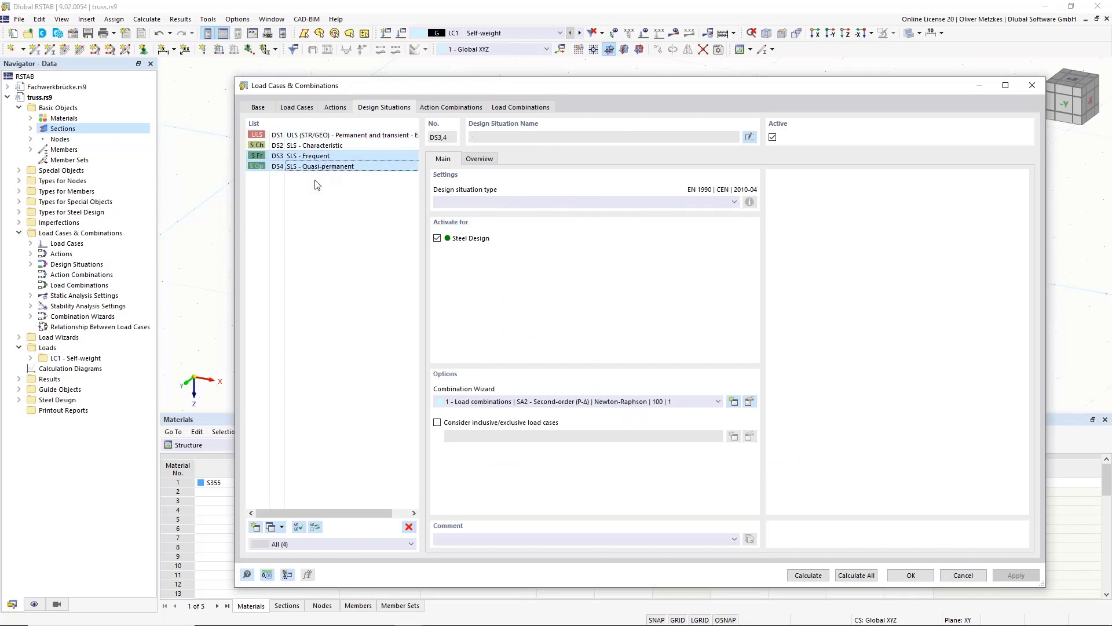
pyautogui.click(409, 527)
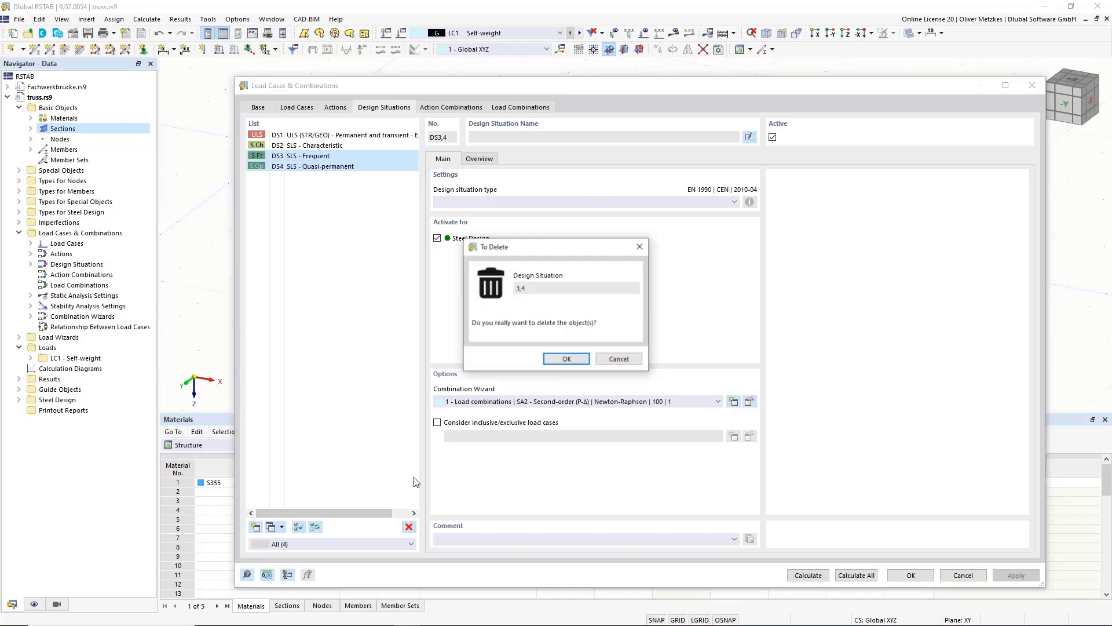
pyautogui.click(567, 358)
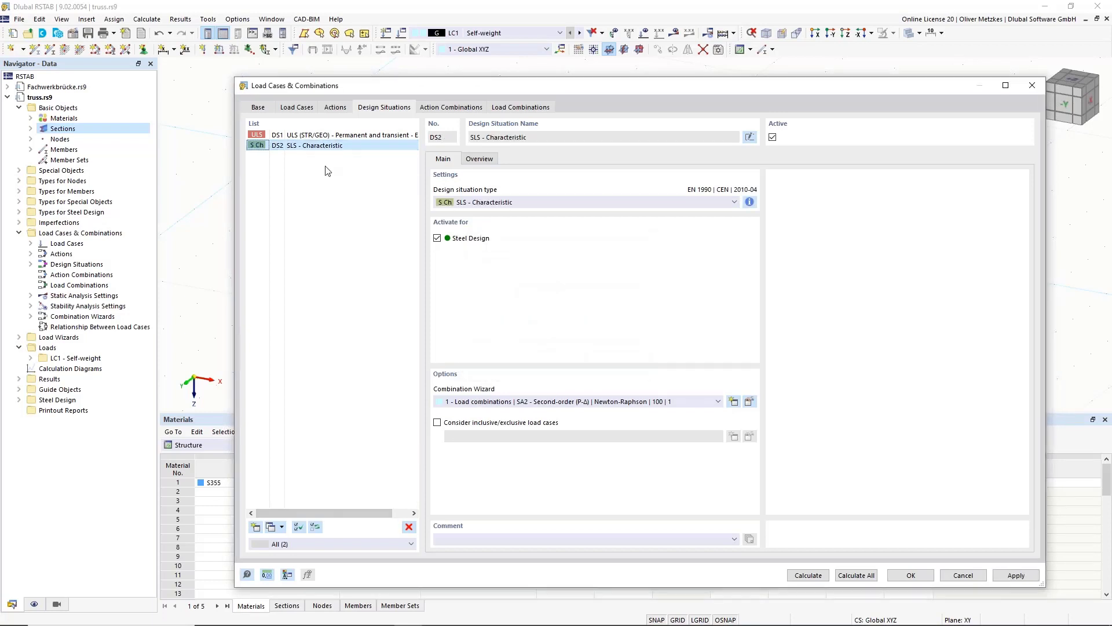
# Step: Enable inclusive/exclusive load cases for the ULS (STR/GEO) design situation and start a new relationship between load cases
pyautogui.click(337, 135)
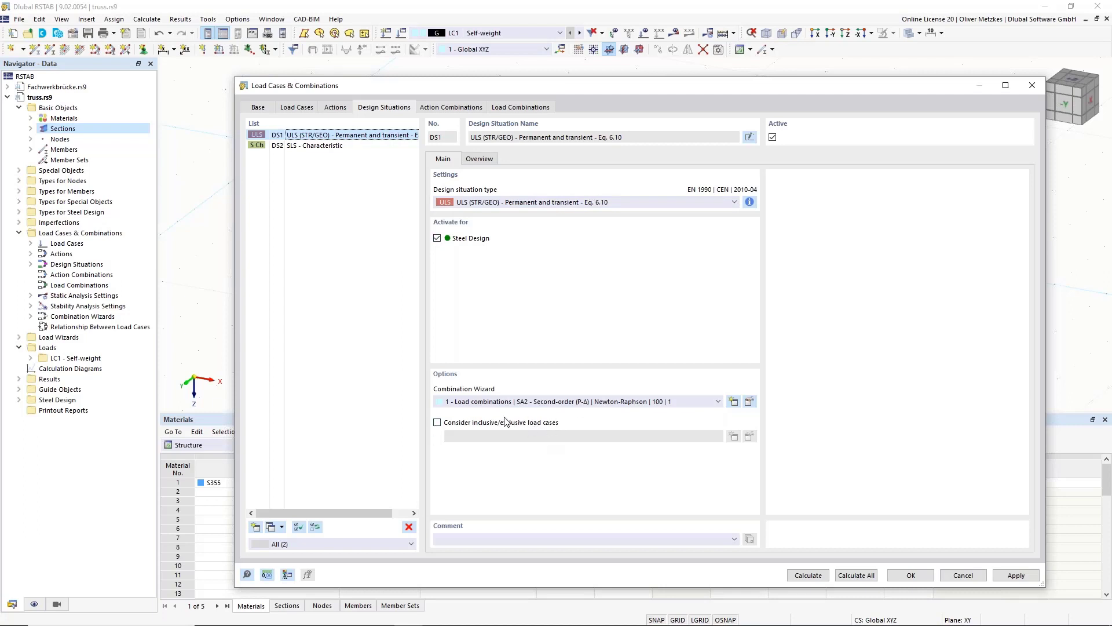
pyautogui.click(475, 423)
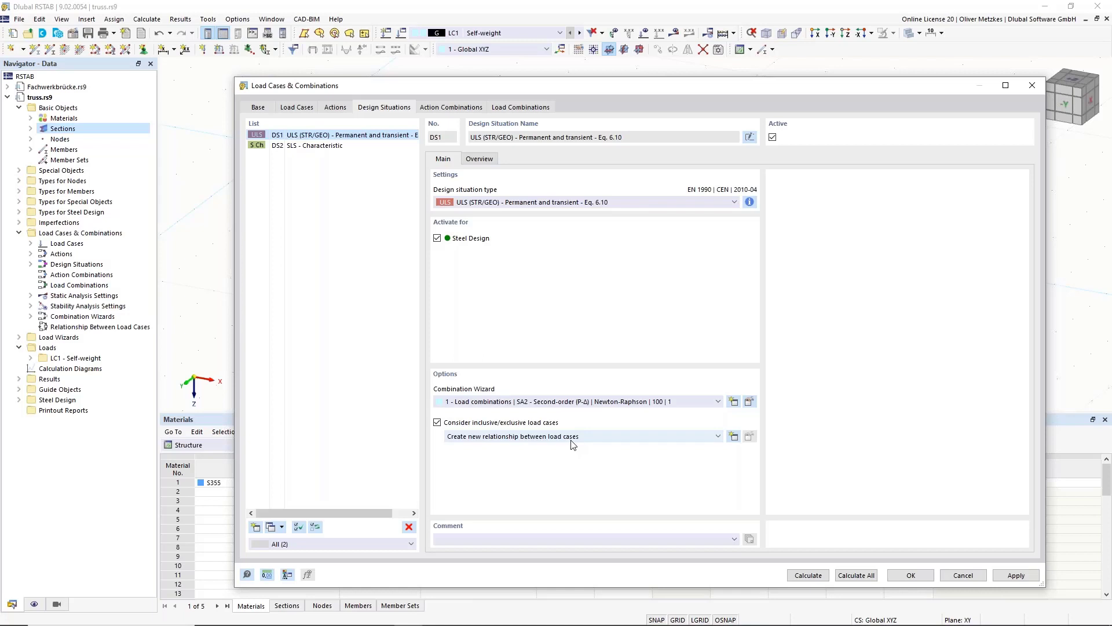
pyautogui.click(736, 437)
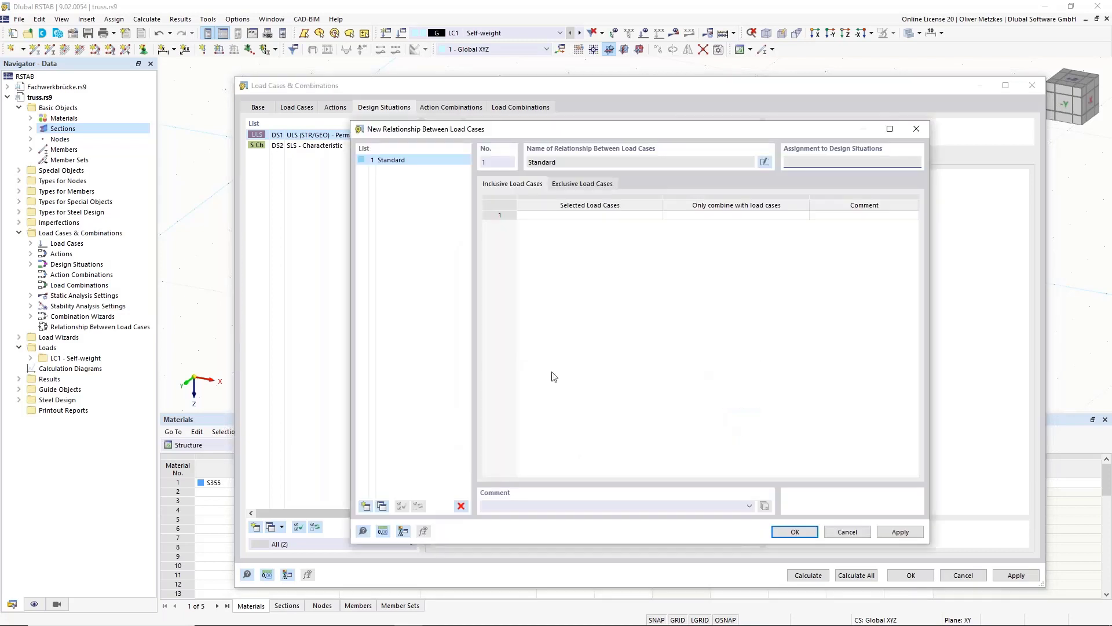
# Step: Define an inclusive rule so that LC3, the additional right cable, combines only with LC2, the left cable
pyautogui.click(585, 218)
pyautogui.click(586, 218)
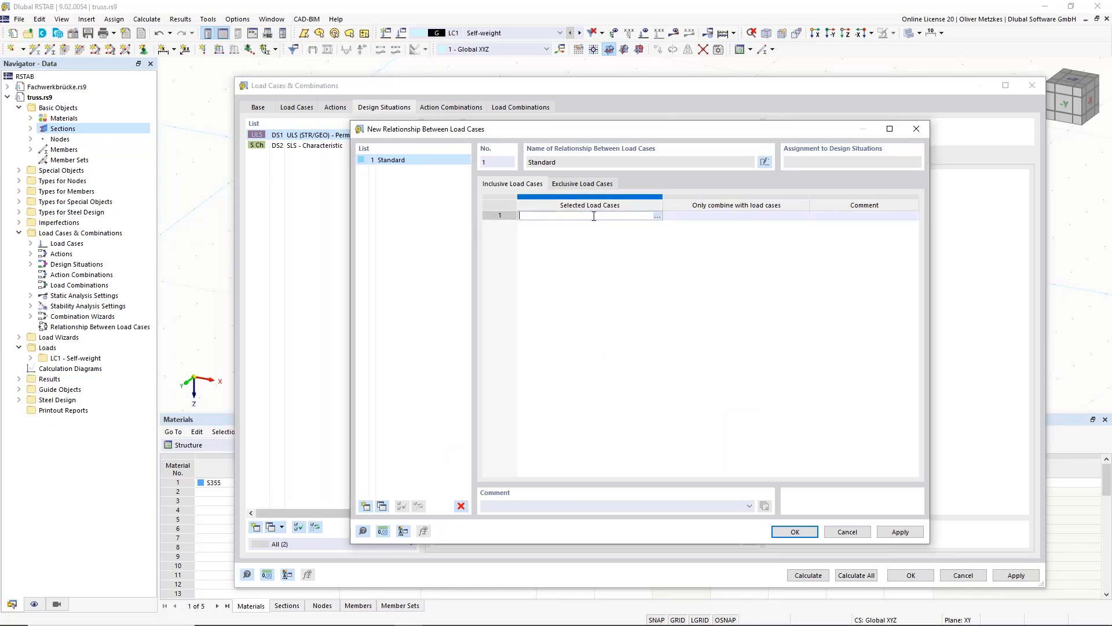
pyautogui.click(659, 216)
pyautogui.doubleClick(502, 209)
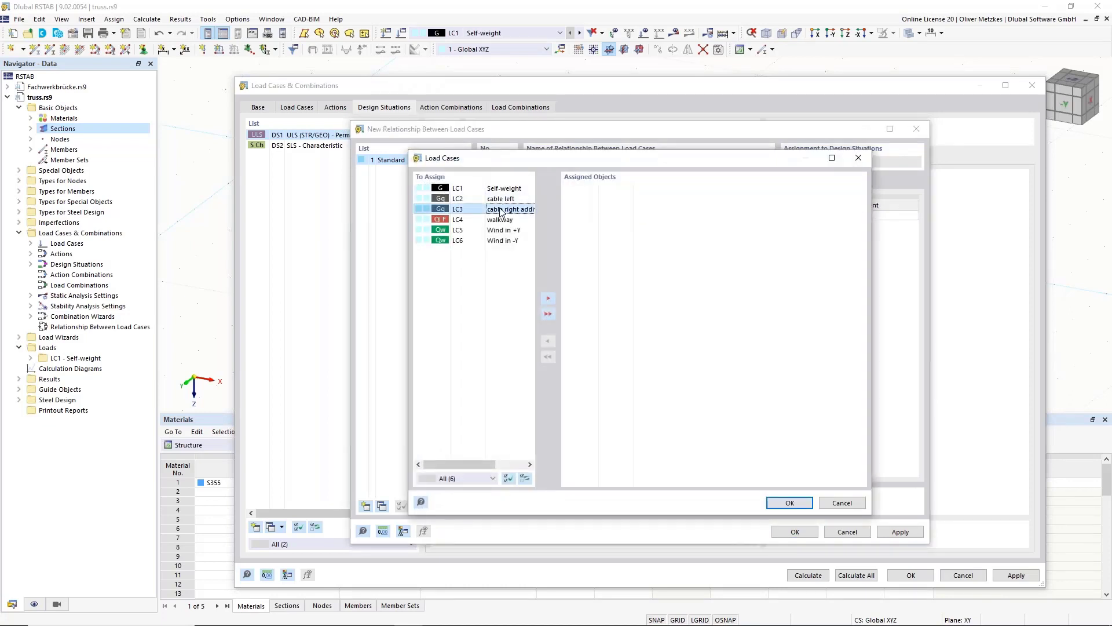
pyautogui.click(809, 502)
pyautogui.click(753, 216)
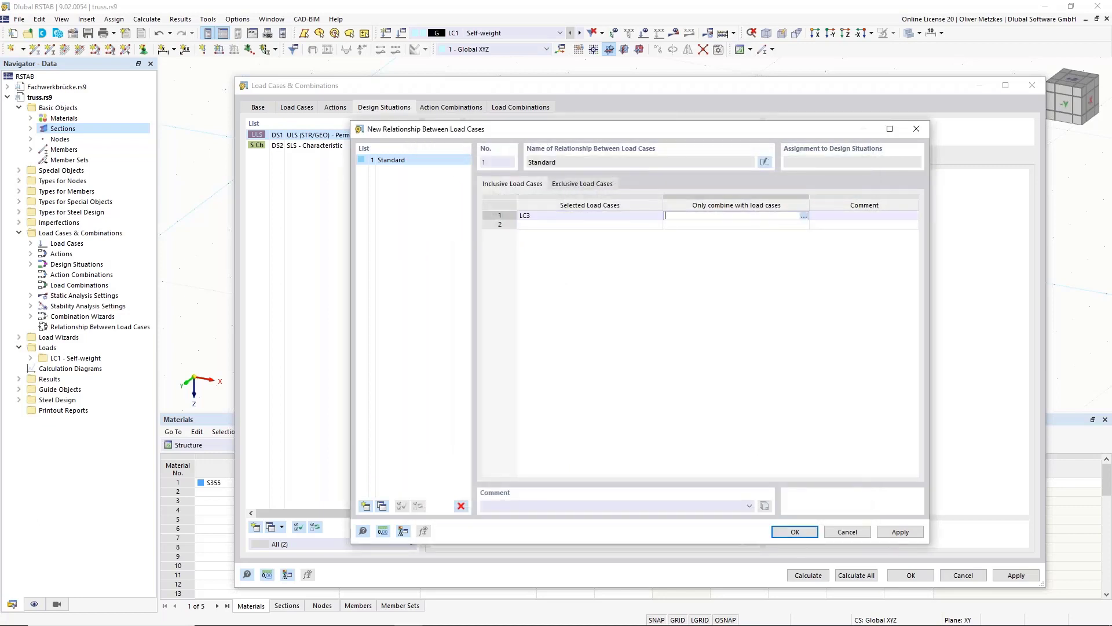
pyautogui.click(803, 215)
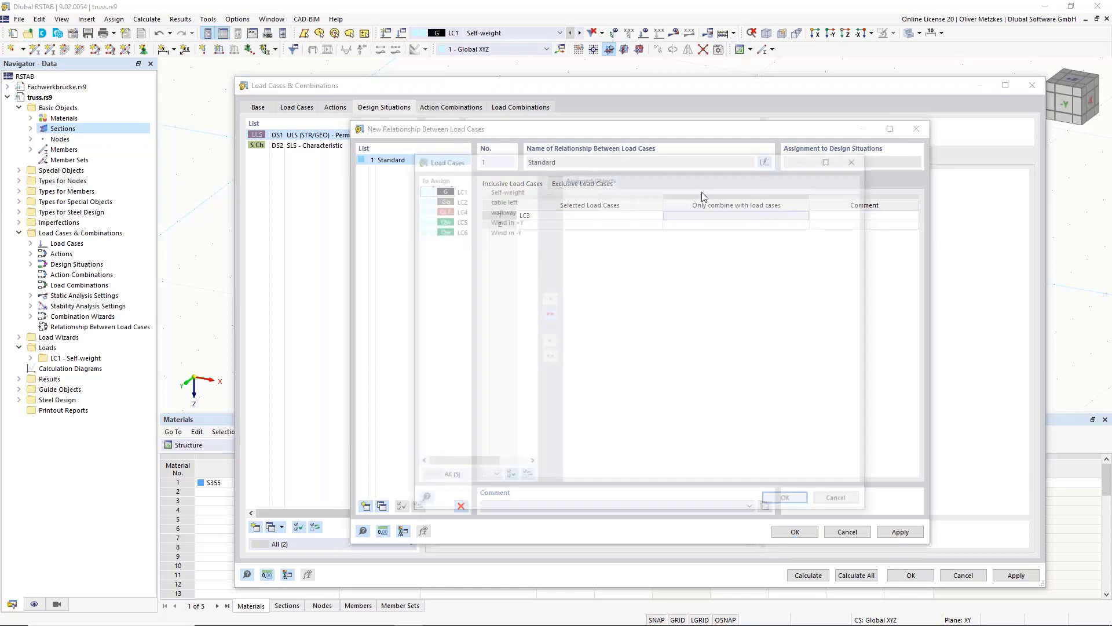
pyautogui.doubleClick(500, 198)
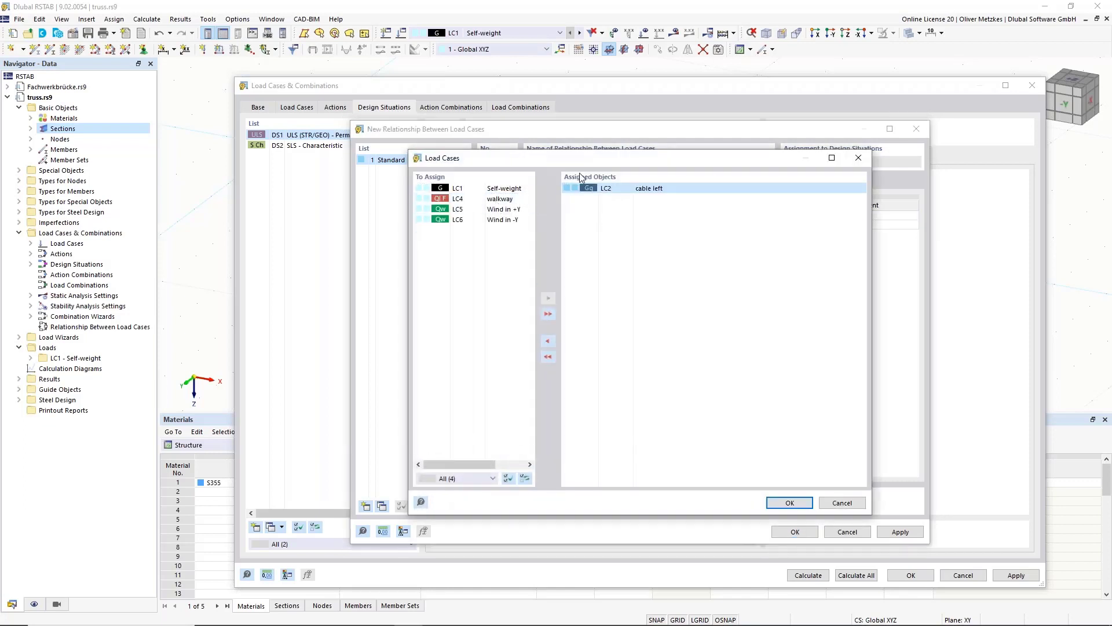
pyautogui.click(779, 503)
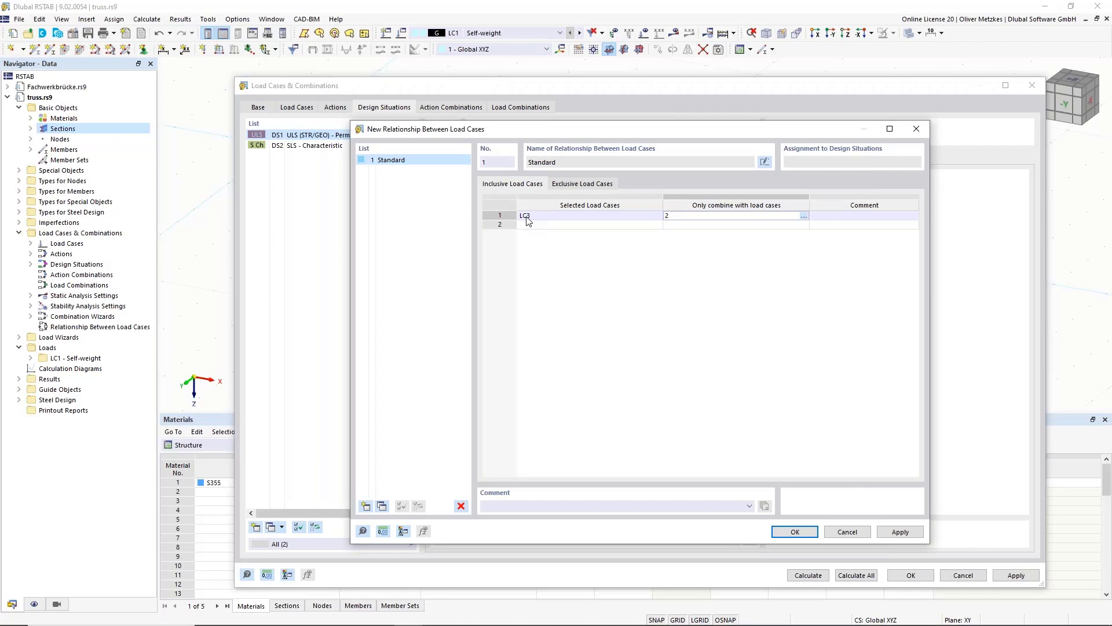
pyautogui.click(588, 225)
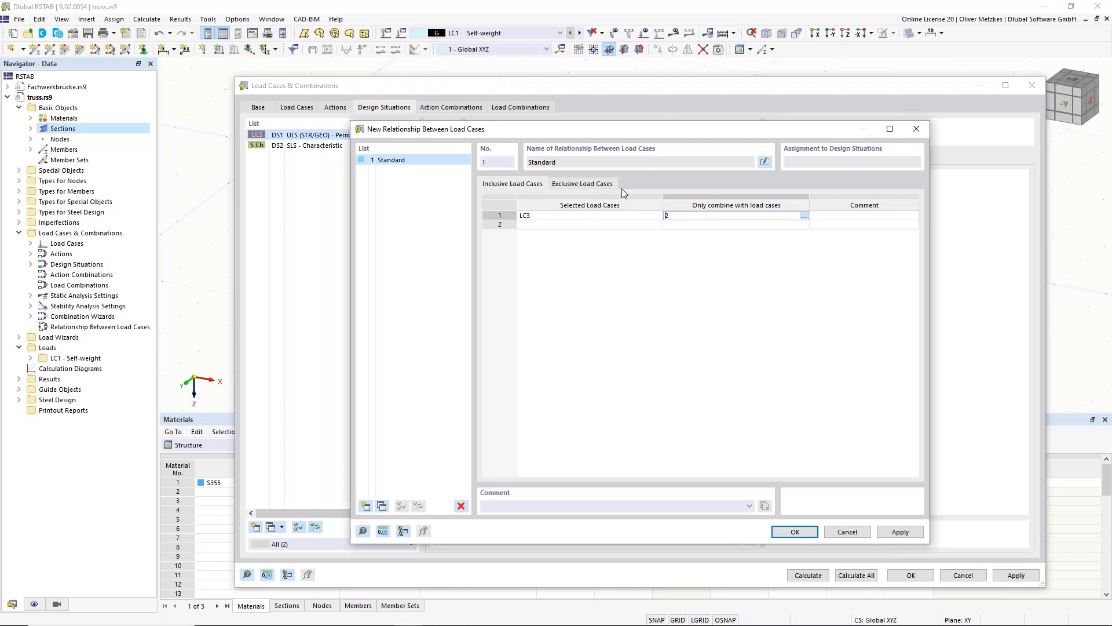
# Step: Define an exclusive rule so that the walkway load case LC4 does not combine with LC3, and accept the relationship
pyautogui.click(573, 184)
pyautogui.click(636, 216)
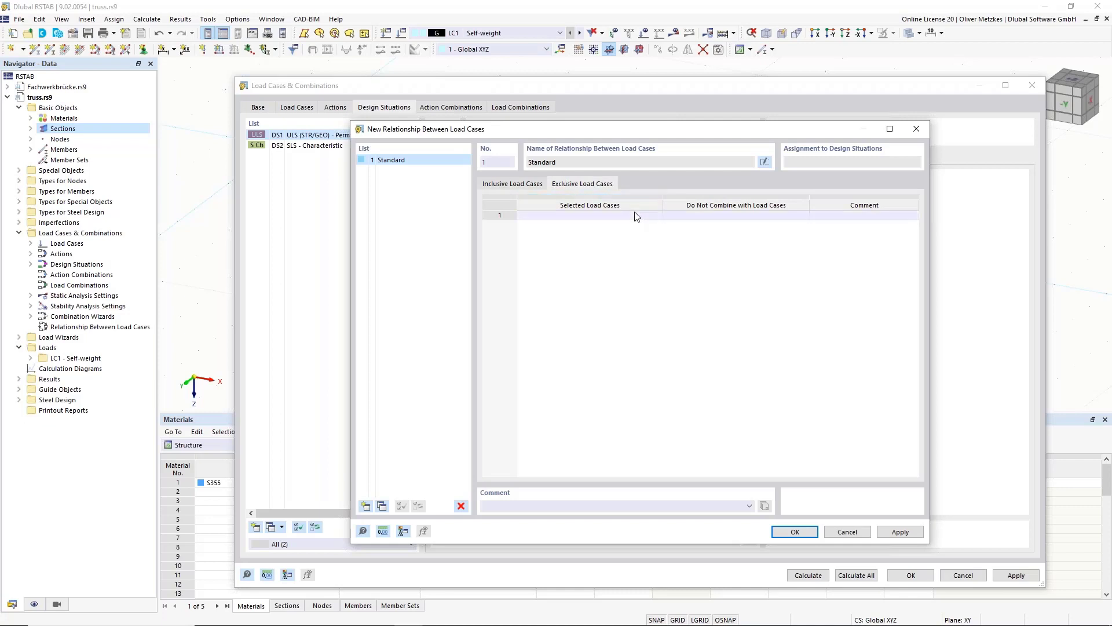
pyautogui.click(658, 216)
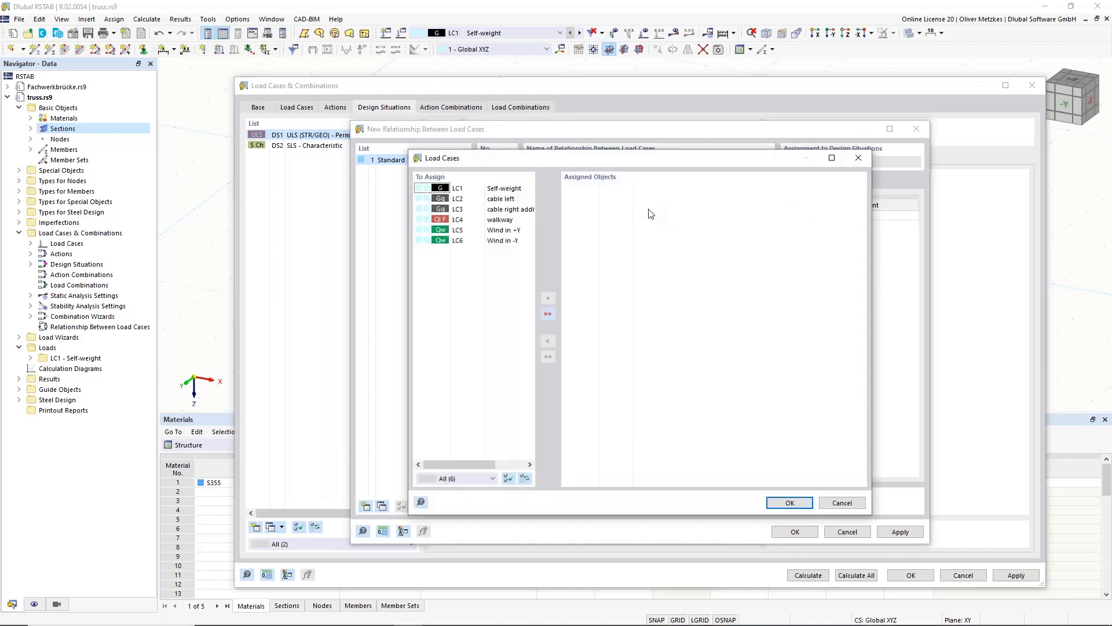
pyautogui.click(517, 221)
pyautogui.doubleClick(517, 221)
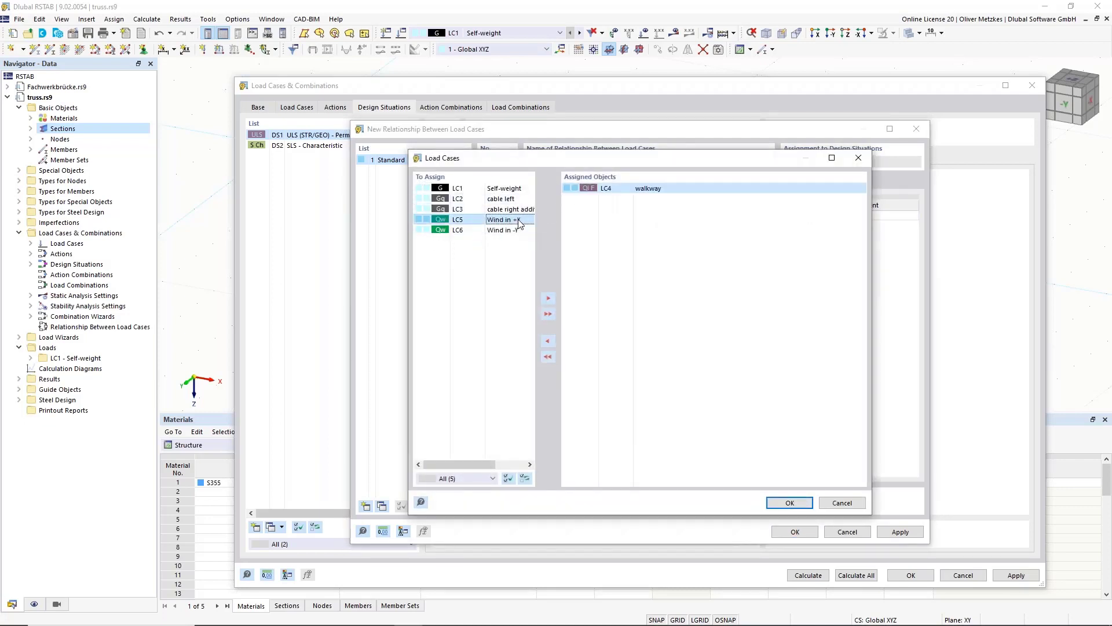
pyautogui.click(790, 502)
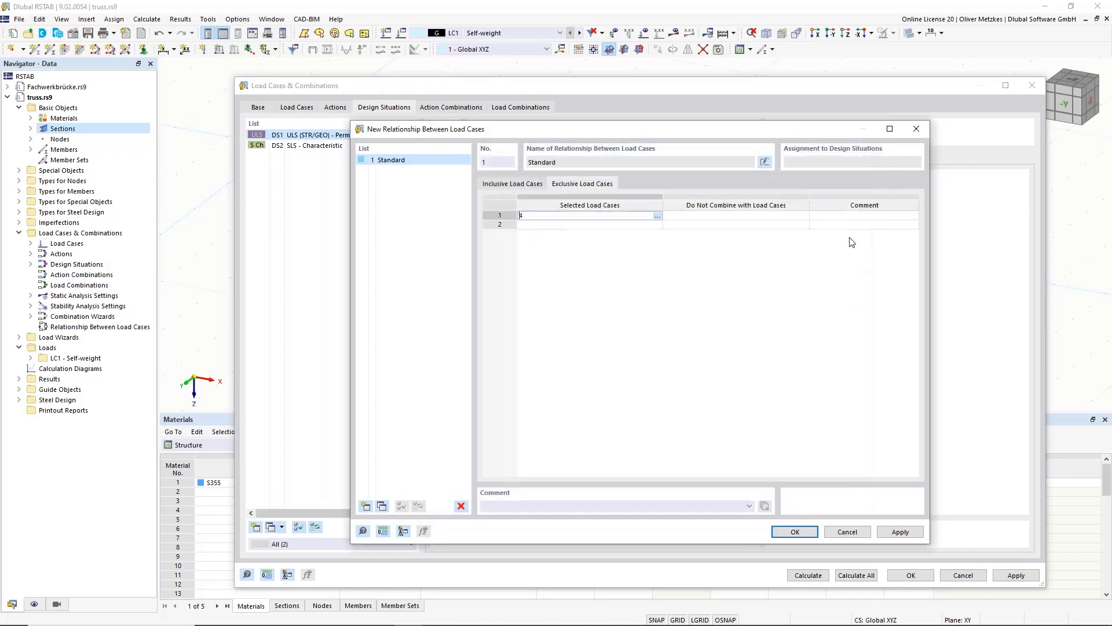
pyautogui.click(804, 216)
pyautogui.click(805, 216)
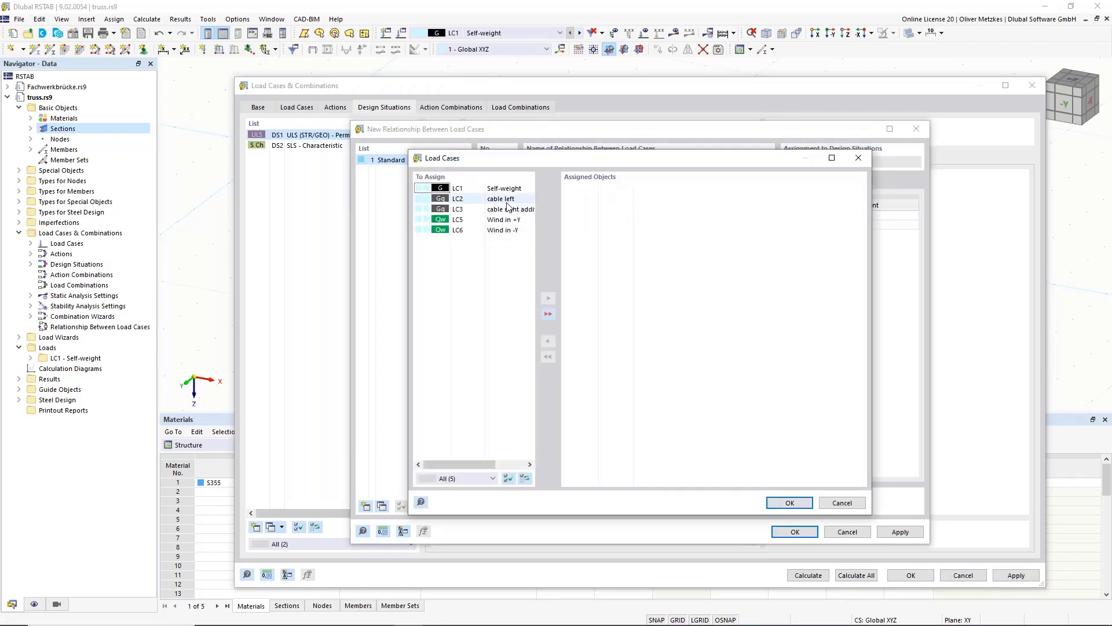
pyautogui.doubleClick(507, 209)
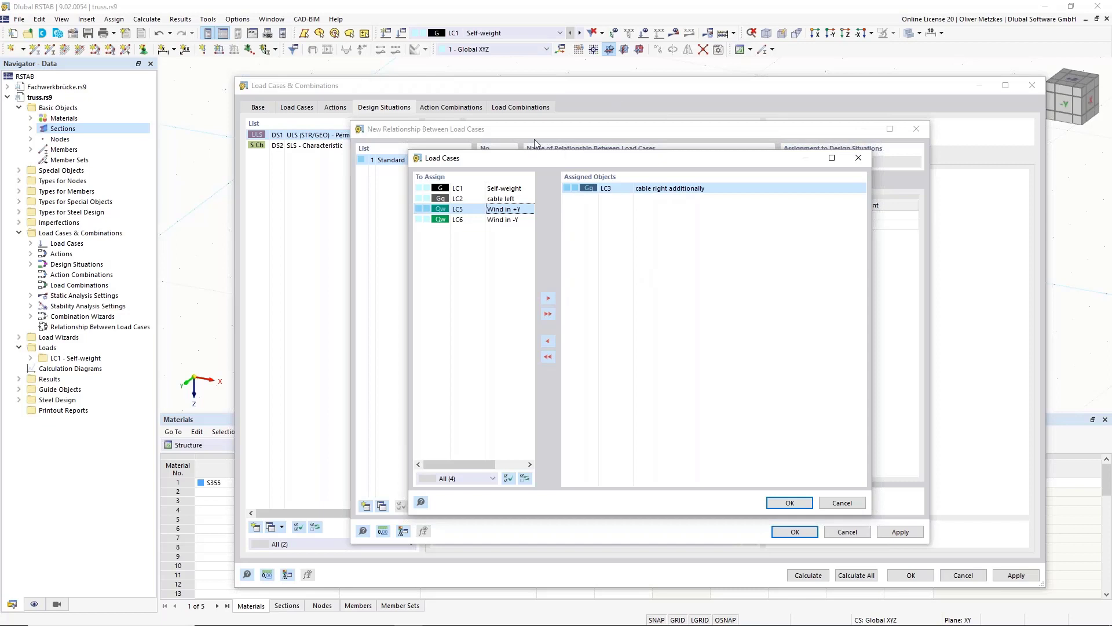
pyautogui.click(791, 503)
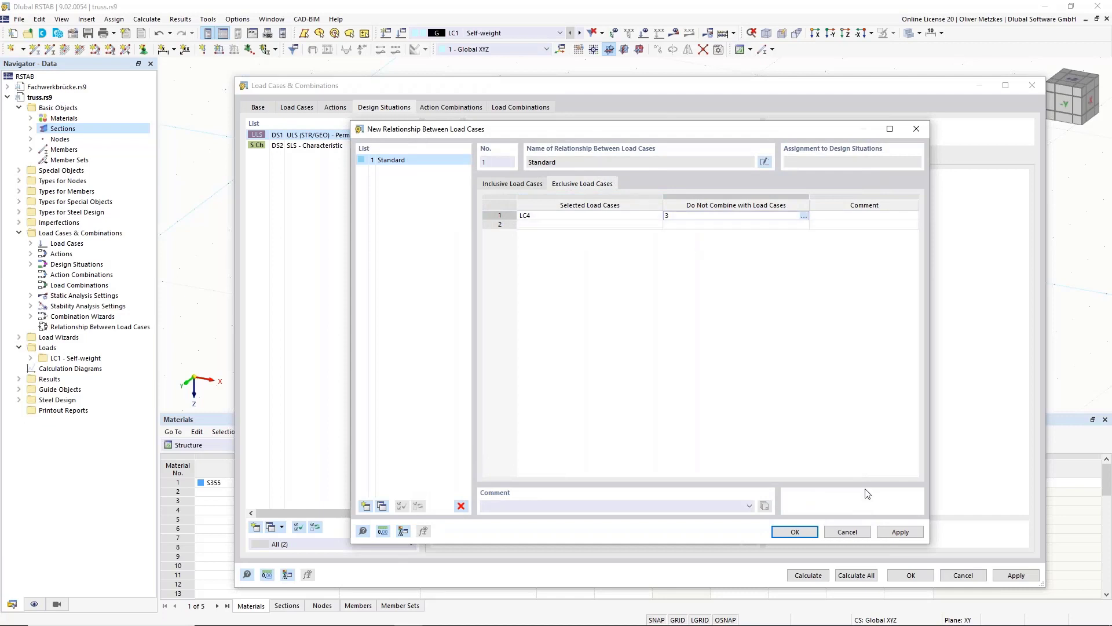
pyautogui.click(795, 531)
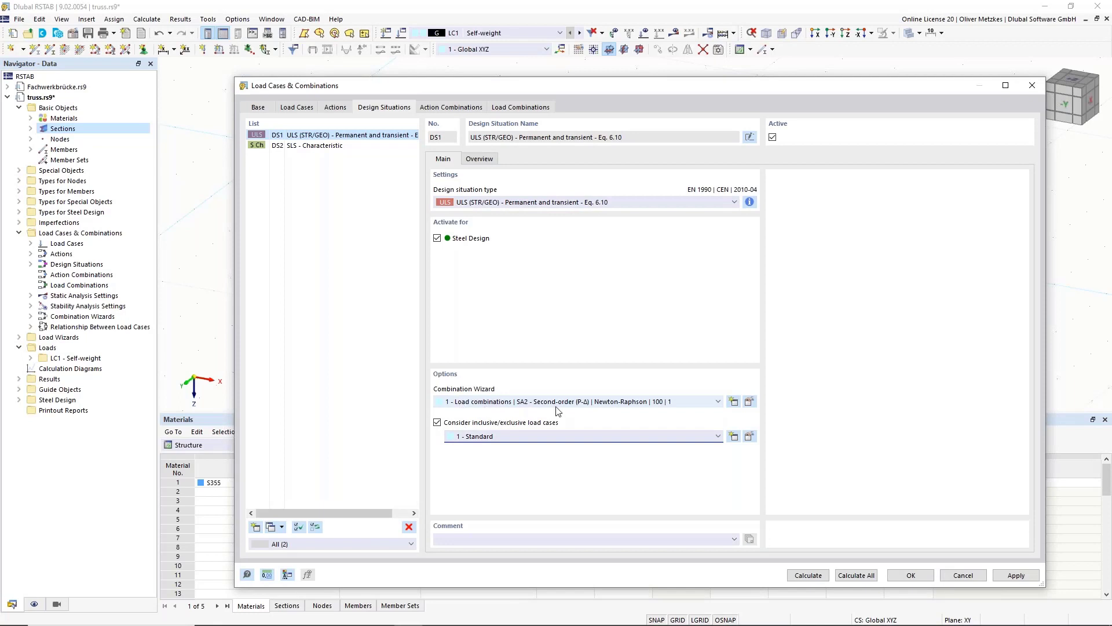
# Step: Set combination wizard 1 to SA1 - Geometrically linear, with stability analysis enabled and imperfection cases disabled
pyautogui.click(750, 402)
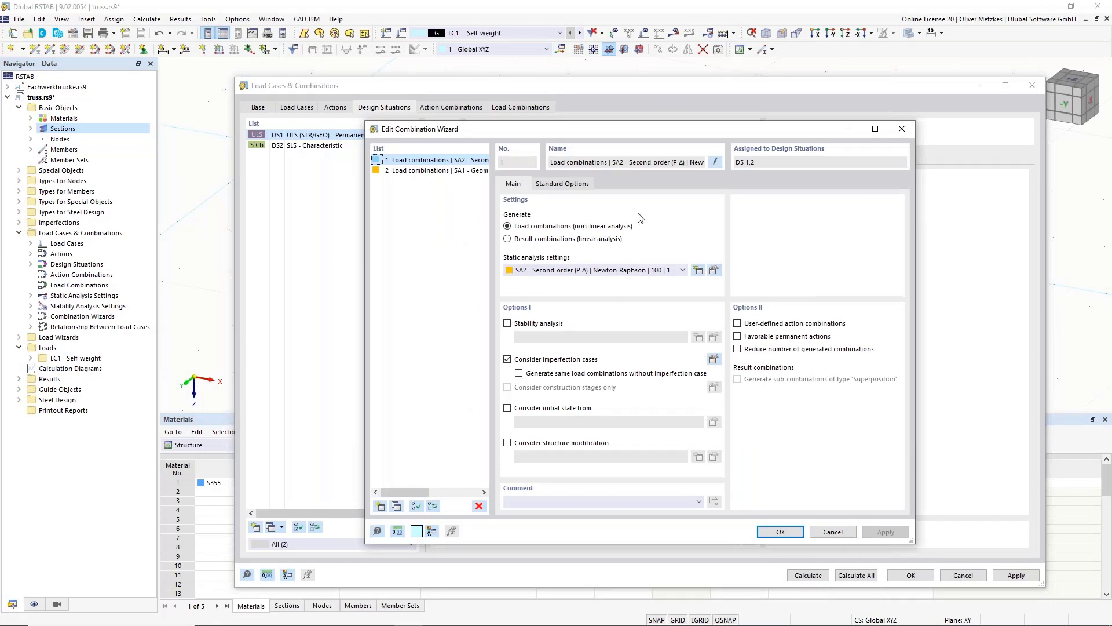
pyautogui.click(548, 270)
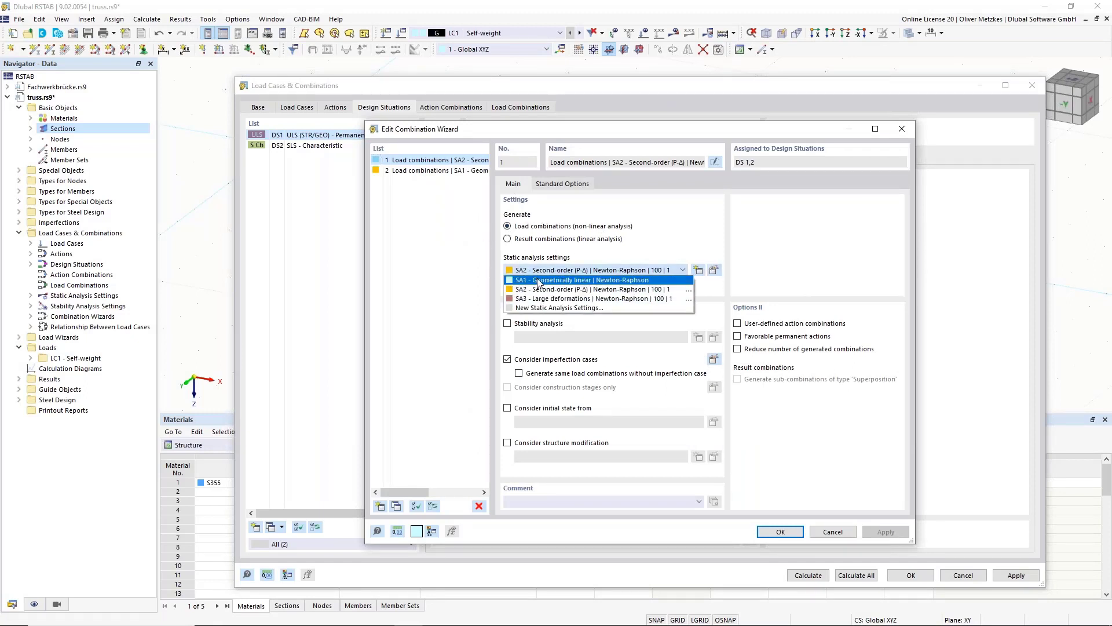
pyautogui.click(545, 291)
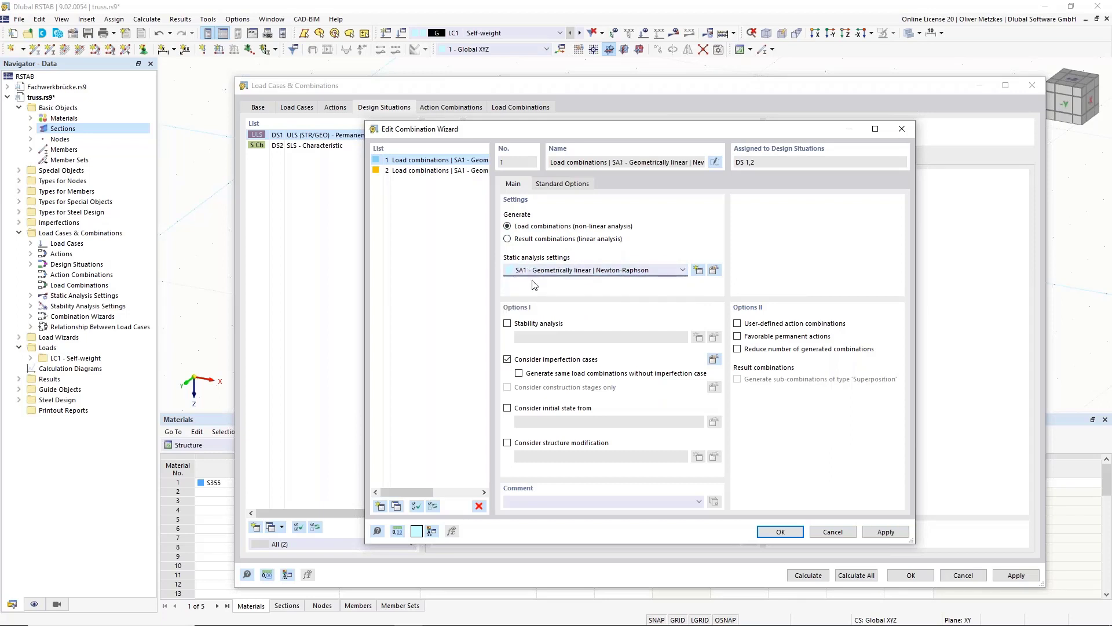
pyautogui.click(510, 325)
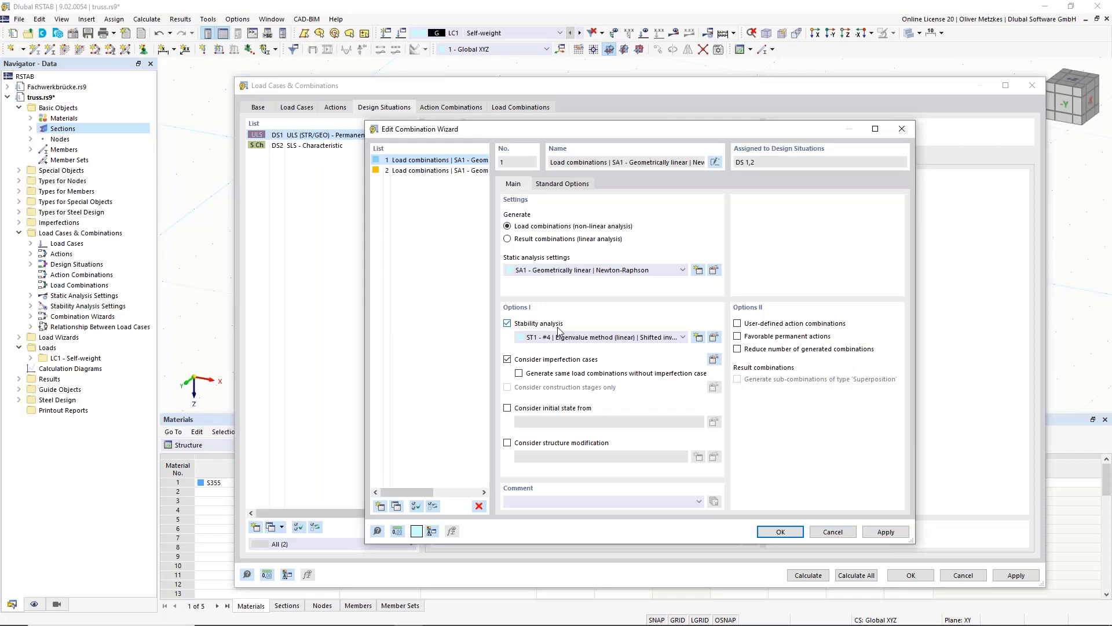
pyautogui.click(530, 364)
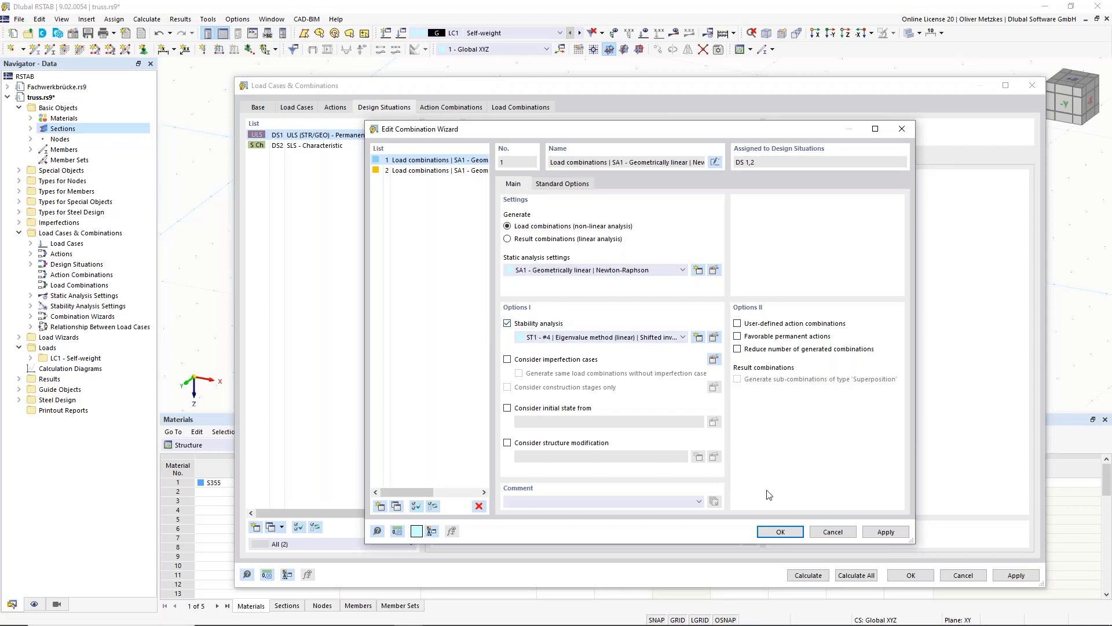
pyautogui.click(780, 532)
# Step: Assign combination wizard 2 to the SLS - Characteristic design situation and consider inclusive/exclusive load cases with the 1 - Standard relationship
pyautogui.click(350, 154)
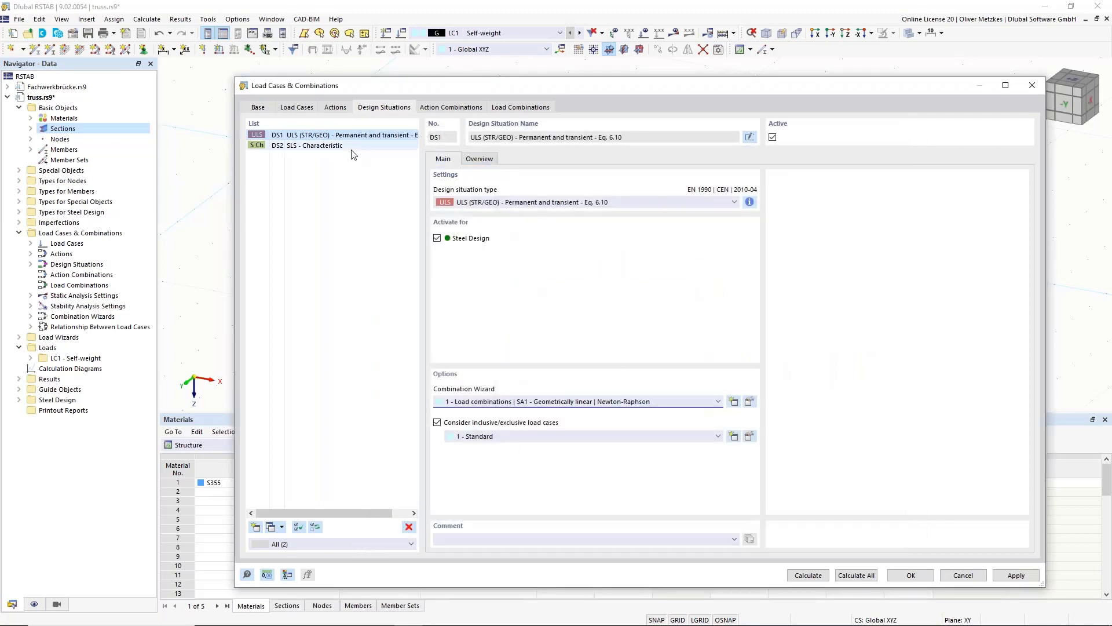
pyautogui.click(344, 150)
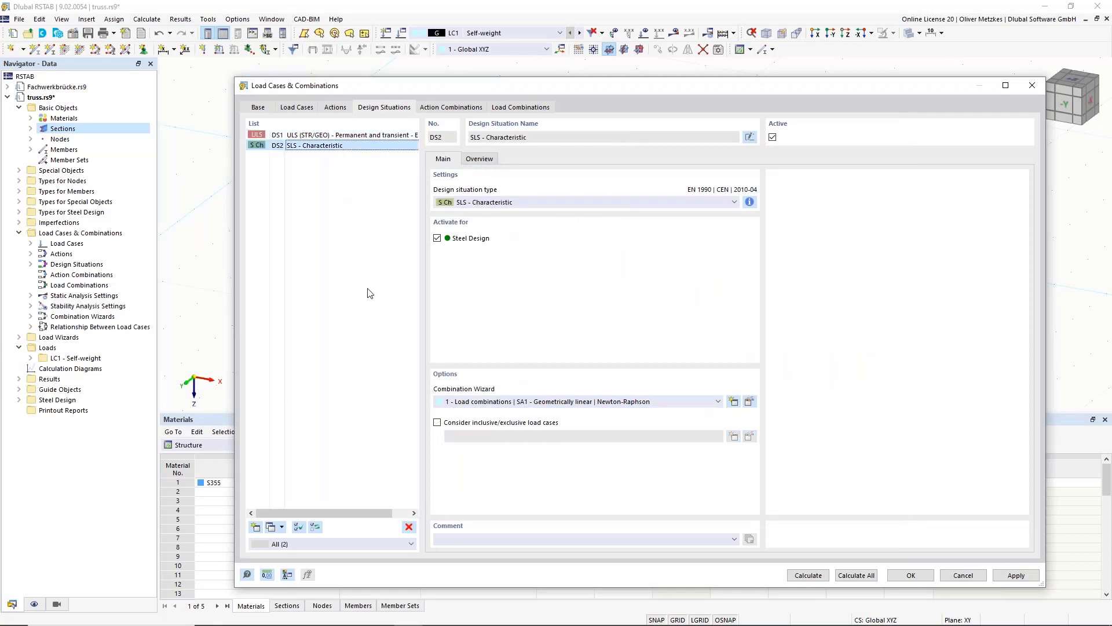
pyautogui.click(696, 406)
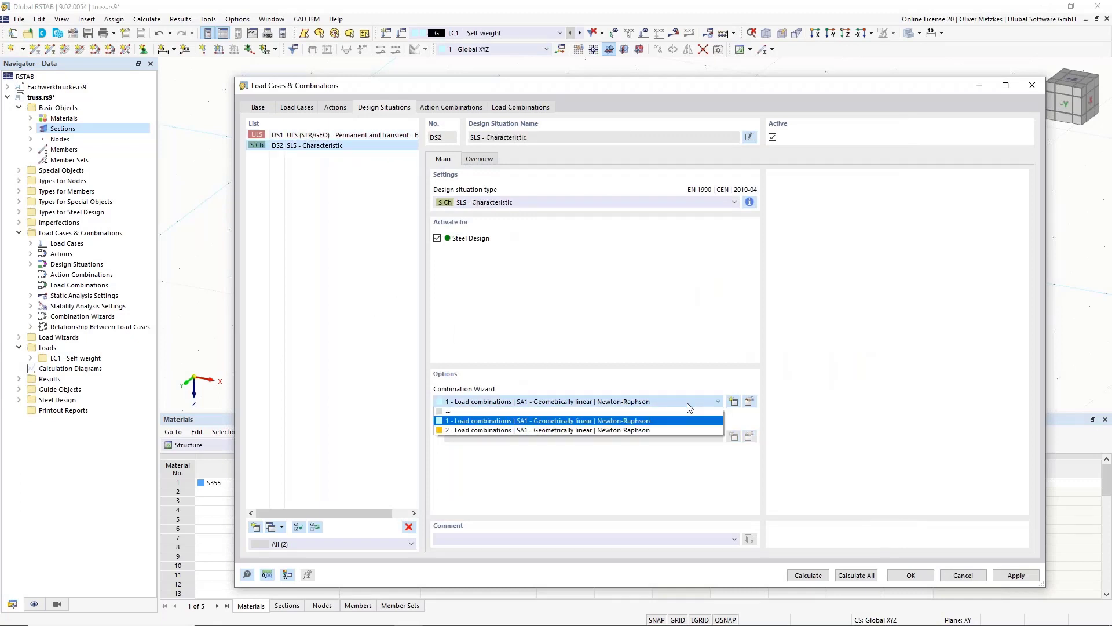
pyautogui.click(554, 428)
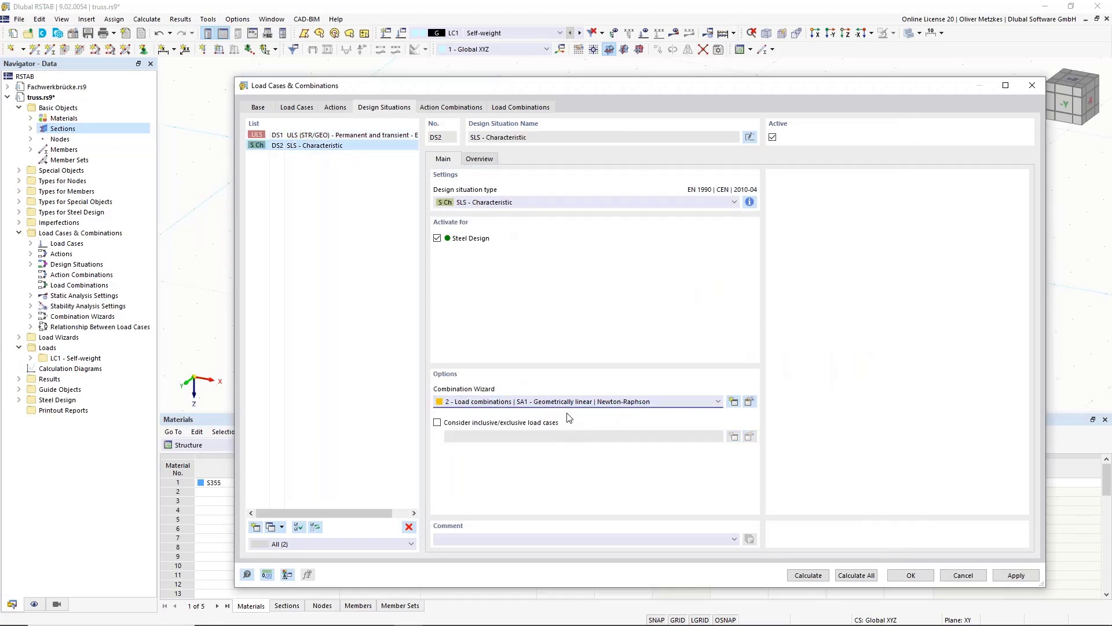
pyautogui.click(753, 401)
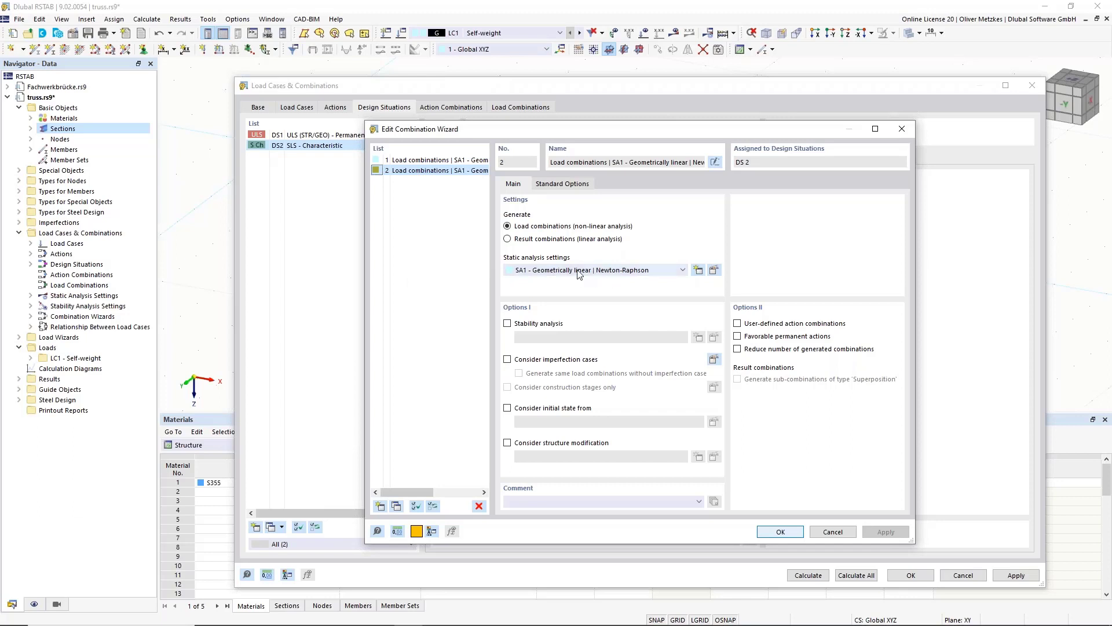
pyautogui.click(788, 532)
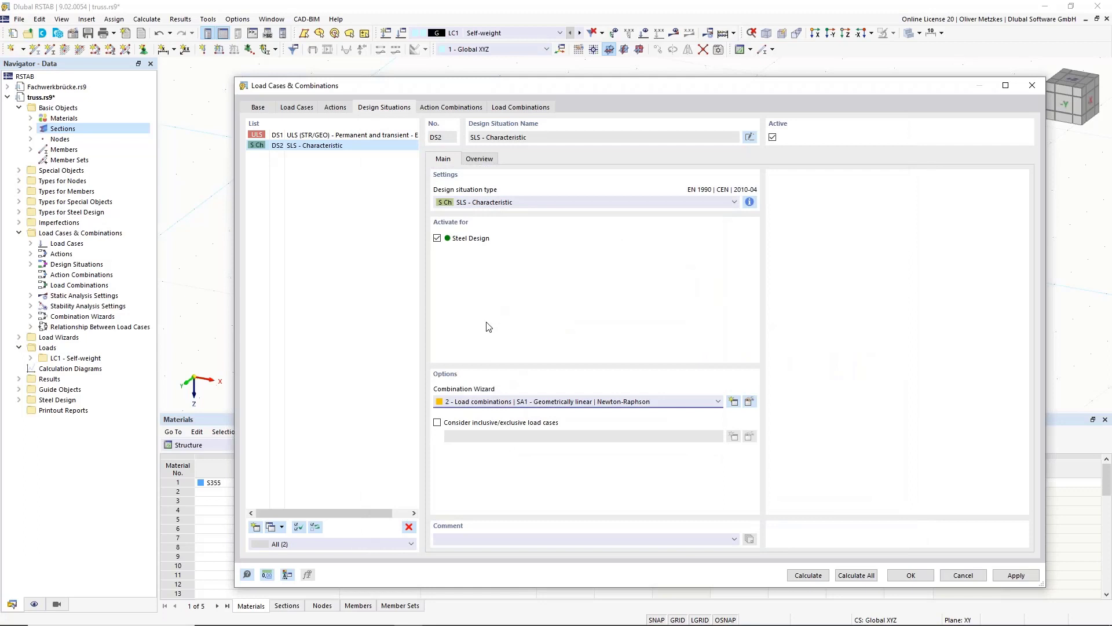
pyautogui.click(455, 423)
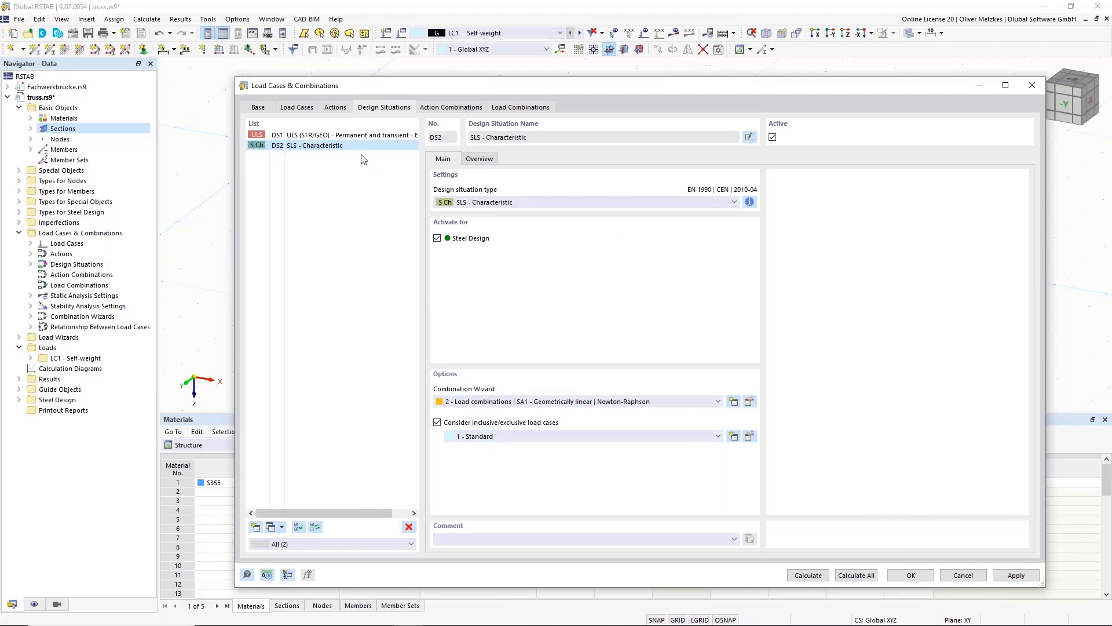
# Step: Review the generated action combinations and load combinations, including CO19 and CO5, and accept the load case and combination settings
pyautogui.click(446, 107)
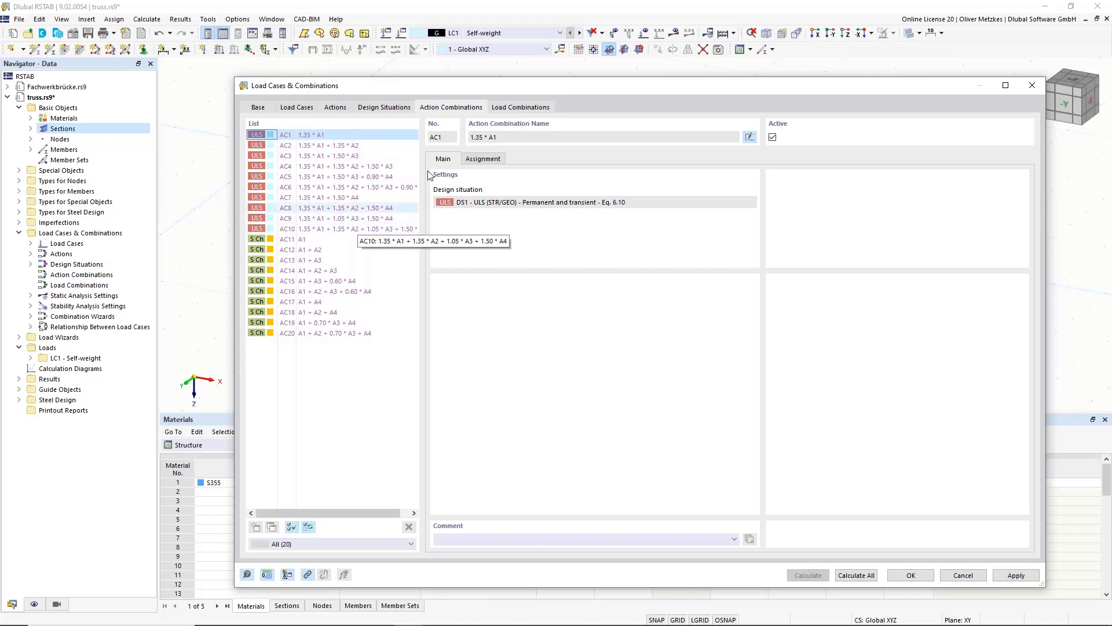
pyautogui.click(496, 110)
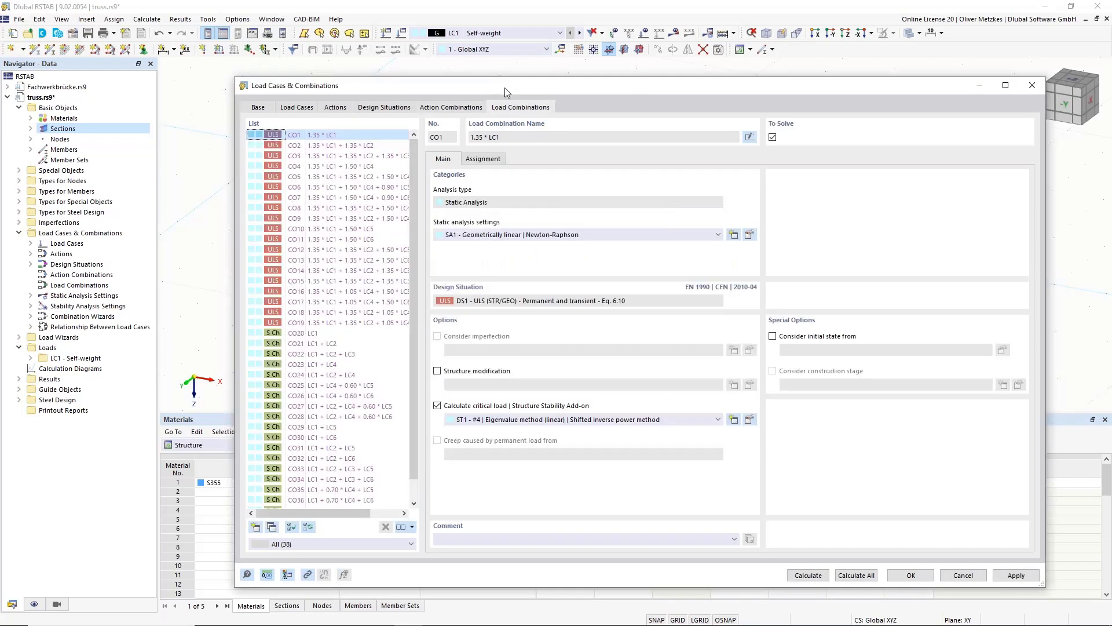
pyautogui.click(296, 323)
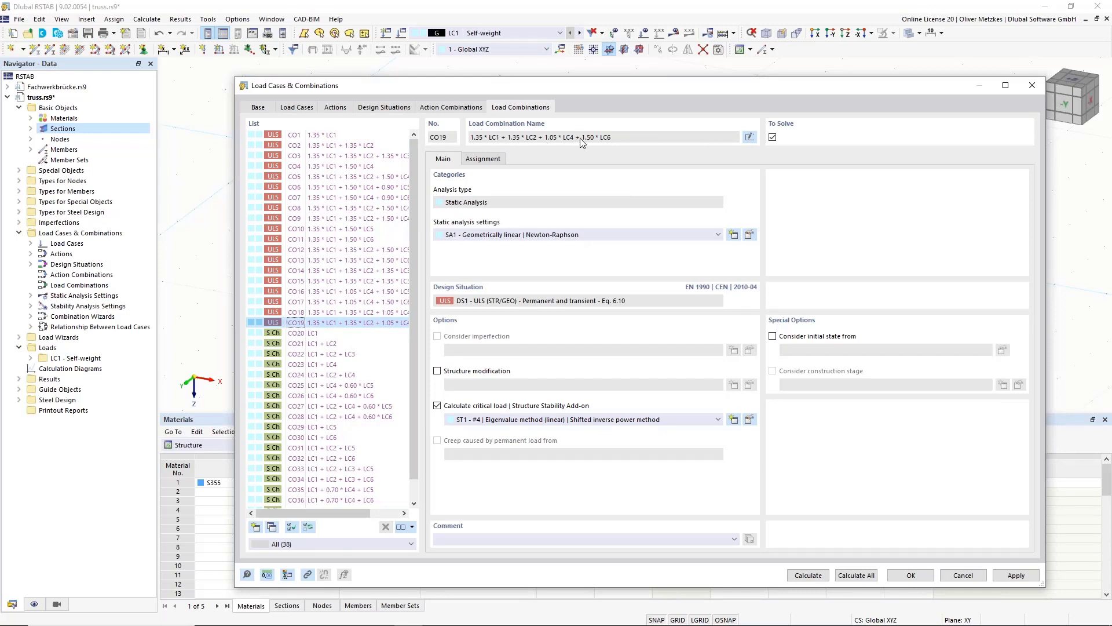
pyautogui.click(344, 177)
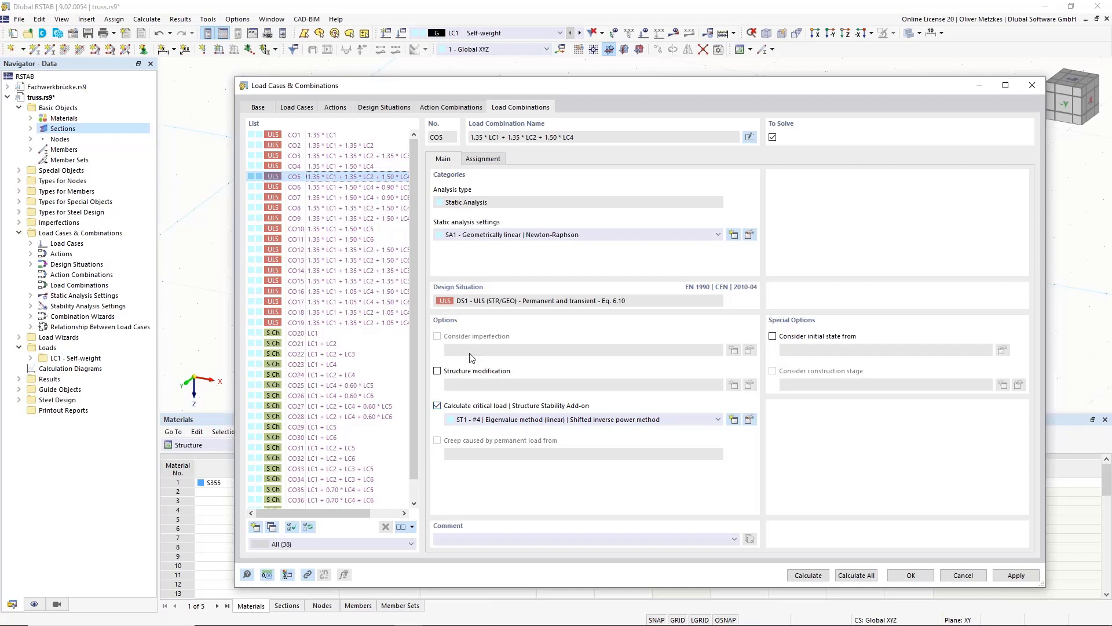
pyautogui.click(911, 575)
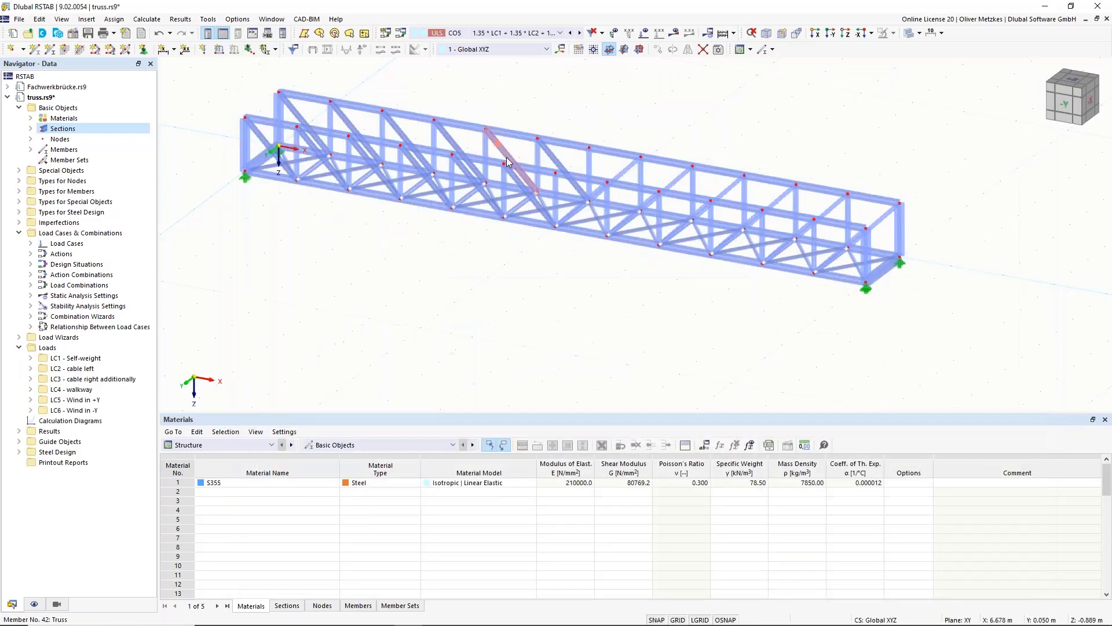
# Step: Make LC2 - cable left the active load case and expand the available load wizards
pyautogui.moveTo(508, 161)
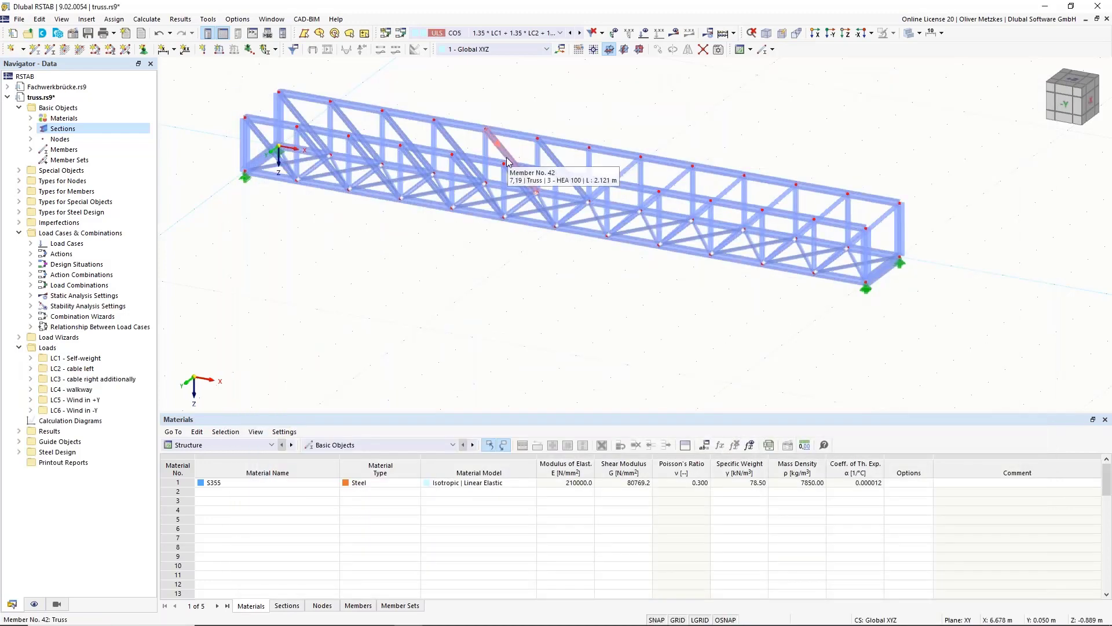
pyautogui.click(513, 33)
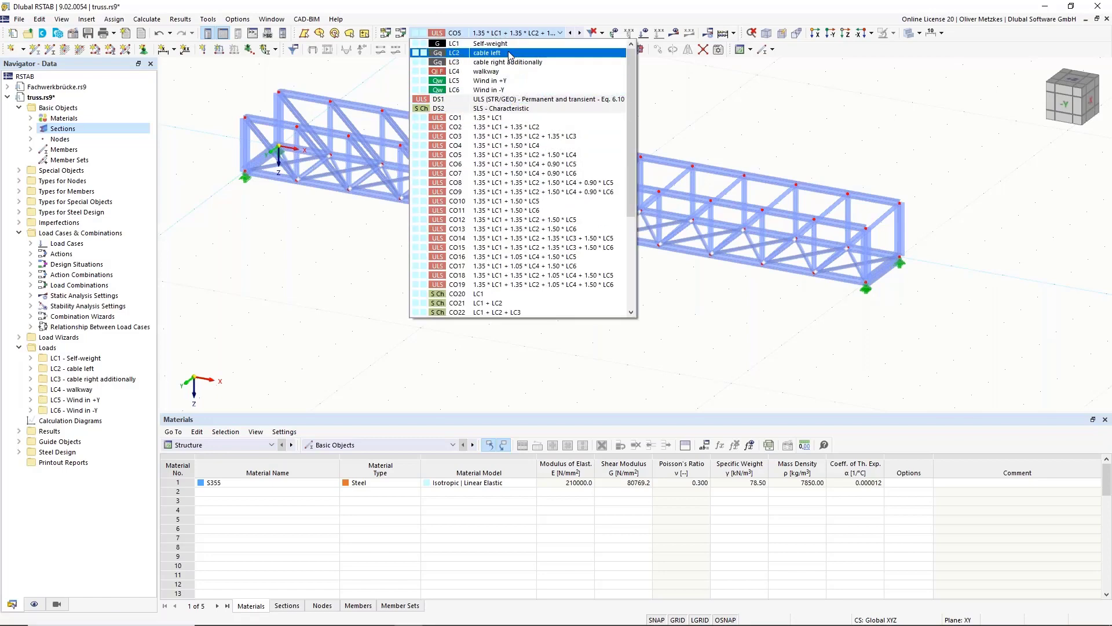
pyautogui.click(468, 53)
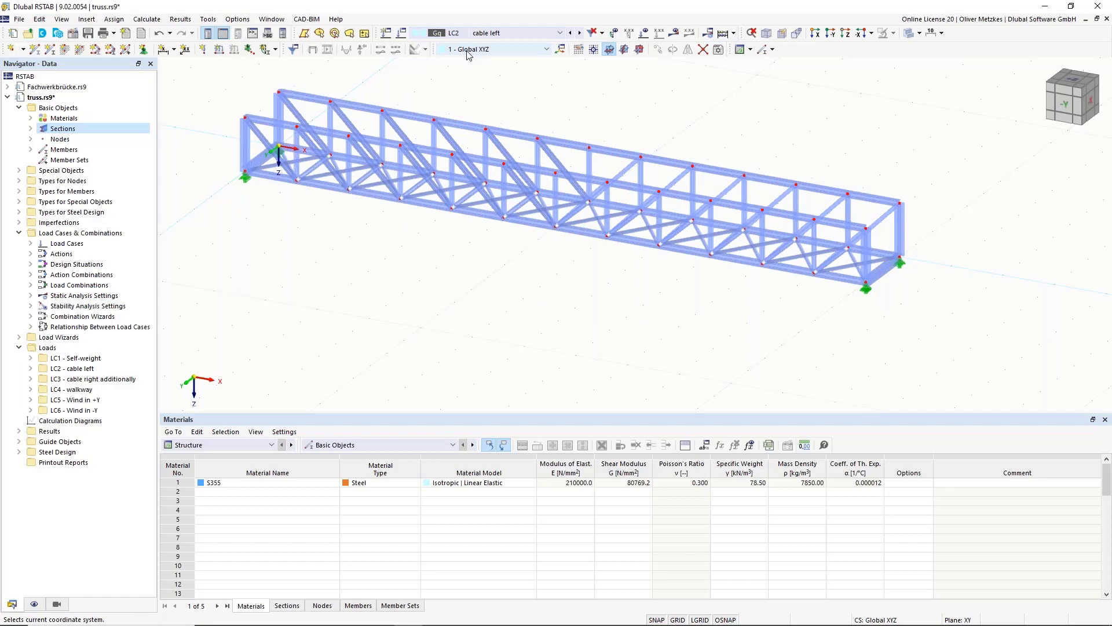
pyautogui.keyDown('ctrl'); pyautogui.moveTo(464, 324); pyautogui.dragTo(444, 329, button='middle'); pyautogui.keyUp('ctrl')
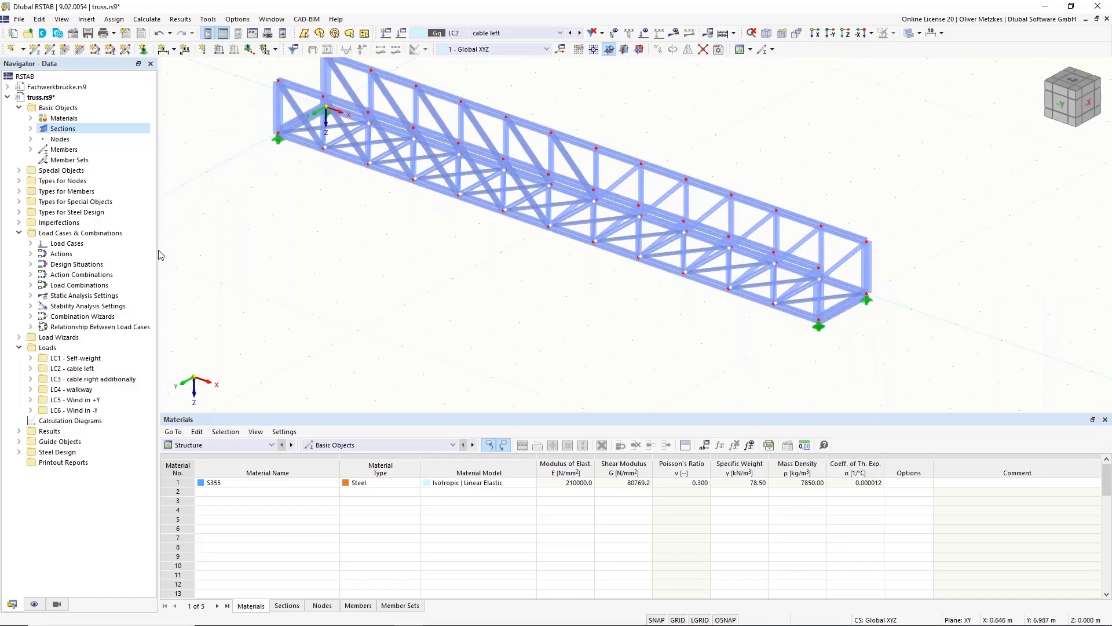
pyautogui.click(18, 337)
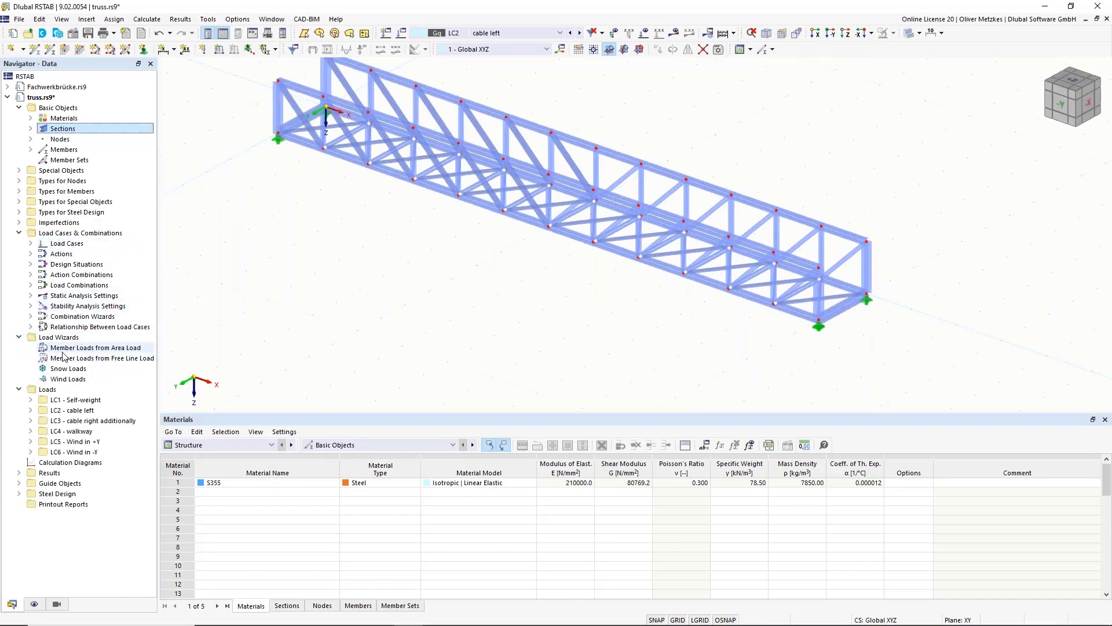
# Step: Create 'On Member' nodes on the two end cross beams, members 110 and 111, at 40% from the member end without dividing them
pyautogui.moveTo(447, 259); pyautogui.dragTo(465, 322, button='middle')
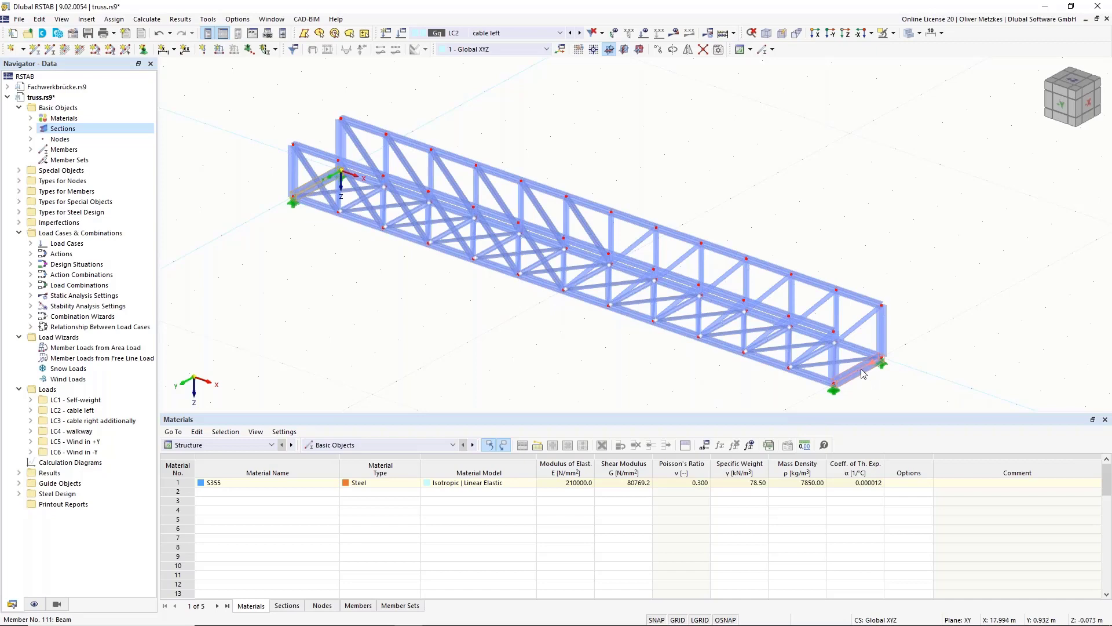
pyautogui.rightClick(862, 371)
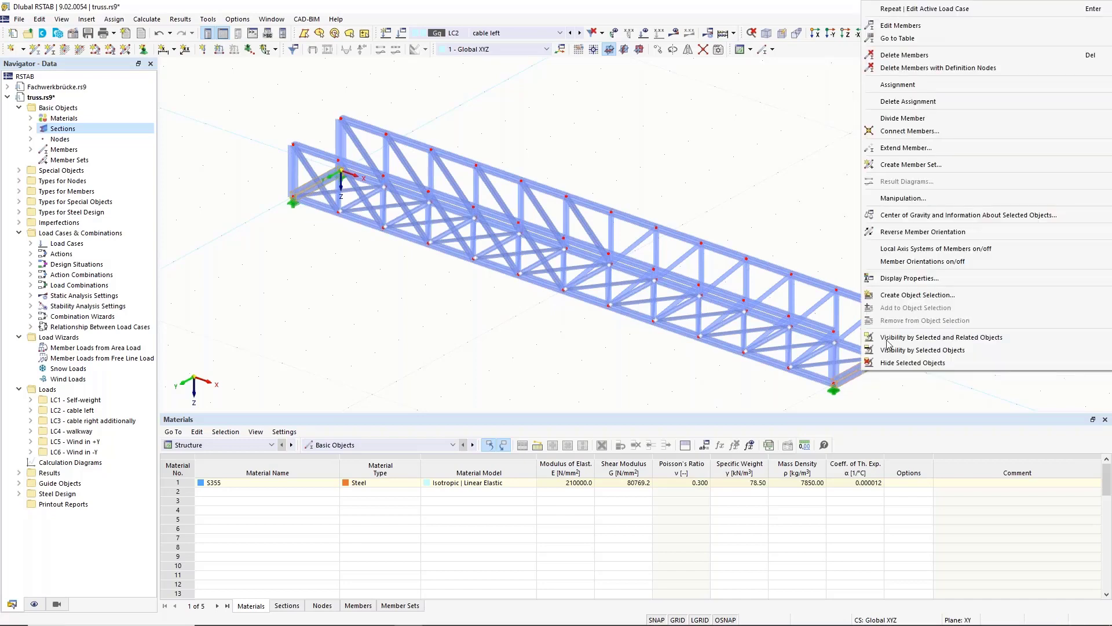
pyautogui.moveTo(910, 119)
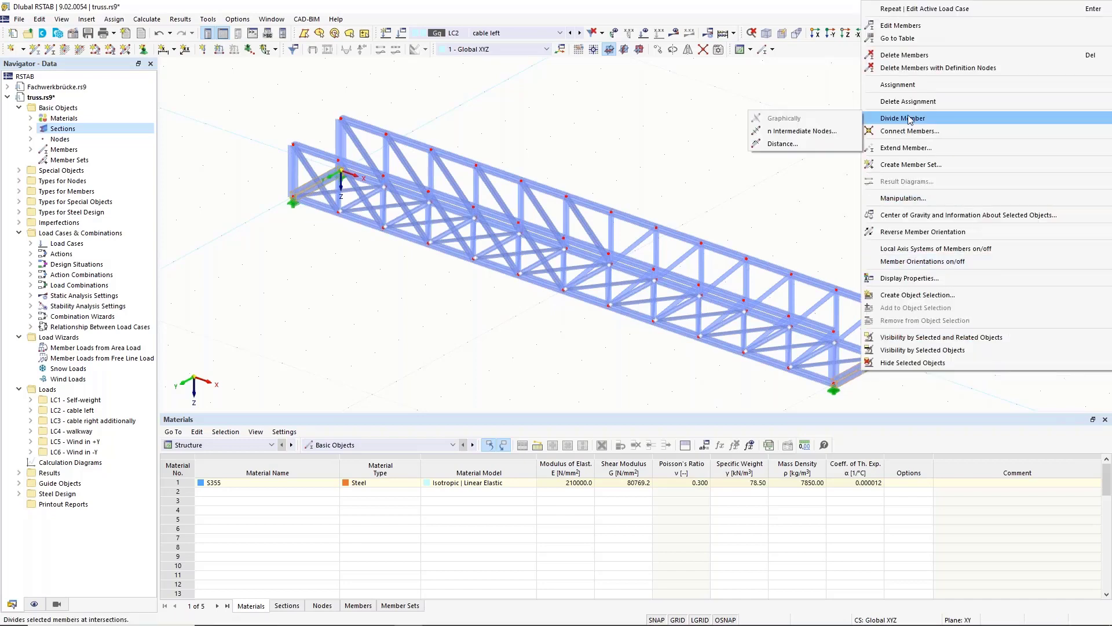
pyautogui.click(782, 143)
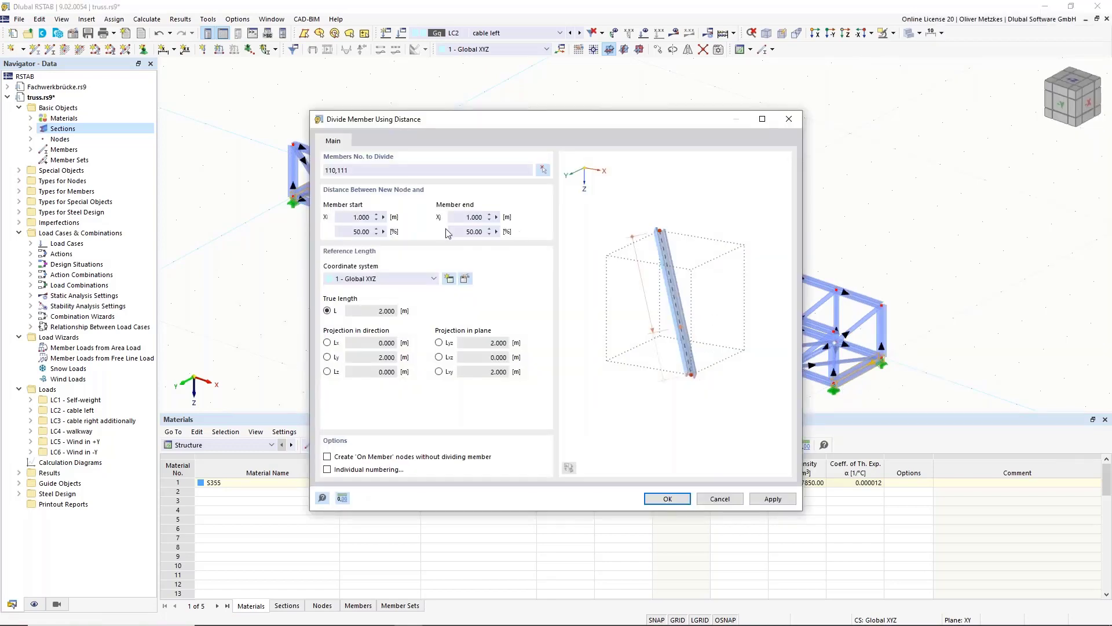
pyautogui.doubleClick(471, 230)
pyautogui.write('40')
pyautogui.click(467, 217)
pyautogui.click(328, 457)
pyautogui.moveTo(464, 124); pyautogui.dragTo(394, 280)
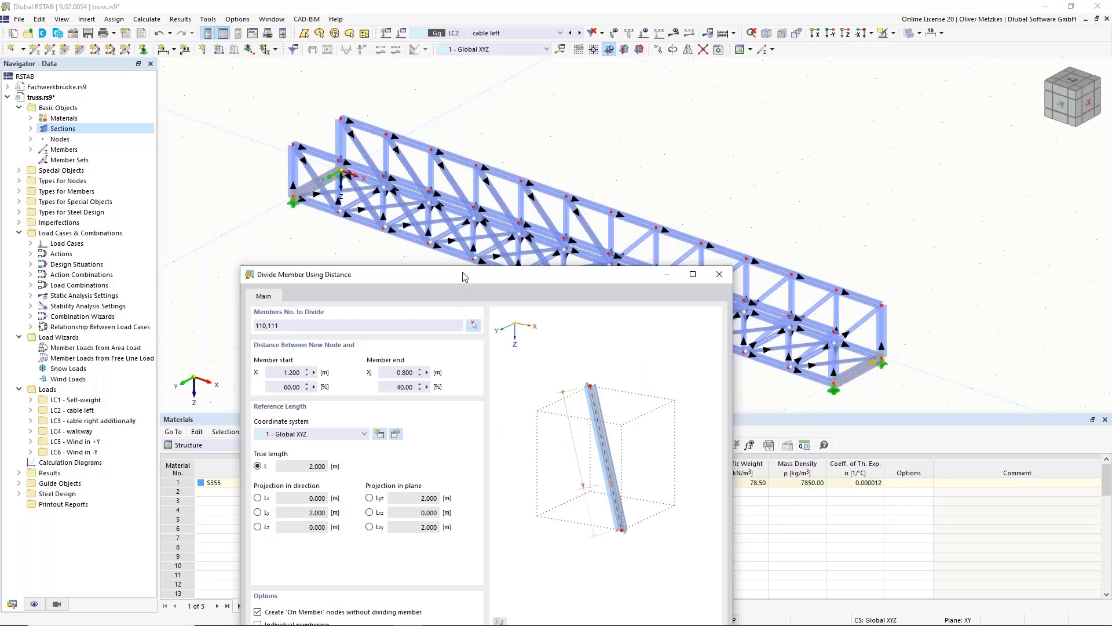
pyautogui.moveTo(464, 275); pyautogui.dragTo(424, 86)
pyautogui.click(559, 464)
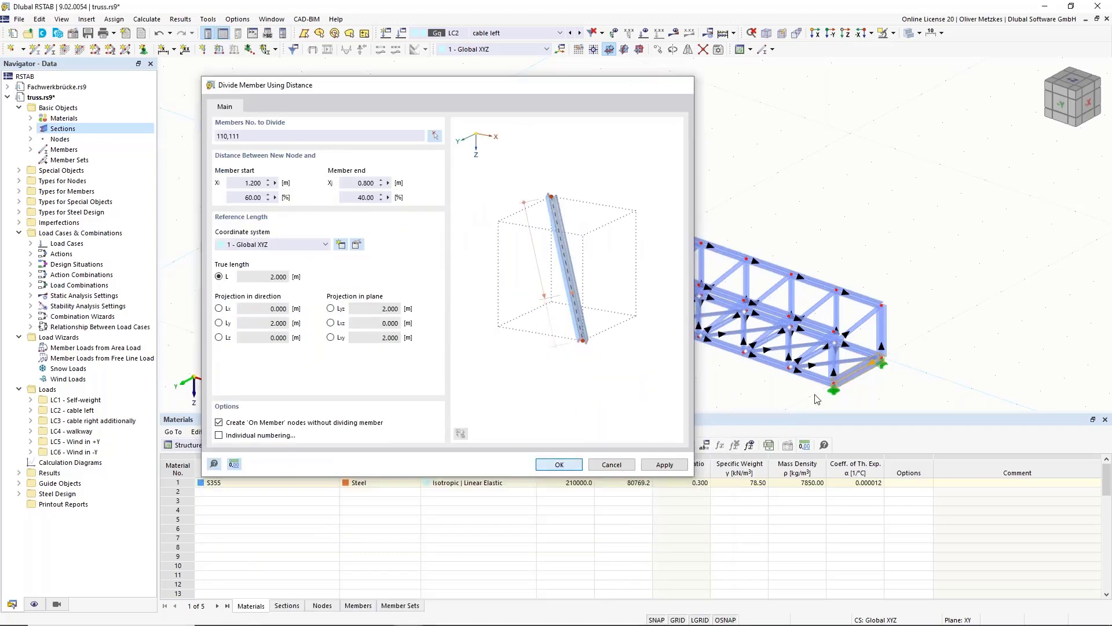
pyautogui.scroll(3, 869, 382)
pyautogui.scroll(2, 869, 382)
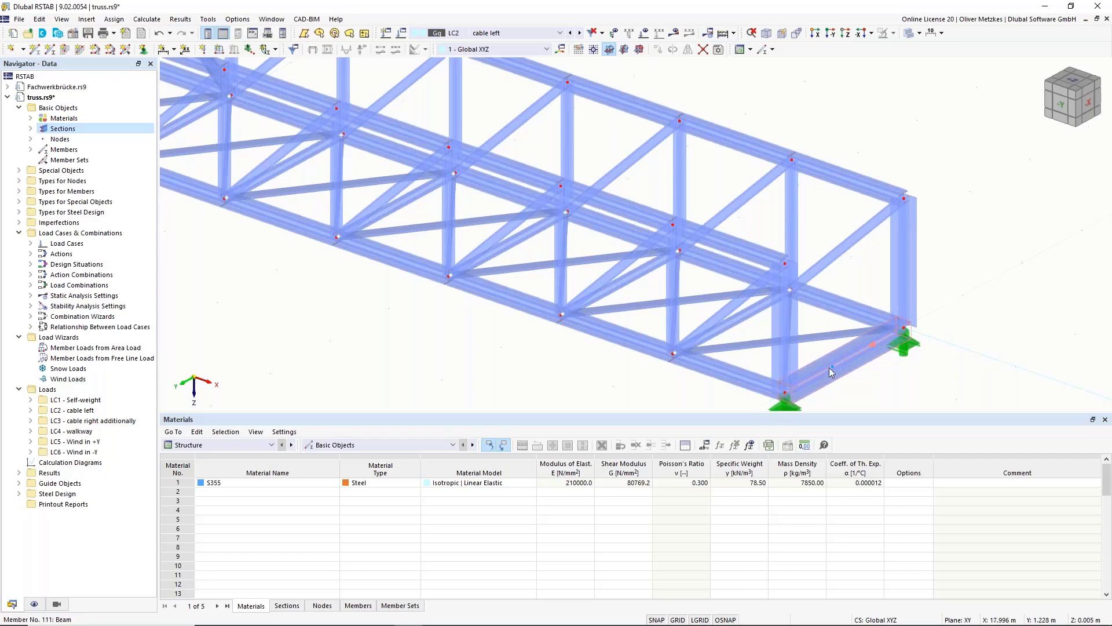
pyautogui.scroll(-6, 829, 367)
pyautogui.moveTo(377, 218)
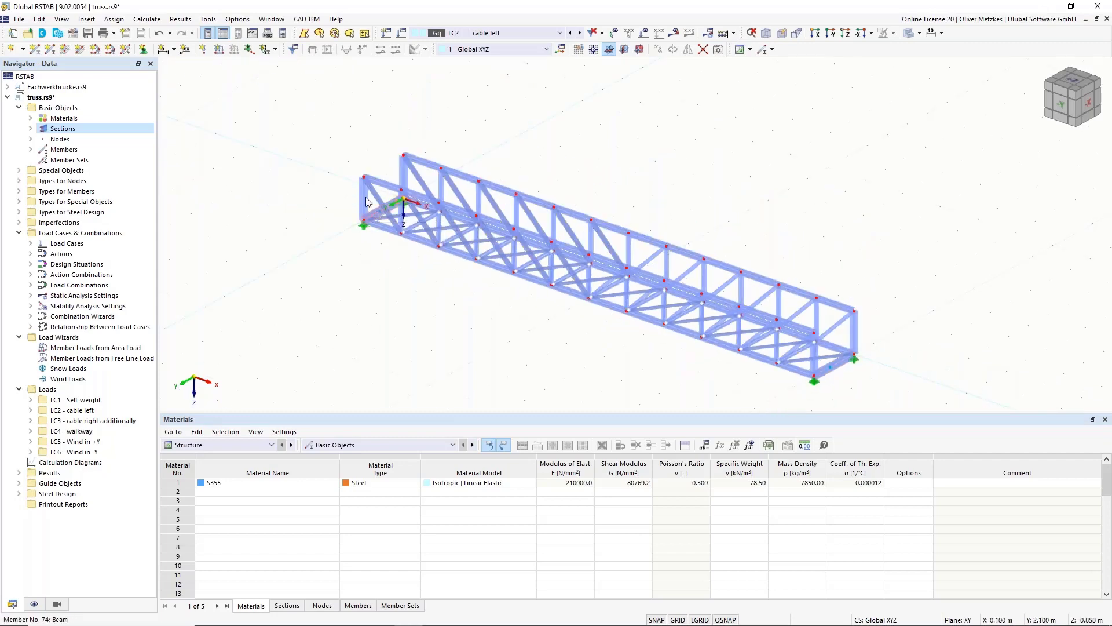
# Step: Create a Member Loads from Area Load wizard for LC2 - cable left with a uniform 1.50 kN/m² load in the vertical direction
pyautogui.rightClick(80, 350)
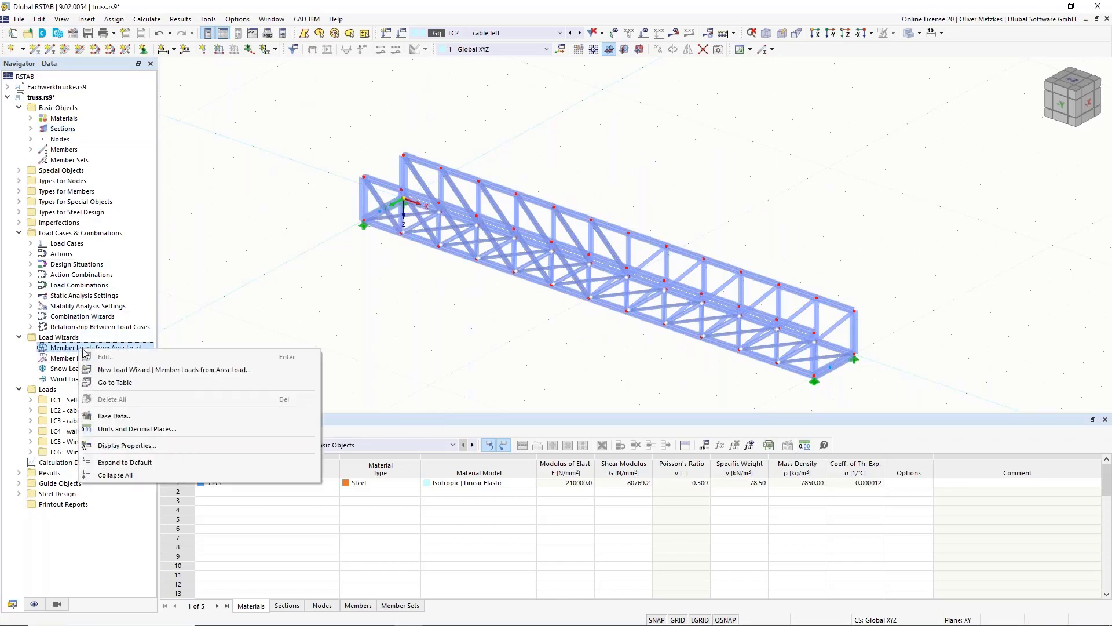
pyautogui.click(113, 370)
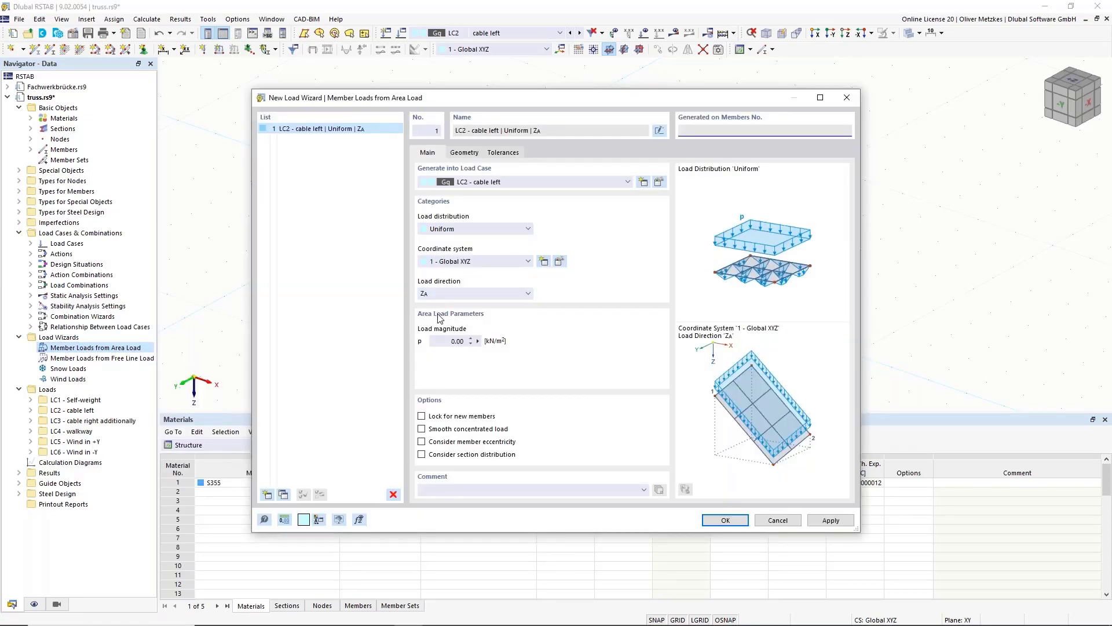
pyautogui.click(444, 339)
# Step: Define the area load plane's boundary with corner nodes 27, 53, 54 and 28, covering the left cable strip of the bridge floor
pyautogui.click(464, 153)
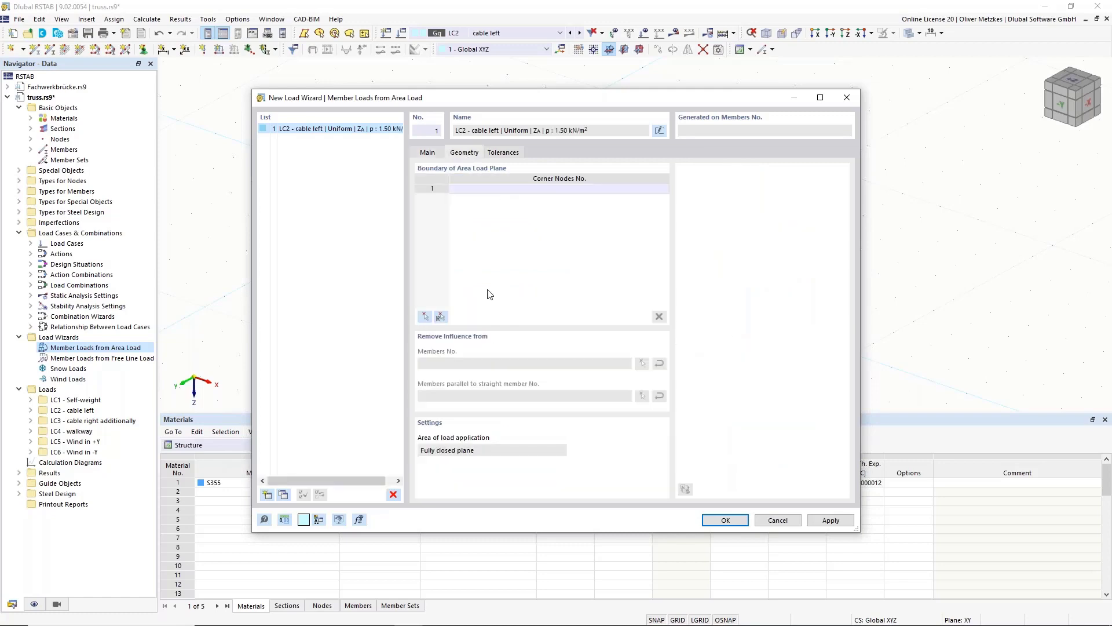
pyautogui.moveTo(501, 107); pyautogui.dragTo(657, 274)
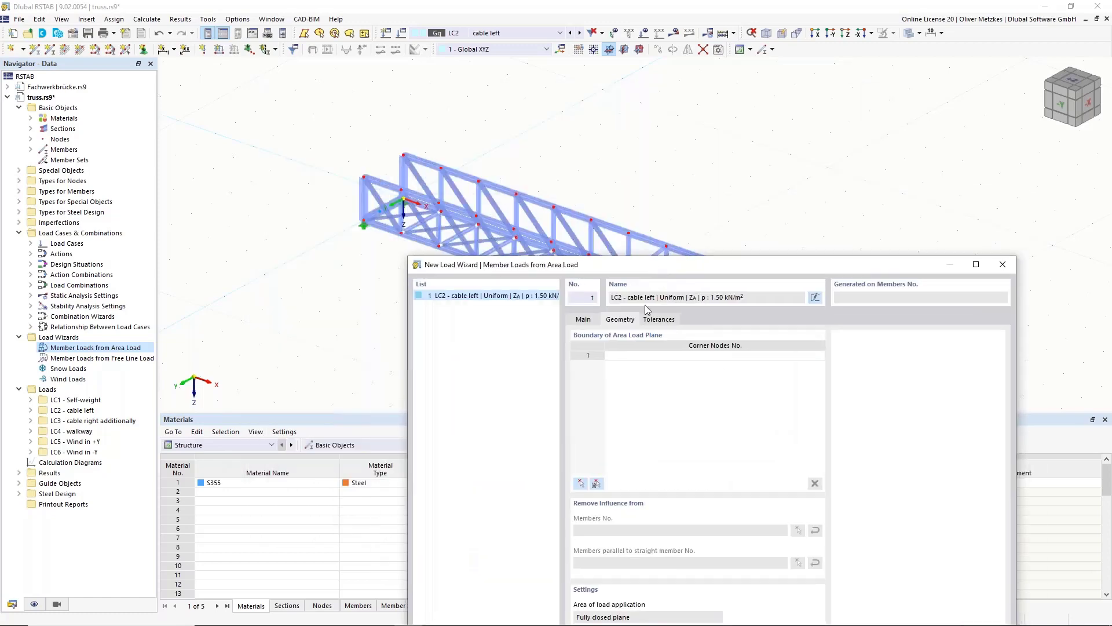
pyautogui.click(581, 484)
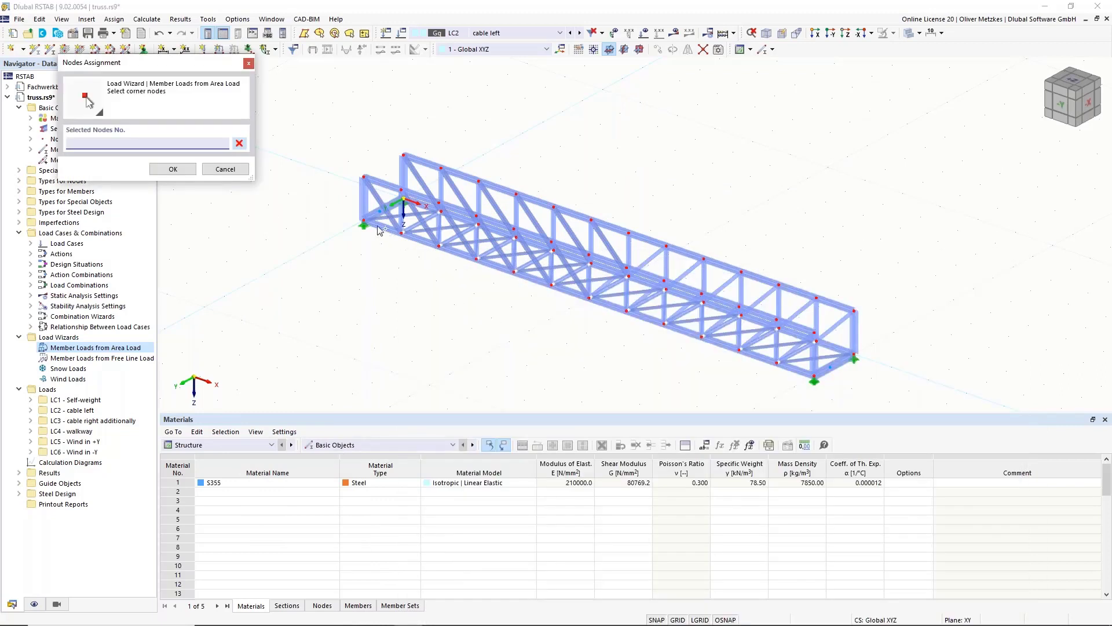
pyautogui.click(371, 216)
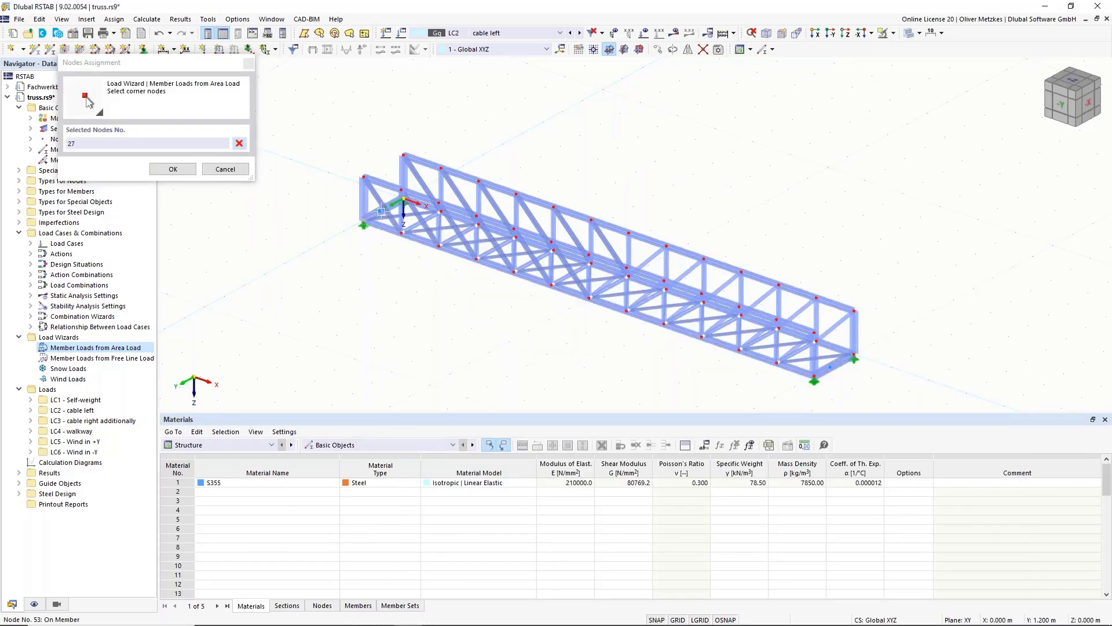
pyautogui.click(814, 378)
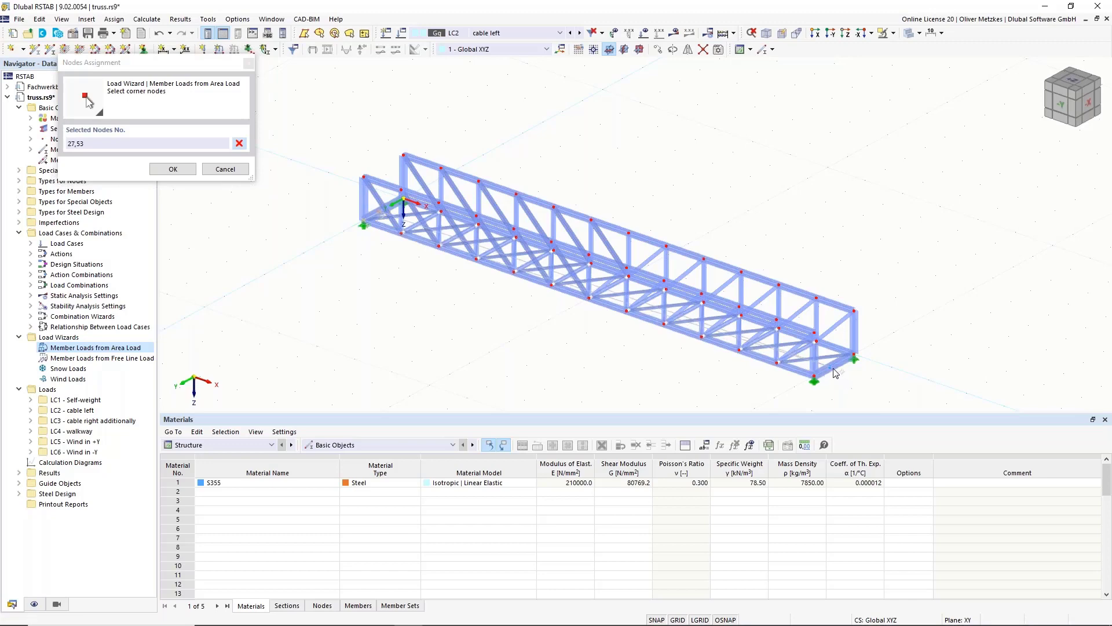
pyautogui.click(830, 368)
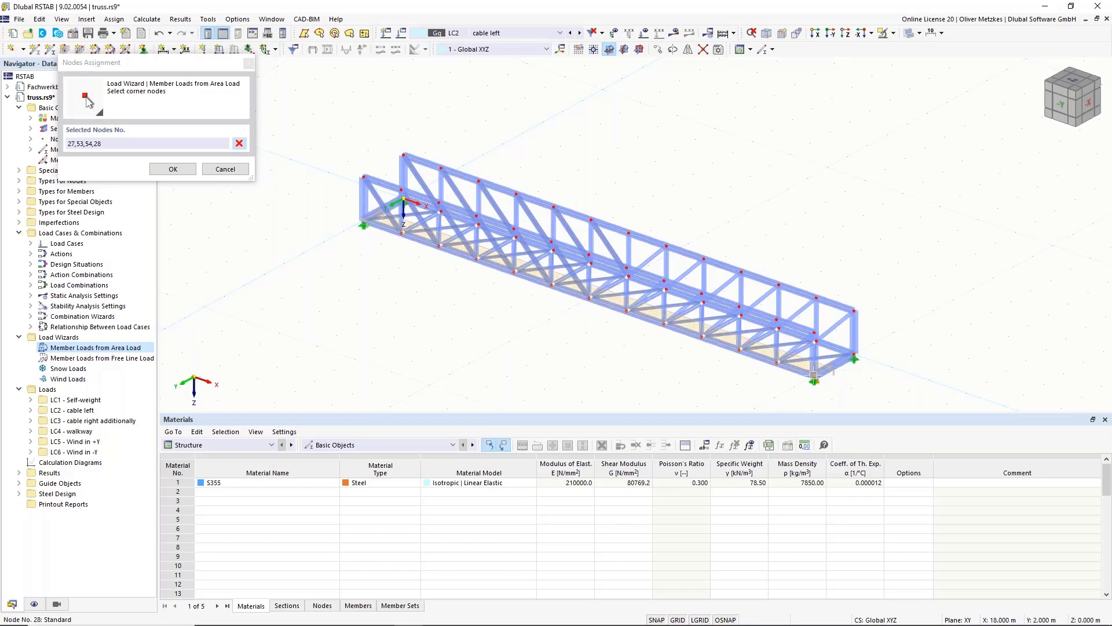
pyautogui.click(555, 252)
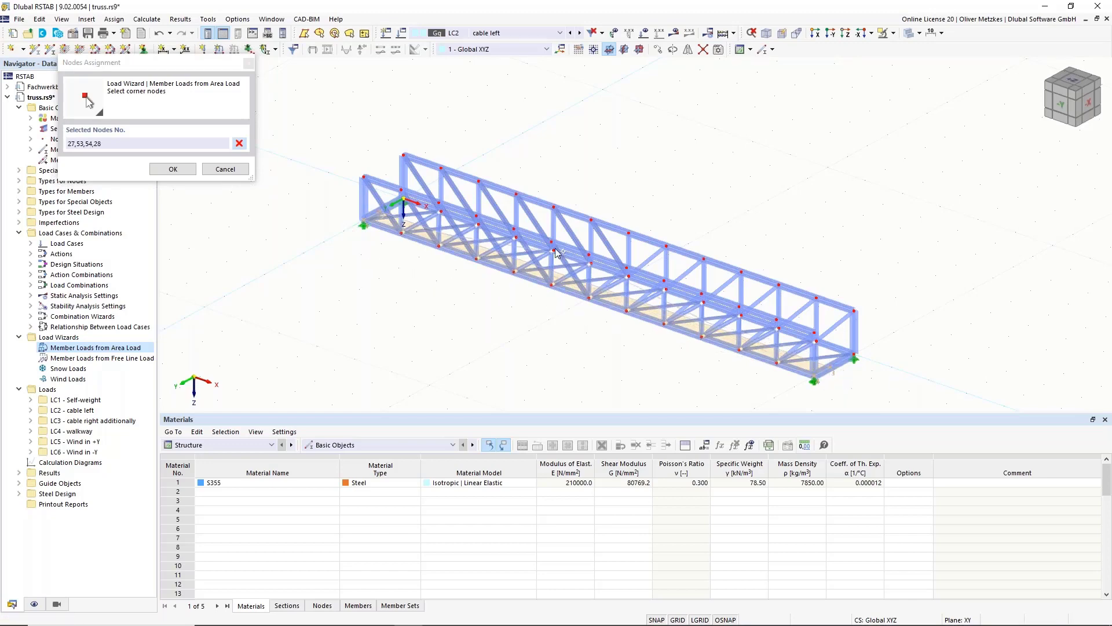
pyautogui.click(172, 168)
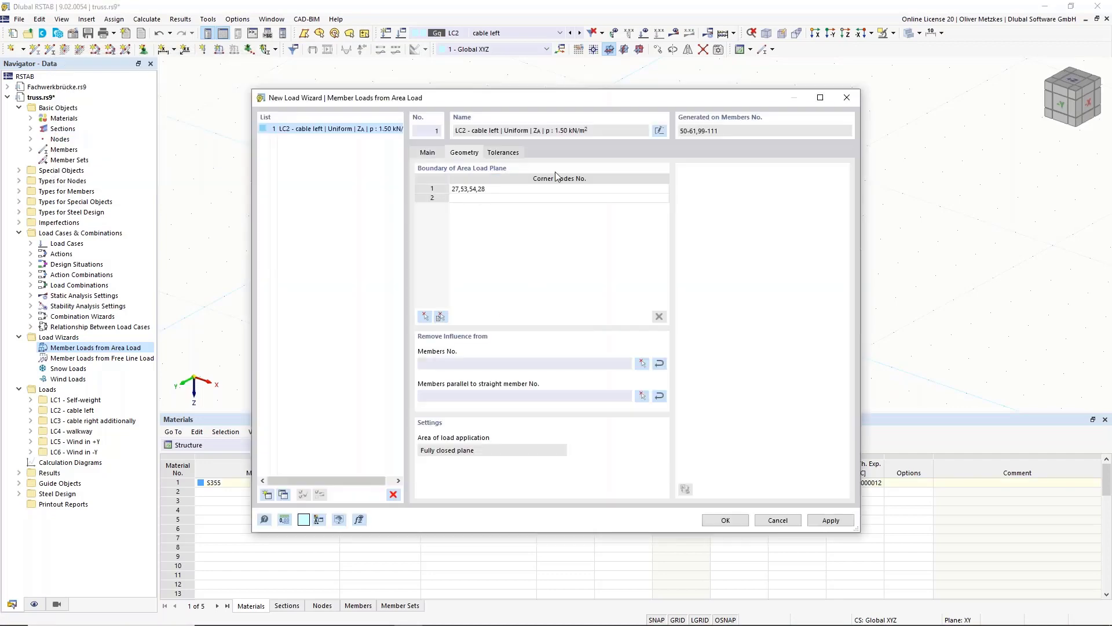
# Step: Exclude members parallel to member 54 from the LC2 cable area load and create the load wizard
pyautogui.moveTo(432, 97); pyautogui.dragTo(777, 56)
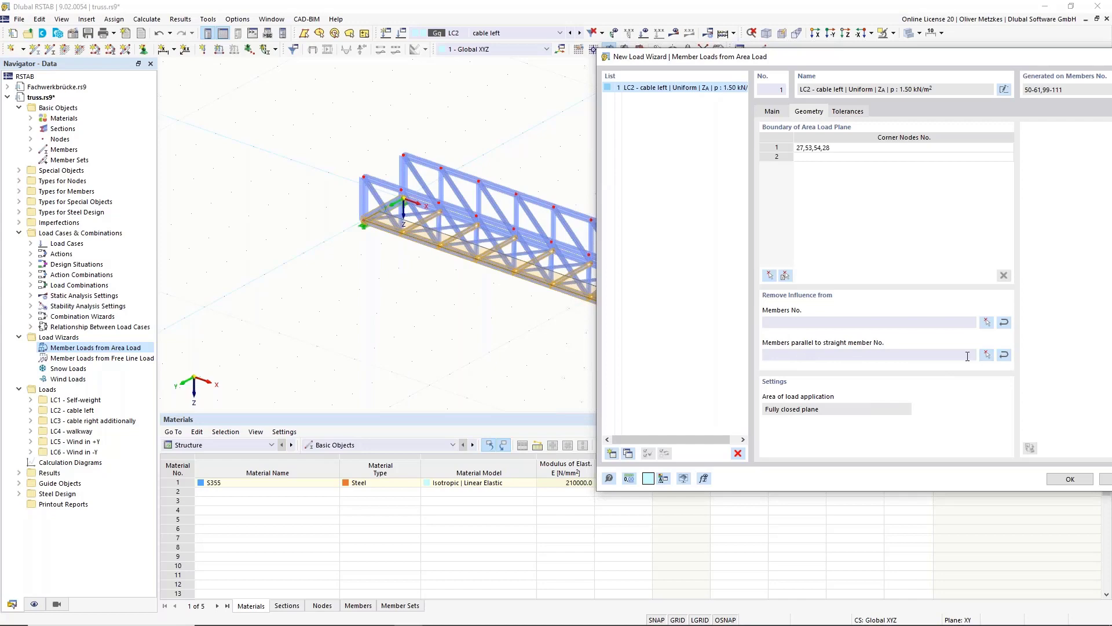
pyautogui.click(985, 355)
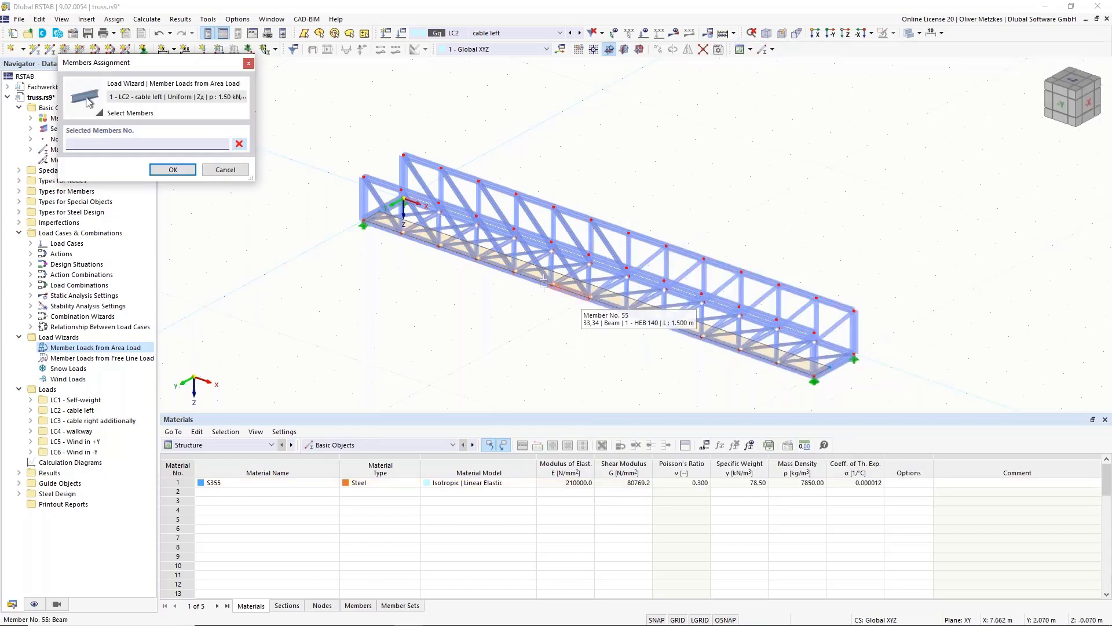
pyautogui.click(571, 291)
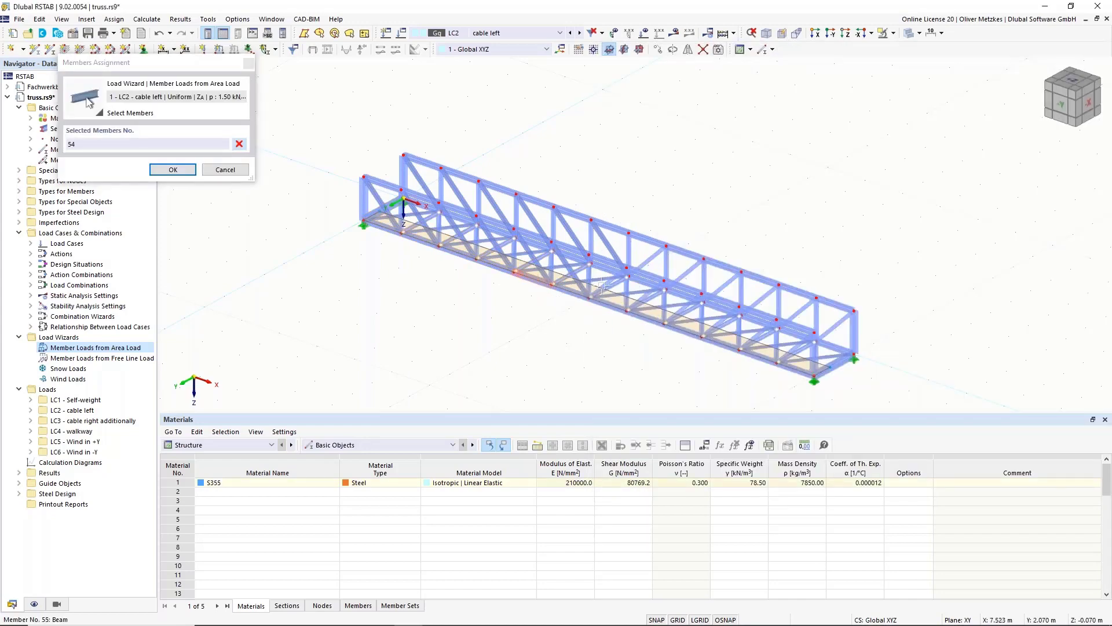
pyautogui.click(173, 169)
pyautogui.moveTo(526, 100); pyautogui.dragTo(902, 112)
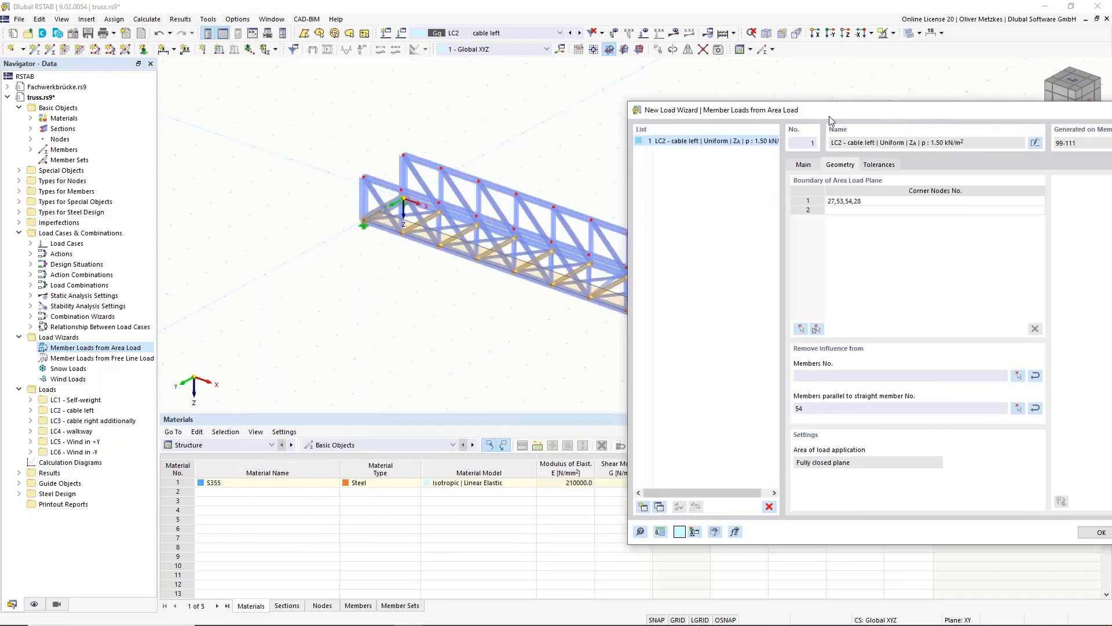
pyautogui.moveTo(829, 116); pyautogui.dragTo(628, 84)
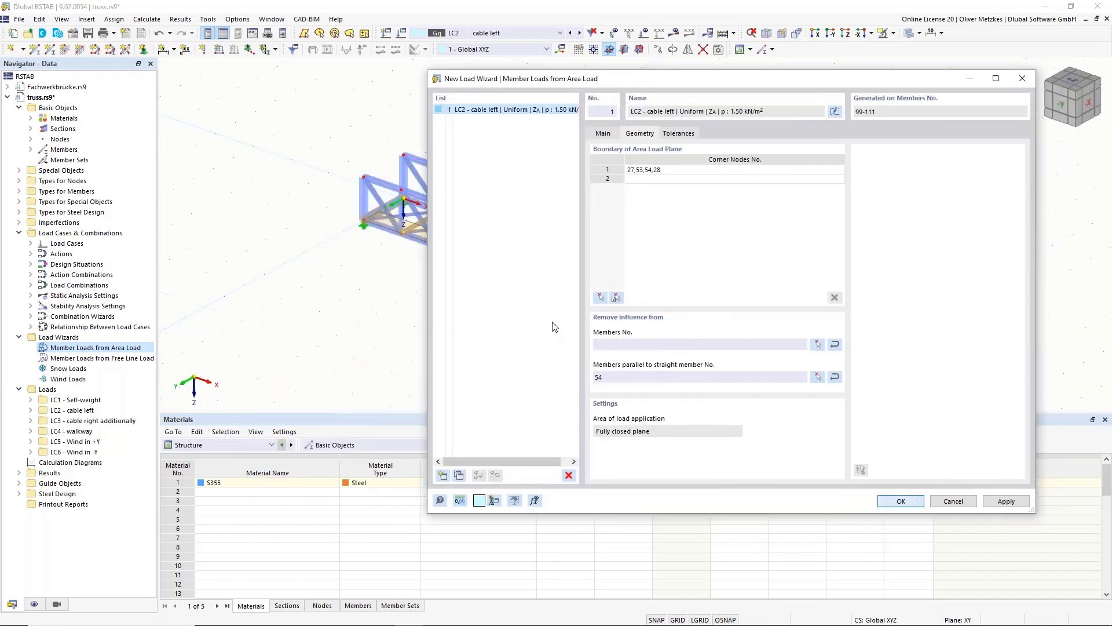
pyautogui.press('Return')
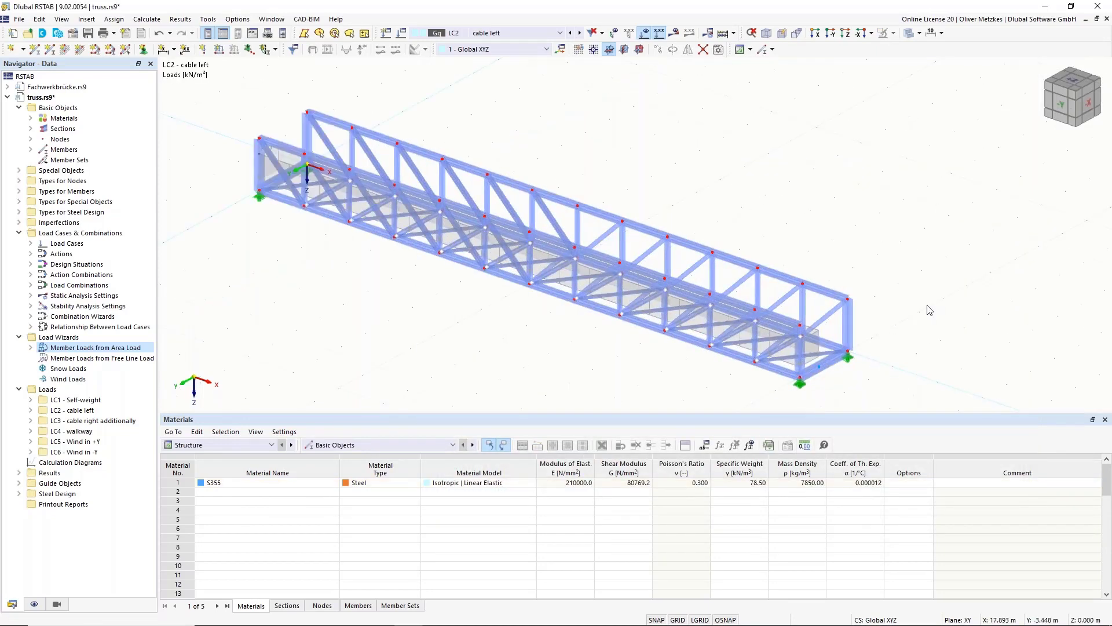
# Step: Display the member loads generated from the LC2 area load separately and examine them along the bridge
pyautogui.keyDown('ctrl'); pyautogui.moveTo(881, 307); pyautogui.dragTo(806, 259, button='middle'); pyautogui.keyUp('ctrl')
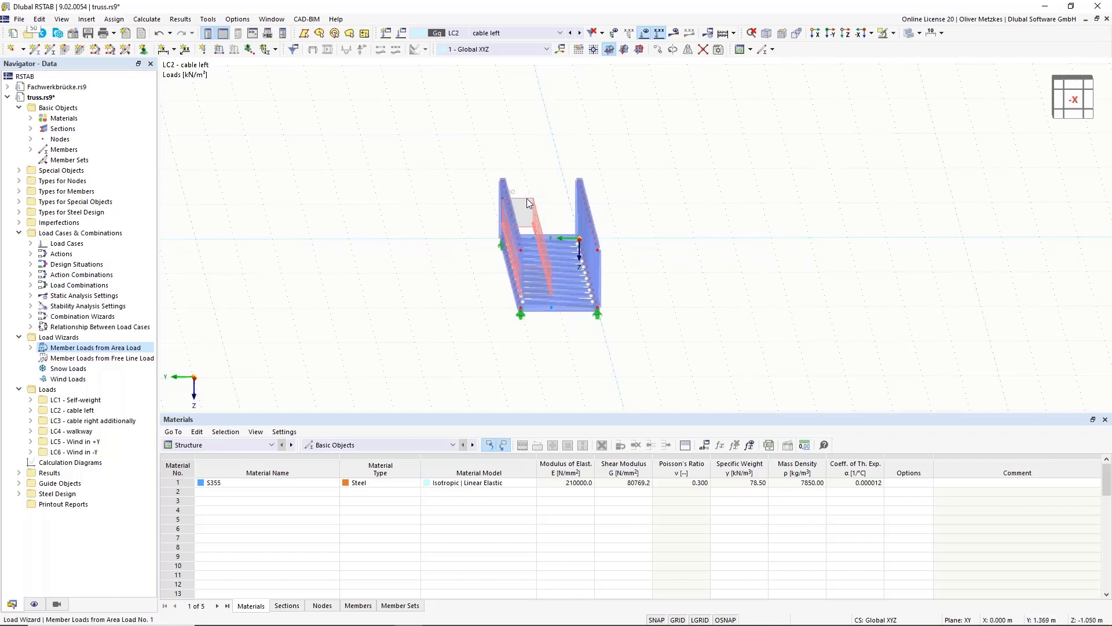
pyautogui.rightClick(526, 198)
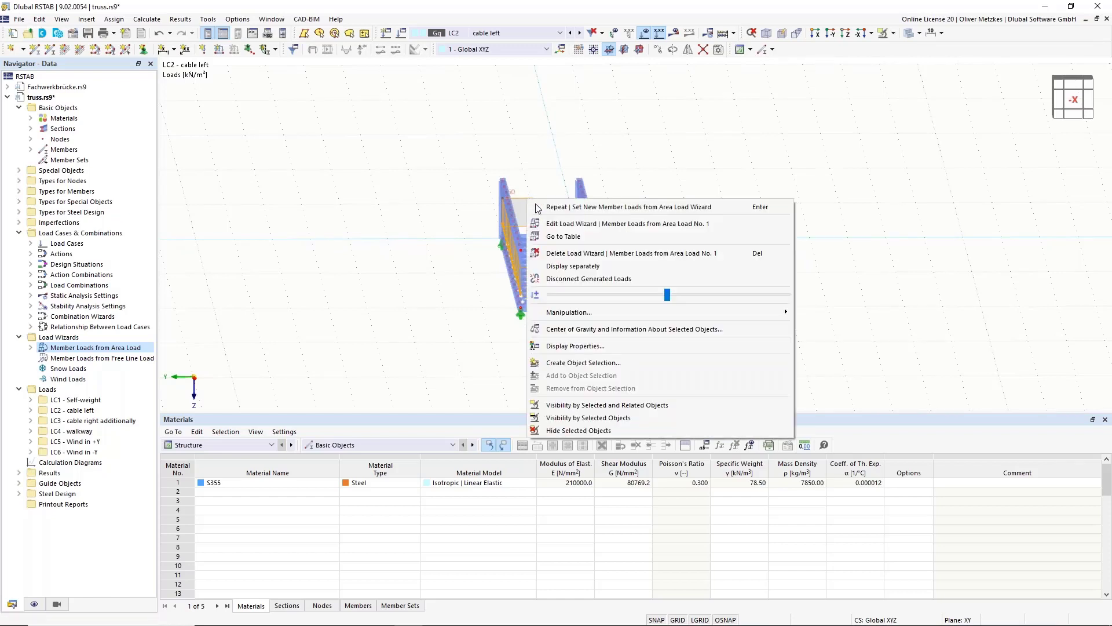
pyautogui.click(567, 269)
pyautogui.scroll(-2, 462, 270)
pyautogui.click(401, 257)
pyautogui.keyDown('ctrl'); pyautogui.moveTo(402, 258); pyautogui.dragTo(514, 300, button='middle'); pyautogui.keyUp('ctrl')
pyautogui.scroll(4, 503, 279)
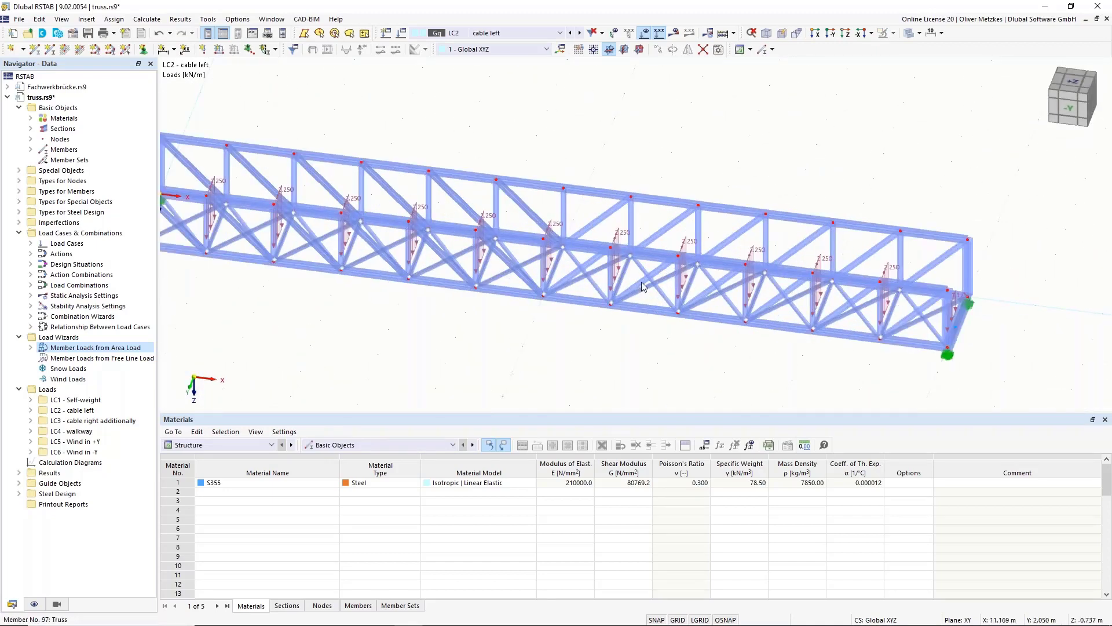
pyautogui.scroll(-2, 439, 313)
pyautogui.keyDown('ctrl'); pyautogui.moveTo(440, 313); pyautogui.dragTo(480, 220, button='middle'); pyautogui.keyUp('ctrl')
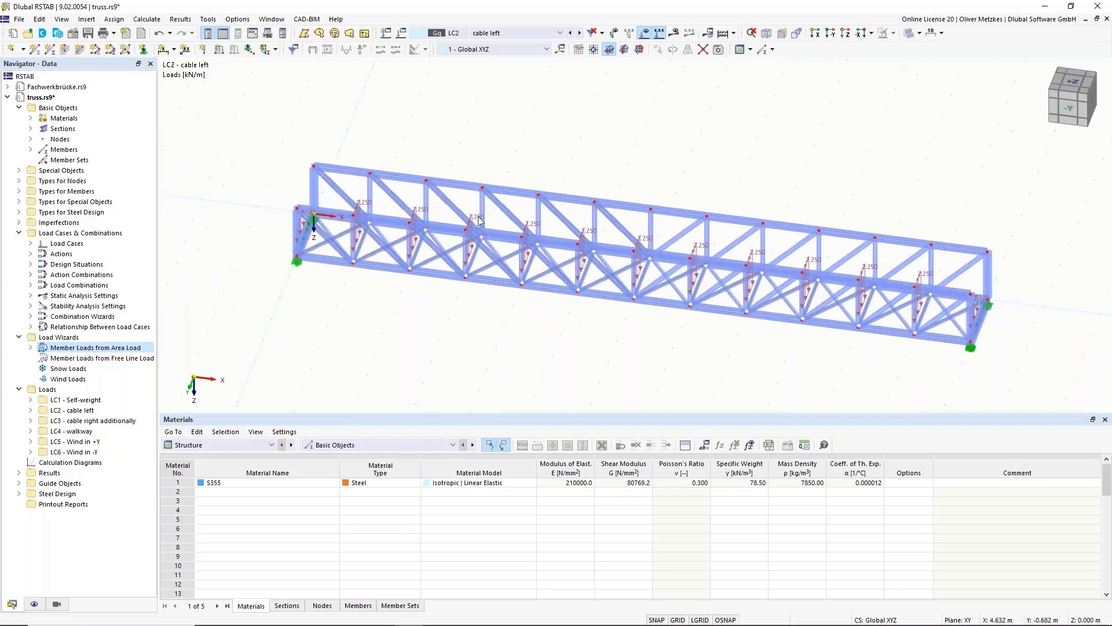
# Step: Return the LC2 load display from the separate member loads to the area load
pyautogui.rightClick(478, 221)
pyautogui.click(539, 280)
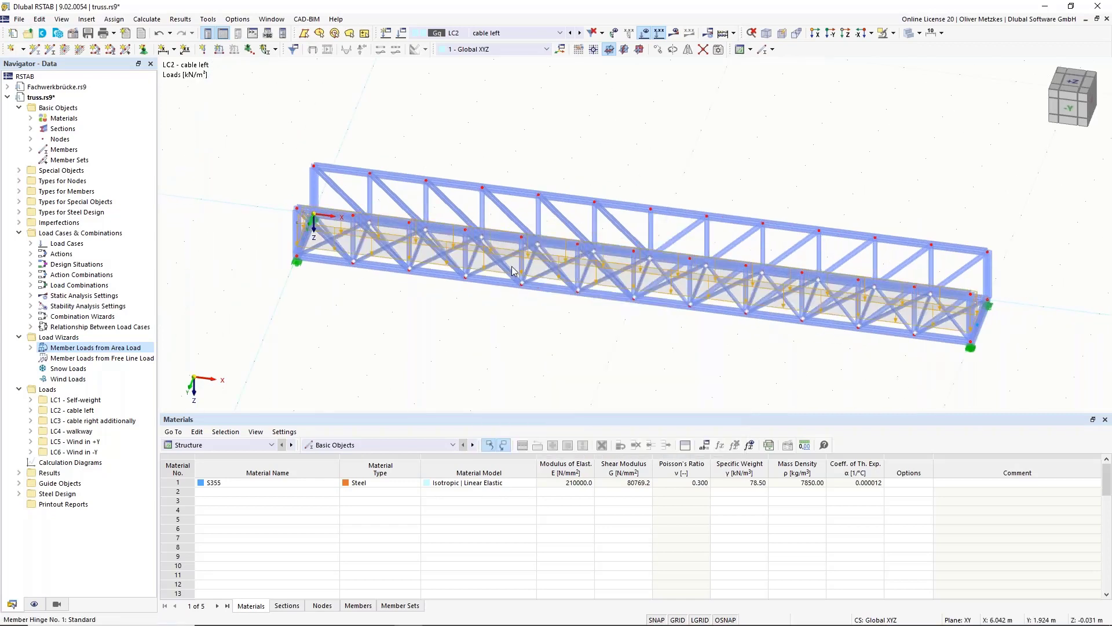
pyautogui.moveTo(606, 323)
pyautogui.keyDown('ctrl'); pyautogui.mouseDown(button='middle')
pyautogui.moveTo(635, 342)
pyautogui.moveTo(589, 295)
pyautogui.moveTo(653, 315)
pyautogui.moveTo(626, 313)
pyautogui.mouseUp(button='middle'); pyautogui.keyUp('ctrl')
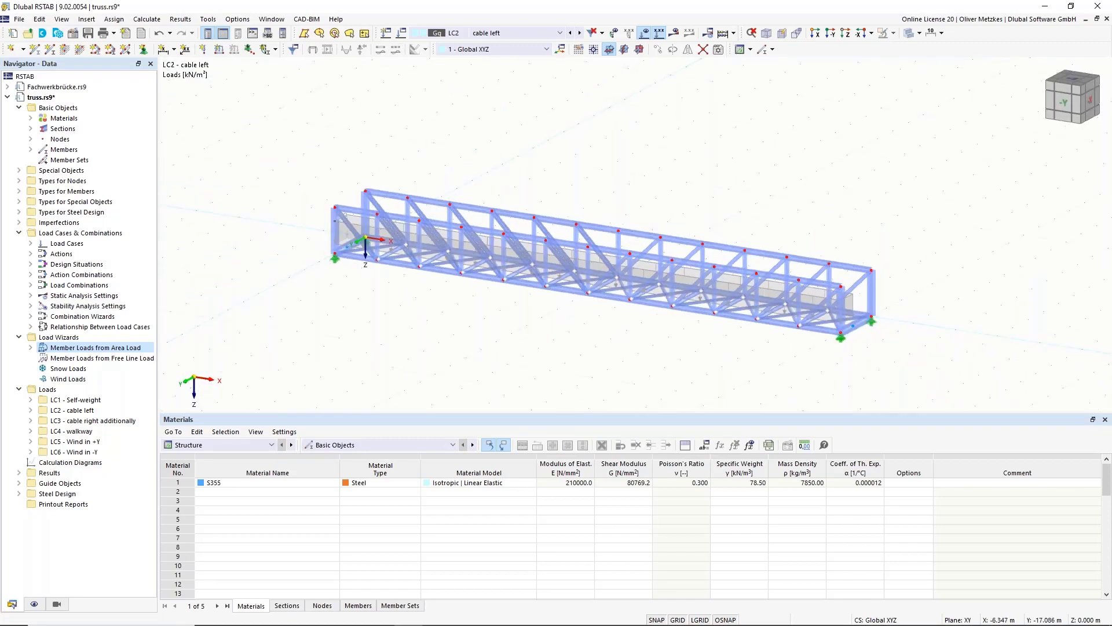
# Step: Activate LC3 - cable right additionally and create 'On Member' nodes on members 110 and 111 at 30% from the member start without dividing them
pyautogui.click(579, 33)
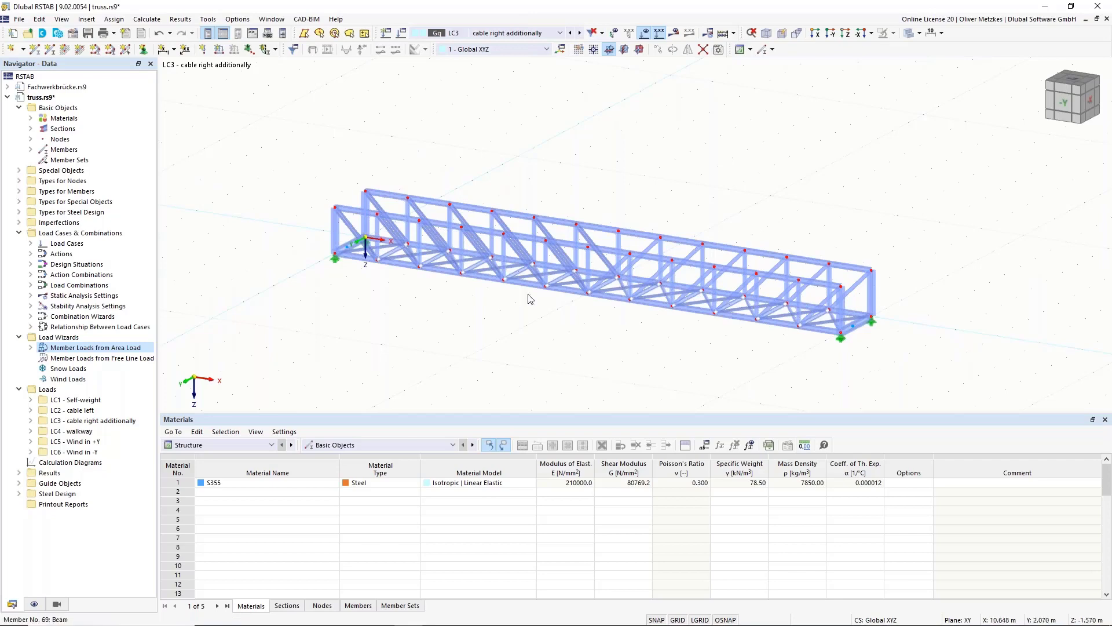
pyautogui.scroll(3, 286, 269)
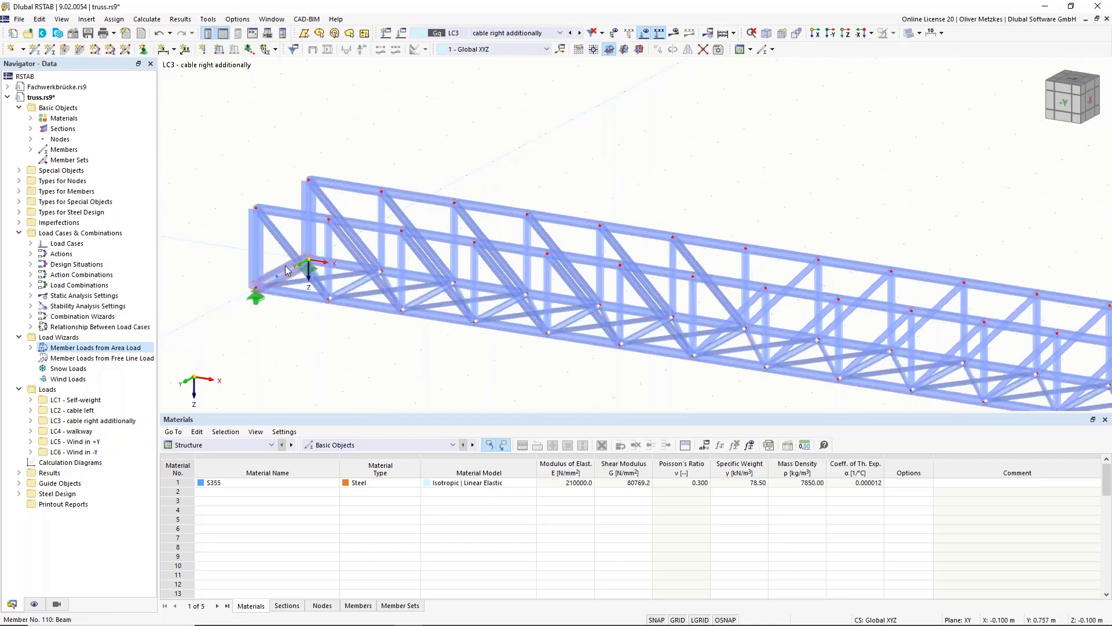
pyautogui.moveTo(765, 197); pyautogui.dragTo(478, 119, button='middle')
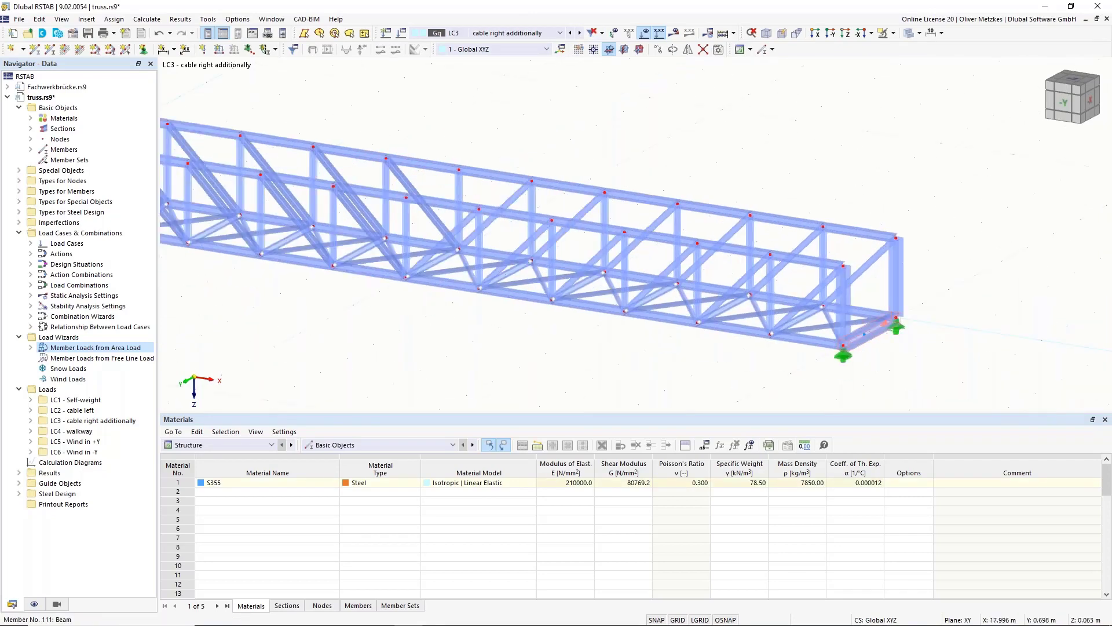
pyautogui.rightClick(880, 335)
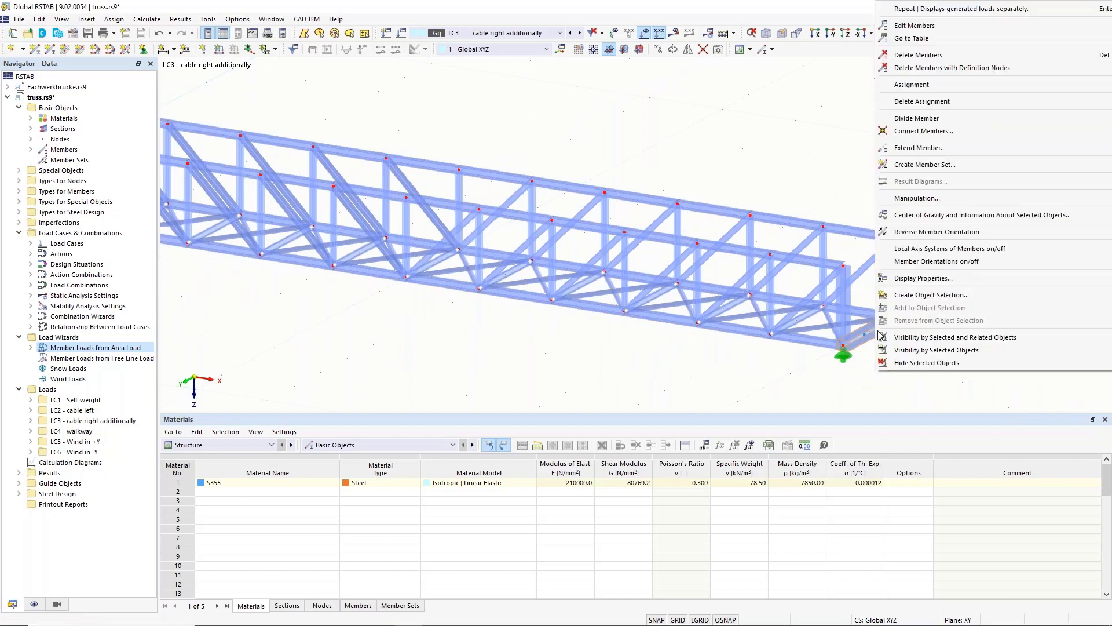
pyautogui.moveTo(961, 123)
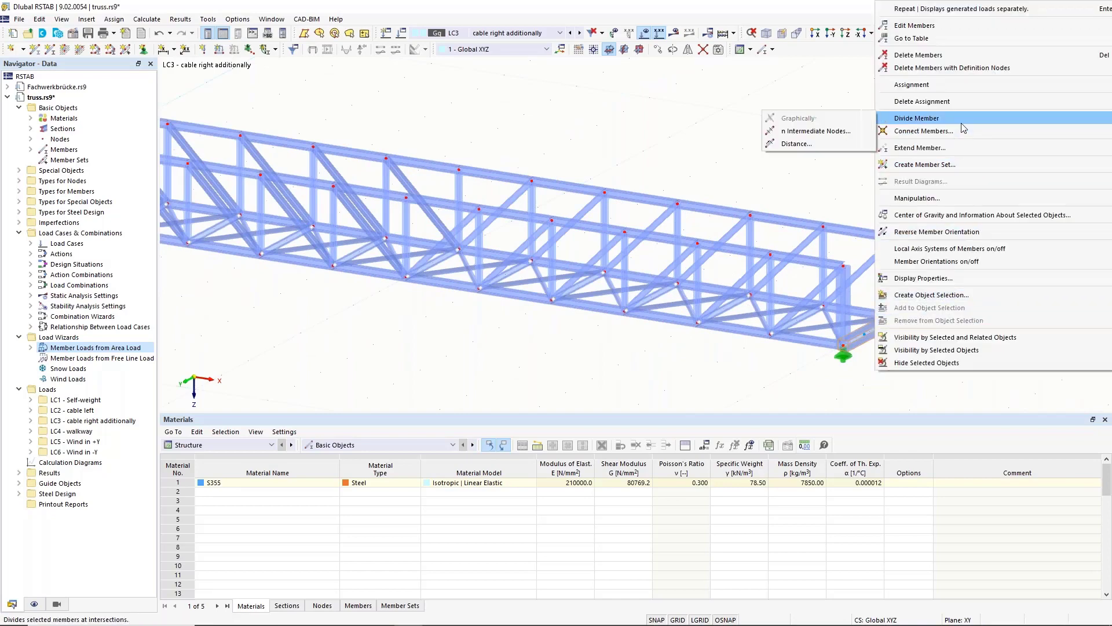
pyautogui.click(800, 143)
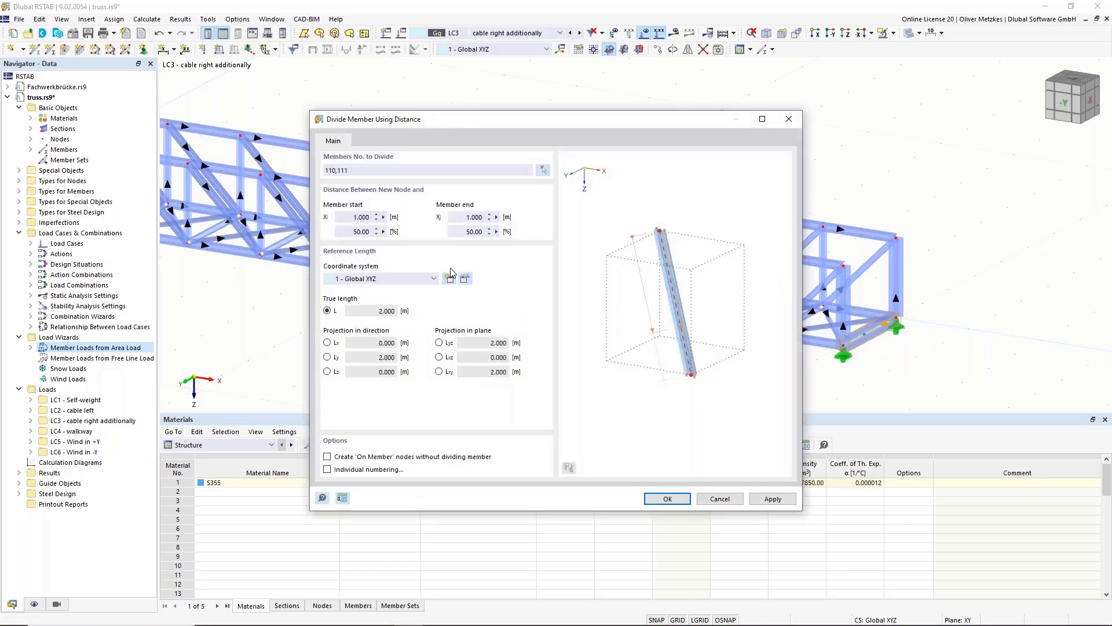
pyautogui.doubleClick(359, 232)
pyautogui.write('30')
pyautogui.click(352, 457)
pyautogui.click(665, 498)
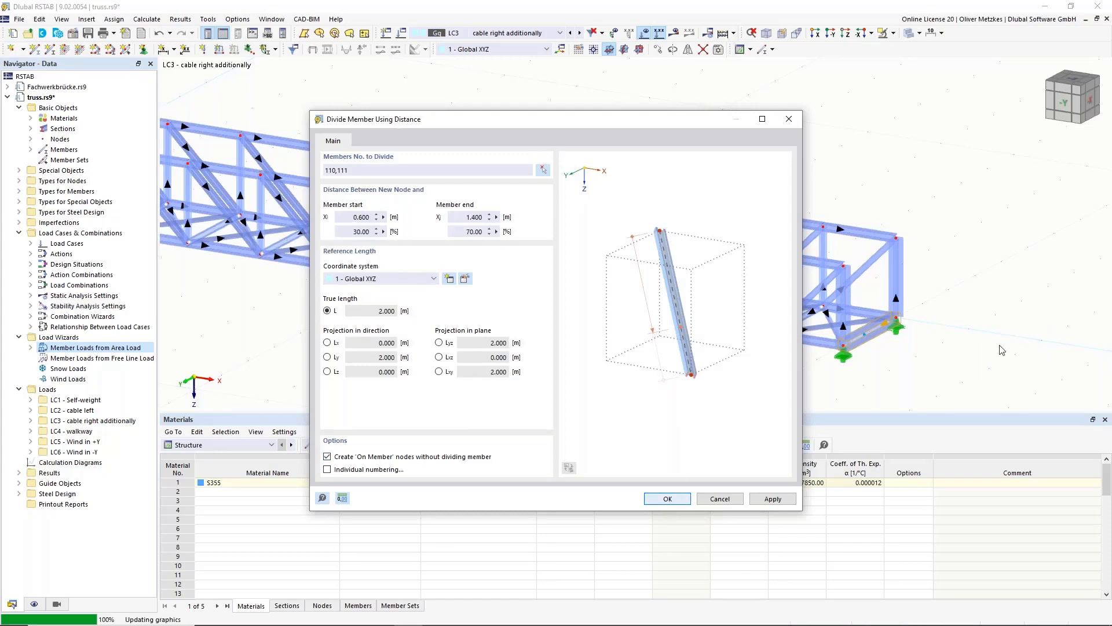
pyautogui.moveTo(380, 297); pyautogui.dragTo(620, 328, button='middle')
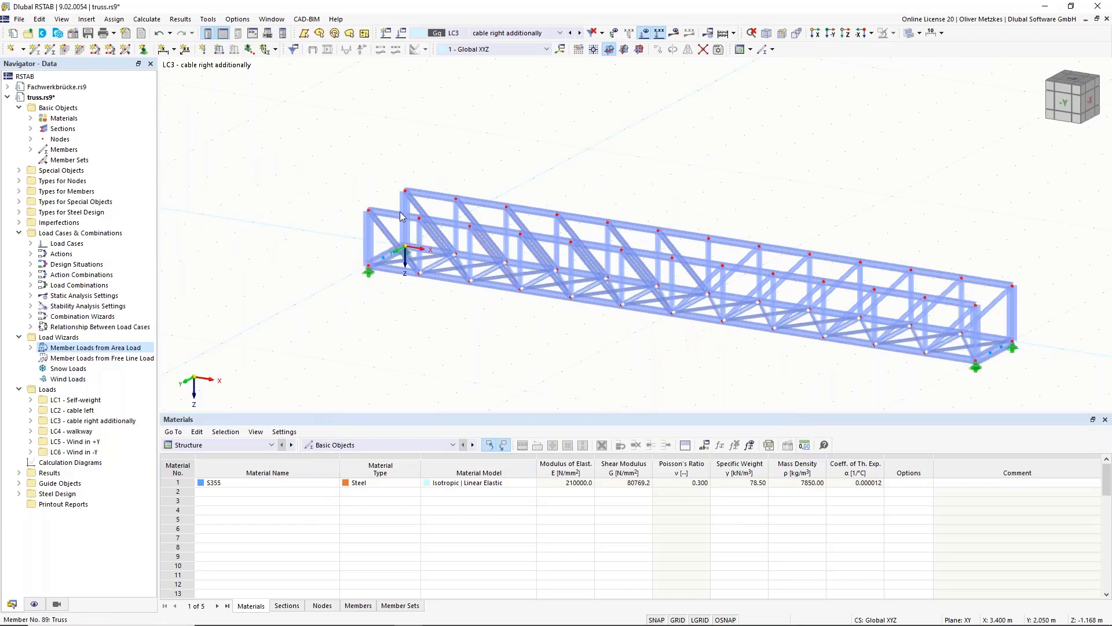
# Step: Set up a Member Loads from Free Line Load wizard for LC3 with a uniform 1.000 kN/m load between nodes 55 and 56
pyautogui.click(87, 358)
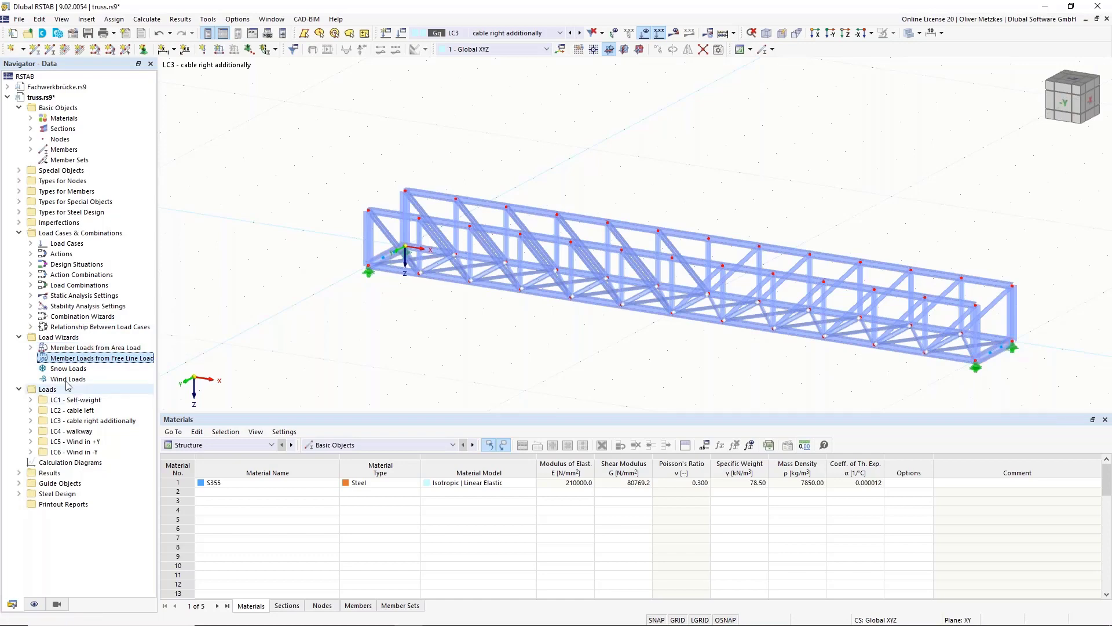
pyautogui.rightClick(69, 359)
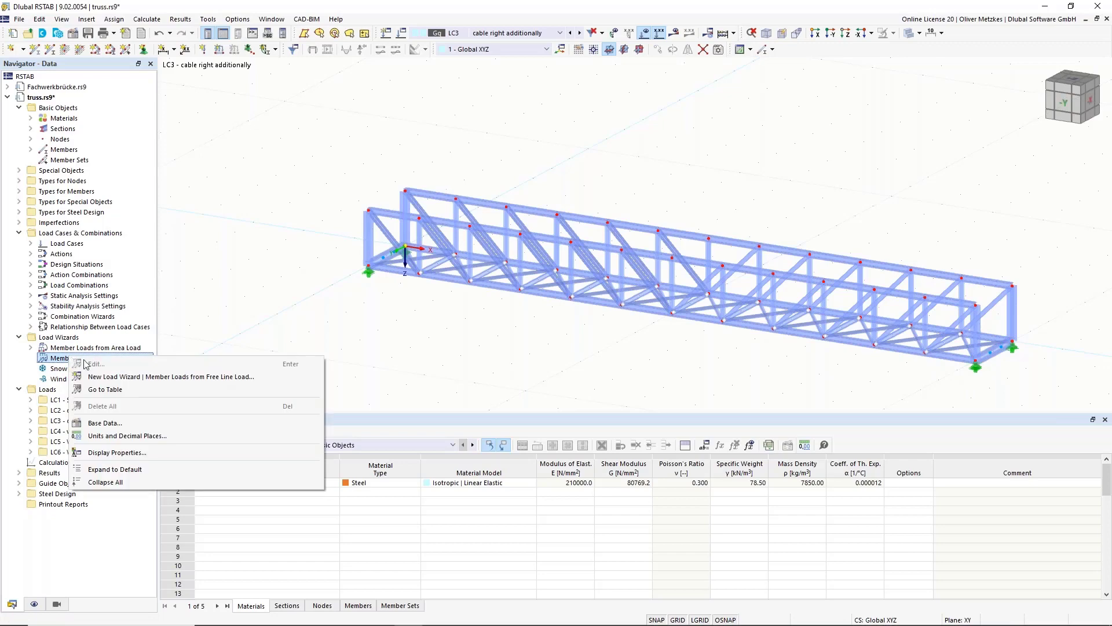
pyautogui.click(116, 377)
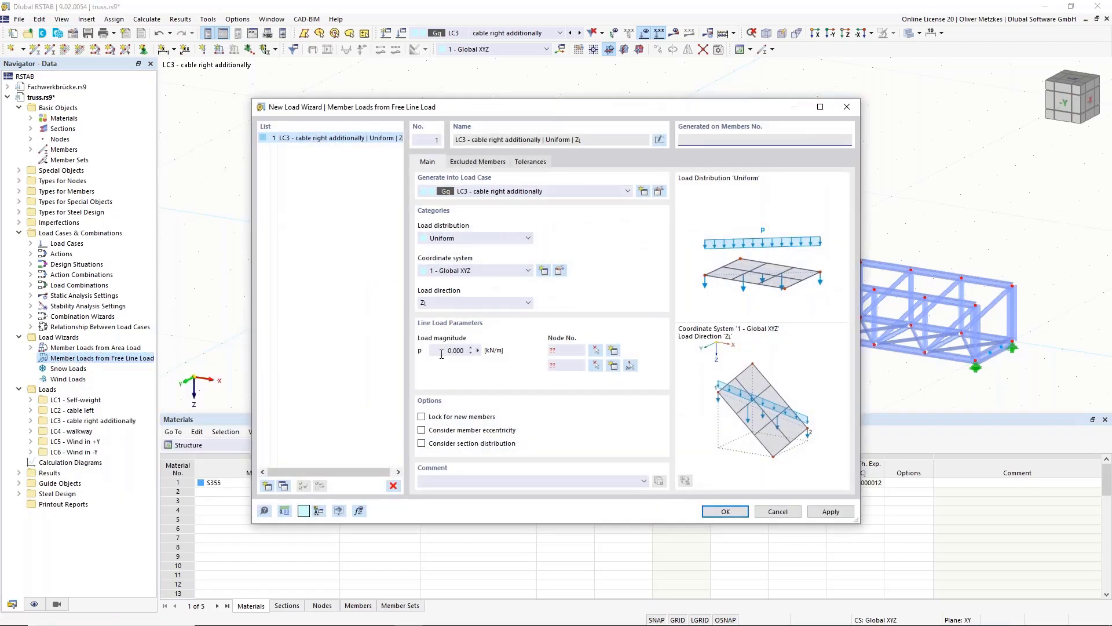
pyautogui.click(442, 351)
pyautogui.write('1')
pyautogui.click(630, 367)
pyautogui.click(456, 271)
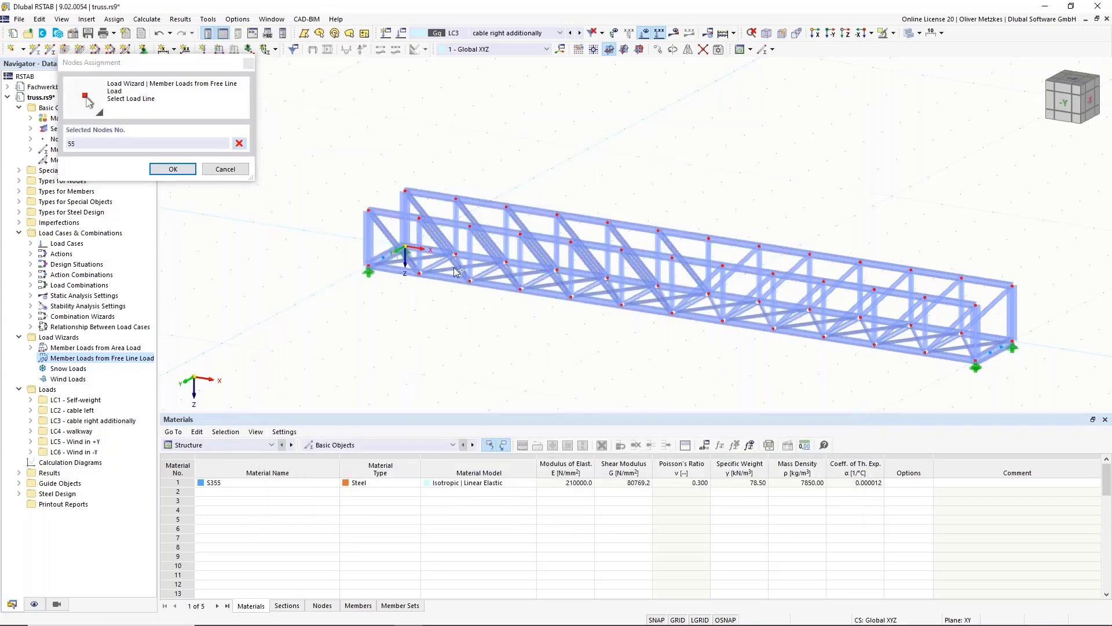
pyautogui.click(1008, 347)
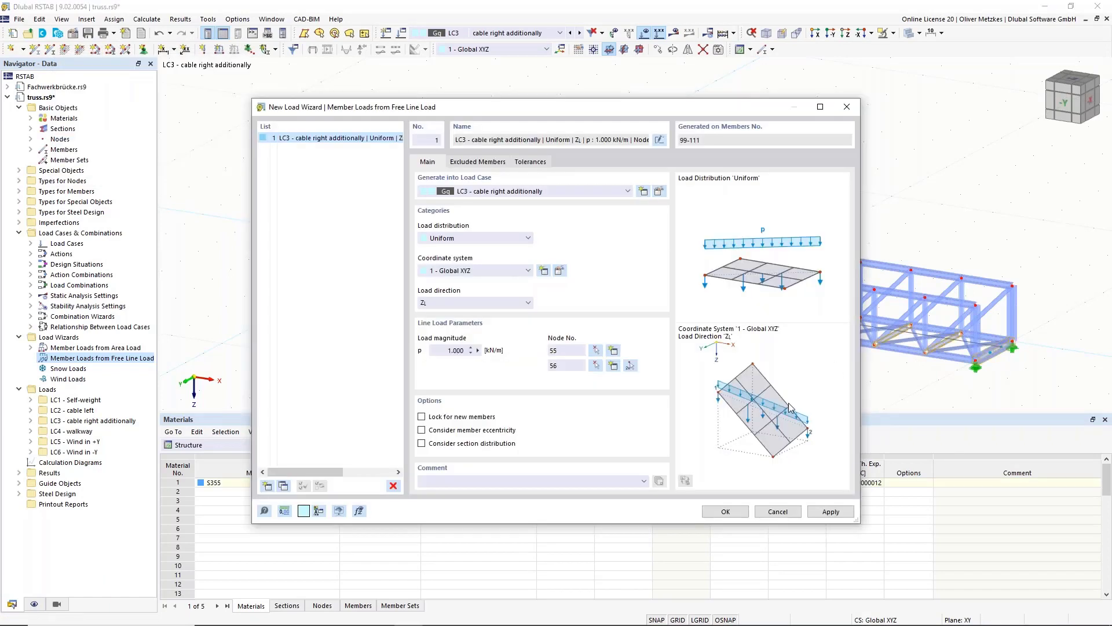
# Step: Check the free line load's excluded member settings and which members of the bridge floor receive the load
pyautogui.click(483, 161)
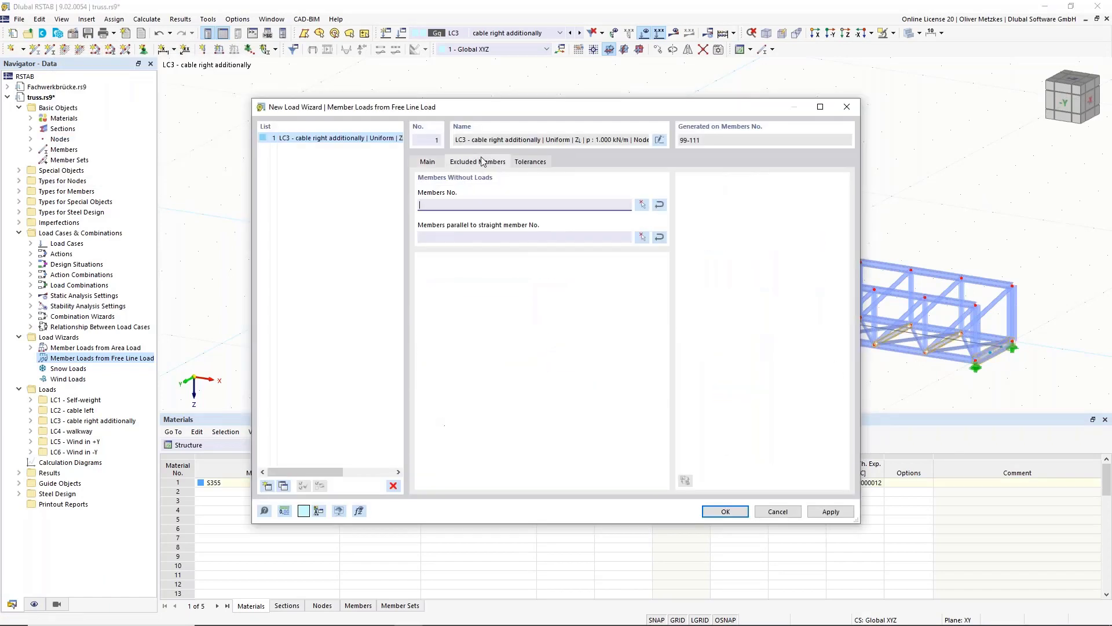
pyautogui.moveTo(490, 108); pyautogui.dragTo(593, 378)
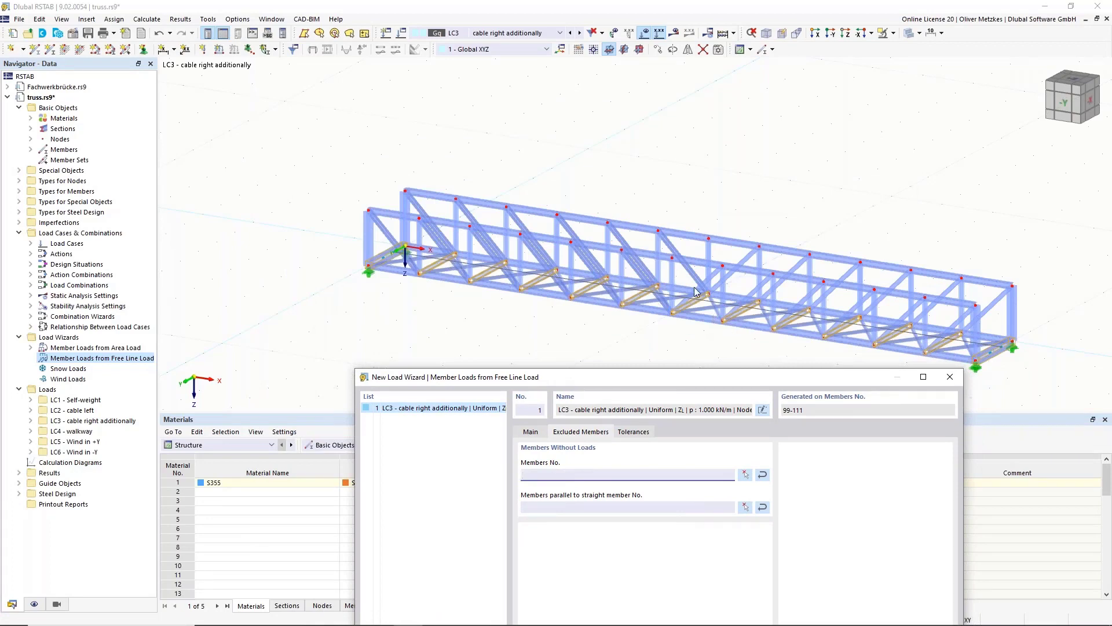
pyautogui.moveTo(669, 377); pyautogui.dragTo(590, 29)
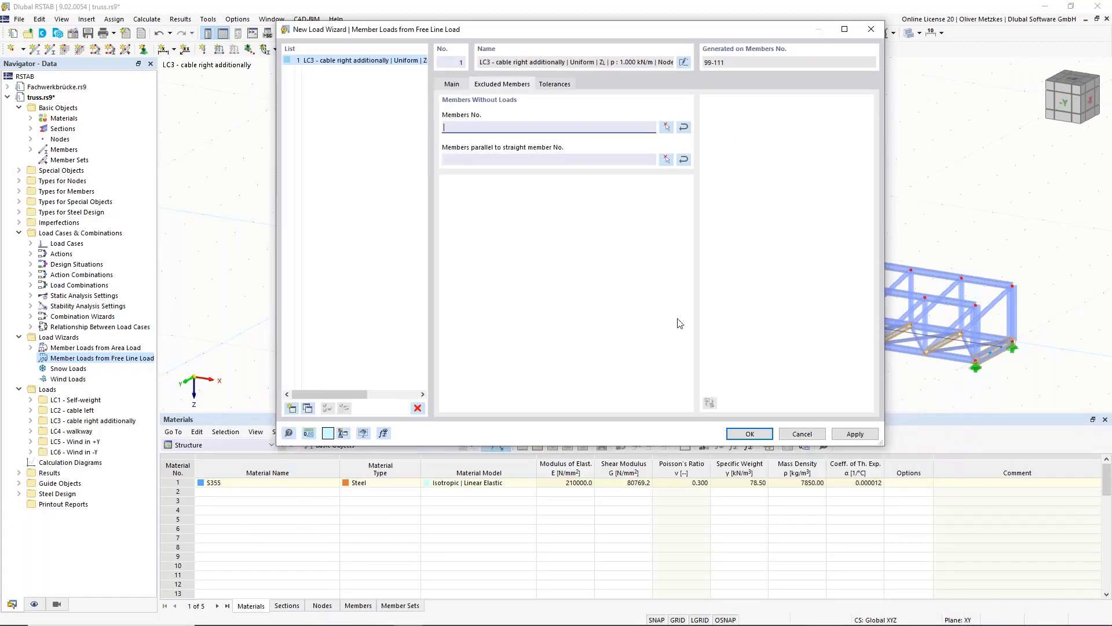
# Step: Create the uniform 1.000 kN/m member loads from the free line load in LC3, without excluding any members
pyautogui.click(759, 438)
pyautogui.click(753, 432)
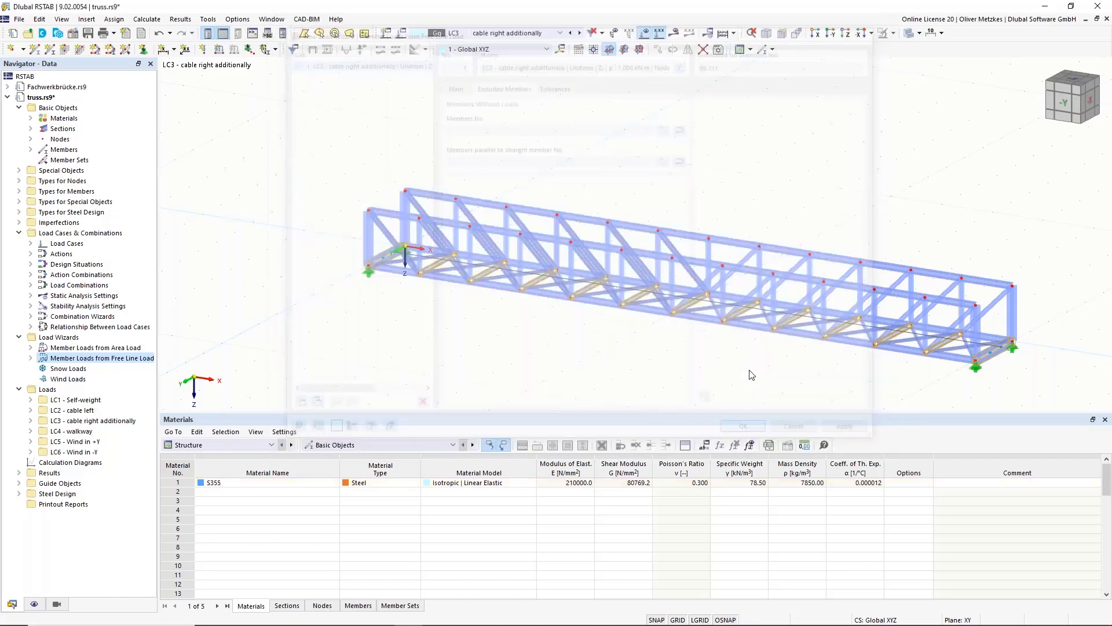
# Step: Display the generated LC3 member loads separately to inspect them, and switch back to the free line load display
pyautogui.keyDown('ctrl'); pyautogui.moveTo(620, 357); pyautogui.dragTo(482, 316, button='middle'); pyautogui.keyUp('ctrl')
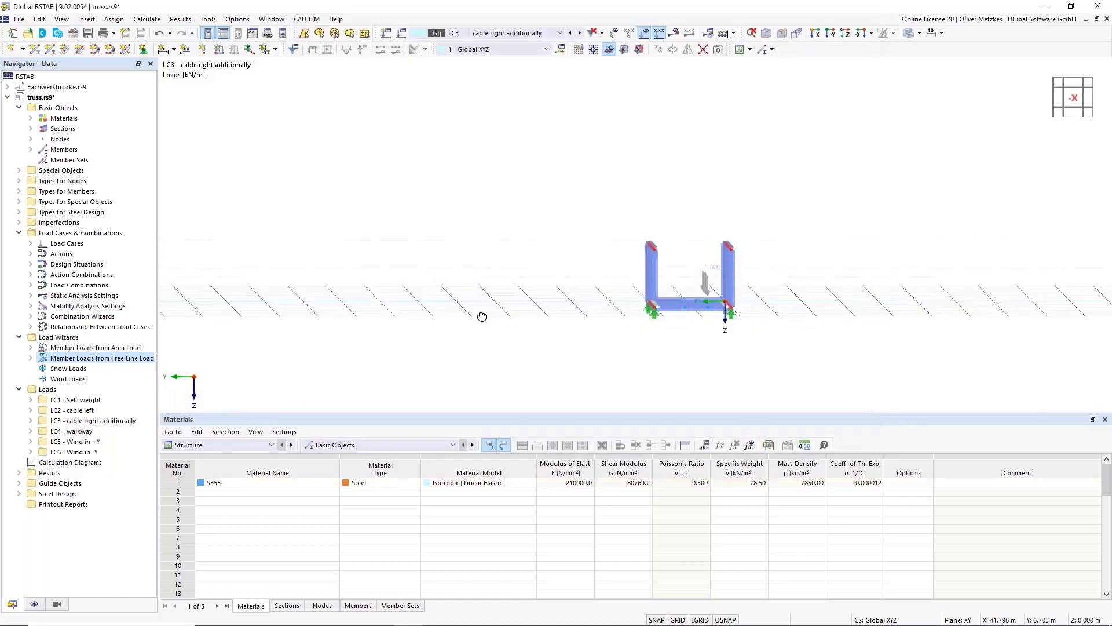
pyautogui.rightClick(709, 269)
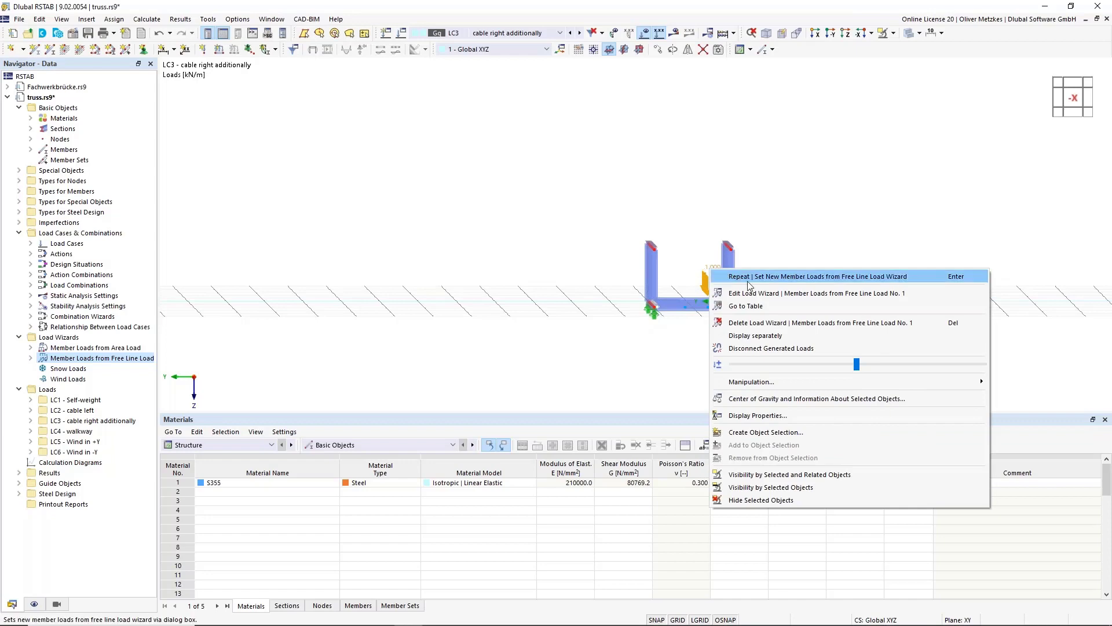
pyautogui.click(755, 335)
pyautogui.keyDown('ctrl'); pyautogui.moveTo(561, 284); pyautogui.dragTo(698, 358, button='middle'); pyautogui.keyUp('ctrl')
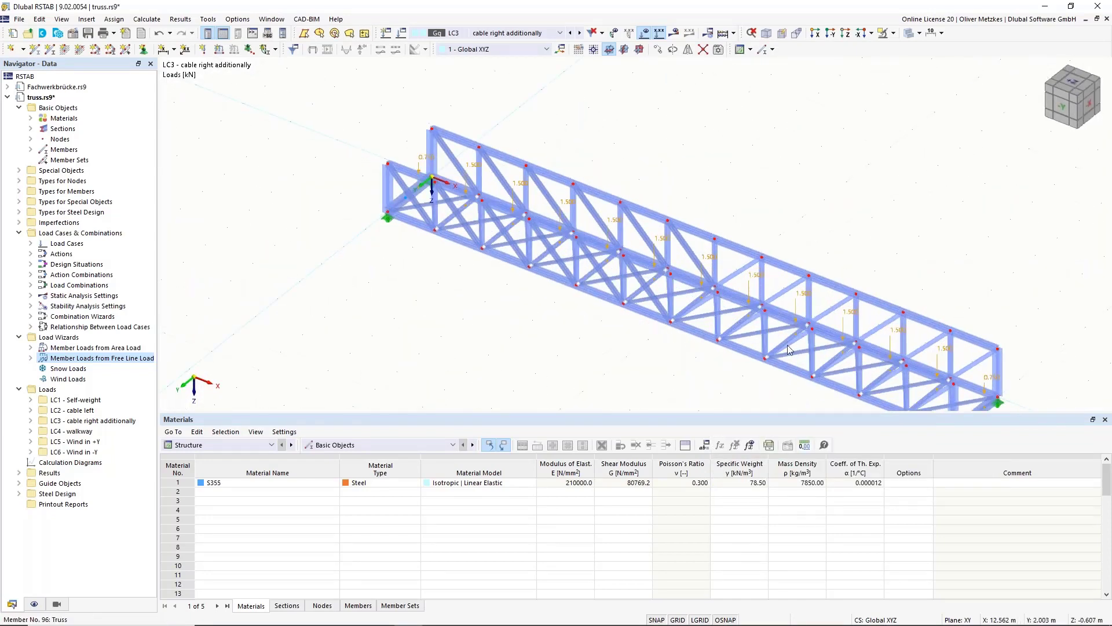
pyautogui.rightClick(566, 207)
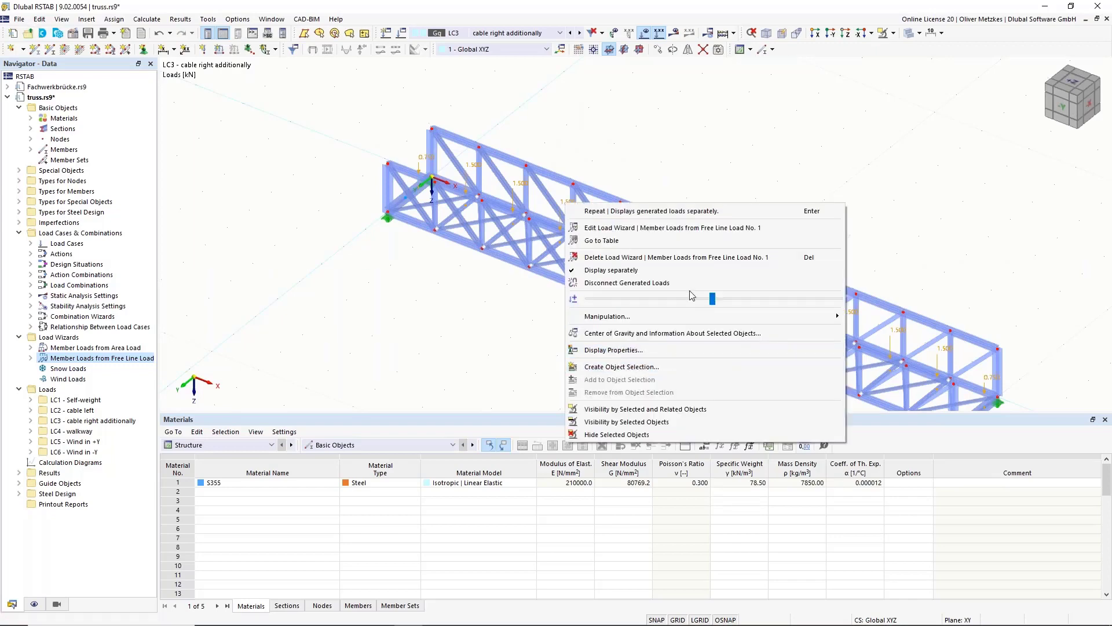
pyautogui.click(647, 270)
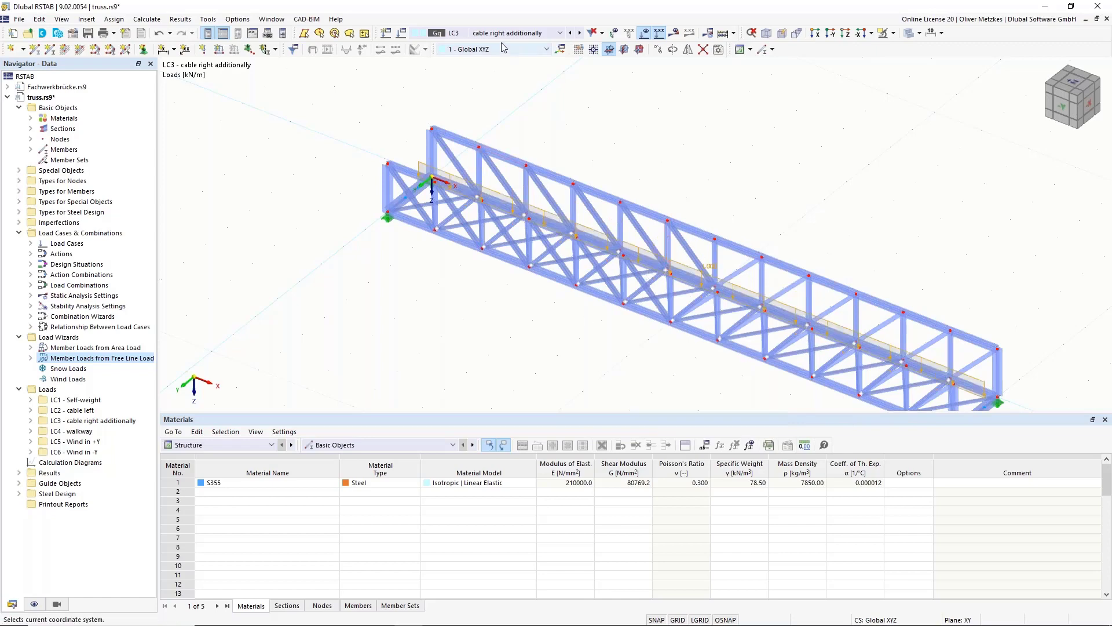
# Step: Start a new load wizard for member loads from area load in LC4 - walkway, with a uniform magnitude of 30.00 kN/m²
pyautogui.click(580, 33)
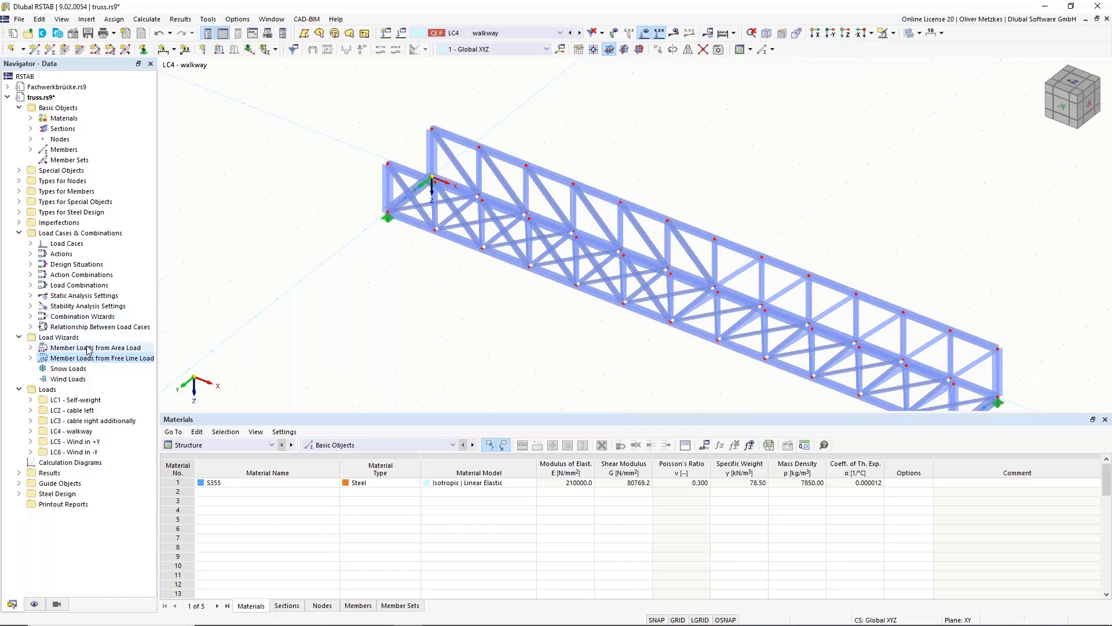
pyautogui.click(44, 350)
pyautogui.rightClick(83, 349)
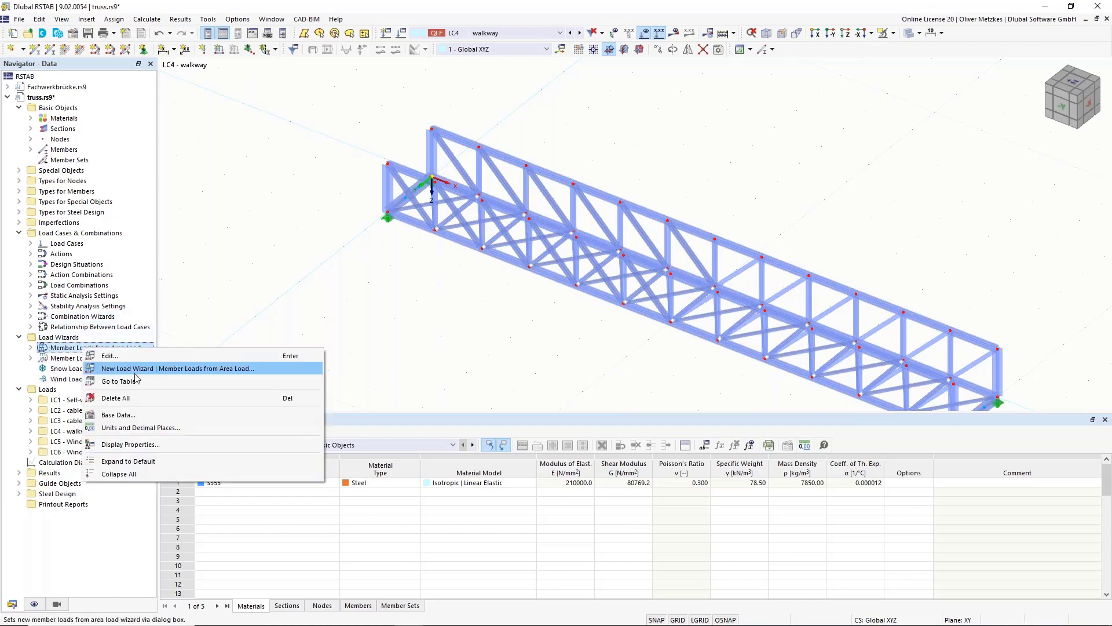
pyautogui.click(136, 369)
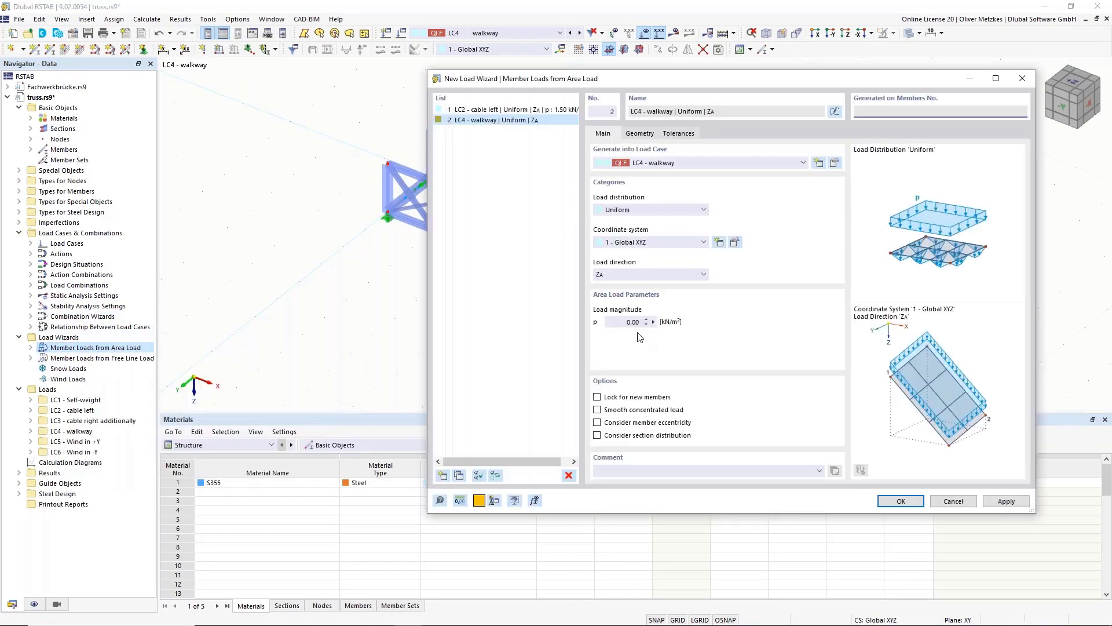
pyautogui.click(624, 323)
# Step: Define the area load plane of the walkway by the corner nodes 1, 2, 54 and 53
pyautogui.click(639, 133)
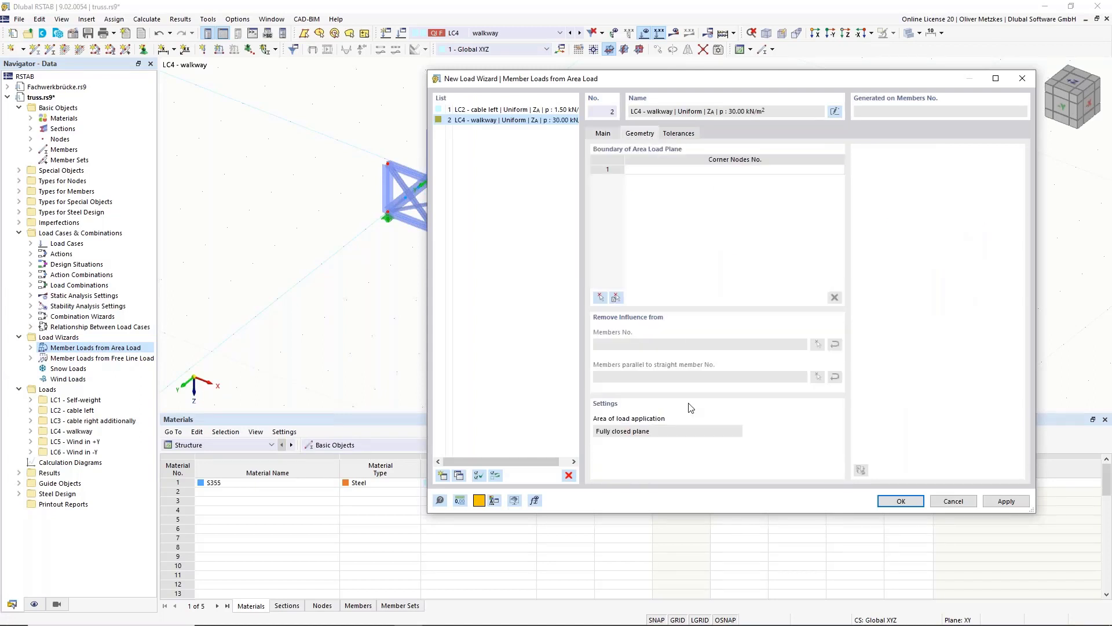
pyautogui.click(600, 297)
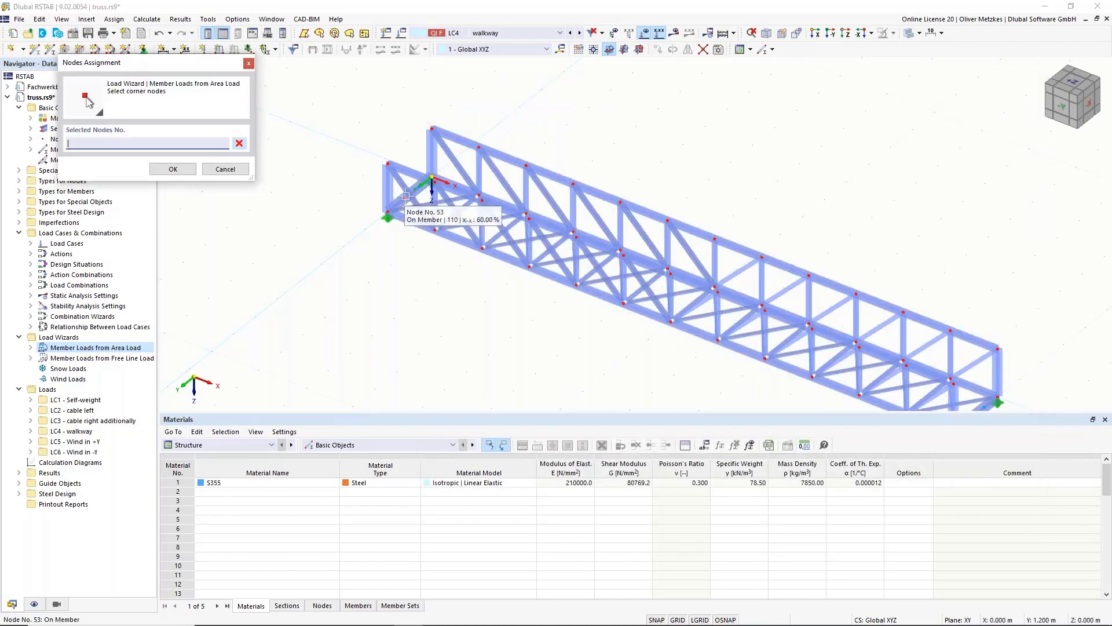
pyautogui.click(387, 218)
pyautogui.moveTo(757, 271); pyautogui.dragTo(411, 183, button='middle')
pyautogui.click(648, 309)
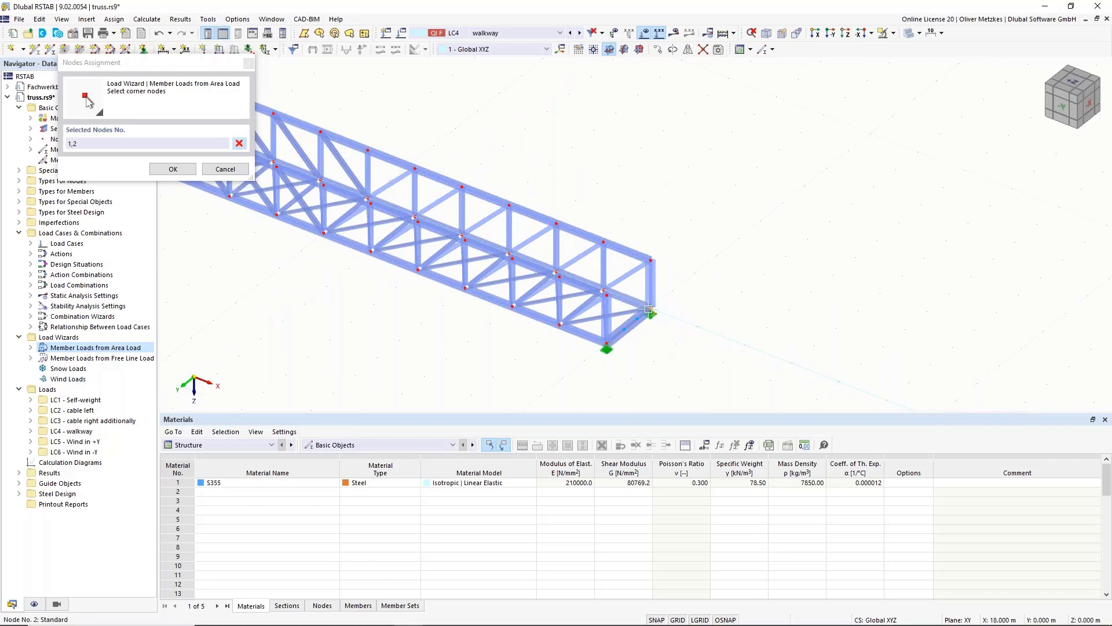
pyautogui.click(624, 329)
pyautogui.scroll(-2, 358, 299)
pyautogui.keyDown('ctrl'); pyautogui.moveTo(364, 329); pyautogui.dragTo(276, 295, button='middle'); pyautogui.keyUp('ctrl')
pyautogui.moveTo(267, 174); pyautogui.dragTo(451, 260, button='middle')
pyautogui.scroll(3, 449, 255)
pyautogui.scroll(2, 474, 254)
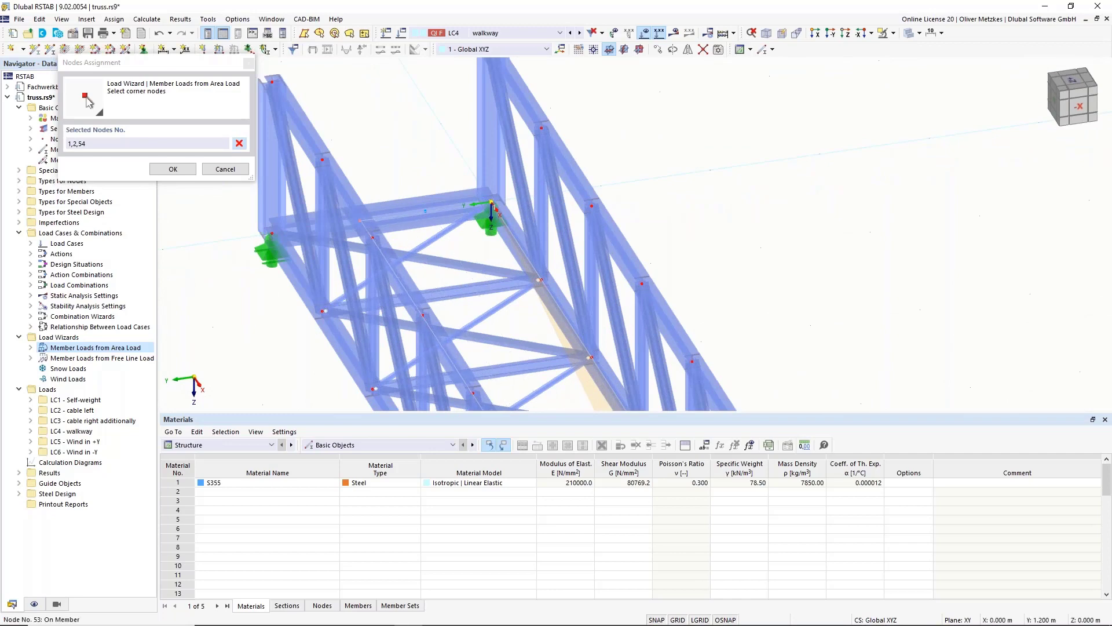
pyautogui.click(364, 224)
pyautogui.scroll(-3, 602, 178)
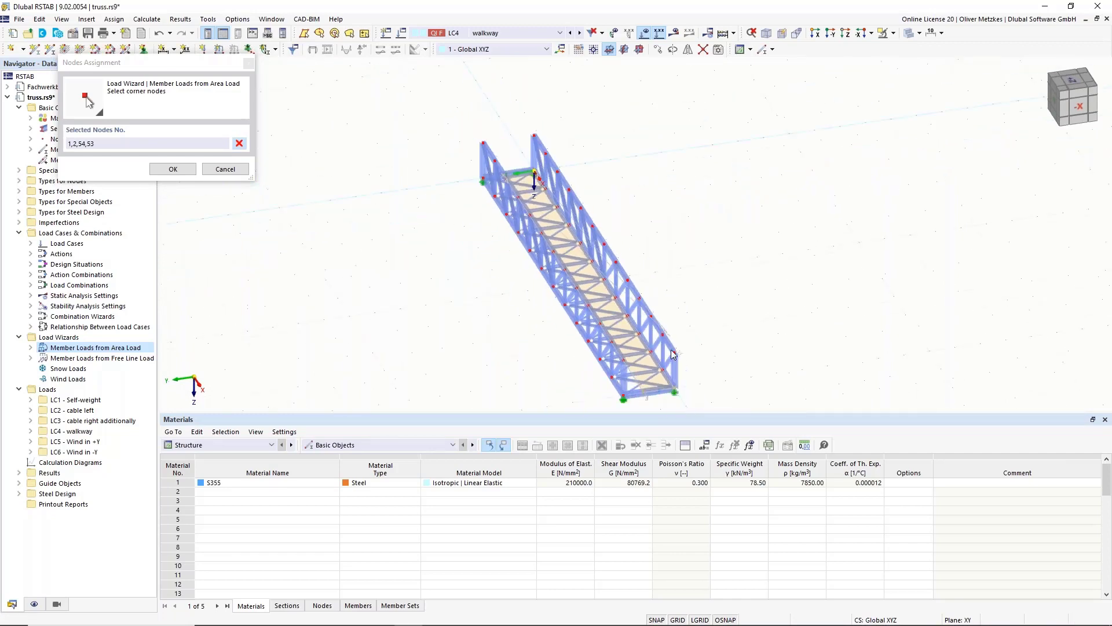
pyautogui.click(172, 169)
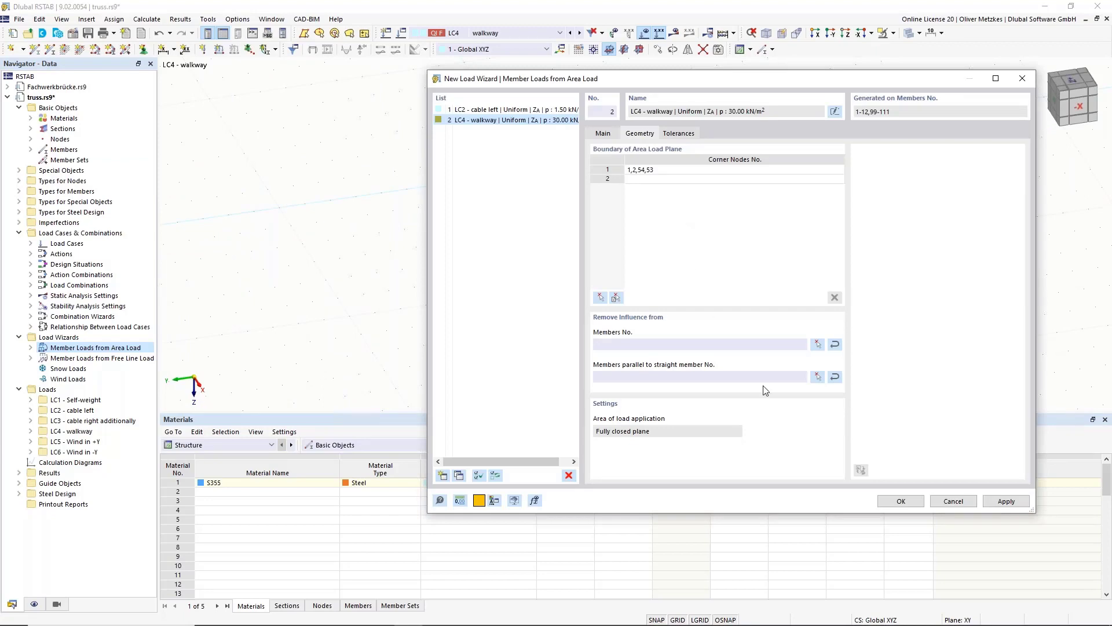
# Step: Remove the load influence from all members parallel to member 6 and create the walkway area load
pyautogui.click(817, 377)
pyautogui.scroll(3, 631, 289)
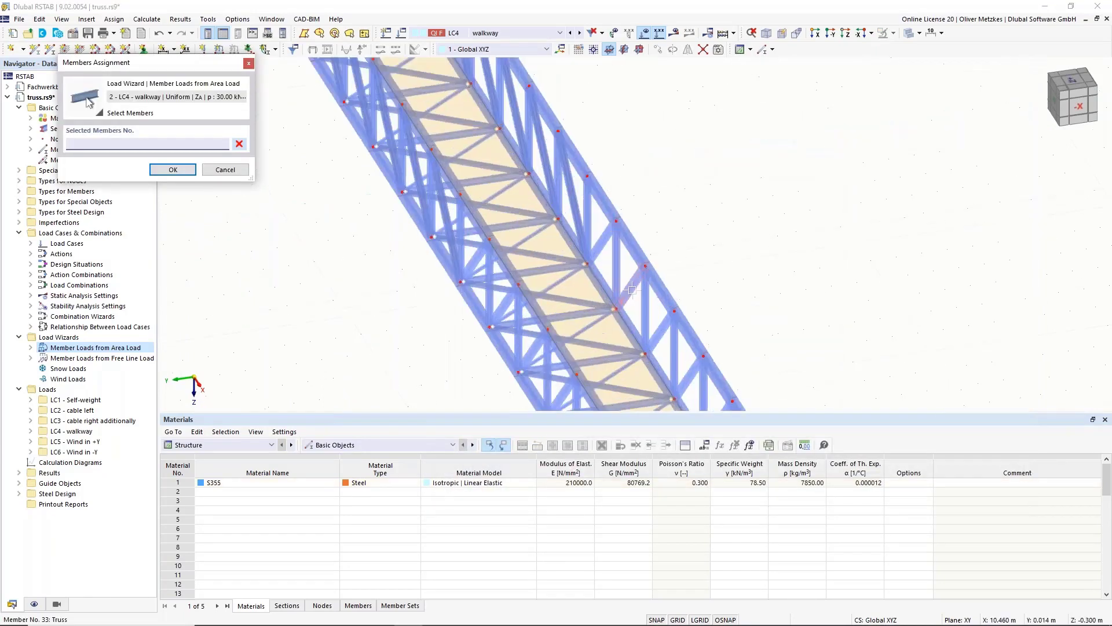
pyautogui.scroll(1, 632, 290)
pyautogui.keyDown('ctrl'); pyautogui.moveTo(454, 321); pyautogui.dragTo(521, 278, button='middle'); pyautogui.keyUp('ctrl')
pyautogui.click(463, 236)
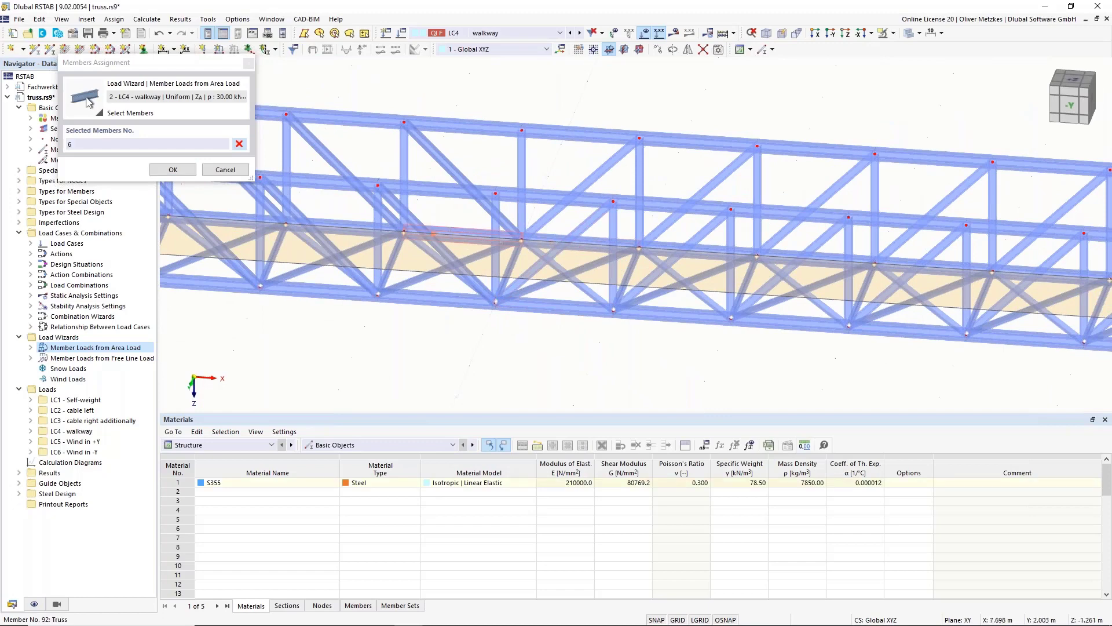
pyautogui.click(169, 170)
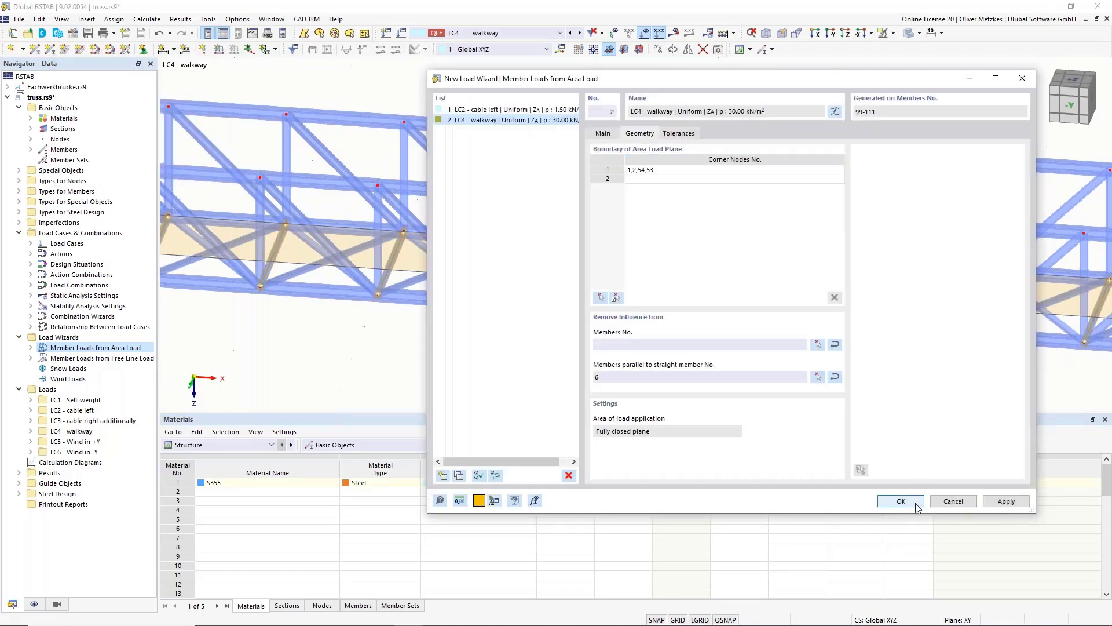
pyautogui.click(901, 501)
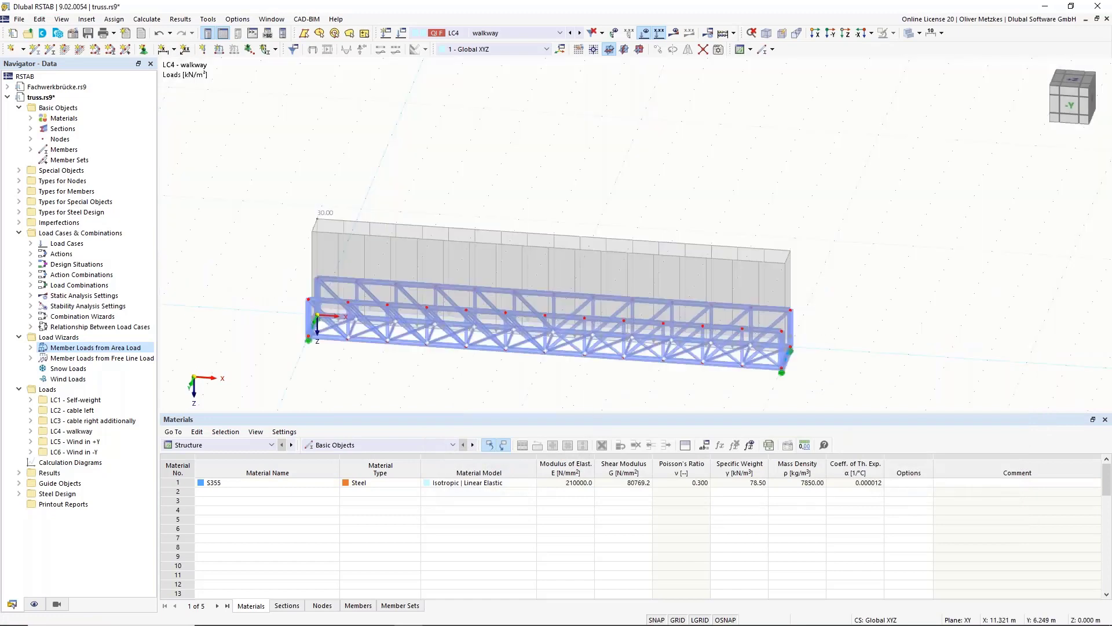
# Step: Set the magnitude of the walkway area load to 3.00 kN/m²
pyautogui.keyDown('ctrl'); pyautogui.moveTo(547, 394); pyautogui.dragTo(426, 342, button='middle'); pyautogui.keyUp('ctrl')
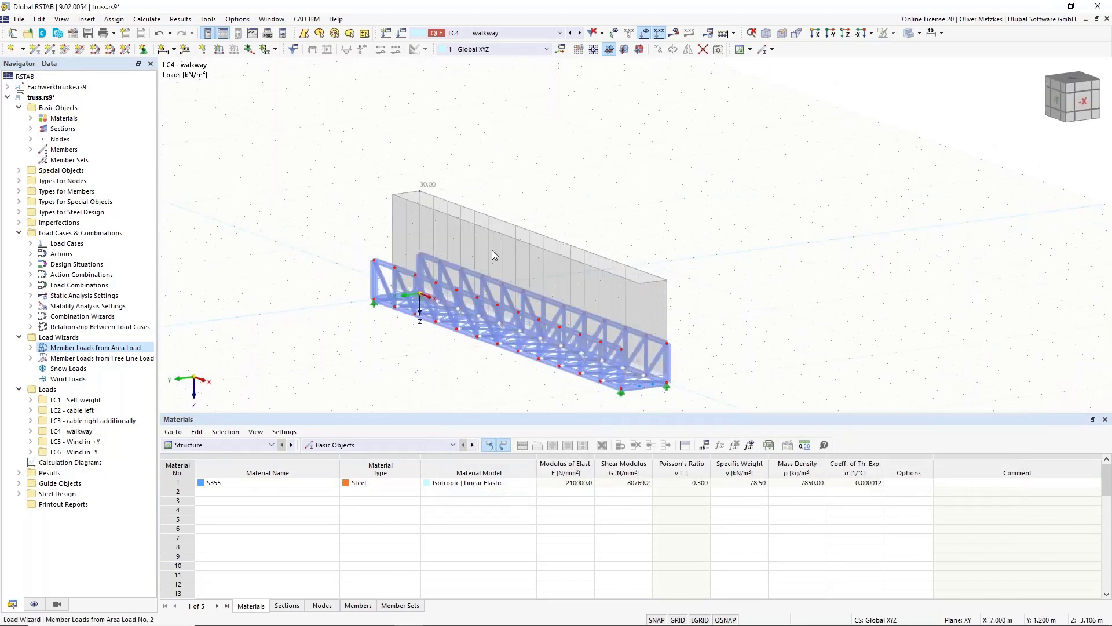
pyautogui.rightClick(512, 238)
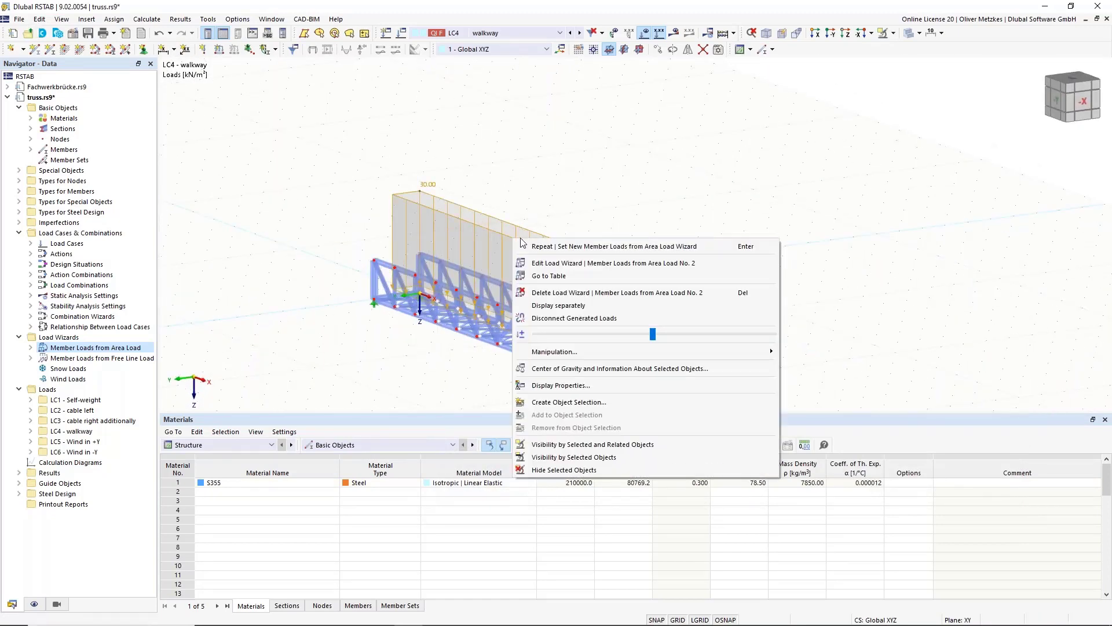
pyautogui.click(576, 264)
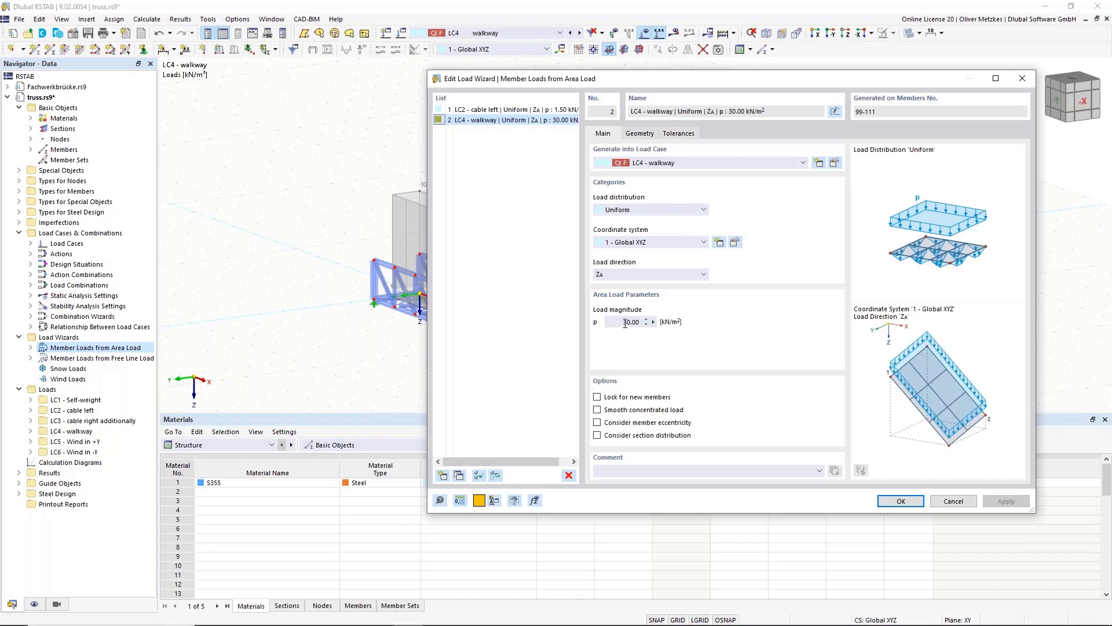
pyautogui.moveTo(625, 324); pyautogui.dragTo(655, 322)
pyautogui.click(897, 503)
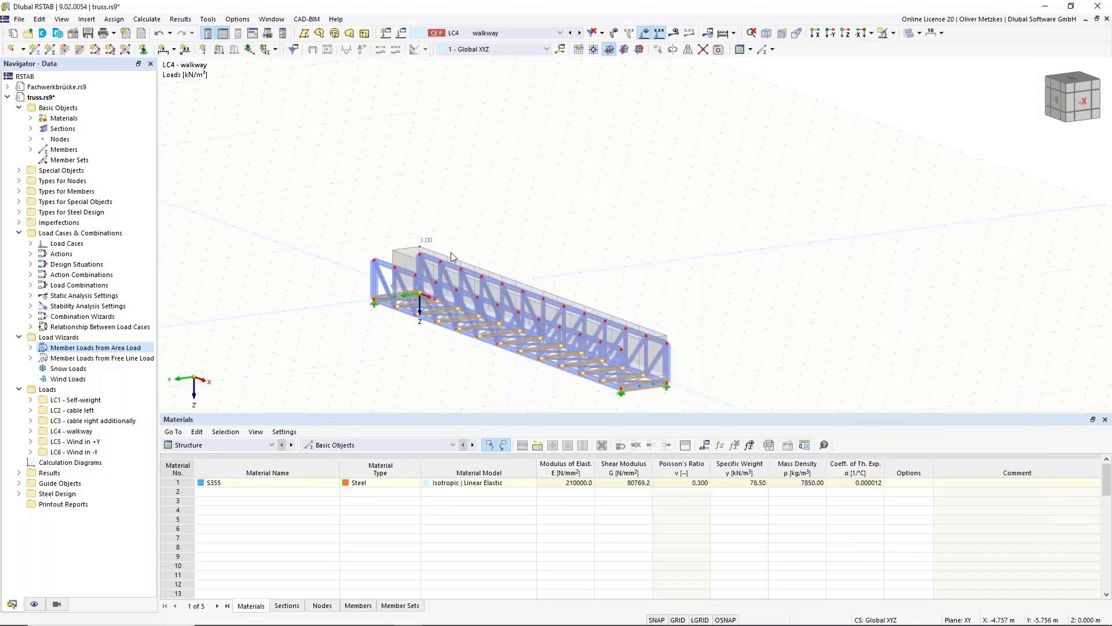
# Step: Display the member loads generated from the walkway area load separately, and return to the area load display
pyautogui.rightClick(428, 251)
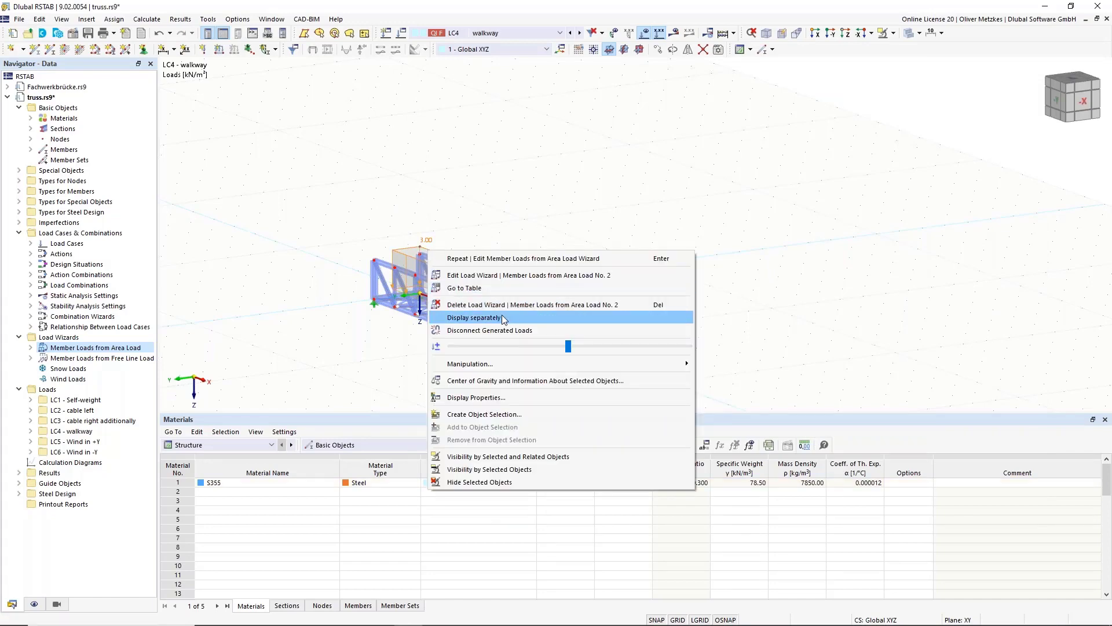
pyautogui.click(501, 317)
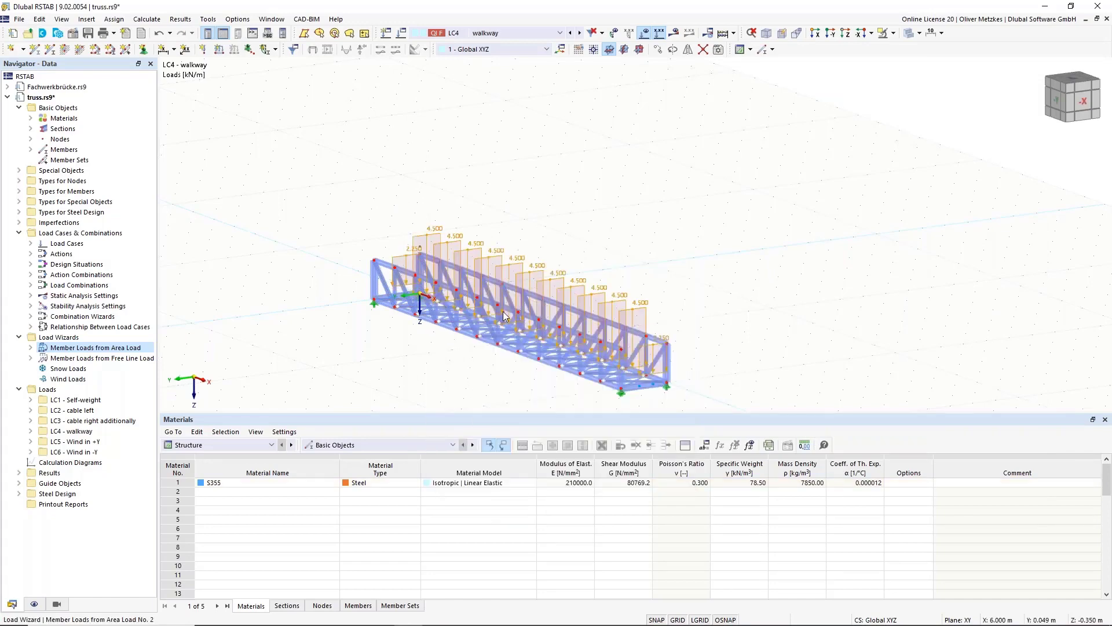
pyautogui.rightClick(627, 297)
pyautogui.click(660, 364)
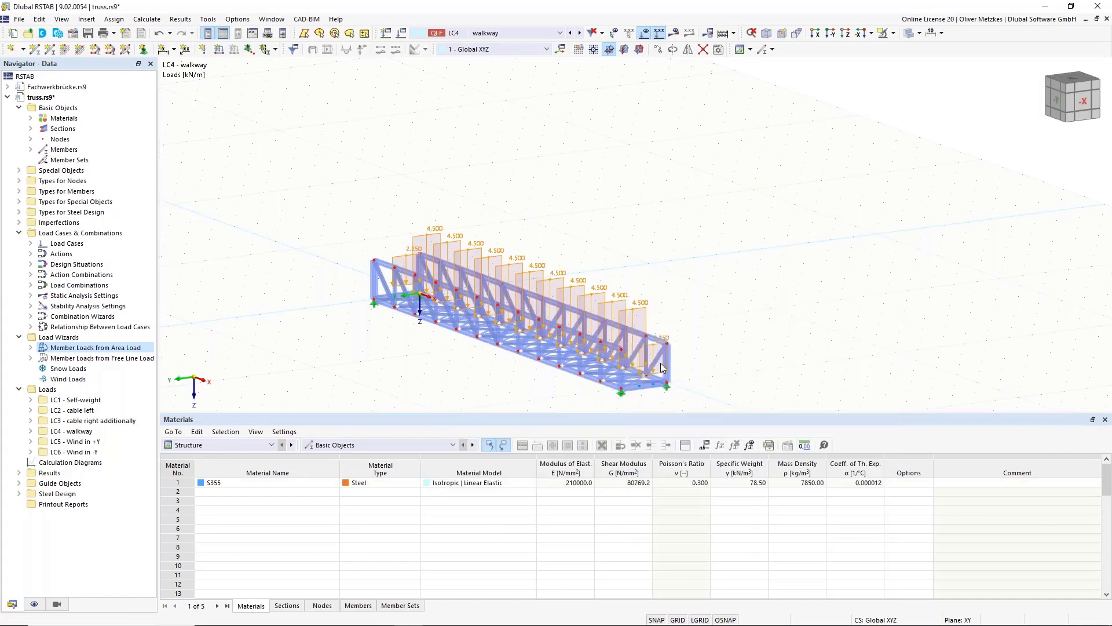
# Step: Make LC5 - Wind in +Y the active load case
pyautogui.click(516, 33)
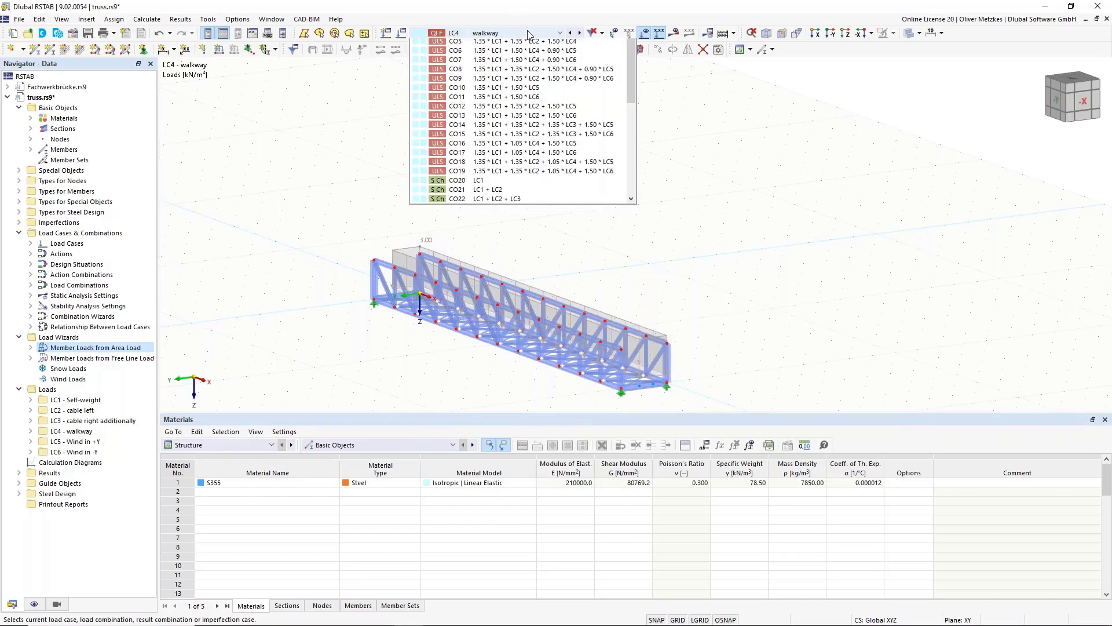
pyautogui.click(486, 80)
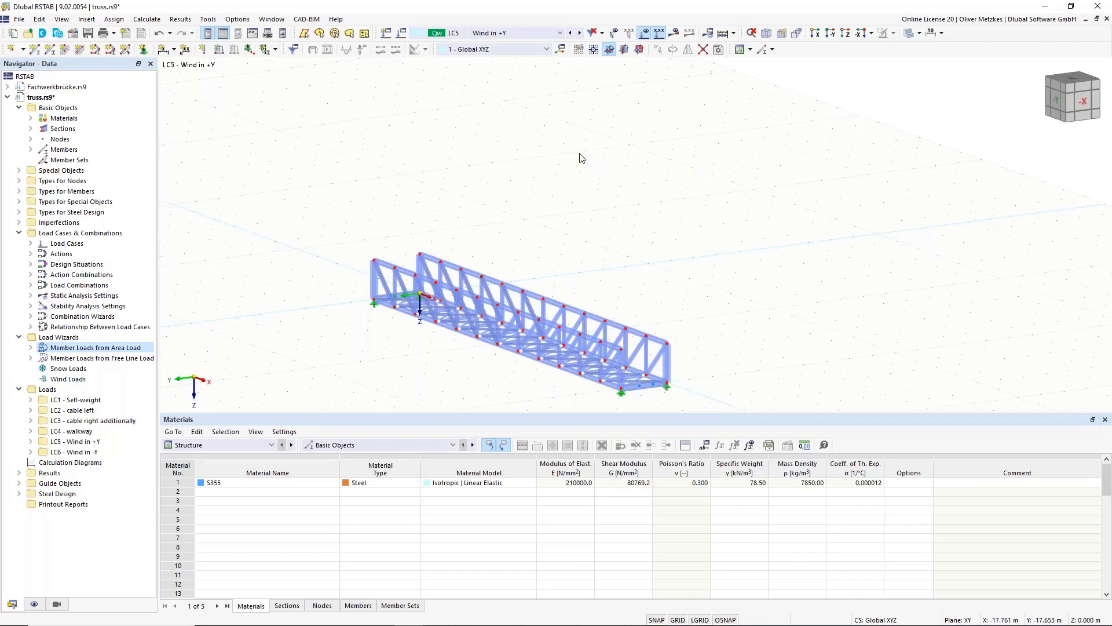
pyautogui.scroll(-1, 613, 216)
pyautogui.keyDown('ctrl'); pyautogui.moveTo(547, 396); pyautogui.dragTo(655, 357, button='middle'); pyautogui.keyUp('ctrl')
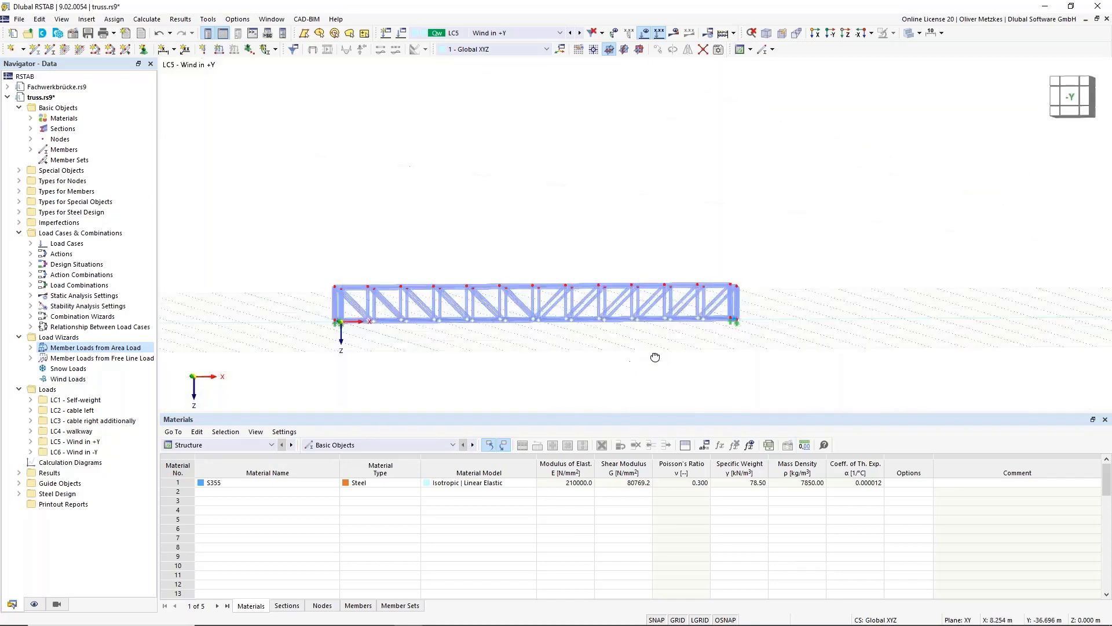
pyautogui.moveTo(655, 357); pyautogui.dragTo(577, 407, button='right')
pyautogui.click(469, 217)
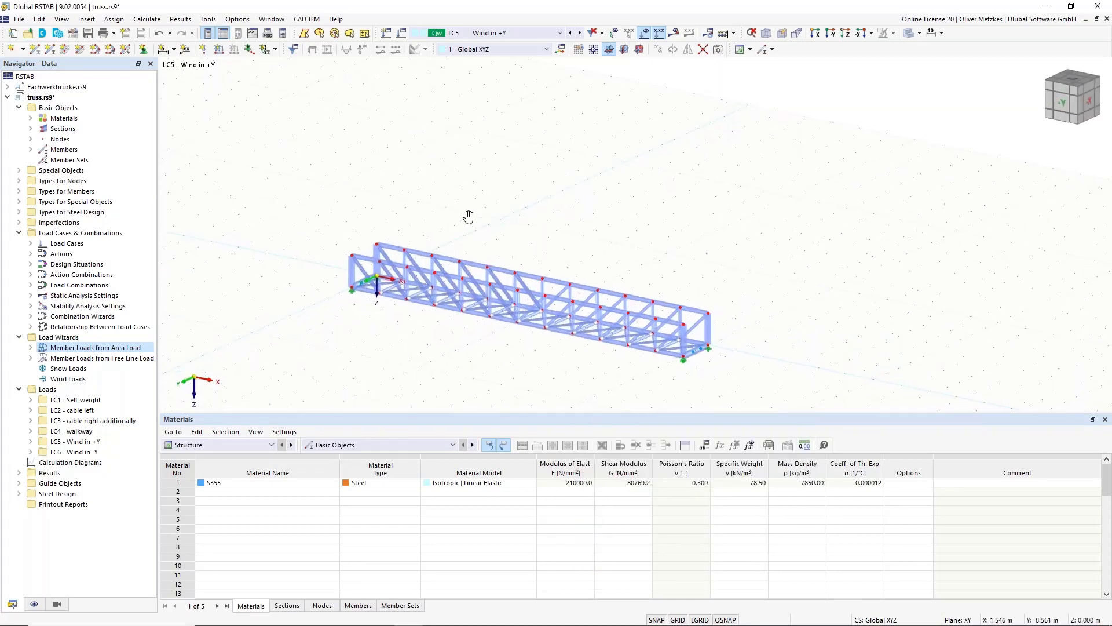
pyautogui.moveTo(469, 216); pyautogui.dragTo(394, 189, button='middle')
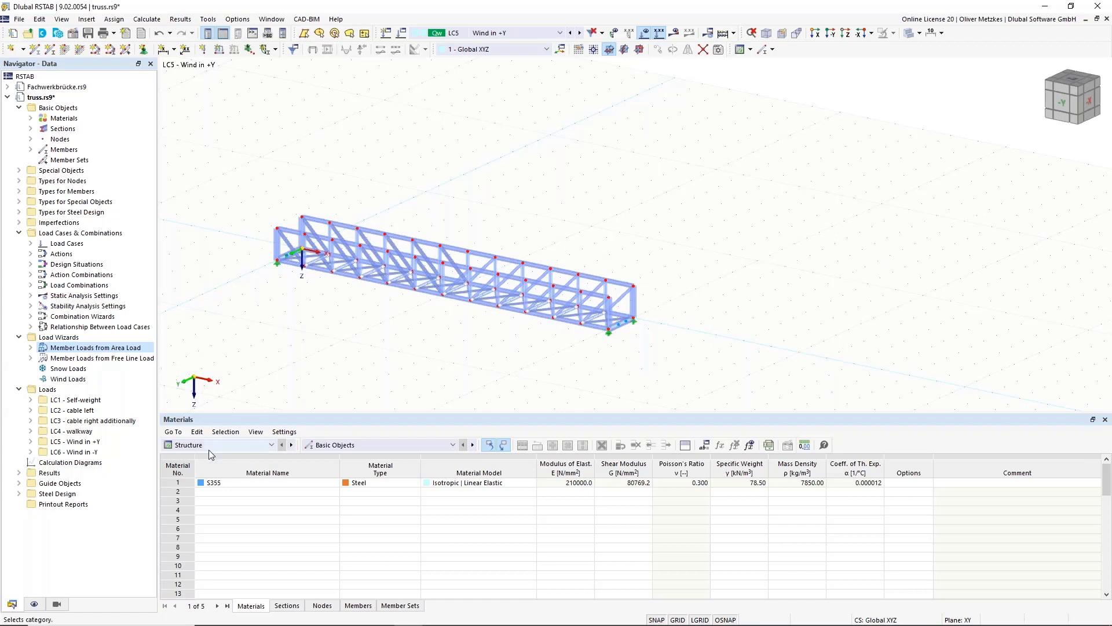
# Step: Open the global parameters and add a first parameter named qp
pyautogui.click(705, 446)
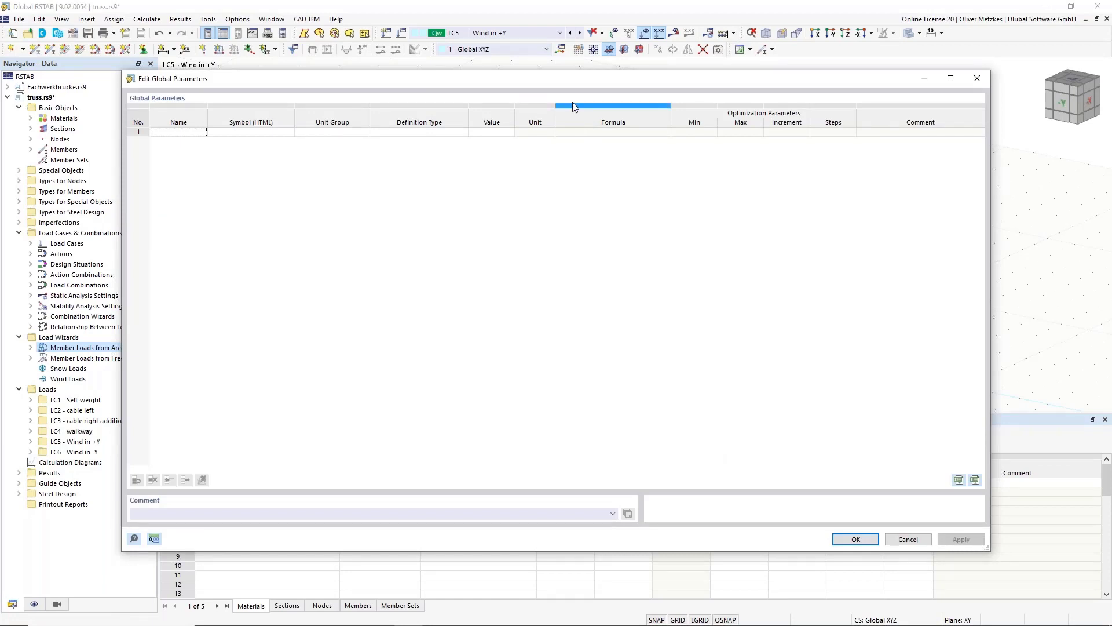
pyautogui.moveTo(592, 84); pyautogui.dragTo(652, 252)
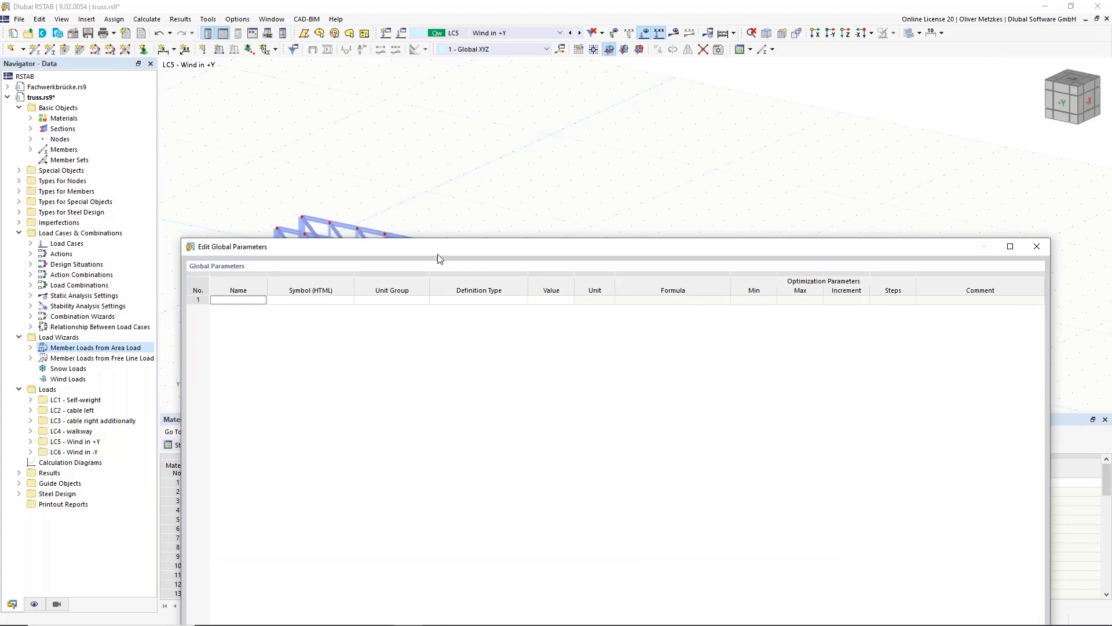
pyautogui.moveTo(439, 255); pyautogui.dragTo(484, 291)
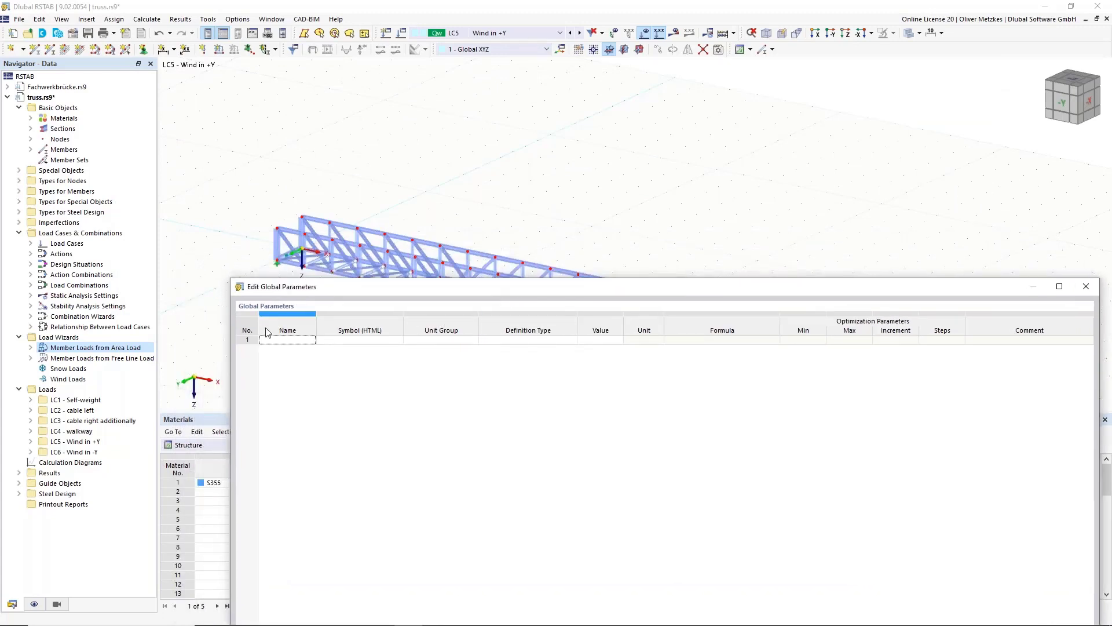
pyautogui.click(294, 339)
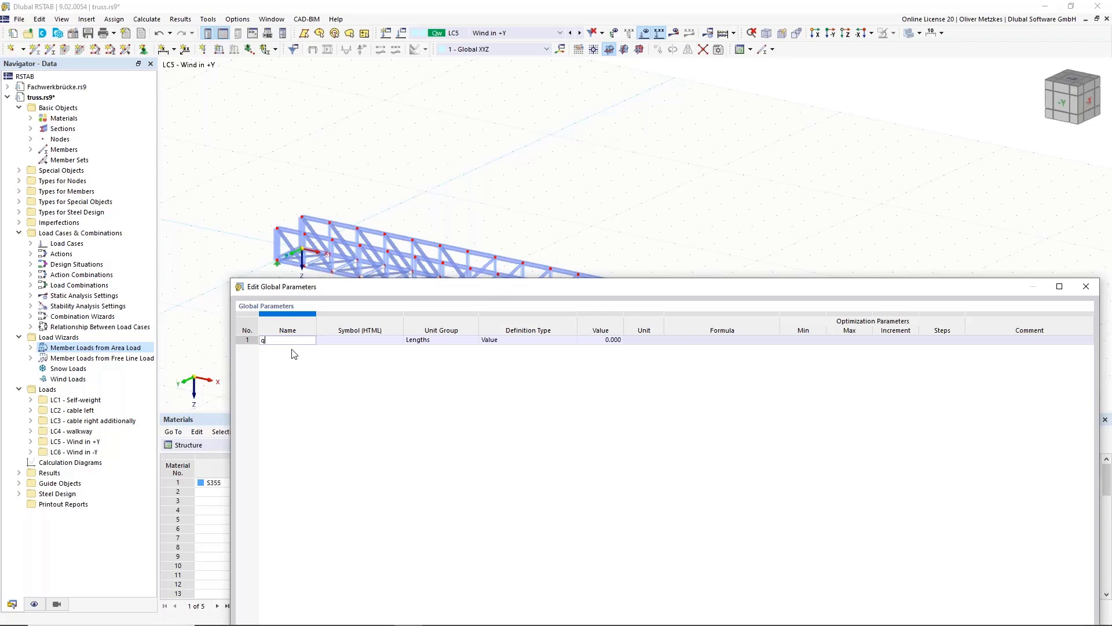
pyautogui.click(373, 340)
# Step: Assign the Surface loads unit group to parameter qp and set its value to 0.4 kN/m²
pyautogui.click(433, 340)
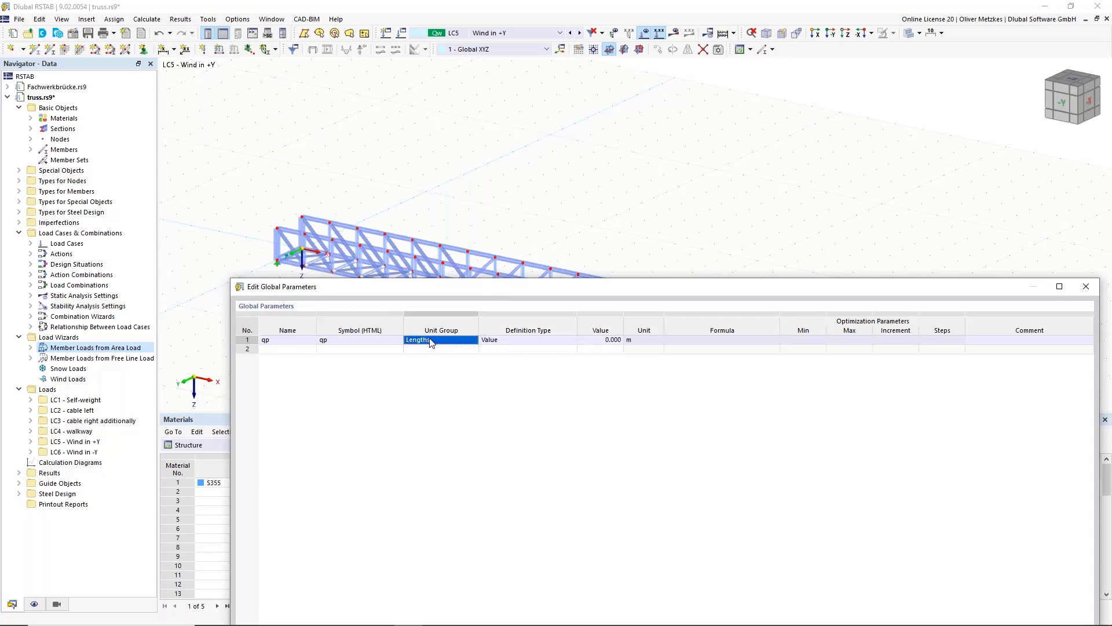
pyautogui.click(463, 341)
pyautogui.scroll(-8, 464, 370)
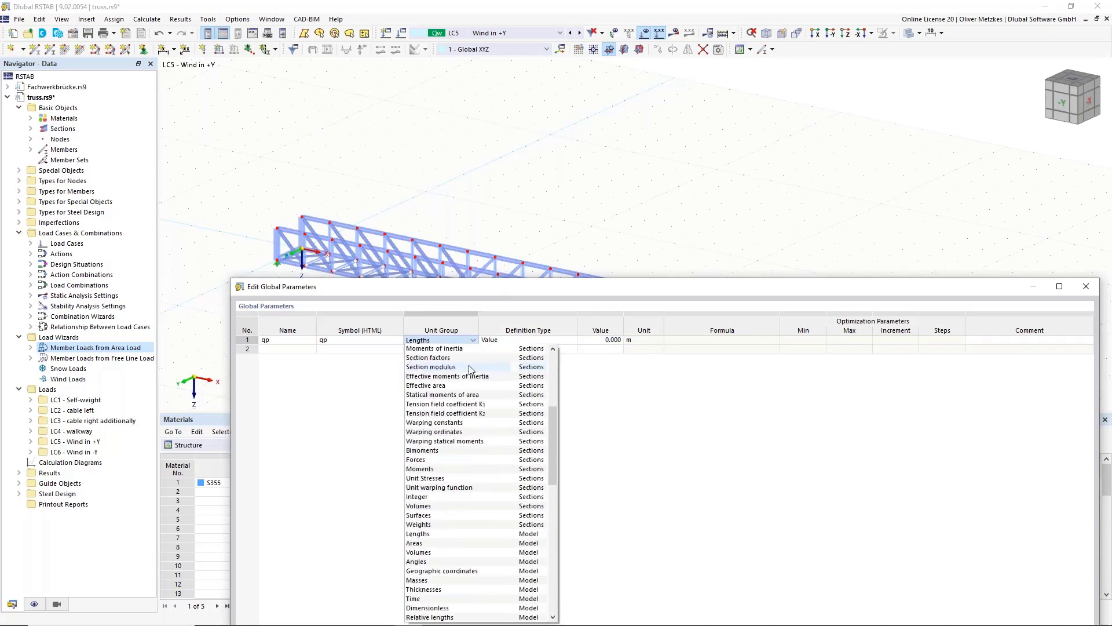
pyautogui.write('su')
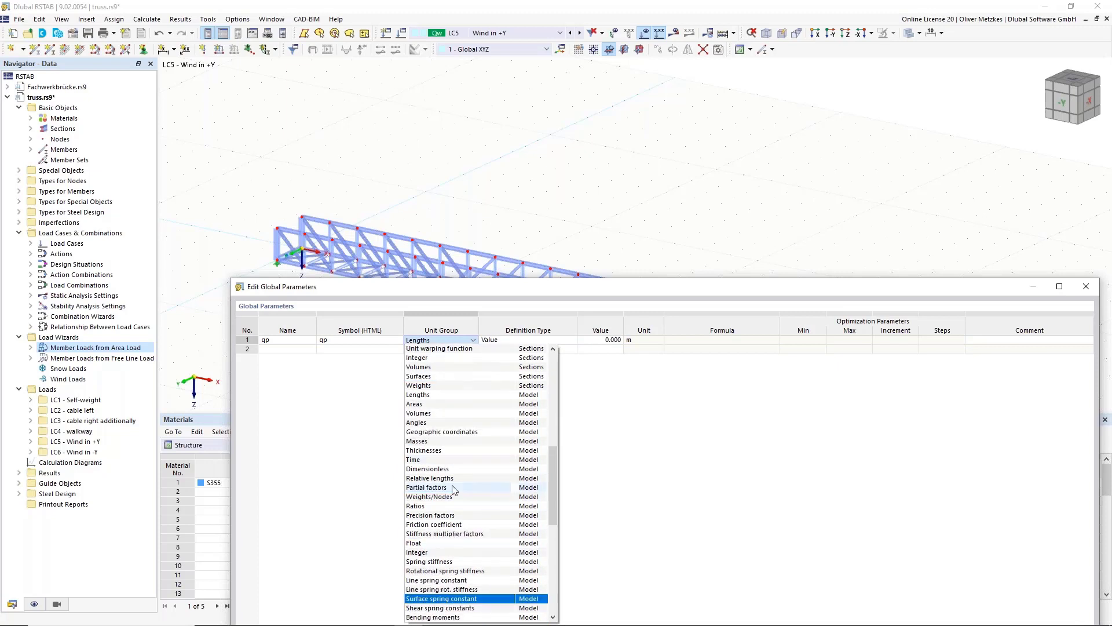
pyautogui.scroll(-6, 453, 487)
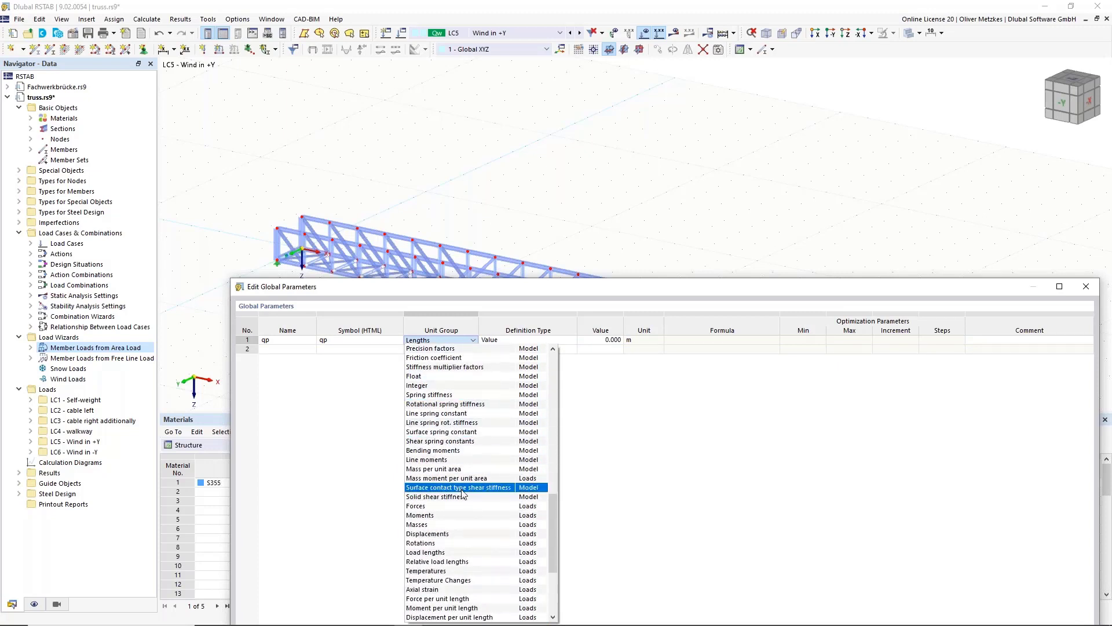
pyautogui.scroll(-3, 460, 504)
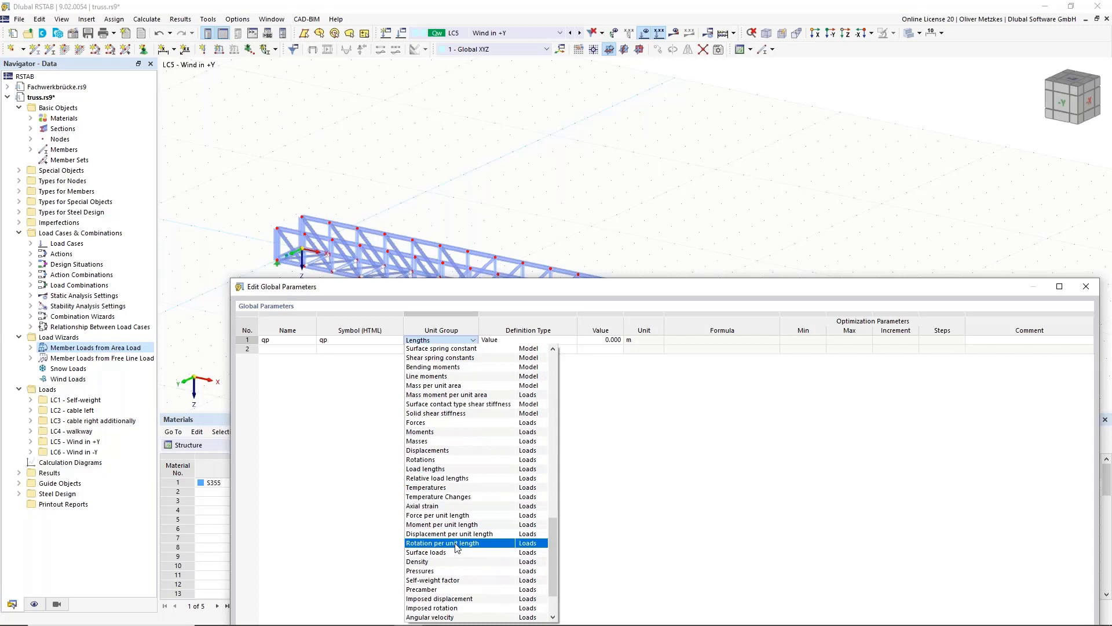
pyautogui.press('Down')
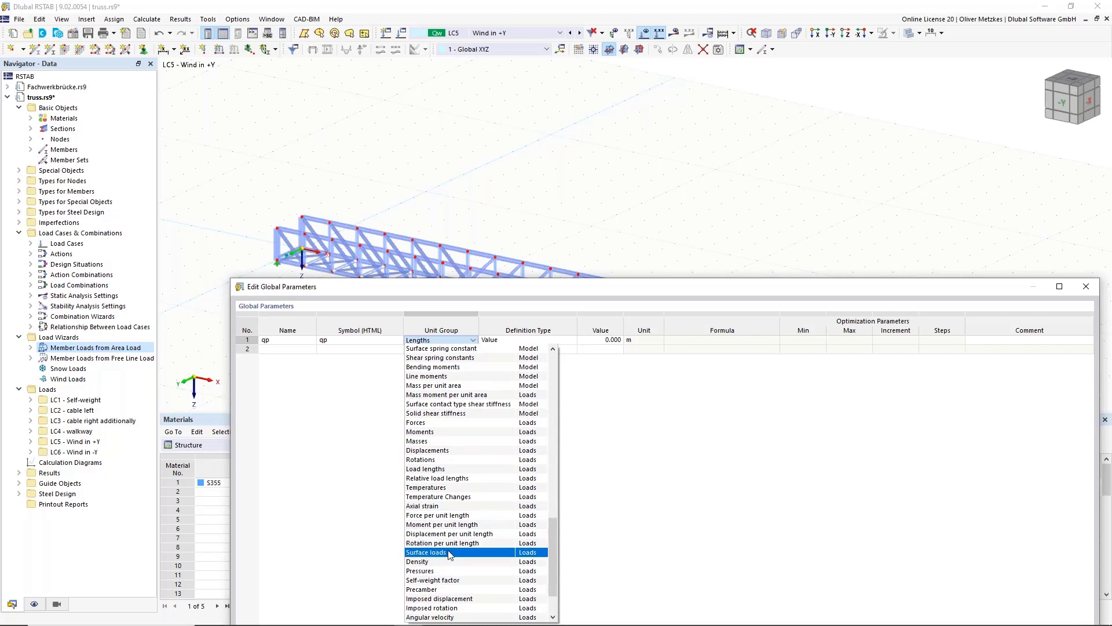
pyautogui.press('Return')
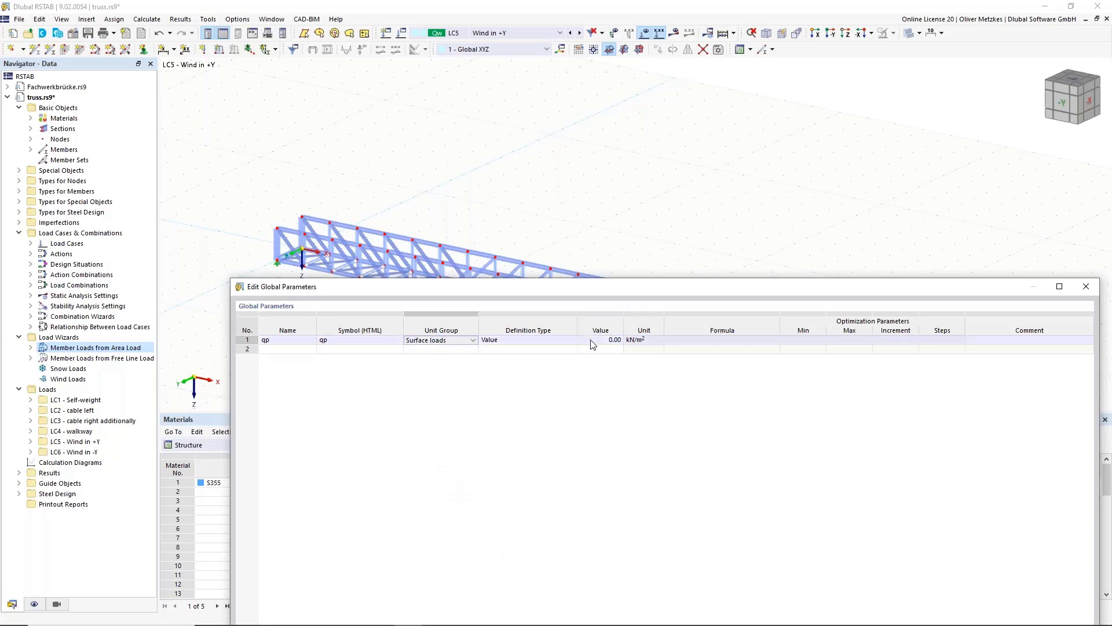
pyautogui.press('Tab')
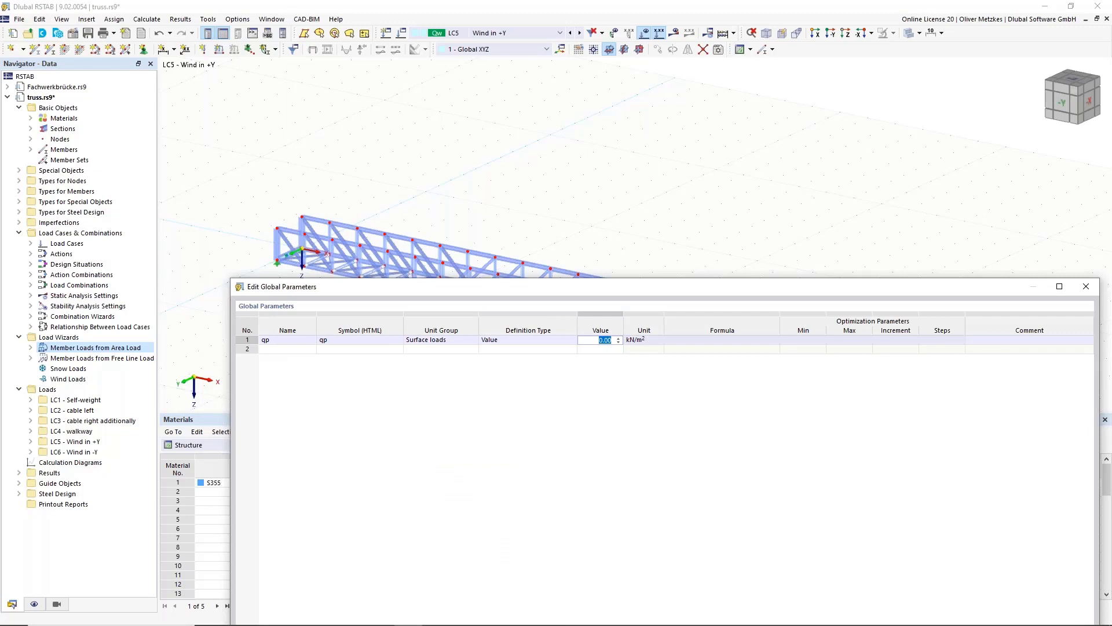
pyautogui.write('0,4')
pyautogui.press('Tab')
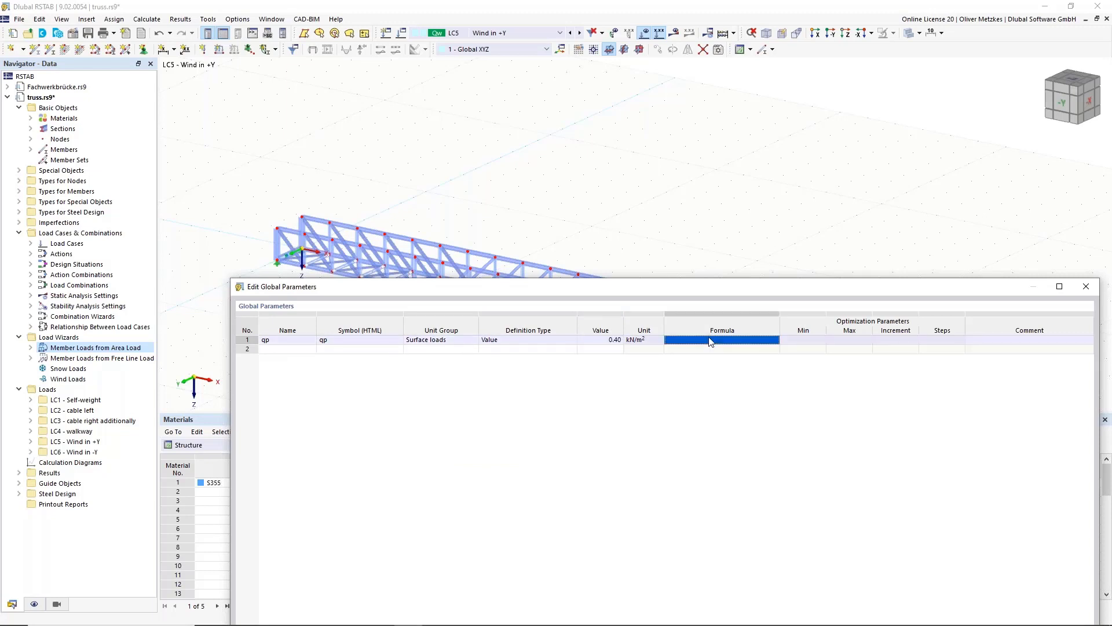
# Step: Add a second global parameter named cf with the unit group Partial factors and a value of 2
pyautogui.doubleClick(292, 349)
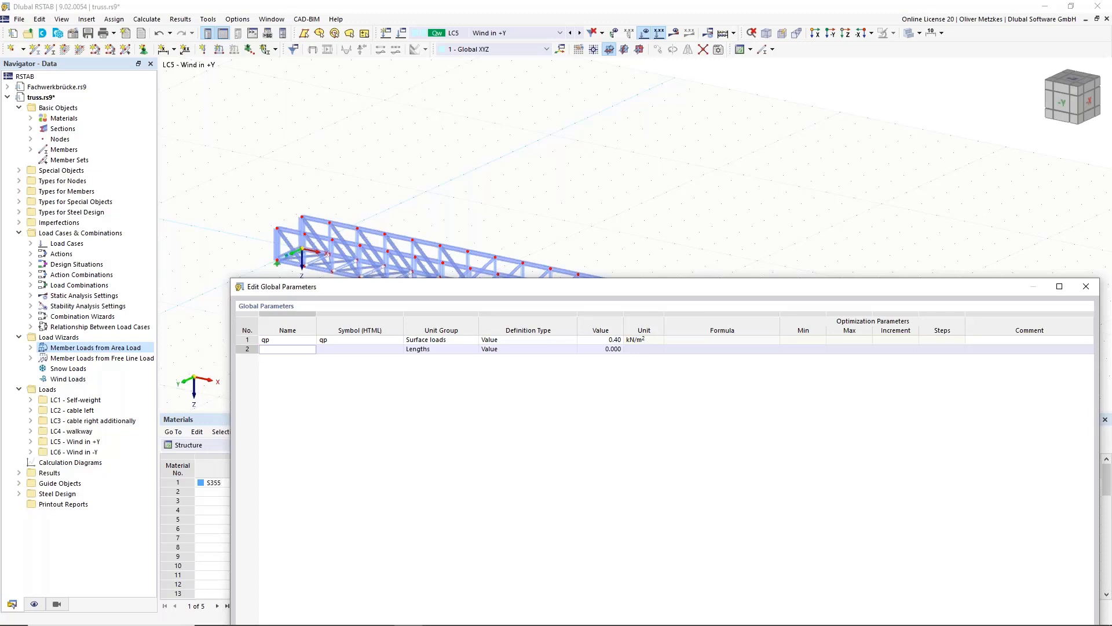
pyautogui.press('Tab')
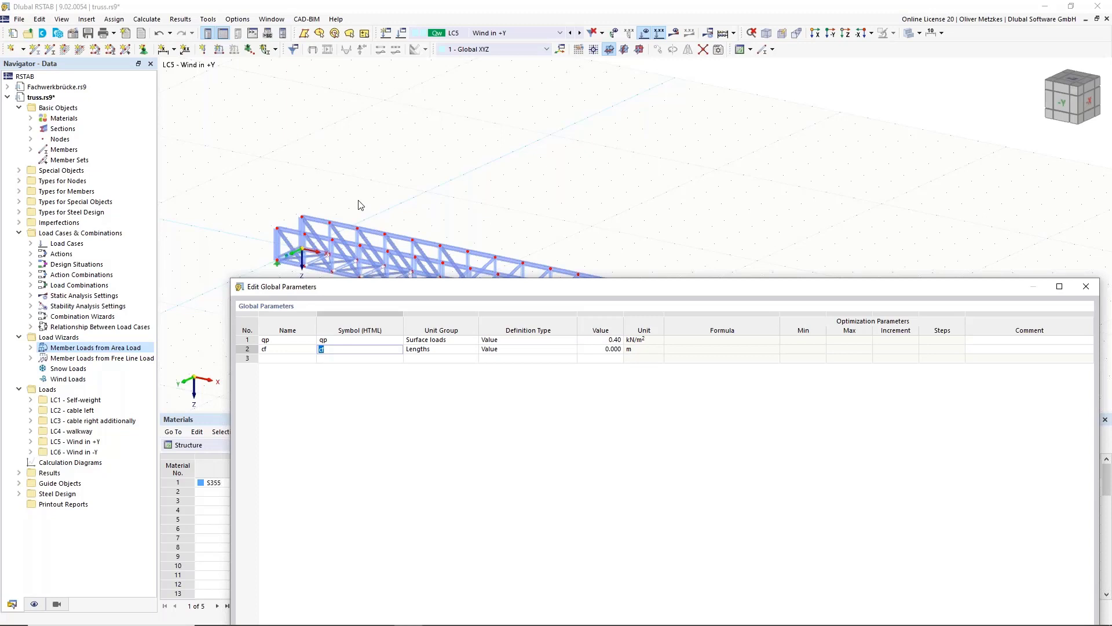
pyautogui.click(462, 351)
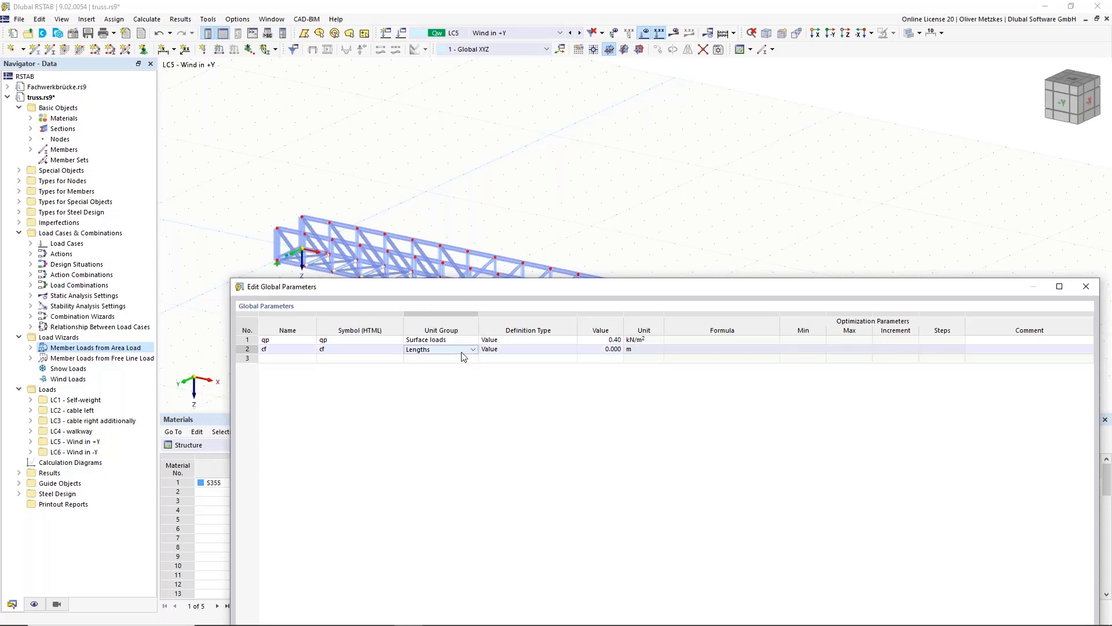
pyautogui.click(464, 350)
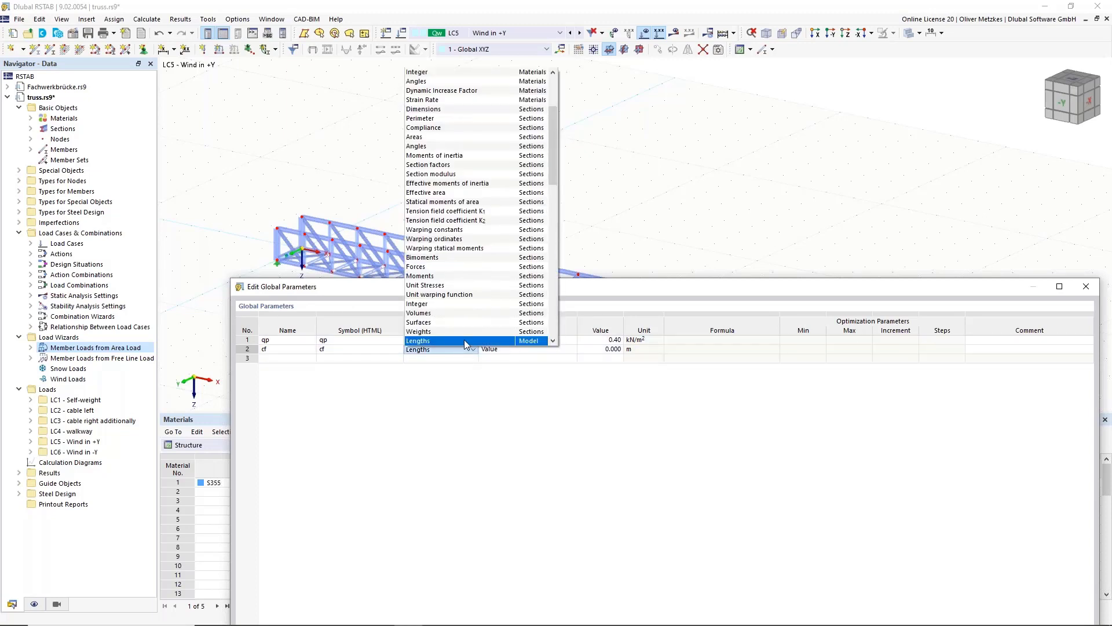
pyautogui.scroll(-7, 468, 313)
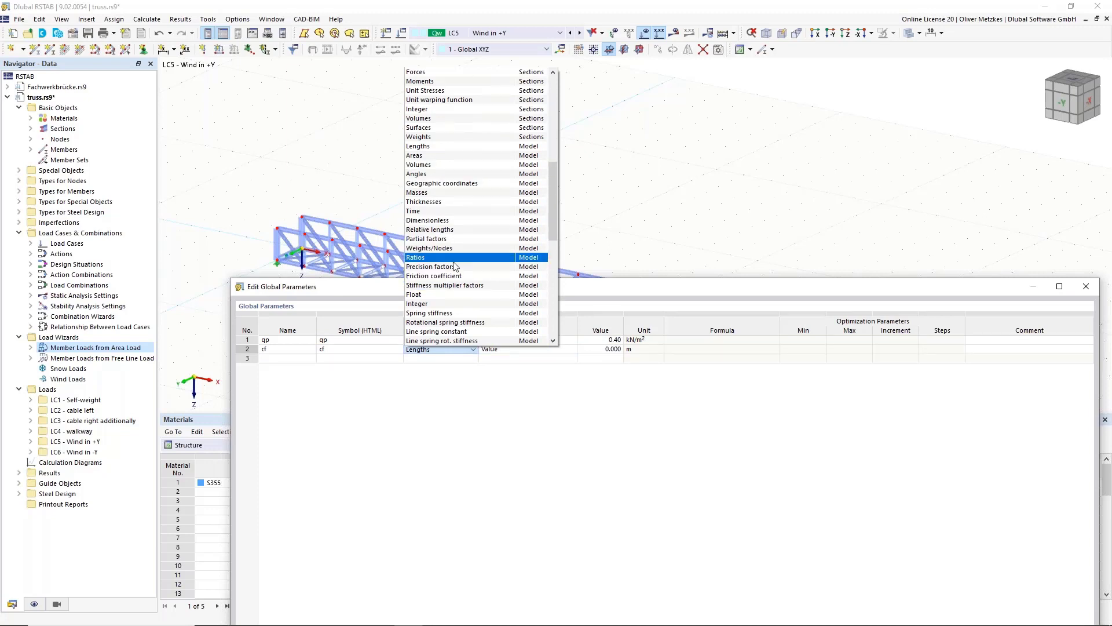
pyautogui.scroll(-1, 460, 244)
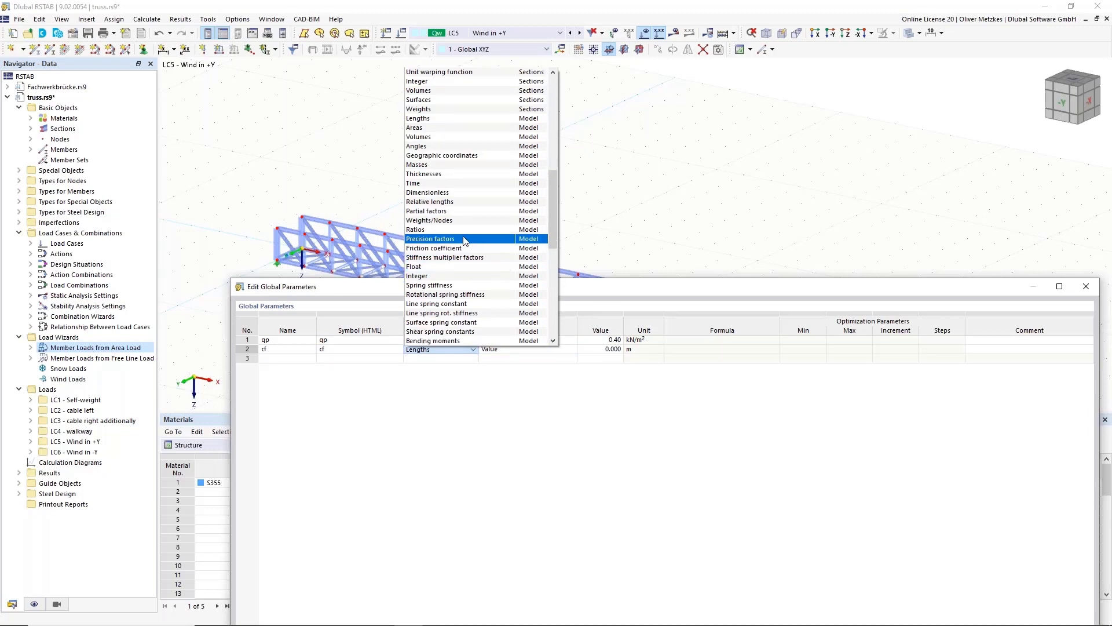
pyautogui.click(463, 210)
pyautogui.click(612, 349)
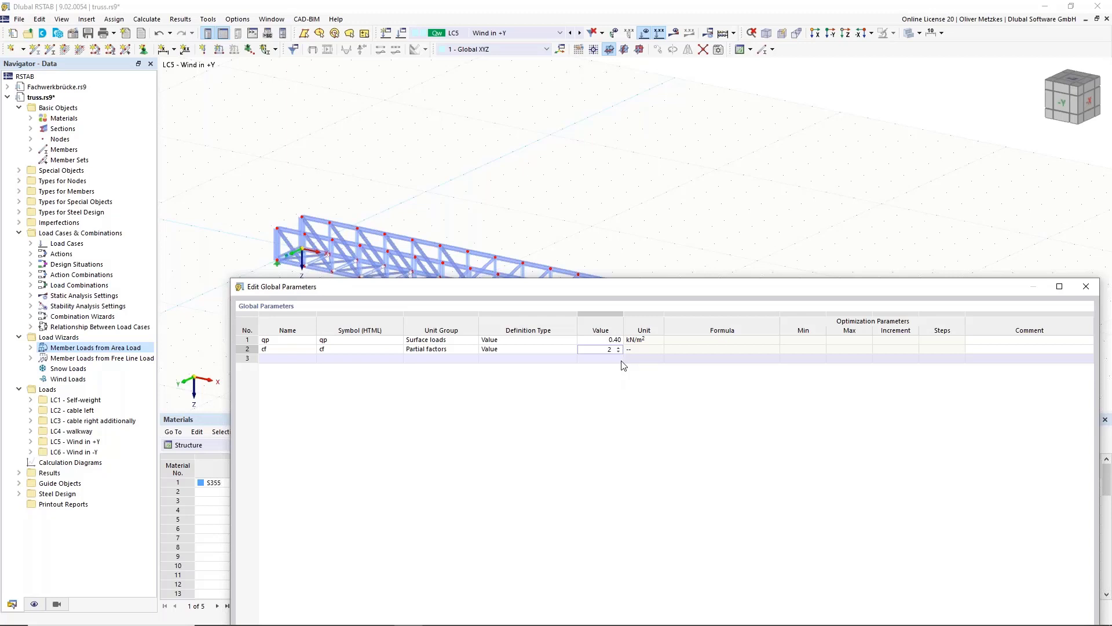
pyautogui.write('2')
# Step: Add a third global parameter named phi with the unit group Partial factors
pyautogui.click(303, 357)
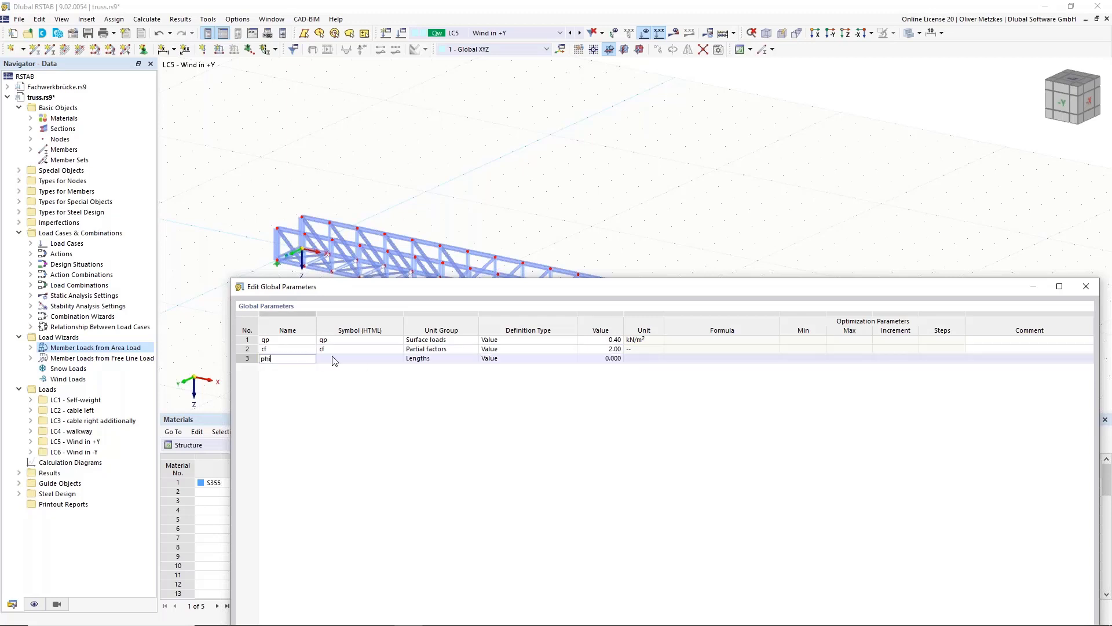
pyautogui.click(433, 360)
pyautogui.click(471, 360)
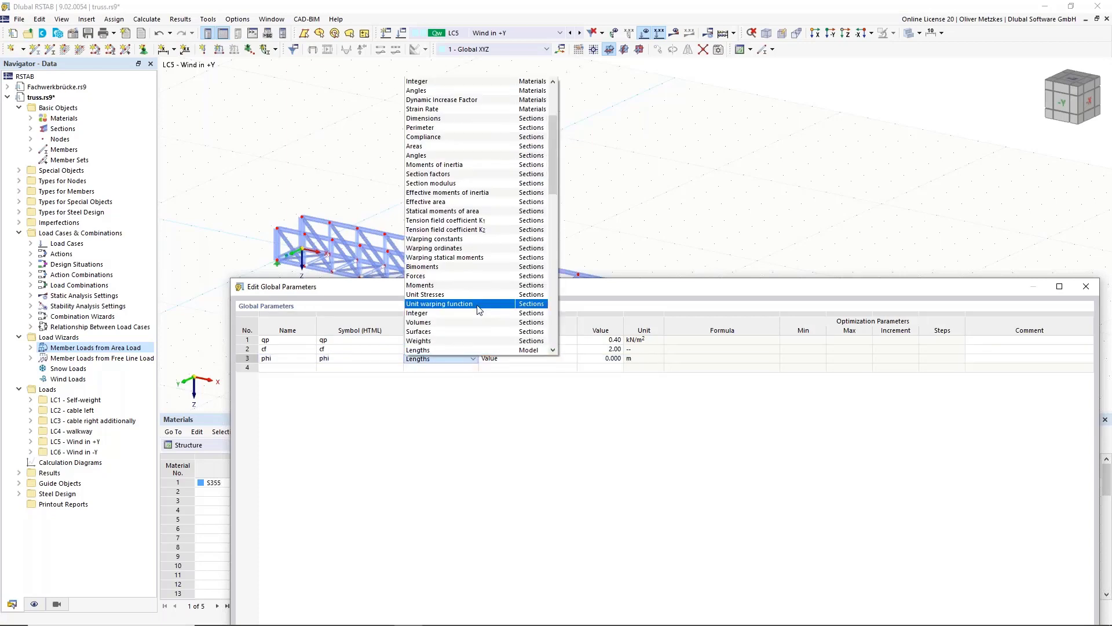
pyautogui.scroll(-3, 479, 310)
pyautogui.scroll(-1, 468, 353)
pyautogui.click(463, 351)
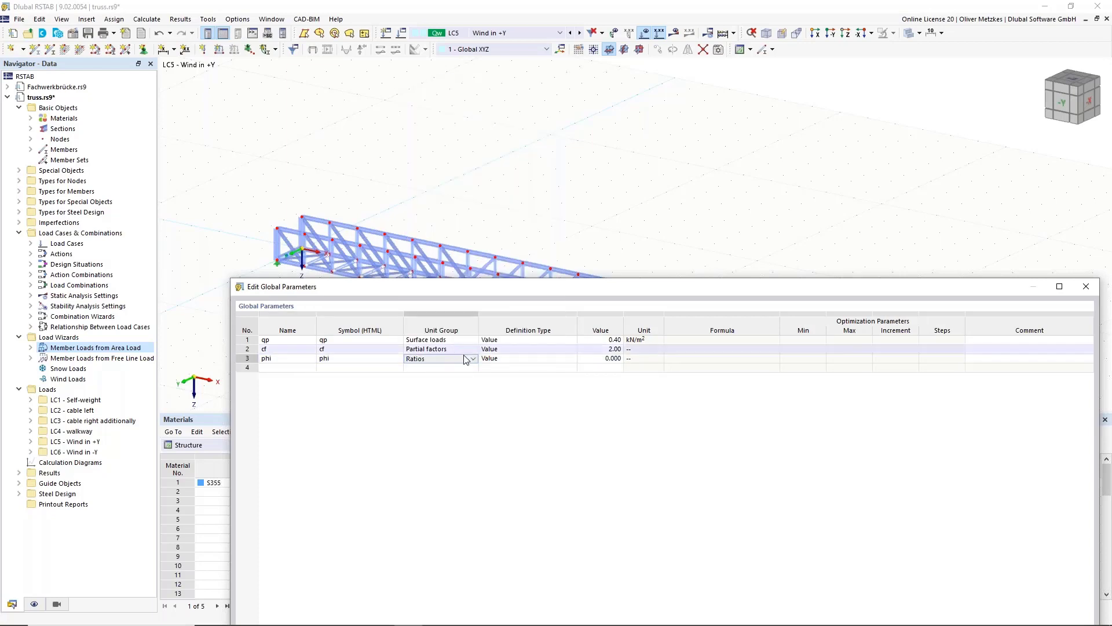
pyautogui.click(467, 359)
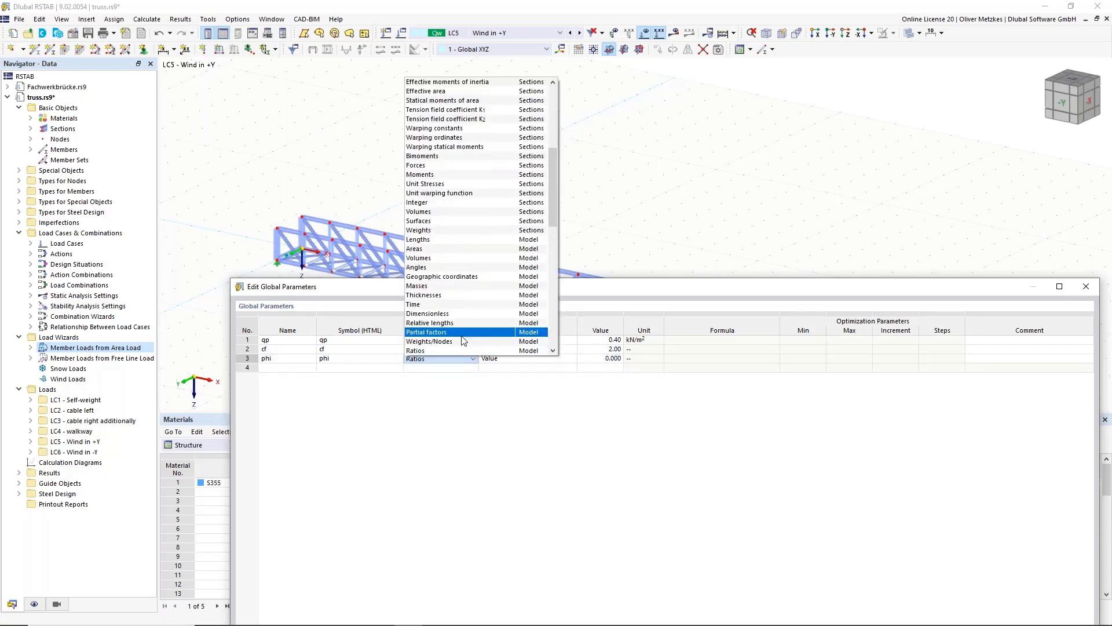
pyautogui.click(463, 334)
# Step: Set the value of parameter phi to 0.2 and accept the global parameters
pyautogui.click(592, 360)
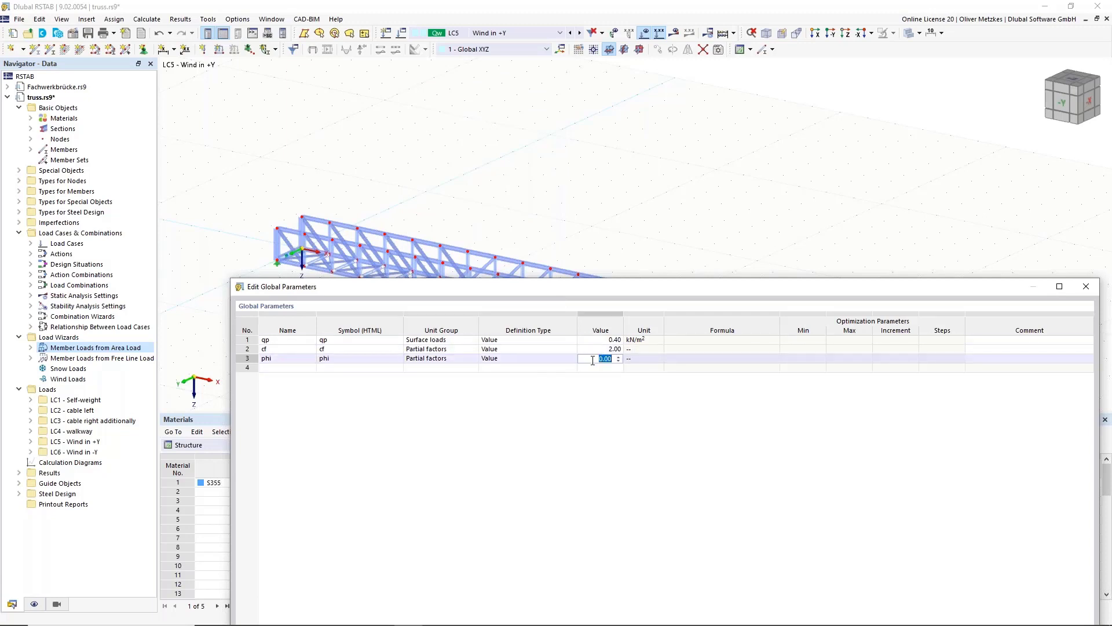
pyautogui.write('0,2')
pyautogui.click(645, 359)
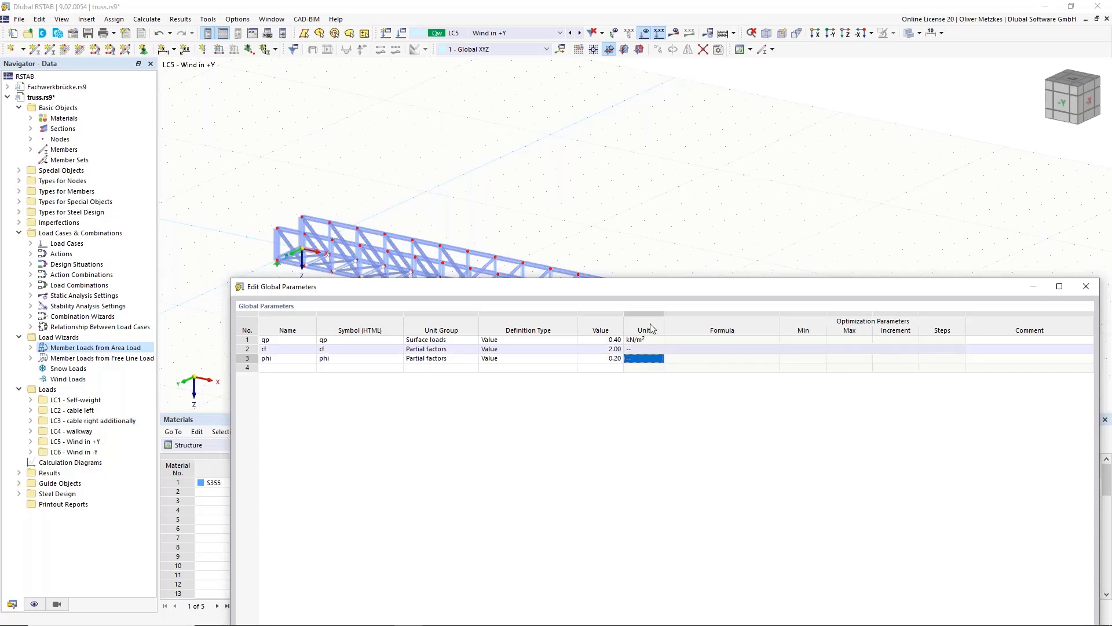
pyautogui.moveTo(684, 282); pyautogui.dragTo(891, 171)
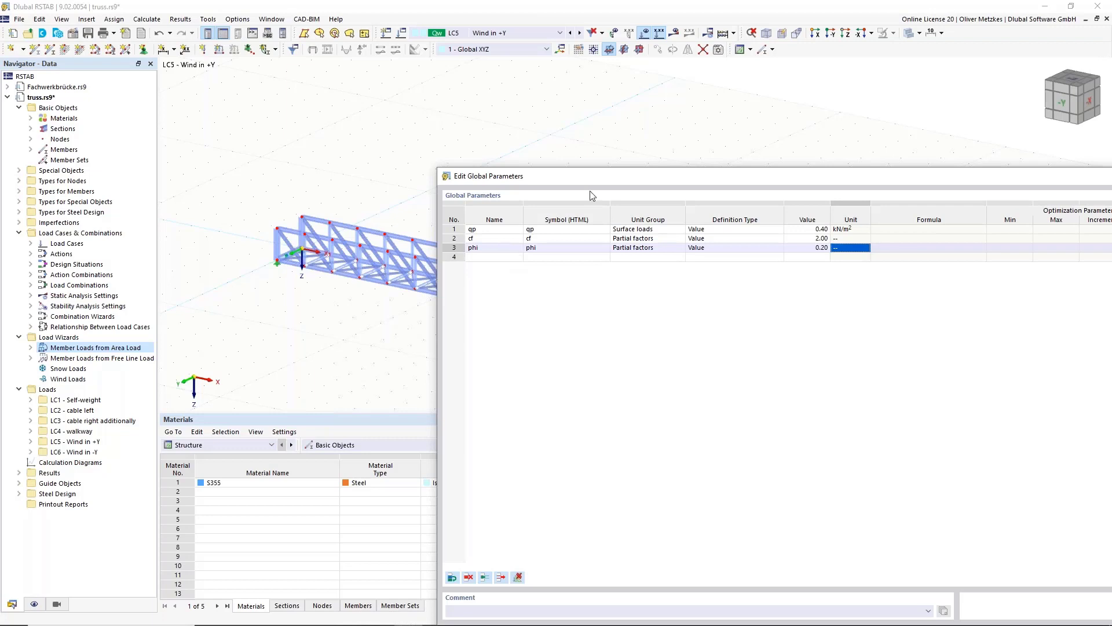
pyautogui.moveTo(744, 180); pyautogui.dragTo(515, 143)
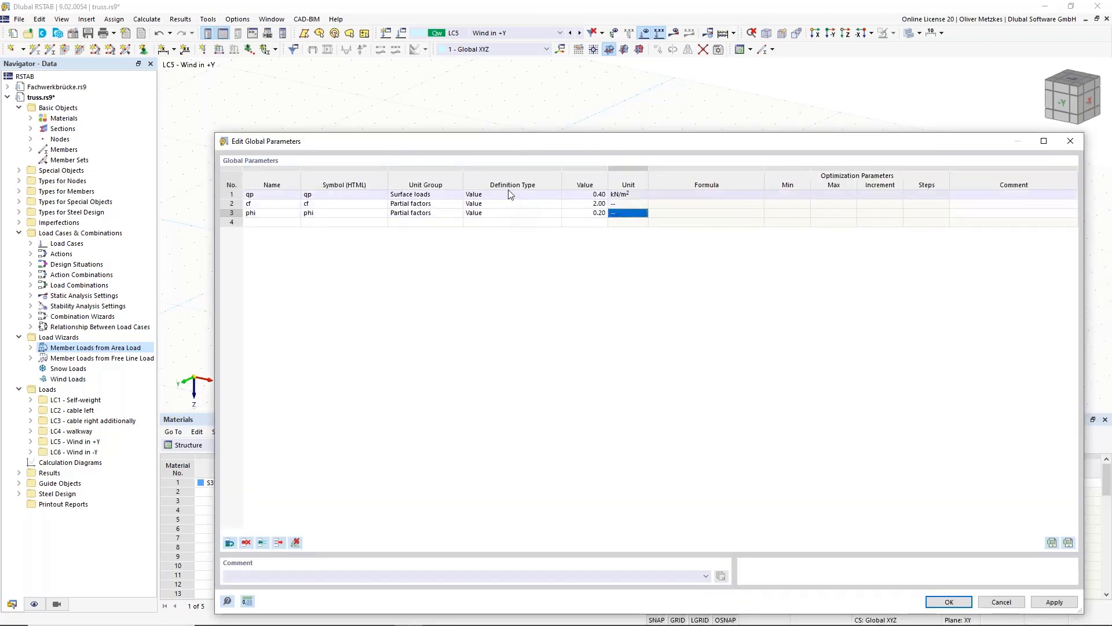
pyautogui.click(950, 602)
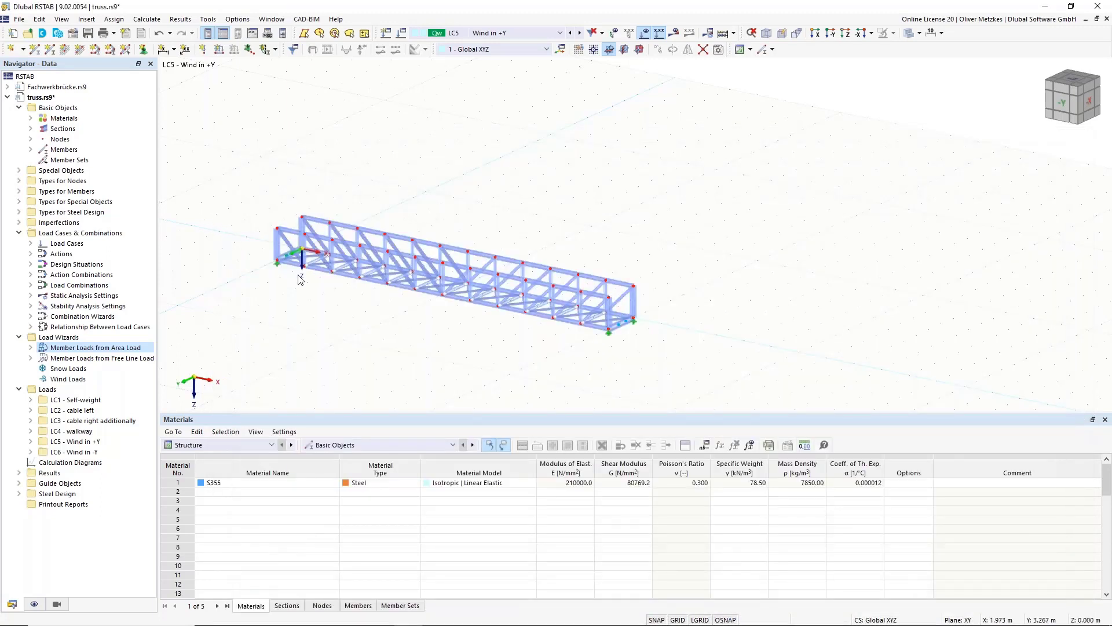
# Step: Start a new area load wizard for LC5 - Wind in +Y with the load direction global in Y on projected area
pyautogui.rightClick(95, 351)
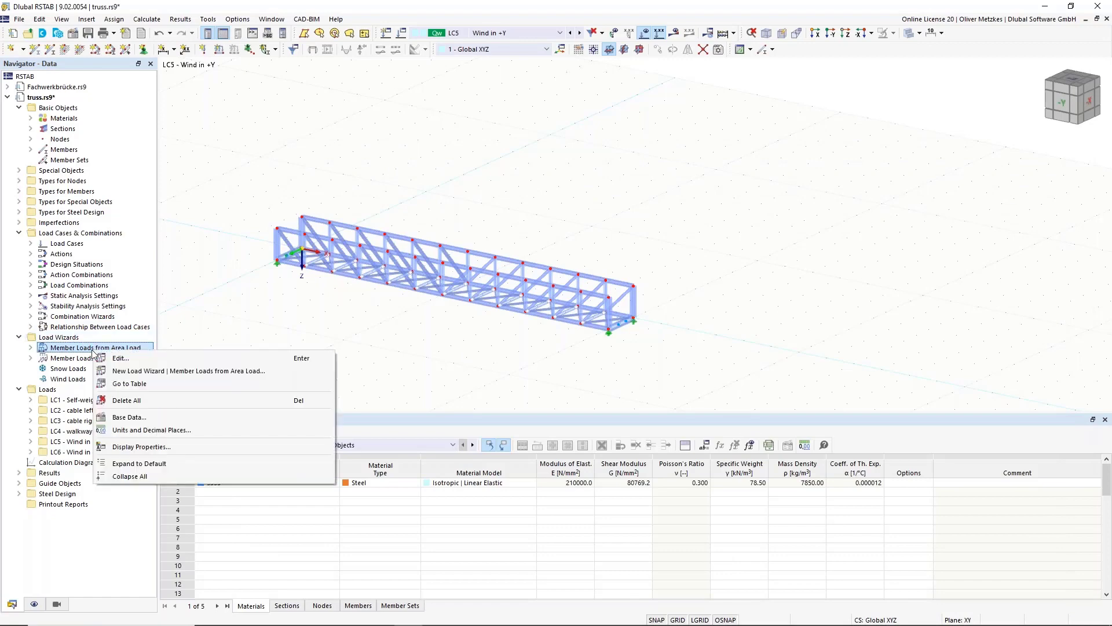
pyautogui.click(142, 370)
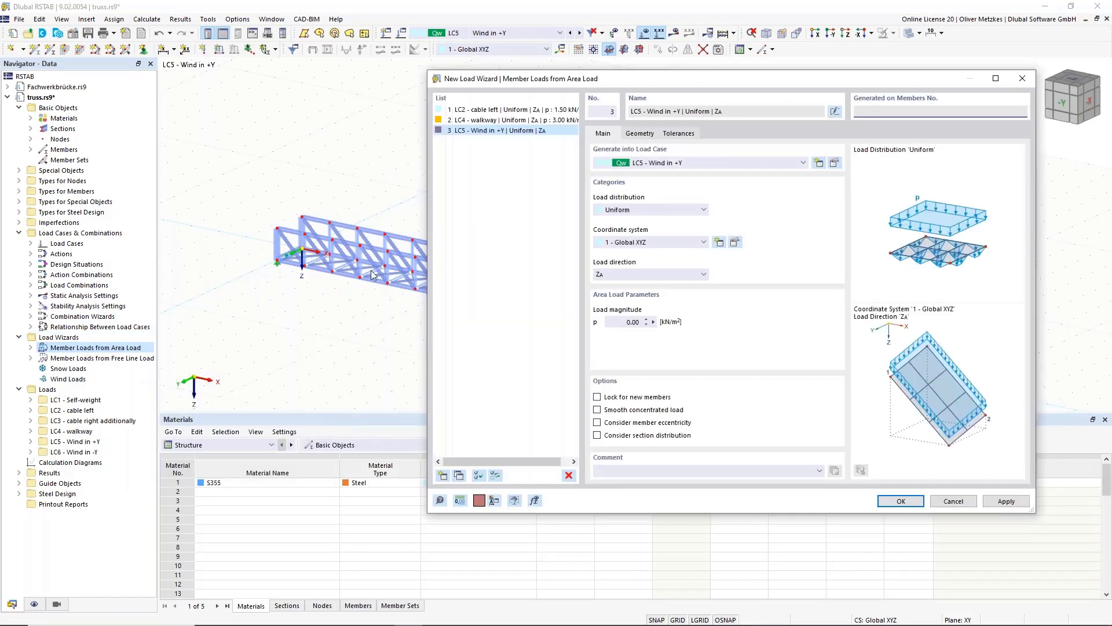
pyautogui.click(643, 275)
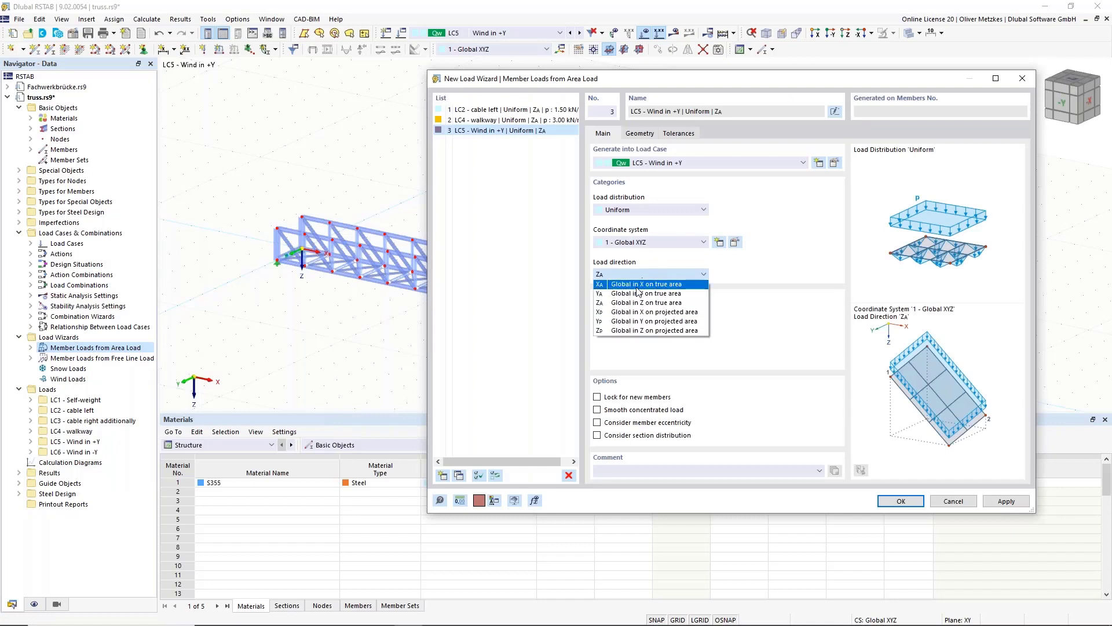
pyautogui.click(632, 321)
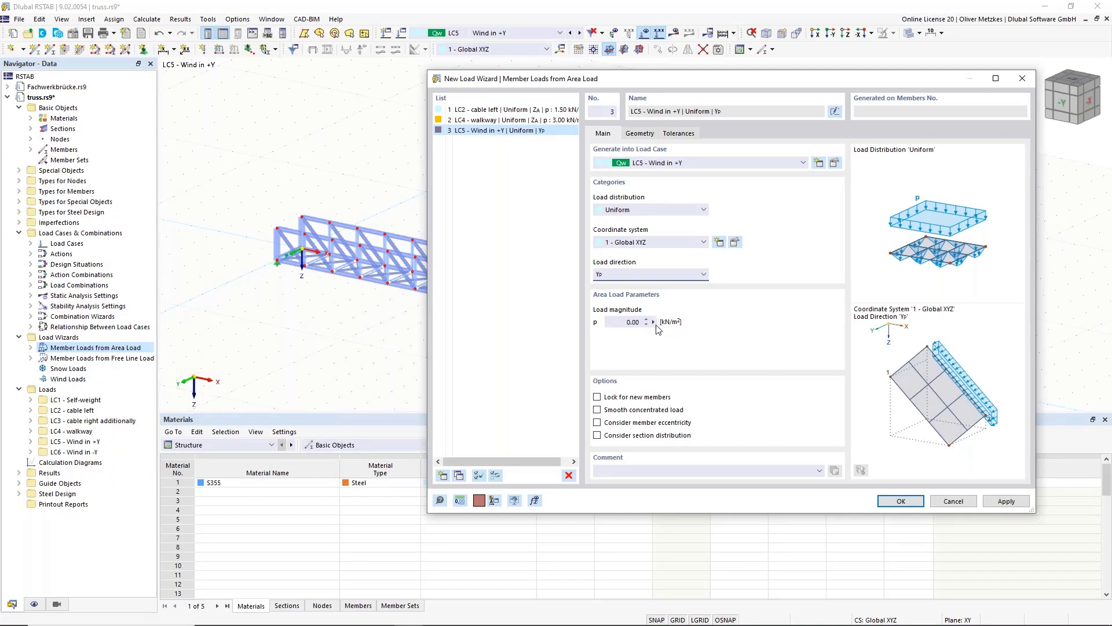
# Step: Define the LC5 area load magnitude p with the formula qp*cf*phi
pyautogui.click(654, 322)
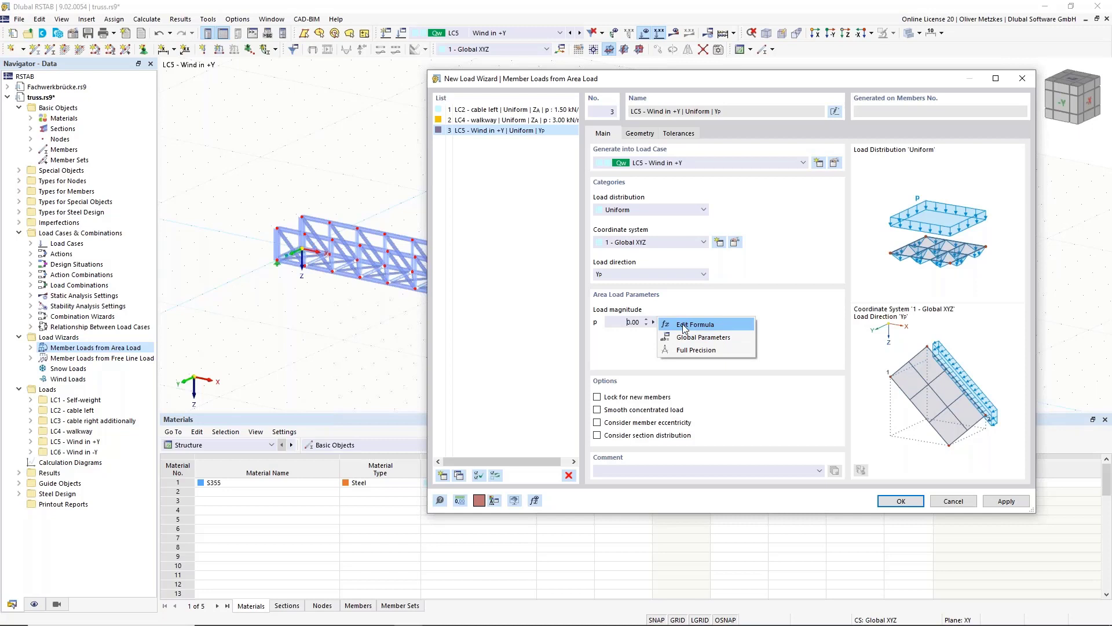
pyautogui.click(684, 326)
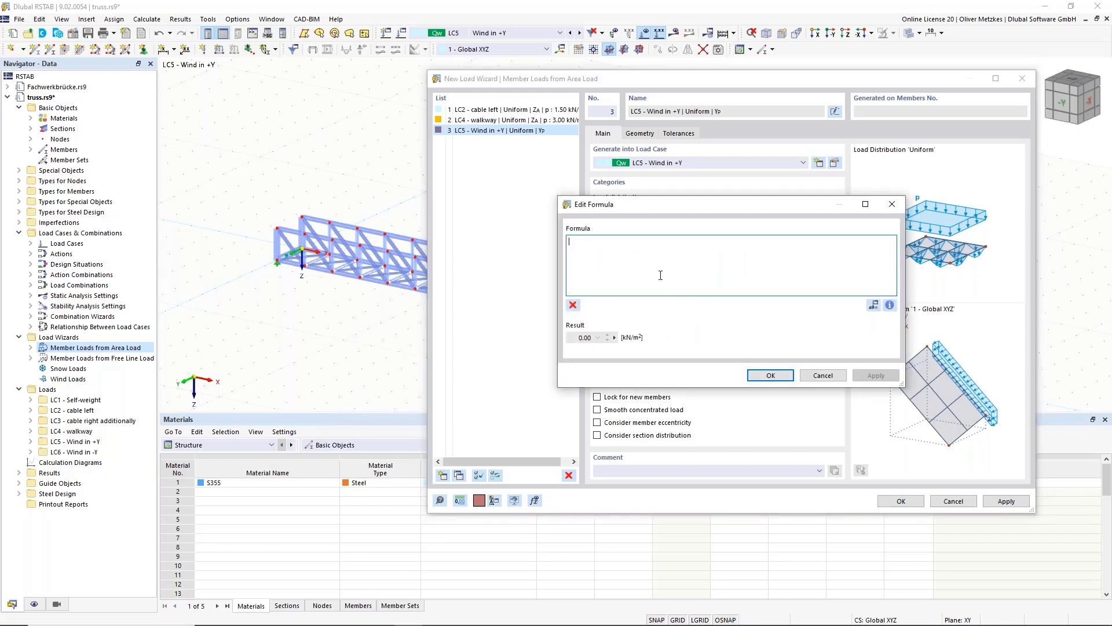
pyautogui.write('qp')
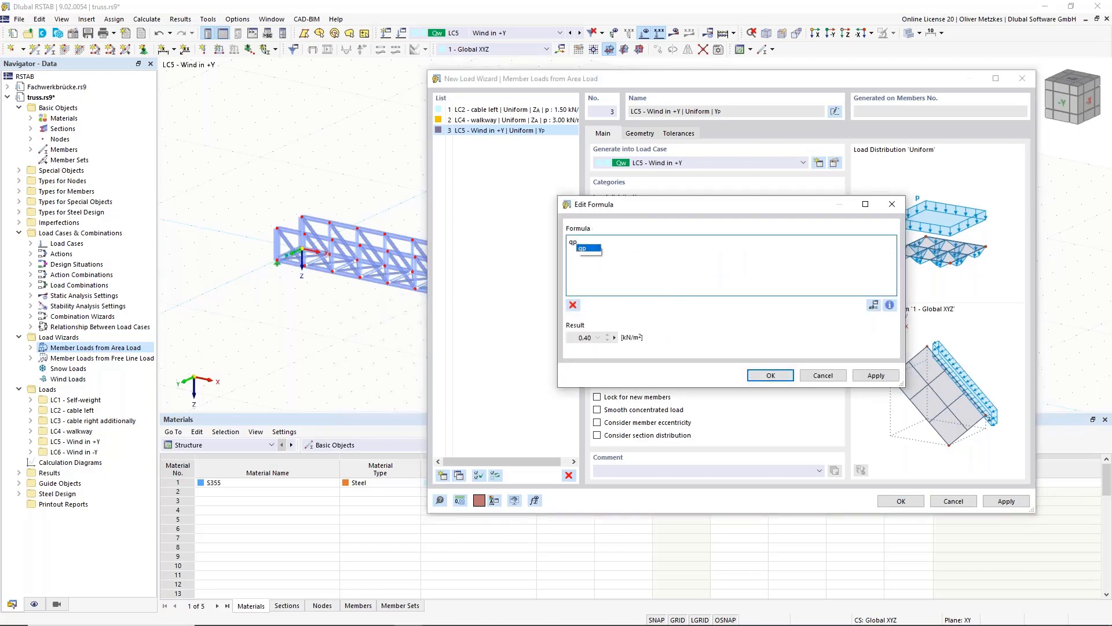
pyautogui.write('*cf*')
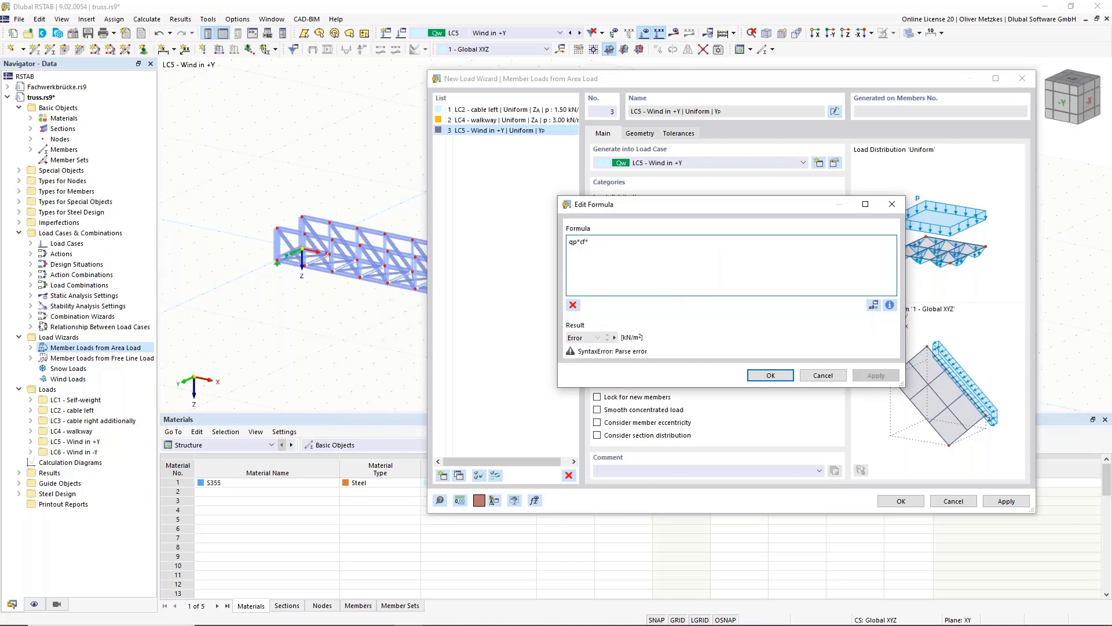
pyautogui.write('phi')
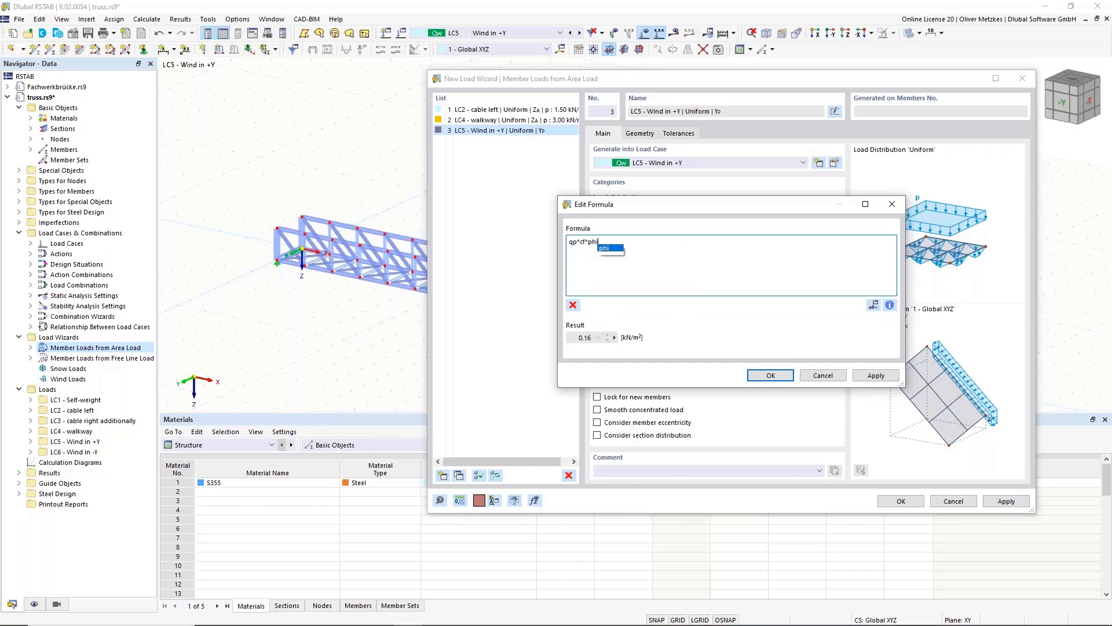
pyautogui.click(615, 248)
pyautogui.click(771, 376)
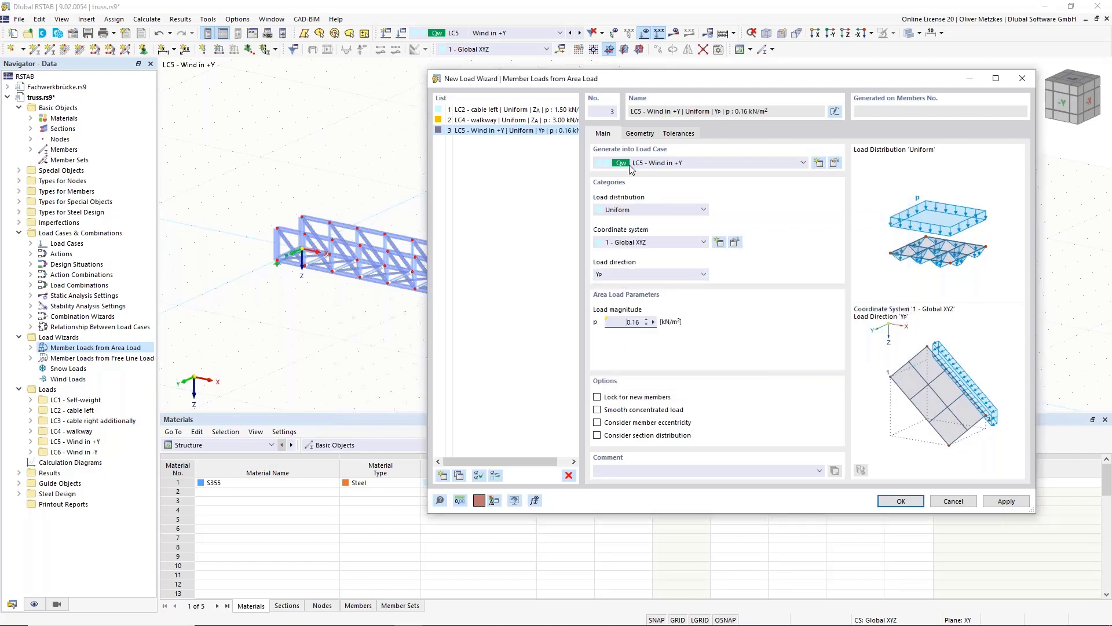
# Step: Define the first area load plane on one side truss using its corner nodes 14, 1, 2 and 15
pyautogui.click(641, 134)
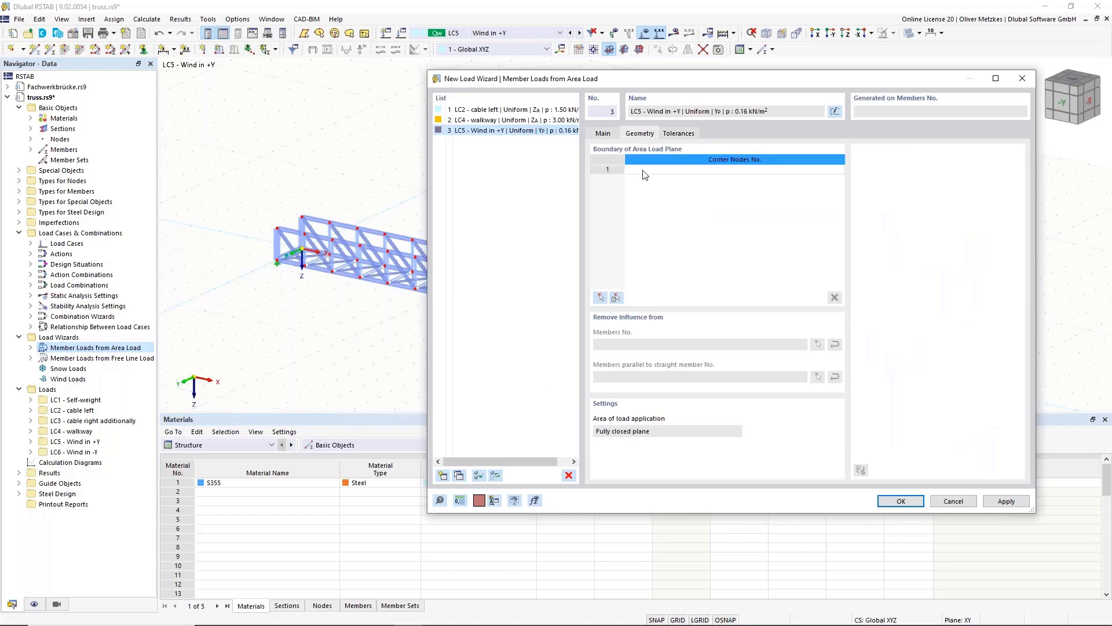
pyautogui.click(604, 296)
pyautogui.click(304, 219)
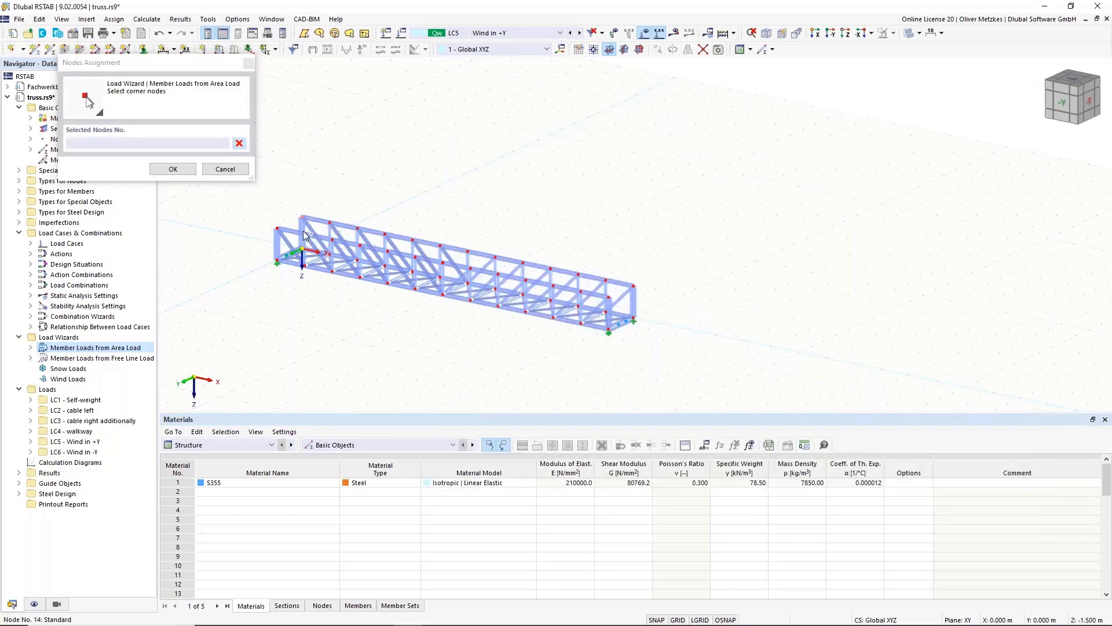
pyautogui.click(638, 321)
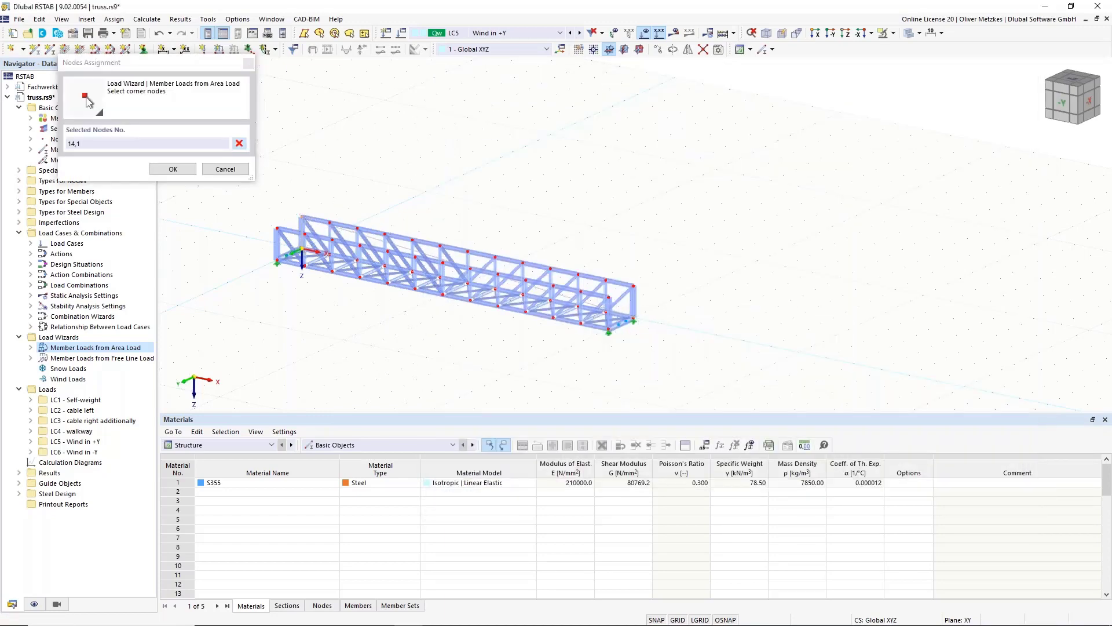
pyautogui.click(634, 319)
pyautogui.click(634, 286)
pyautogui.keyDown('ctrl'); pyautogui.moveTo(661, 288); pyautogui.dragTo(517, 290, button='middle'); pyautogui.keyUp('ctrl')
pyautogui.click(187, 170)
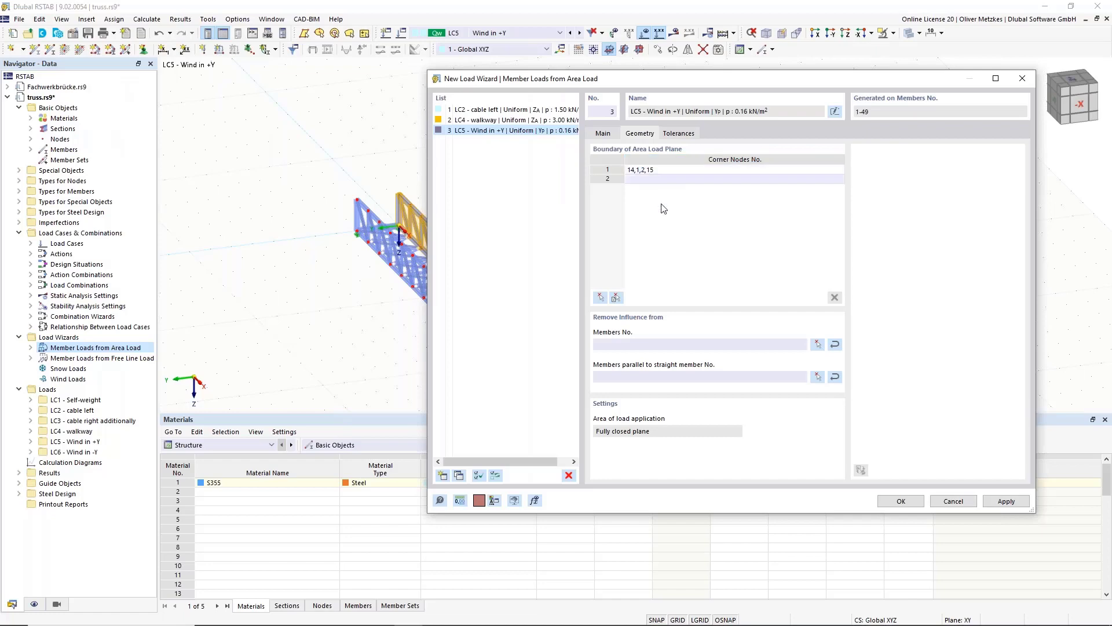
# Step: Add a second load plane on the opposite side truss with corner nodes 40, 41, 28 and 27, and accept the load wizard
pyautogui.click(601, 297)
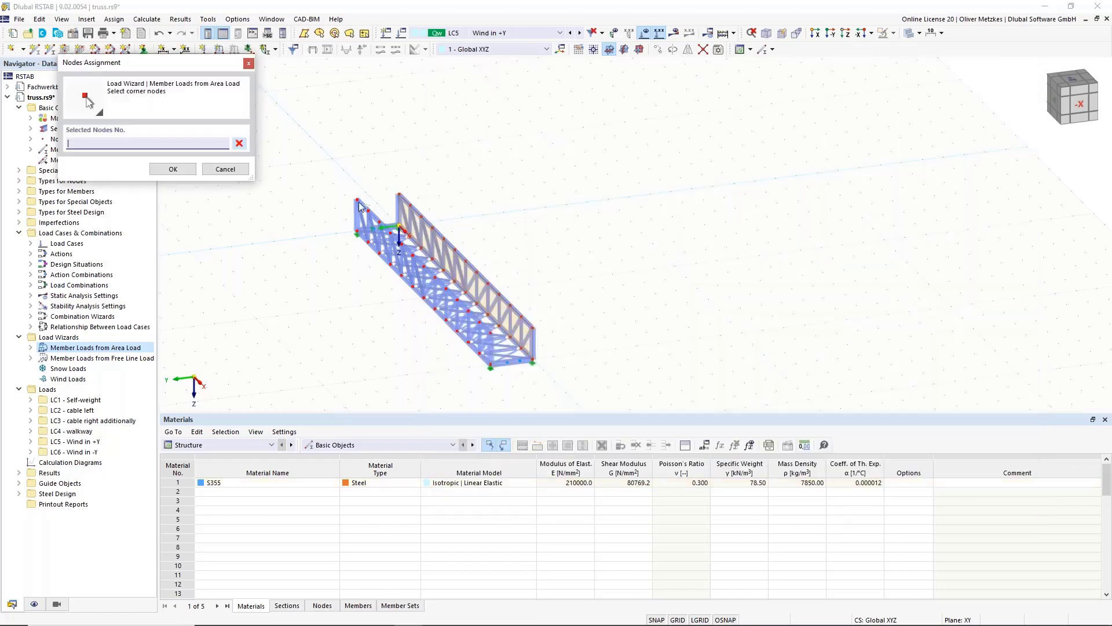
pyautogui.click(491, 333)
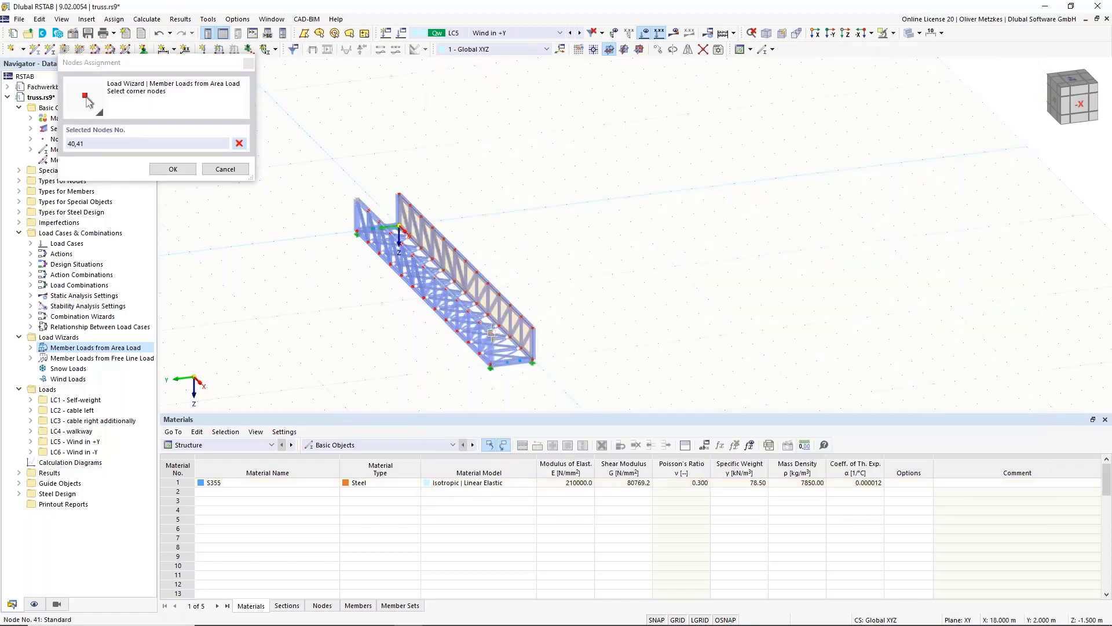
pyautogui.click(491, 366)
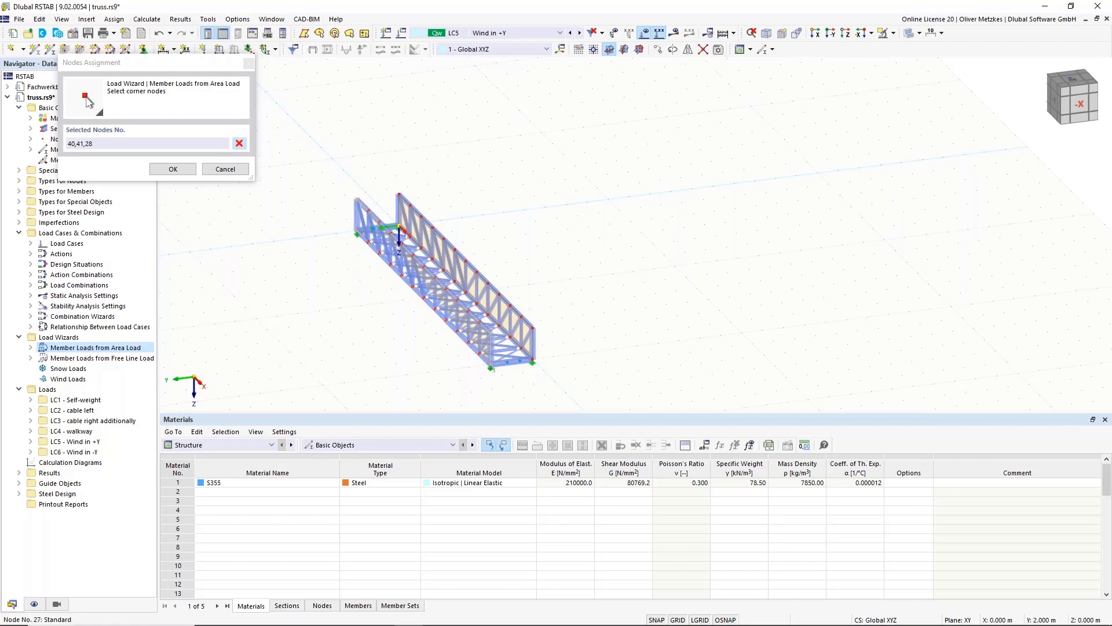
pyautogui.click(355, 231)
pyautogui.click(173, 169)
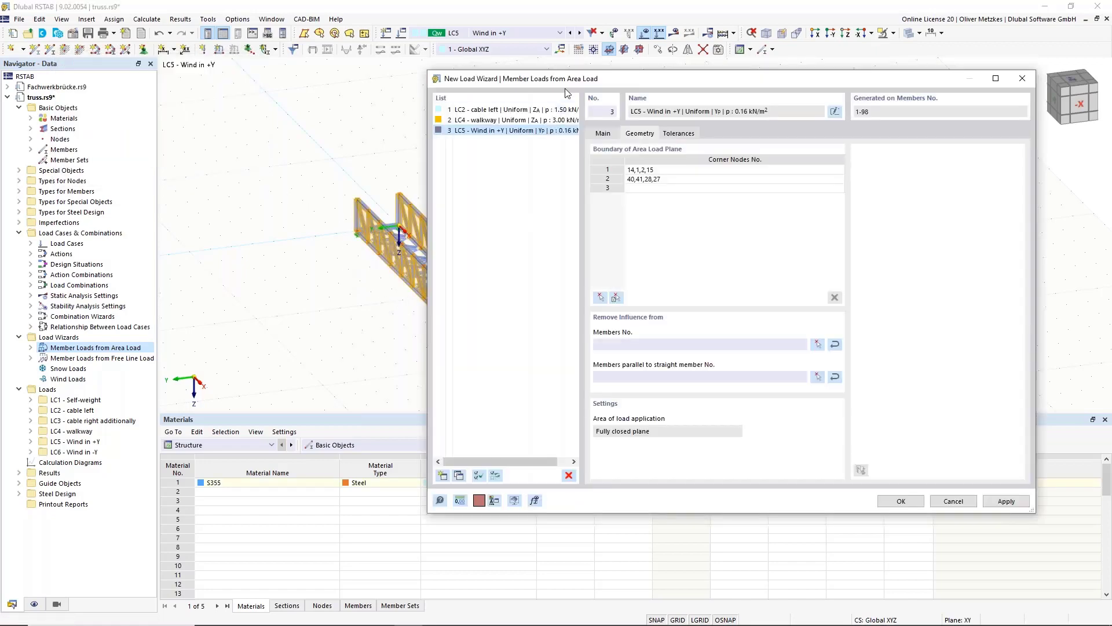
pyautogui.moveTo(609, 82); pyautogui.dragTo(809, 90)
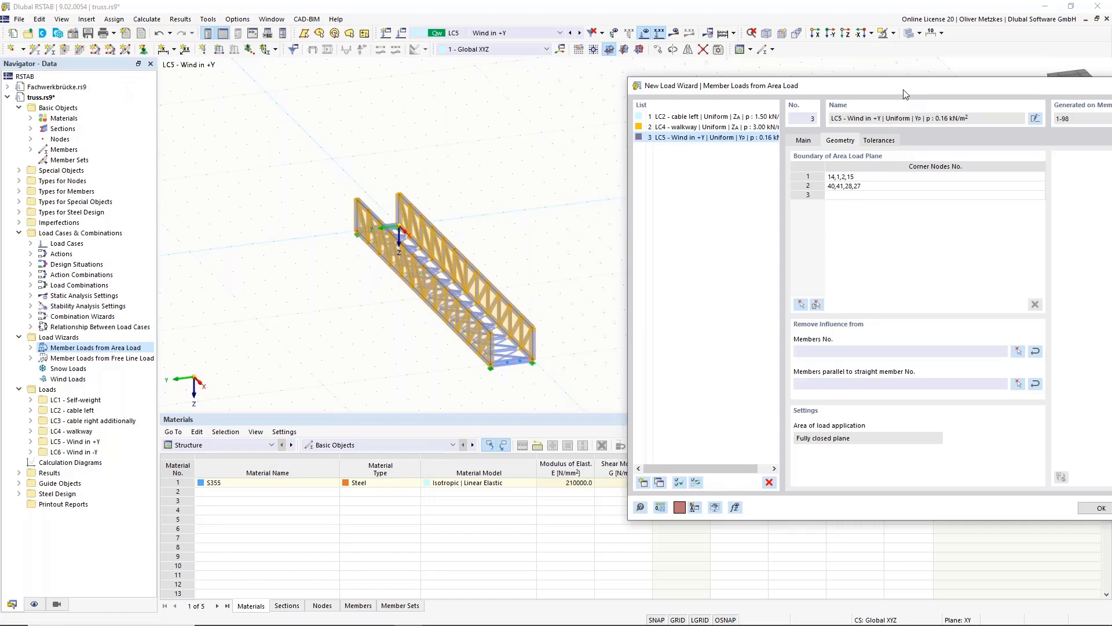
pyautogui.moveTo(903, 88); pyautogui.dragTo(609, 39)
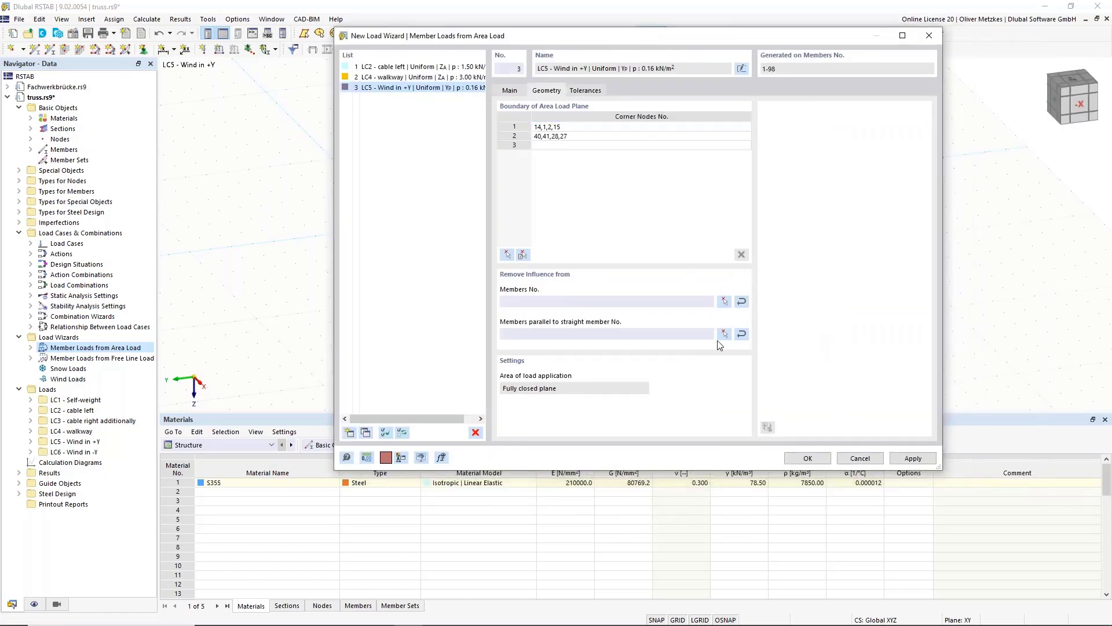
pyautogui.click(808, 458)
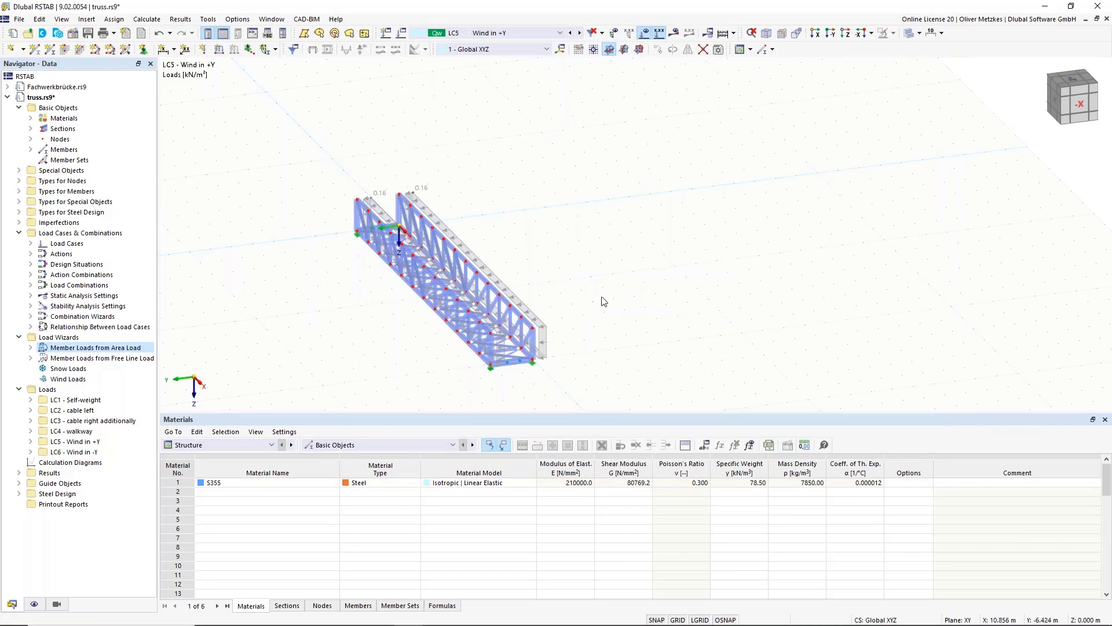
# Step: Make LC6 - Wind in -Y the current load case and add the loads of LC5 to this existing load case
pyautogui.scroll(3, 601, 301)
pyautogui.keyDown('ctrl'); pyautogui.moveTo(572, 297); pyautogui.dragTo(522, 254, button='middle'); pyautogui.keyUp('ctrl')
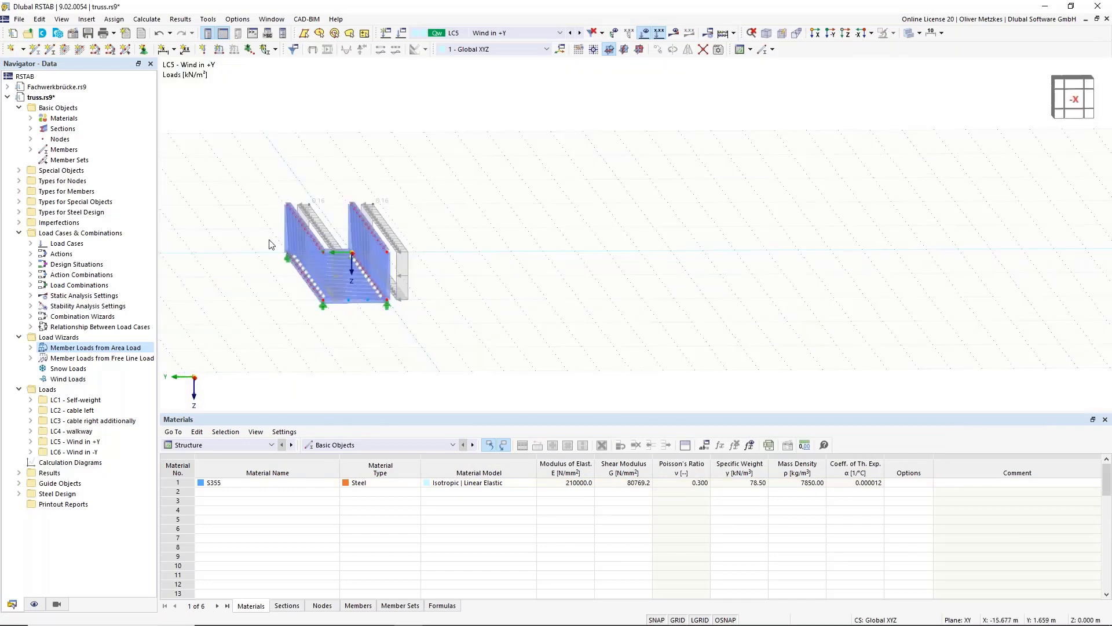
pyautogui.click(458, 36)
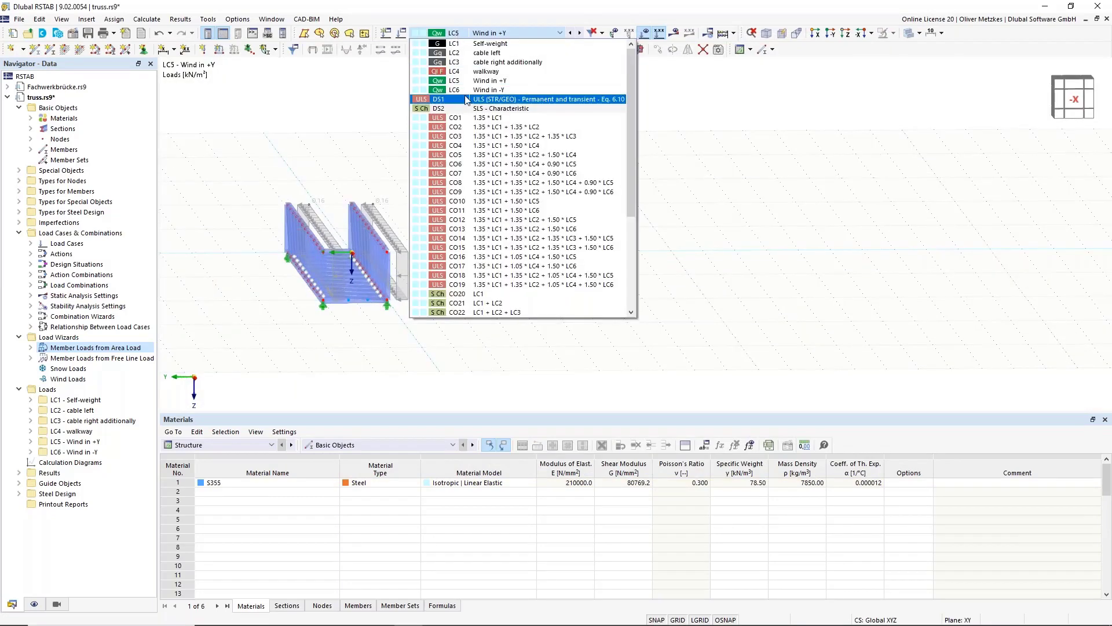
pyautogui.click(466, 91)
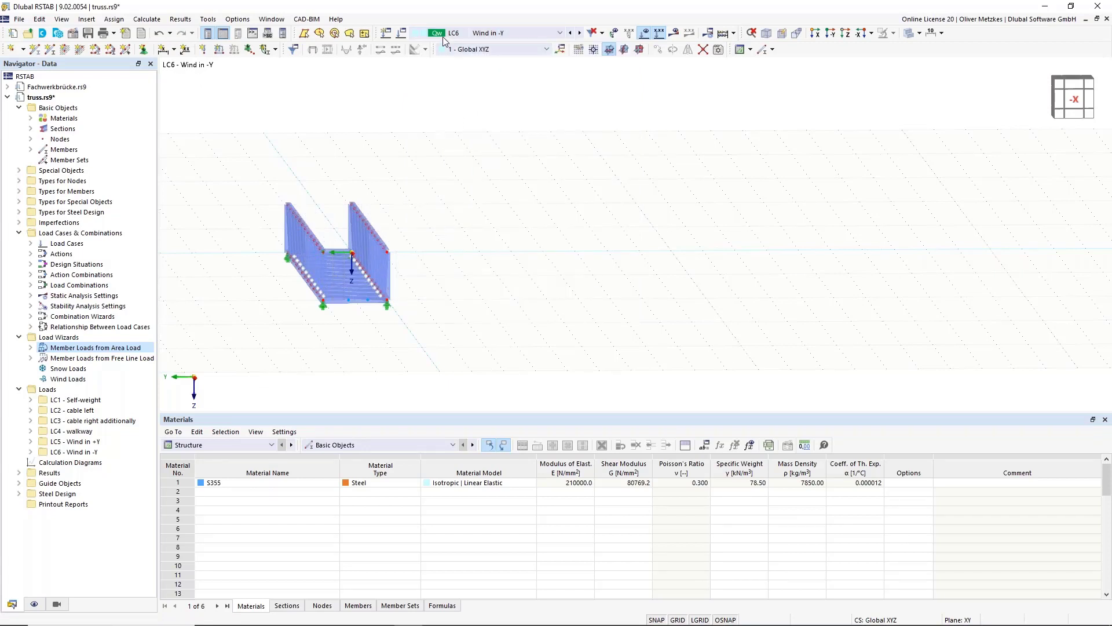
pyautogui.click(411, 36)
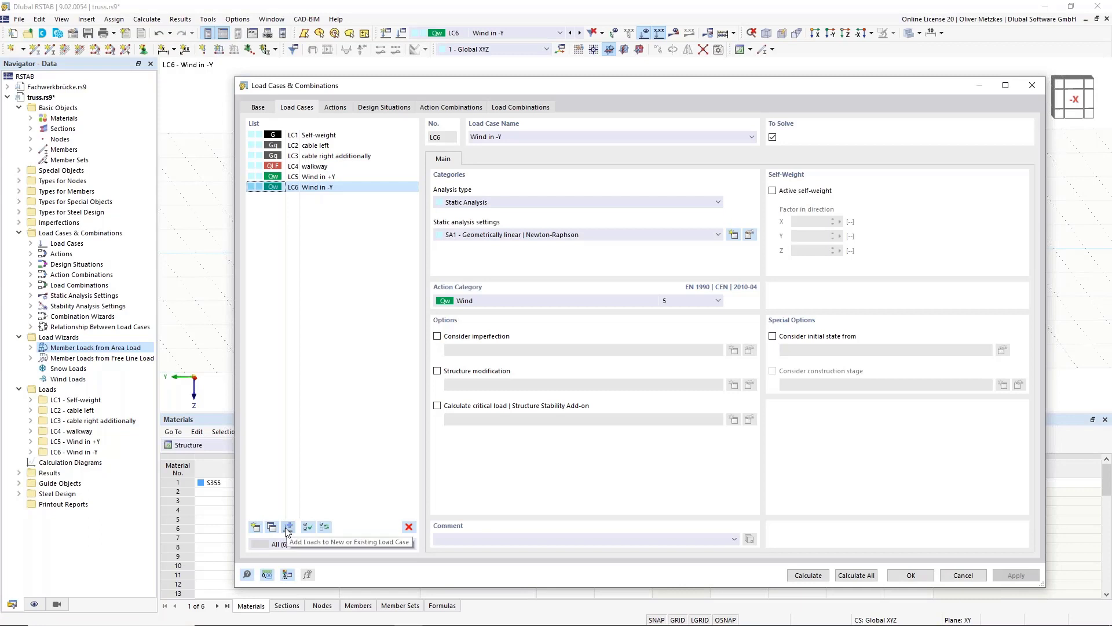
pyautogui.click(308, 178)
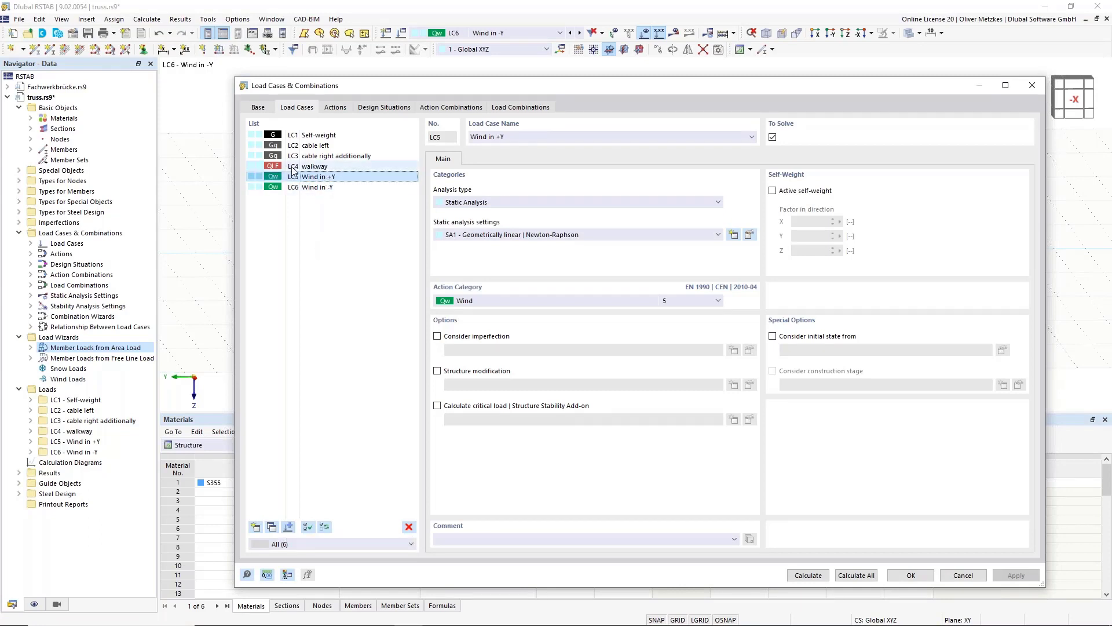
pyautogui.click(288, 528)
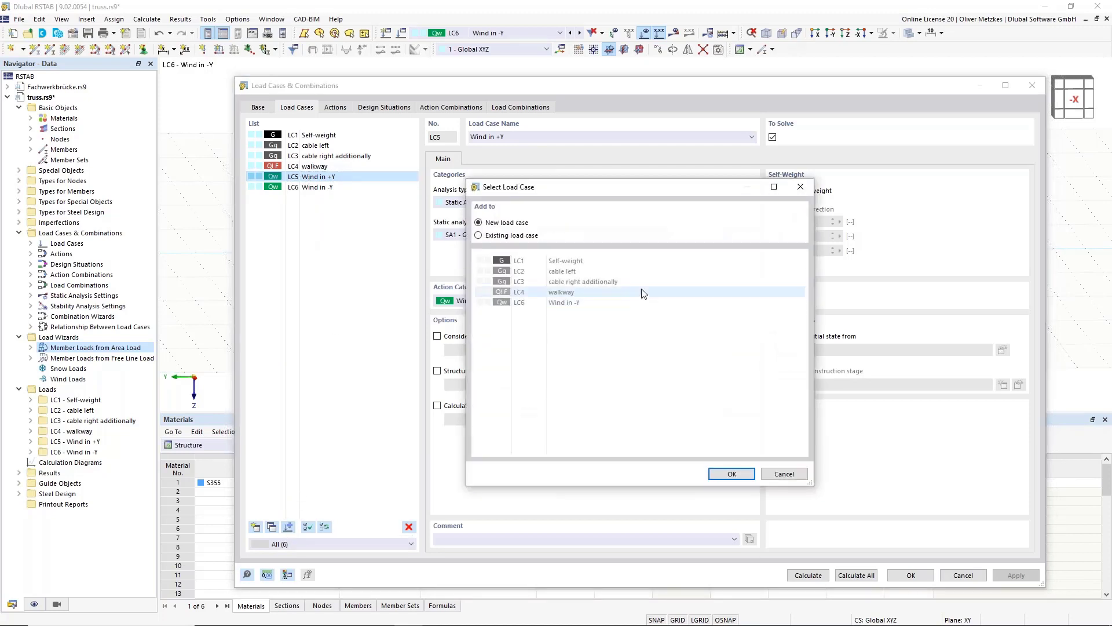
pyautogui.click(499, 235)
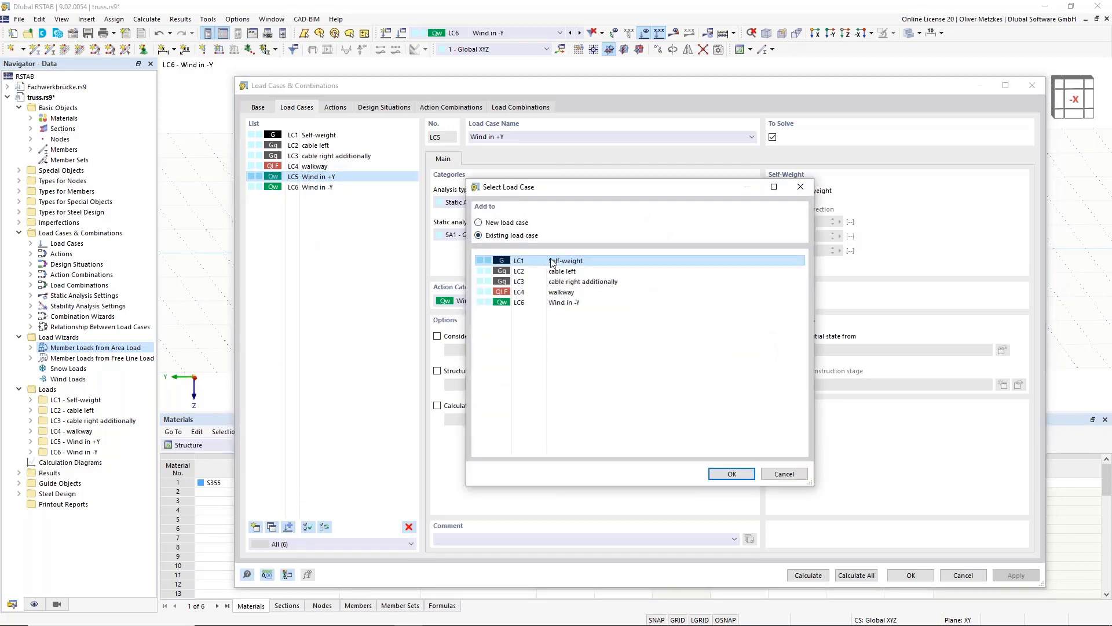
pyautogui.click(556, 302)
pyautogui.click(728, 473)
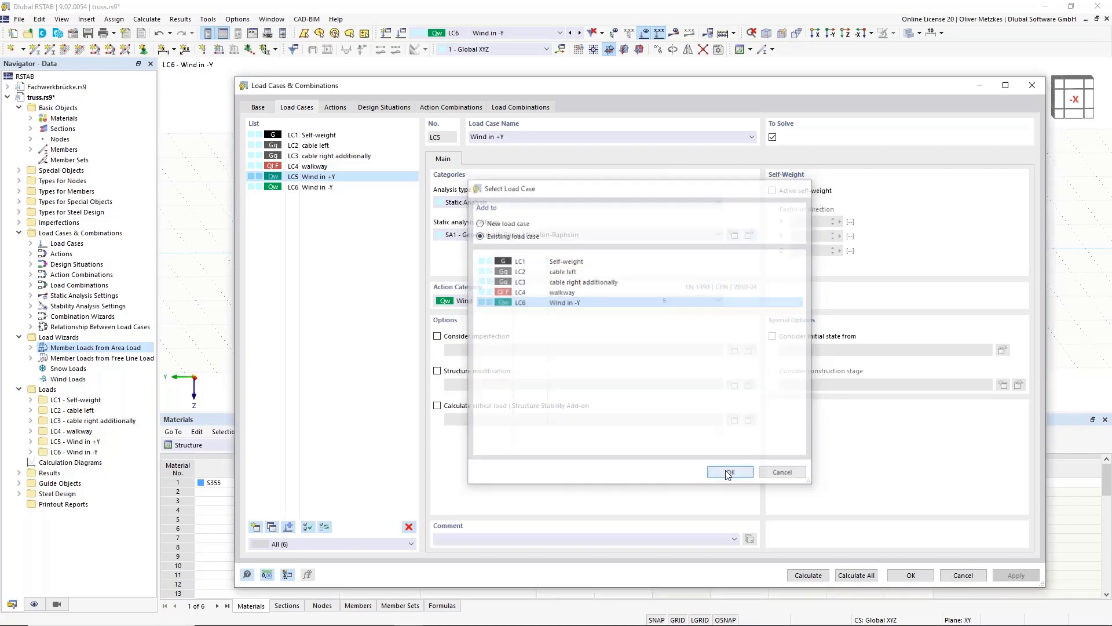
pyautogui.click(911, 576)
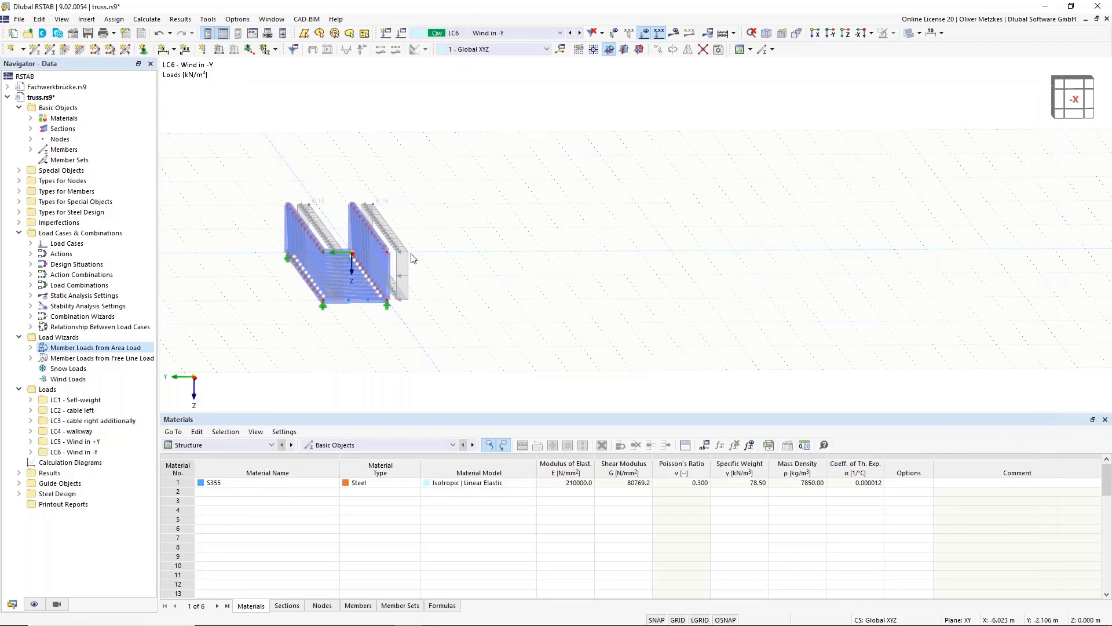
# Step: Reverse the LC6 wind area load by changing its magnitude formula to -qp*cf*phi
pyautogui.doubleClick(407, 257)
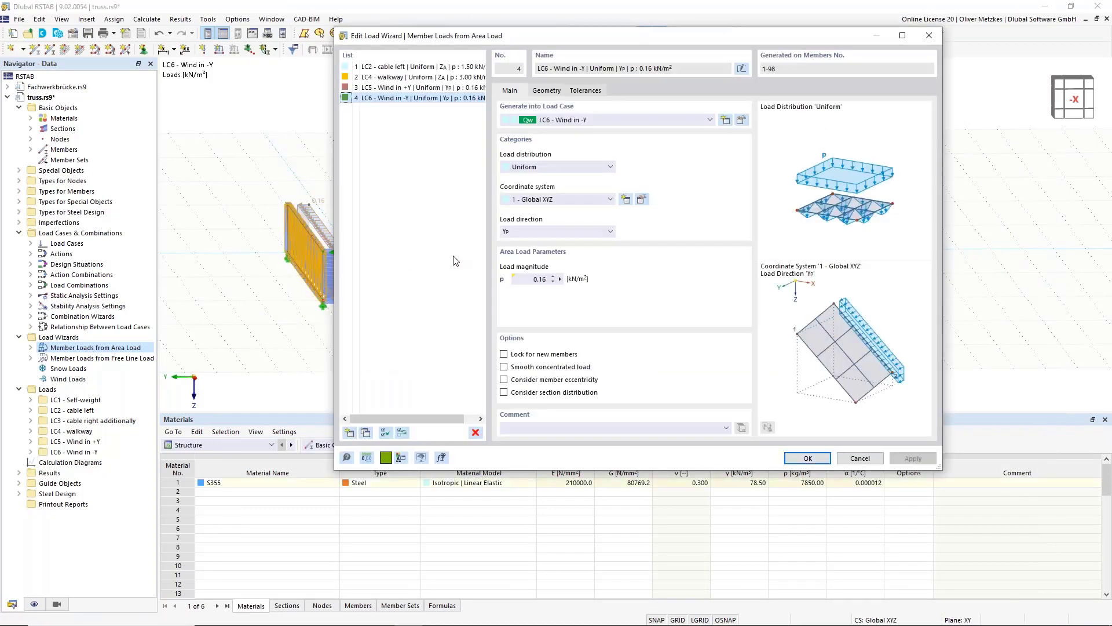
pyautogui.click(560, 279)
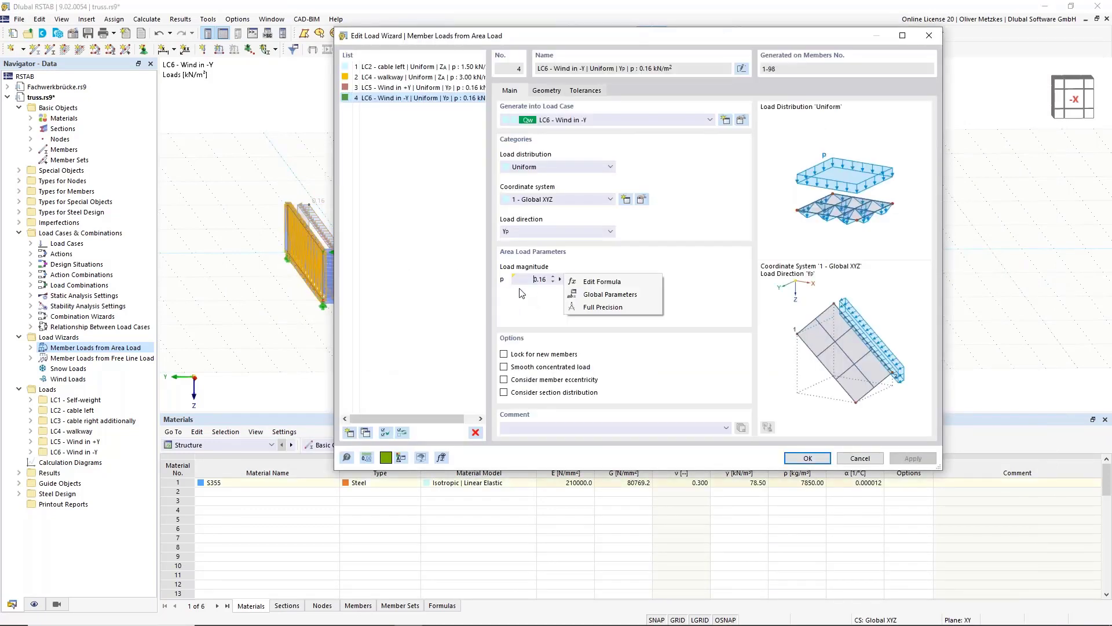
pyautogui.click(608, 283)
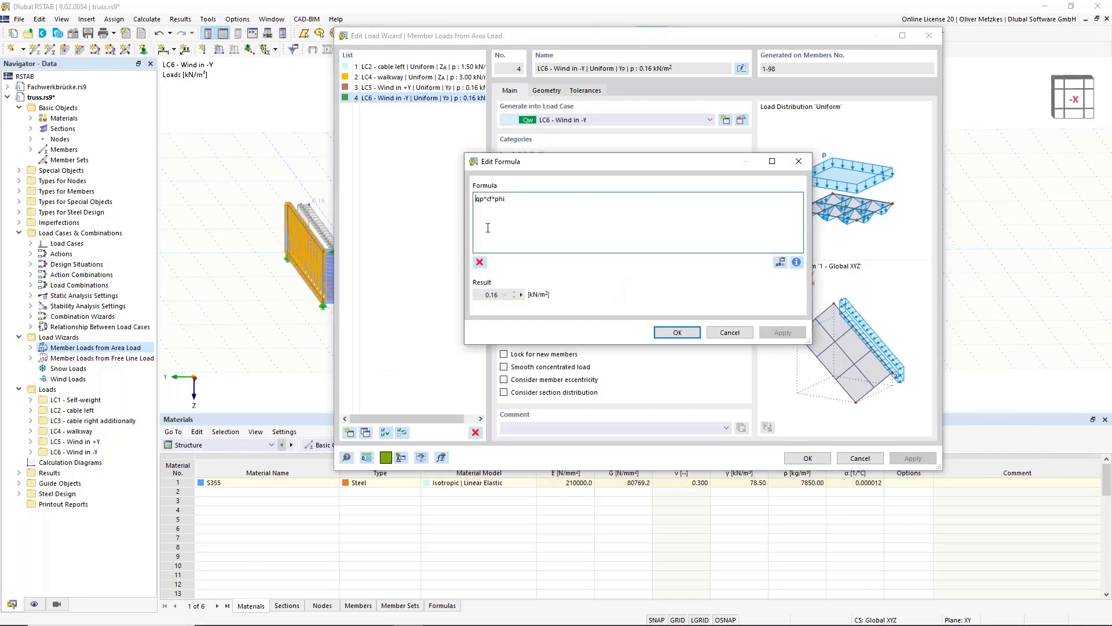
pyautogui.write('-')
pyautogui.click(676, 332)
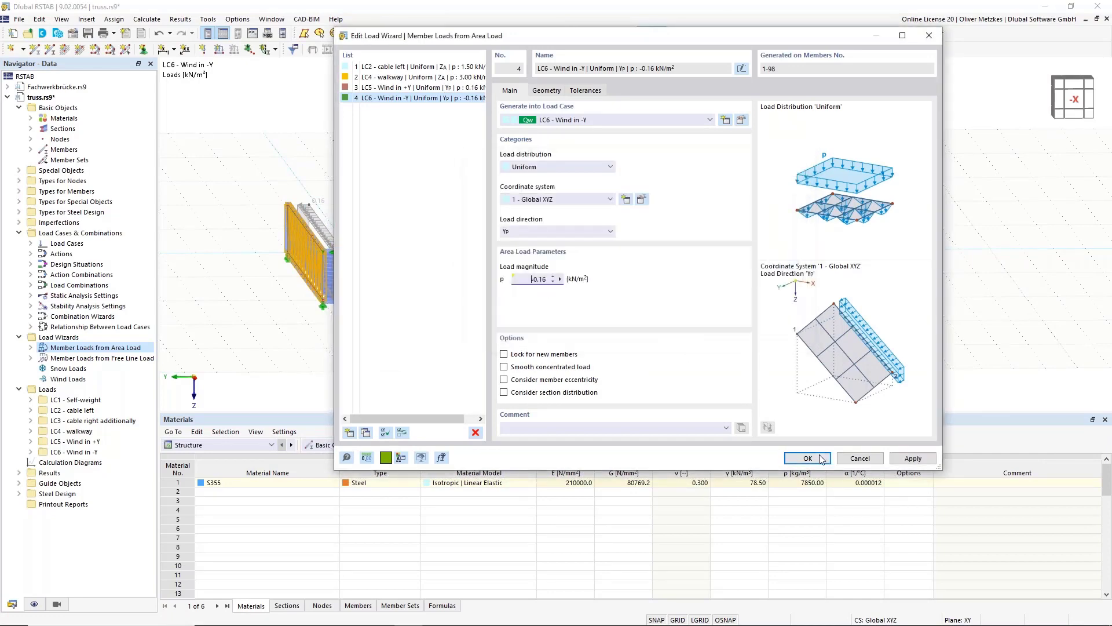
pyautogui.press('Return')
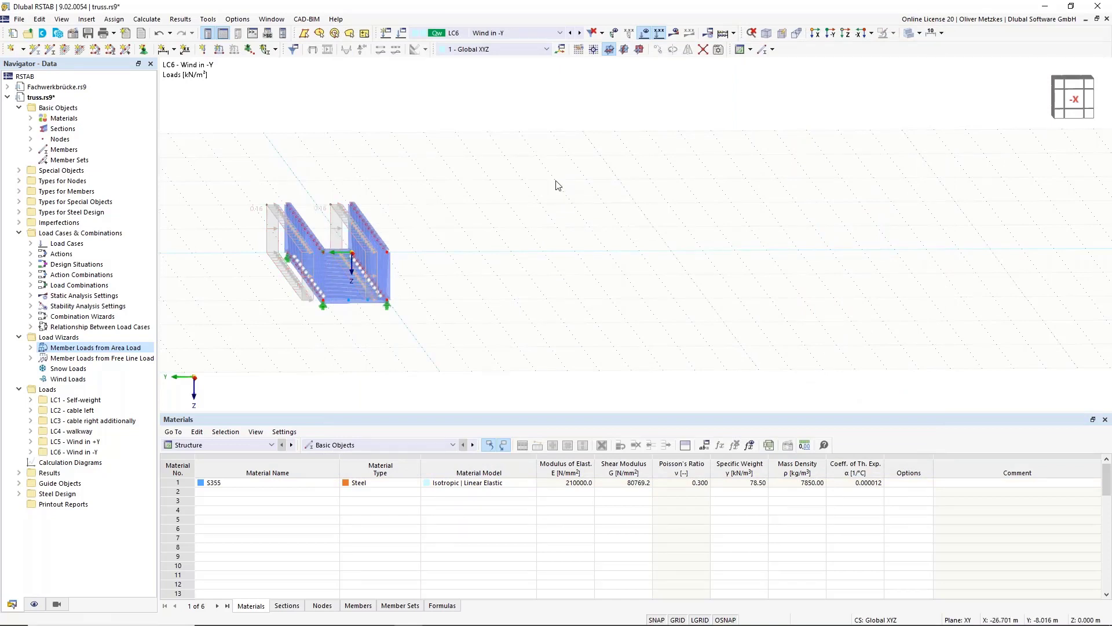
# Step: Display load combination CO8 and examine its combined loads on the truss bridge up close
pyautogui.click(510, 33)
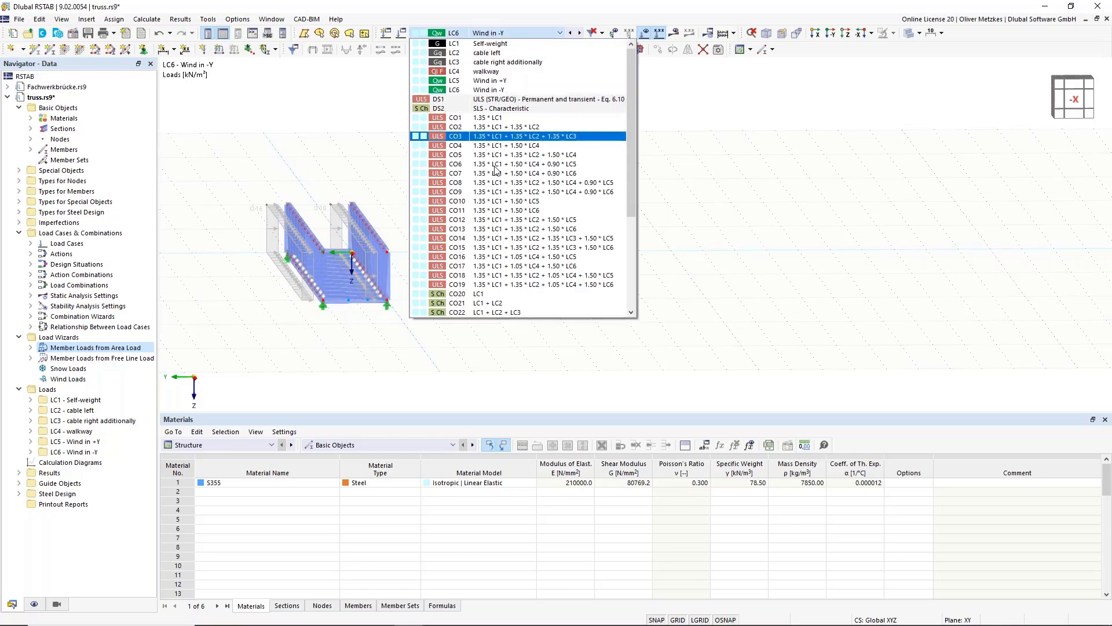
pyautogui.click(499, 180)
pyautogui.scroll(3, 362, 194)
pyautogui.keyDown('ctrl'); pyautogui.moveTo(381, 233); pyautogui.dragTo(445, 278, button='middle'); pyautogui.keyUp('ctrl')
pyautogui.moveTo(475, 324); pyautogui.dragTo(503, 183, button='middle')
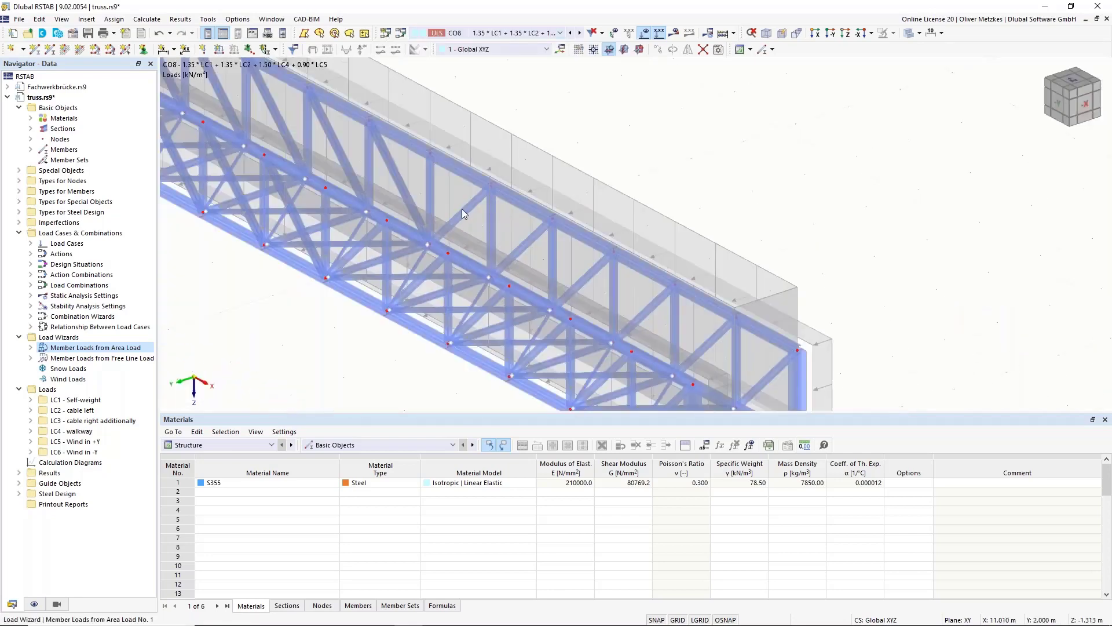
# Step: Calculate the results of design situation DS1 - ULS (STR/GEO) and examine the global deformations across the whole truss bridge
pyautogui.click(462, 34)
pyautogui.click(478, 100)
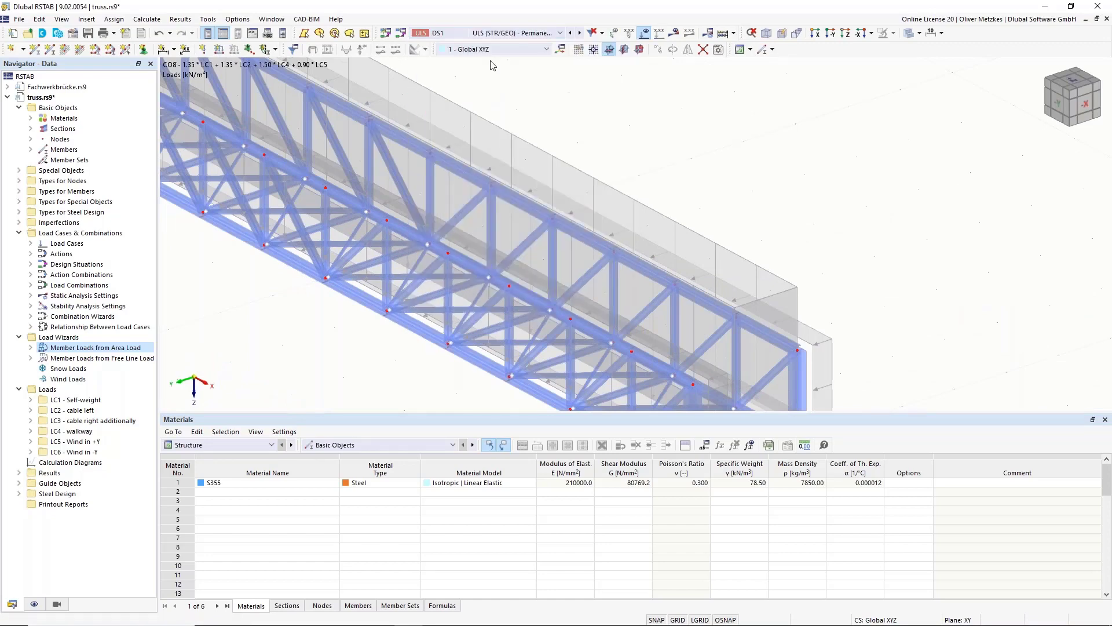
pyautogui.click(673, 34)
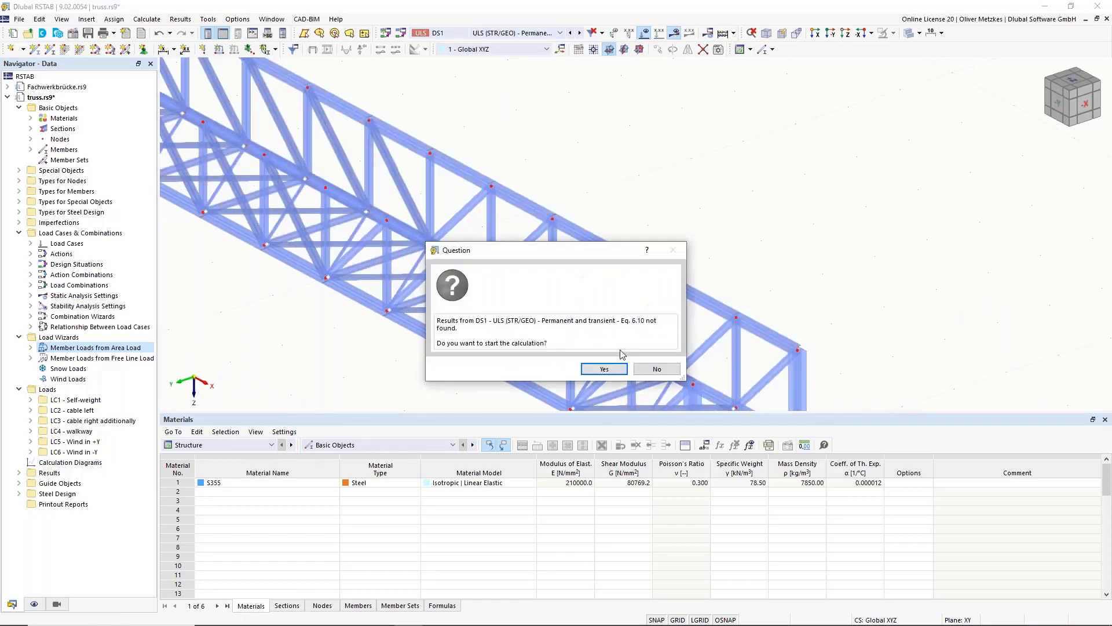
pyautogui.click(606, 368)
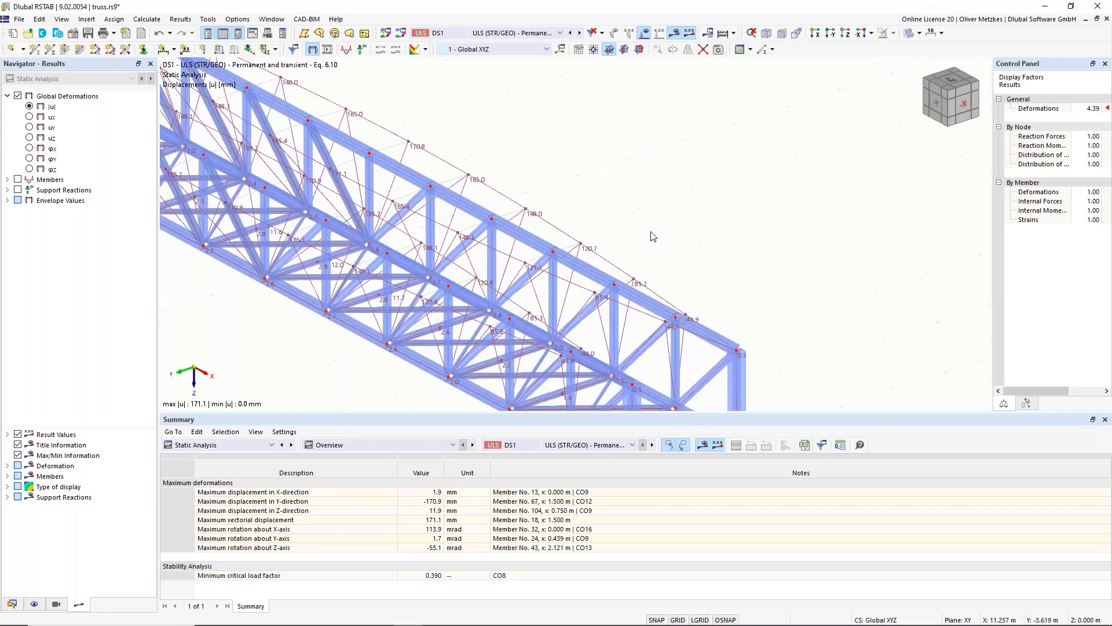
pyautogui.scroll(-3, 650, 232)
pyautogui.scroll(-1, 316, 256)
pyautogui.moveTo(317, 274)
pyautogui.keyDown('ctrl'); pyautogui.mouseDown(button='middle')
pyautogui.moveTo(440, 307)
pyautogui.moveTo(336, 278)
pyautogui.mouseUp(button='middle'); pyautogui.keyUp('ctrl')
pyautogui.moveTo(317, 138); pyautogui.dragTo(486, 207, button='middle')
pyautogui.scroll(2, 487, 207)
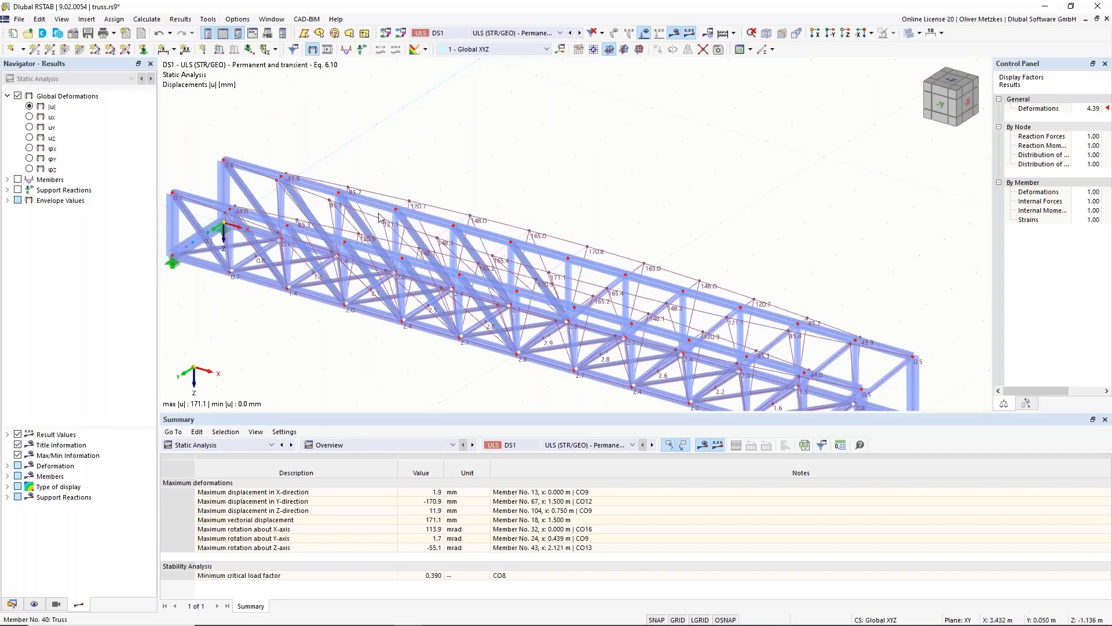
# Step: Display the member axial forces N for the whole bridge and show the available envelope value options
pyautogui.click(7, 179)
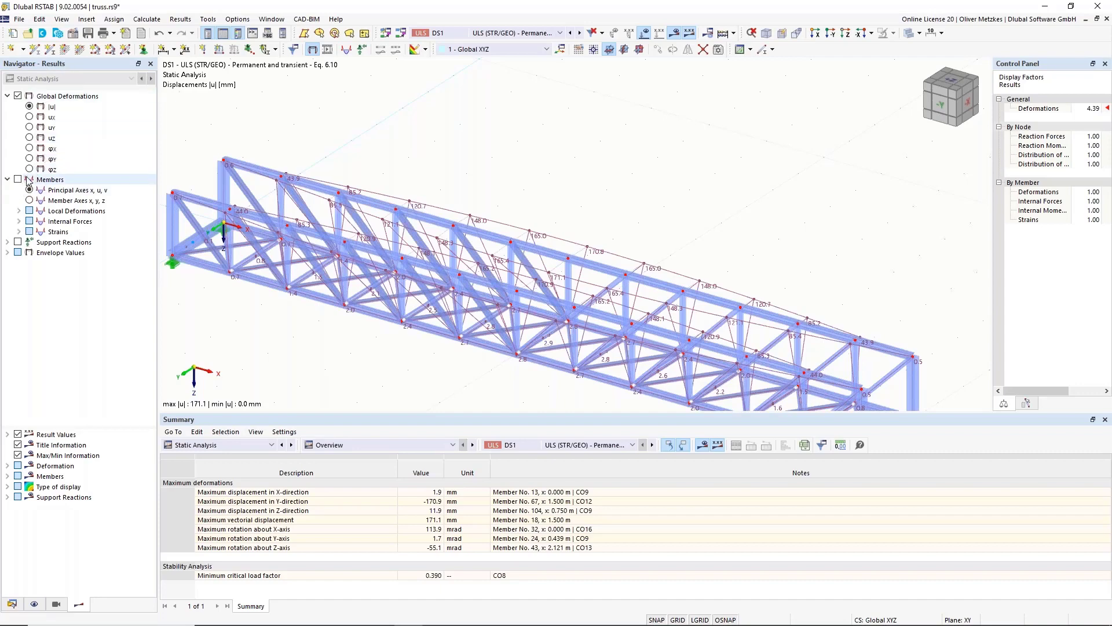
pyautogui.click(18, 180)
pyautogui.click(19, 221)
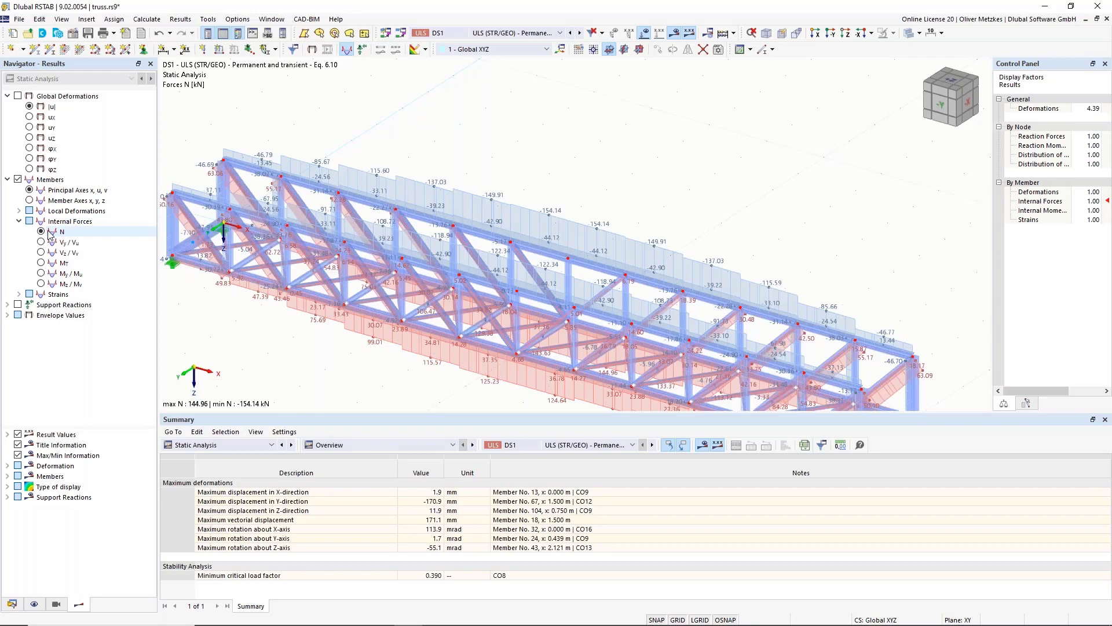
pyautogui.click(8, 315)
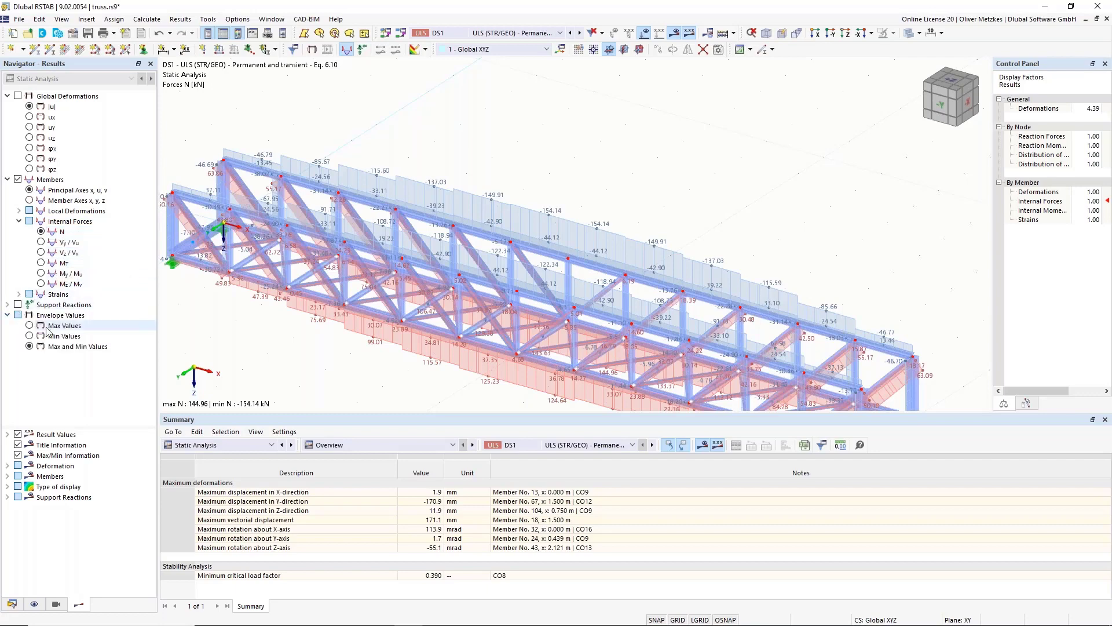
pyautogui.scroll(-1, 266, 272)
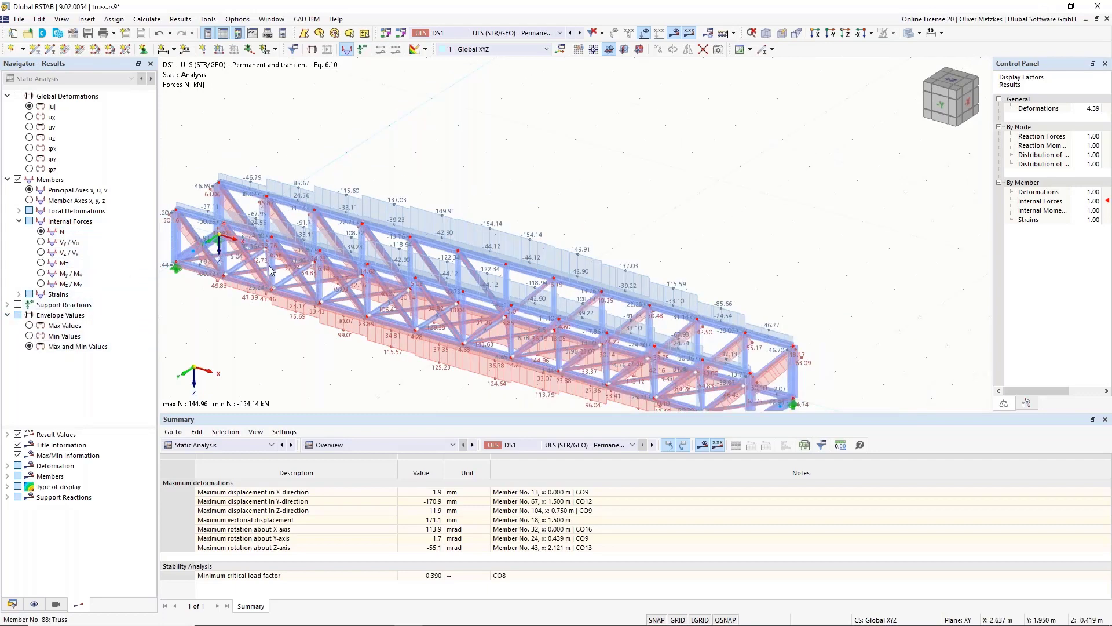
pyautogui.scroll(-1, 295, 215)
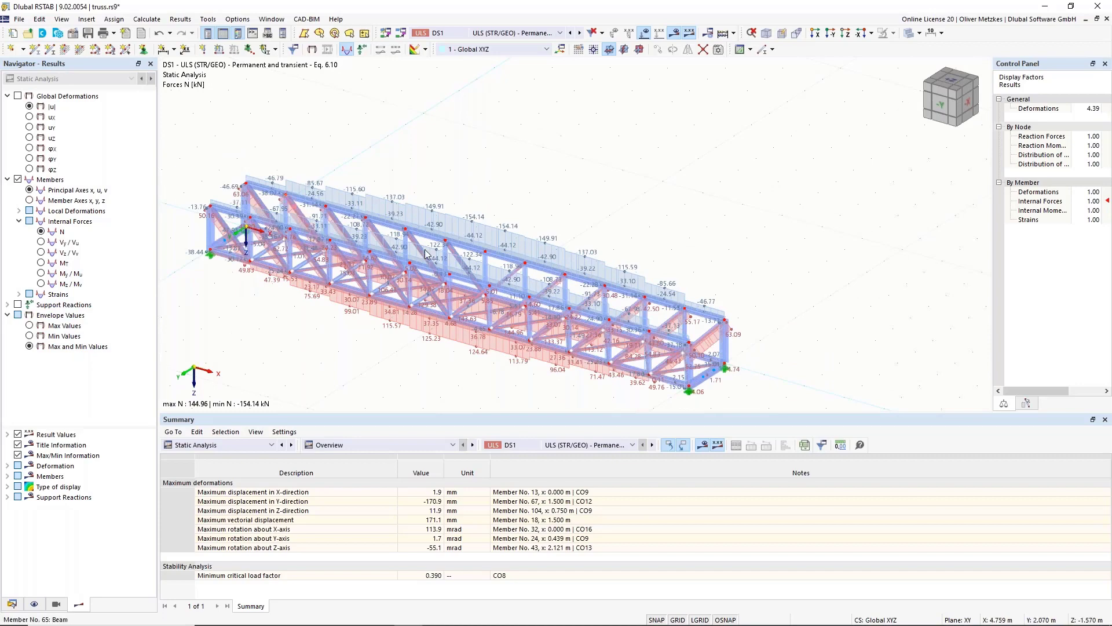
pyautogui.moveTo(513, 215); pyautogui.dragTo(570, 185, button='middle')
pyautogui.scroll(1, 587, 243)
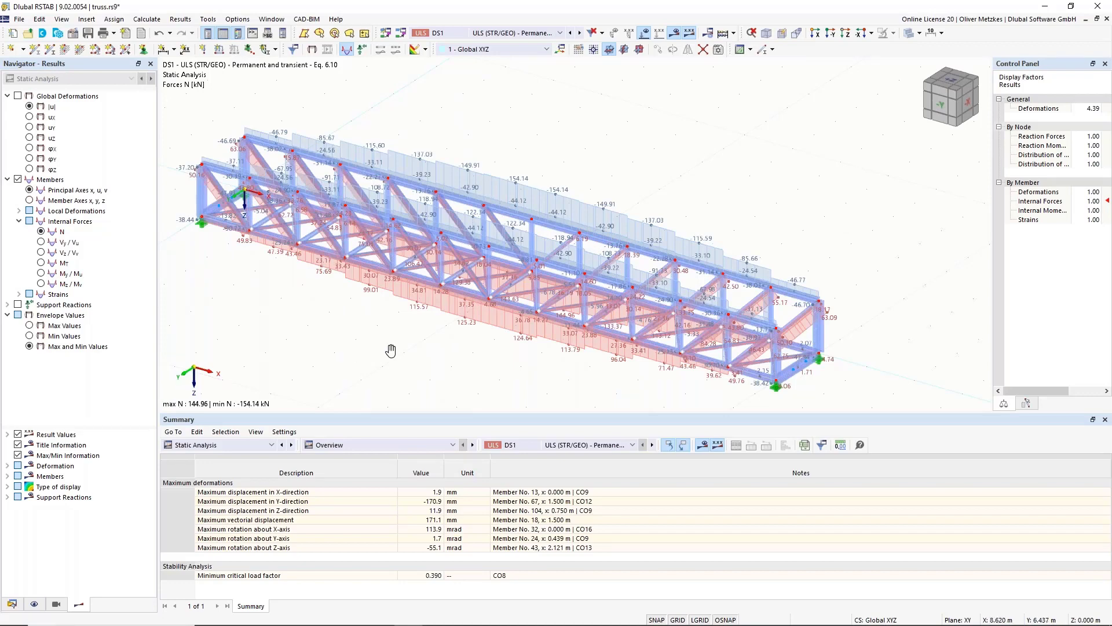
# Step: Isolate the top chord members of both side trusses and examine their axial forces N
pyautogui.keyDown('ctrl'); pyautogui.moveTo(391, 350); pyautogui.dragTo(476, 294, button='middle'); pyautogui.keyUp('ctrl')
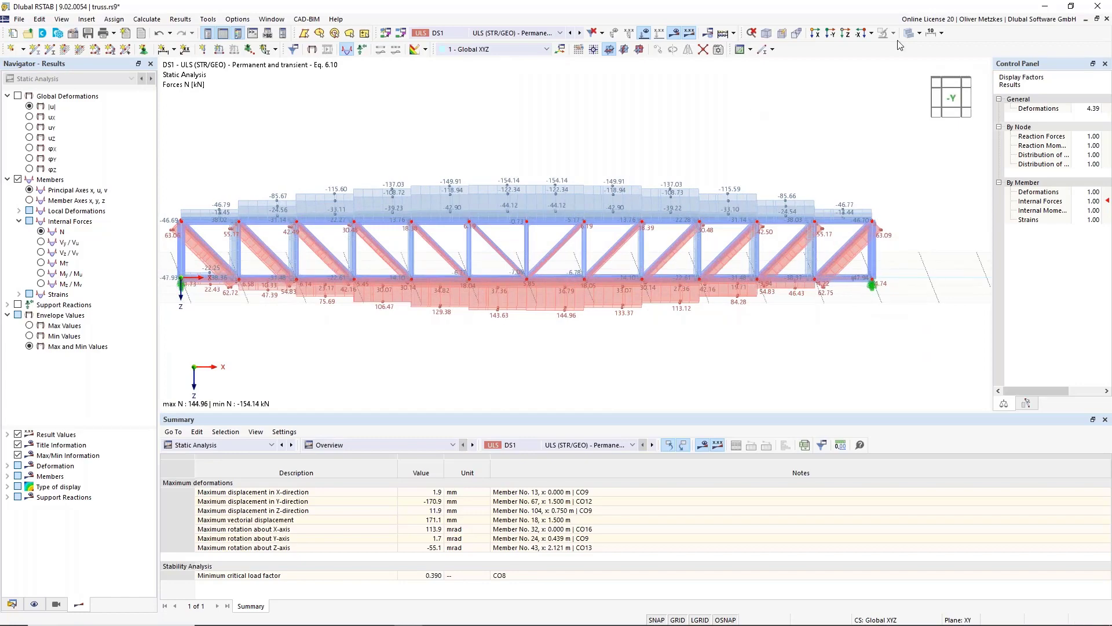
pyautogui.moveTo(655, 117); pyautogui.dragTo(745, 121, button='middle')
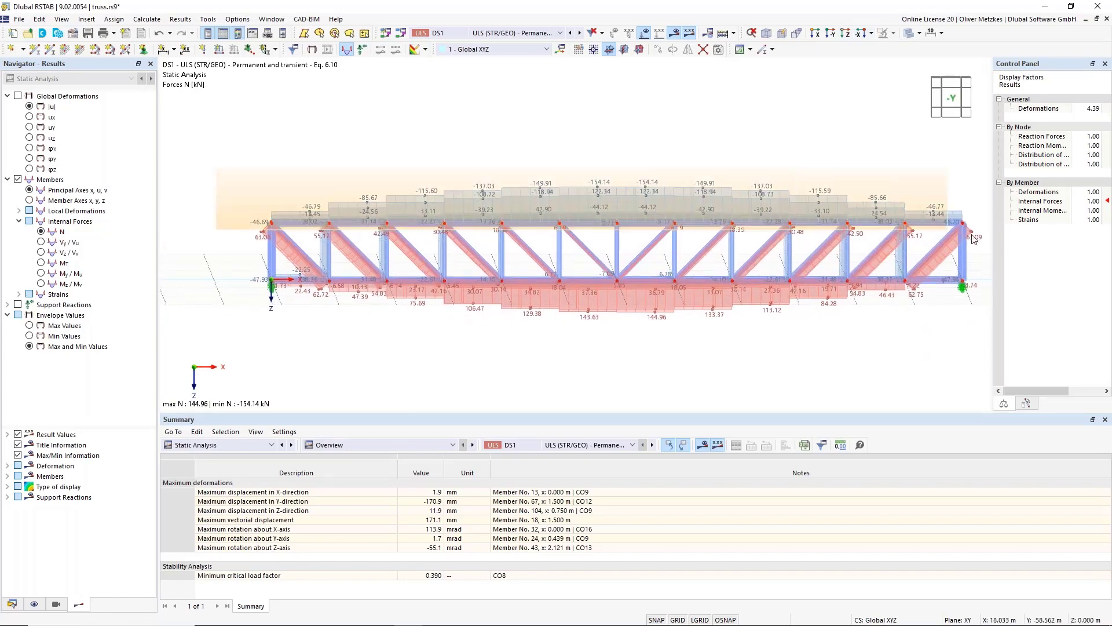
pyautogui.moveTo(972, 234); pyautogui.dragTo(973, 235)
pyautogui.keyDown('ctrl'); pyautogui.moveTo(651, 137); pyautogui.dragTo(585, 183, button='middle'); pyautogui.keyUp('ctrl')
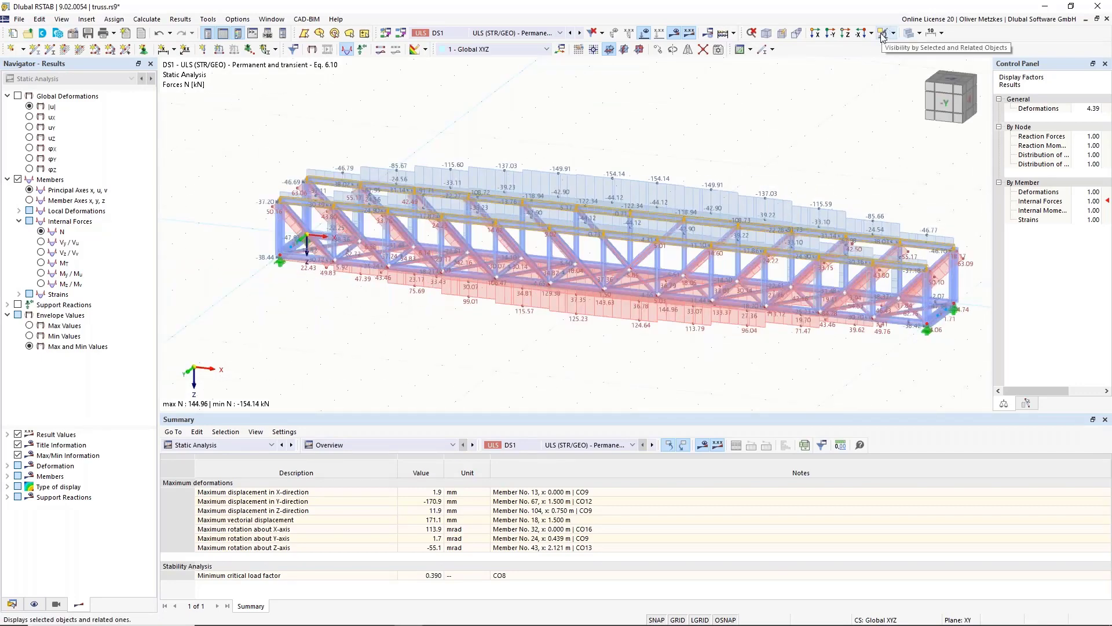
pyautogui.click(883, 34)
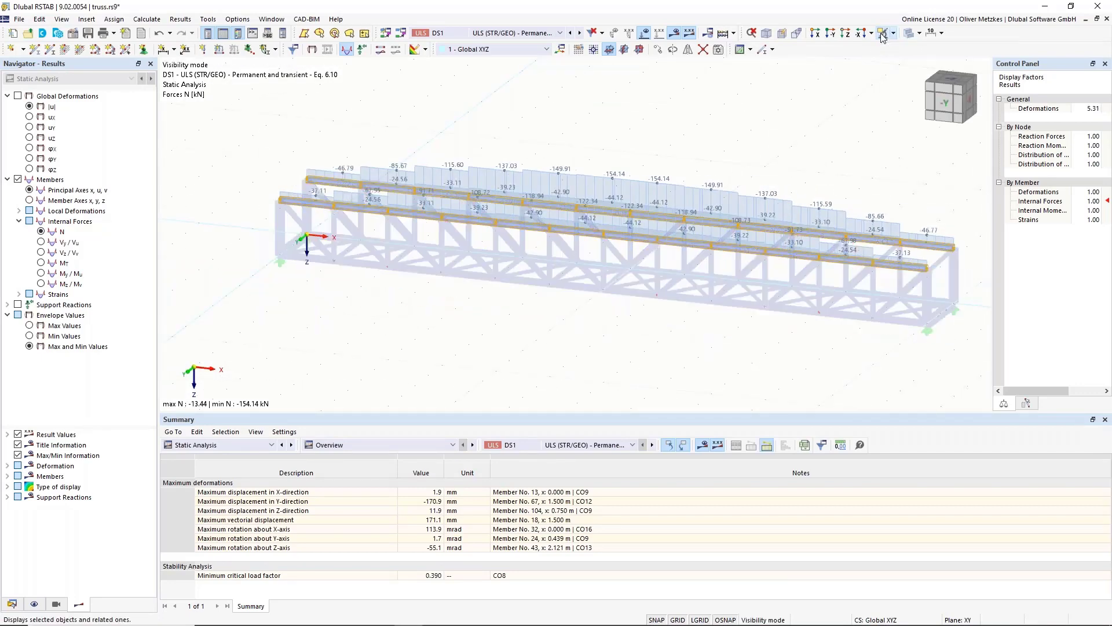
pyautogui.moveTo(616, 153); pyautogui.dragTo(477, 176, button='middle')
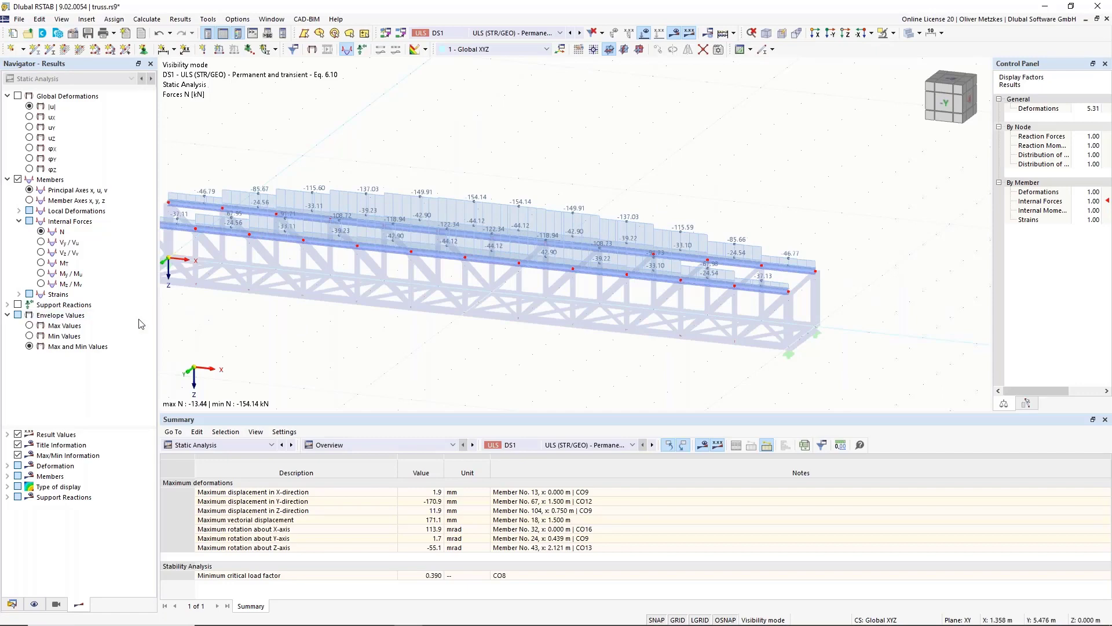
pyautogui.keyDown('ctrl'); pyautogui.moveTo(404, 295); pyautogui.dragTo(499, 292, button='middle'); pyautogui.keyUp('ctrl')
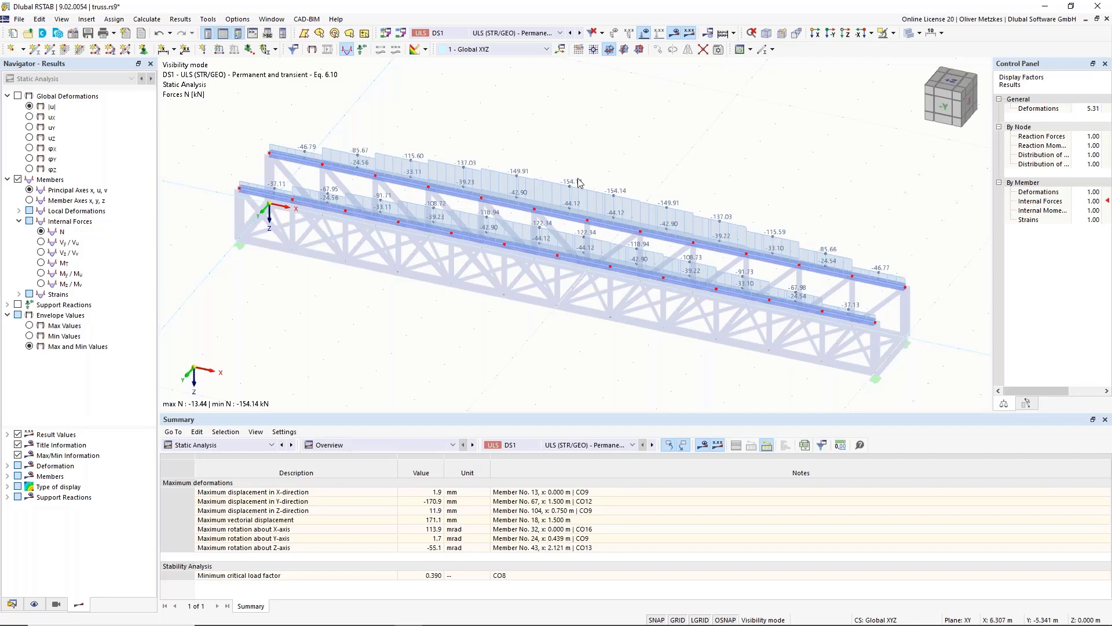
pyautogui.scroll(2, 583, 185)
pyautogui.scroll(-2, 601, 202)
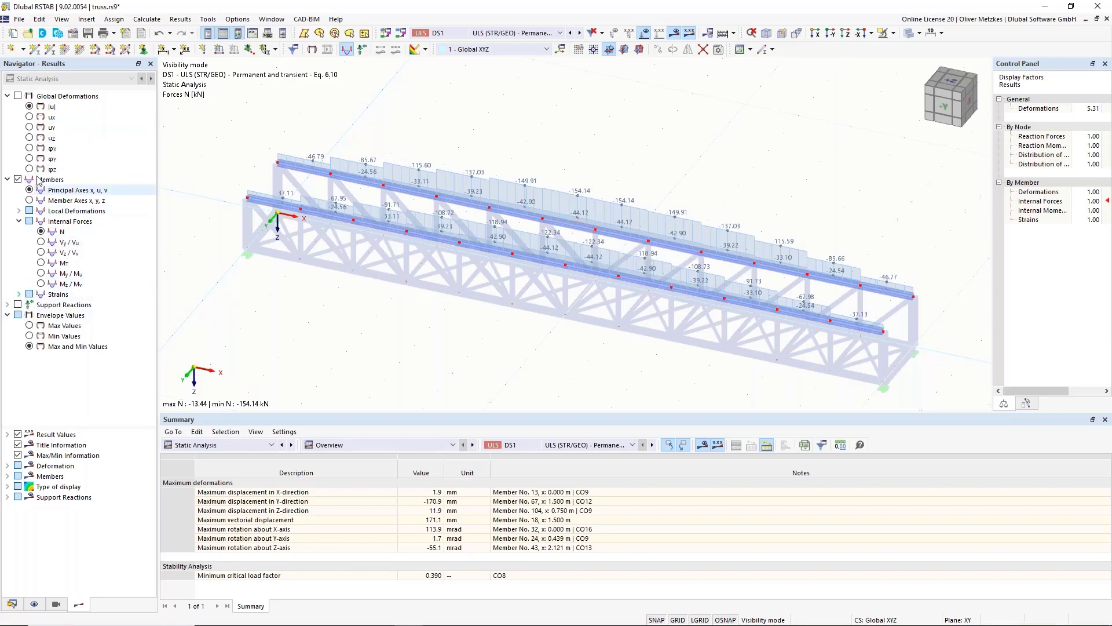
# Step: Show the global deformations |u| of the top chords and check the minimum critical load factor with its governing combination
pyautogui.click(18, 95)
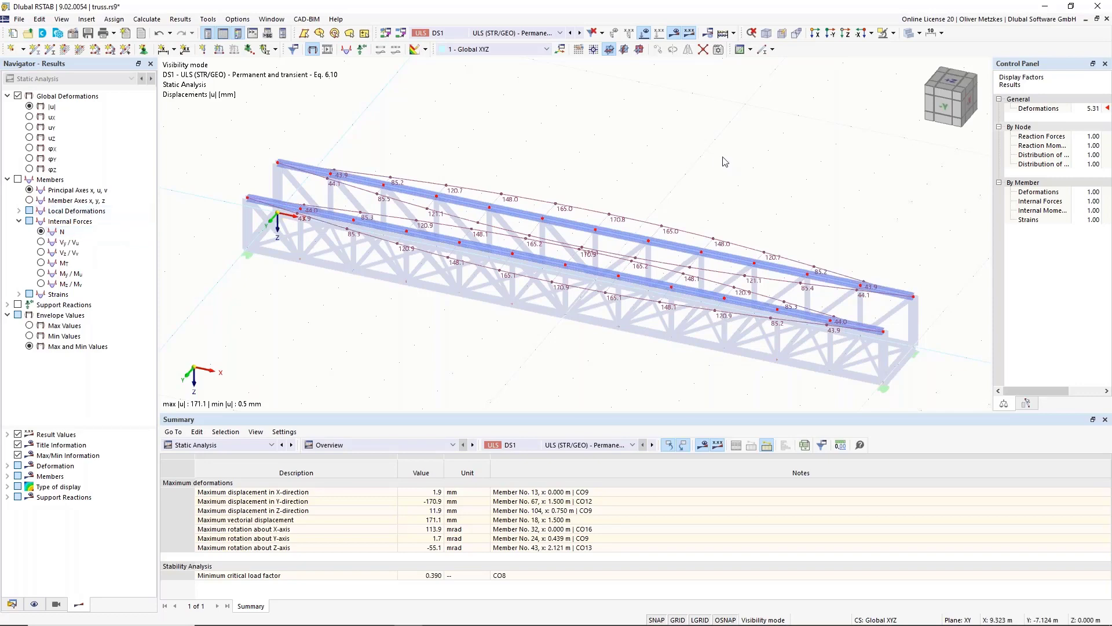
pyautogui.moveTo(749, 160); pyautogui.dragTo(470, 141, button='middle')
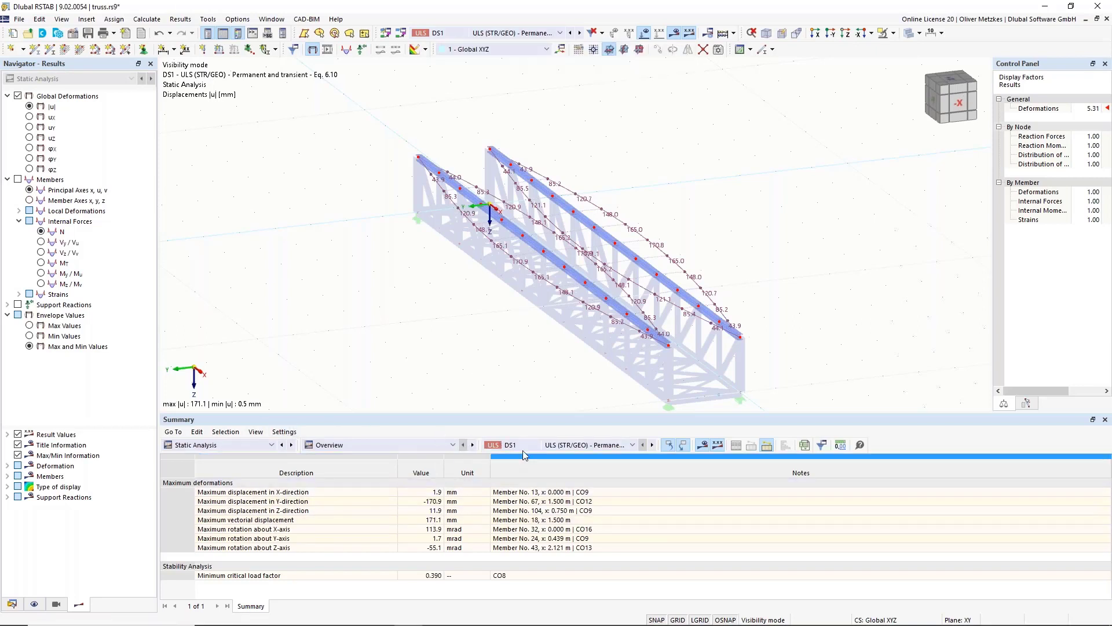
pyautogui.click(376, 575)
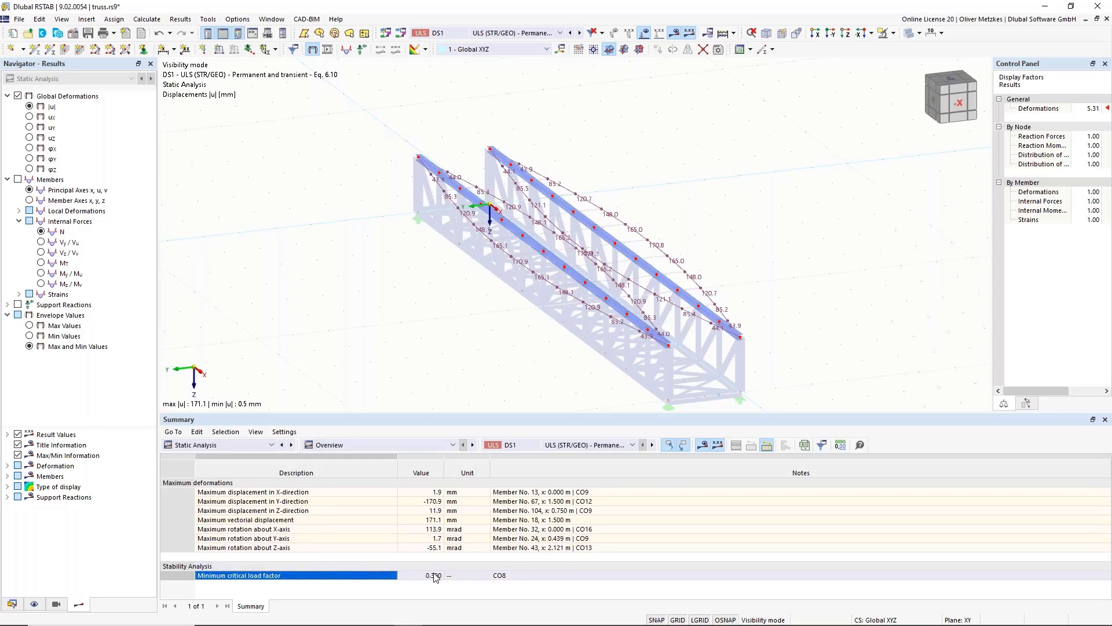
pyautogui.click(508, 576)
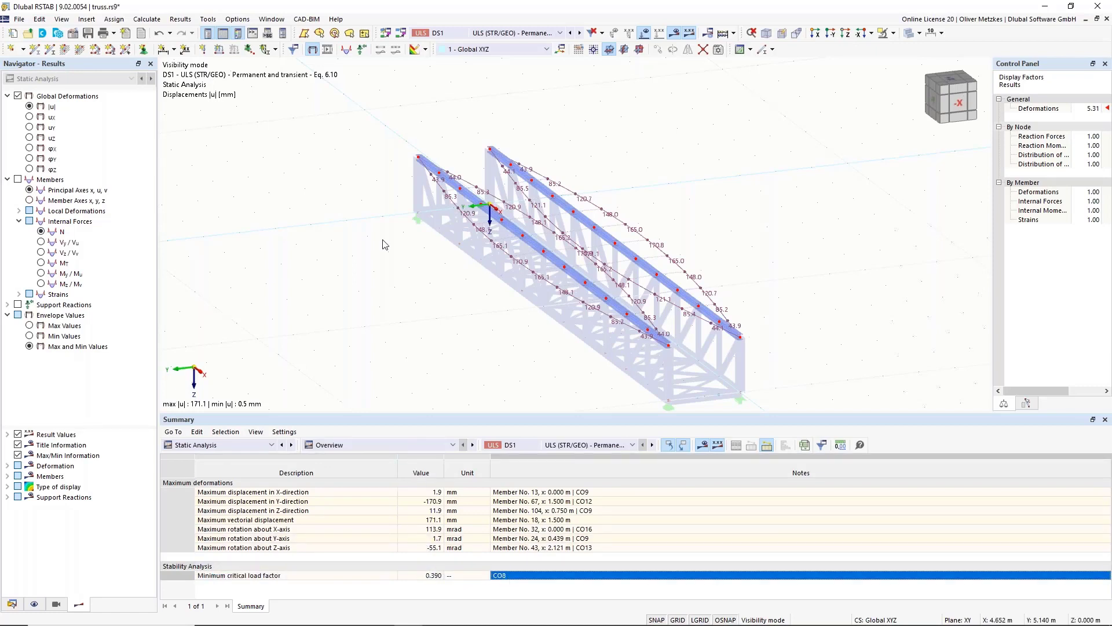
# Step: Display the results of load combination CO8 for the complete bridge with all members shown and the loads hidden
pyautogui.click(489, 33)
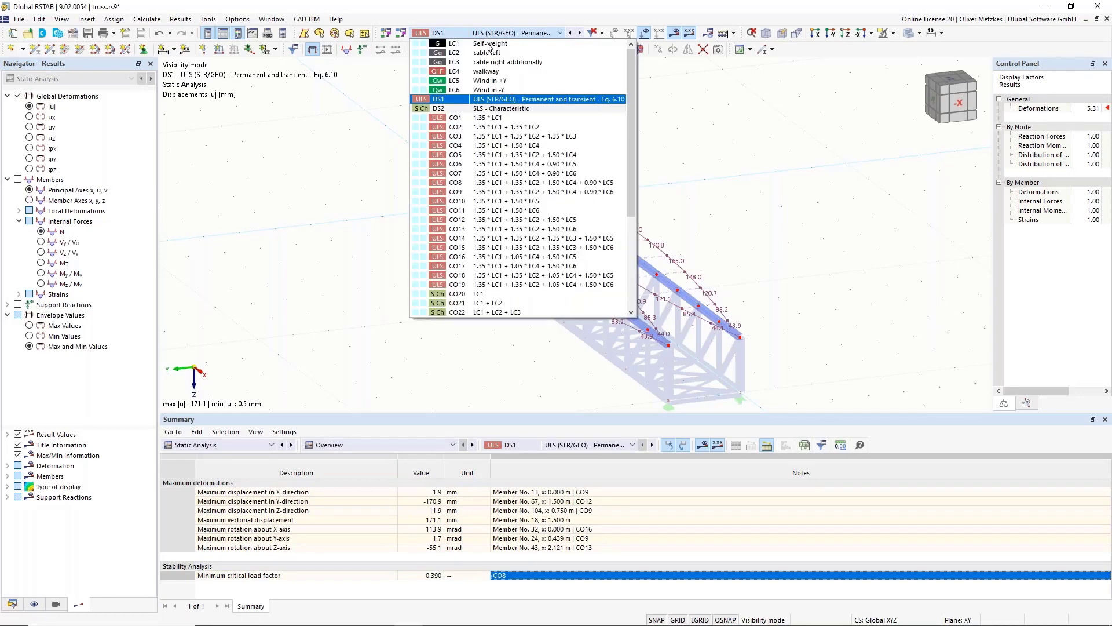
pyautogui.click(488, 183)
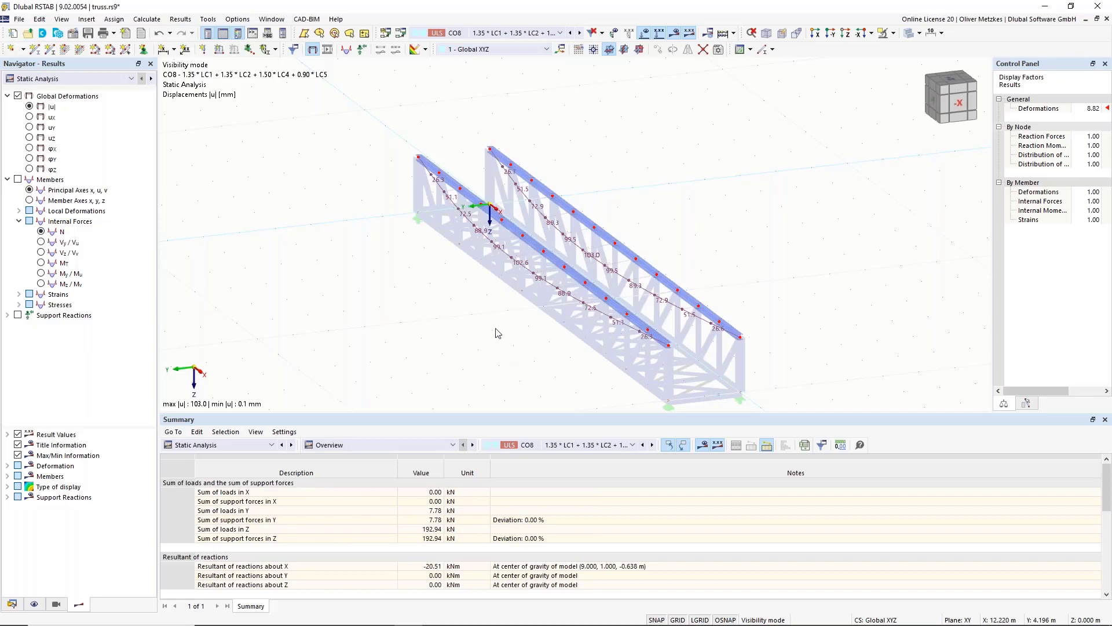
pyautogui.click(893, 35)
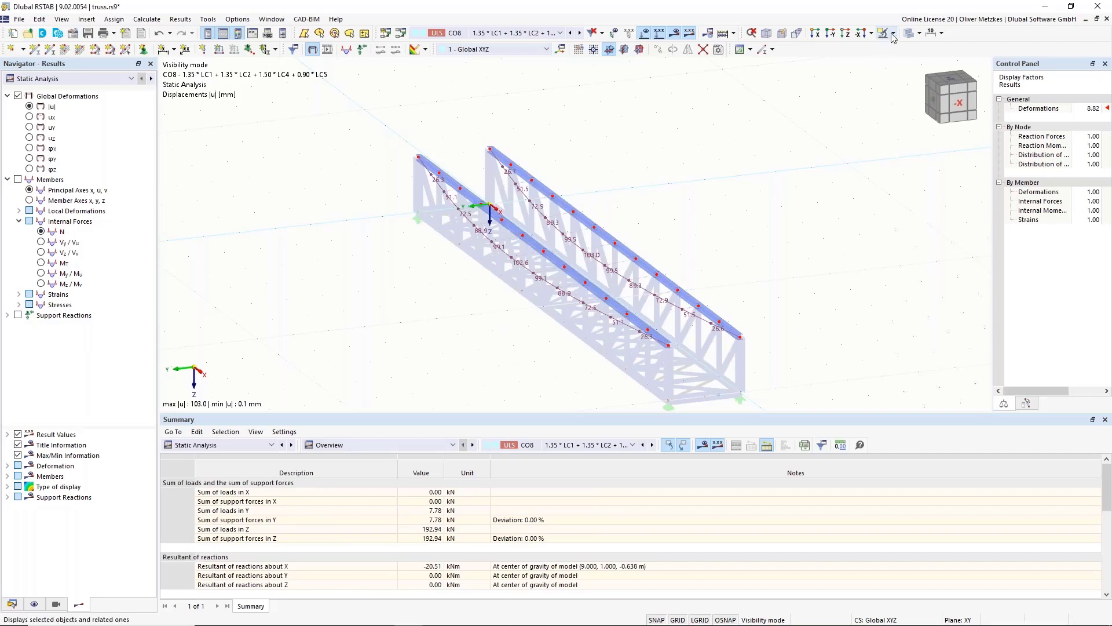
pyautogui.click(928, 108)
pyautogui.click(645, 33)
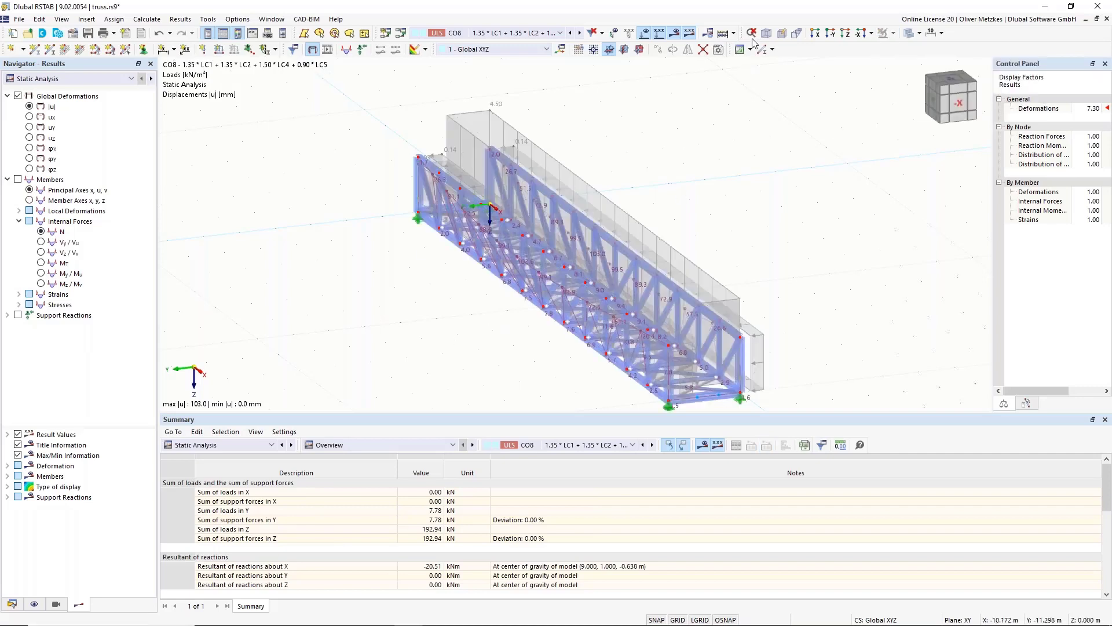
pyautogui.click(646, 33)
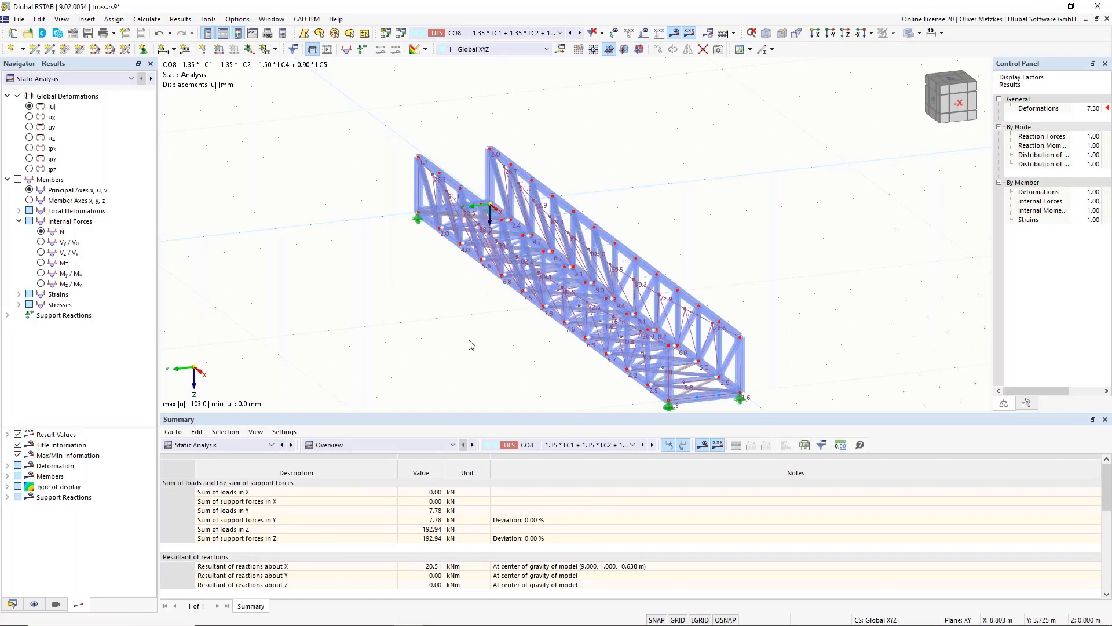
# Step: Set the member deformation display to Section Colored and examine the deformed truss of CO8
pyautogui.moveTo(484, 238); pyautogui.dragTo(546, 358, button='middle')
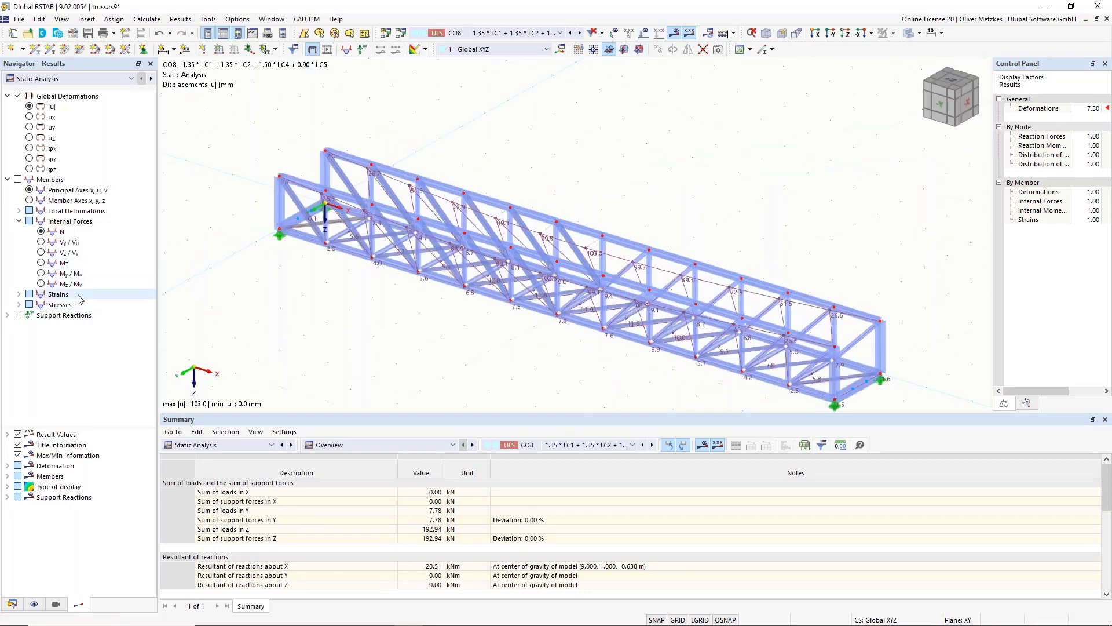
pyautogui.click(7, 465)
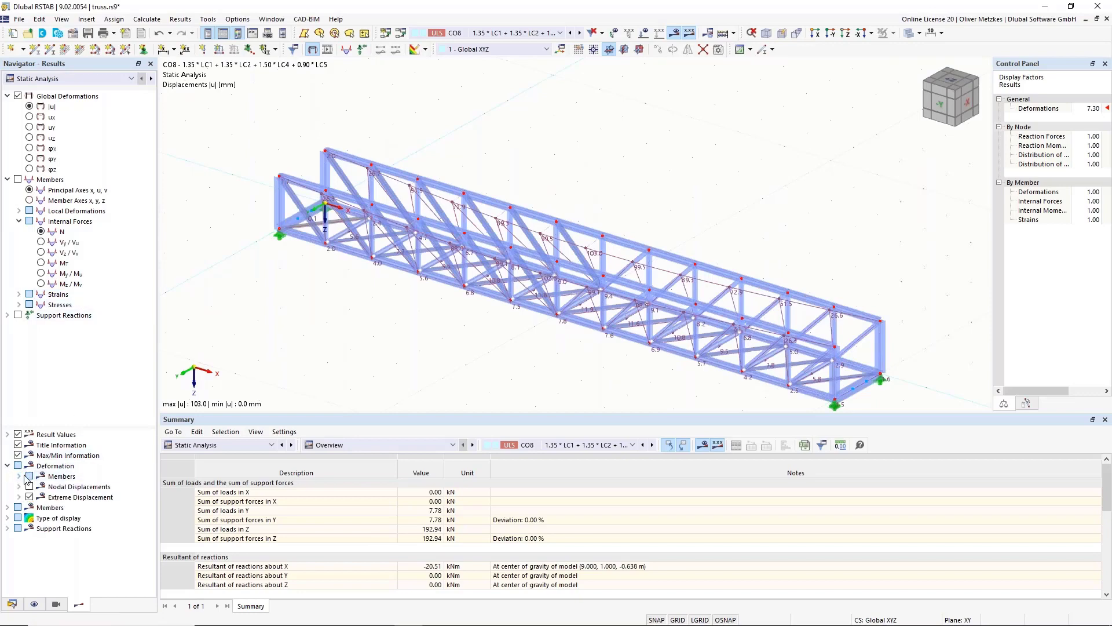
pyautogui.doubleClick(61, 476)
pyautogui.click(41, 507)
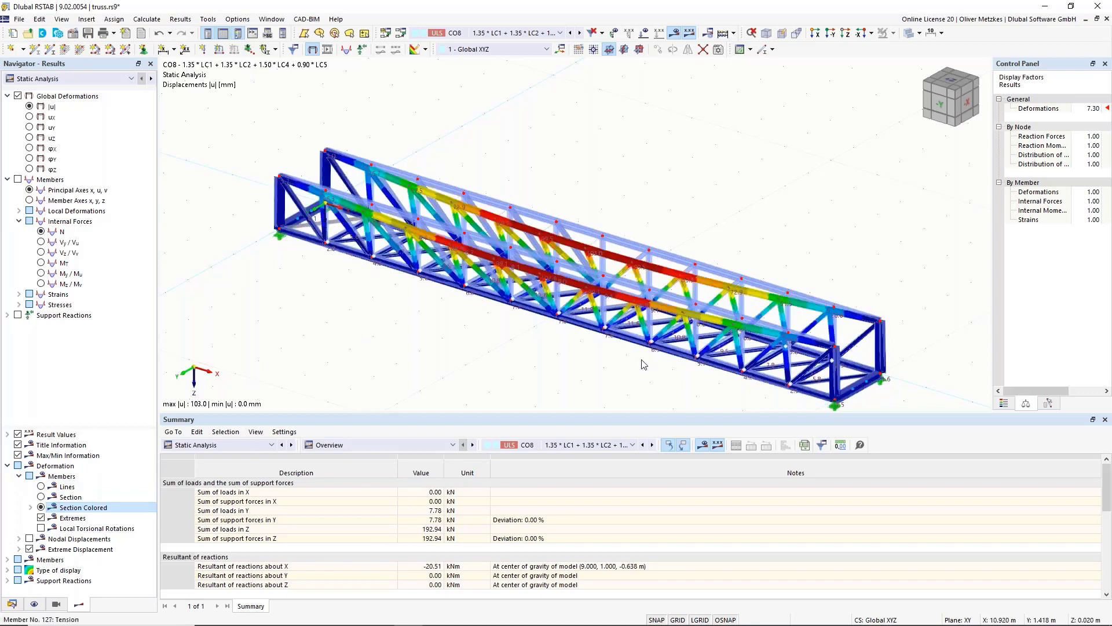
pyautogui.keyDown('ctrl'); pyautogui.moveTo(645, 367); pyautogui.dragTo(515, 209, button='middle'); pyautogui.keyUp('ctrl')
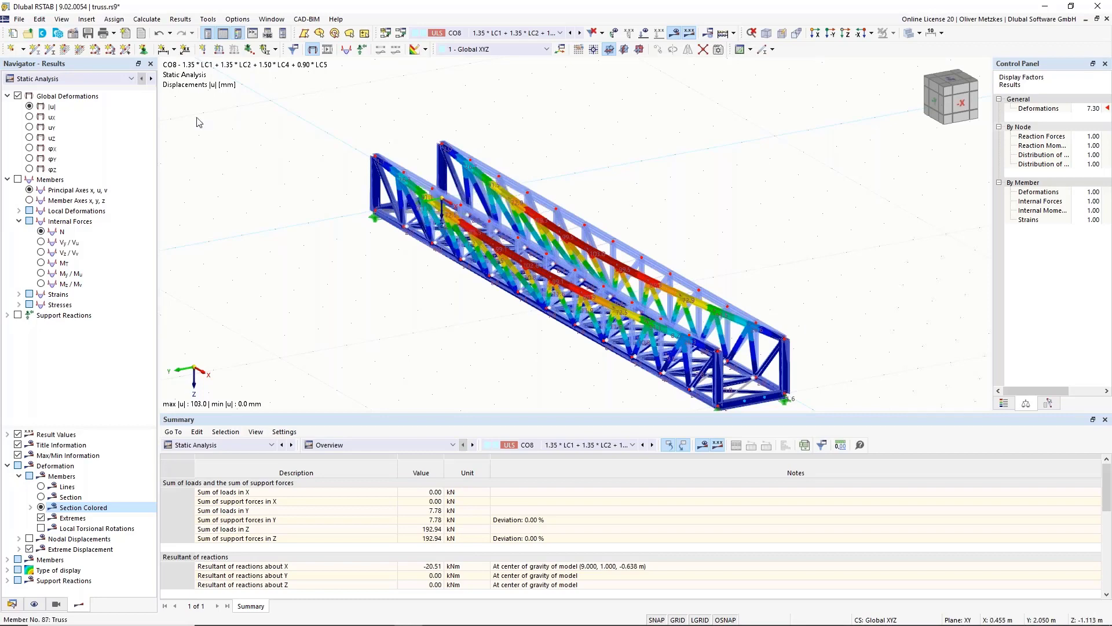
# Step: Switch to the Stability Analysis results of CO8 and examine the first mode shape of the bridge
pyautogui.click(127, 79)
pyautogui.click(124, 98)
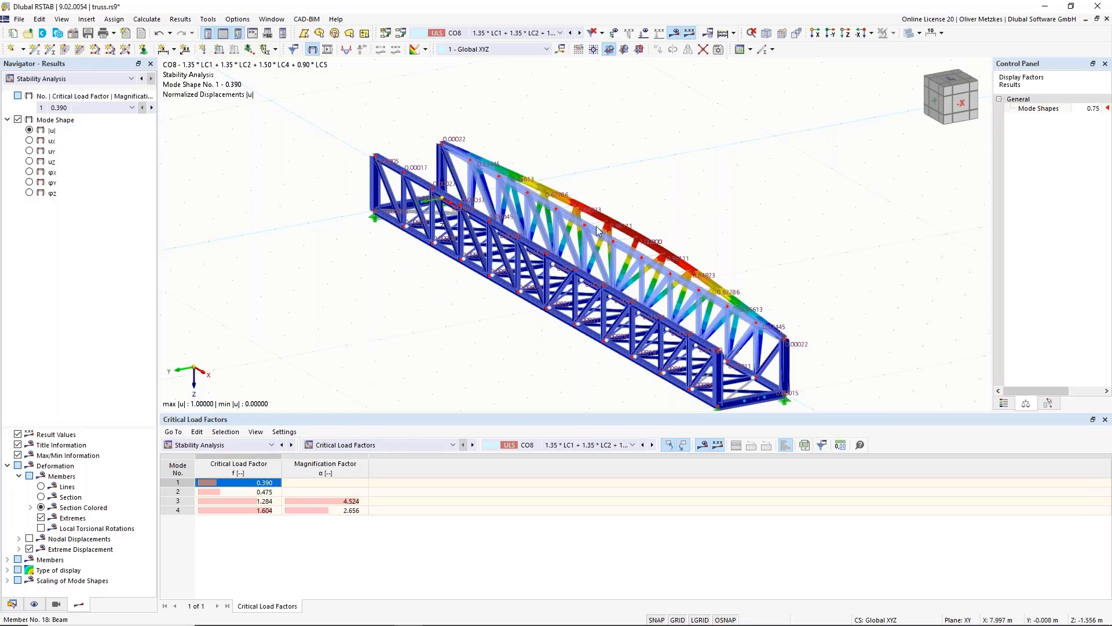
pyautogui.moveTo(597, 230)
pyautogui.keyDown('ctrl'); pyautogui.moveTo(460, 315); pyautogui.dragTo(576, 325, button='middle'); pyautogui.keyUp('ctrl')
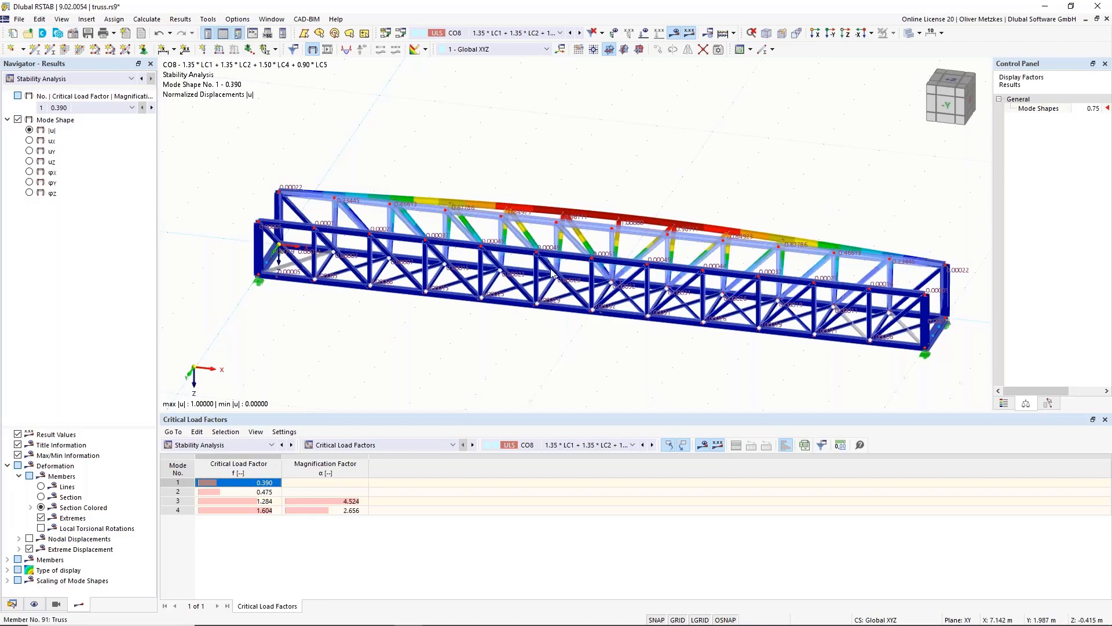
# Step: Change the two midspan vertical truss members to the Beam type with a 90° section rotation, accepting deletion of the results
pyautogui.scroll(4, 581, 300)
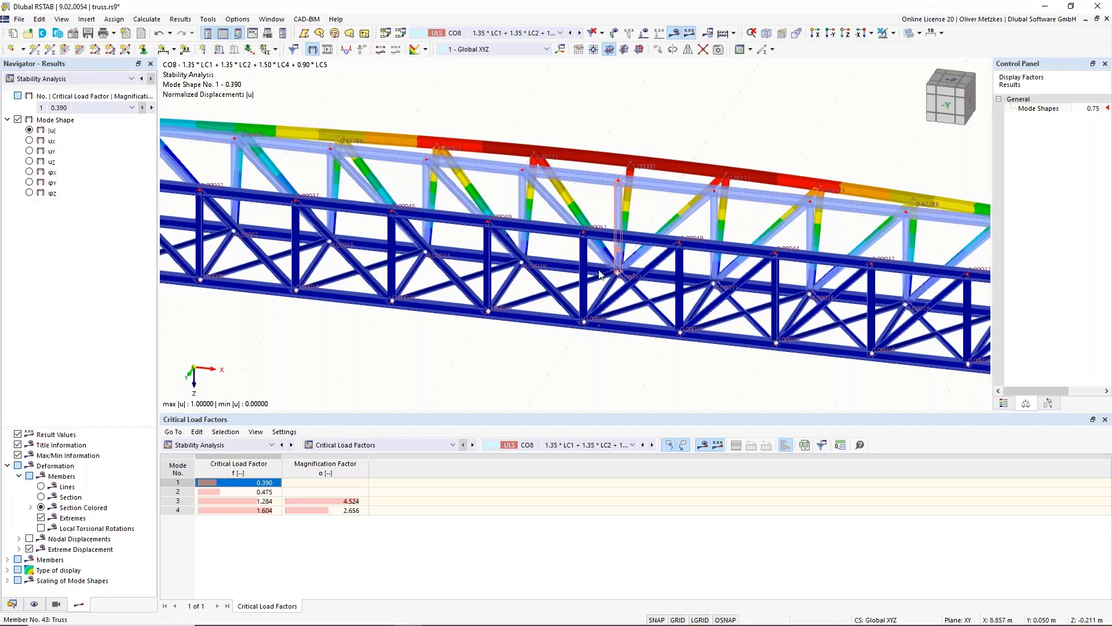
pyautogui.rightClick(583, 253)
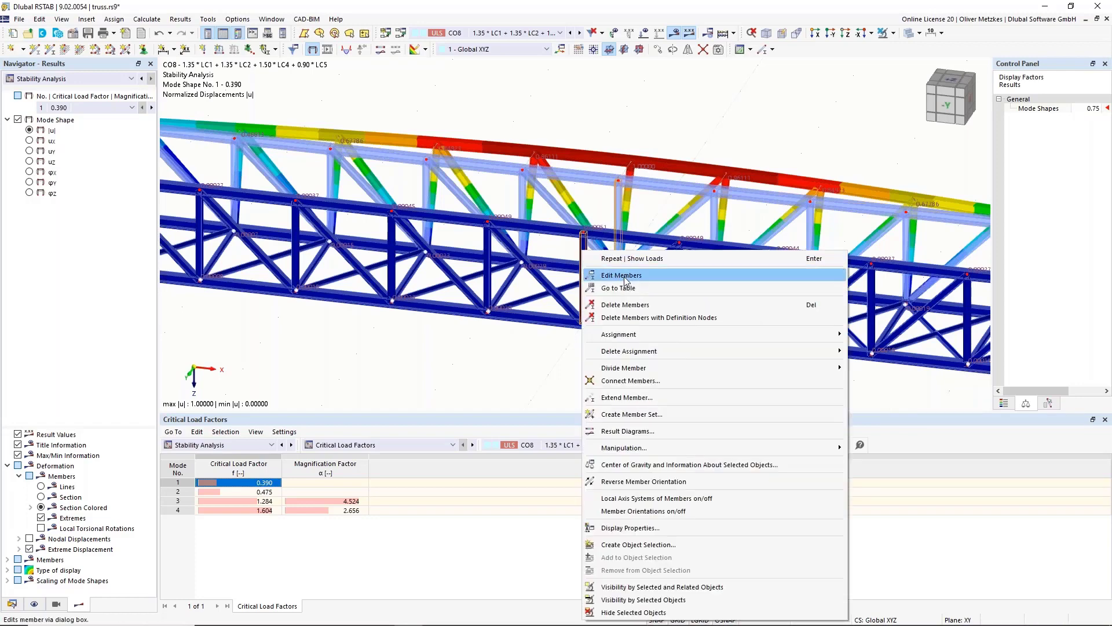
pyautogui.click(624, 276)
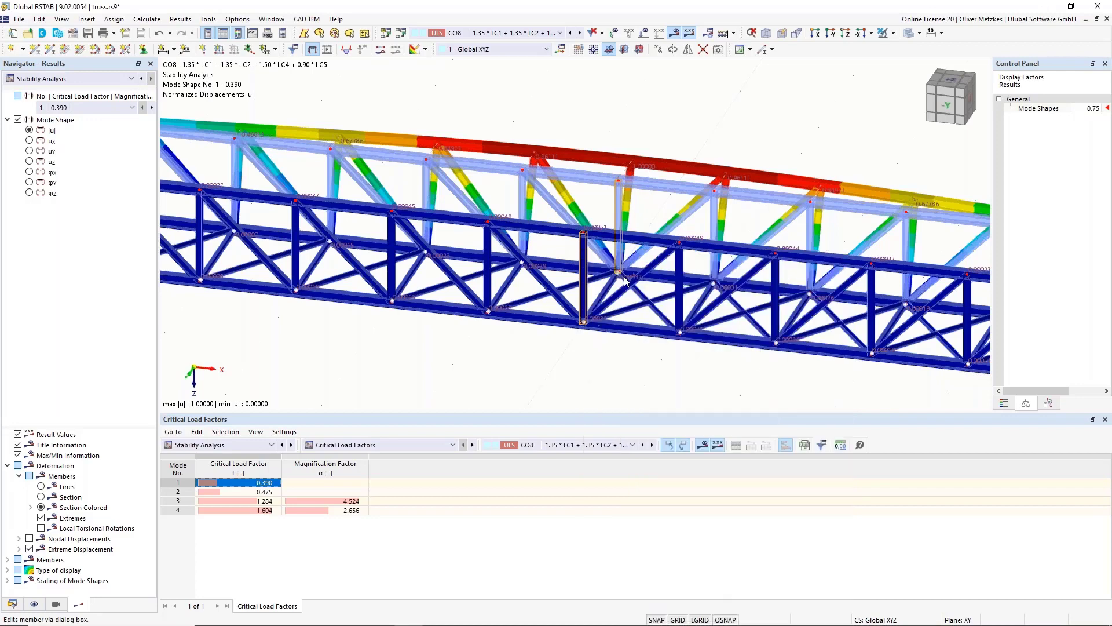
pyautogui.scroll(3, 600, 226)
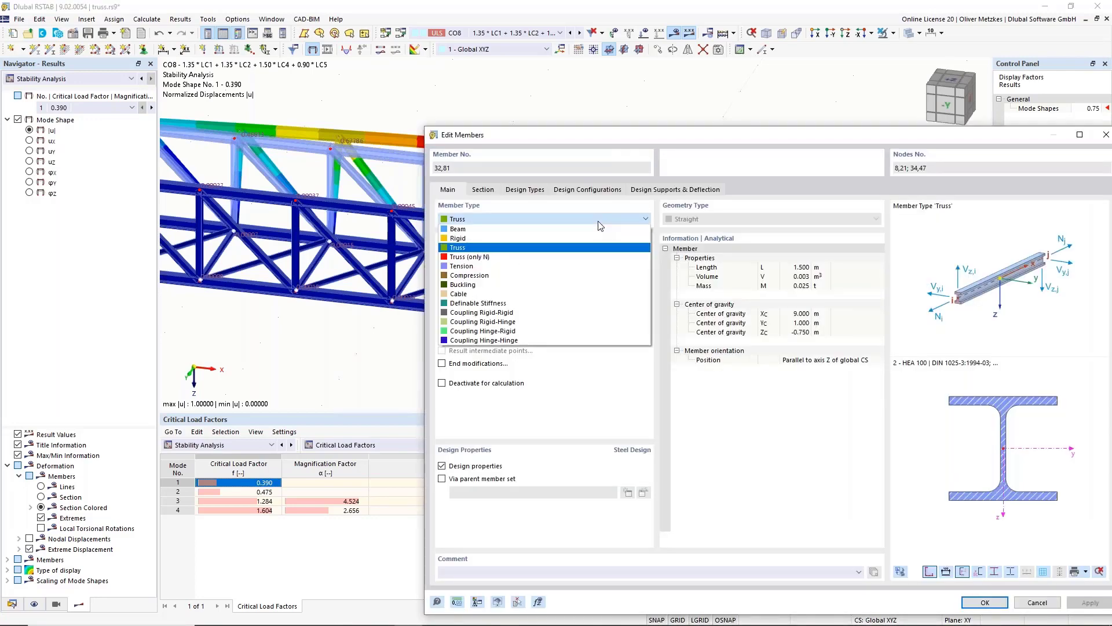
pyautogui.click(475, 234)
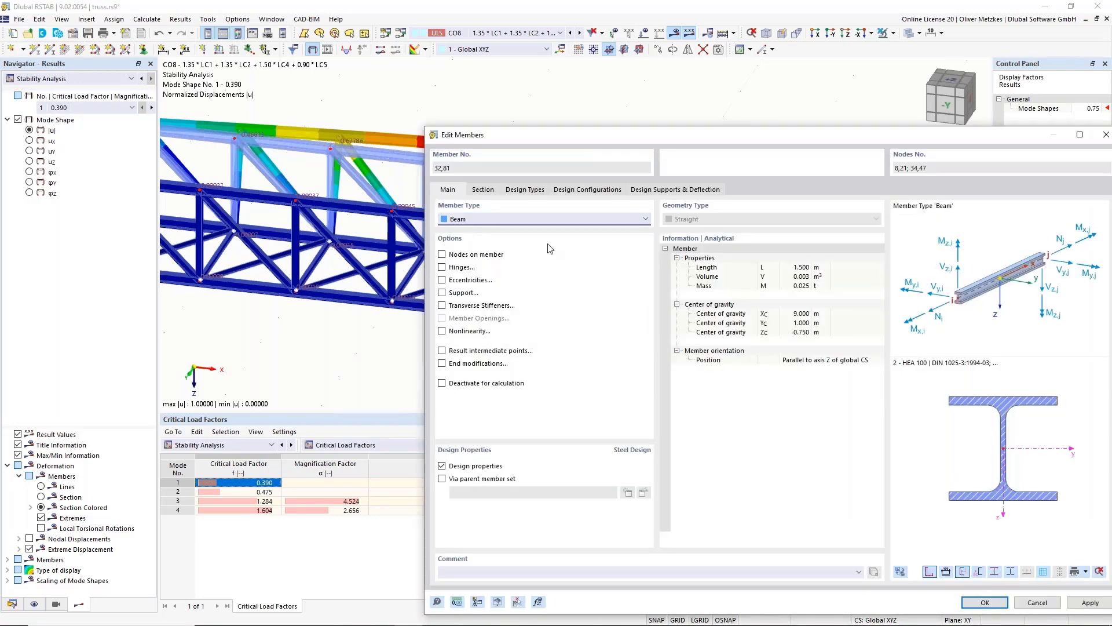
pyautogui.click(484, 191)
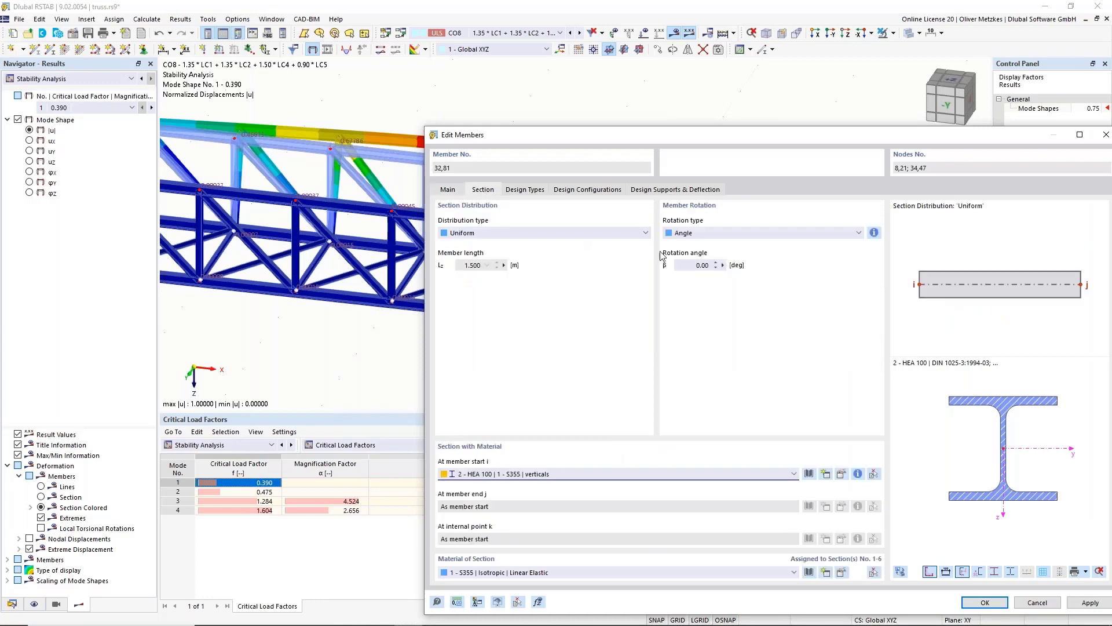
pyautogui.click(696, 265)
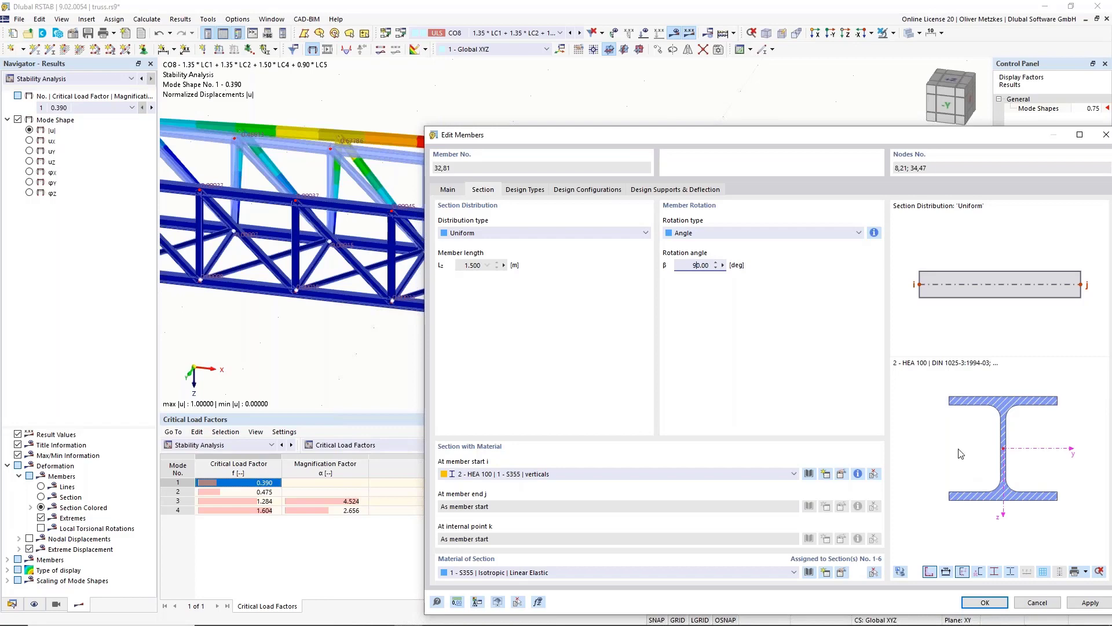
pyautogui.click(985, 602)
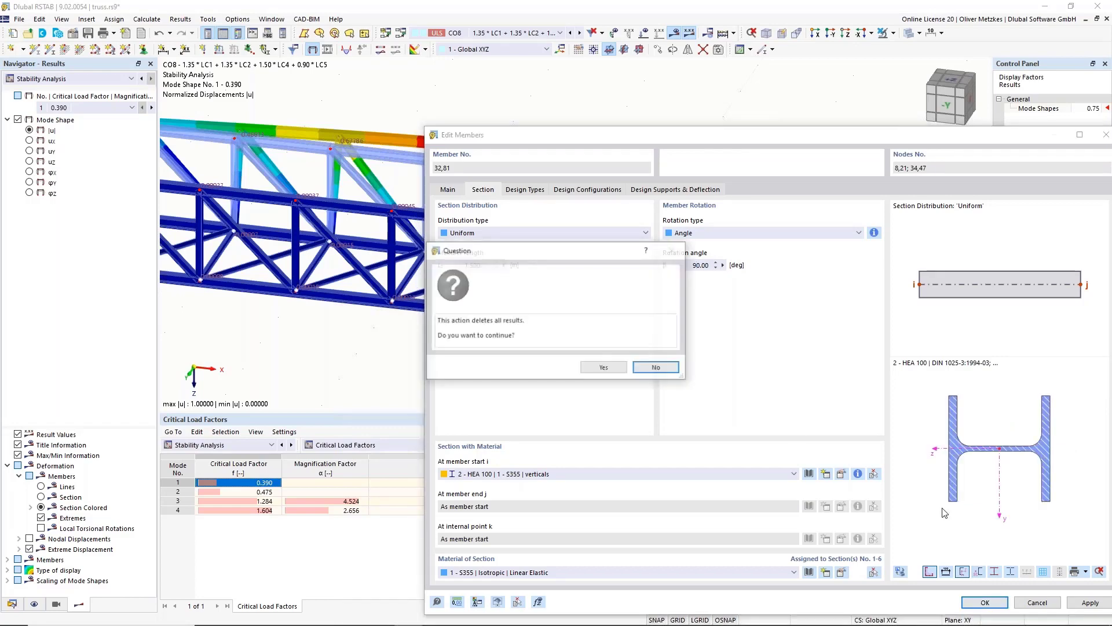
pyautogui.click(604, 368)
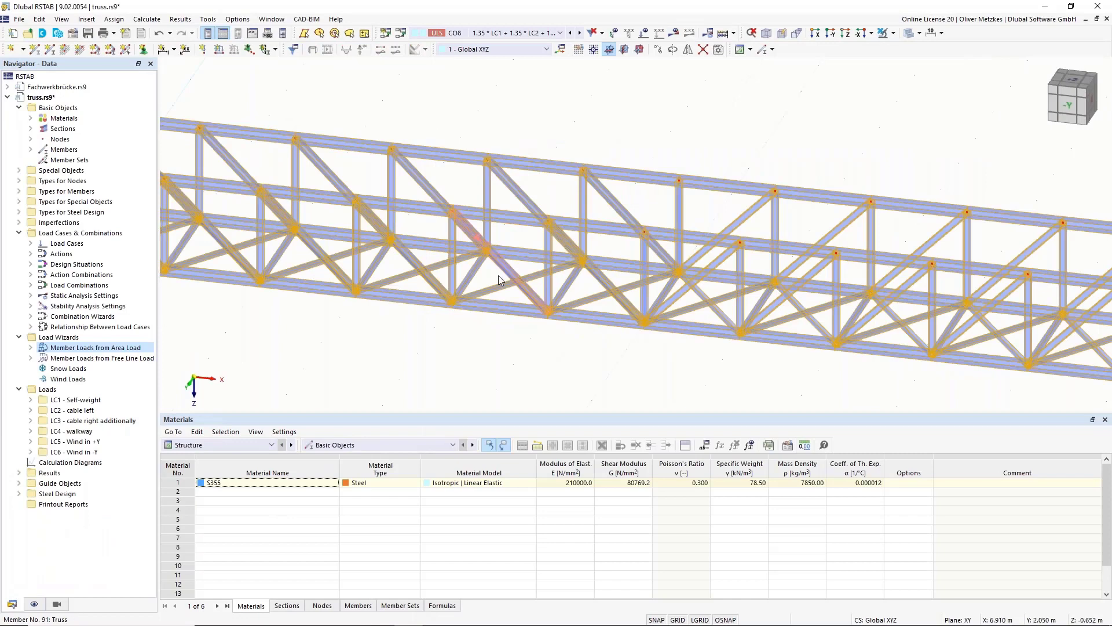
pyautogui.click(485, 276)
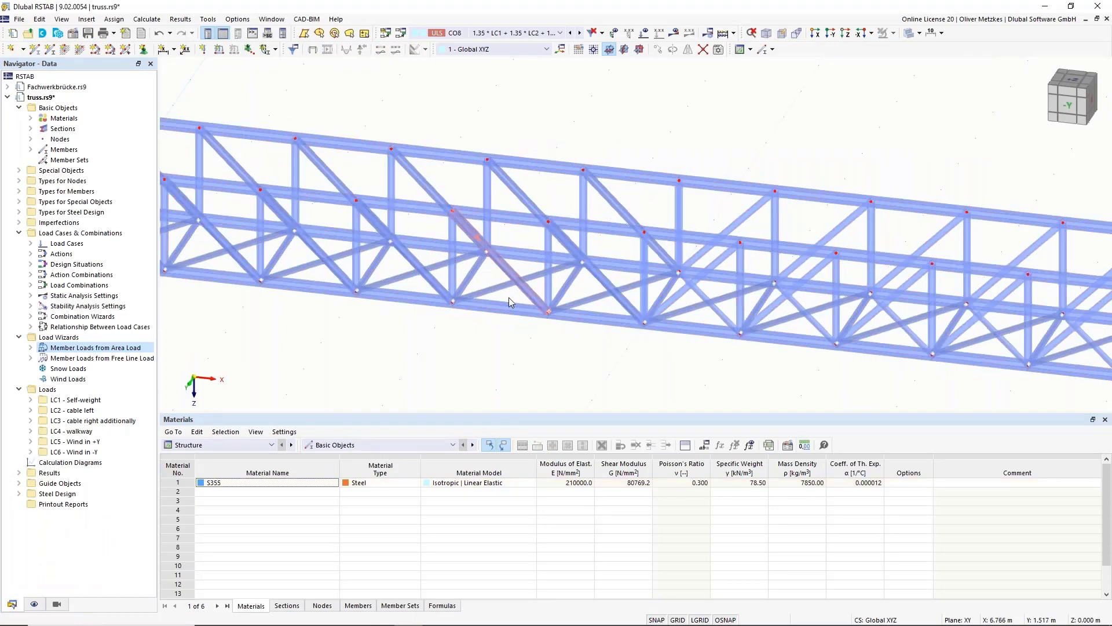
# Step: Remove the hinges from the IPE 100 cross beam connecting the two bottom chords at midspan
pyautogui.moveTo(634, 372)
pyautogui.keyDown('ctrl'); pyautogui.mouseDown(button='middle')
pyautogui.moveTo(663, 363)
pyautogui.moveTo(640, 378)
pyautogui.mouseUp(button='middle'); pyautogui.keyUp('ctrl')
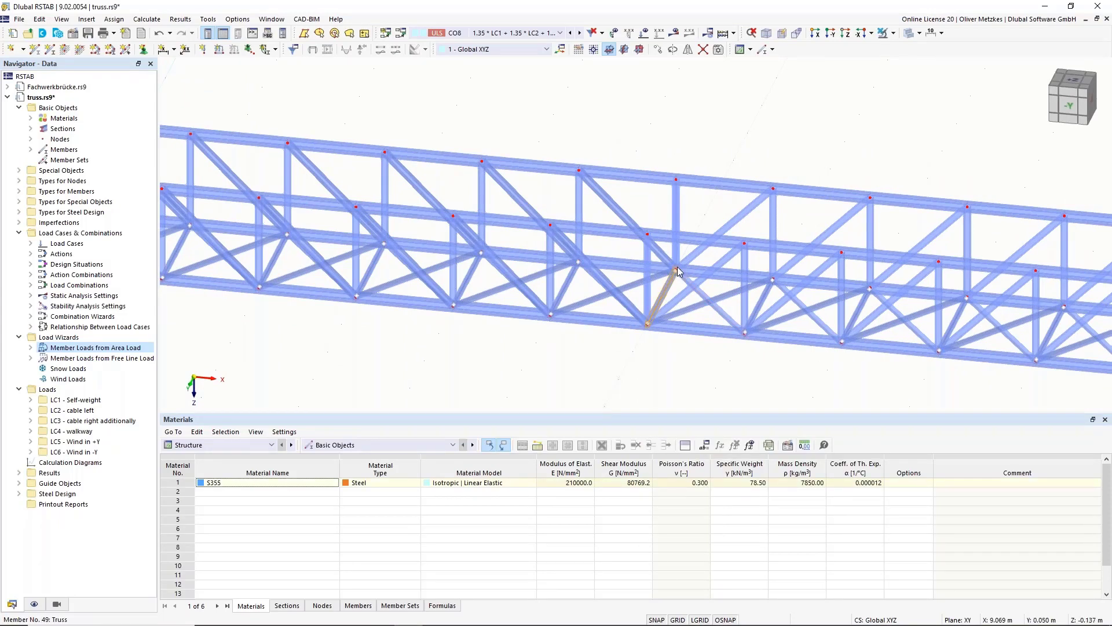
pyautogui.doubleClick(683, 313)
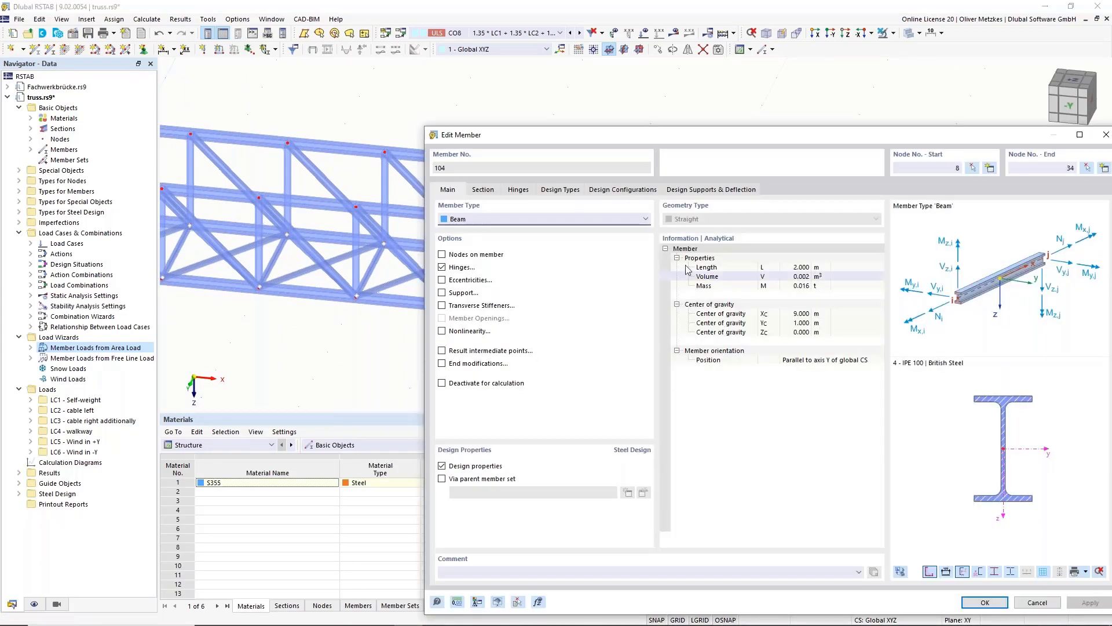
pyautogui.click(462, 268)
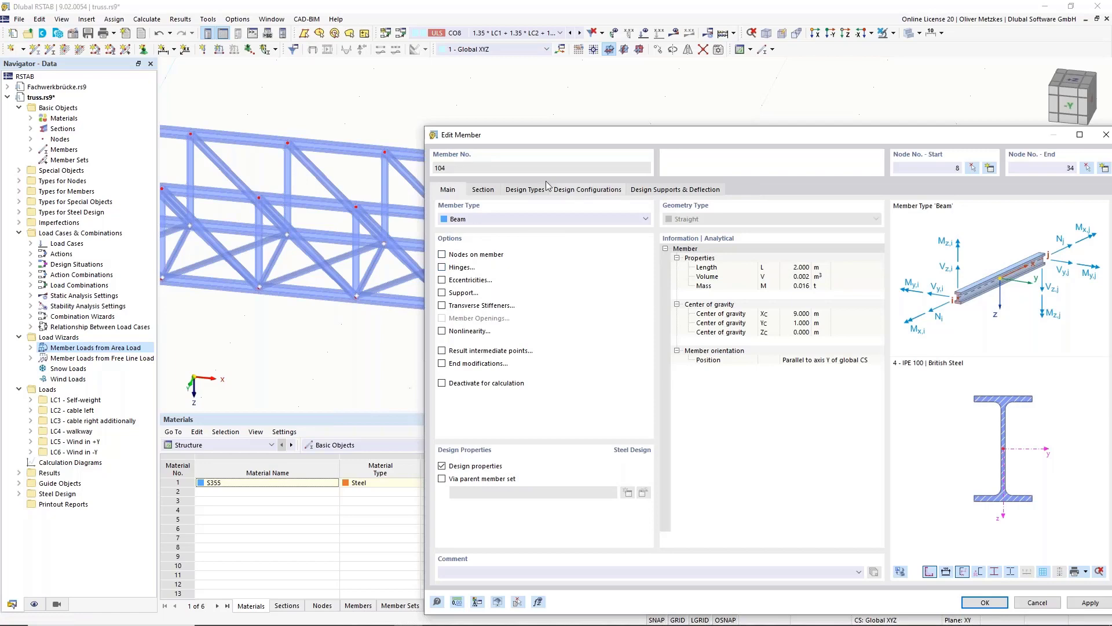
pyautogui.moveTo(545, 135); pyautogui.dragTo(479, 145)
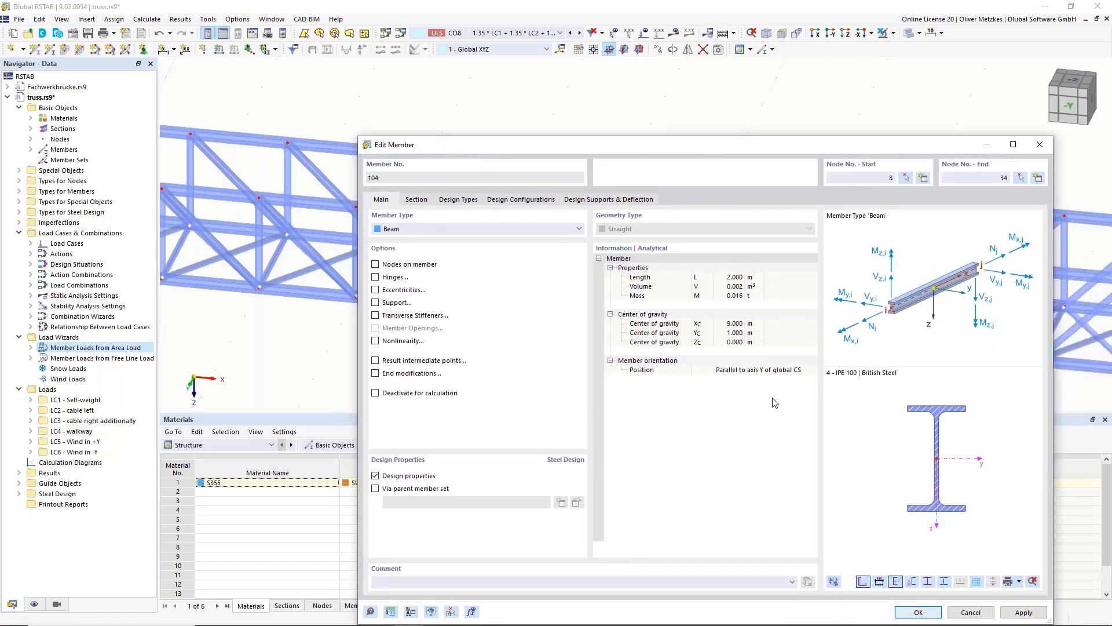
# Step: Assign member hinge 1 (Local xyz) at member start i to the four first chord members at the bridge's X = 0 end
pyautogui.scroll(-2, 750, 358)
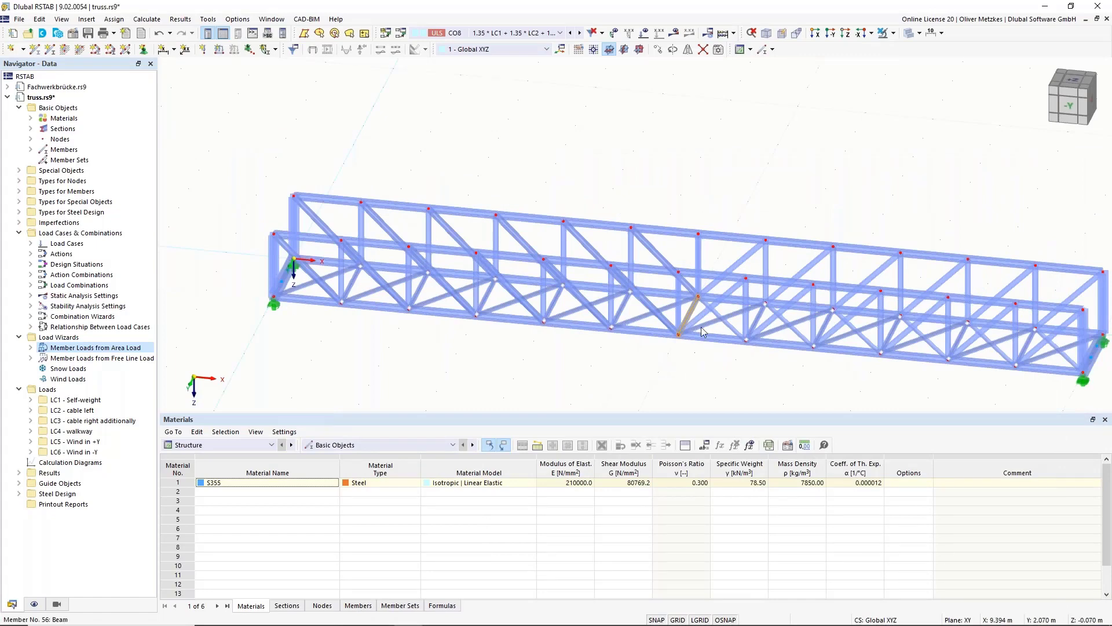
pyautogui.moveTo(431, 391); pyautogui.dragTo(372, 323, button='middle')
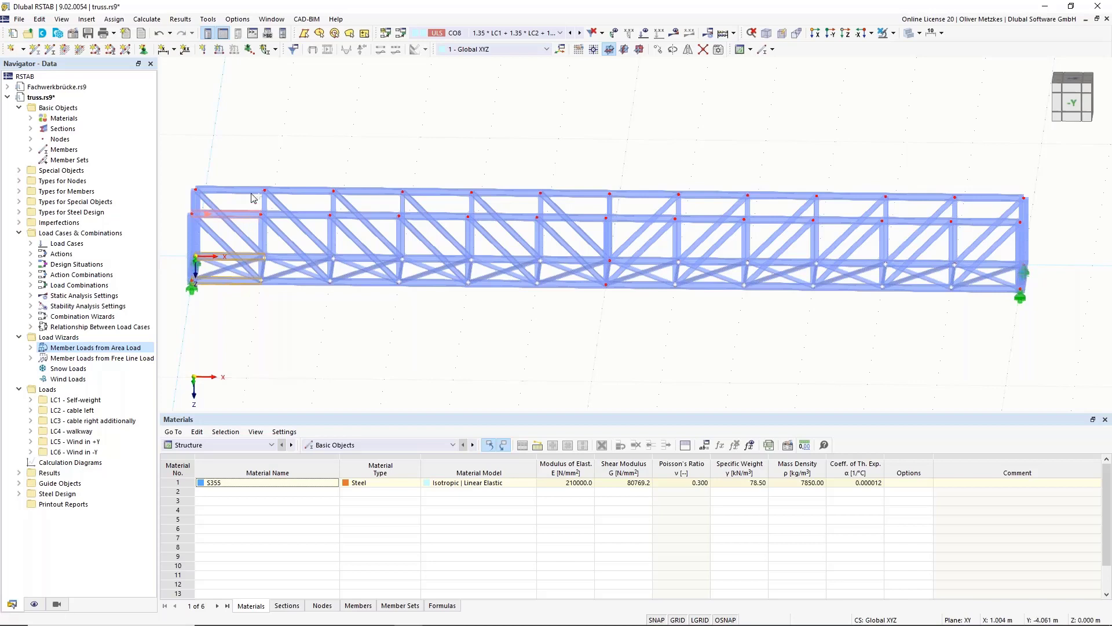
pyautogui.scroll(3, 191, 198)
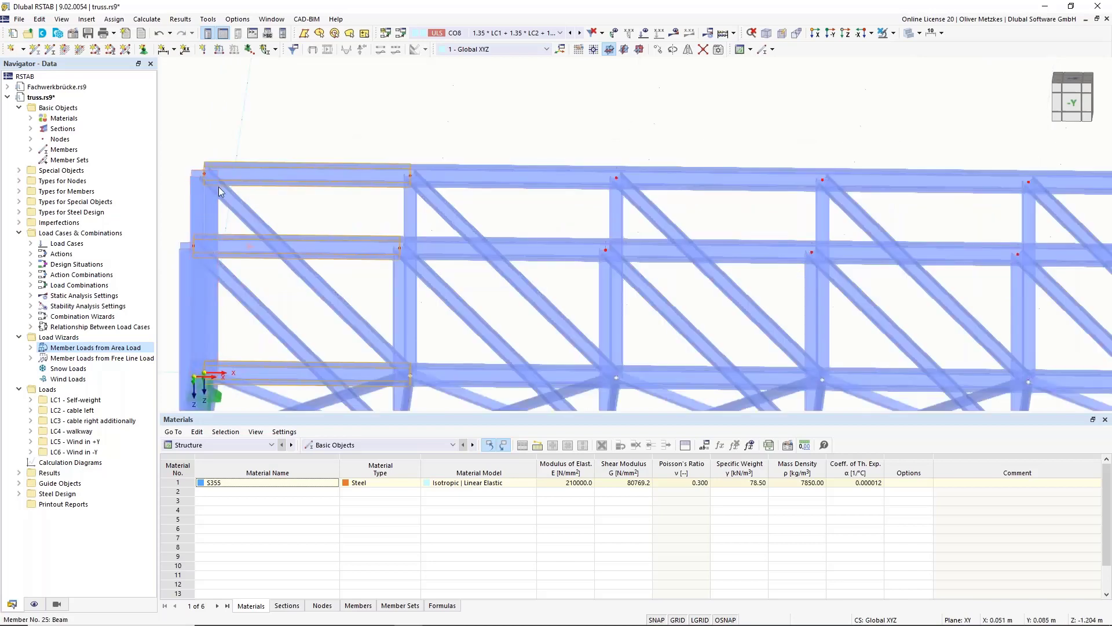
pyautogui.scroll(-4, 364, 221)
pyautogui.rightClick(361, 225)
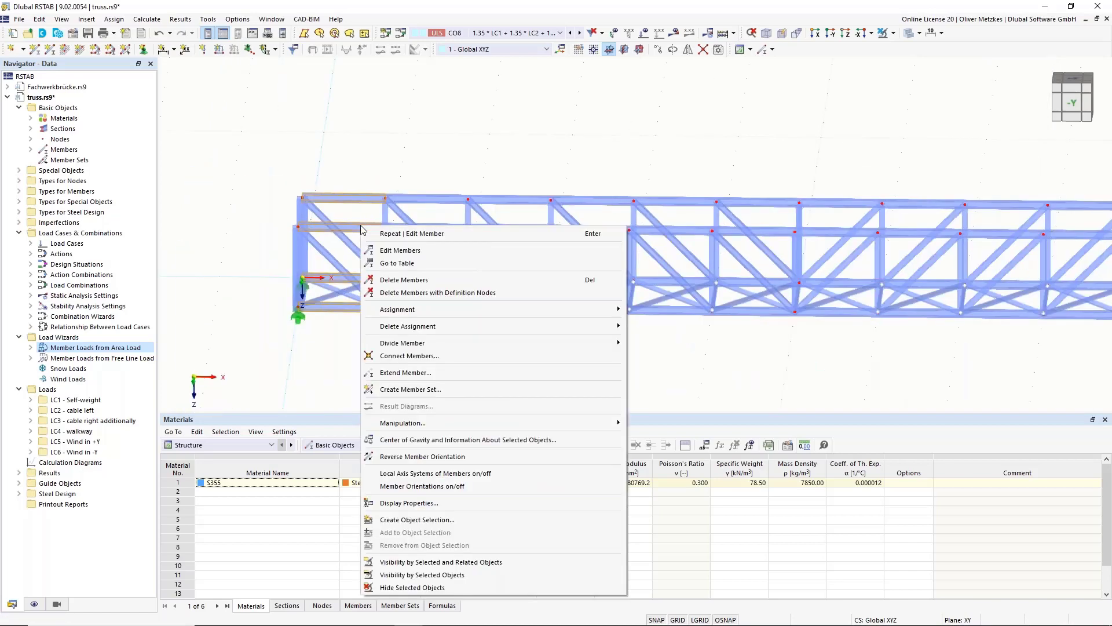
pyautogui.click(407, 252)
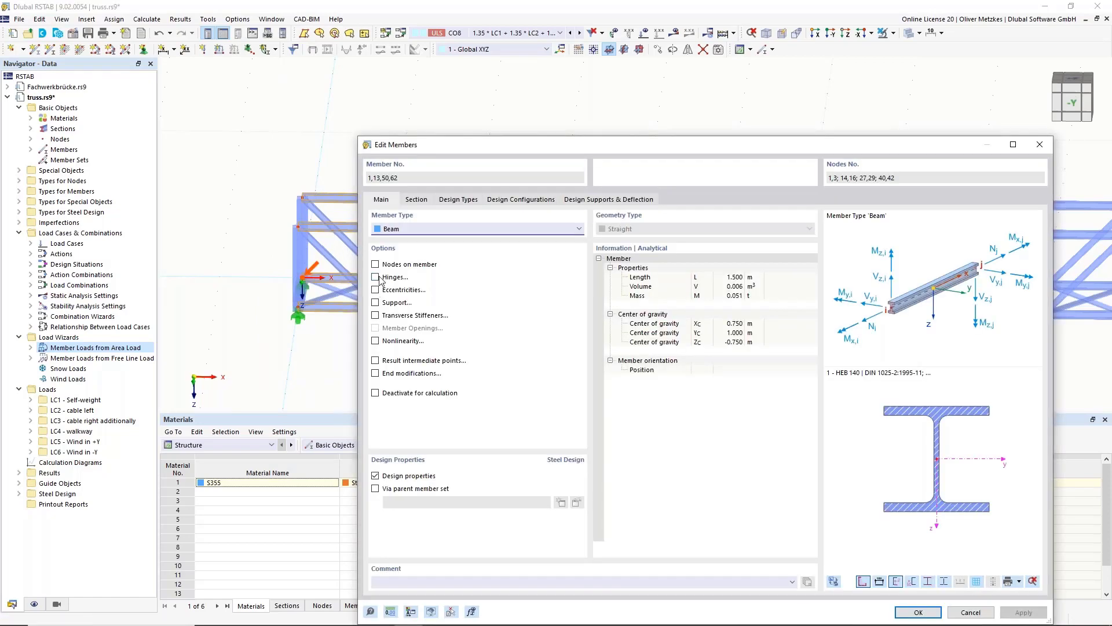
pyautogui.click(376, 277)
pyautogui.click(452, 200)
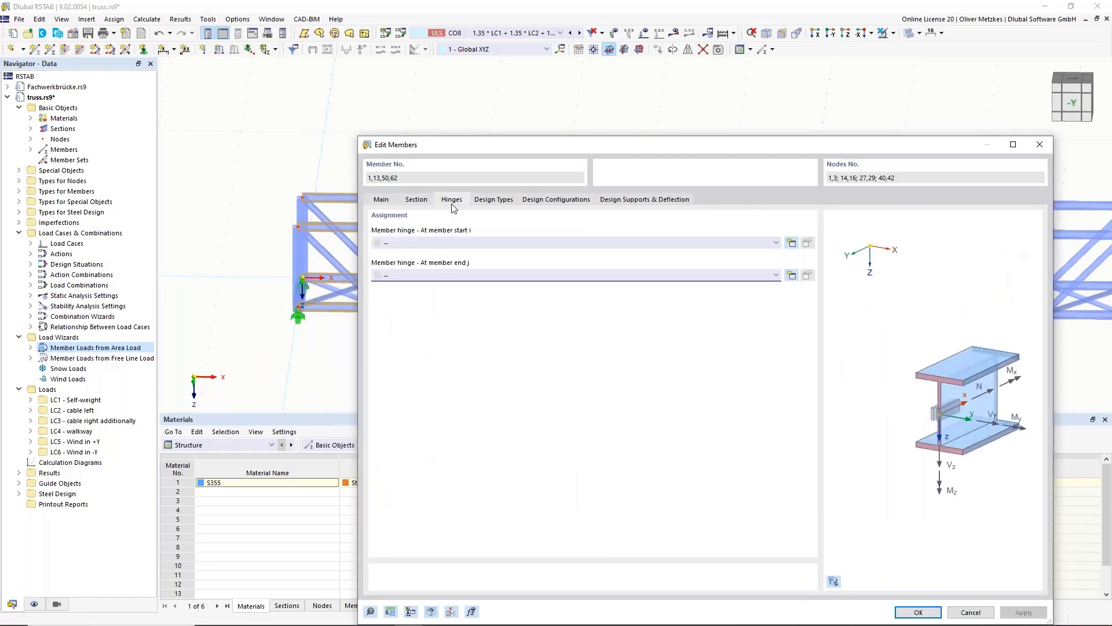
pyautogui.click(464, 242)
pyautogui.click(466, 258)
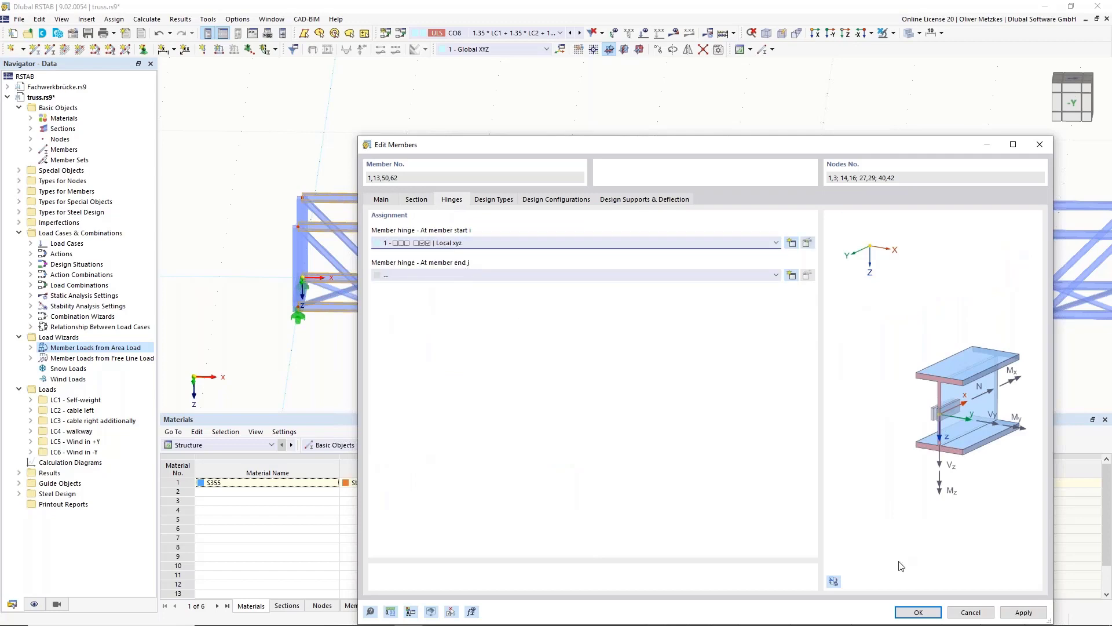
pyautogui.click(919, 612)
pyautogui.click(724, 394)
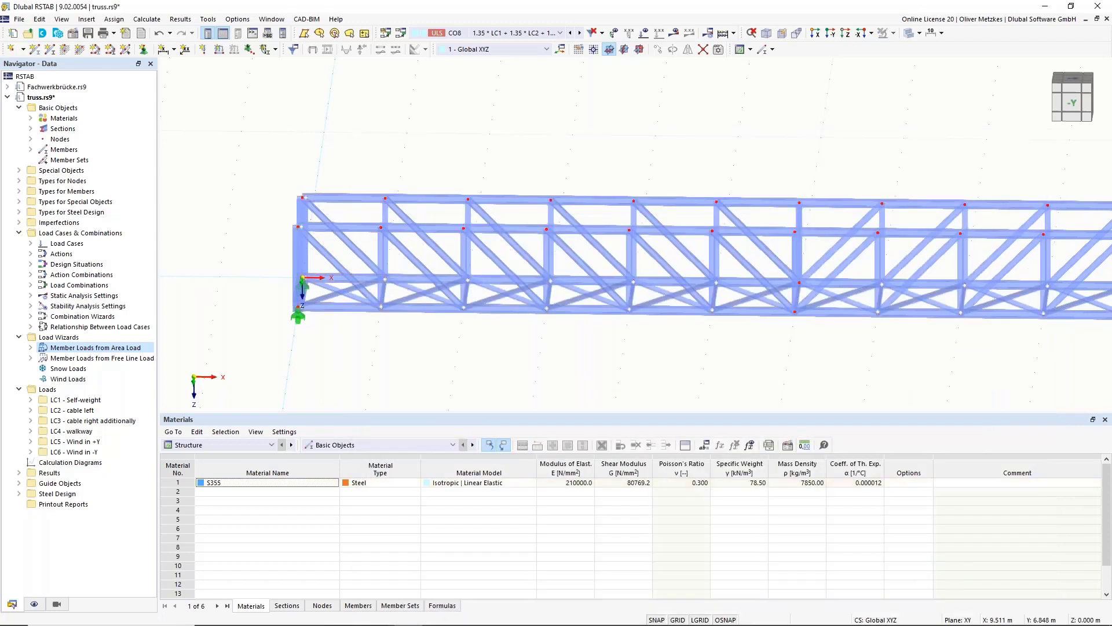
# Step: Assign member hinge 1 (Local xyz) at member end j to the four last chord members at the bridge's opposite end
pyautogui.moveTo(770, 380); pyautogui.dragTo(414, 362, button='middle')
pyautogui.click(828, 297)
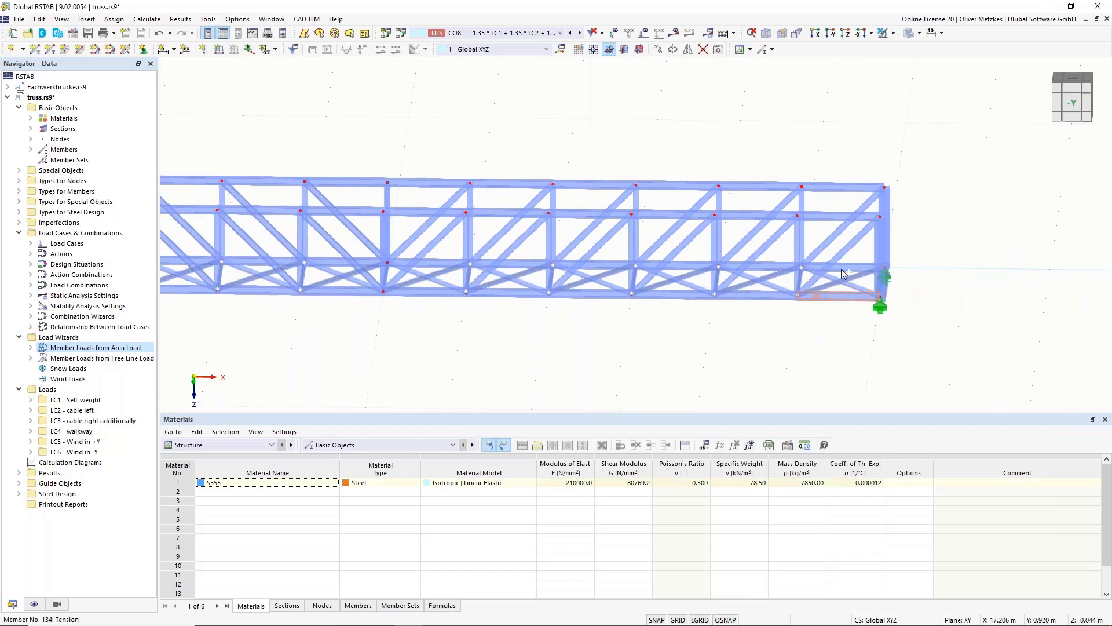
pyautogui.keyDown('ctrl'); pyautogui.click(842, 268); pyautogui.keyUp('ctrl')
pyautogui.keyDown('ctrl'); pyautogui.click(839, 216); pyautogui.keyUp('ctrl')
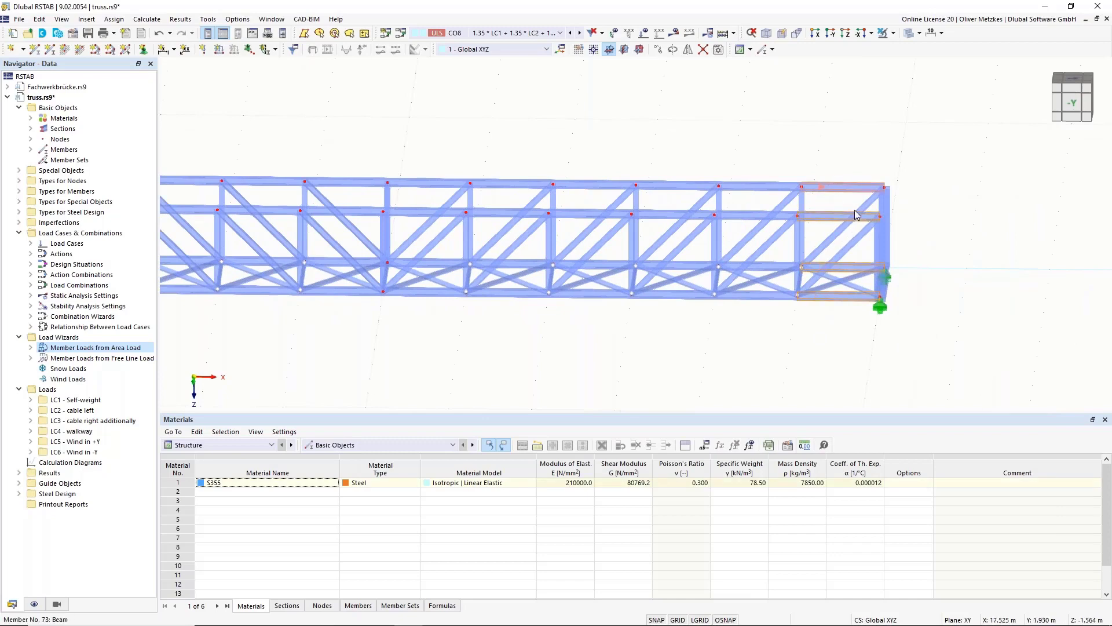
pyautogui.keyDown('ctrl'); pyautogui.click(828, 188); pyautogui.keyUp('ctrl')
pyautogui.rightClick(834, 187)
pyautogui.click(864, 201)
pyautogui.click(376, 277)
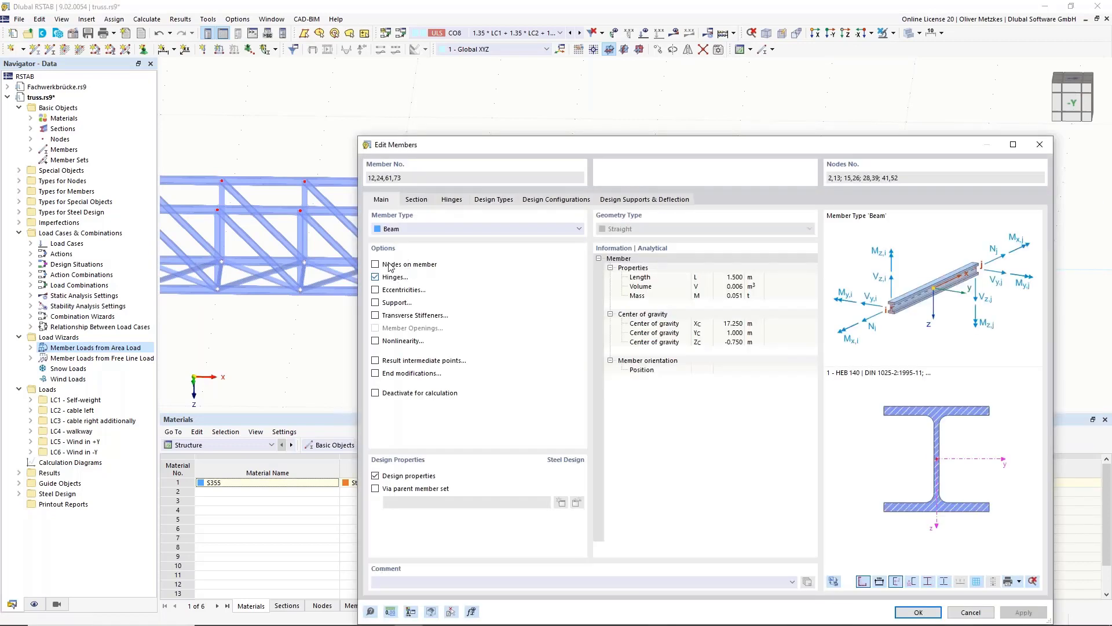
pyautogui.click(453, 201)
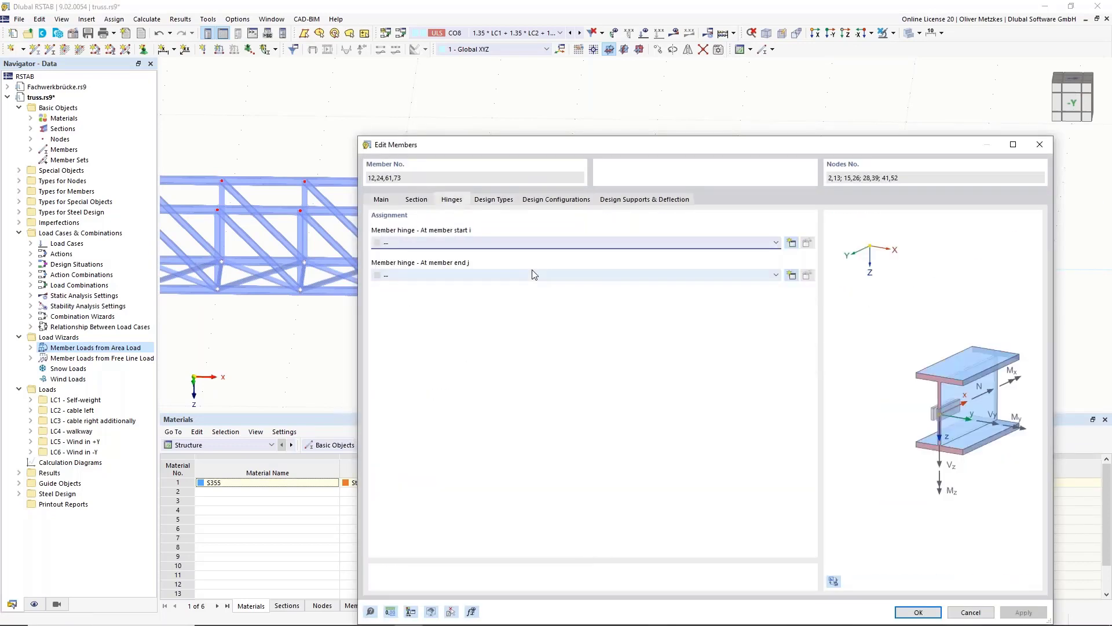
pyautogui.click(459, 277)
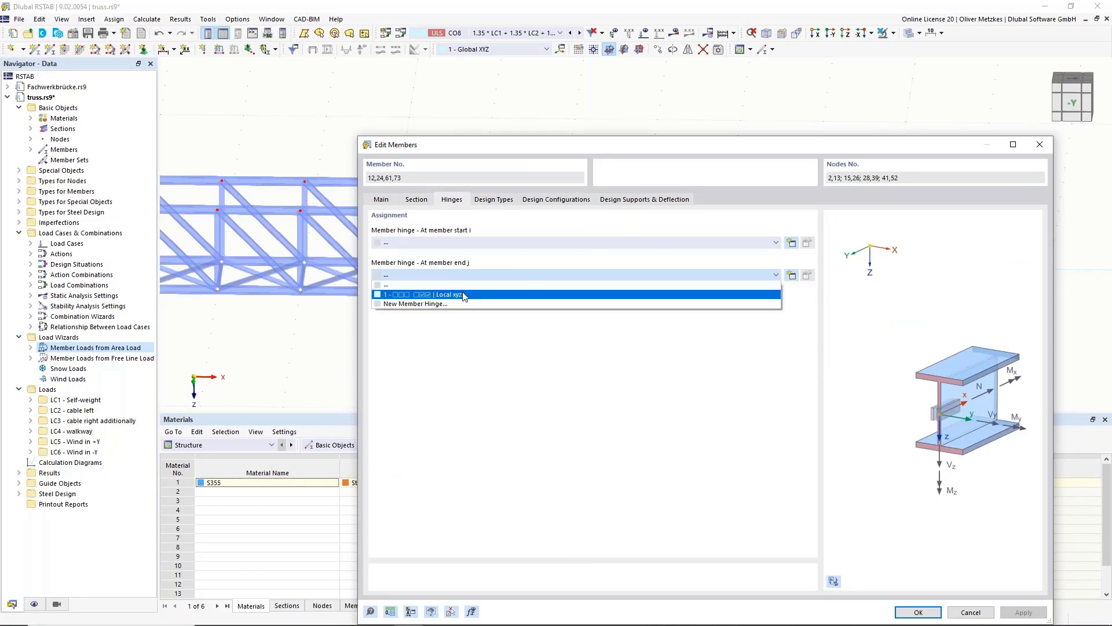
pyautogui.click(464, 296)
pyautogui.click(918, 612)
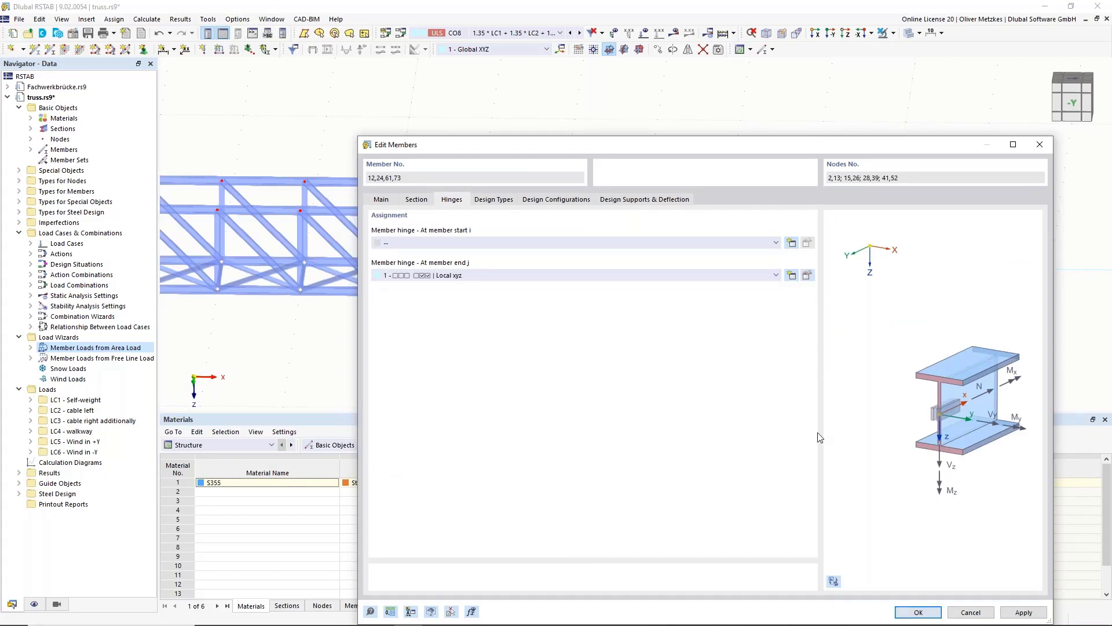
# Step: Calculate the modified bridge for design situation DS1, ULS (STR/GEO) - Permanent and transient
pyautogui.scroll(-1, 523, 240)
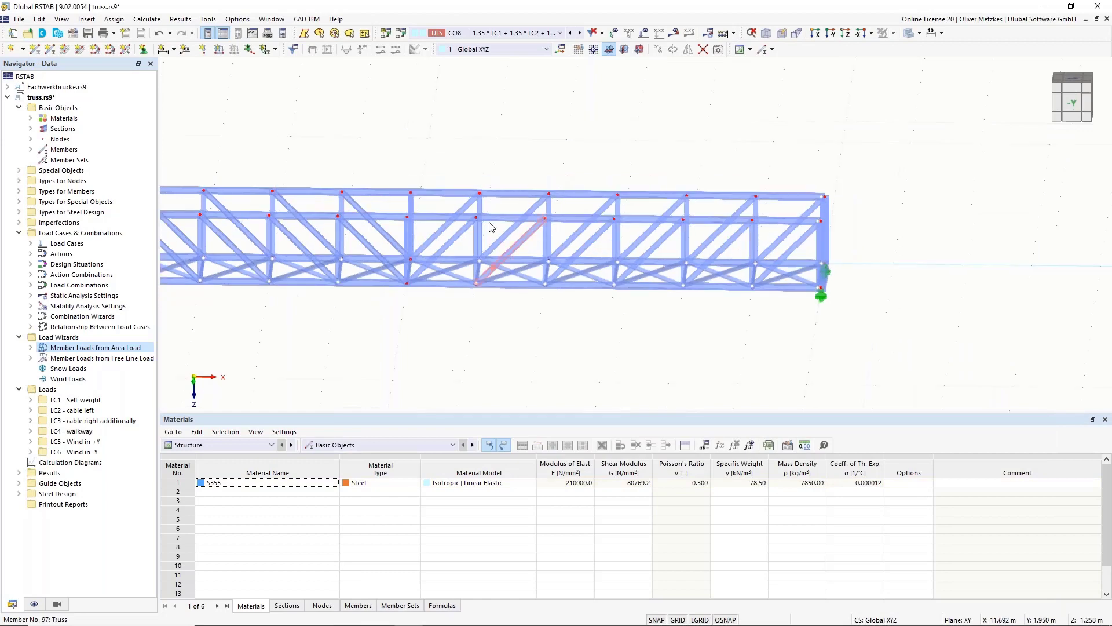
pyautogui.scroll(1, 503, 152)
pyautogui.keyDown('ctrl'); pyautogui.moveTo(517, 155); pyautogui.dragTo(469, 166, button='middle'); pyautogui.keyUp('ctrl')
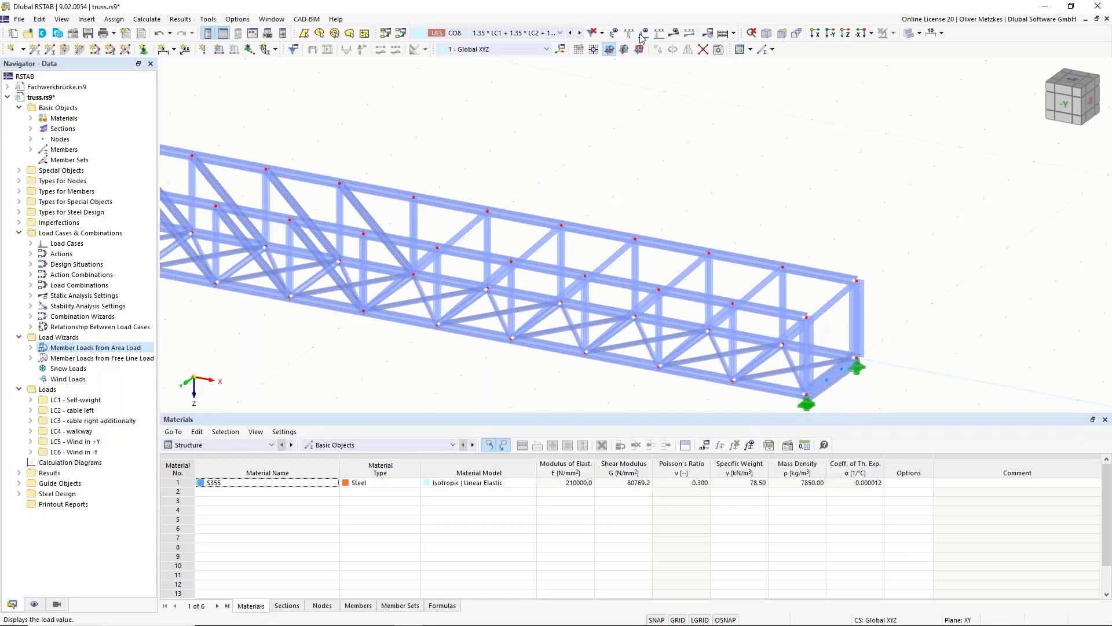
pyautogui.click(560, 33)
pyautogui.click(491, 102)
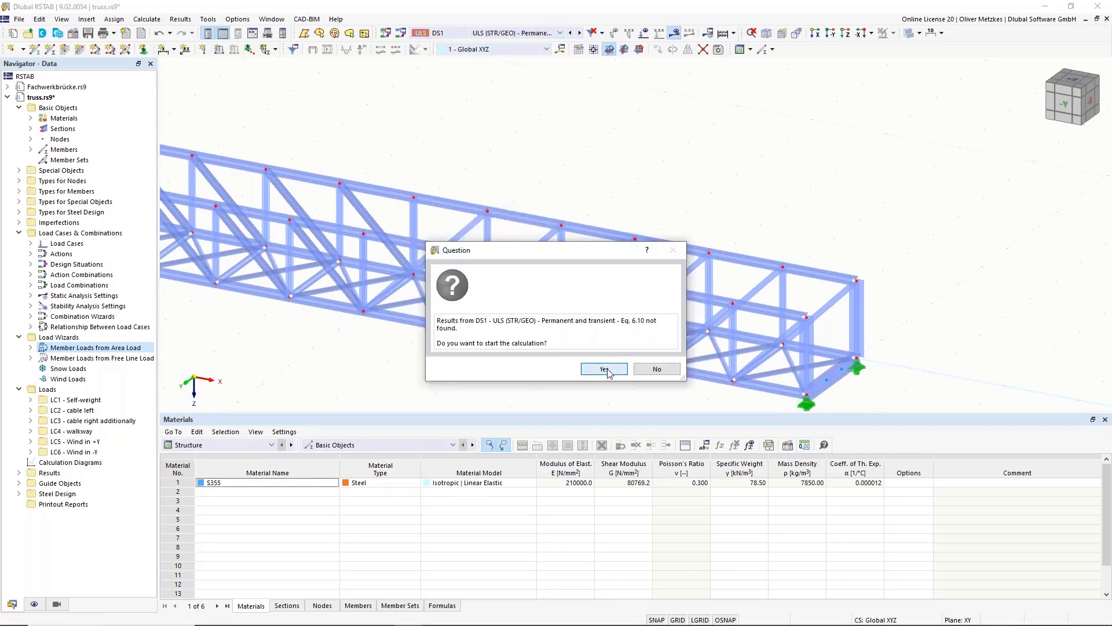
pyautogui.click(604, 369)
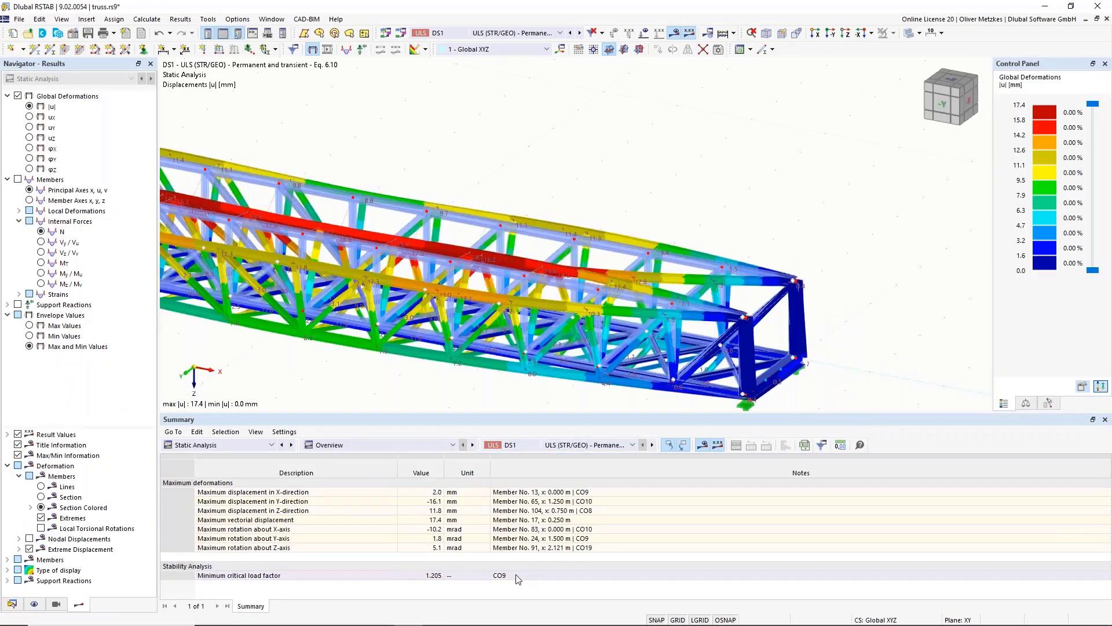
# Step: Check the minimum critical load factor with its governing combination and display the first stability mode shape of CO9
pyautogui.click(489, 572)
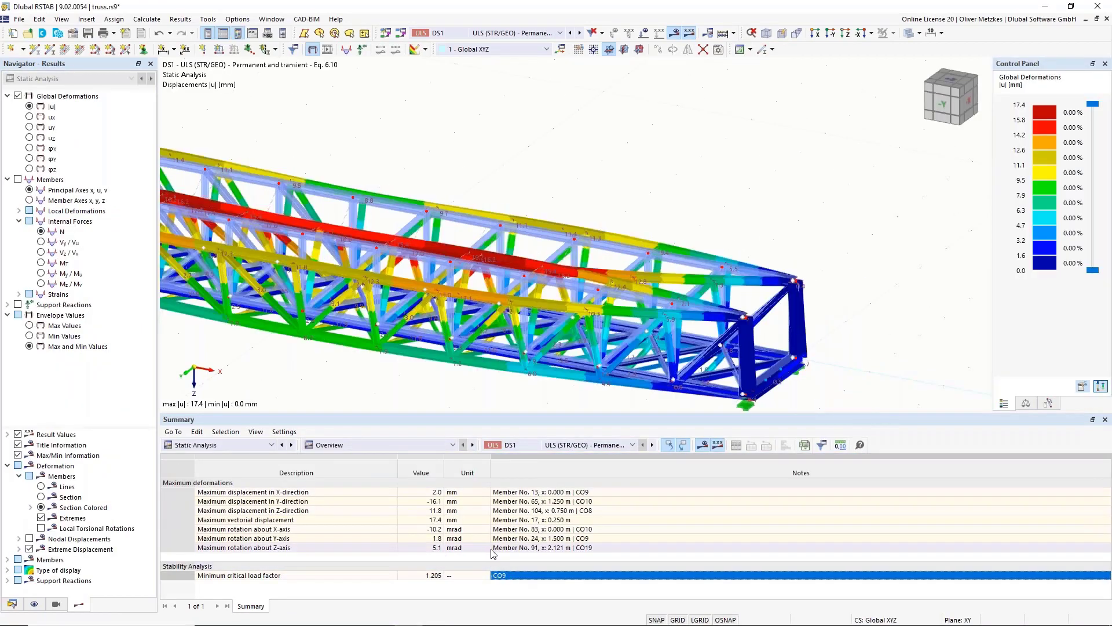
pyautogui.click(423, 576)
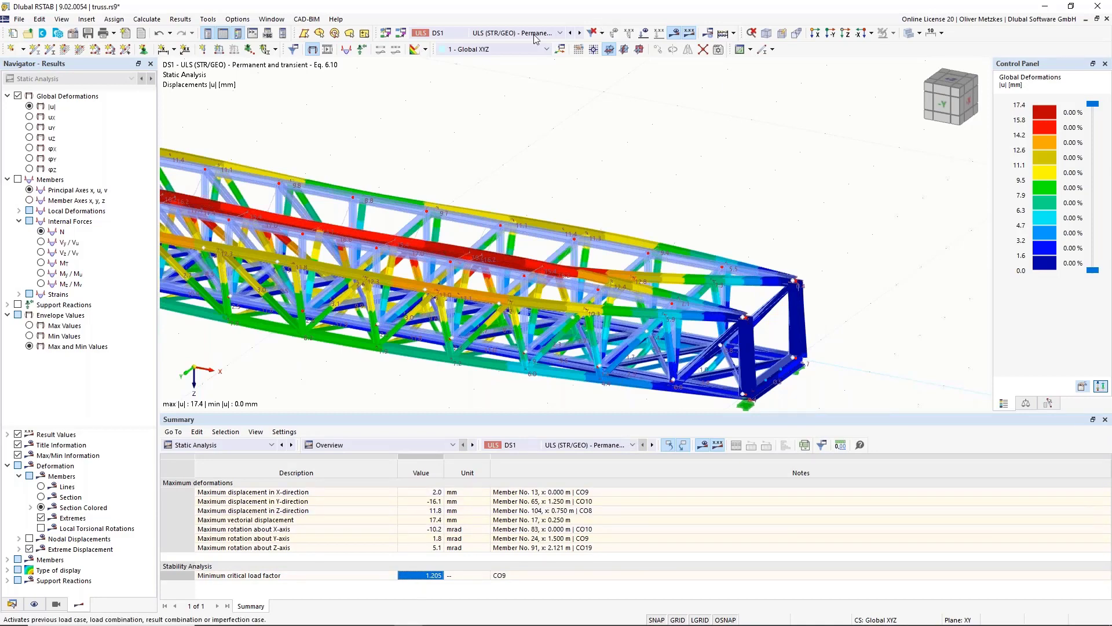
pyautogui.click(512, 33)
pyautogui.click(526, 192)
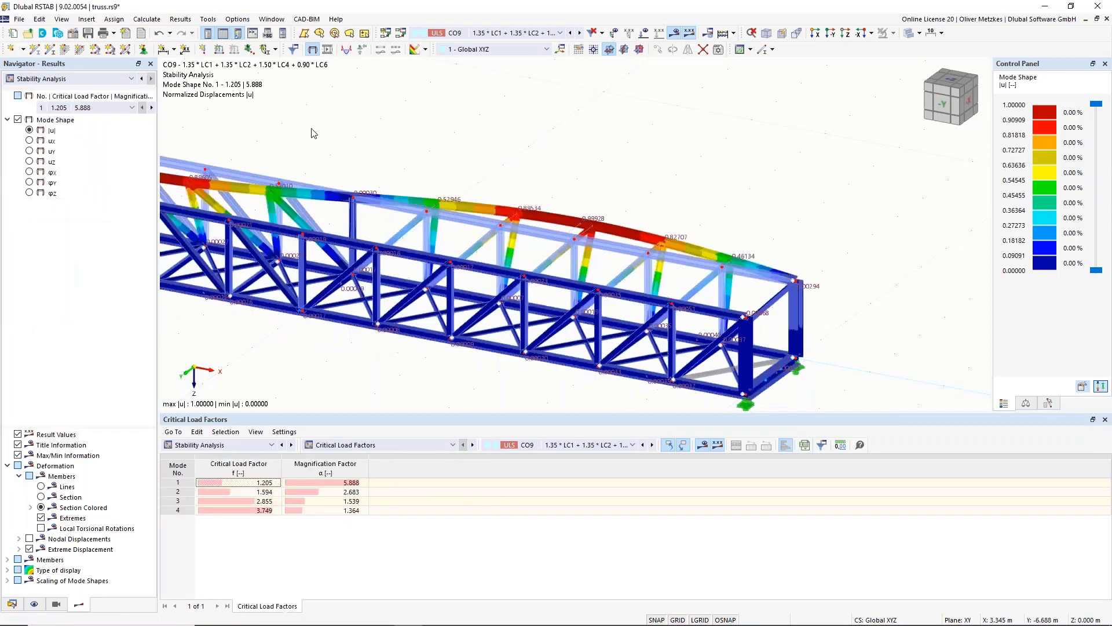
# Step: Examine the first mode shape of CO9 along the whole bridge together with its critical load factor
pyautogui.scroll(-2, 445, 106)
pyautogui.moveTo(468, 106); pyautogui.dragTo(557, 152, button='middle')
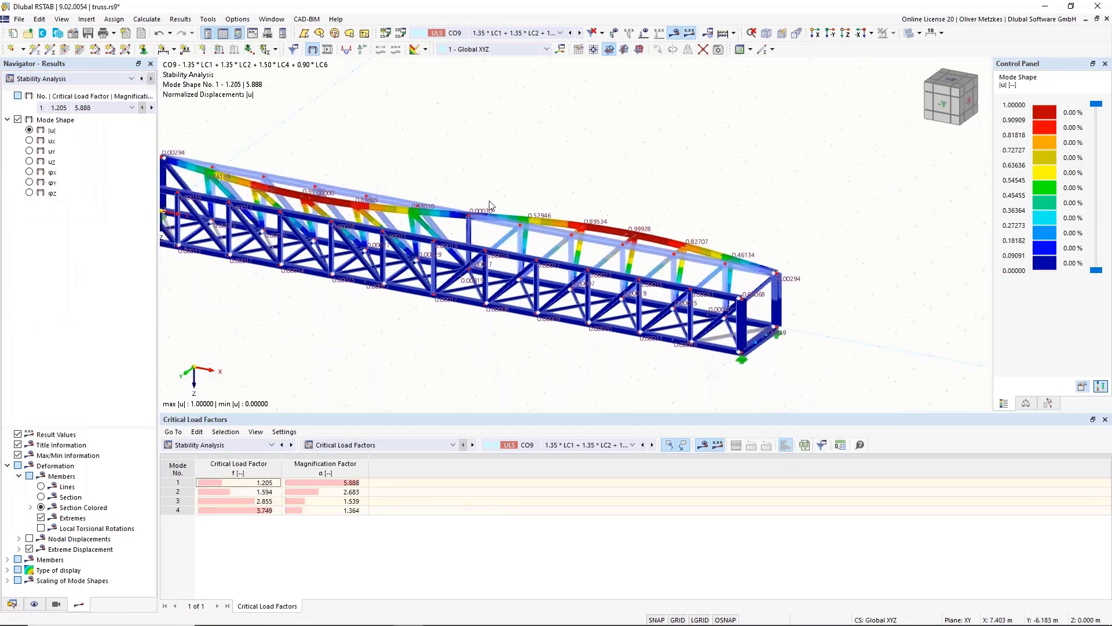
pyautogui.moveTo(500, 187); pyautogui.dragTo(539, 195, button='middle')
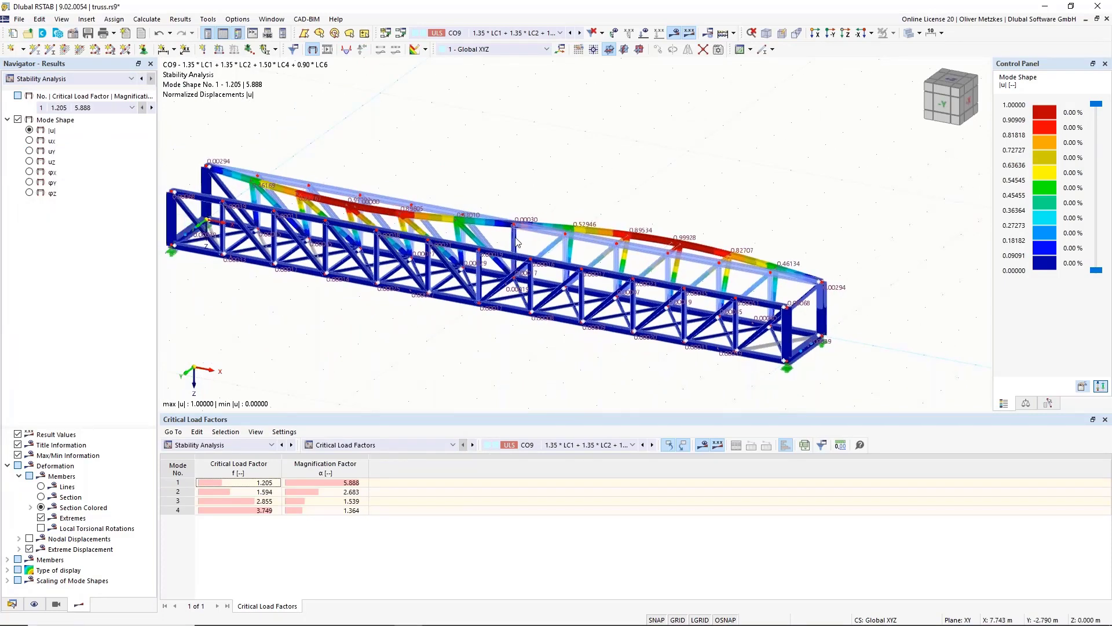
pyautogui.keyDown('ctrl'); pyautogui.moveTo(581, 153); pyautogui.dragTo(468, 203, button='middle'); pyautogui.keyUp('ctrl')
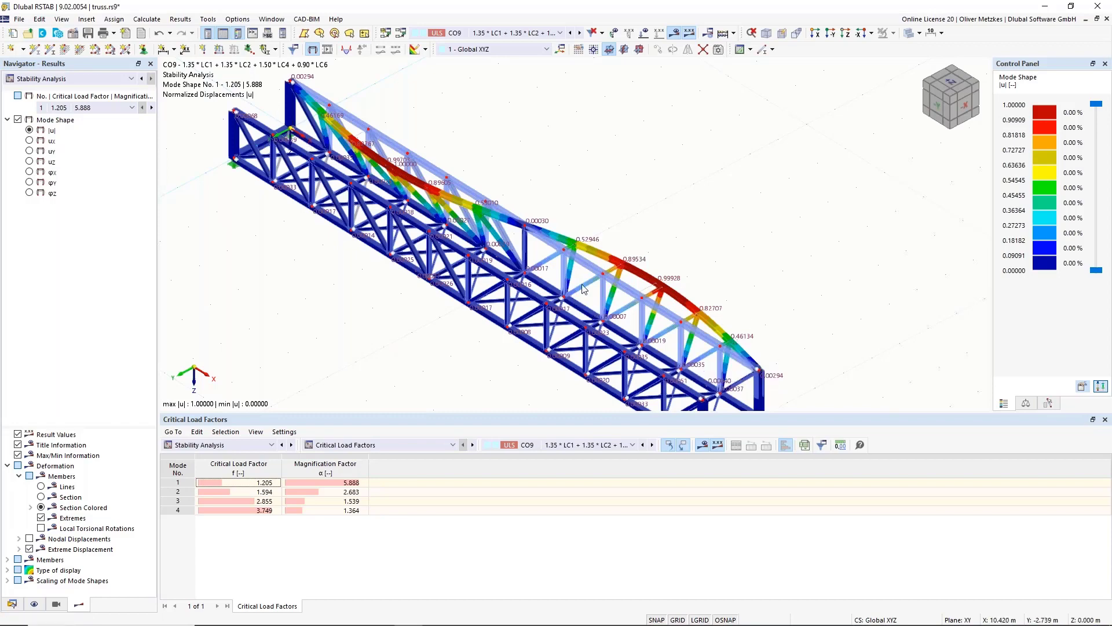
pyautogui.click(240, 483)
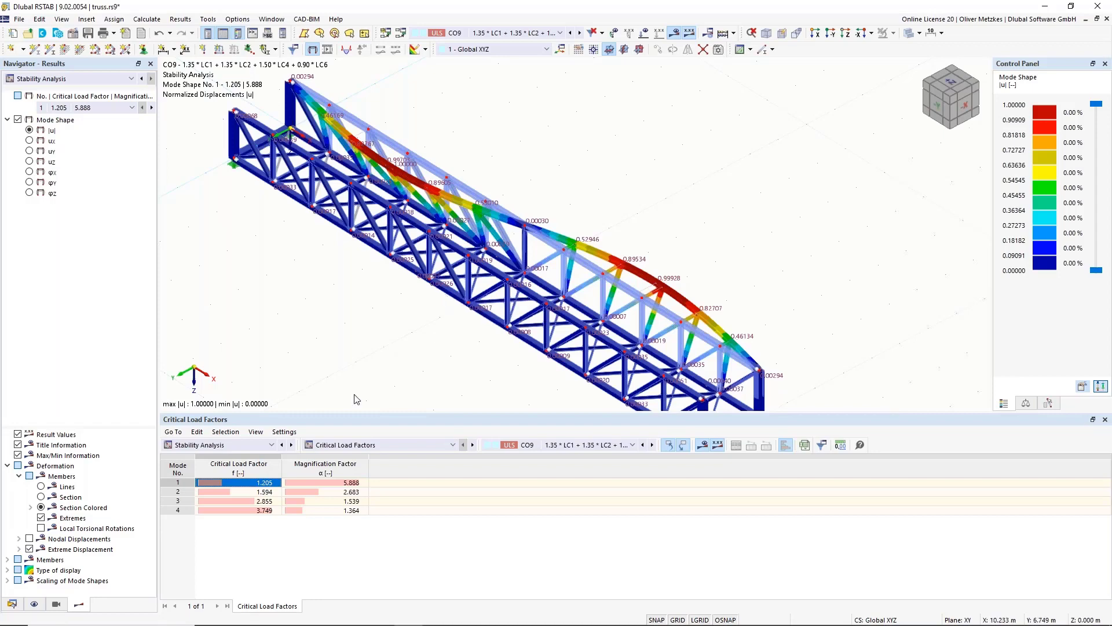
# Step: List the stability results by member and limit visibility to the buckling top chord's members and their related objects
pyautogui.click(392, 444)
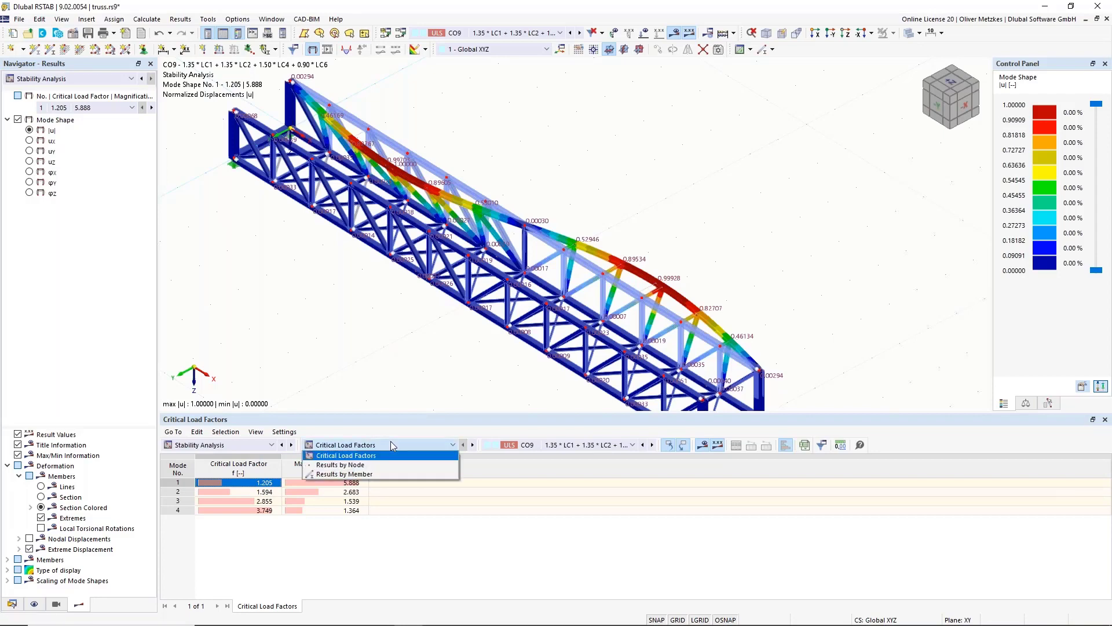
pyautogui.click(344, 475)
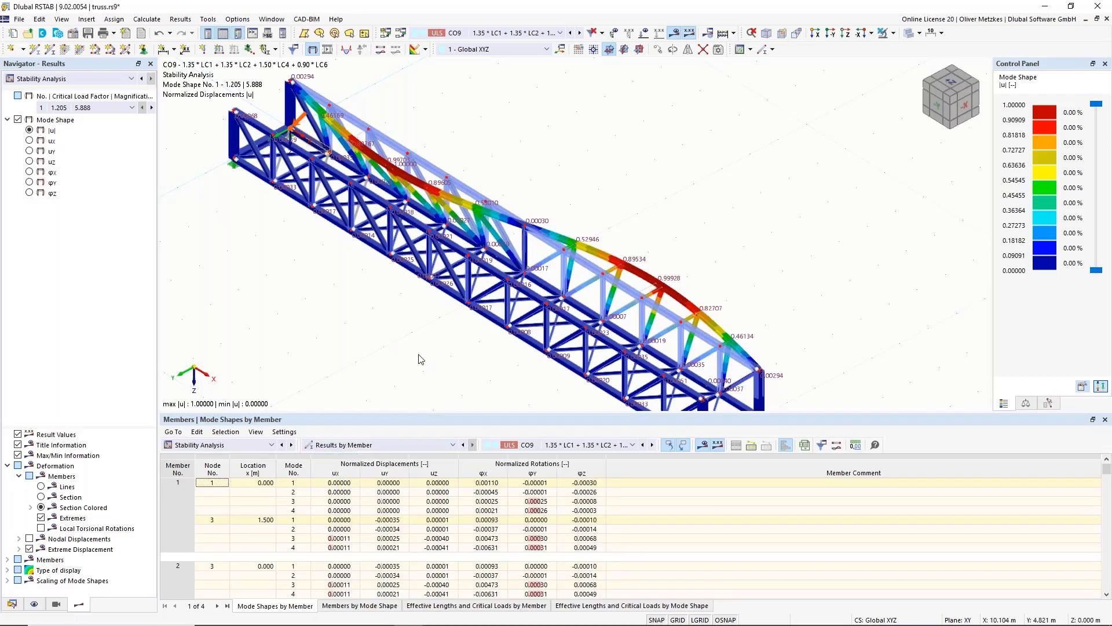
pyautogui.moveTo(427, 361); pyautogui.dragTo(530, 363, button='middle')
pyautogui.moveTo(470, 141); pyautogui.dragTo(541, 150, button='middle')
pyautogui.scroll(-3, 540, 150)
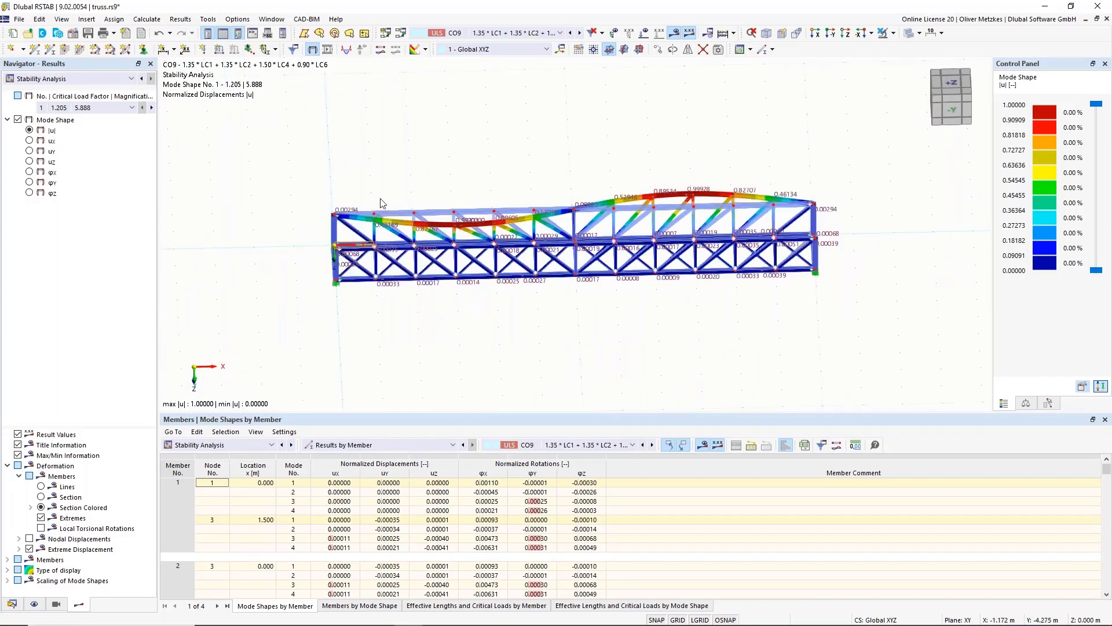
pyautogui.moveTo(291, 172); pyautogui.dragTo(852, 223)
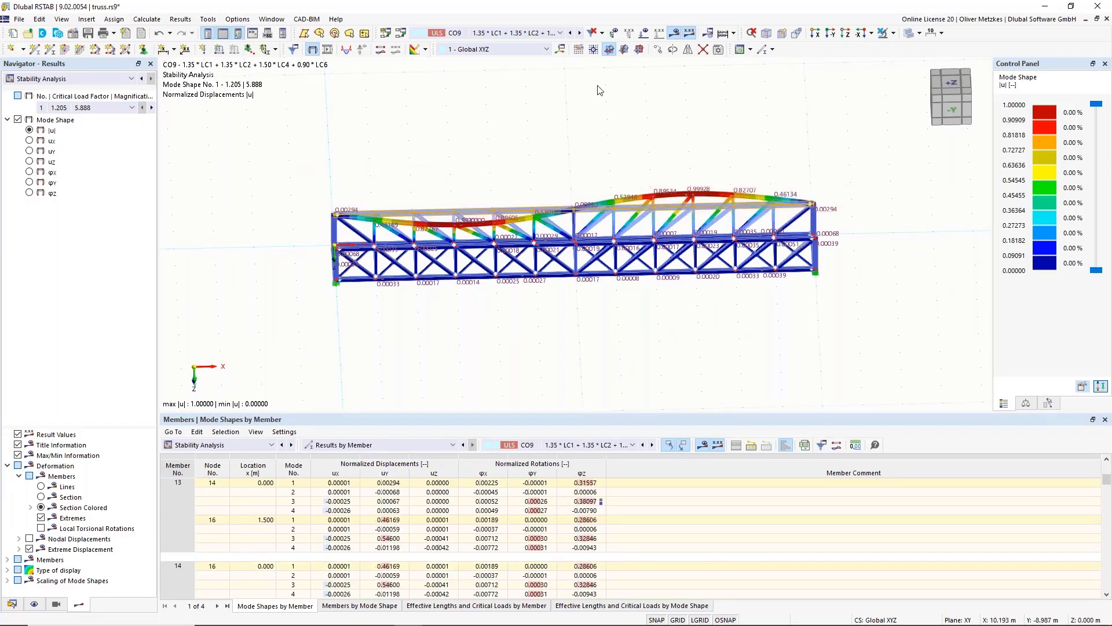
pyautogui.click(893, 33)
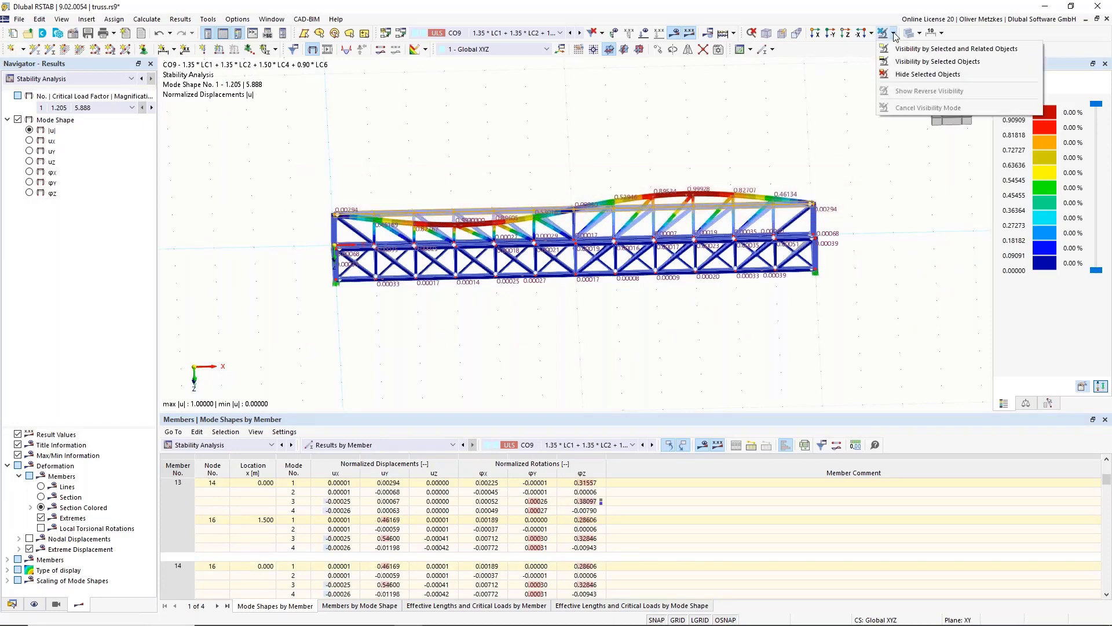
pyautogui.click(897, 52)
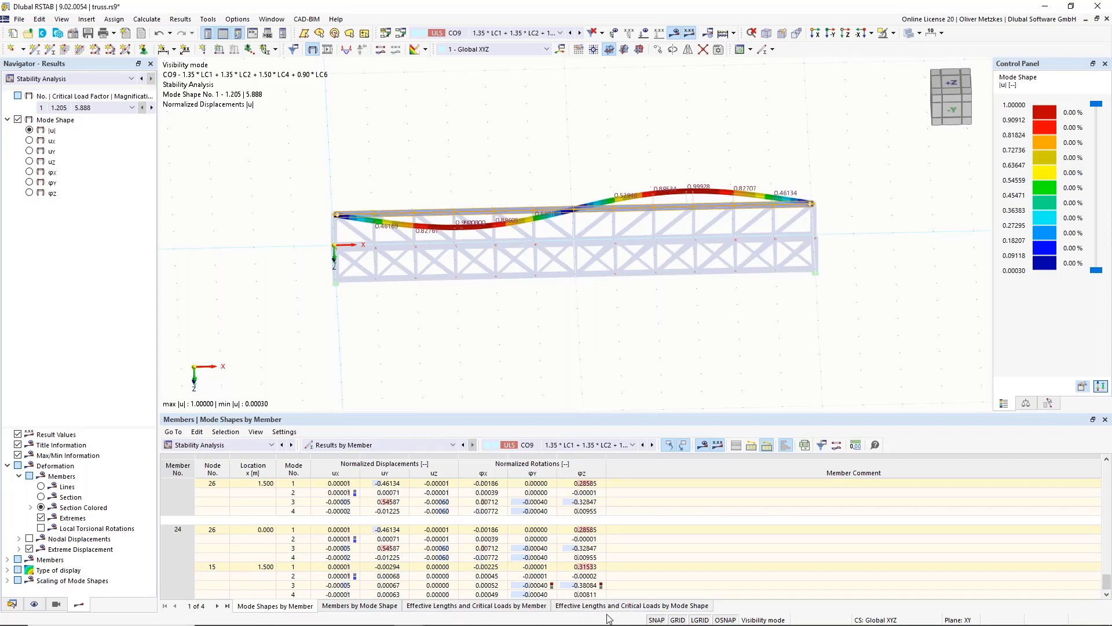
# Step: Show the effective lengths and critical loads by mode shape for the isolated top chord members
pyautogui.click(641, 611)
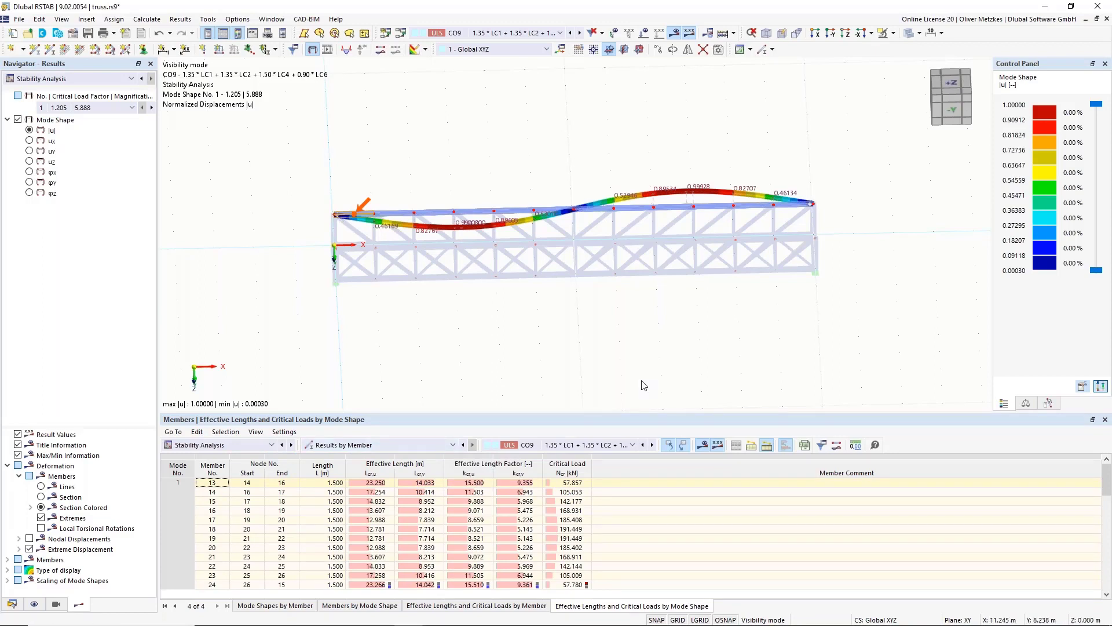
pyautogui.moveTo(630, 278)
pyautogui.keyDown('ctrl'); pyautogui.mouseDown(button='middle')
pyautogui.moveTo(616, 279)
pyautogui.moveTo(615, 264)
pyautogui.mouseUp(button='middle'); pyautogui.keyUp('ctrl')
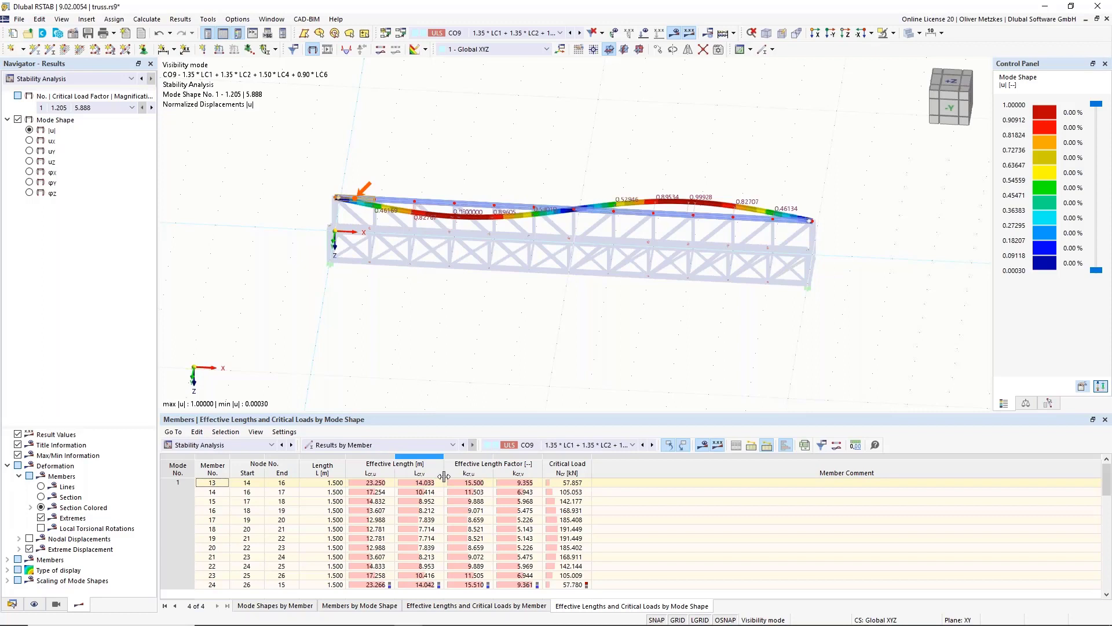
pyautogui.keyDown('ctrl'); pyautogui.moveTo(506, 161); pyautogui.dragTo(580, 172, button='middle'); pyautogui.keyUp('ctrl')
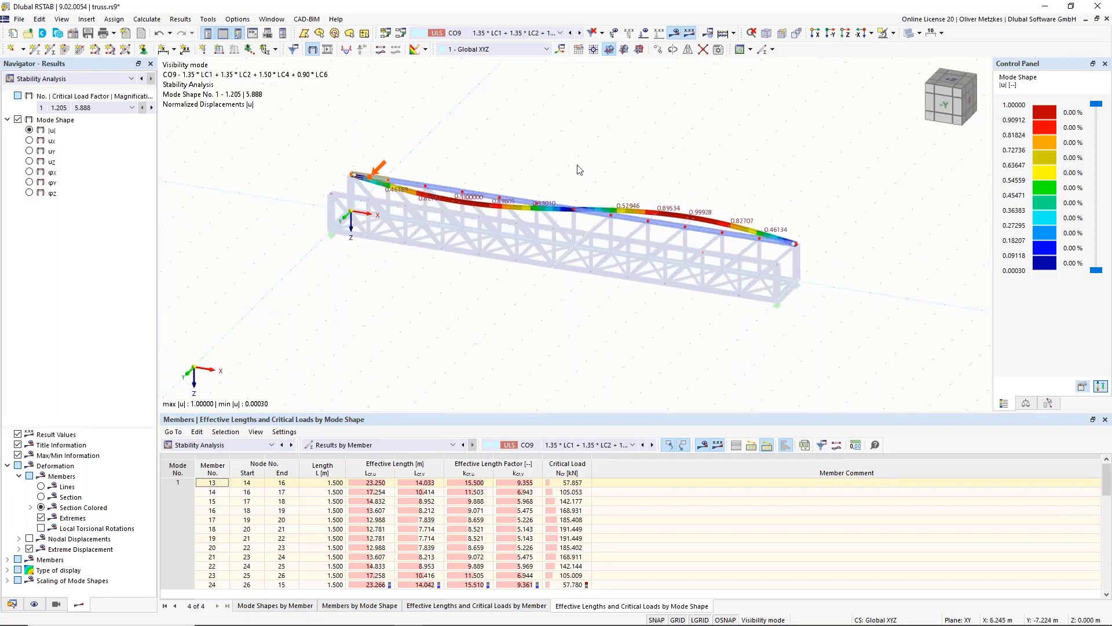
# Step: Turn on the members' local axis systems and inspect the axis directions along the top chord around member 16
pyautogui.scroll(1, 527, 195)
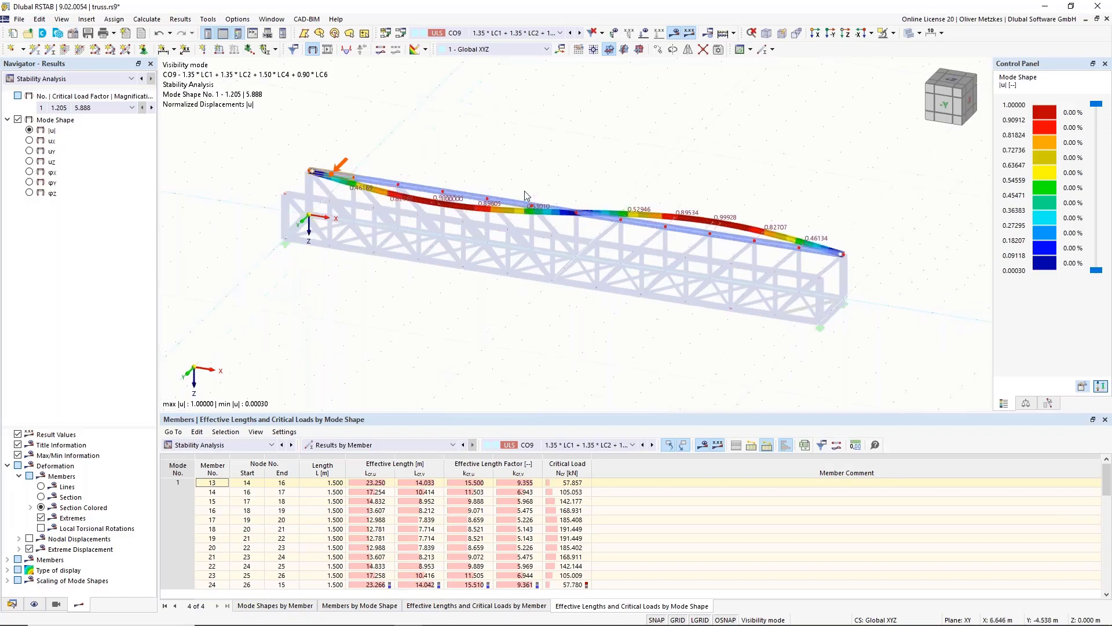
pyautogui.scroll(2, 528, 195)
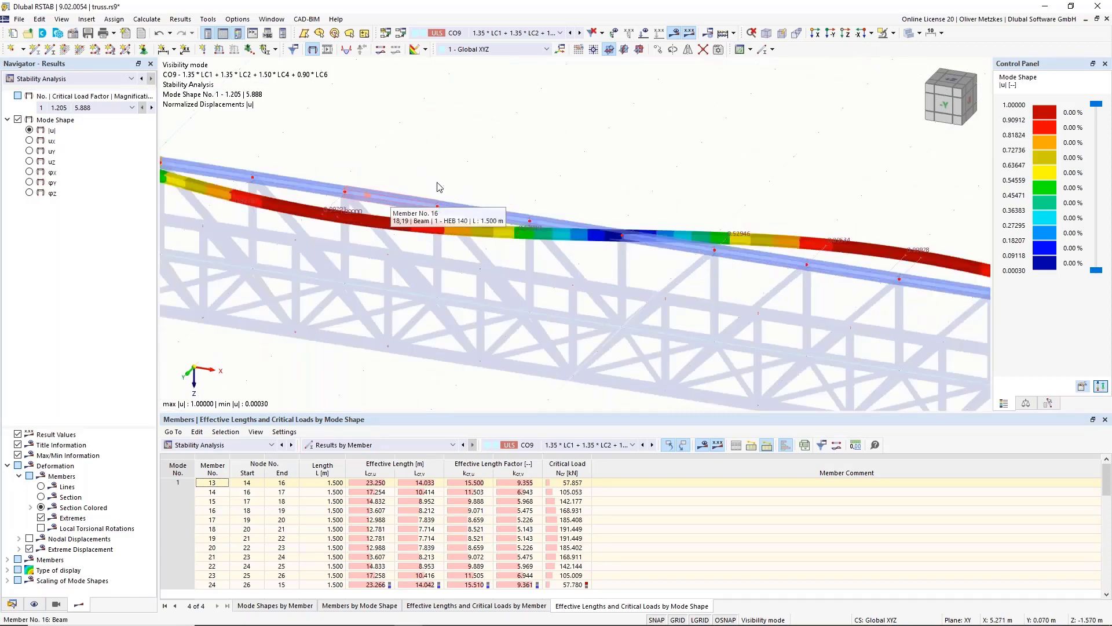
pyautogui.rightClick(389, 204)
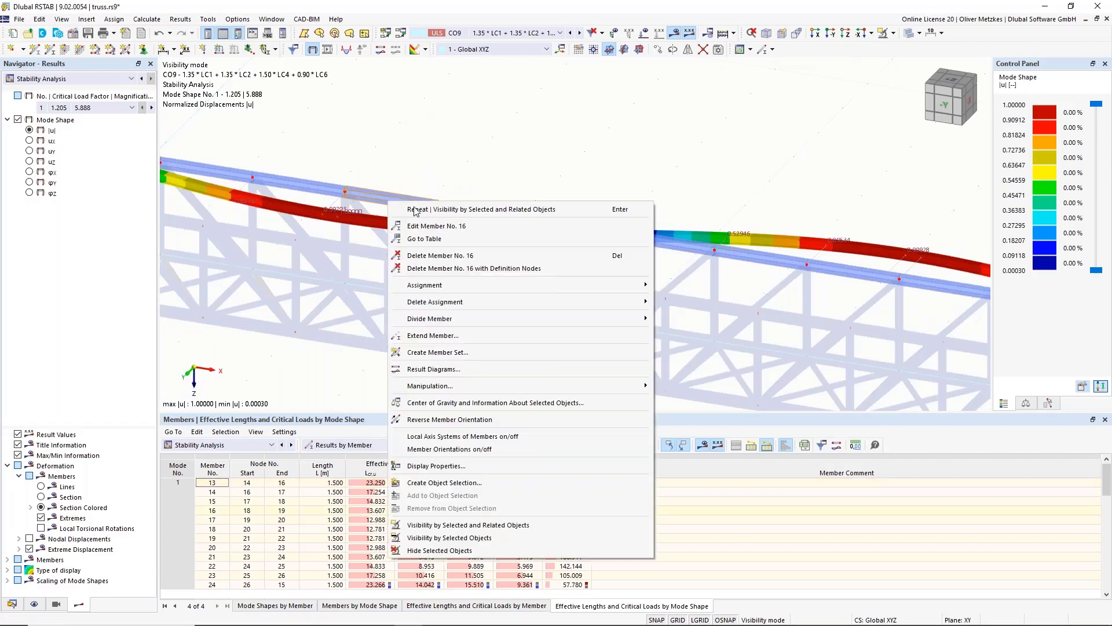
pyautogui.click(414, 435)
pyautogui.scroll(3, 408, 224)
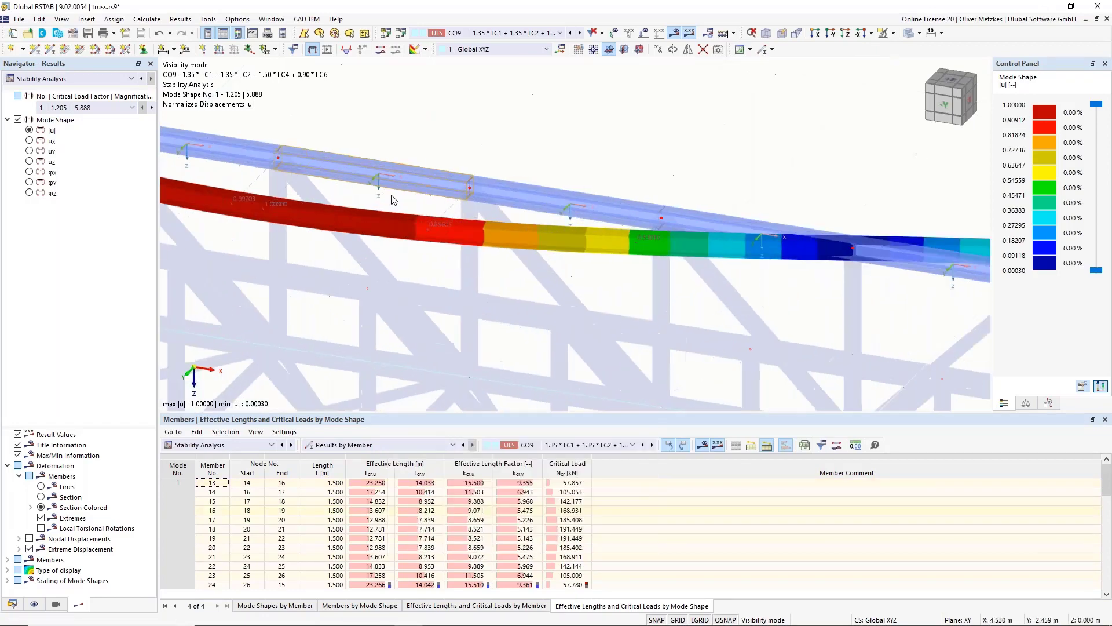
pyautogui.scroll(1, 335, 196)
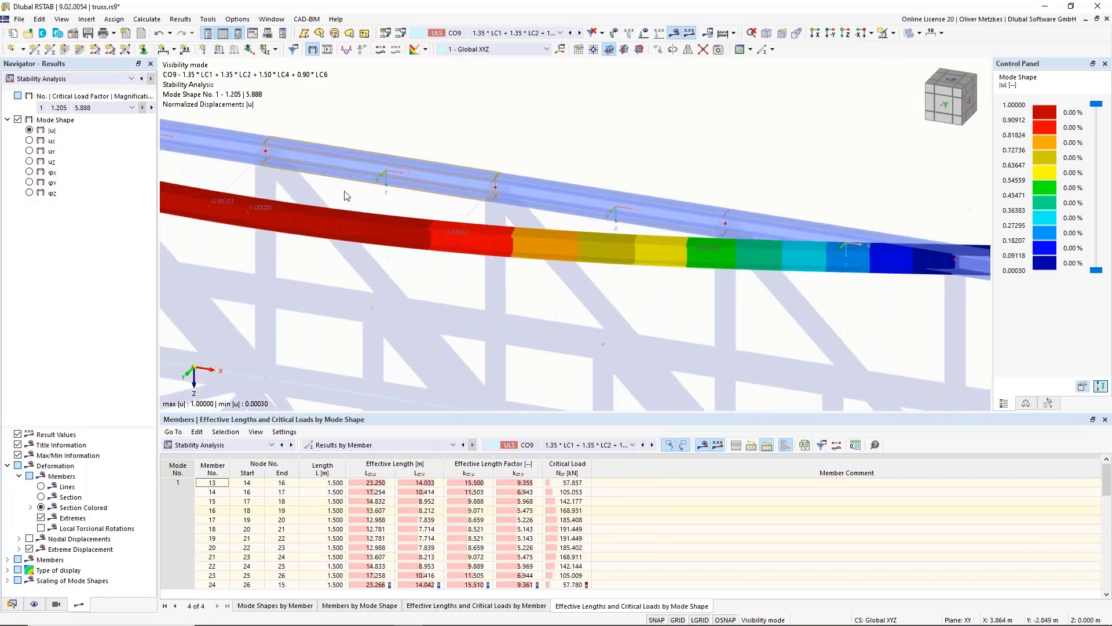
pyautogui.scroll(-1, 347, 190)
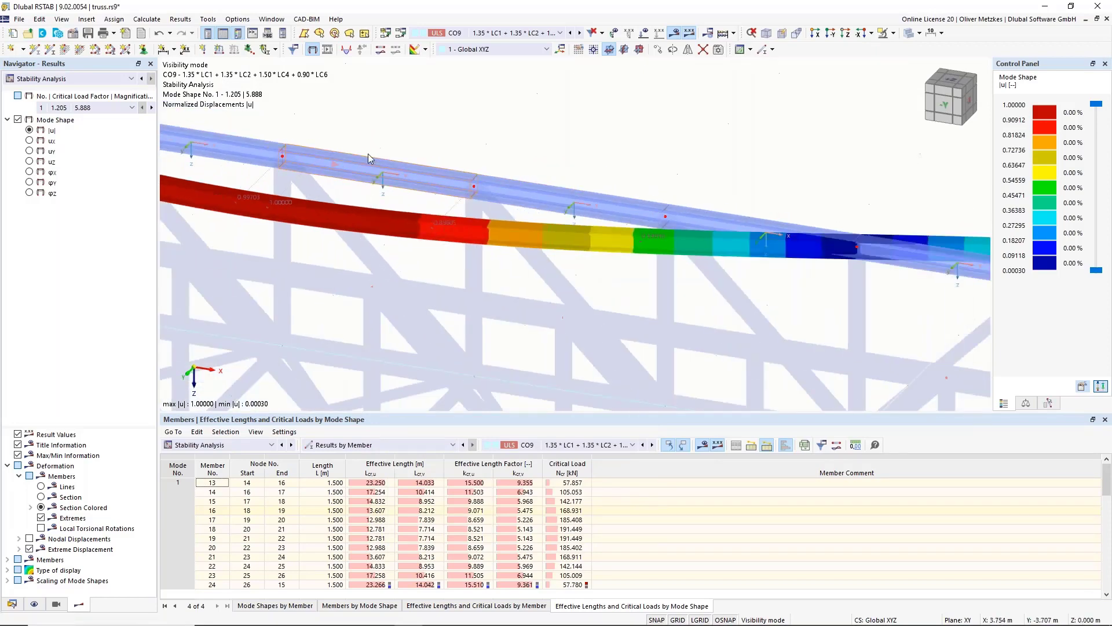
pyautogui.scroll(-5, 374, 206)
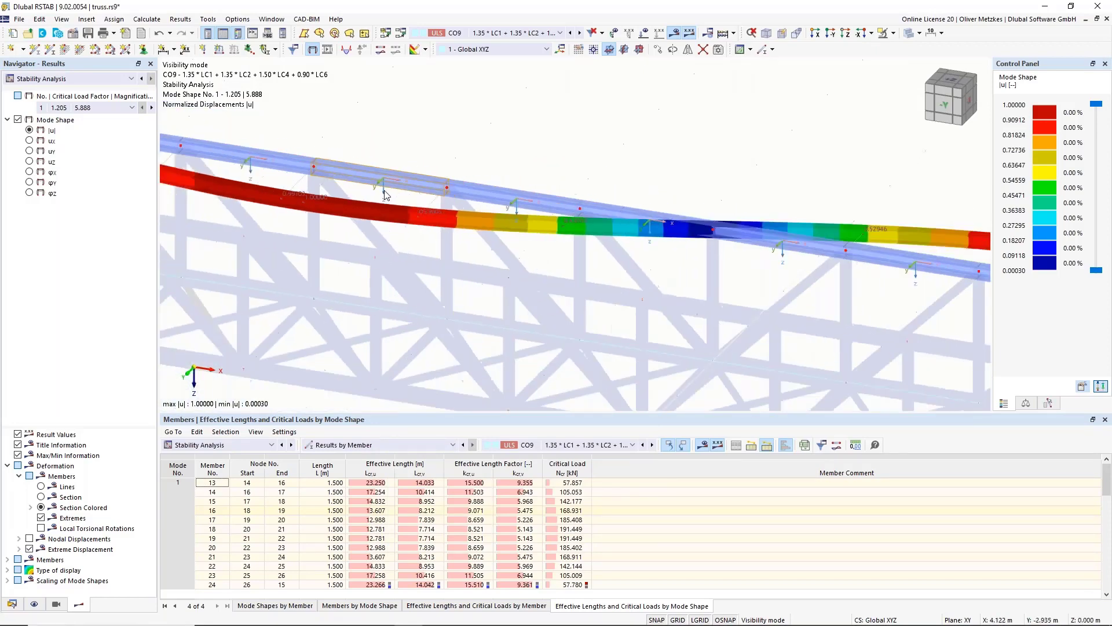
pyautogui.scroll(-2, 365, 226)
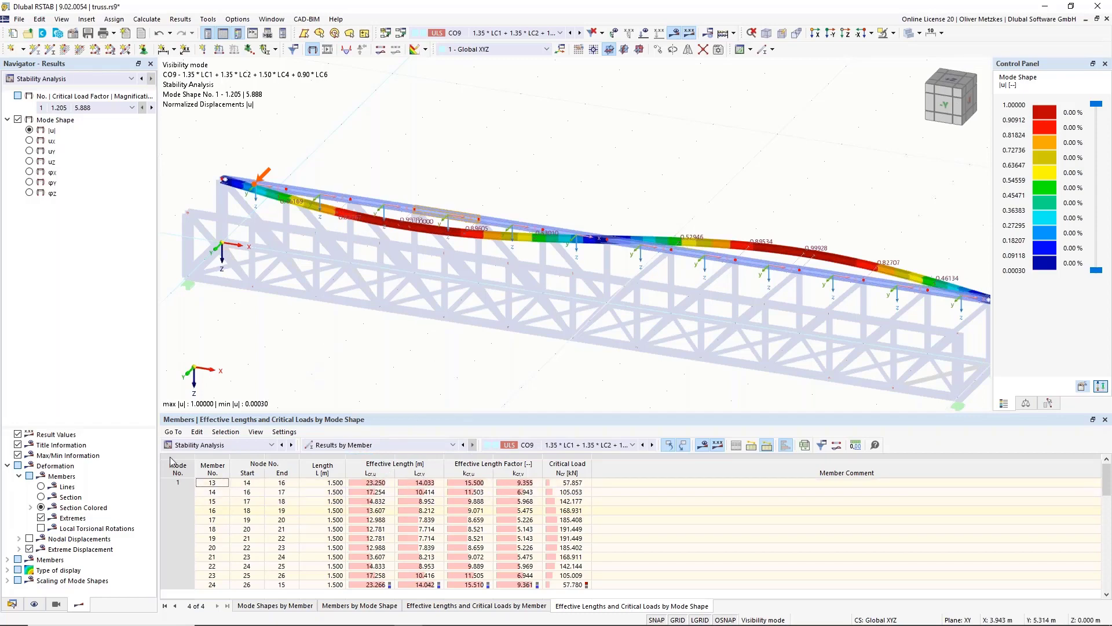
# Step: Open section 5 (L 65x50x6) to view its principal axes u and v, and close it without changes
pyautogui.click(12, 604)
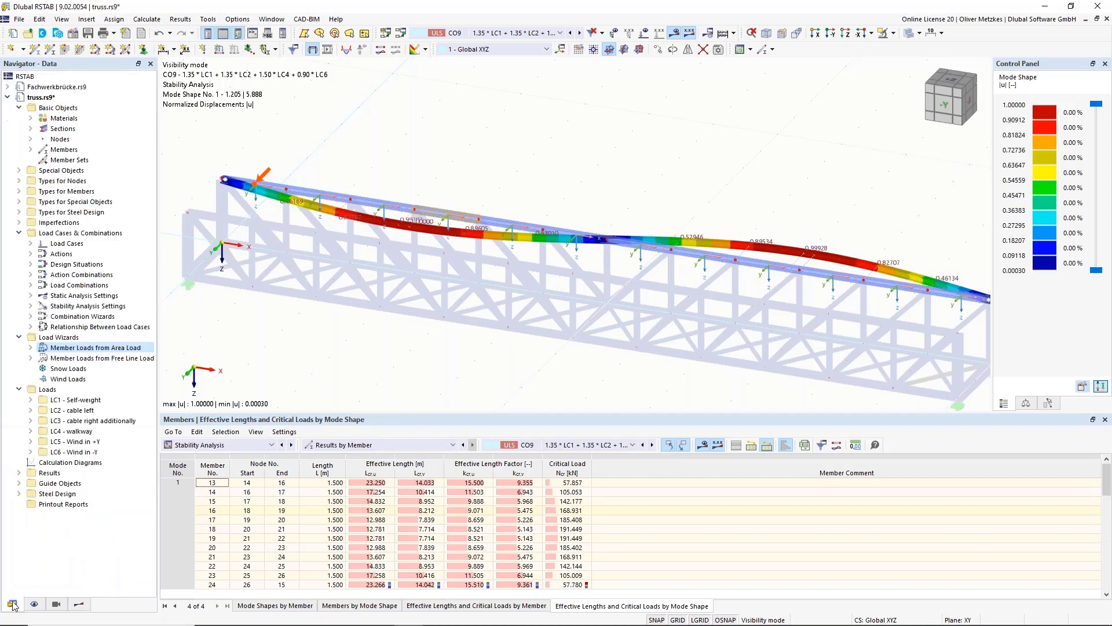
pyautogui.click(31, 129)
pyautogui.doubleClick(81, 181)
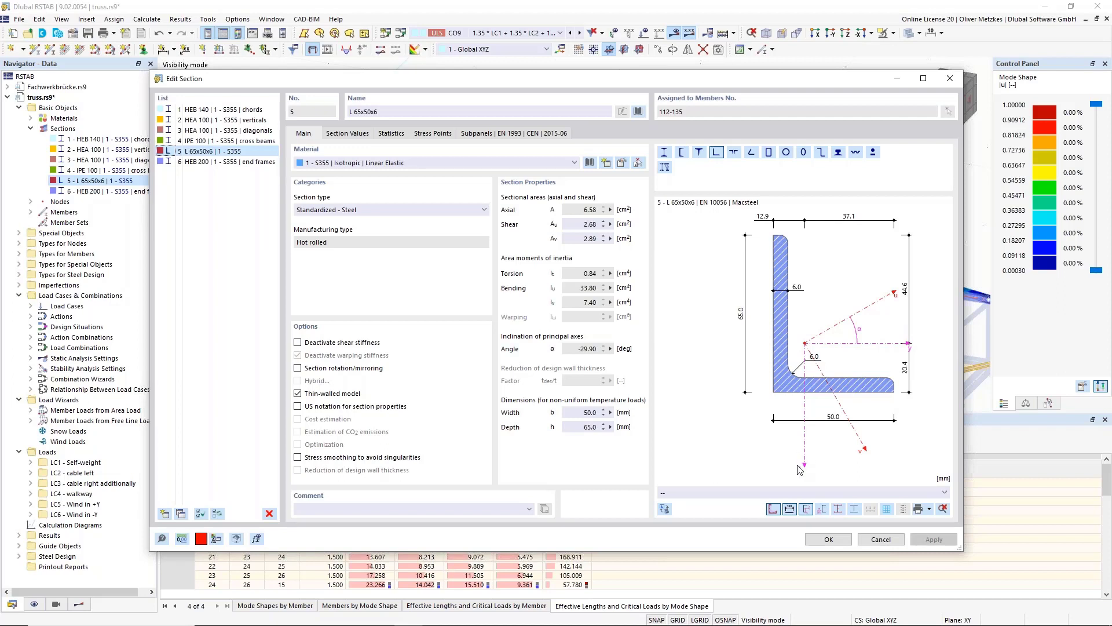
pyautogui.click(888, 544)
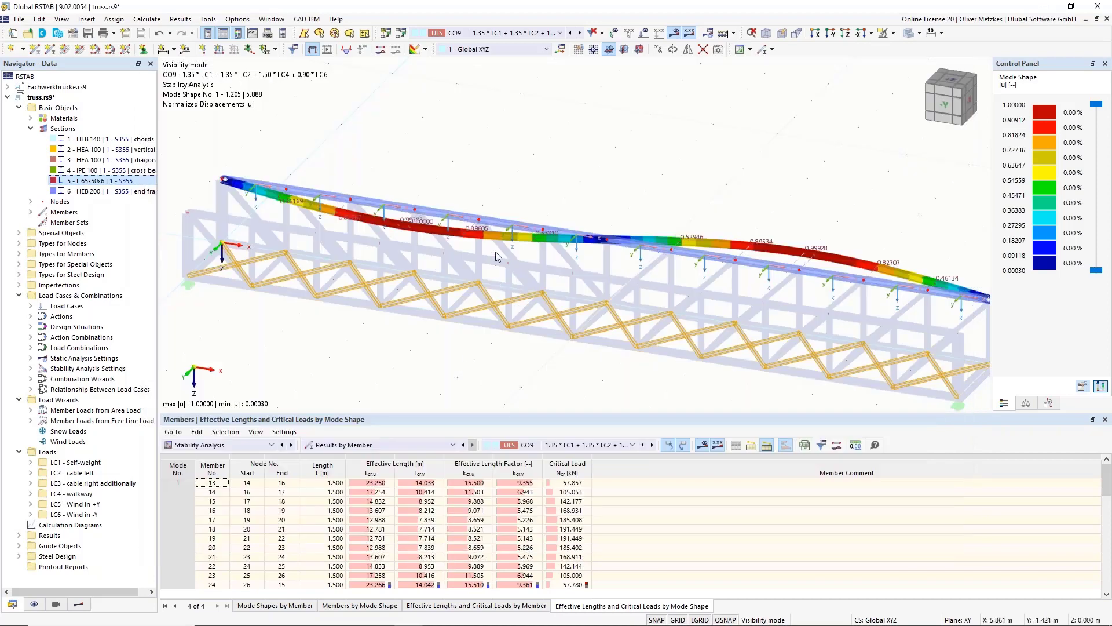
# Step: Review the effective lengths Lcr,v of chord members 13 to 24, locating members 15 and 21 in the model
pyautogui.moveTo(435, 487); pyautogui.dragTo(420, 585)
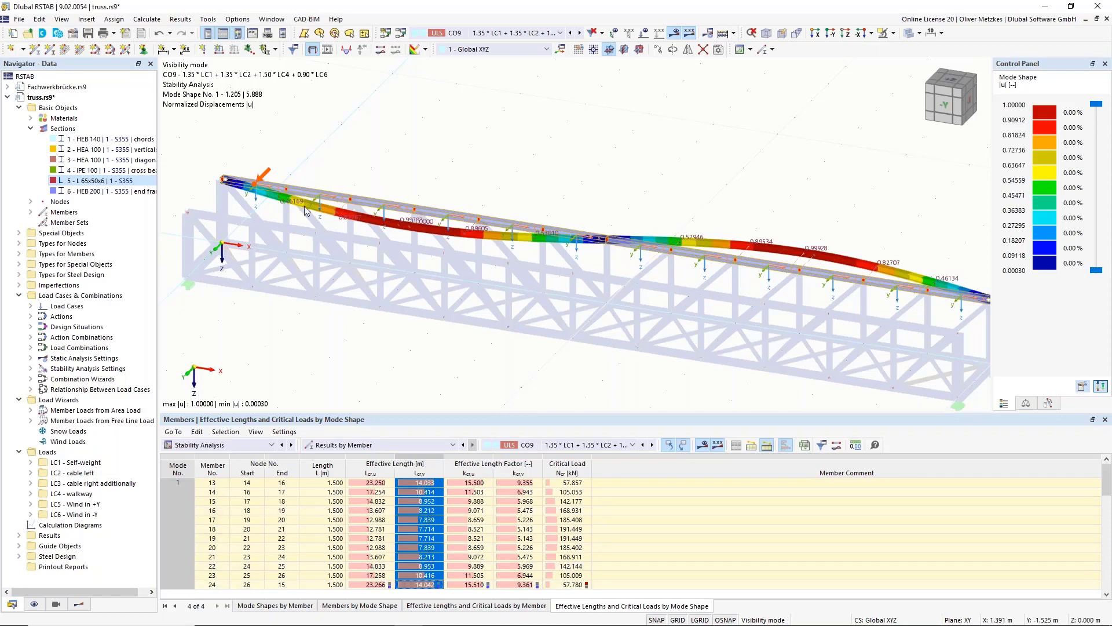
pyautogui.scroll(-2, 599, 195)
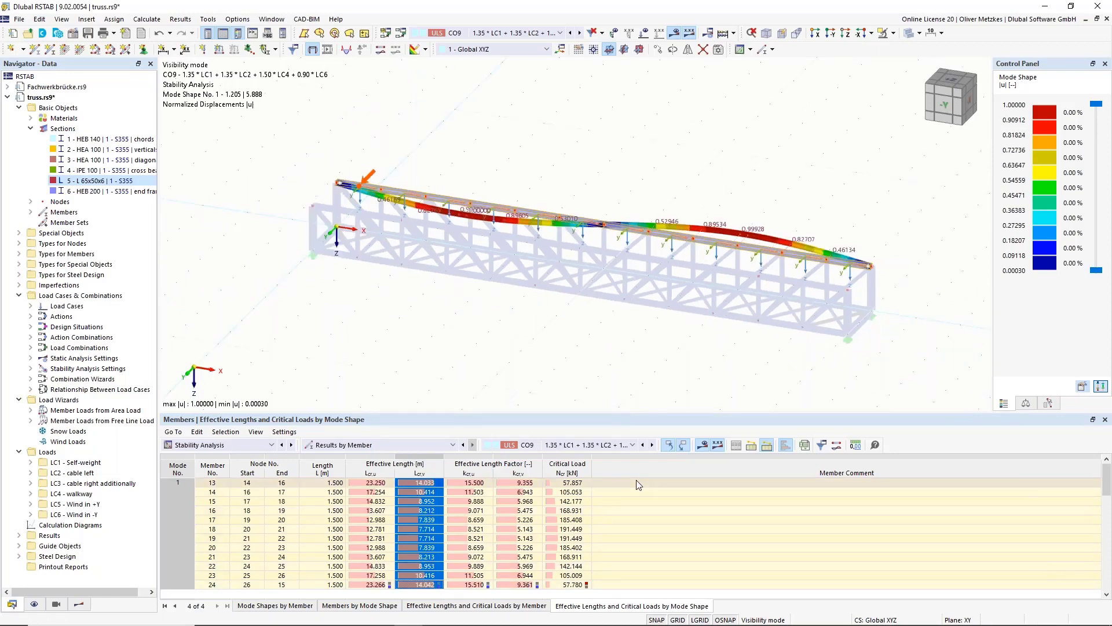
pyautogui.click(421, 501)
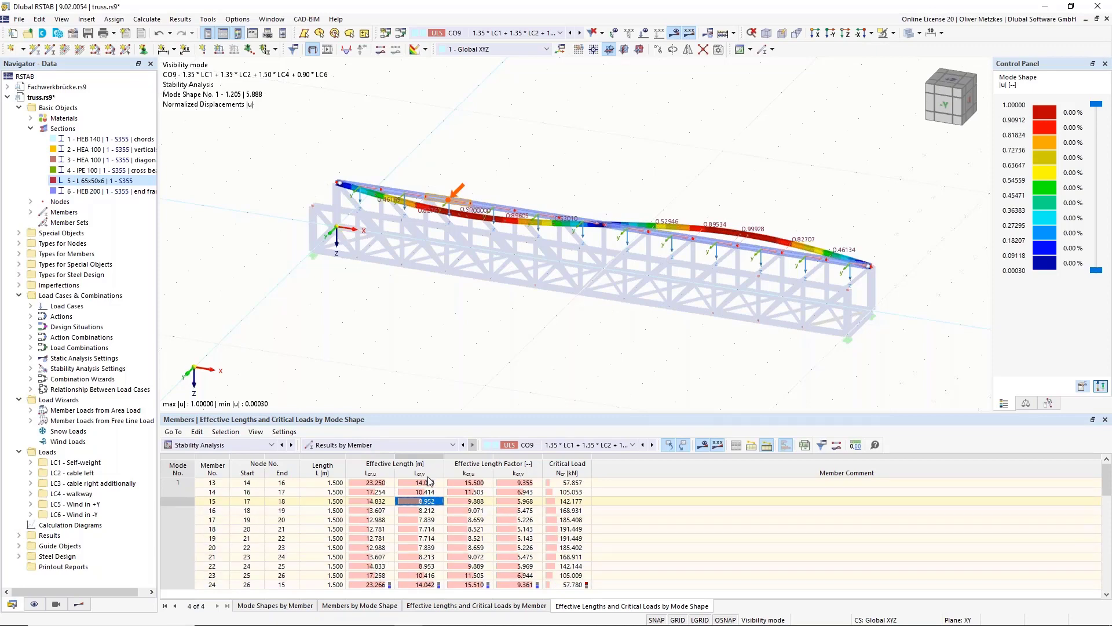
pyautogui.press('Up')
pyautogui.press('Down')
pyautogui.press('Down')
pyautogui.press('Down')
pyautogui.press('Down')
pyautogui.press('Down')
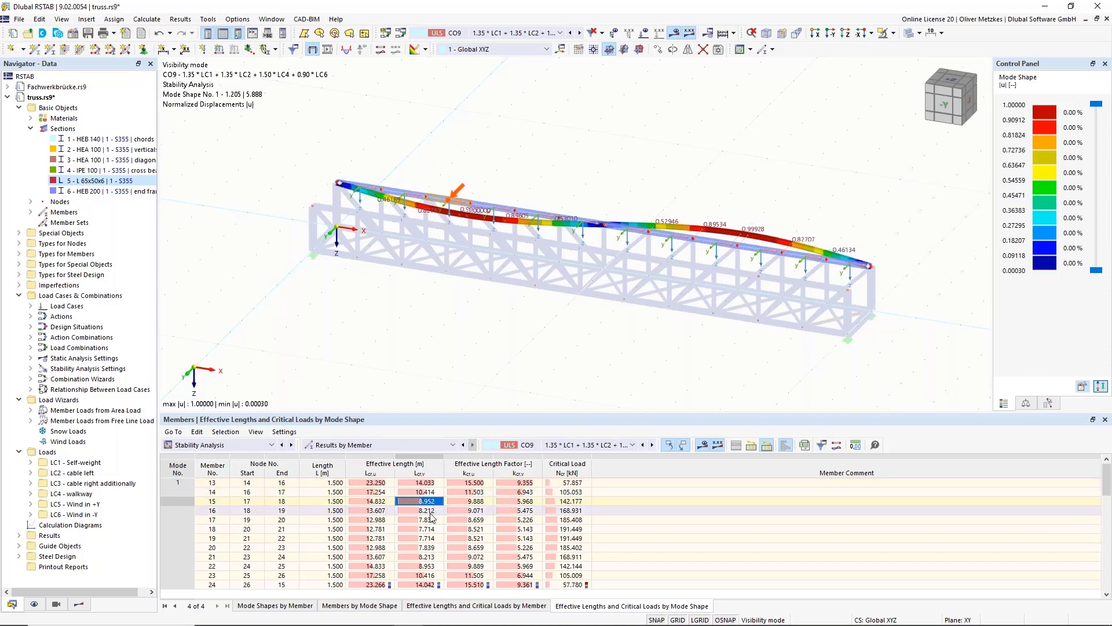
pyautogui.click(428, 557)
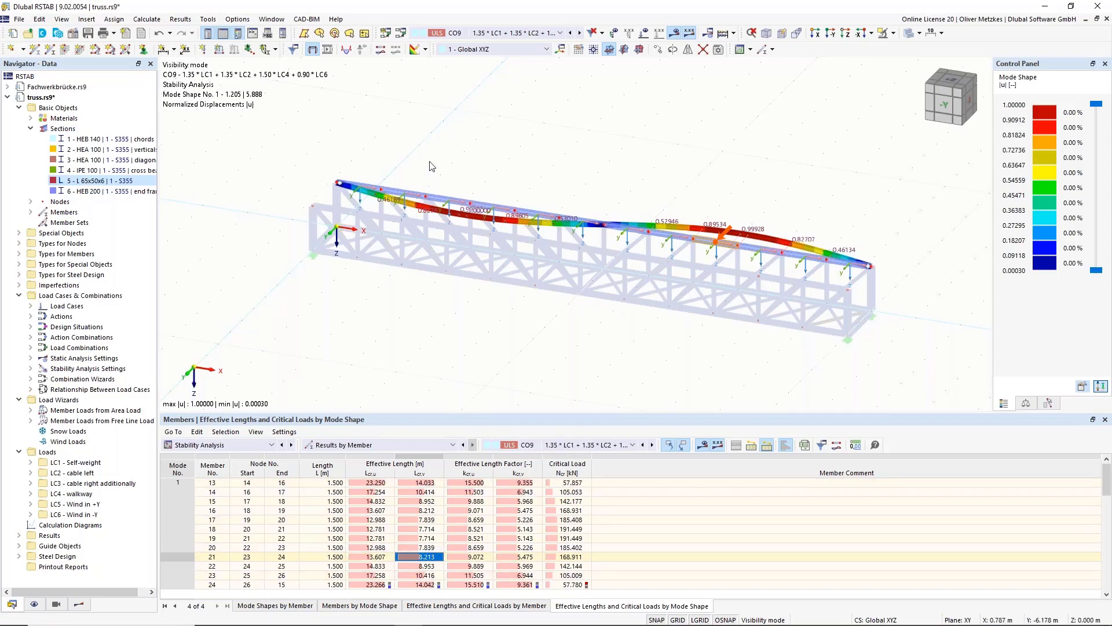
# Step: Compare the half-waves of the top chord's mode shape with the effective length Lcr,v of member 13
pyautogui.scroll(5, 665, 237)
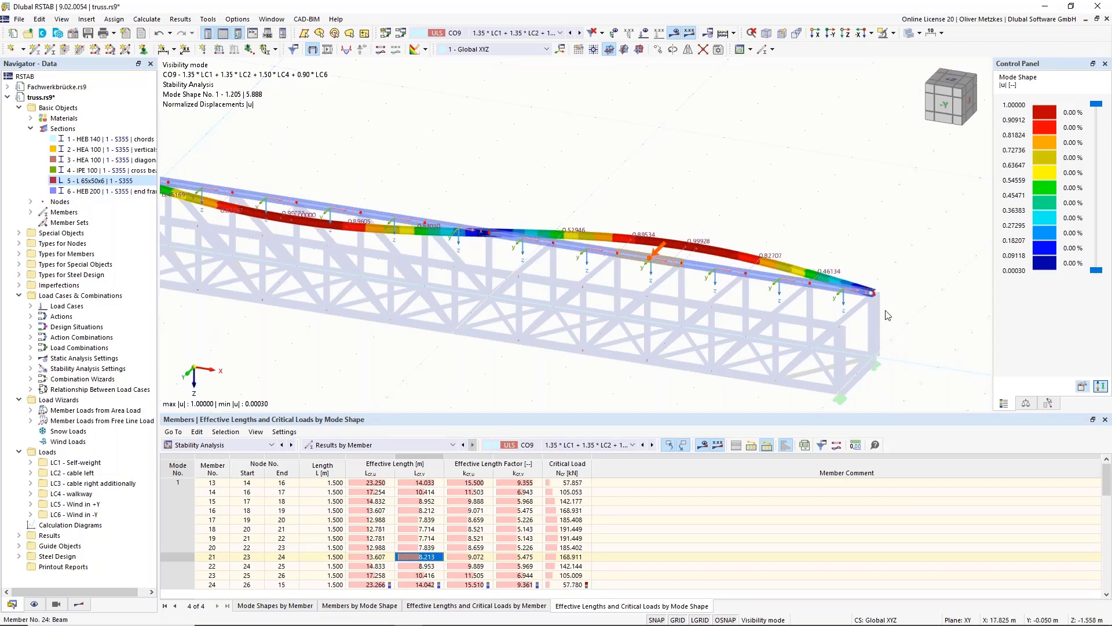
pyautogui.scroll(-2, 822, 257)
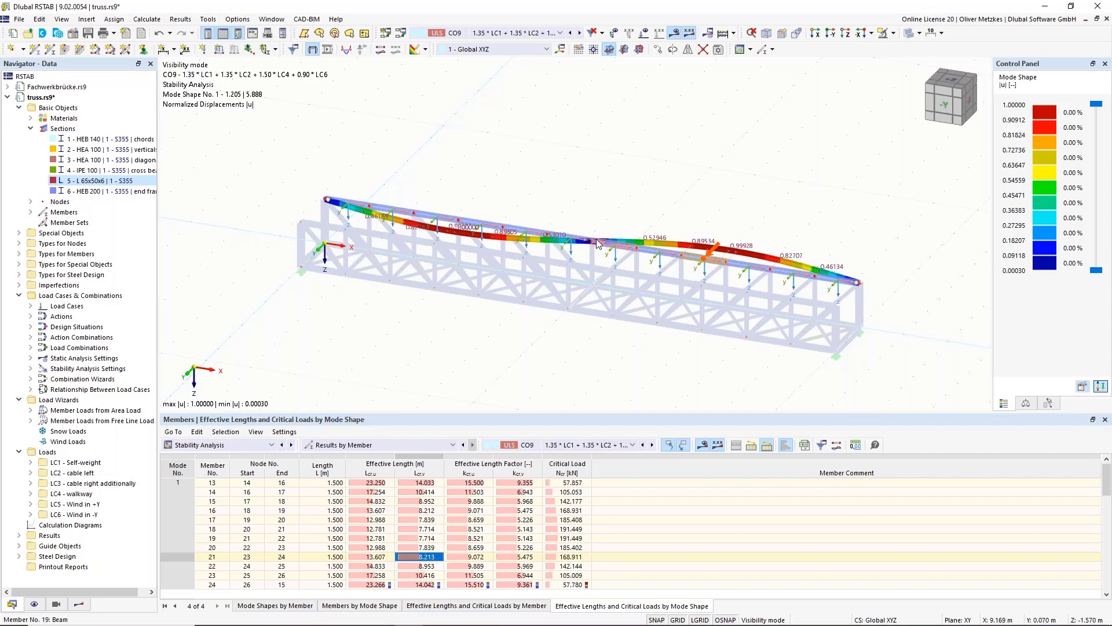
pyautogui.moveTo(597, 243)
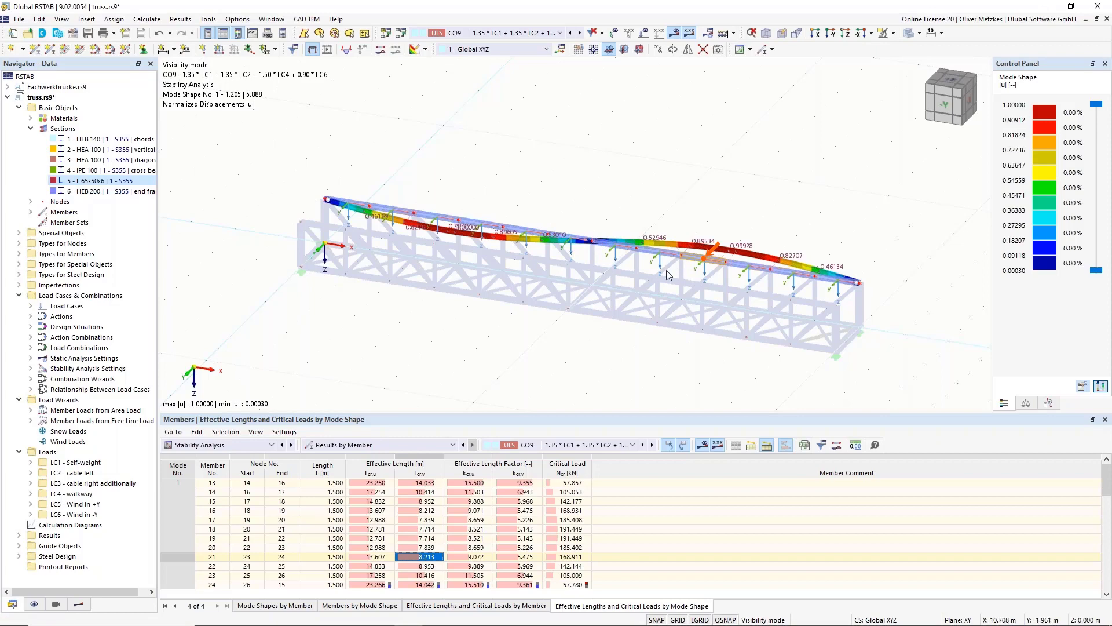
pyautogui.click(423, 483)
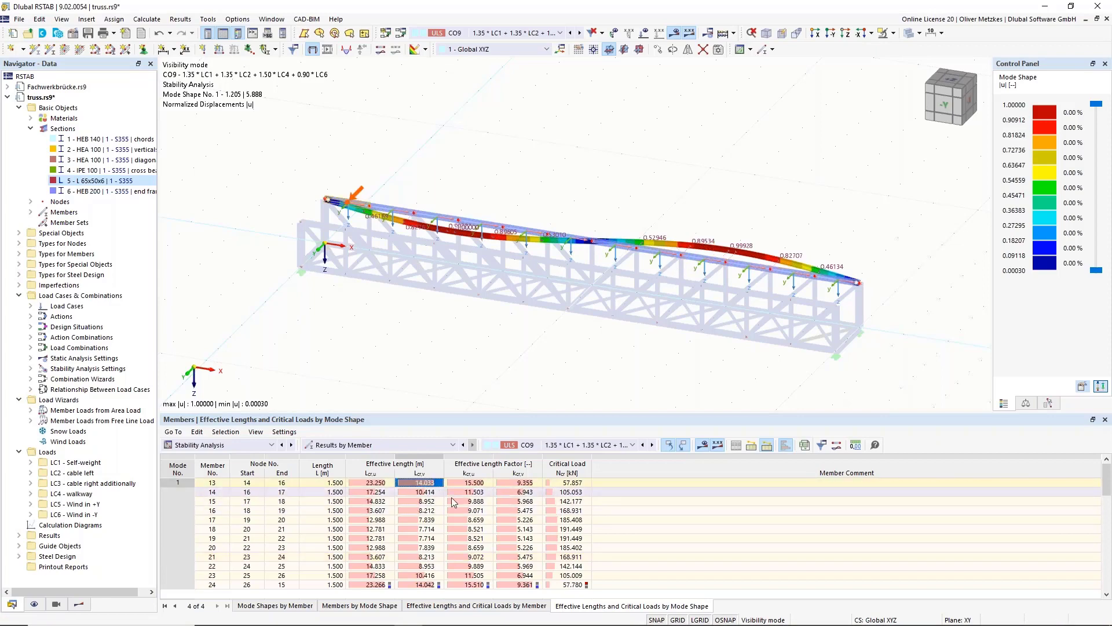
# Step: Check the critical loads Ncr of the chord members one by one, starting from member 13
pyautogui.click(585, 482)
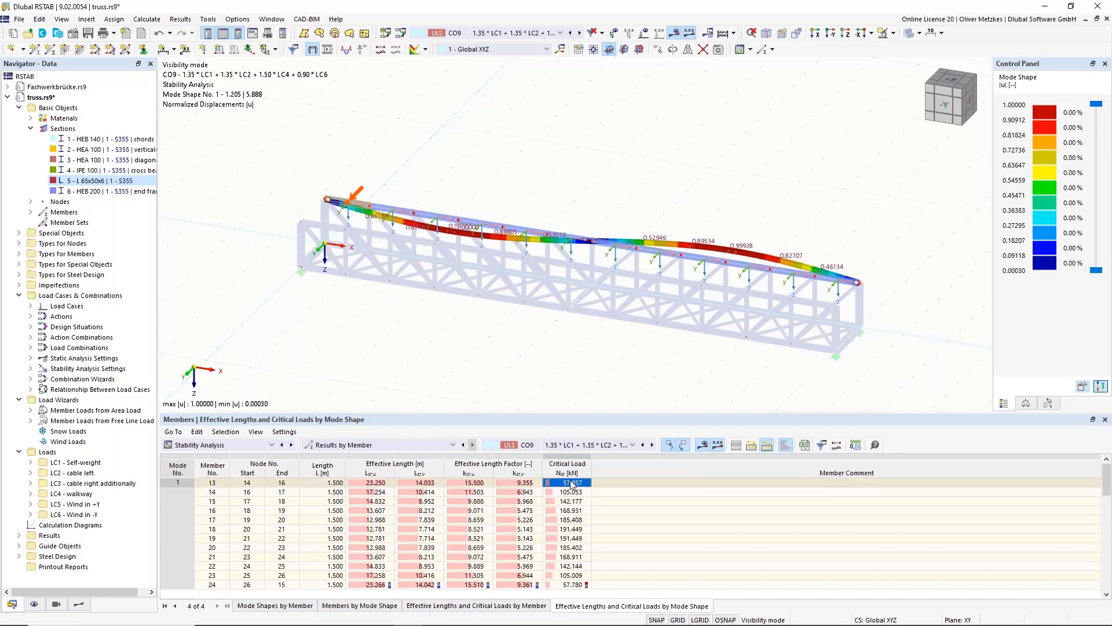
pyautogui.press('Down')
pyautogui.press('Down')
pyautogui.press('Down')
pyautogui.press('Down')
pyautogui.press('Down')
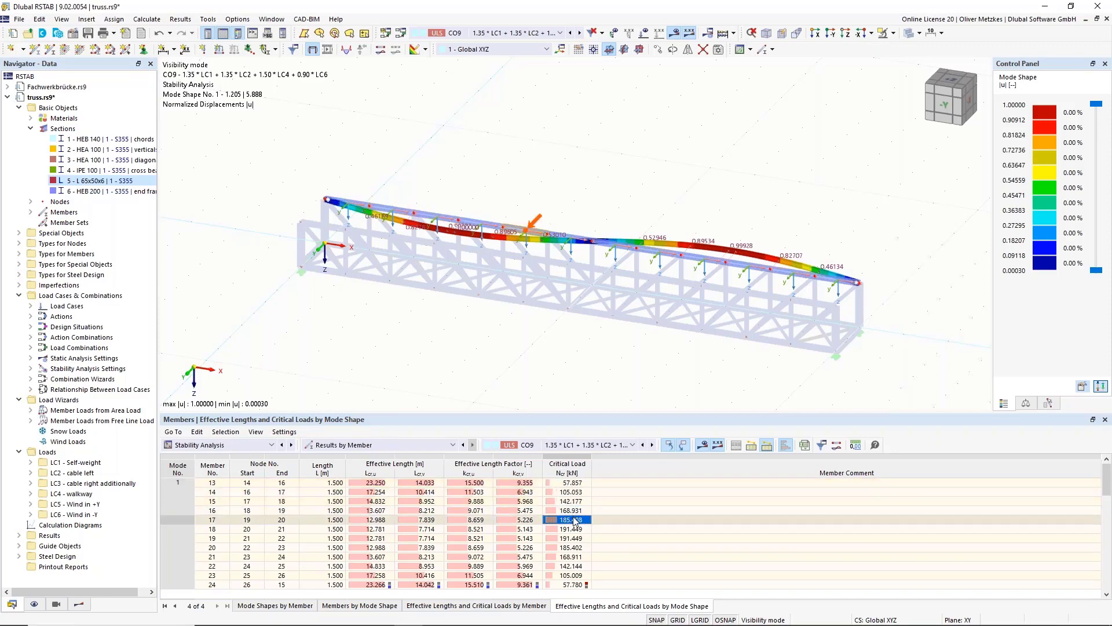
# Step: Compare the critical loads Ncr of members 13, 18 and 19, locating each member on the top chord
pyautogui.press('Down')
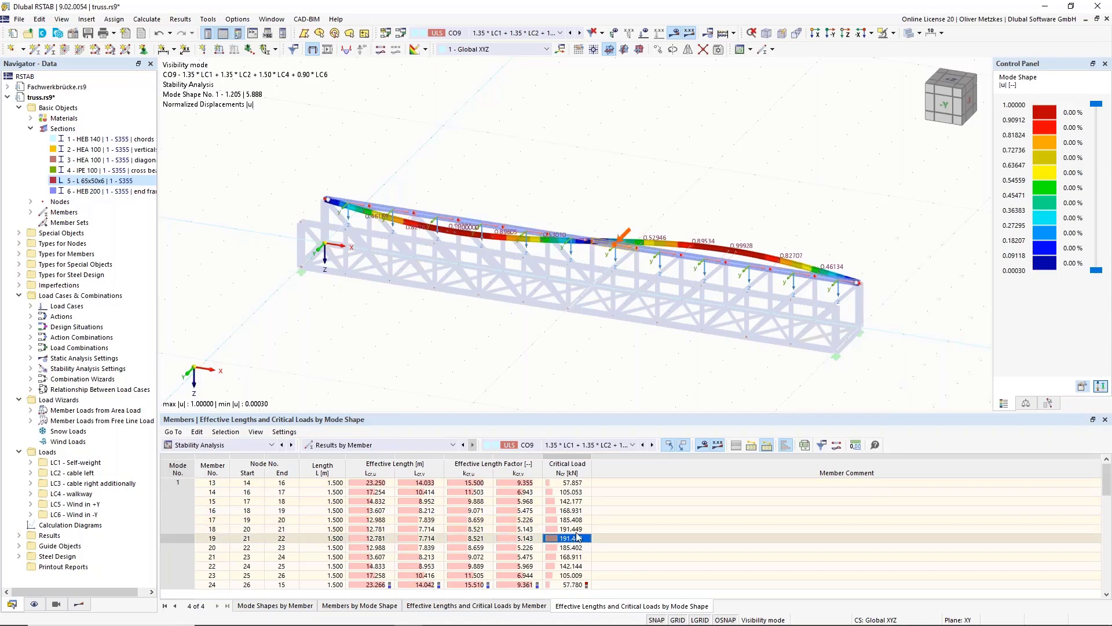
pyautogui.click(573, 483)
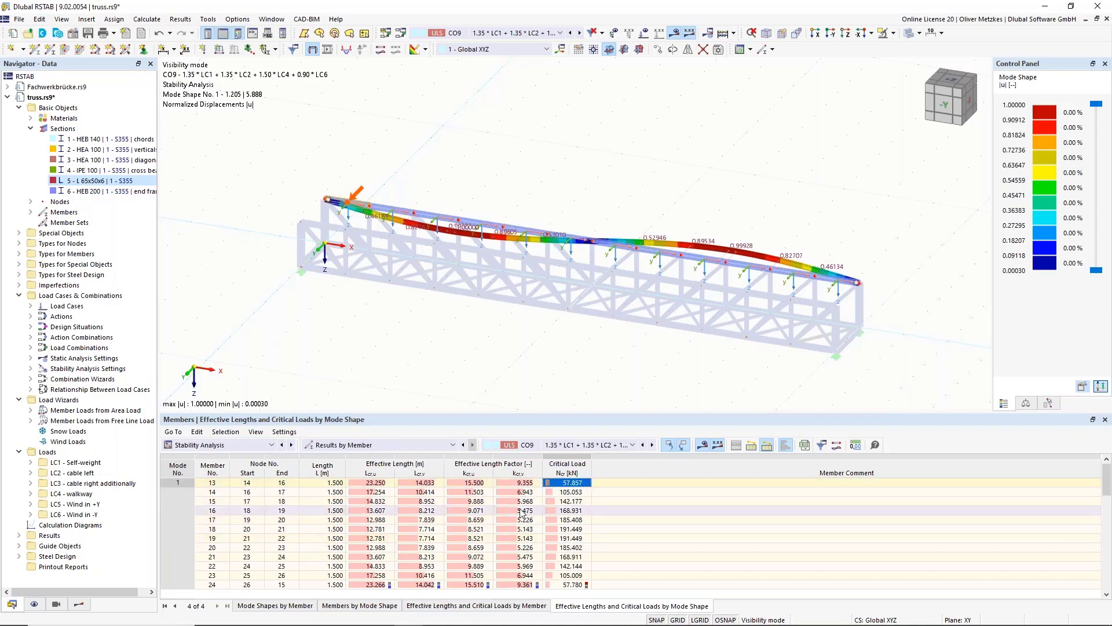
pyautogui.click(570, 529)
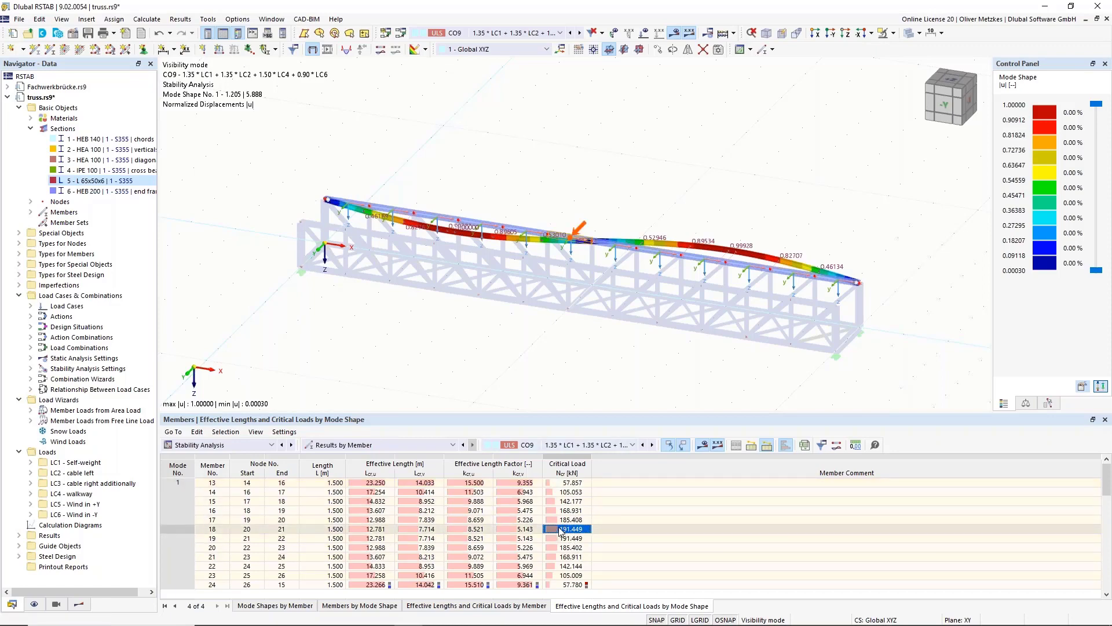
# Step: Compare the effective lengths Lcr,v of members 13, 15 and 18 with their positions along the top chord's mode shape
pyautogui.click(429, 529)
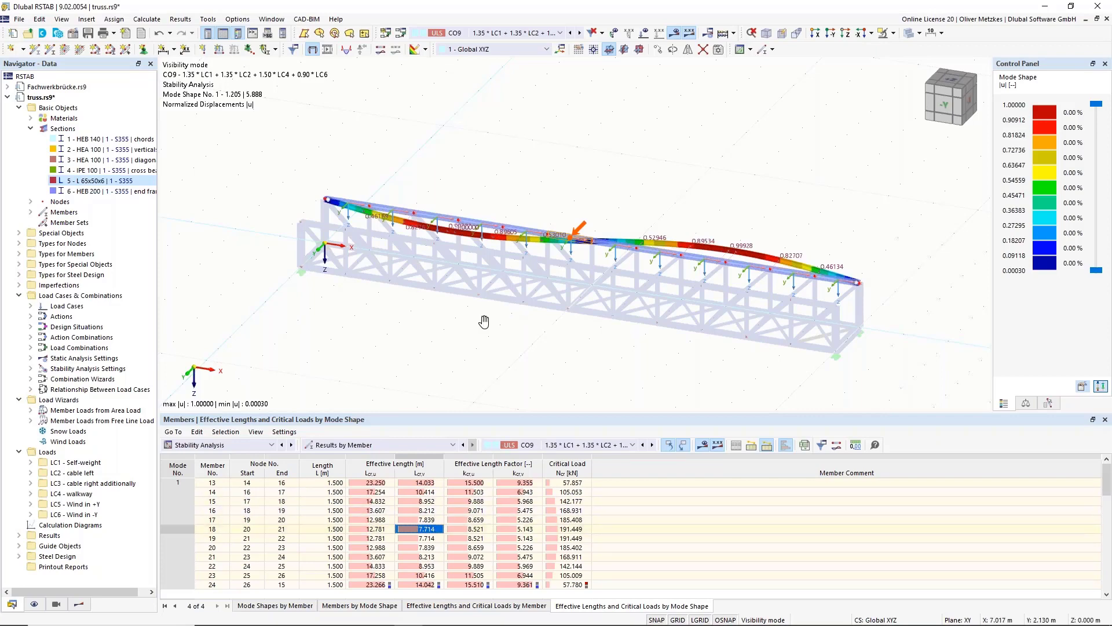
pyautogui.moveTo(484, 322); pyautogui.dragTo(410, 378, button='middle')
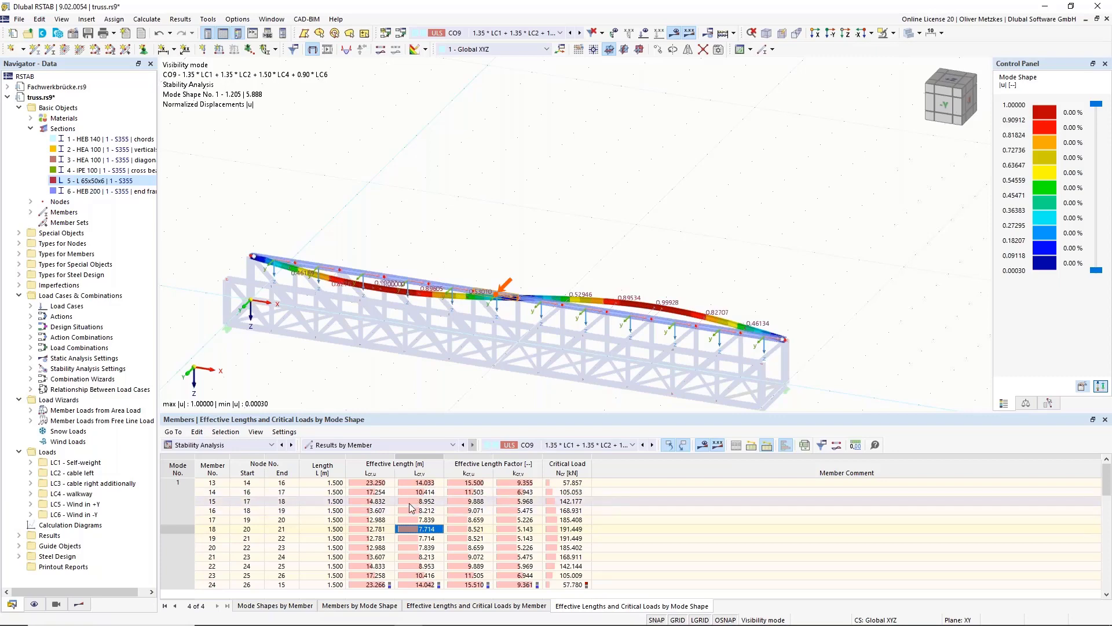
pyautogui.click(421, 484)
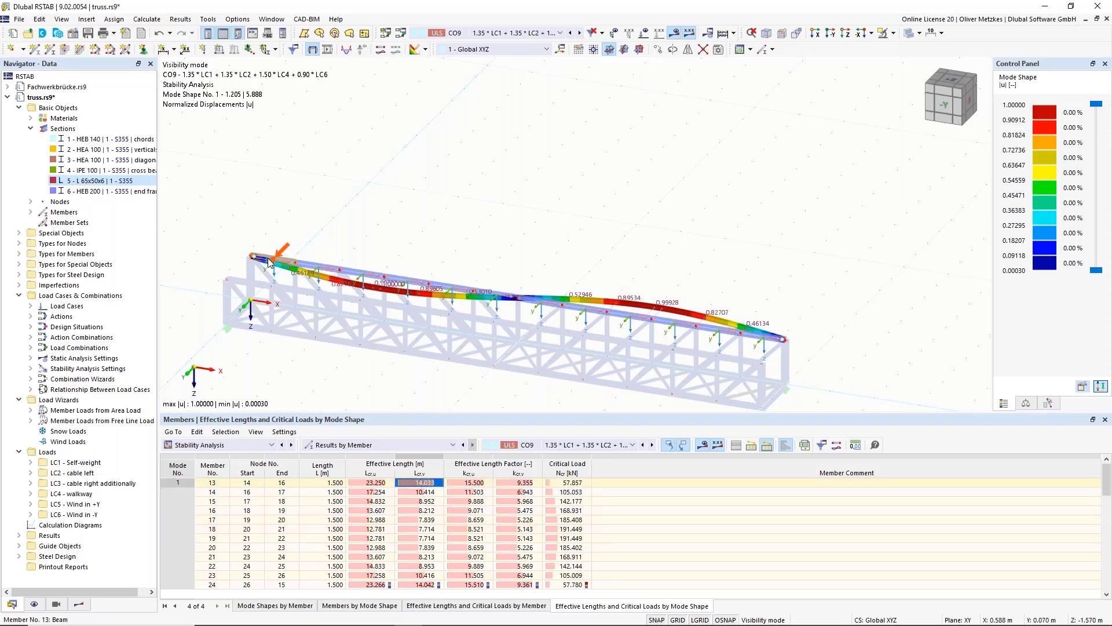
pyautogui.moveTo(280, 261)
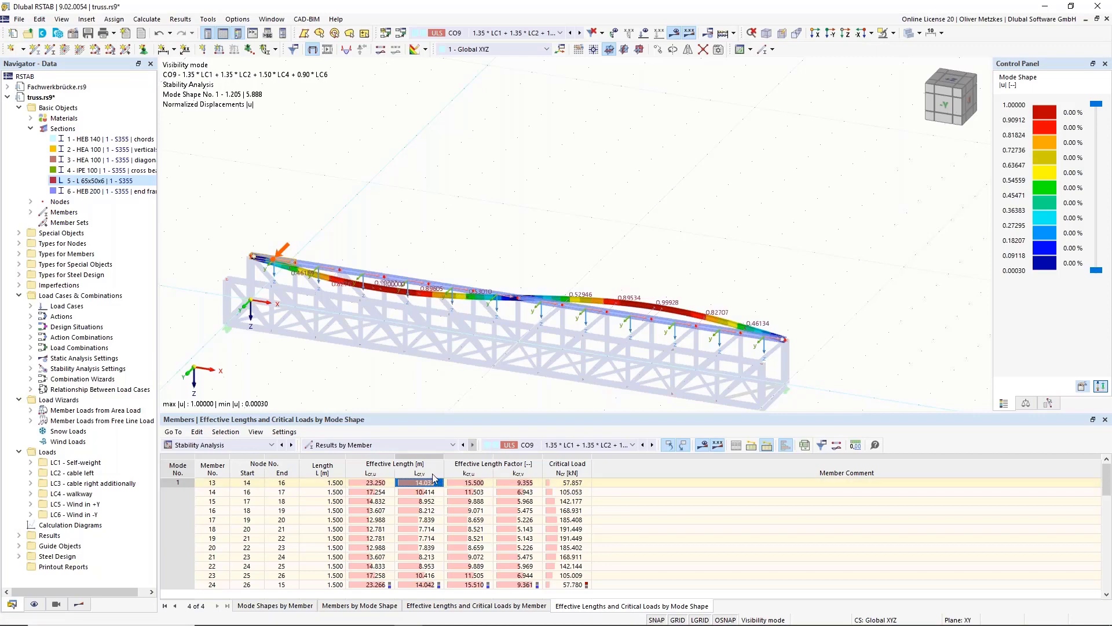
pyautogui.click(421, 529)
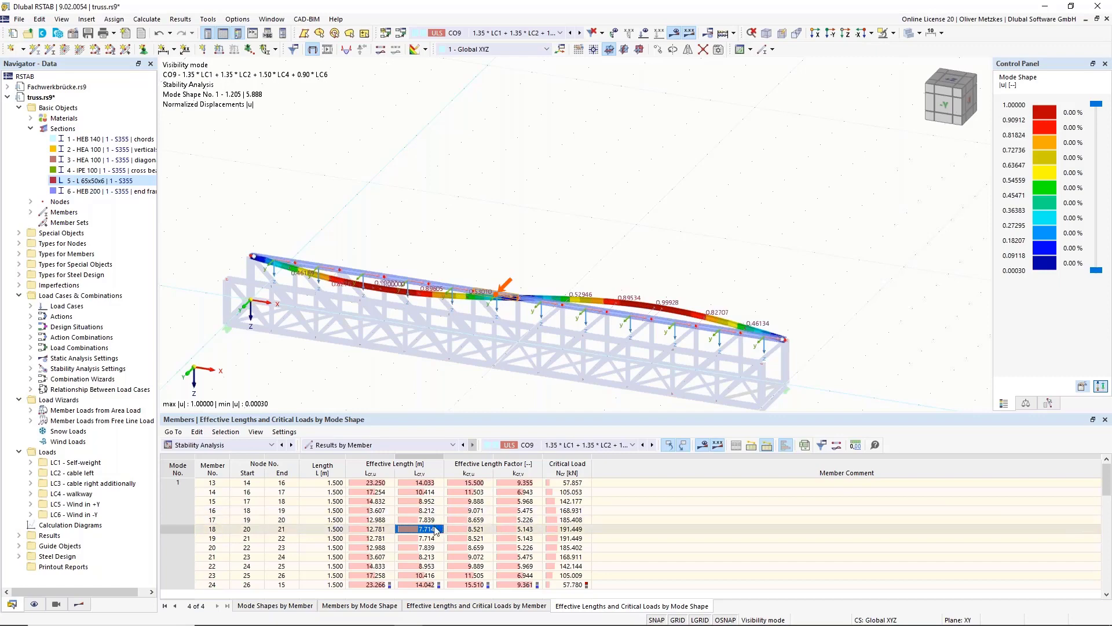
pyautogui.press('Up')
pyautogui.press('Up')
pyautogui.press('Up')
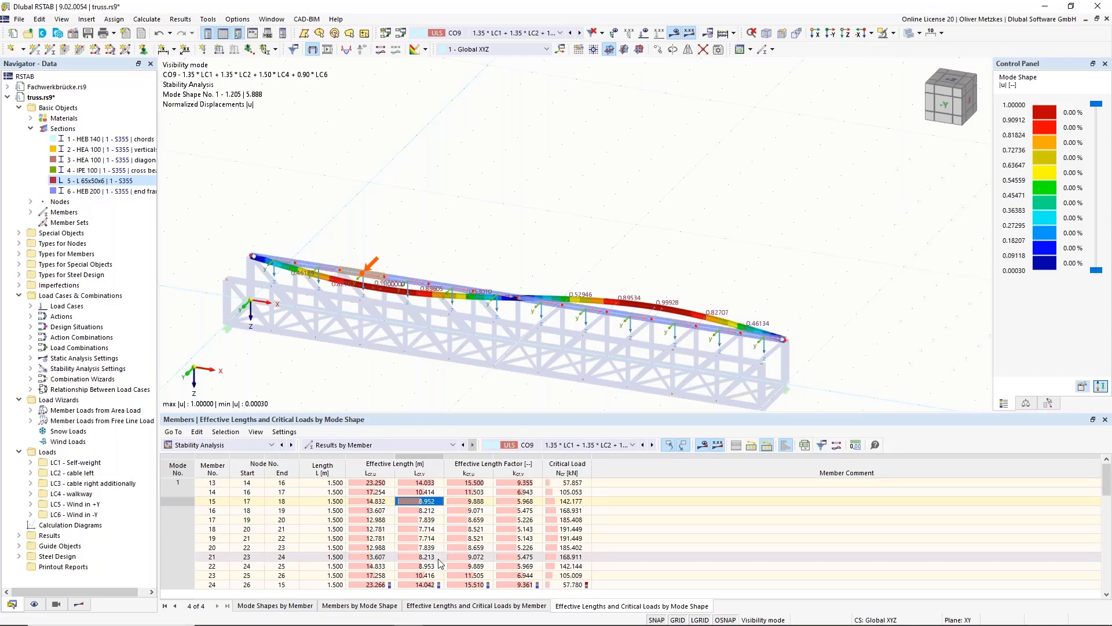
pyautogui.click(428, 529)
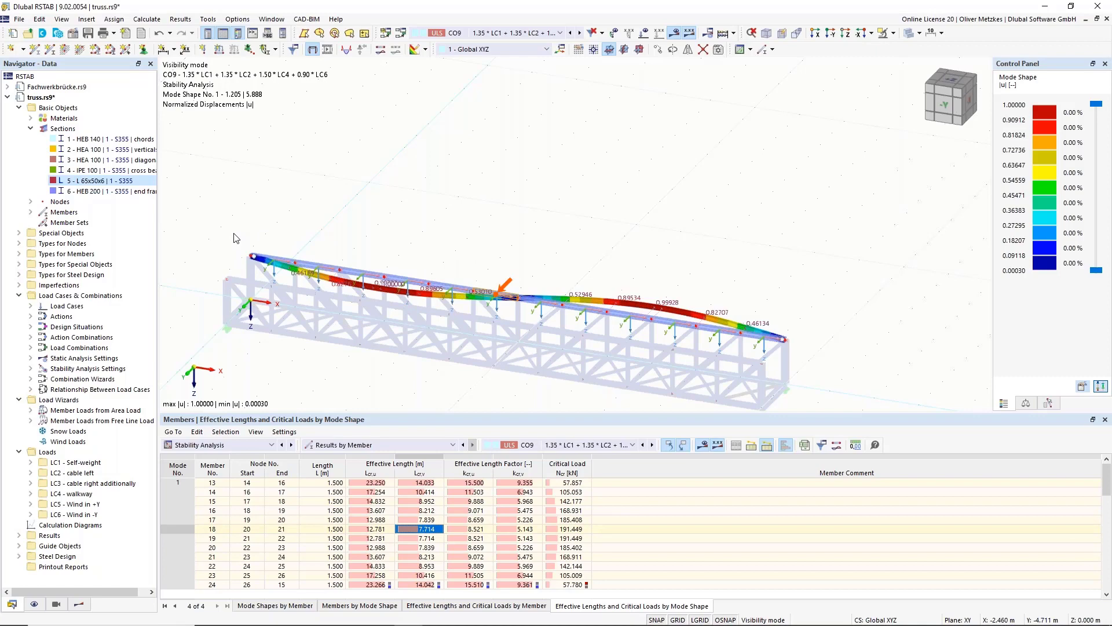
# Step: Switch to the image viewer, compare "ohne Anpassung.jpg" with "mit Anpassung.jpg", and close the images and the file window
pyautogui.moveTo(438, 622)
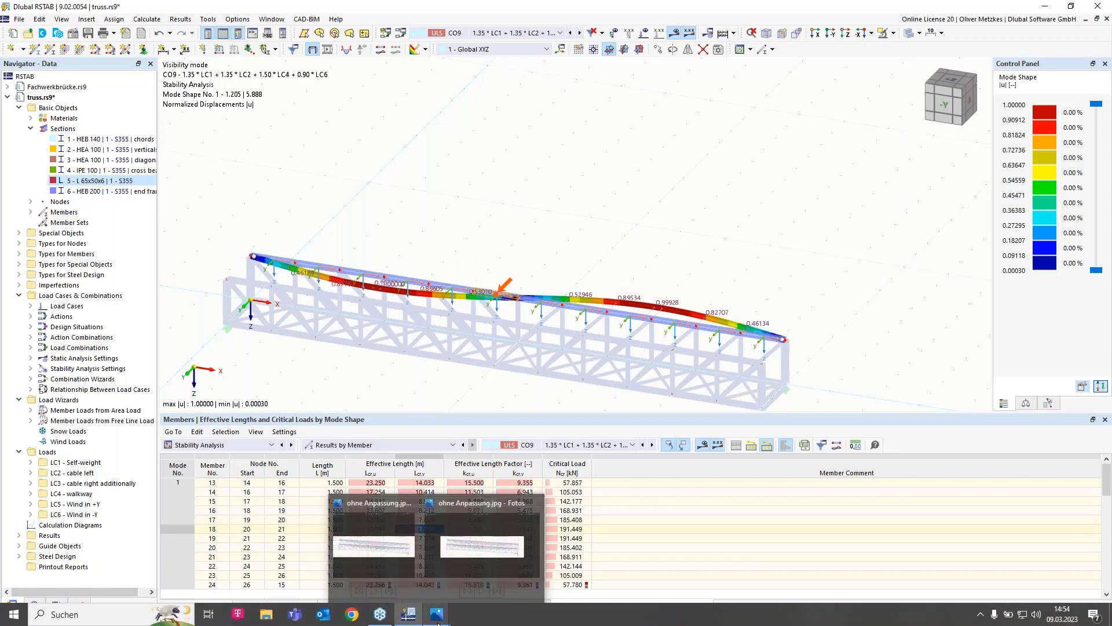
pyautogui.click(405, 561)
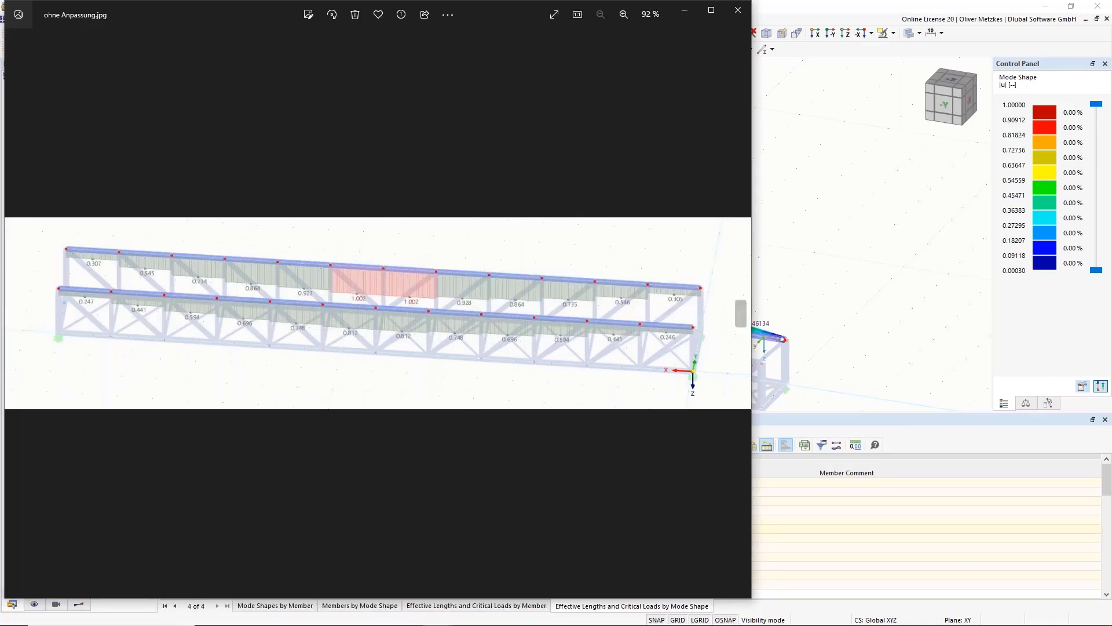
pyautogui.click(712, 10)
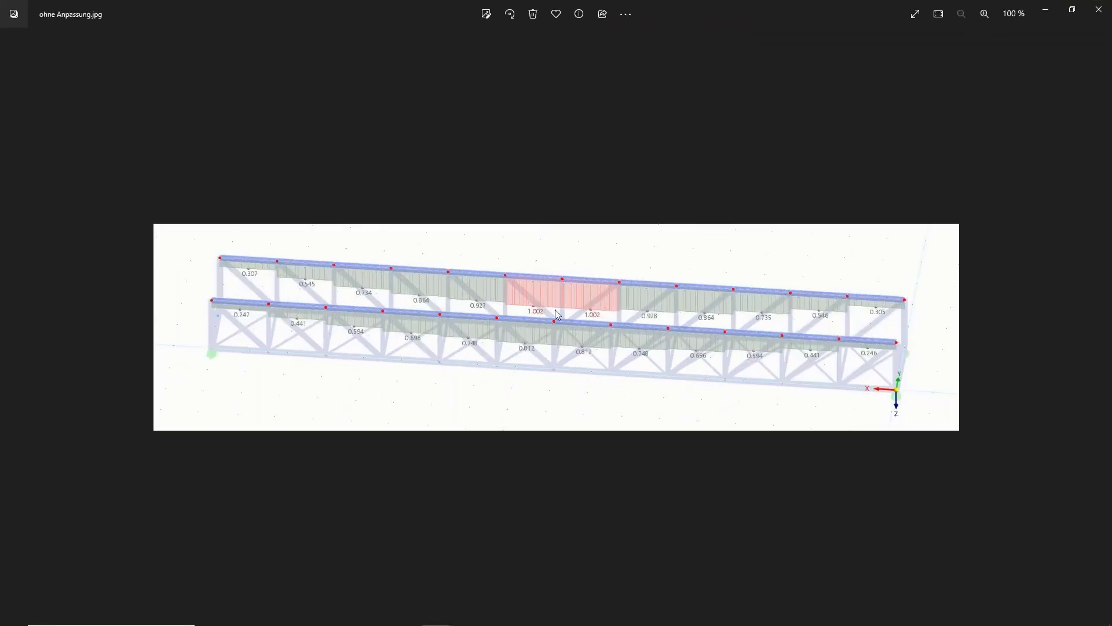
pyautogui.press('Right')
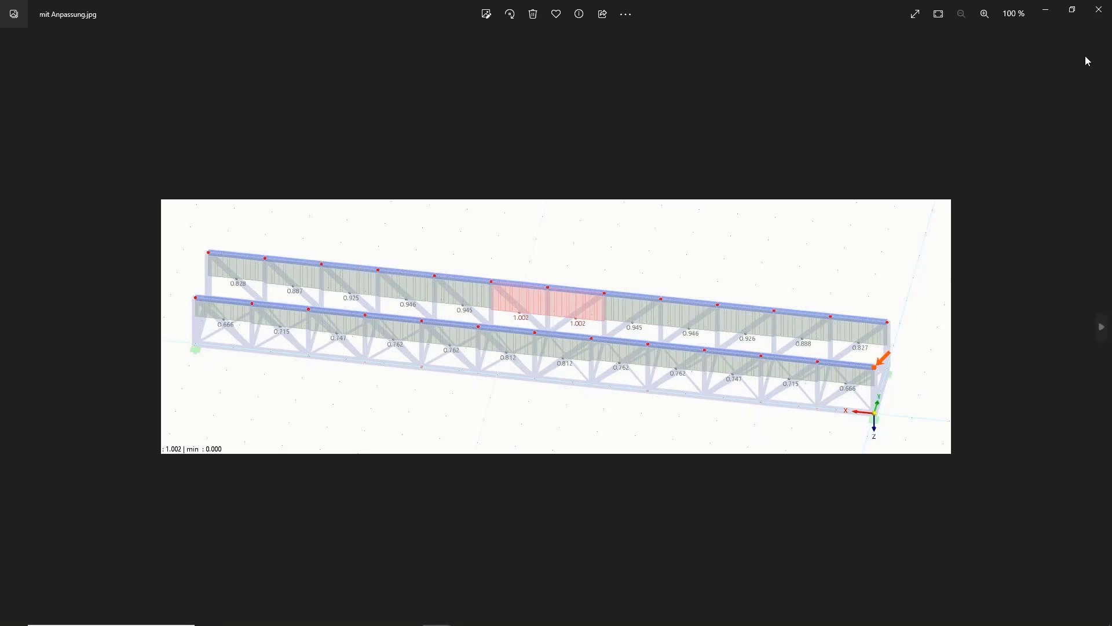
pyautogui.click(1096, 15)
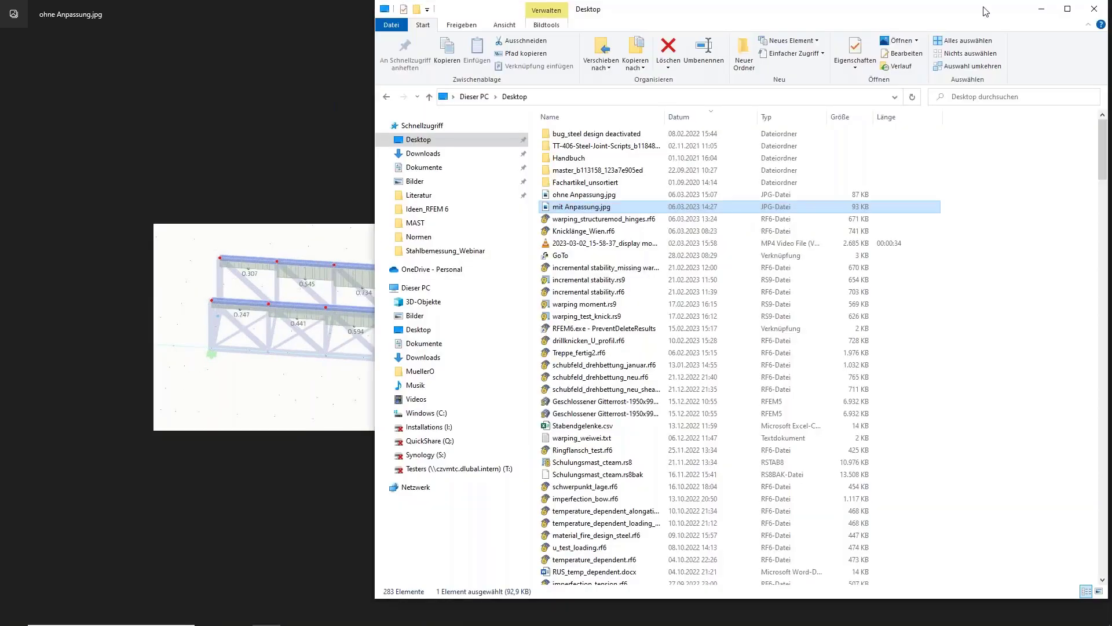
pyautogui.click(1095, 8)
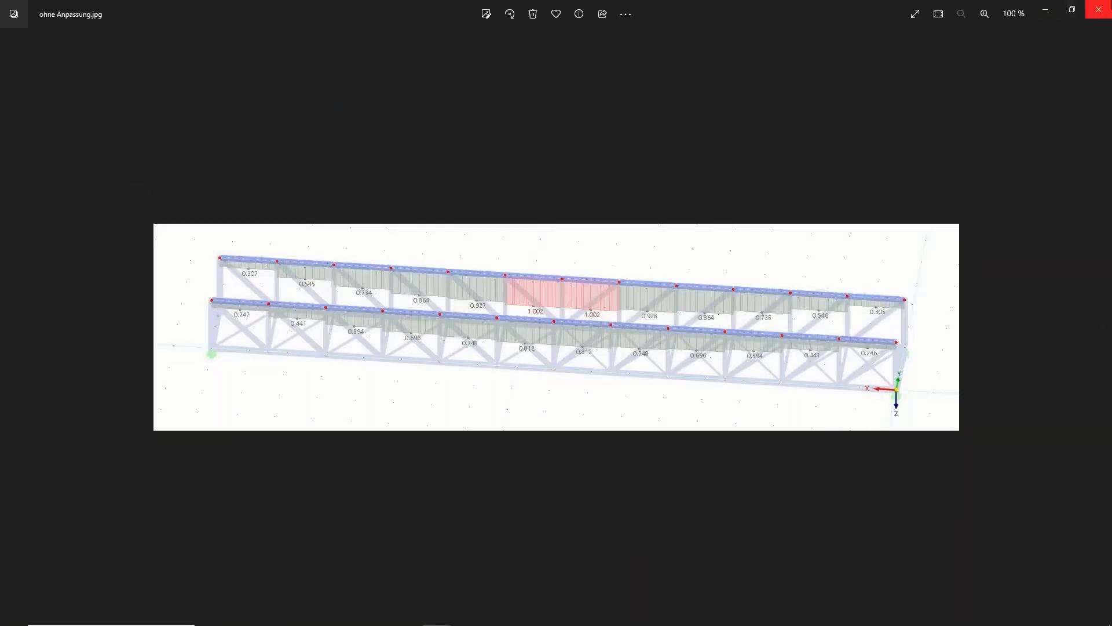
pyautogui.click(1099, 9)
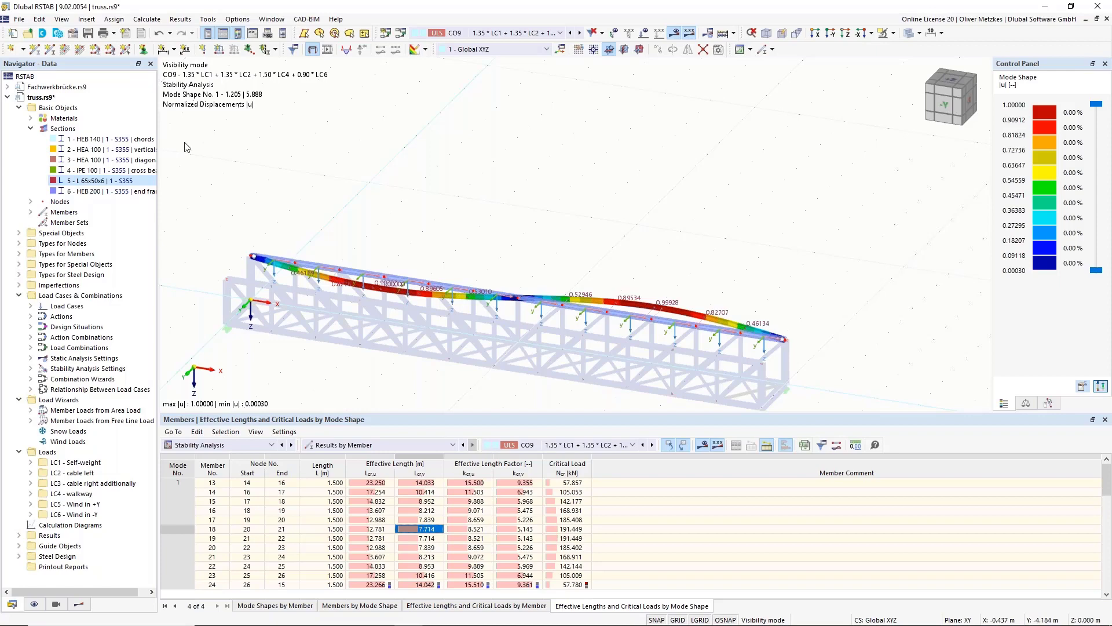
# Step: Create a new effective lengths definition for steel design and enable Import from Stability Analysis
pyautogui.click(20, 274)
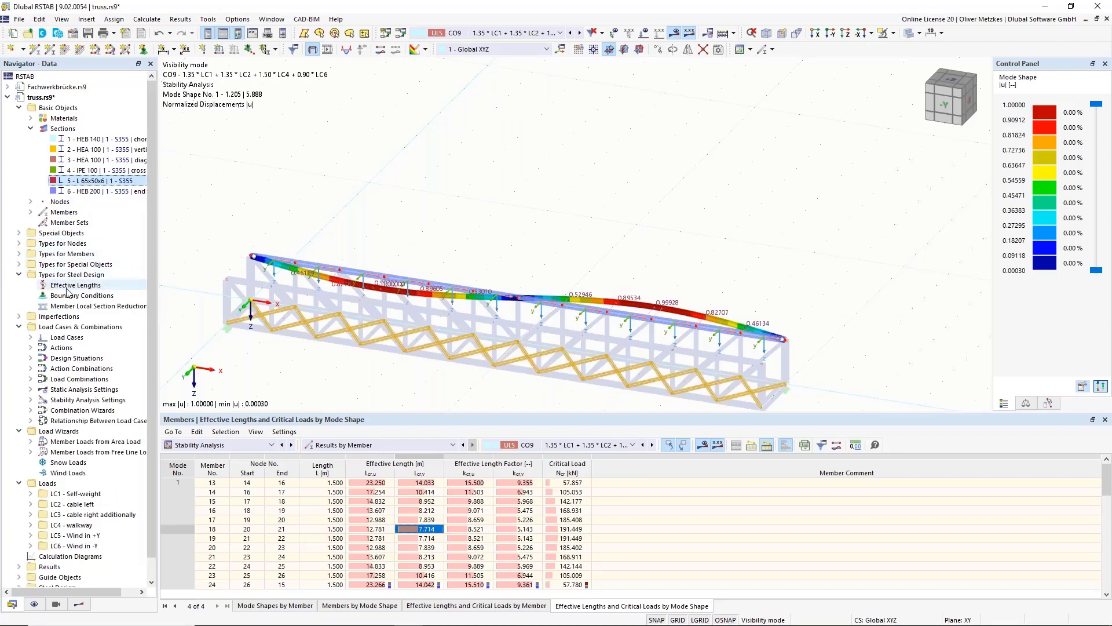
pyautogui.click(68, 288)
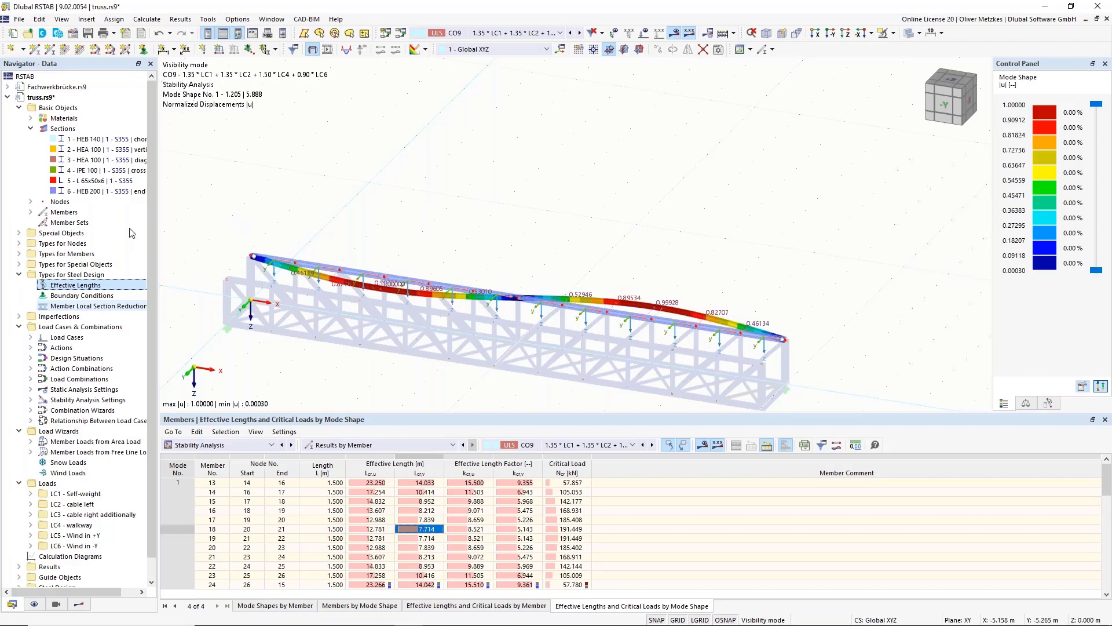
pyautogui.rightClick(76, 283)
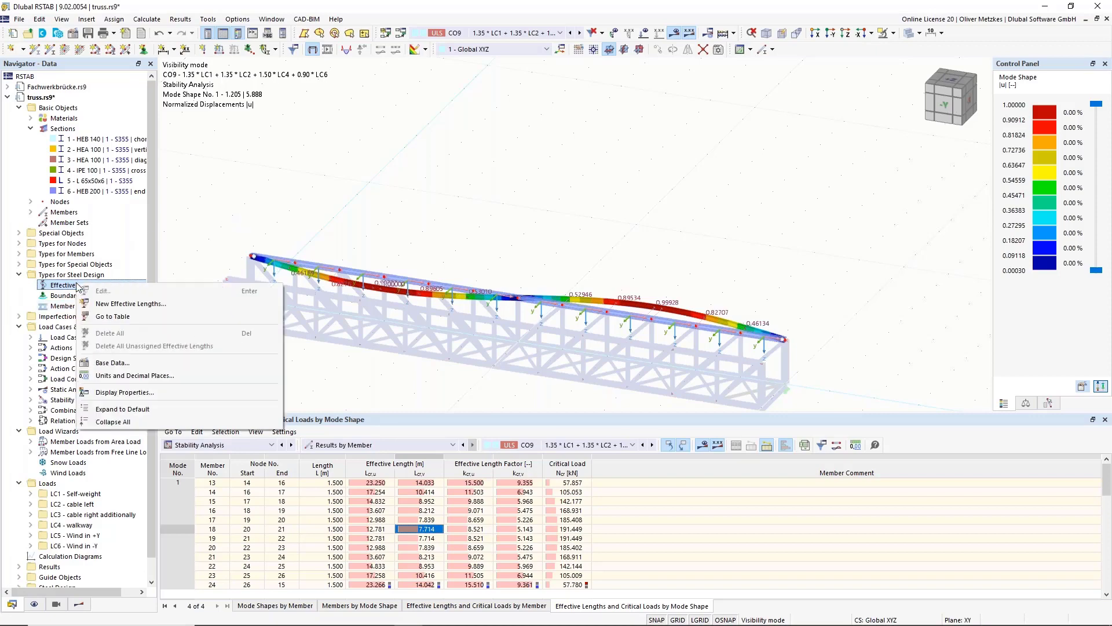
pyautogui.click(123, 306)
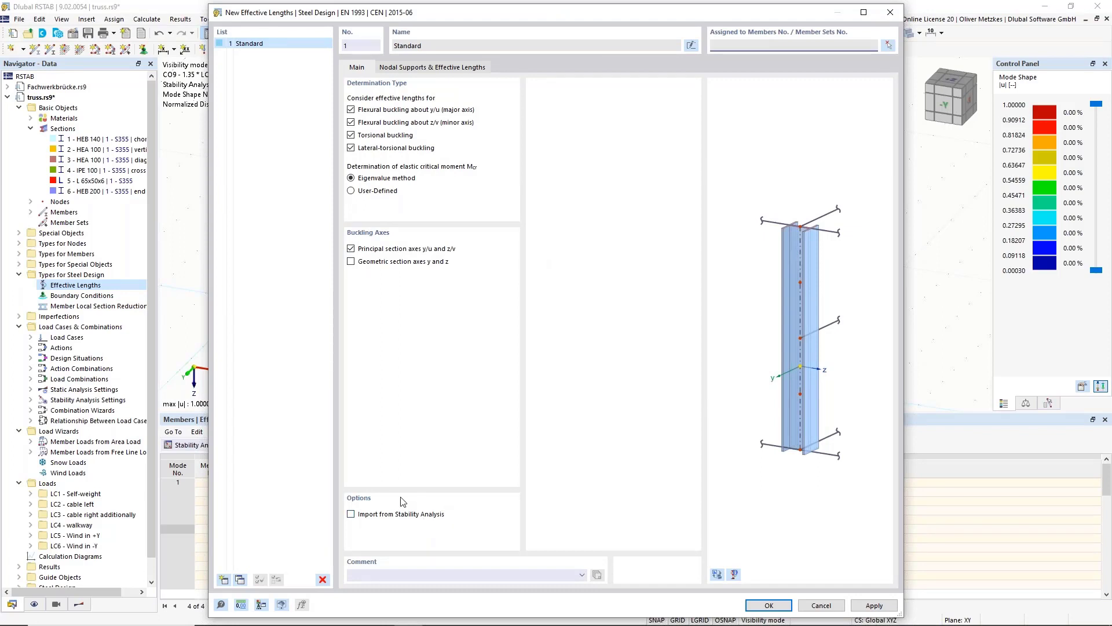
pyautogui.click(360, 518)
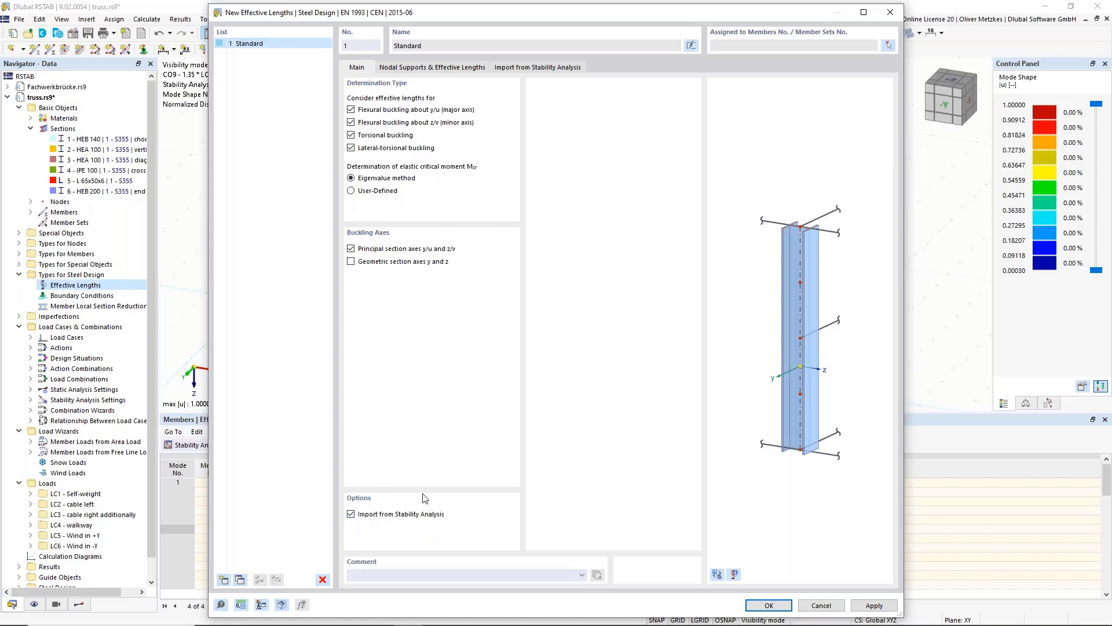
# Step: Import the effective length factor about the z/v axis from load combination CO9, mode 1, using top chord member 19
pyautogui.click(517, 68)
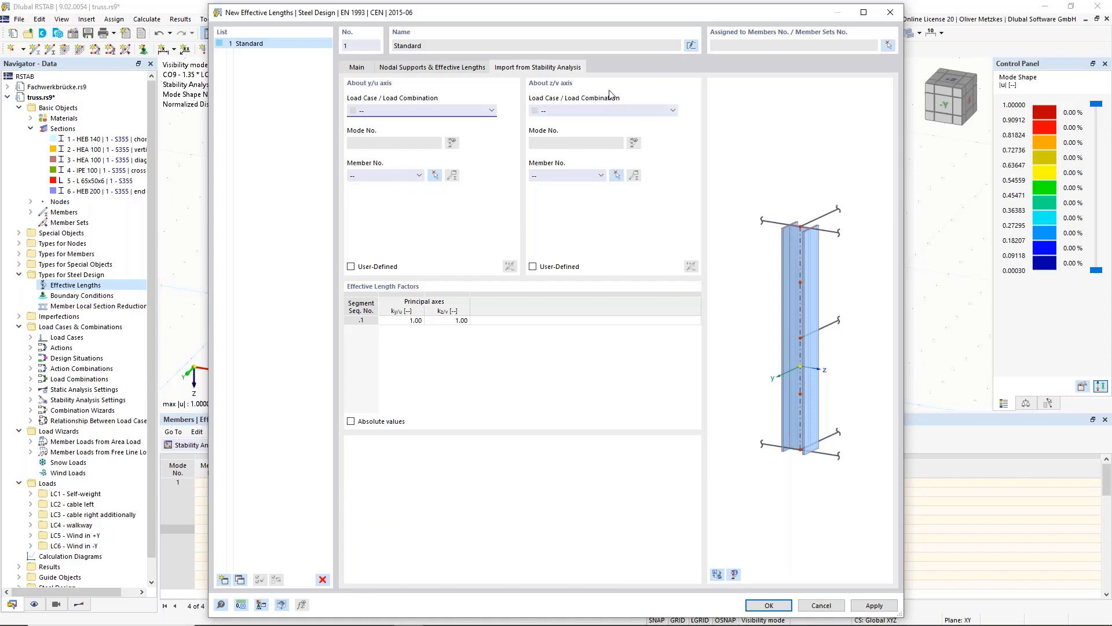
pyautogui.click(603, 110)
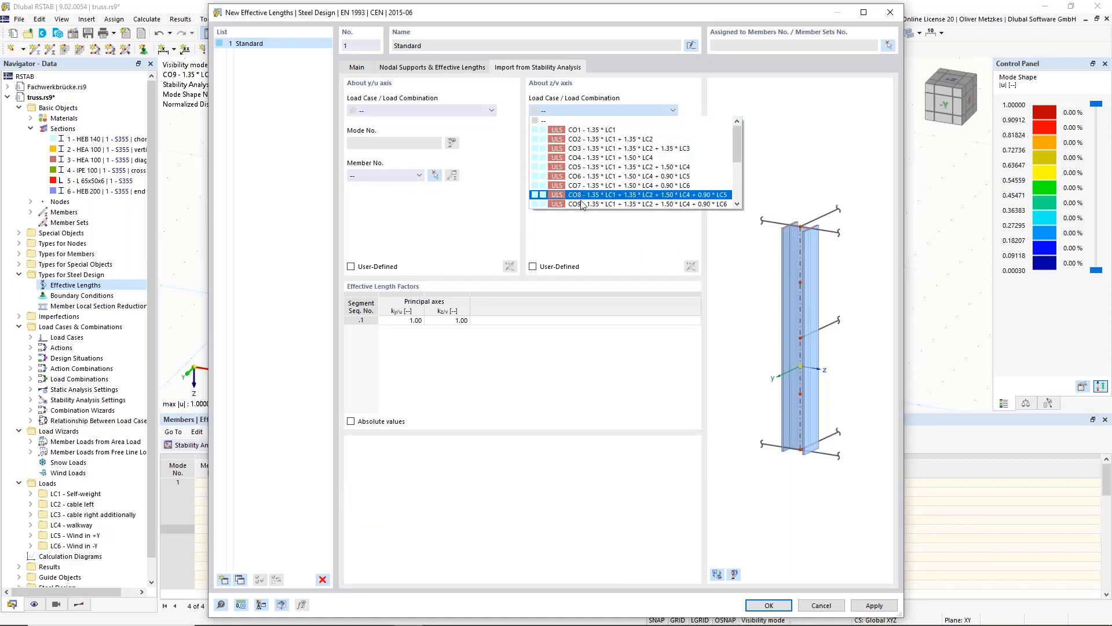
pyautogui.click(631, 203)
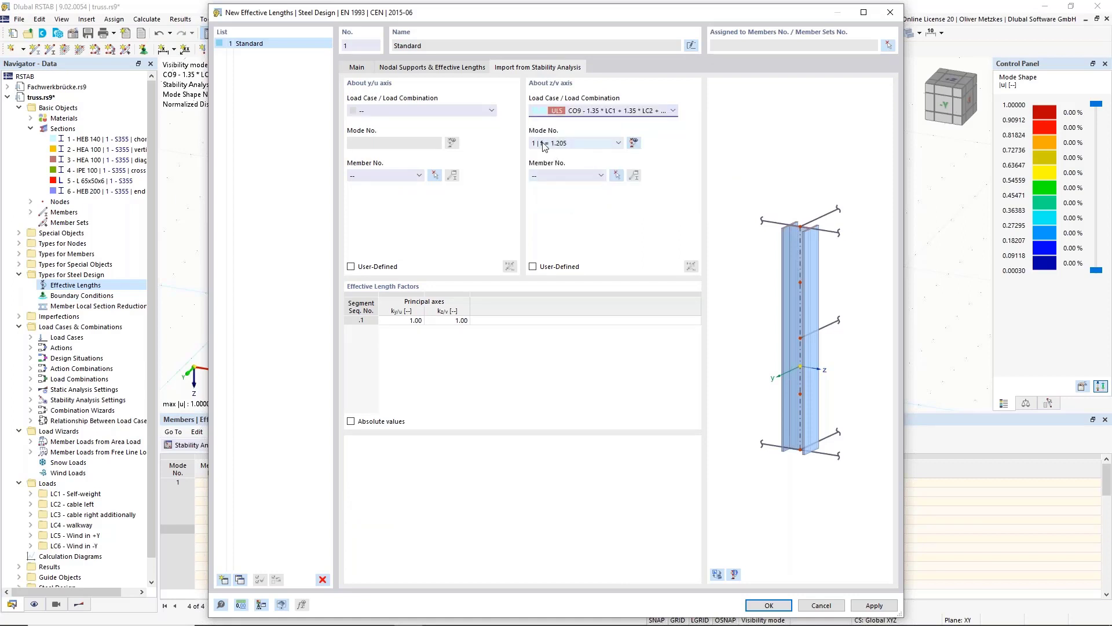
pyautogui.moveTo(466, 12); pyautogui.dragTo(572, 366)
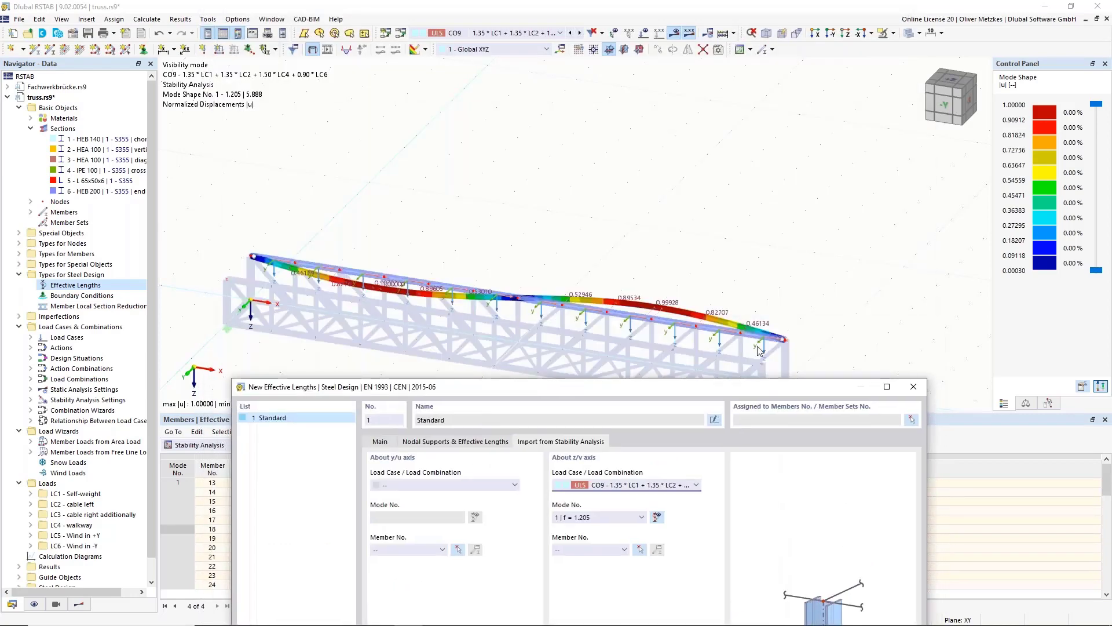
pyautogui.click(640, 551)
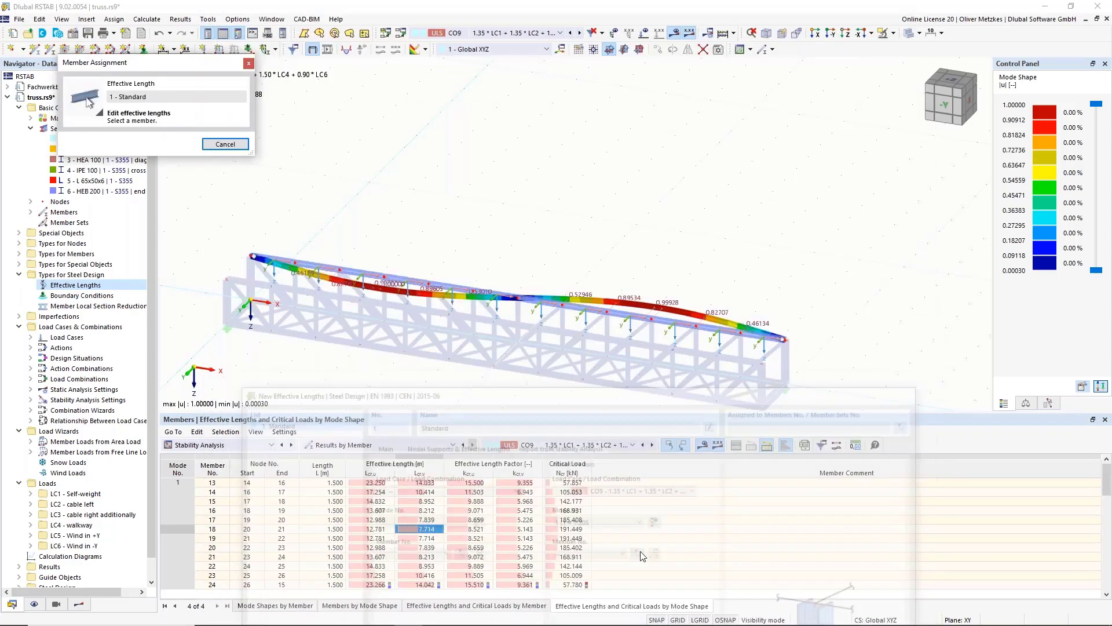
pyautogui.click(515, 297)
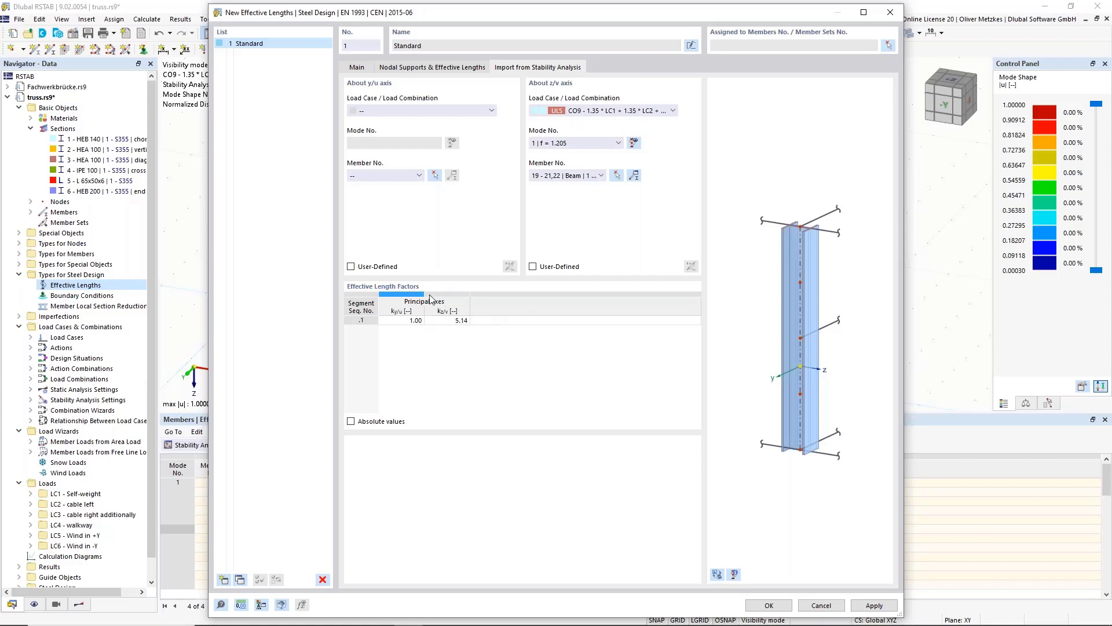
# Step: Display the whole model instead of only the isolated top chord during member assignment, and cancel that assignment
pyautogui.moveTo(508, 24); pyautogui.dragTo(719, 27)
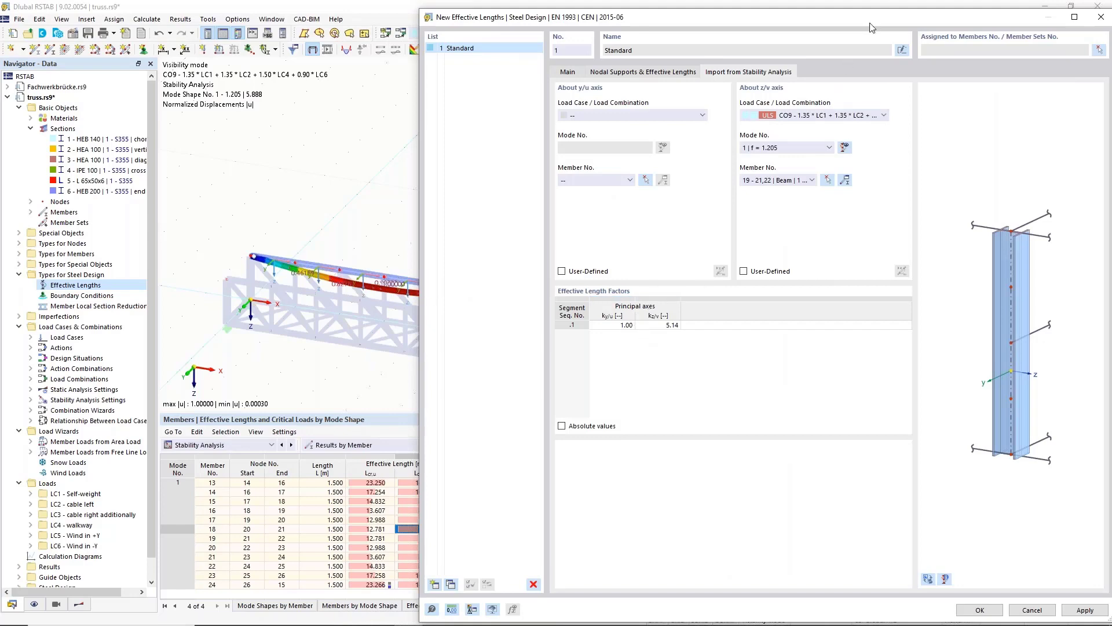
pyautogui.moveTo(876, 16); pyautogui.dragTo(644, 35)
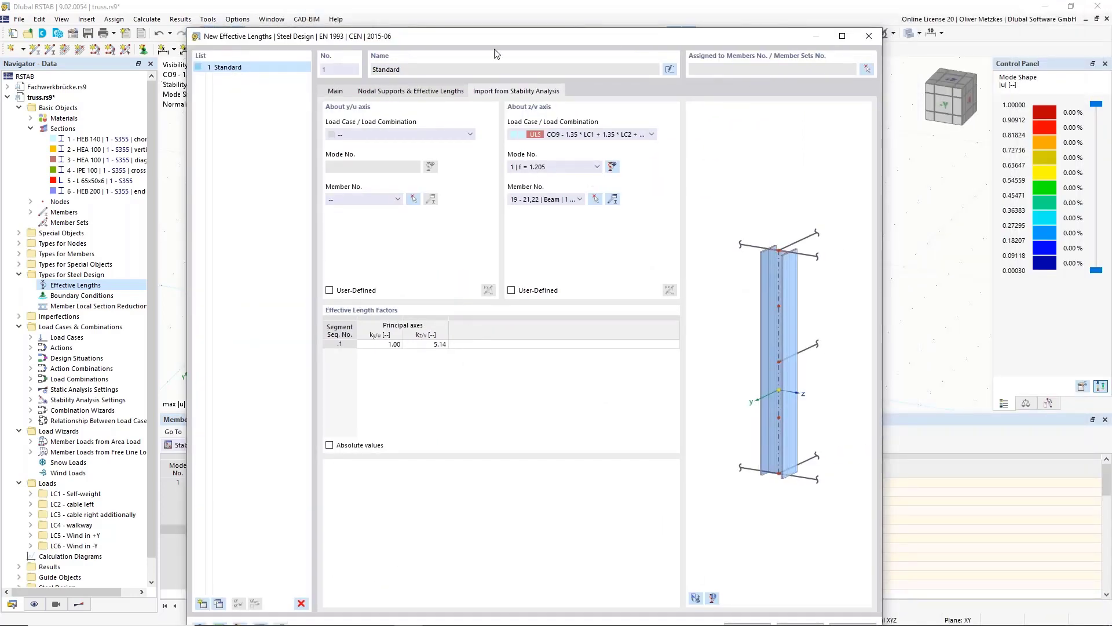
pyautogui.click(867, 70)
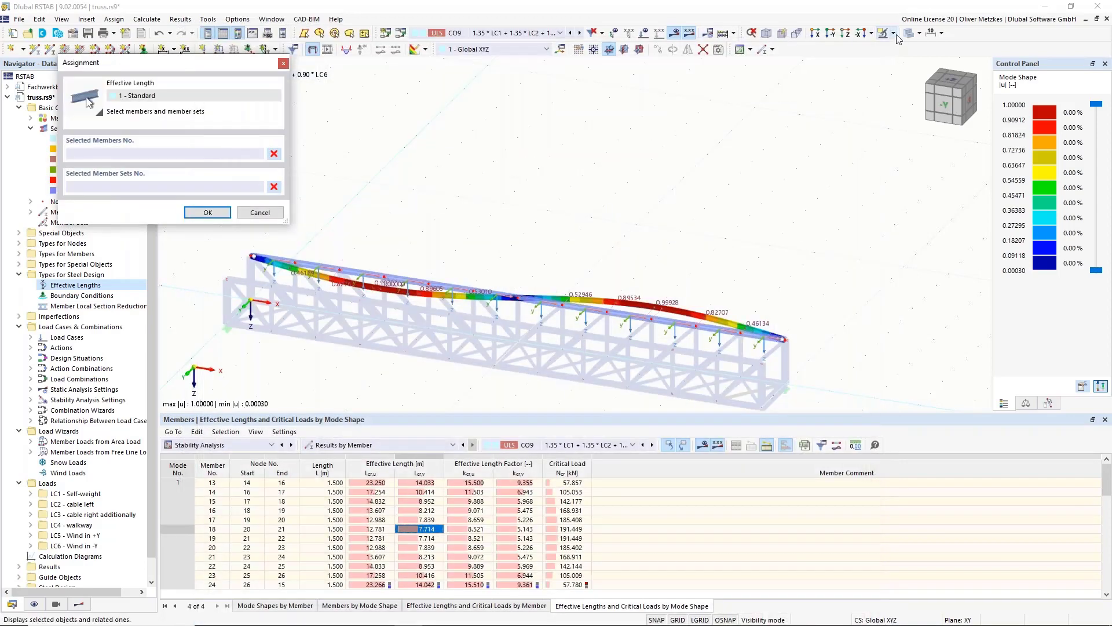
pyautogui.click(894, 33)
pyautogui.click(918, 110)
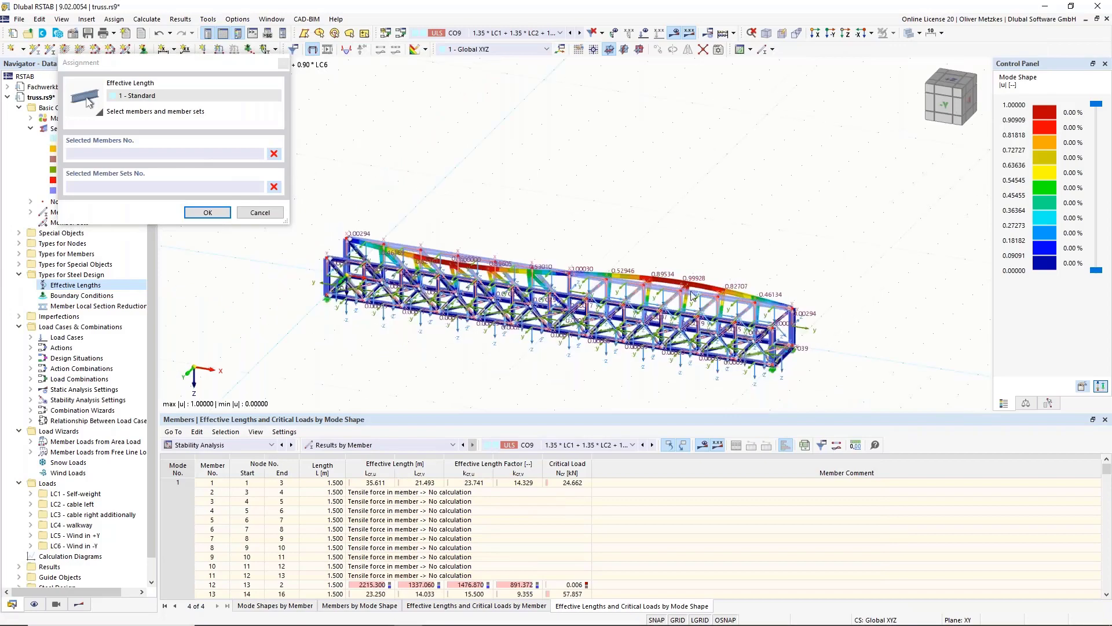
pyautogui.scroll(5, 666, 282)
pyautogui.press('Escape')
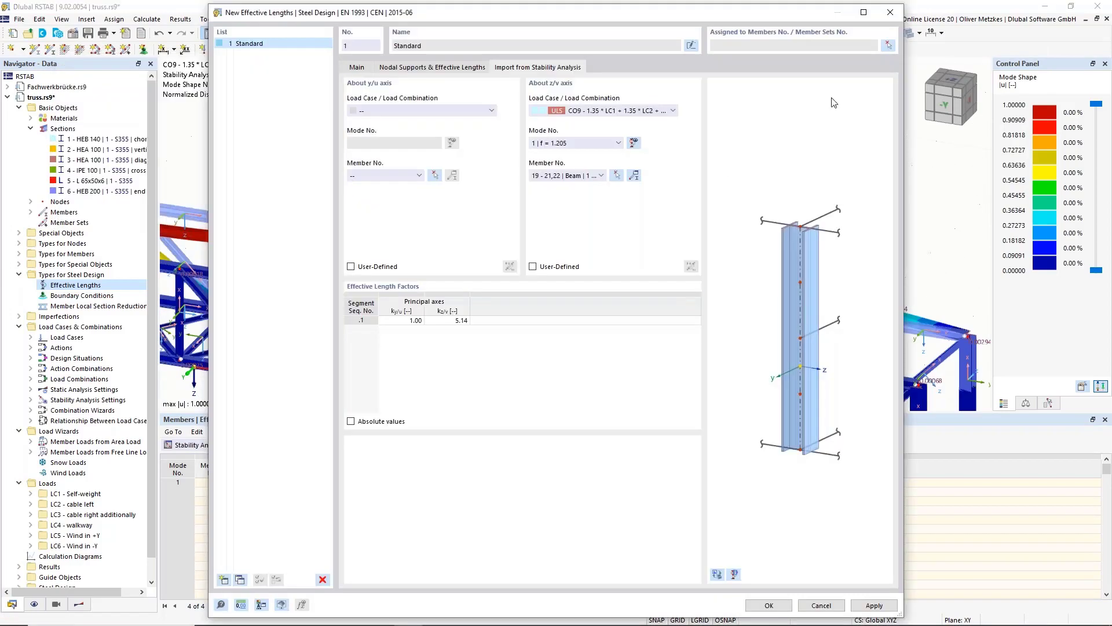
# Step: Assign the first effective lengths definition to top chord members 13-24 and 62-73, and save the definition
pyautogui.click(888, 45)
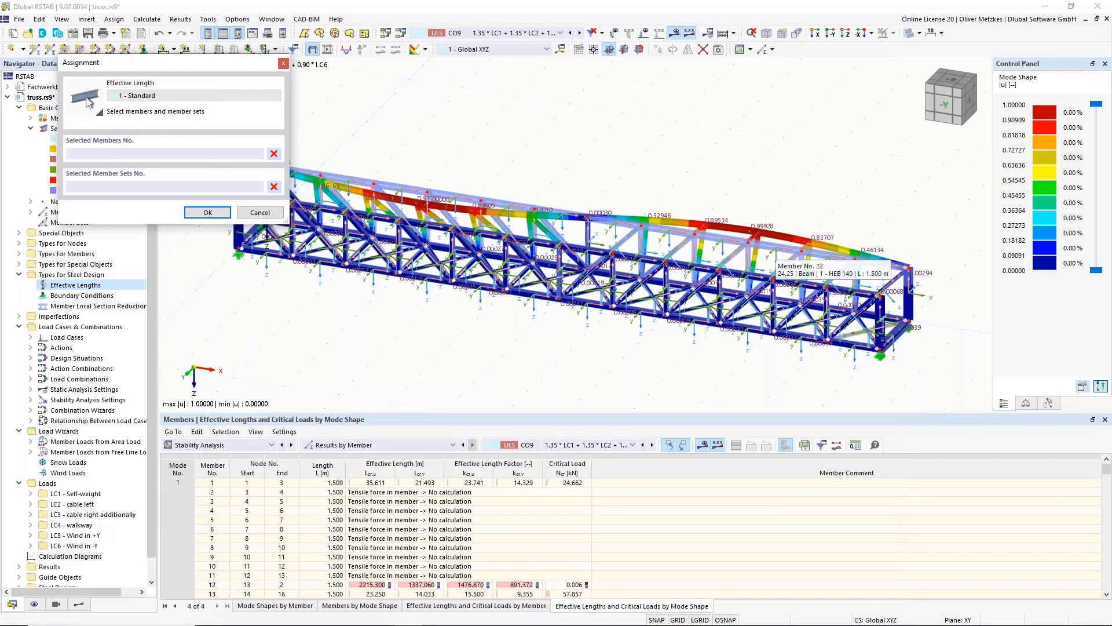
pyautogui.scroll(-3, 773, 274)
pyautogui.click(830, 33)
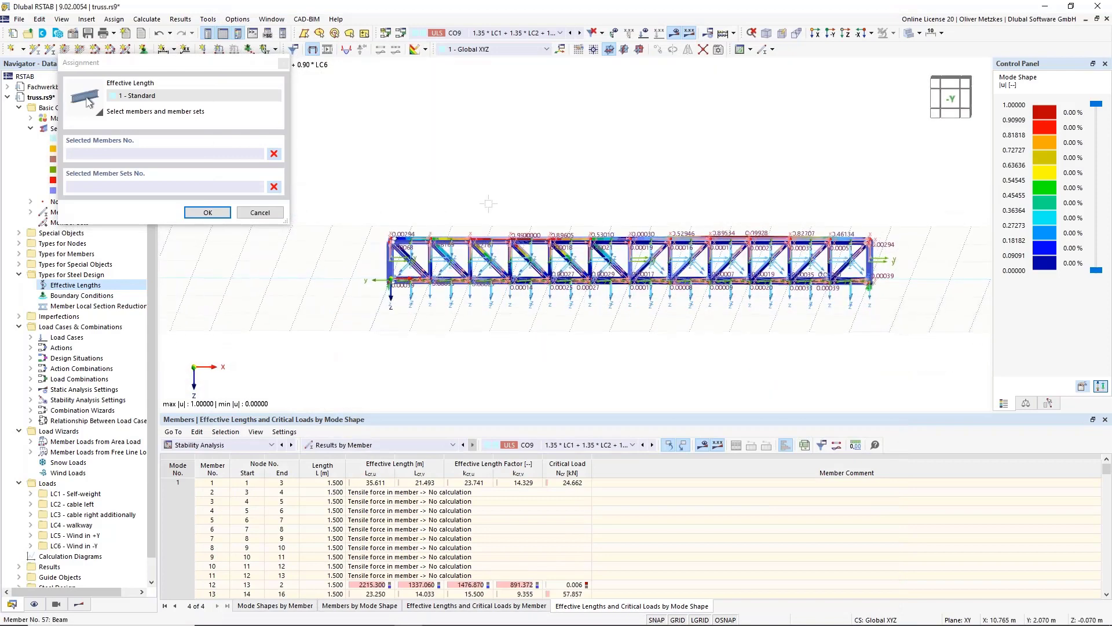
pyautogui.moveTo(359, 194); pyautogui.dragTo(953, 264)
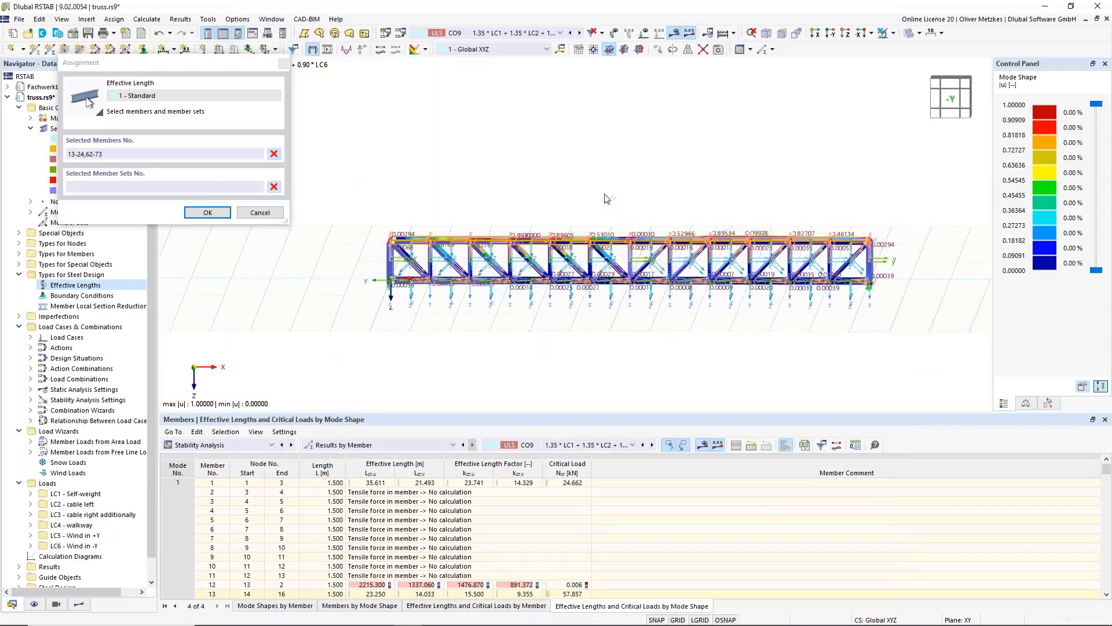
pyautogui.click(190, 215)
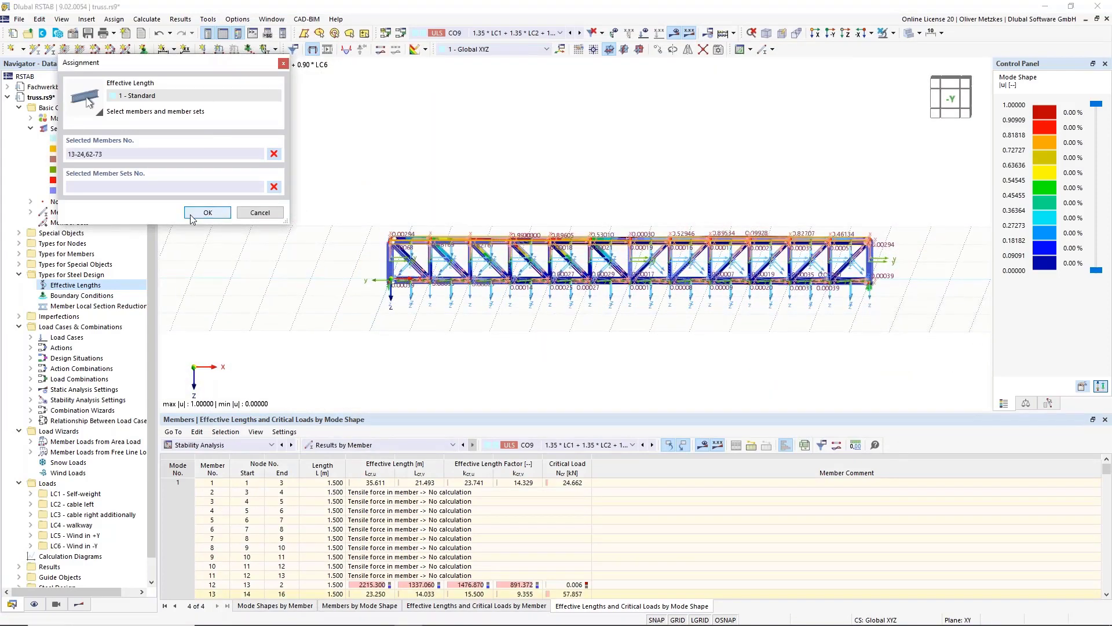
pyautogui.click(191, 214)
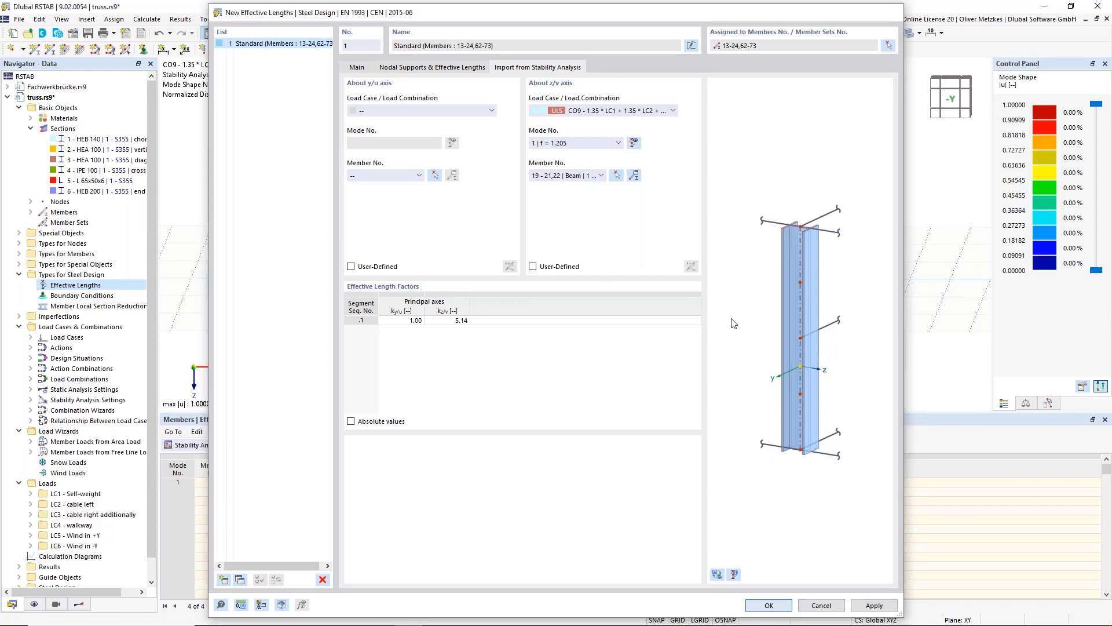
pyautogui.press('Return')
# Step: Turn off the members' local axis systems and hide the stability results to show the plain truss model
pyautogui.rightClick(658, 244)
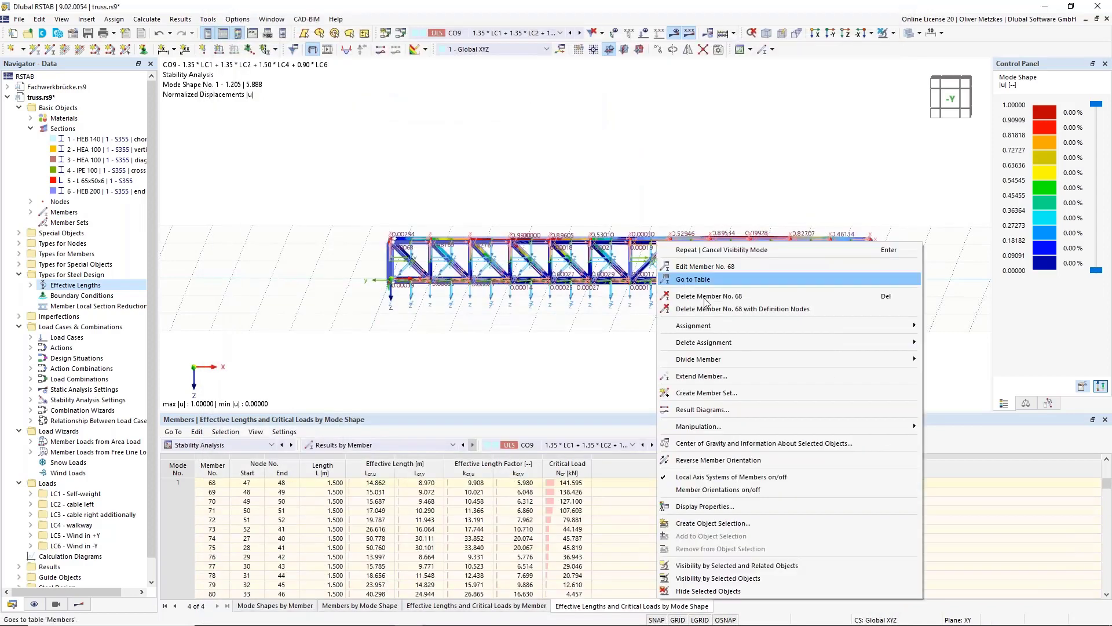
pyautogui.click(691, 481)
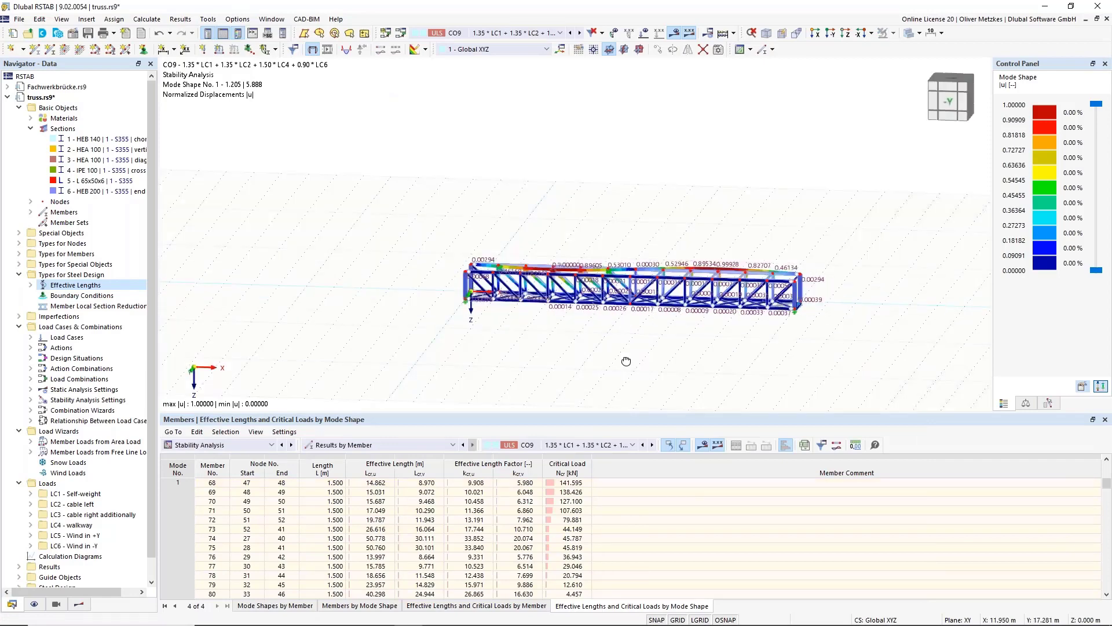
pyautogui.click(675, 35)
pyautogui.scroll(5, 667, 223)
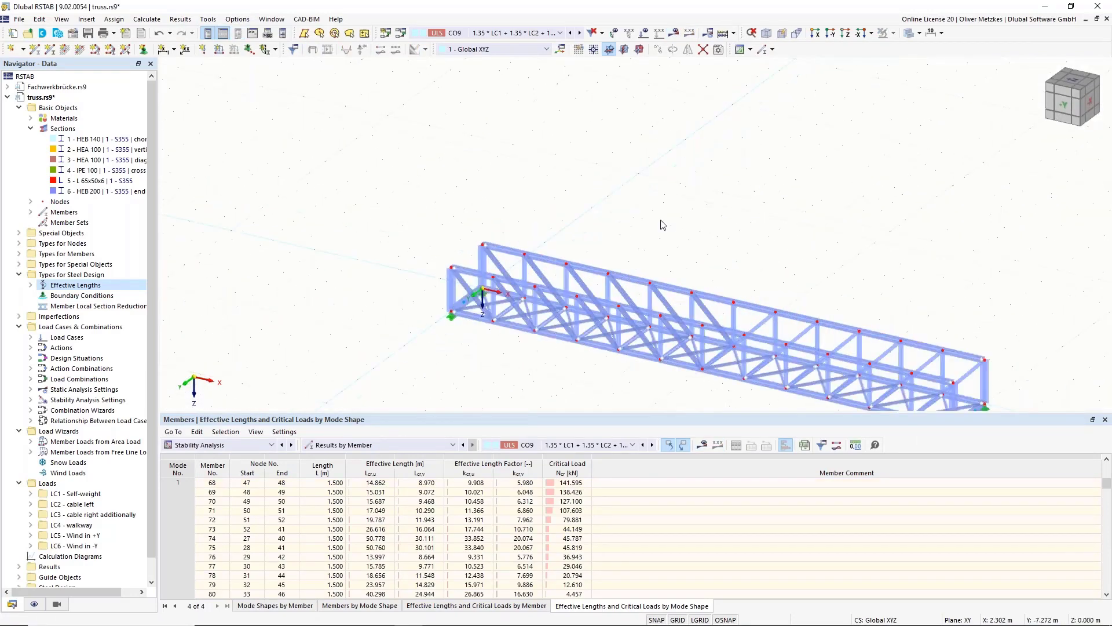
pyautogui.moveTo(525, 280); pyautogui.dragTo(397, 213, button='middle')
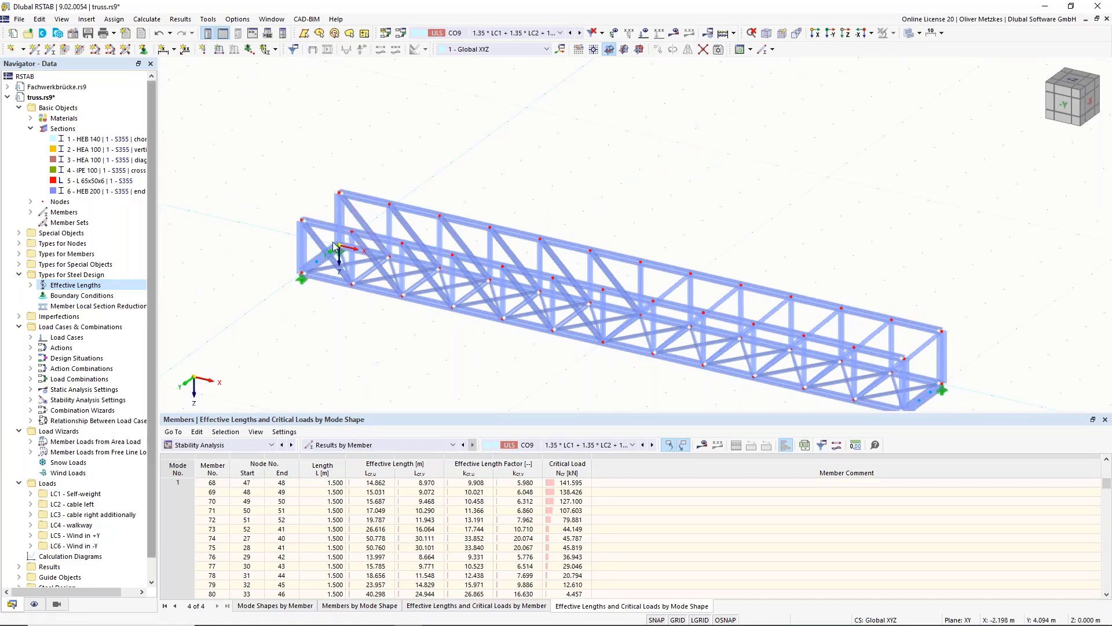
# Step: Create a second steel design effective lengths definition with the custom name "Diagonals and verticals"
pyautogui.rightClick(92, 288)
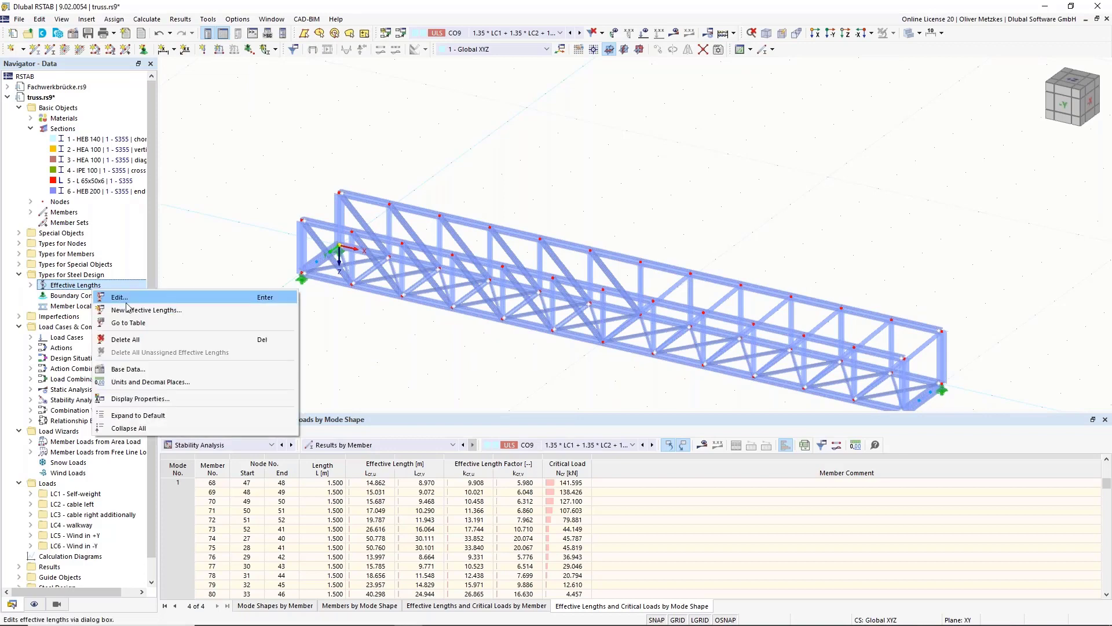
pyautogui.click(130, 308)
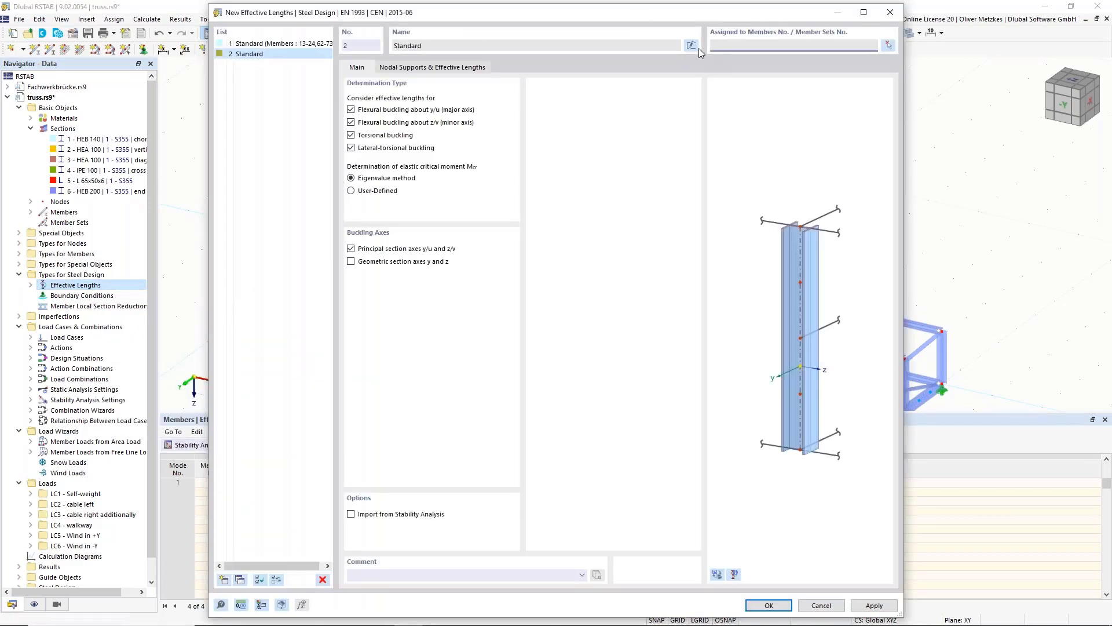
pyautogui.click(693, 46)
pyautogui.write('Diagonals')
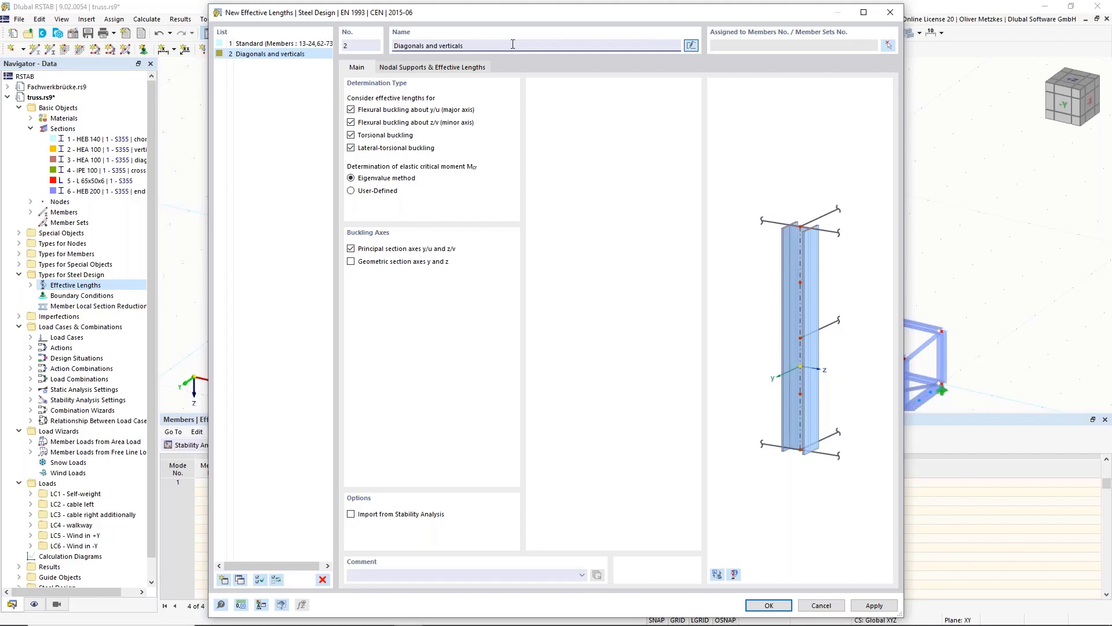
# Step: Set the effective length factor about the y/u axis to 0.9 for the diagonals and verticals
pyautogui.click(452, 69)
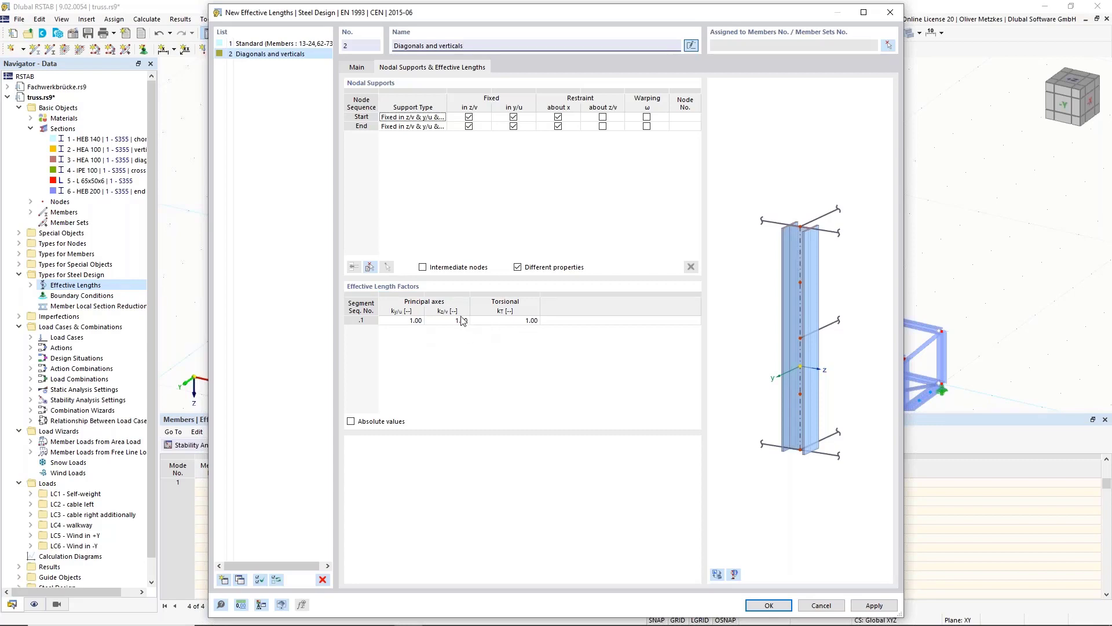
pyautogui.moveTo(474, 22); pyautogui.dragTo(796, 120)
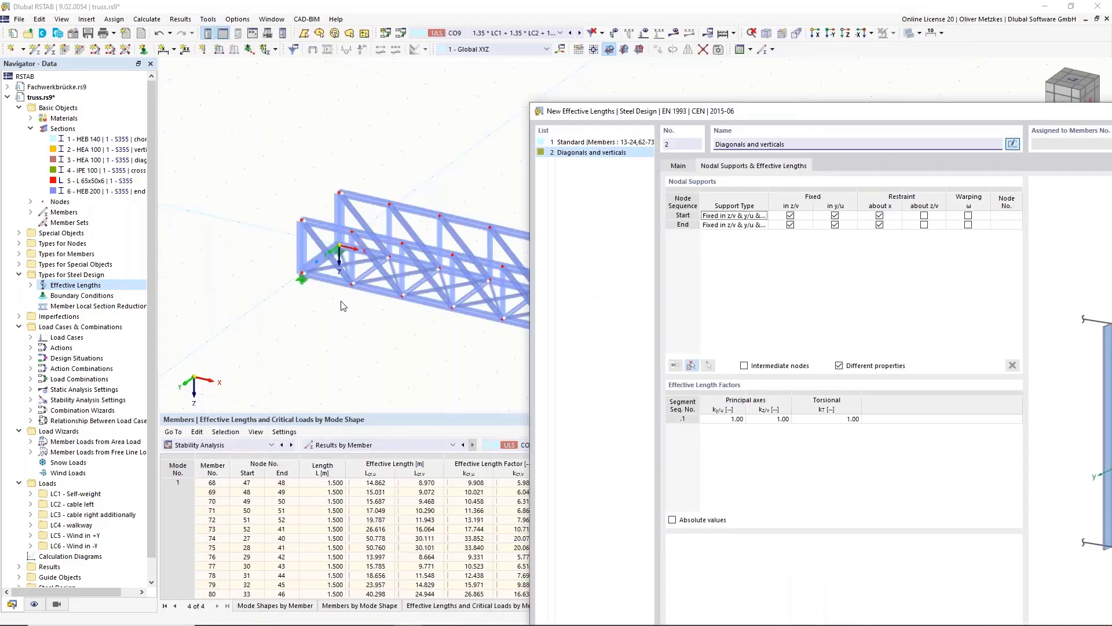
pyautogui.click(726, 419)
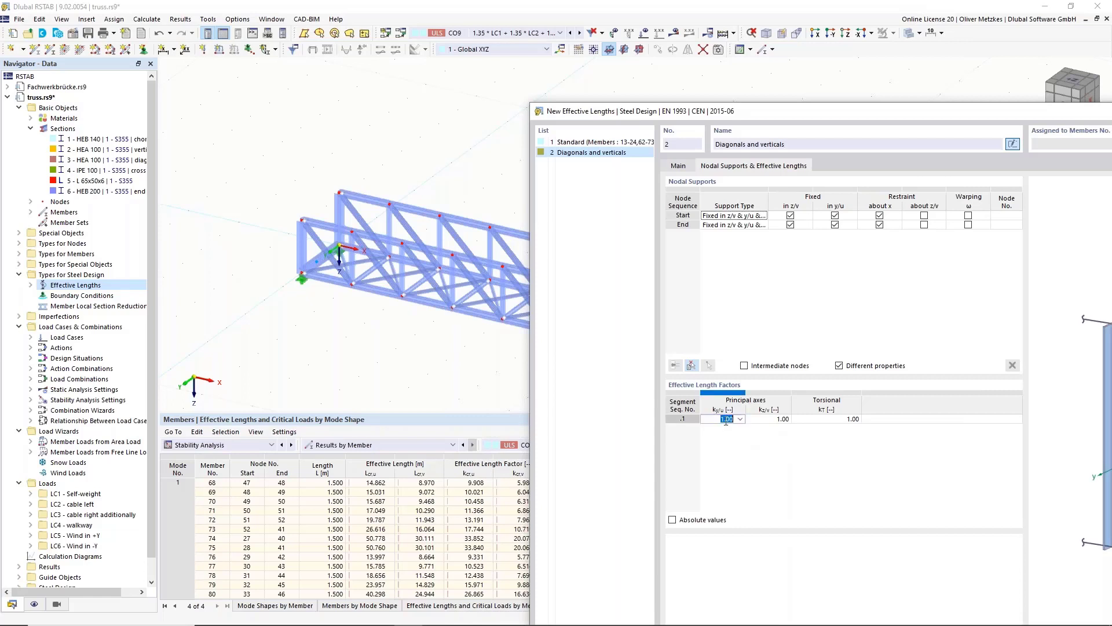
pyautogui.write('0.9')
pyautogui.click(766, 419)
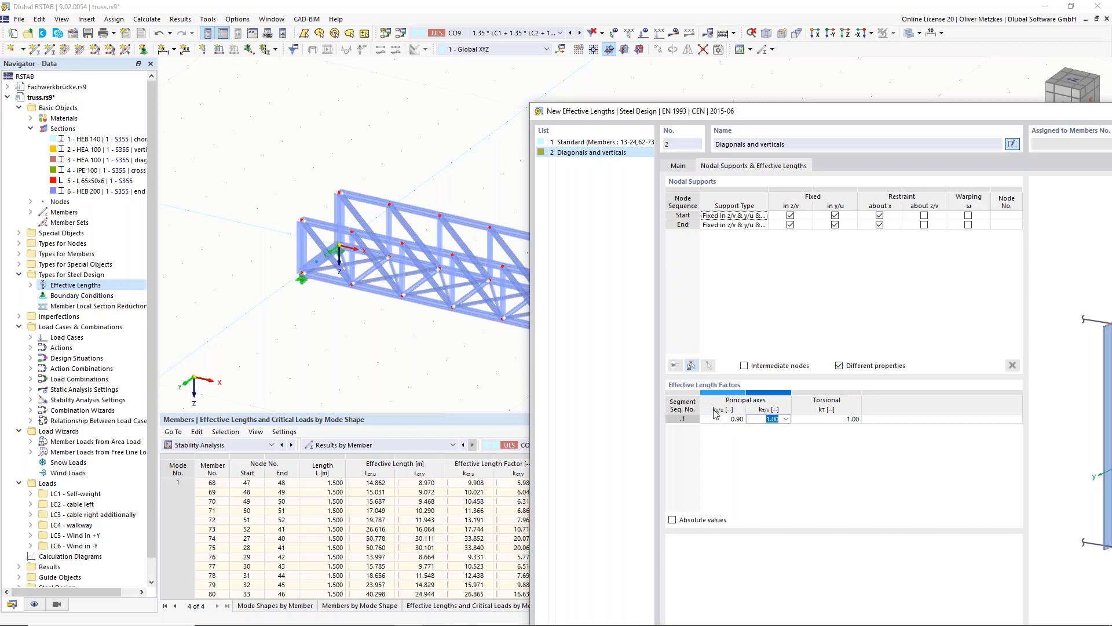
pyautogui.moveTo(850, 113); pyautogui.dragTo(732, 56)
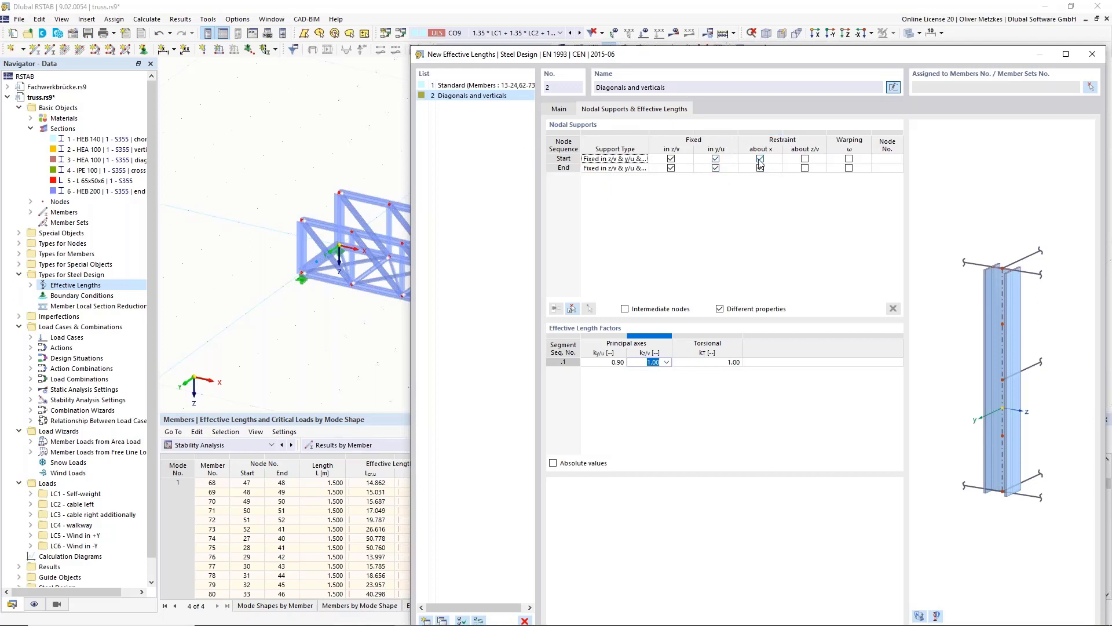
pyautogui.moveTo(778, 64); pyautogui.dragTo(575, 62)
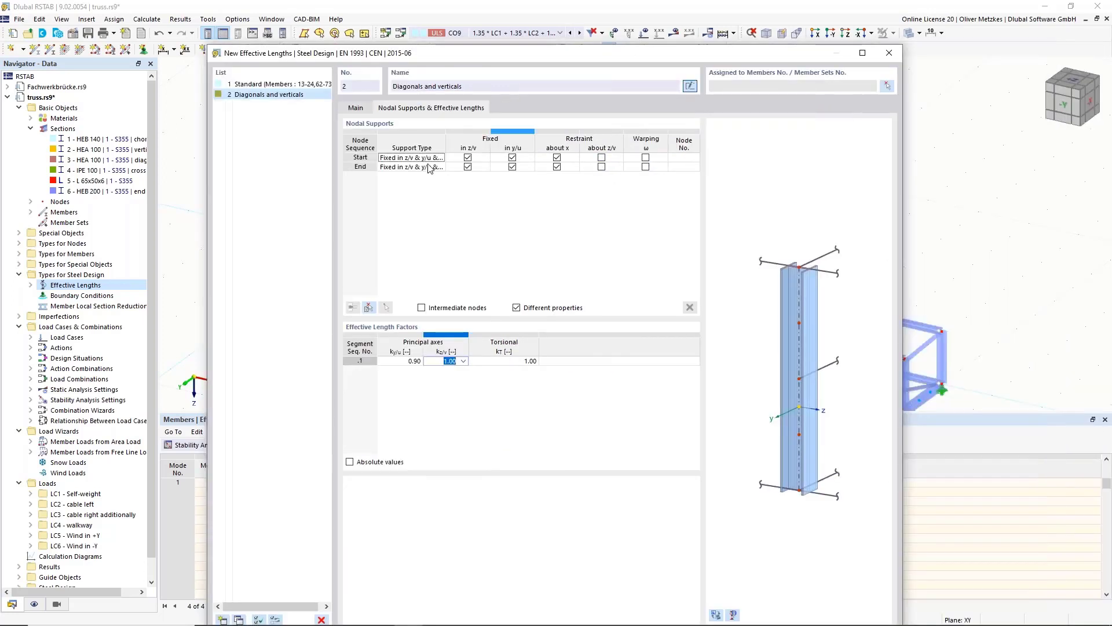
# Step: Assign the "Diagonals and verticals" definition to web members 27-31, 33-49, 76-80 and 82-98 using the side view
pyautogui.click(886, 87)
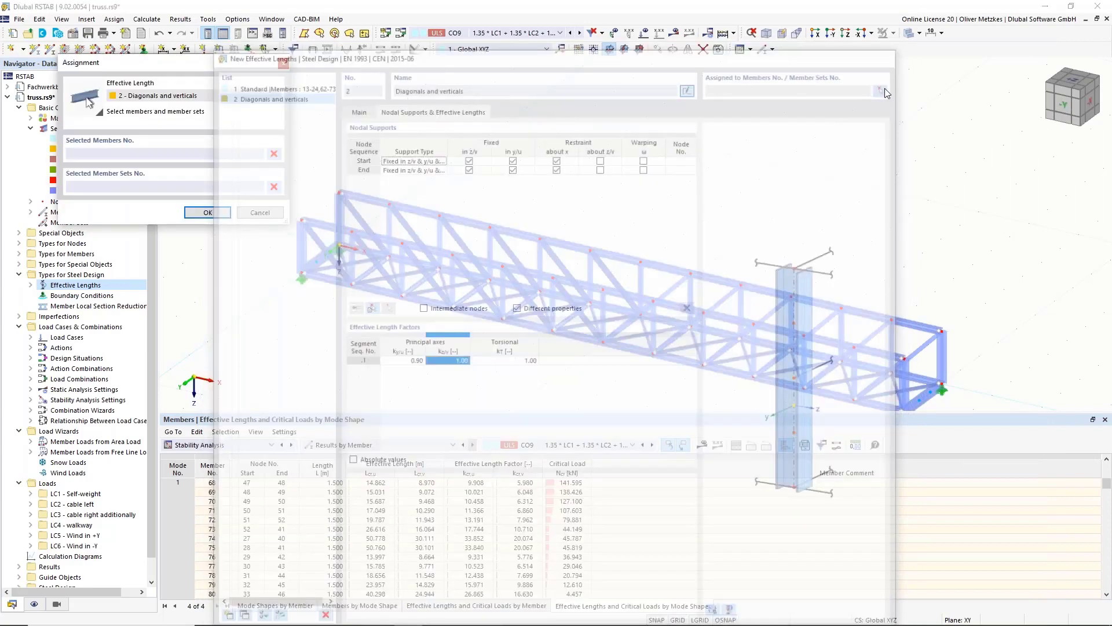
pyautogui.keyDown('ctrl'); pyautogui.moveTo(881, 231); pyautogui.dragTo(961, 168, button='middle'); pyautogui.keyUp('ctrl')
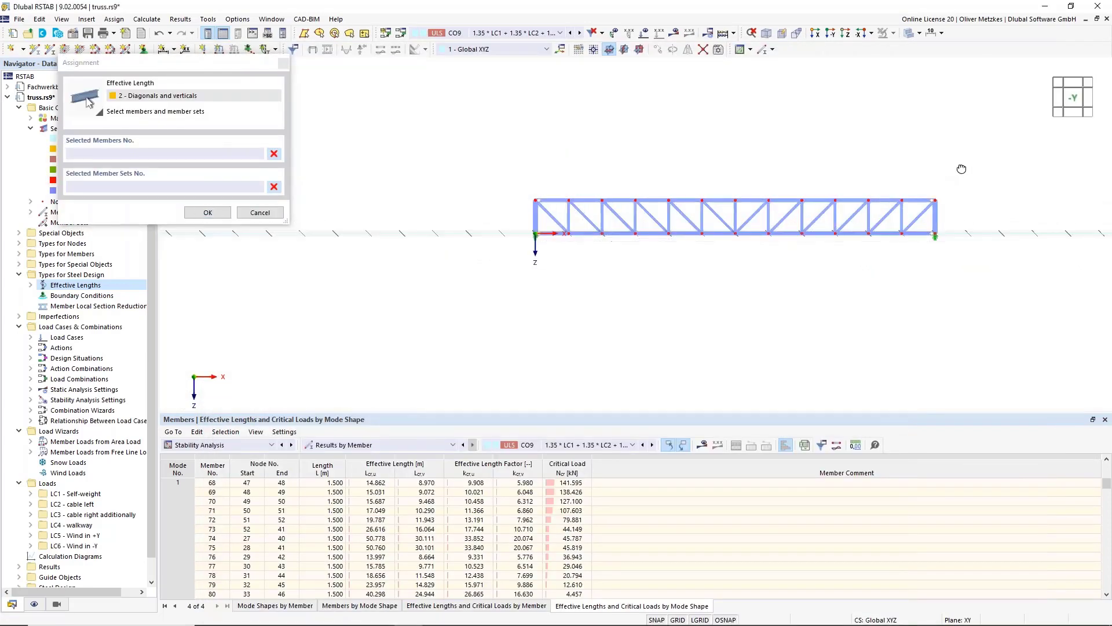
pyautogui.scroll(5, 899, 183)
pyautogui.moveTo(972, 298); pyautogui.dragTo(502, 230)
pyautogui.moveTo(526, 174); pyautogui.dragTo(804, 150, button='middle')
pyautogui.moveTo(805, 231); pyautogui.dragTo(346, 212)
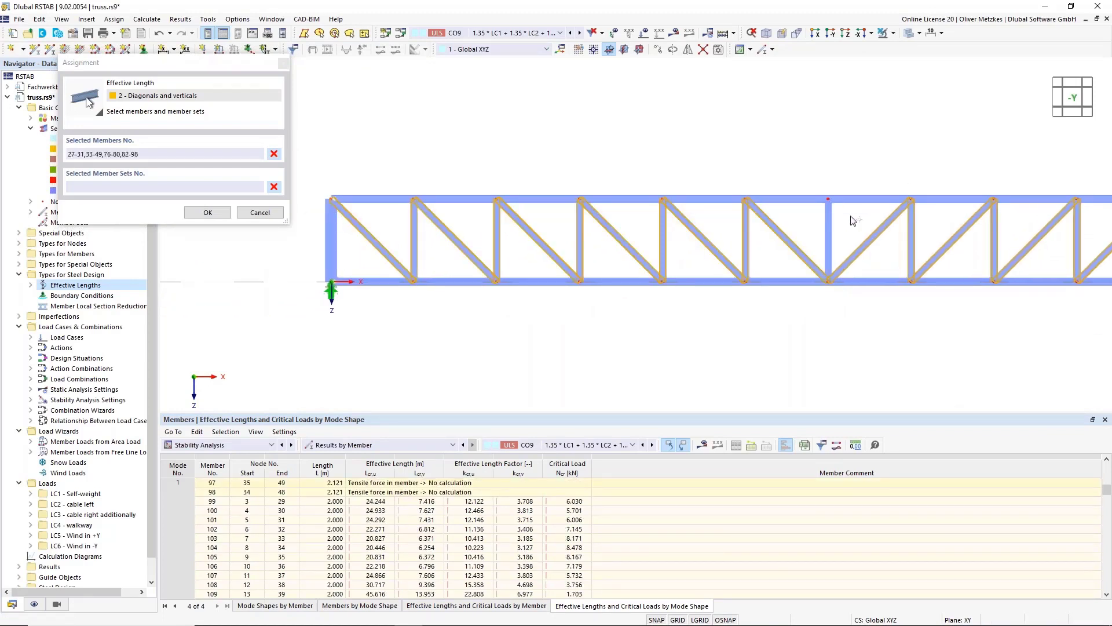
pyautogui.moveTo(905, 122); pyautogui.dragTo(707, 126, button='middle')
pyautogui.scroll(-2, 759, 136)
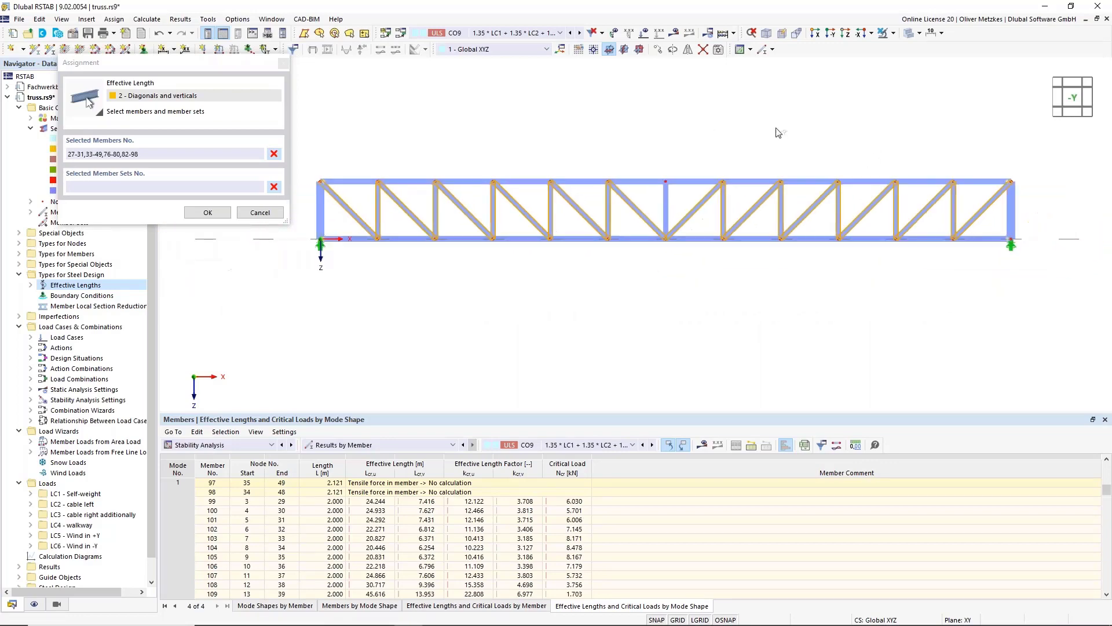
pyautogui.click(209, 214)
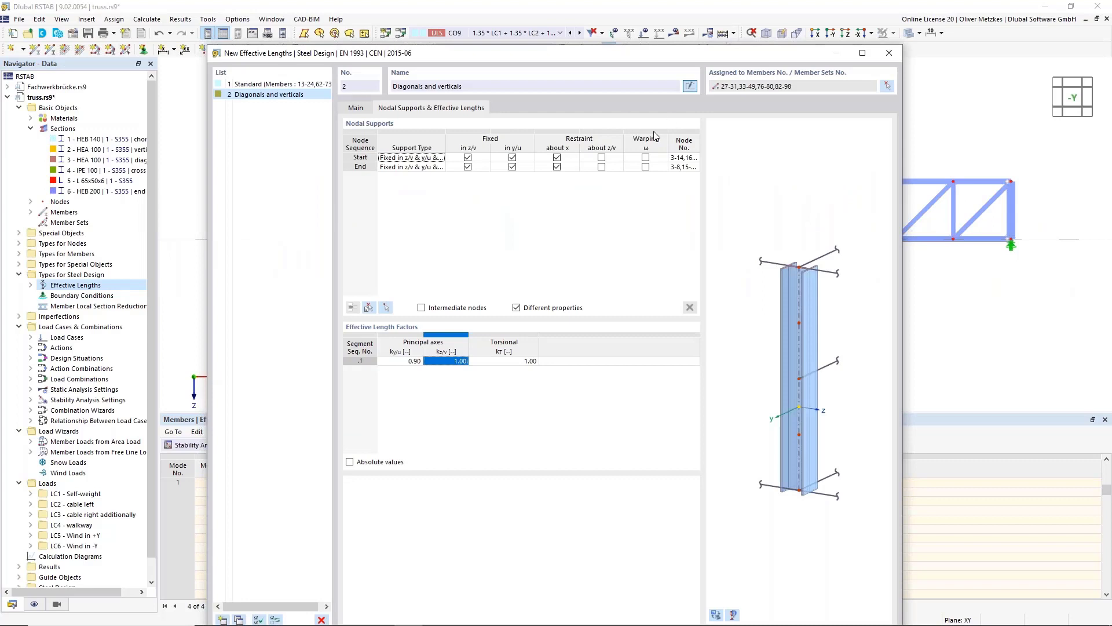
# Step: Create a third effective lengths definition and disable flexural buckling about the y/u major axis
pyautogui.moveTo(555, 58); pyautogui.dragTo(465, 81)
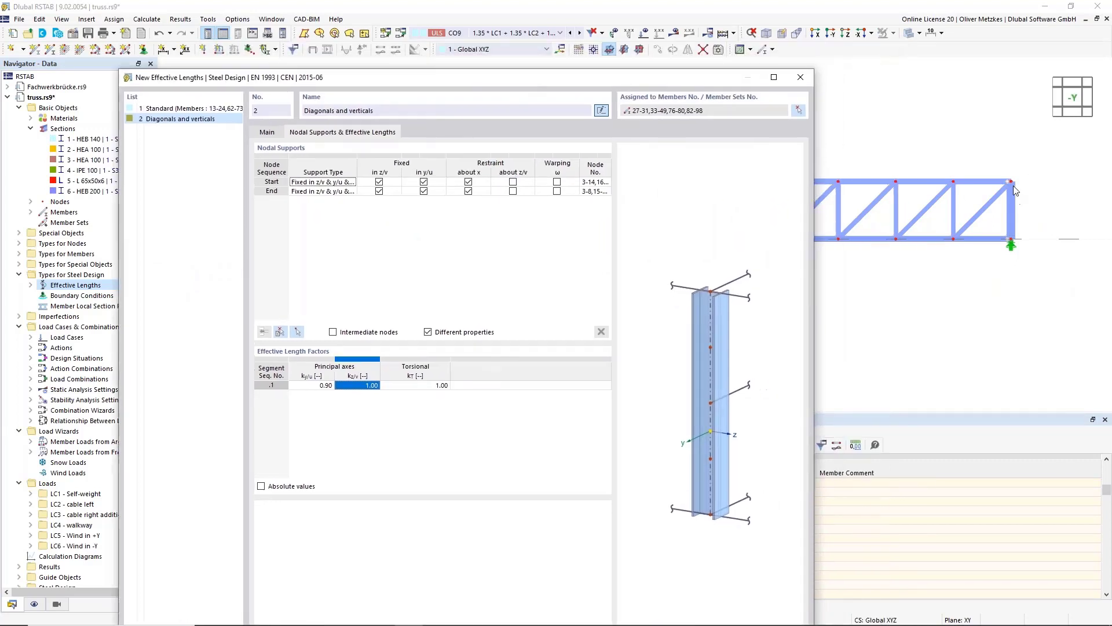
pyautogui.moveTo(642, 78); pyautogui.dragTo(710, 42)
pyautogui.click(201, 608)
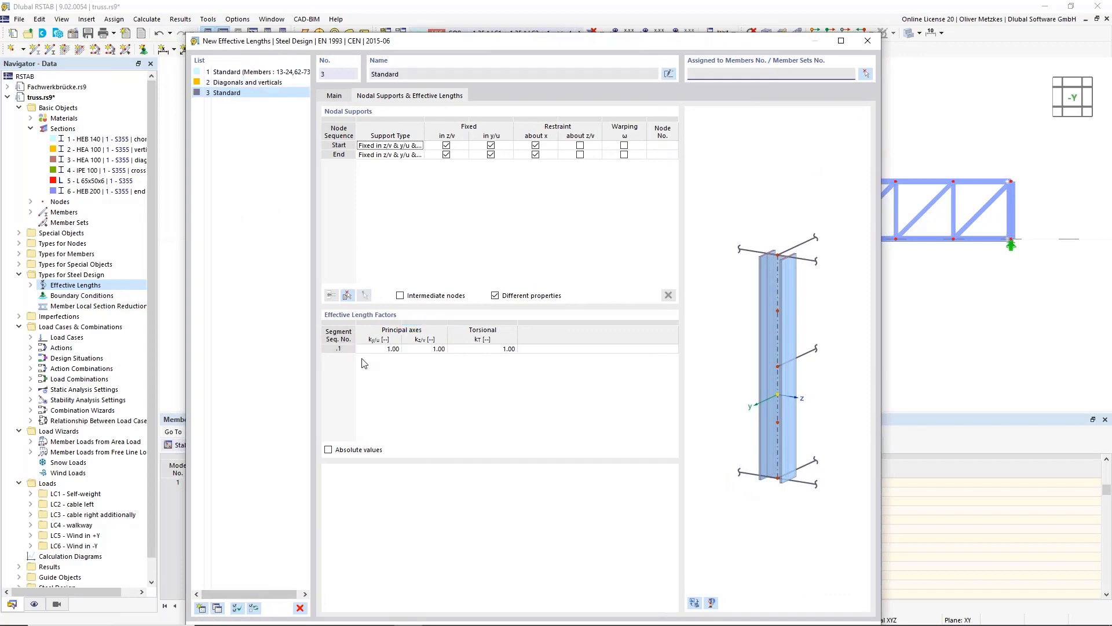
pyautogui.click(334, 95)
pyautogui.moveTo(380, 47); pyautogui.dragTo(703, 132)
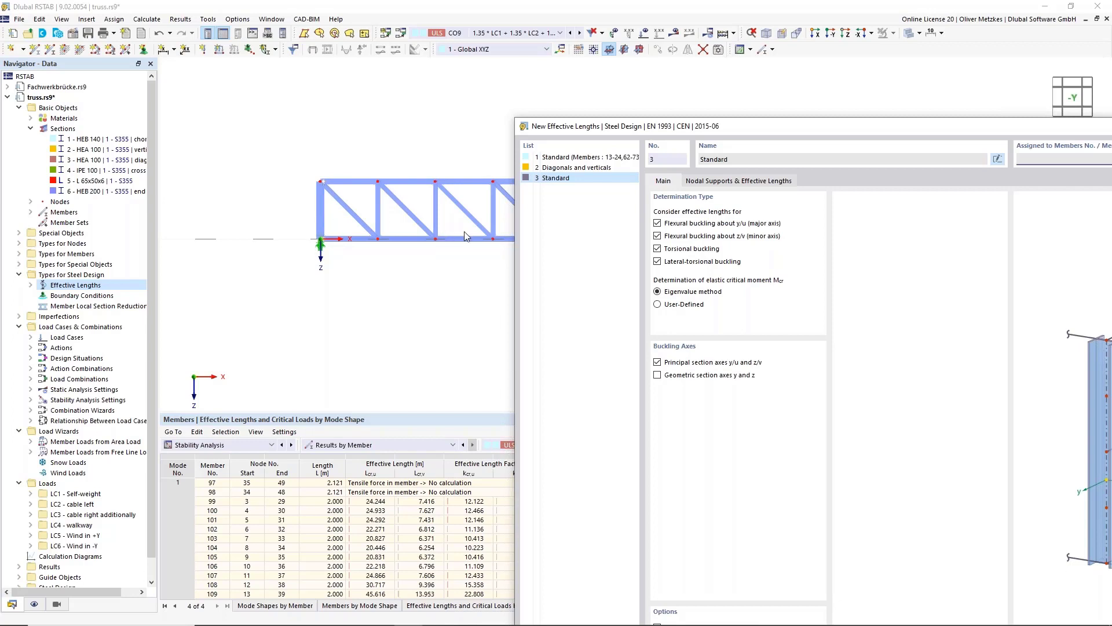
pyautogui.moveTo(741, 124); pyautogui.dragTo(601, 73)
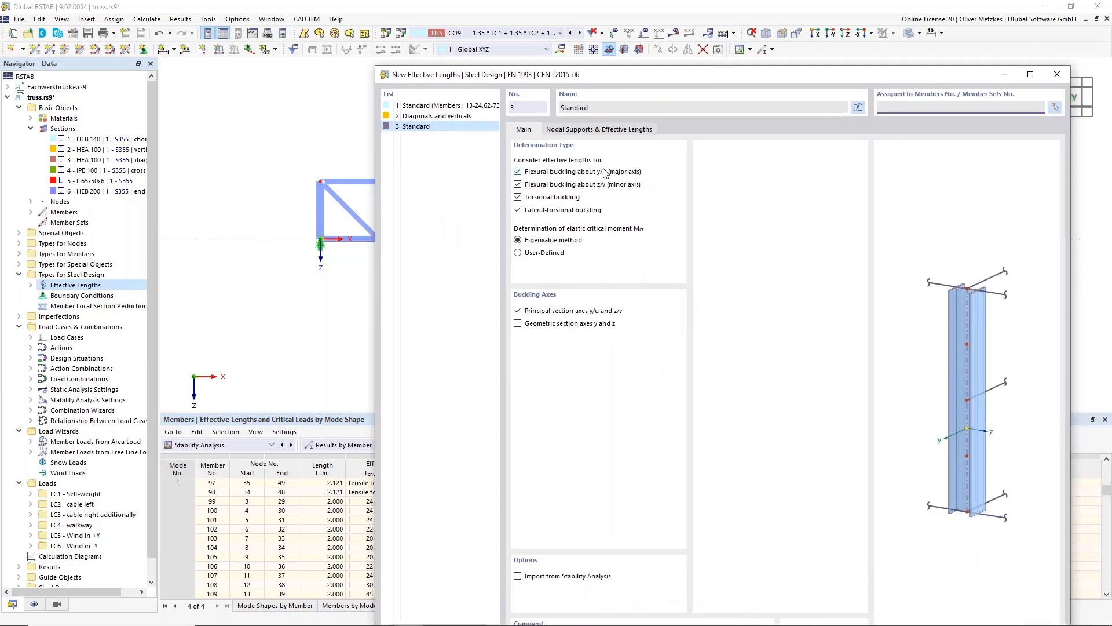
pyautogui.click(546, 170)
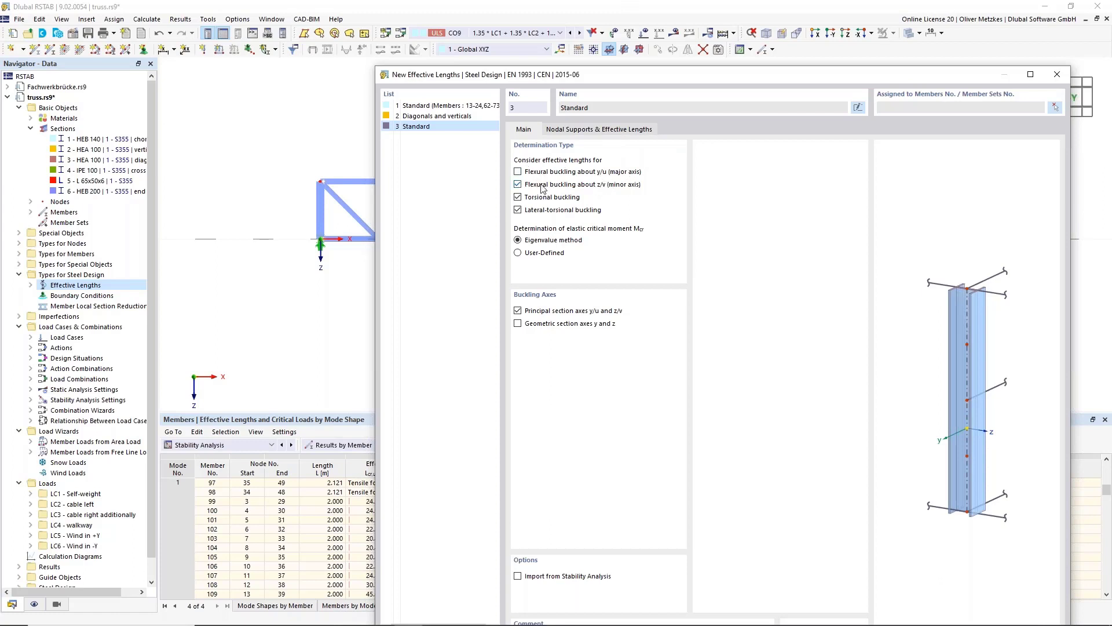
pyautogui.moveTo(607, 73); pyautogui.dragTo(523, 40)
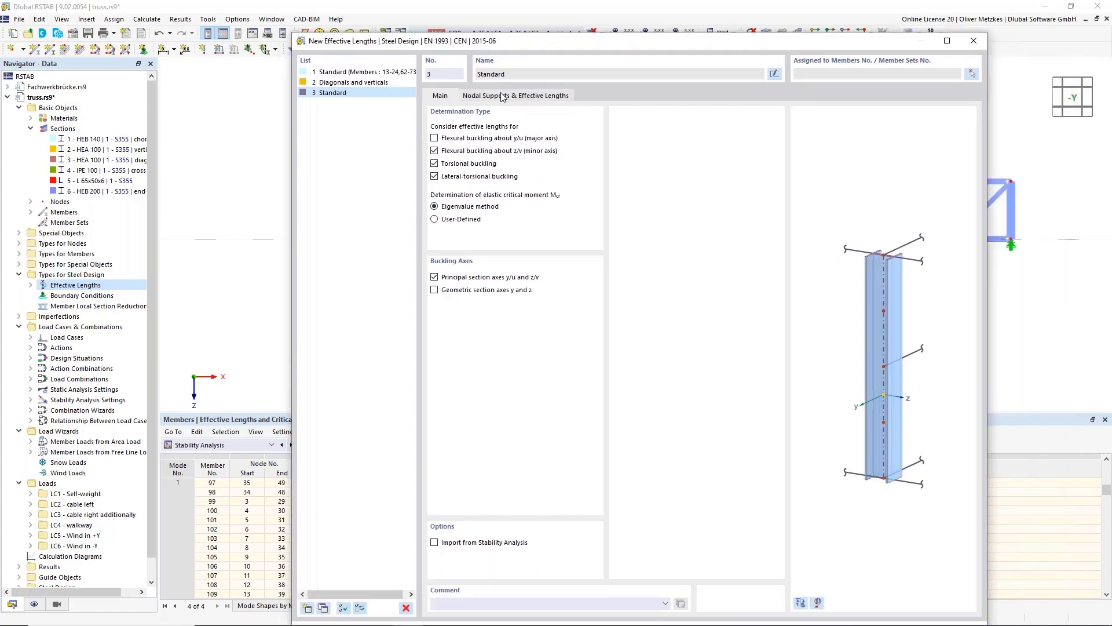
# Step: Release the restraint about x at the end node of the third definition's nodal supports
pyautogui.click(502, 97)
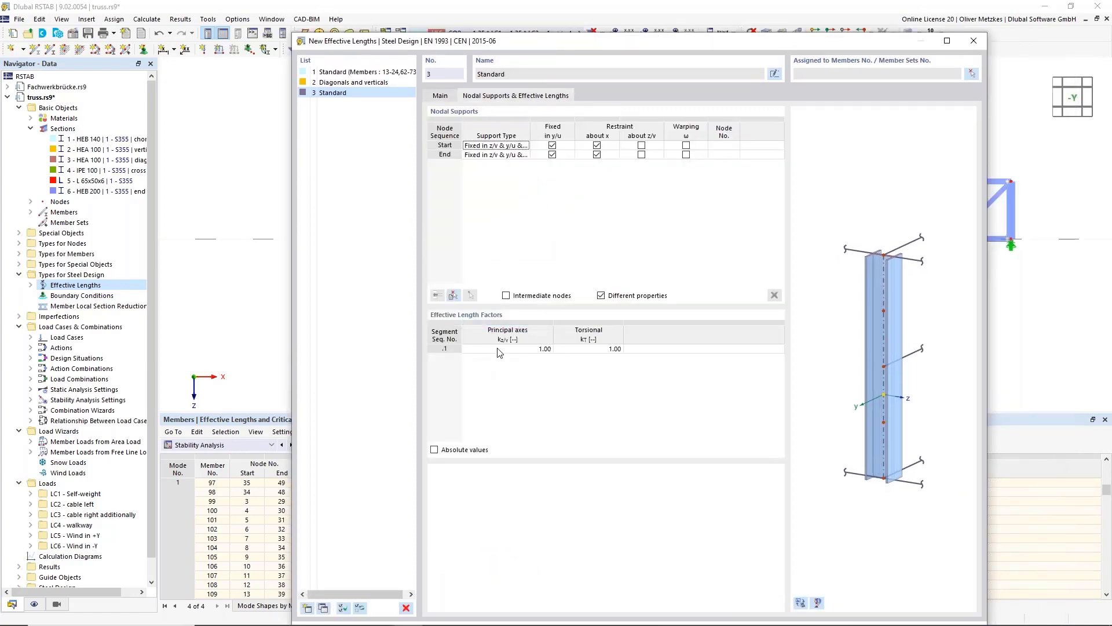
pyautogui.moveTo(530, 43); pyautogui.dragTo(638, 54)
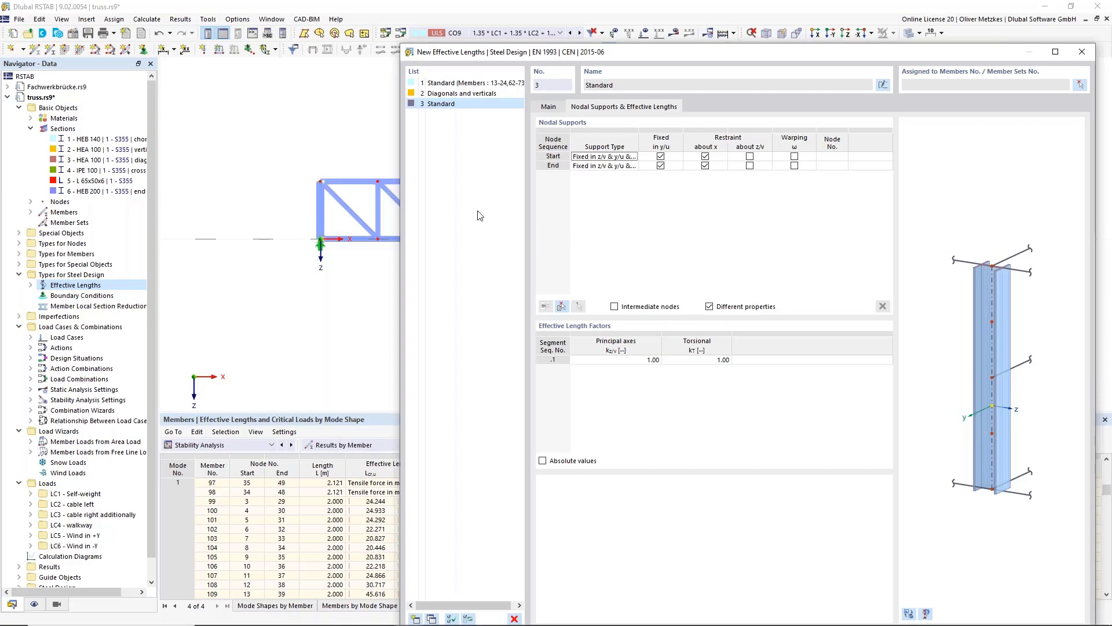
pyautogui.click(705, 166)
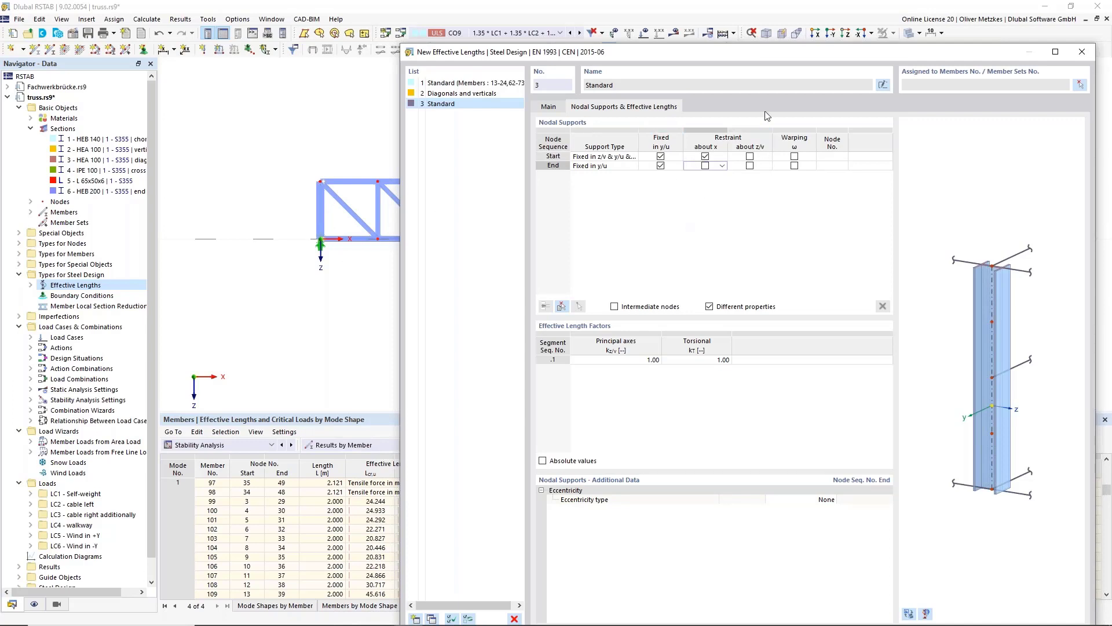
pyautogui.moveTo(773, 51); pyautogui.dragTo(672, 46)
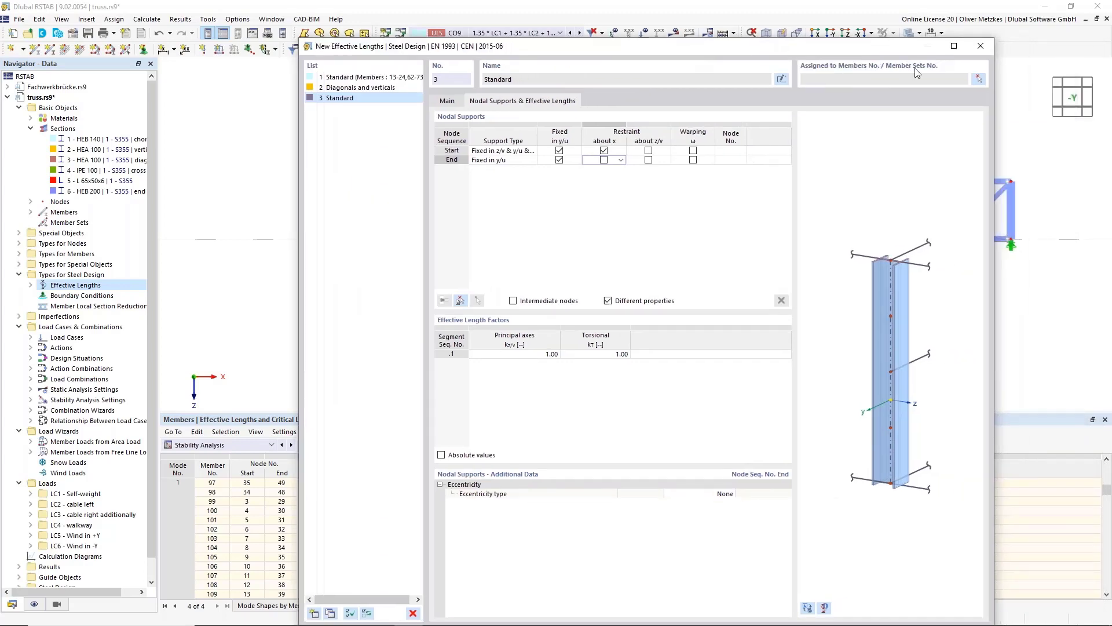
# Step: Assign the third effective lengths definition to the end and midspan posts, members 25, 26, 32, 74, 75 and 81
pyautogui.click(979, 79)
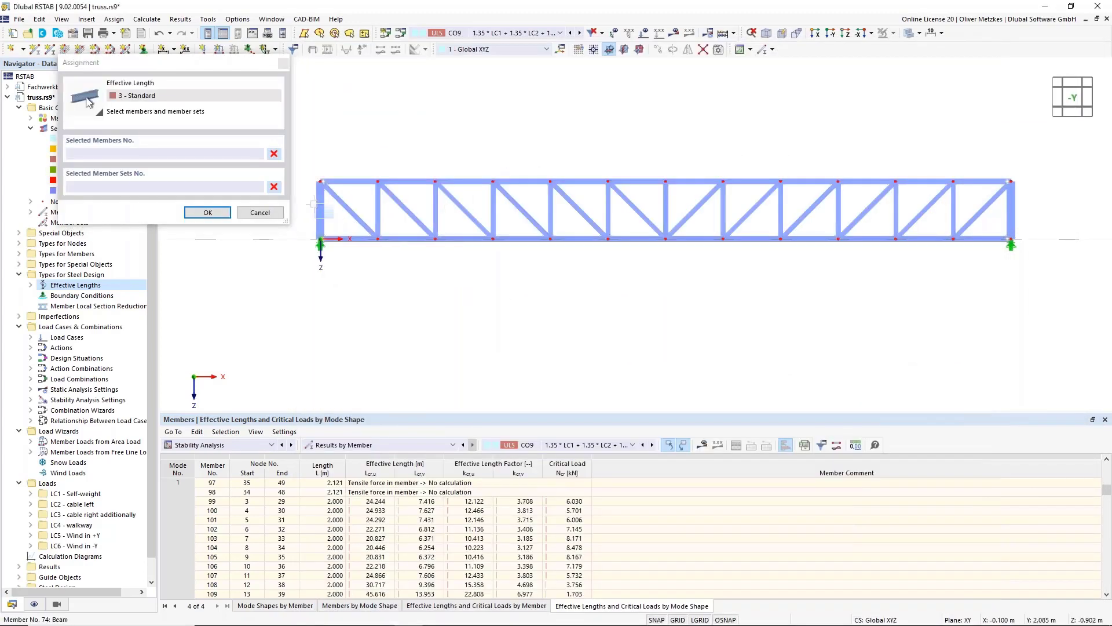
pyautogui.click(323, 218)
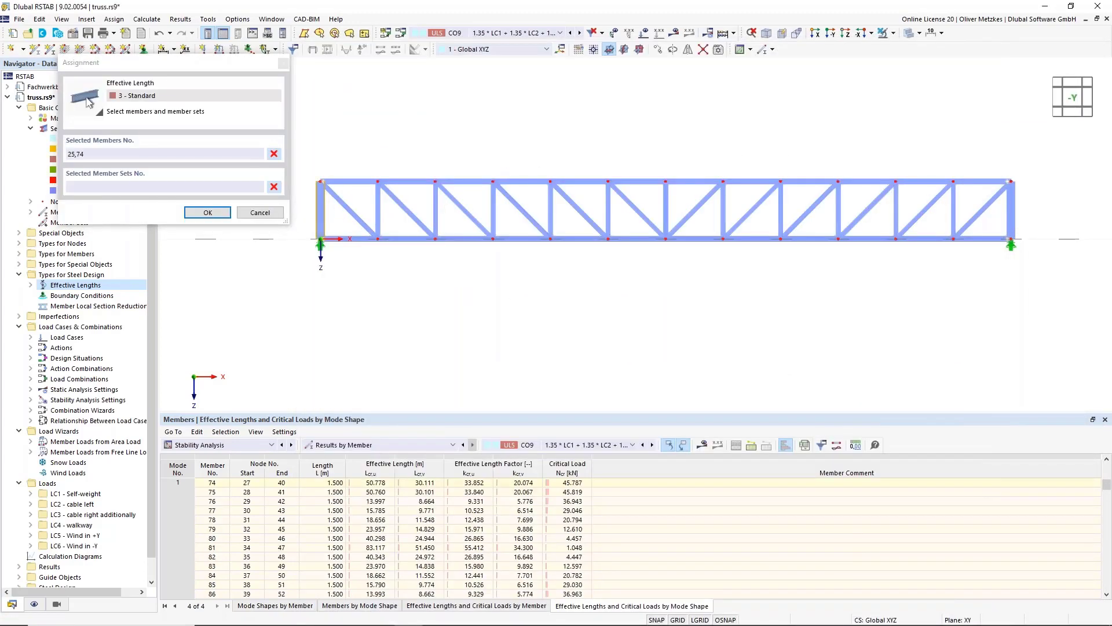
pyautogui.click(665, 206)
pyautogui.click(1011, 210)
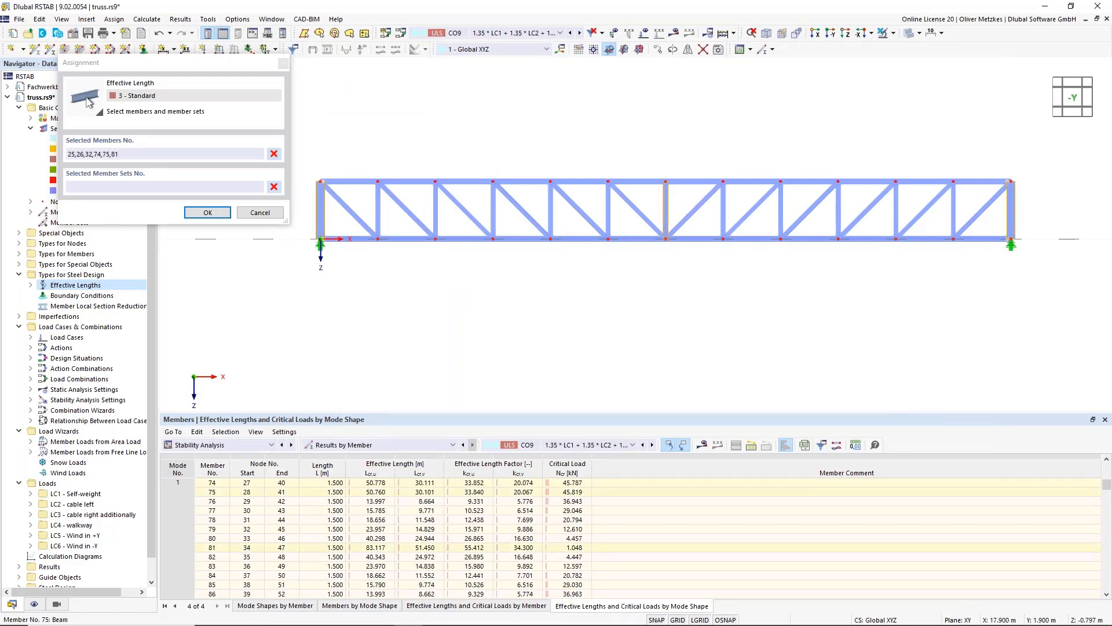
pyautogui.click(204, 212)
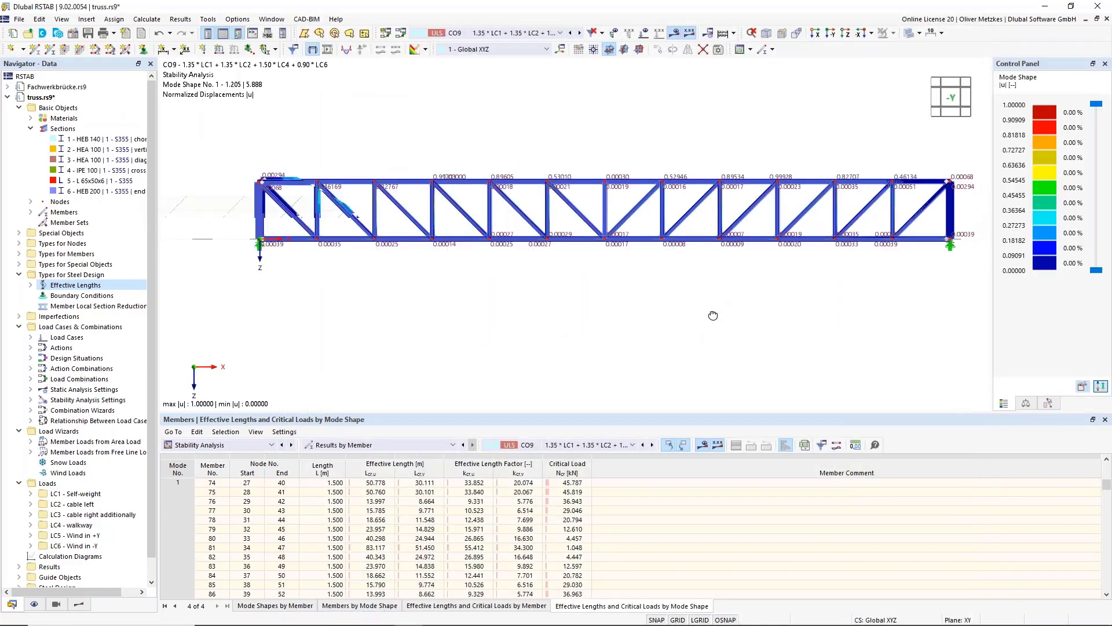
# Step: Hide the mode shape results and create a new steel design boundary conditions definition
pyautogui.keyDown('ctrl'); pyautogui.moveTo(727, 304); pyautogui.dragTo(623, 333, button='middle'); pyautogui.keyUp('ctrl')
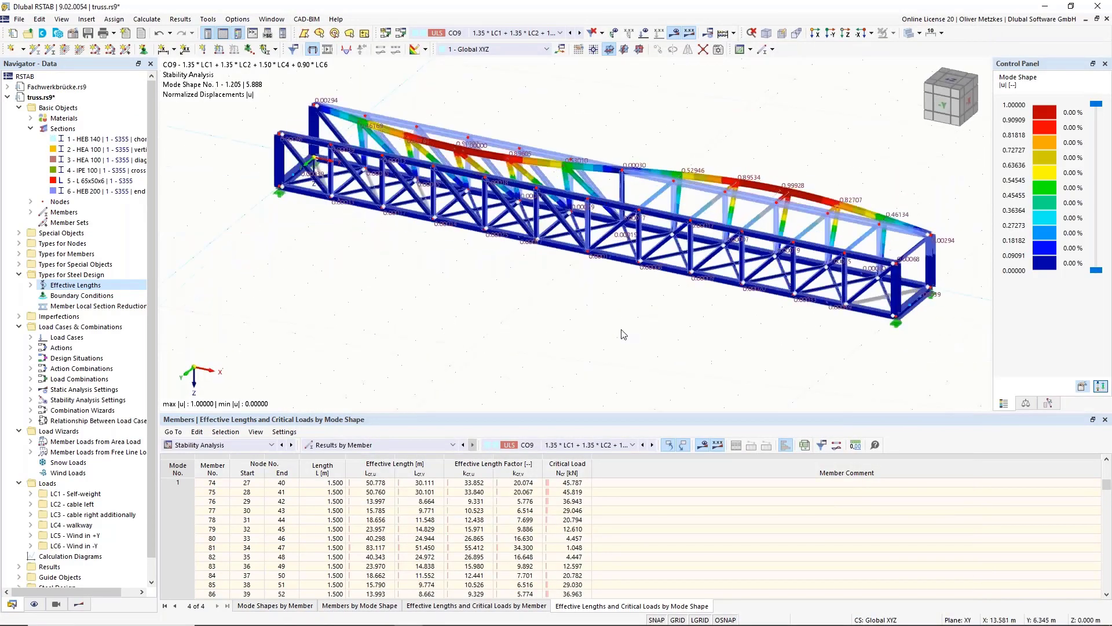
pyautogui.click(781, 36)
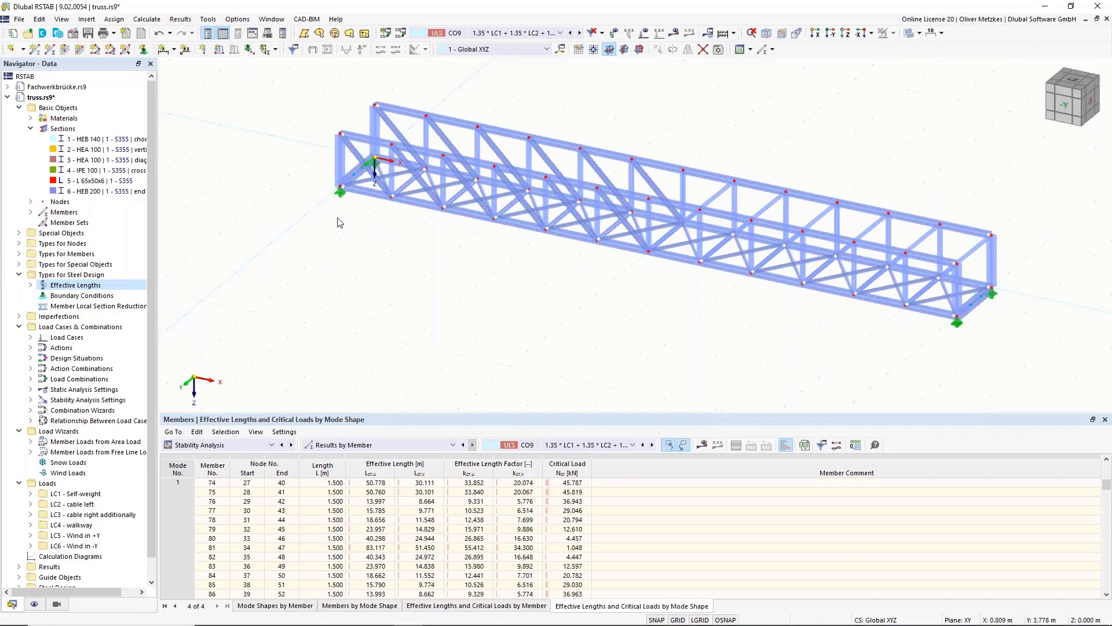
pyautogui.click(84, 284)
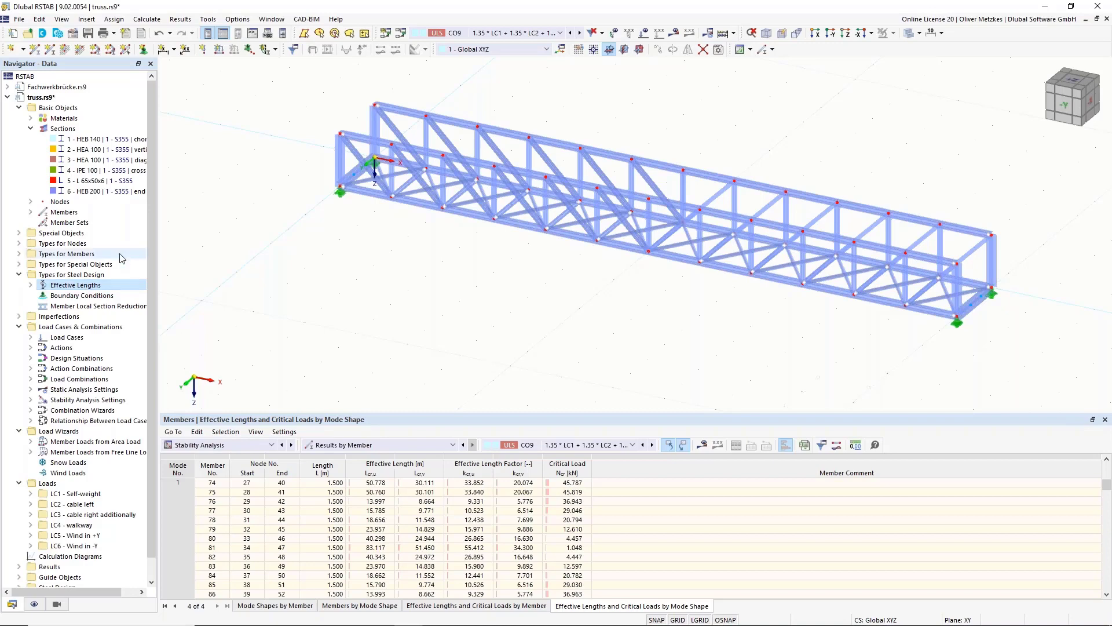
pyautogui.click(62, 296)
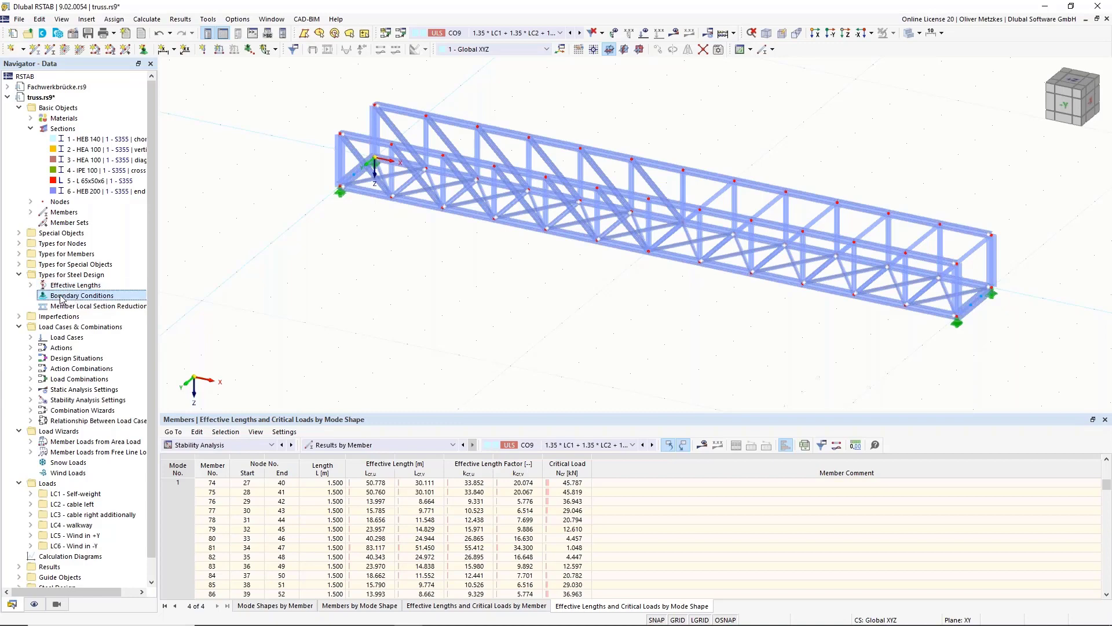
pyautogui.rightClick(105, 298)
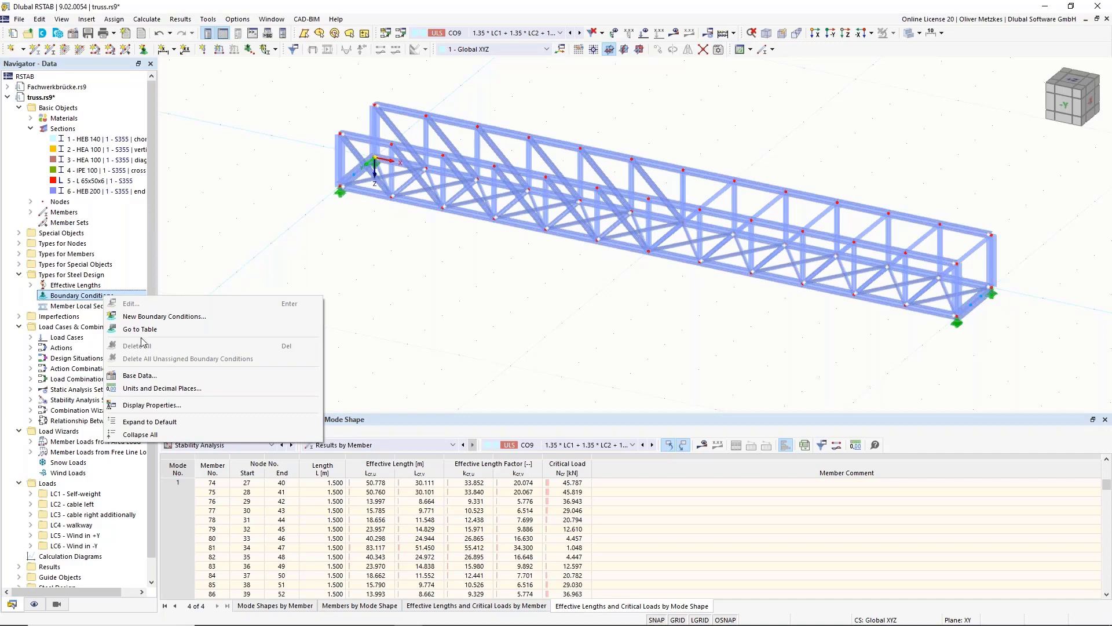
pyautogui.click(220, 317)
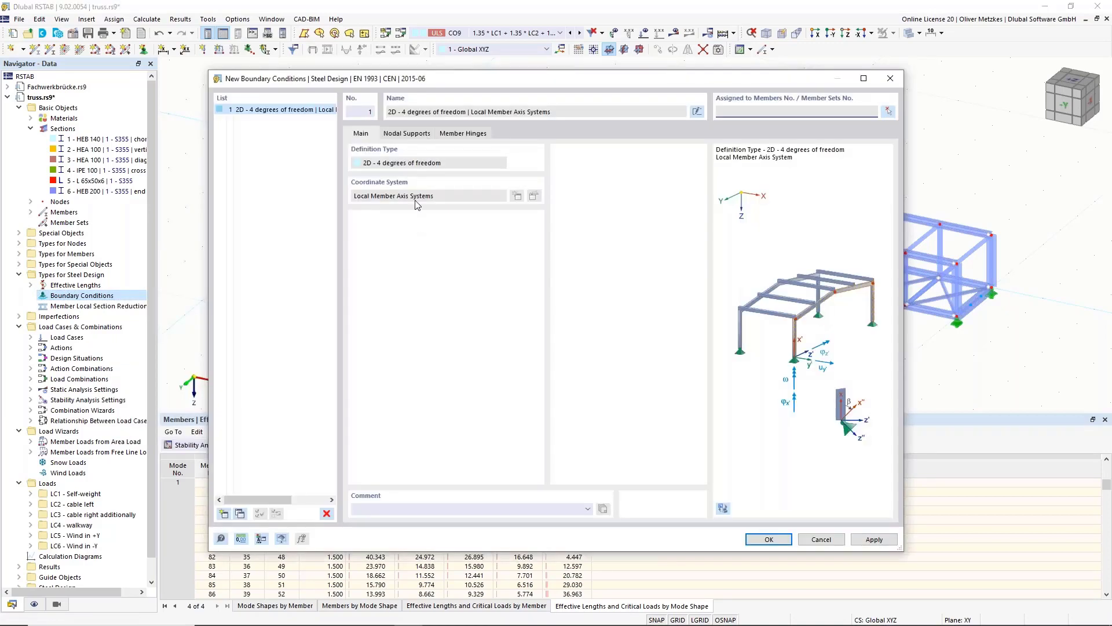
# Step: Examine the nodal supports of the new boundary conditions definition, keeping the bridge model in view
pyautogui.click(406, 133)
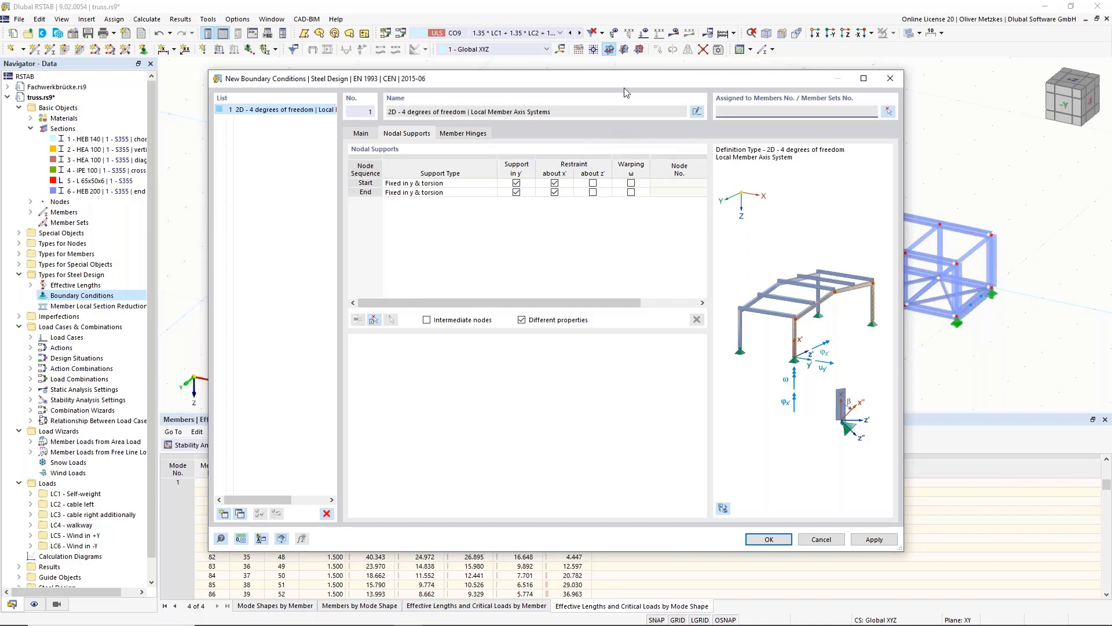
pyautogui.moveTo(659, 79); pyautogui.dragTo(691, 281)
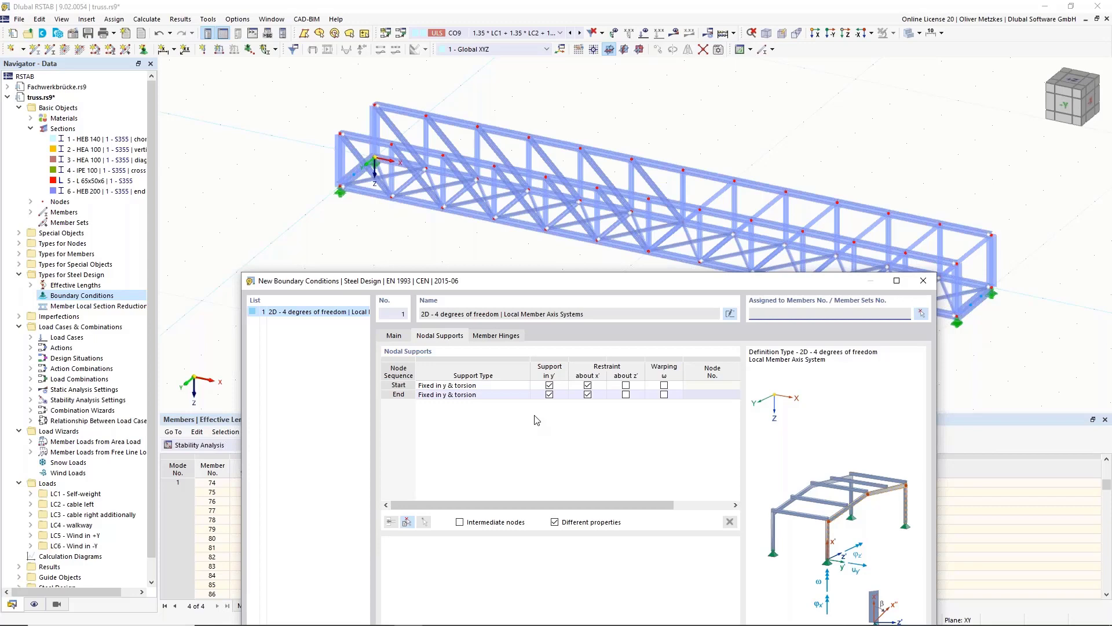
pyautogui.moveTo(625, 286); pyautogui.dragTo(546, 220)
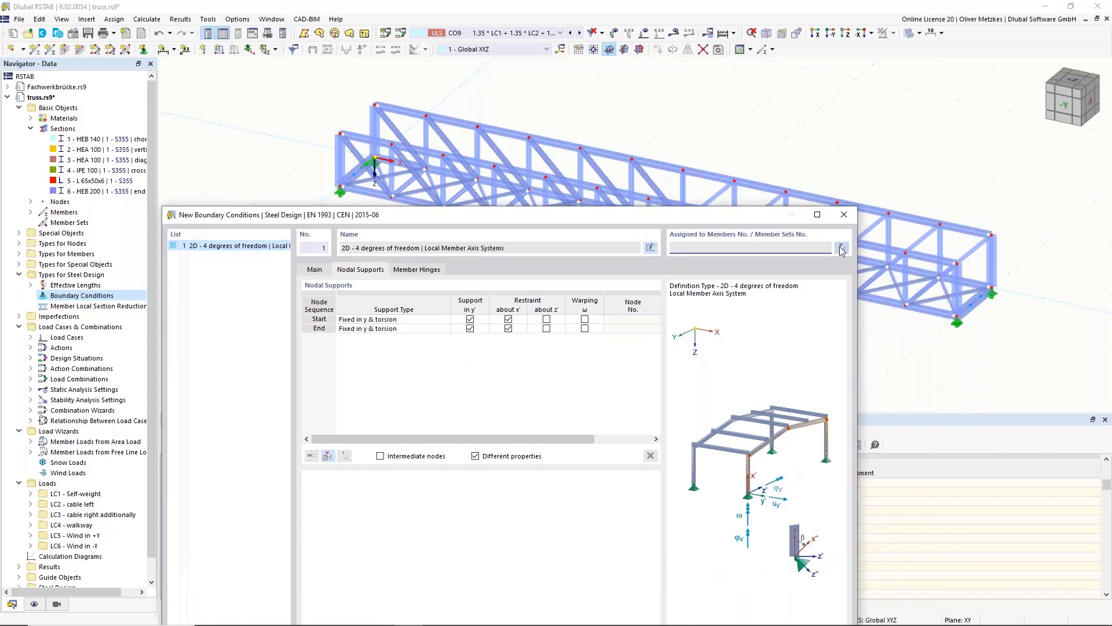
# Step: Isolate the IPE 100 section members and select cross beams 99-109 for the boundary conditions assignment
pyautogui.click(842, 248)
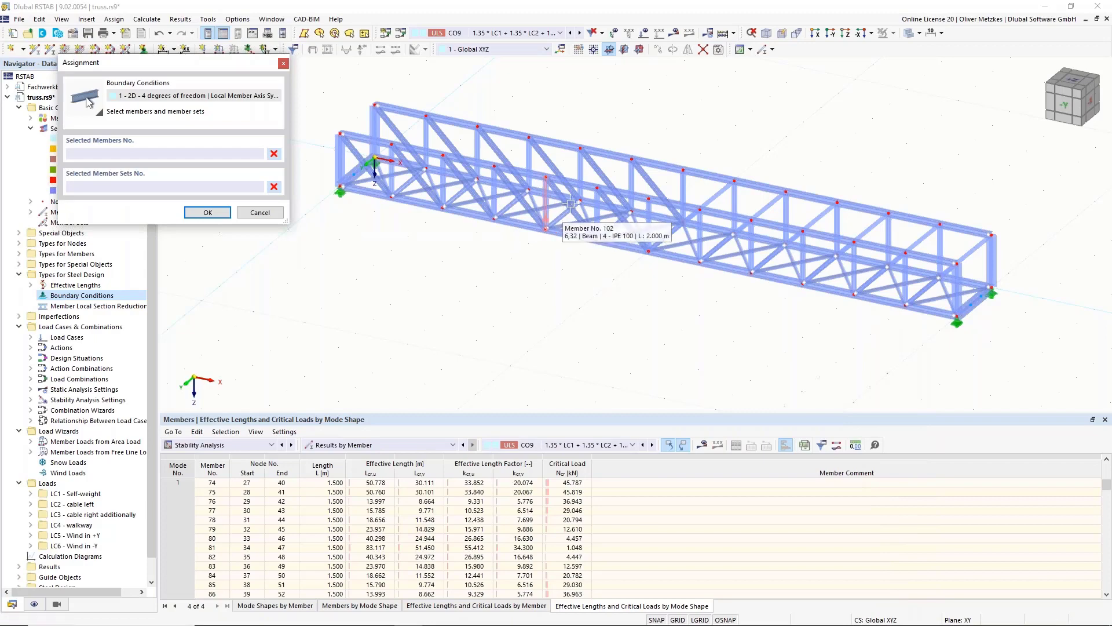
pyautogui.click(57, 604)
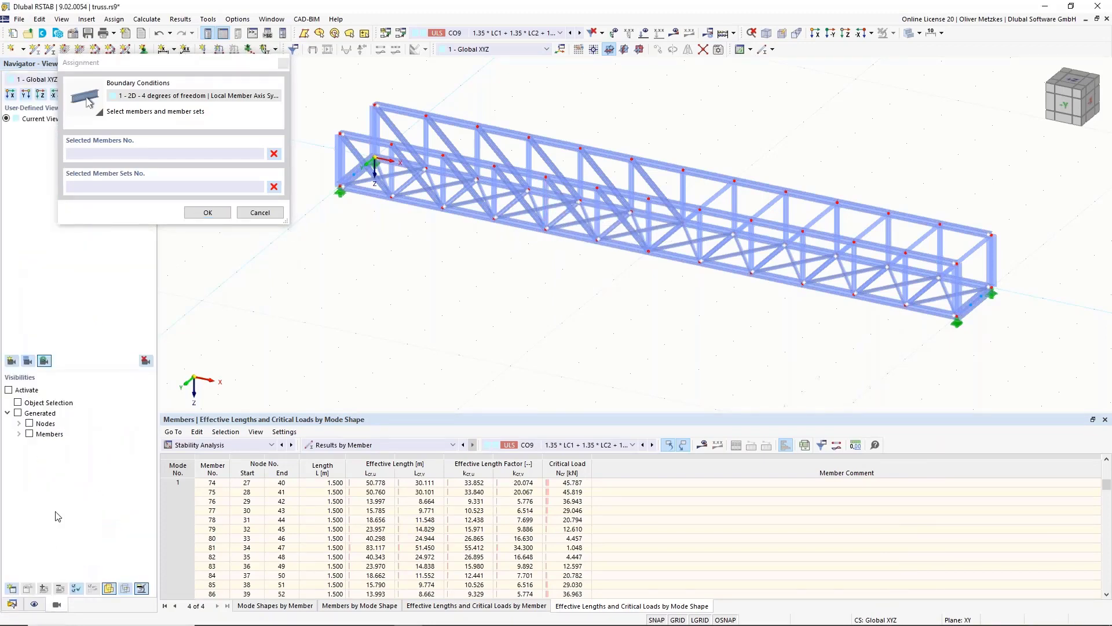
pyautogui.click(20, 434)
pyautogui.click(31, 455)
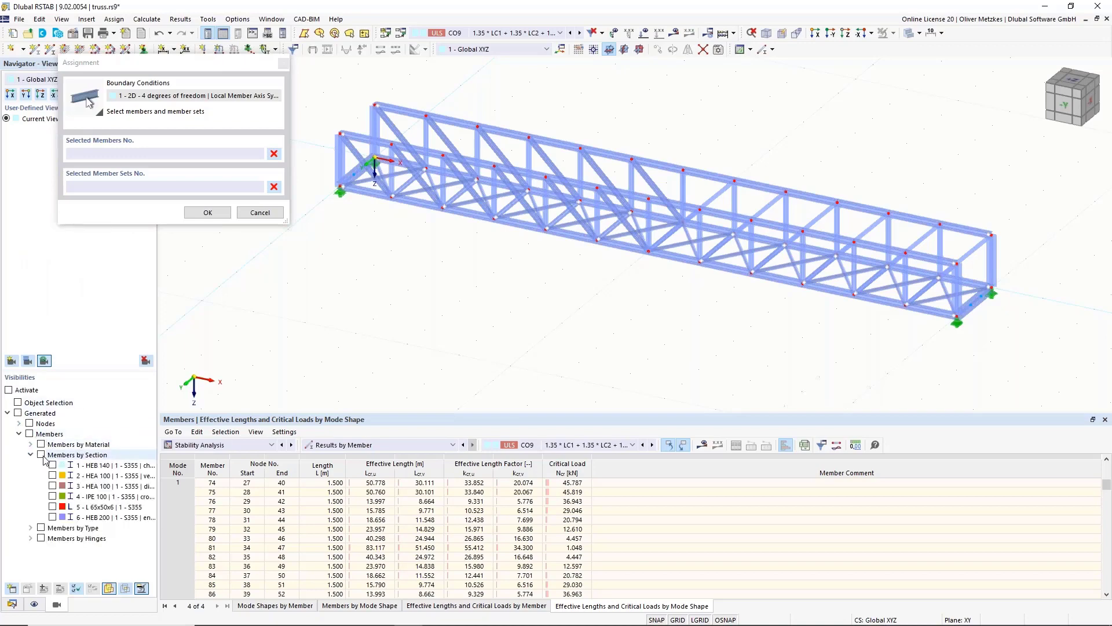
pyautogui.click(53, 496)
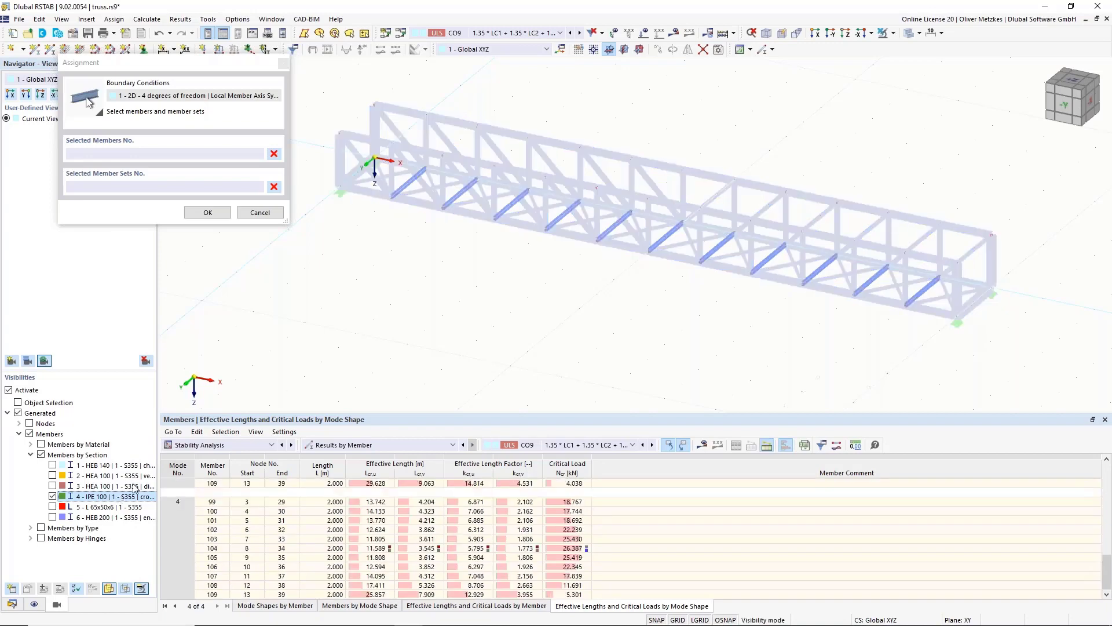
pyautogui.scroll(-2, 441, 283)
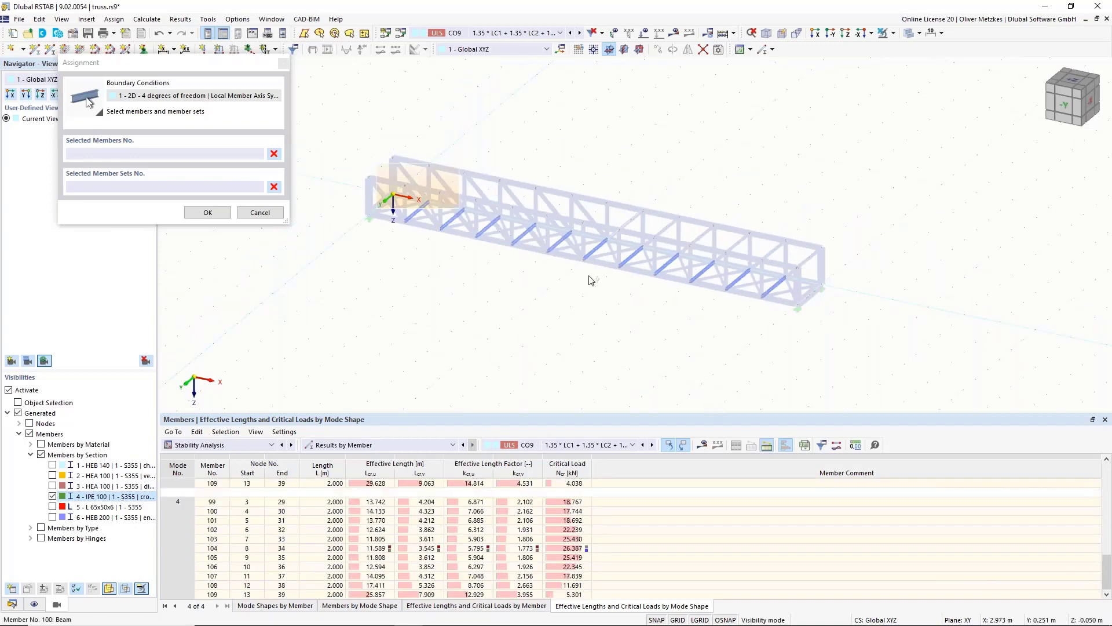
pyautogui.moveTo(378, 187); pyautogui.dragTo(893, 356)
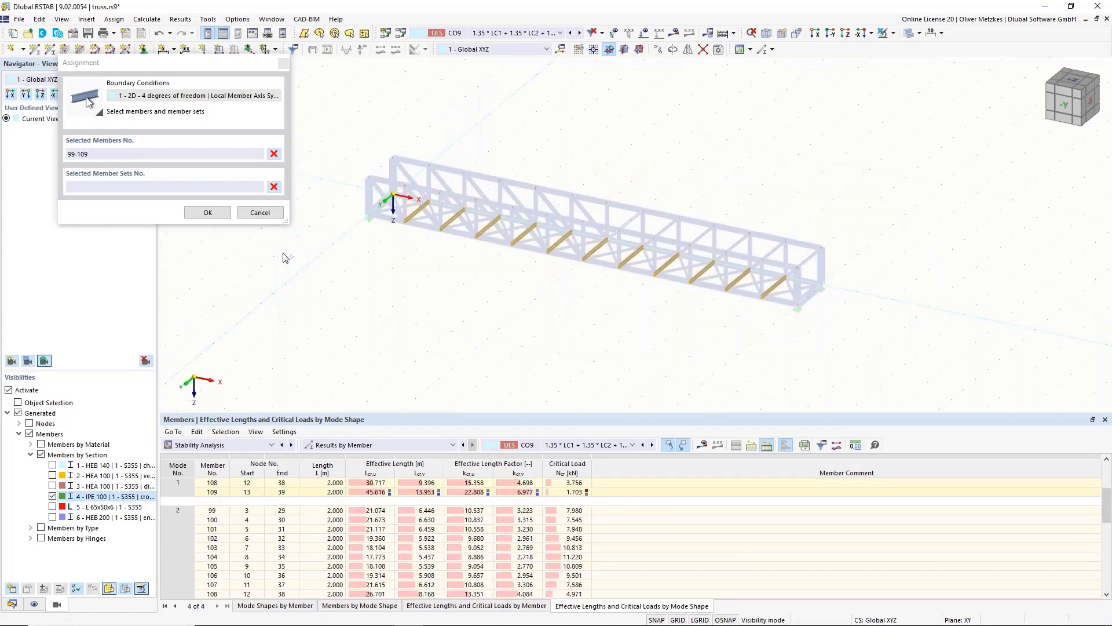
# Step: Restore the full model display, add end cross members 110 and 111 to the assignment, and save the boundary conditions
pyautogui.click(9, 390)
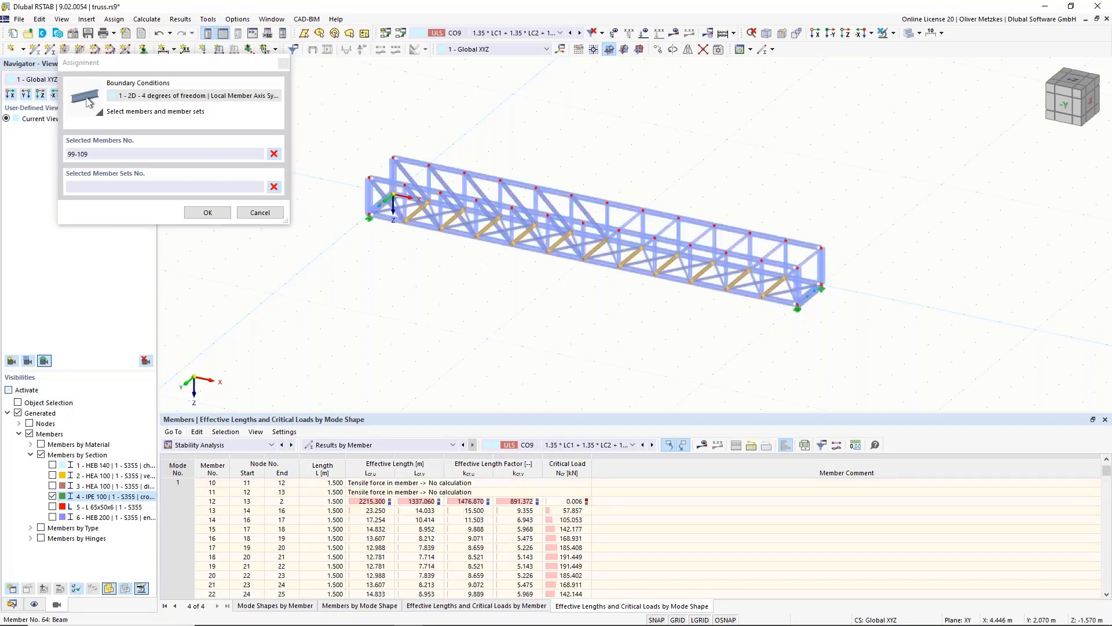
pyautogui.scroll(4, 417, 185)
pyautogui.click(343, 221)
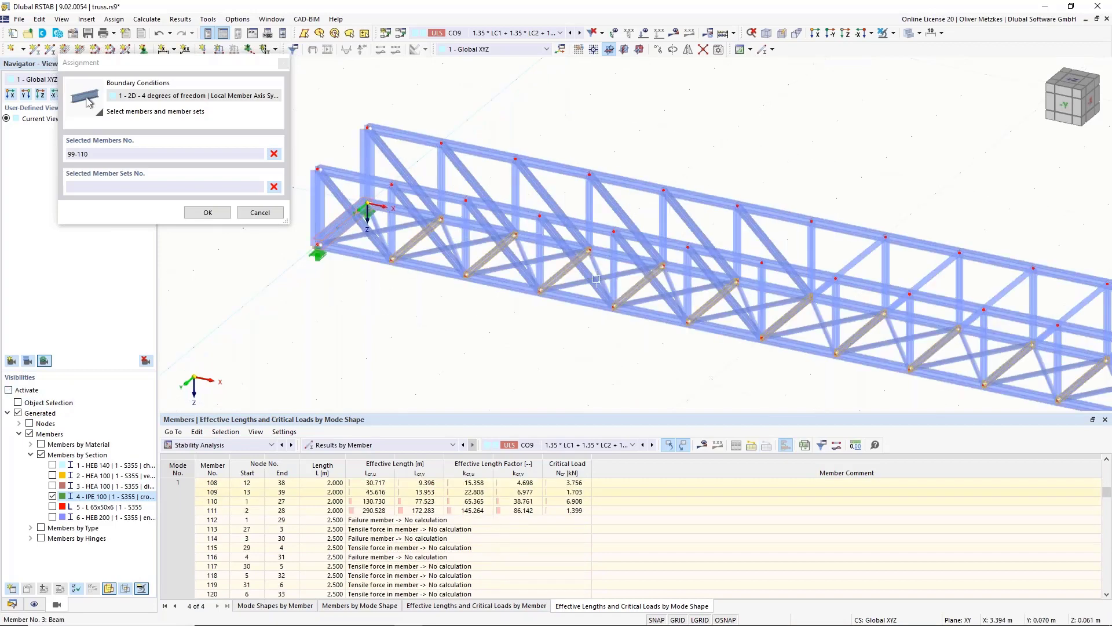
pyautogui.moveTo(904, 347); pyautogui.dragTo(539, 266, button='middle')
pyautogui.click(863, 331)
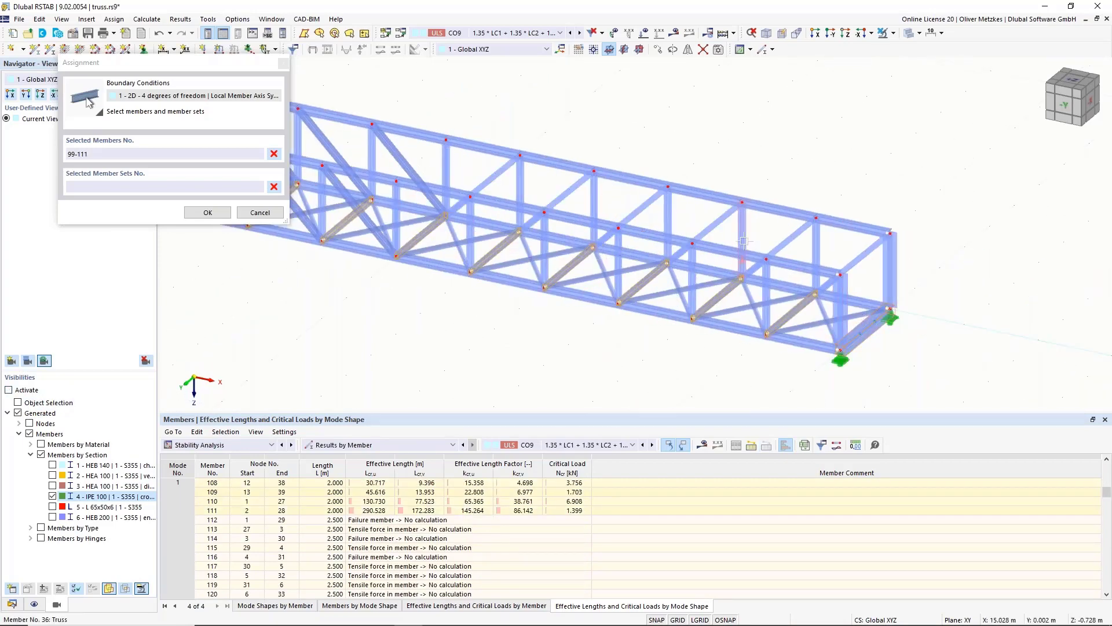
pyautogui.click(207, 212)
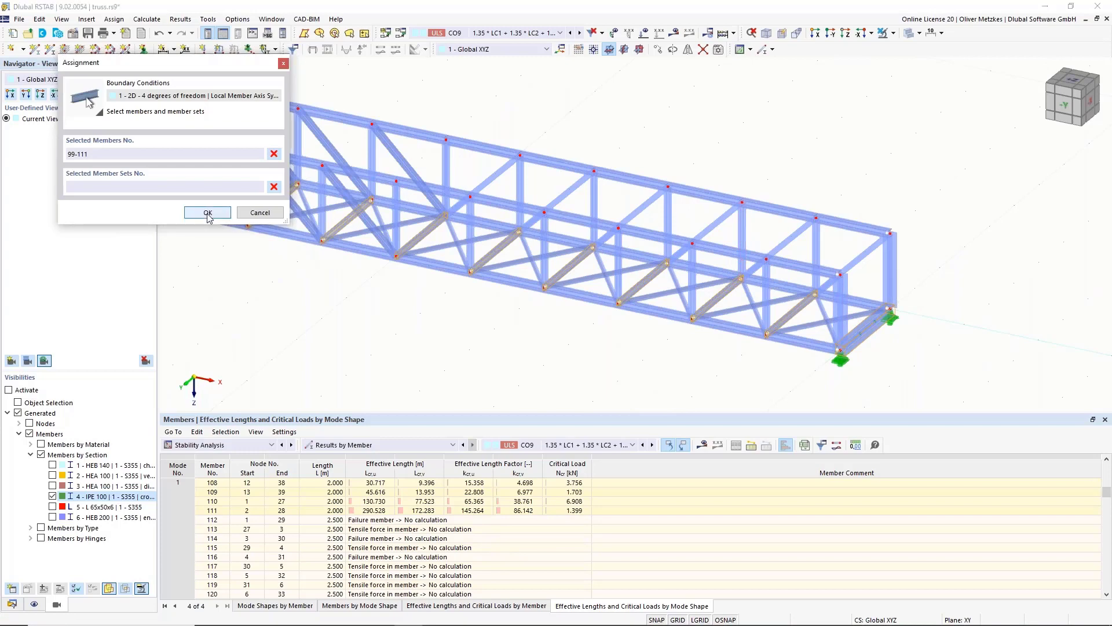
pyautogui.click(768, 539)
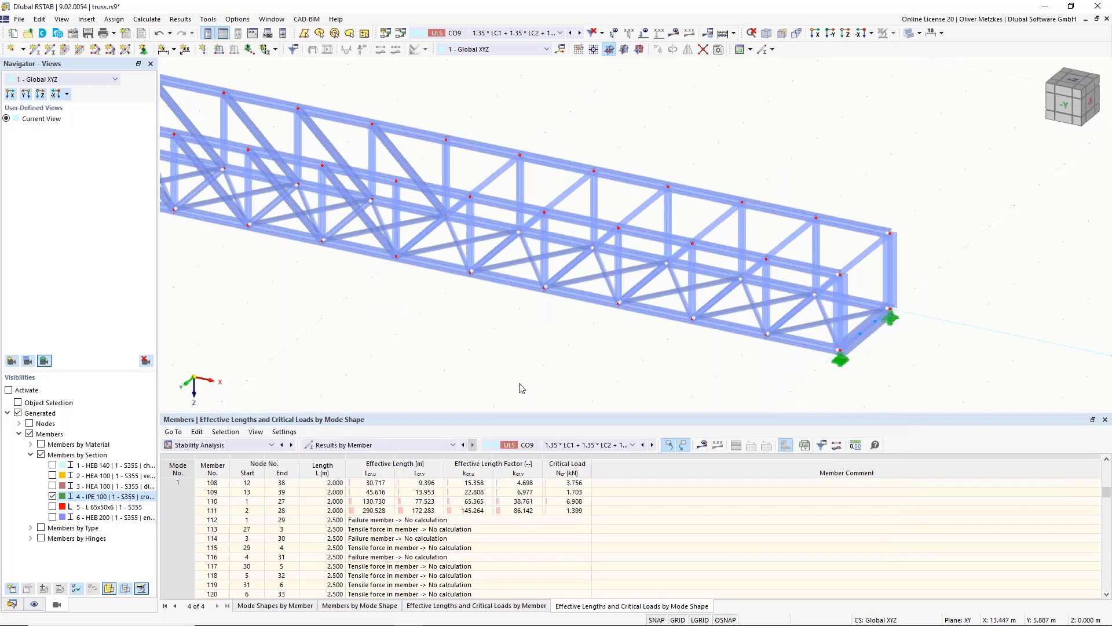
pyautogui.click(12, 605)
pyautogui.scroll(-1, 232, 405)
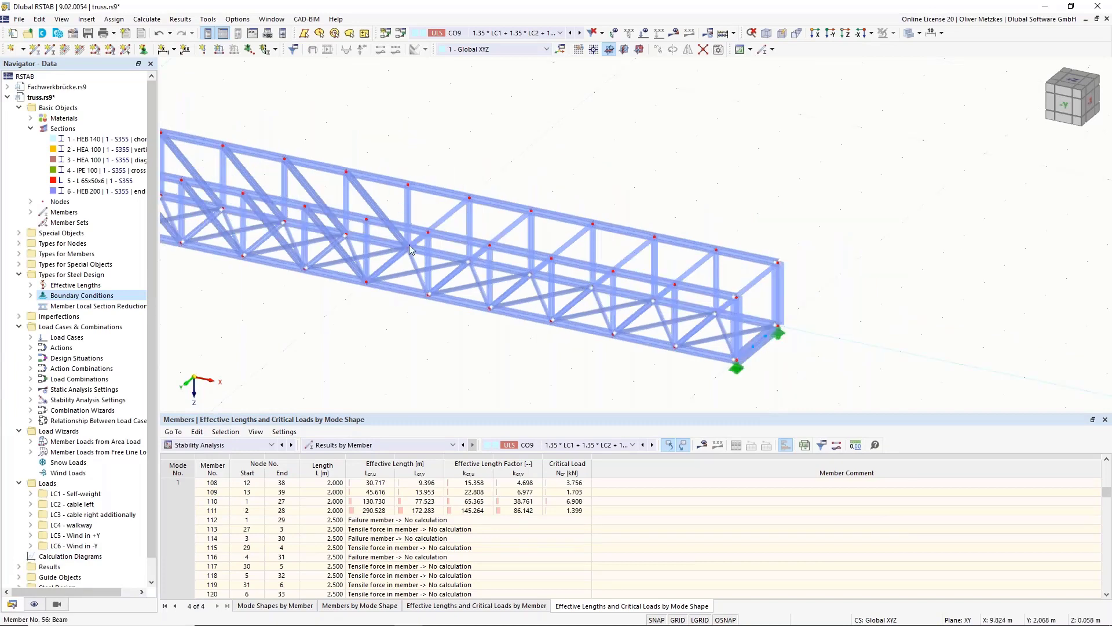
pyautogui.click(498, 33)
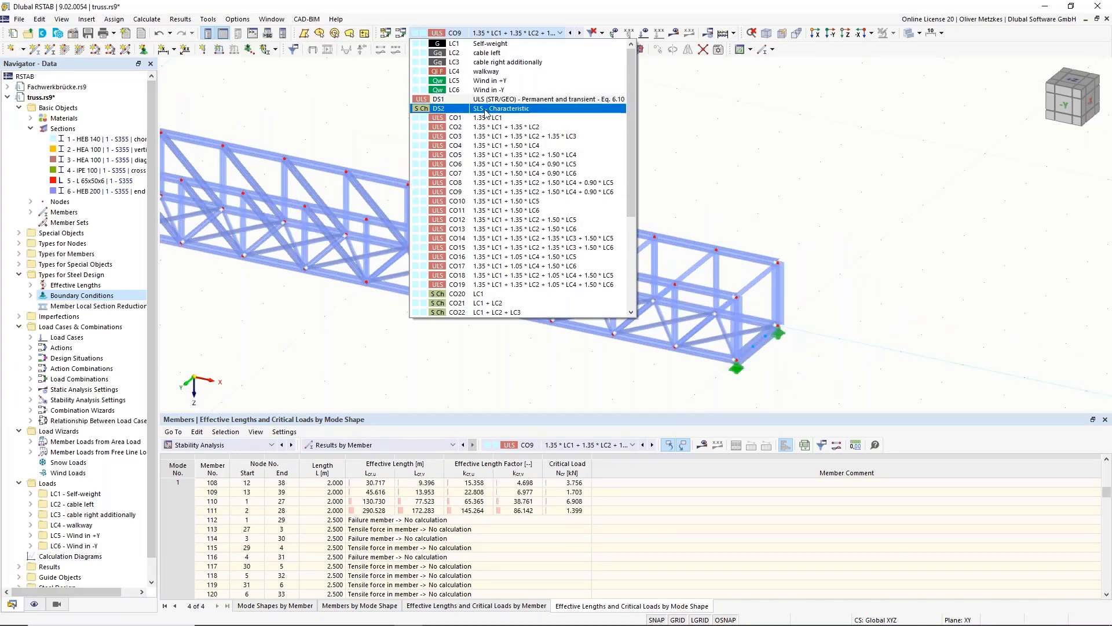
pyautogui.click(342, 106)
pyautogui.scroll(-3, 342, 106)
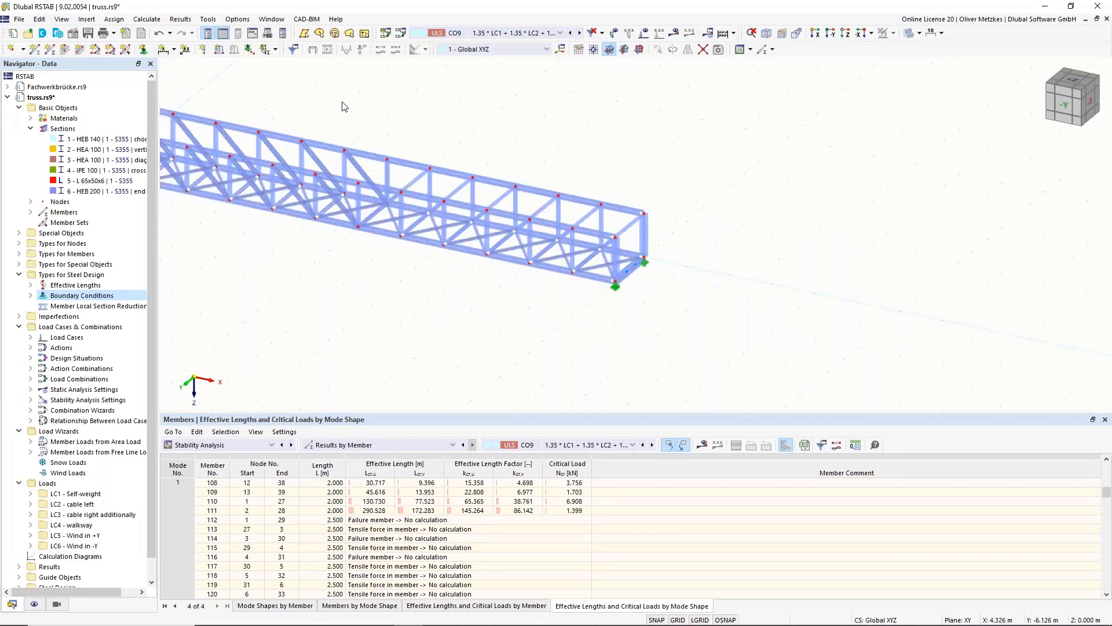
pyautogui.scroll(3, 375, 217)
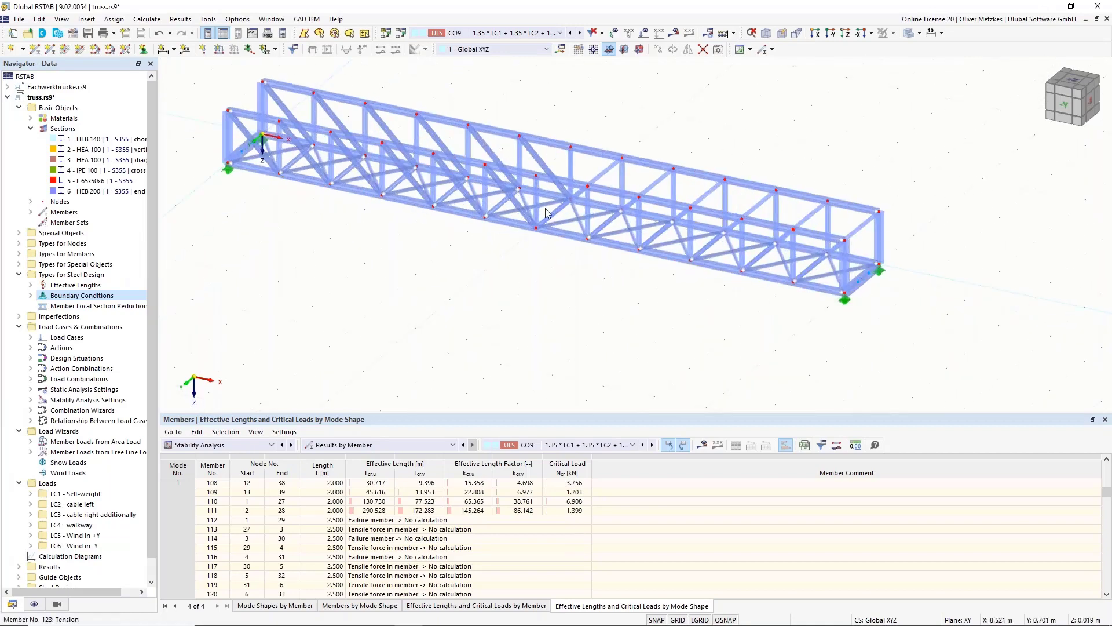
# Step: Open bottom chord members 6 and 55 for editing and show their design supports and deflection settings
pyautogui.moveTo(533, 225)
pyautogui.keyDown('ctrl'); pyautogui.mouseDown(button='middle')
pyautogui.moveTo(552, 248)
pyautogui.moveTo(579, 214)
pyautogui.moveTo(547, 240)
pyautogui.mouseUp(button='middle'); pyautogui.keyUp('ctrl')
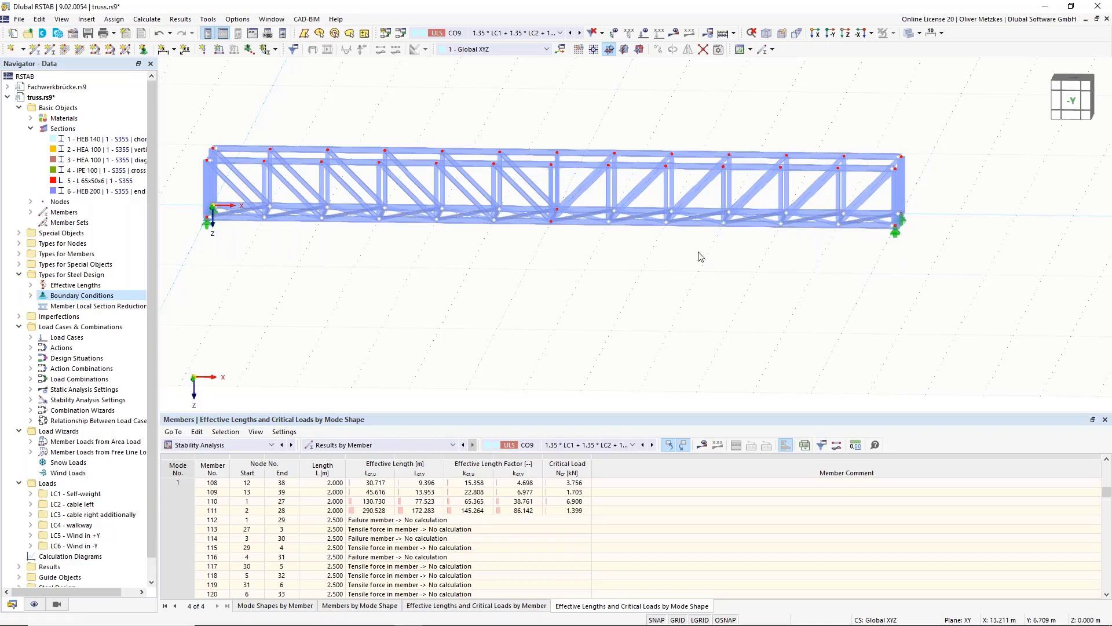
pyautogui.click(528, 221)
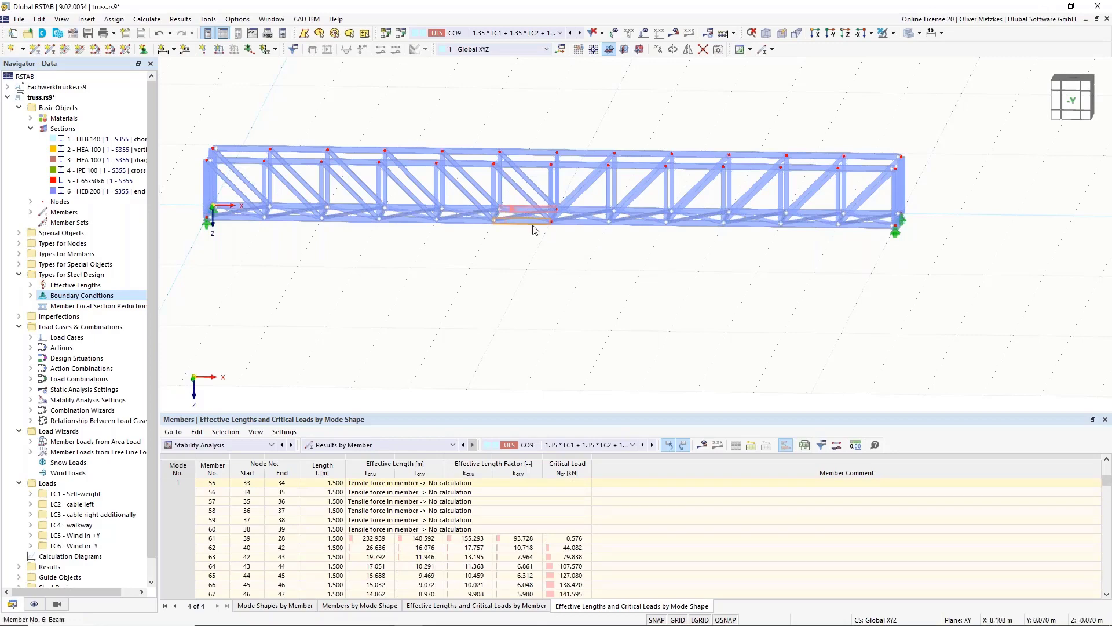
pyautogui.rightClick(534, 223)
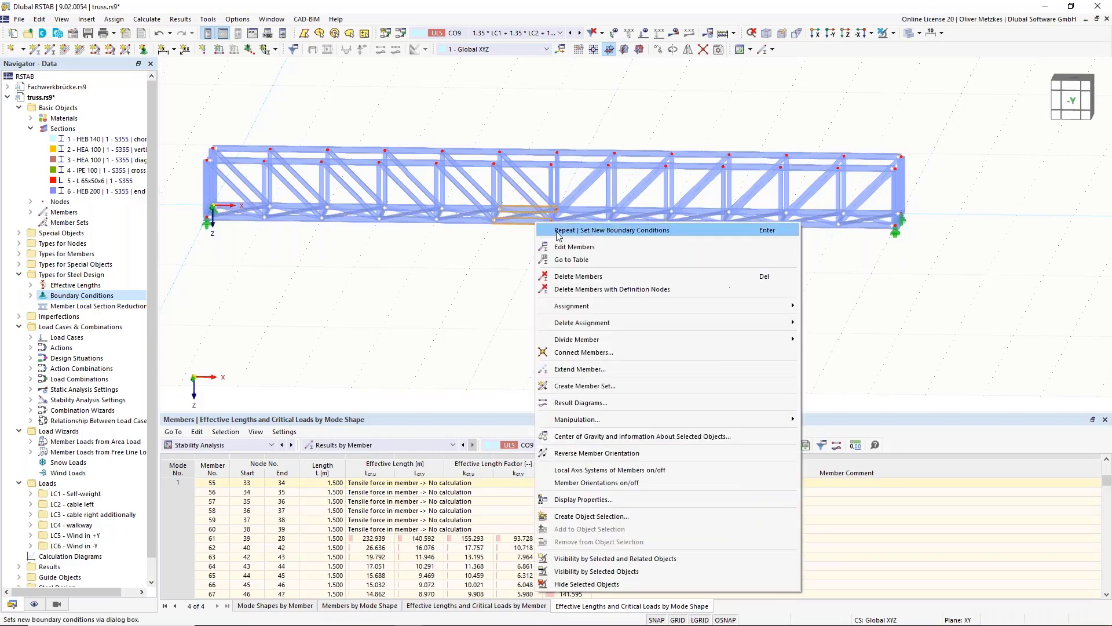
pyautogui.click(590, 249)
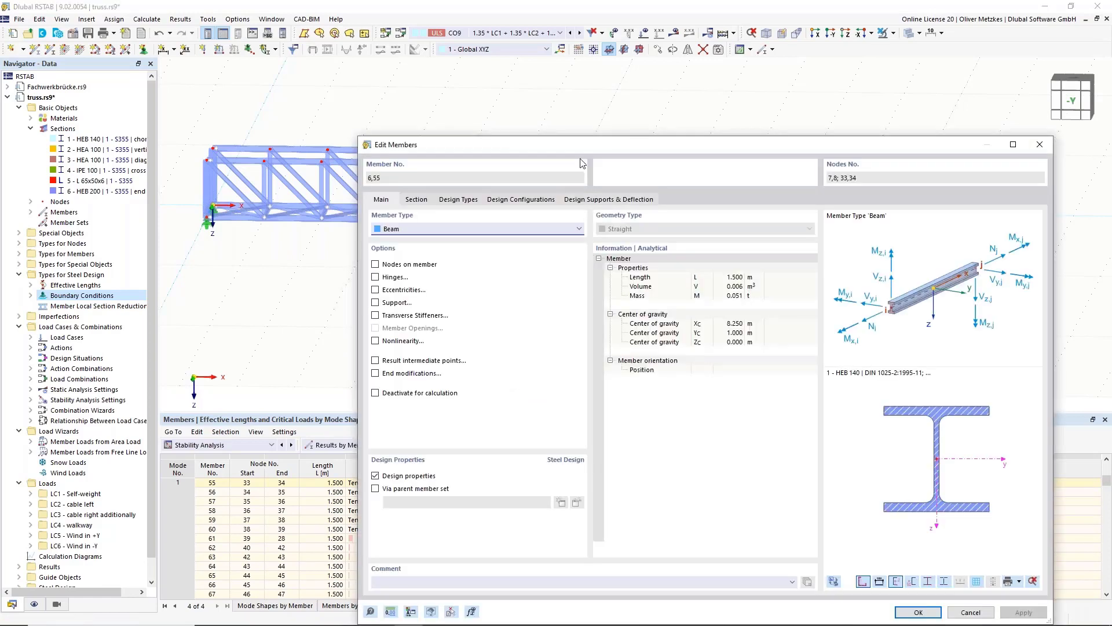
pyautogui.moveTo(583, 145); pyautogui.dragTo(544, 67)
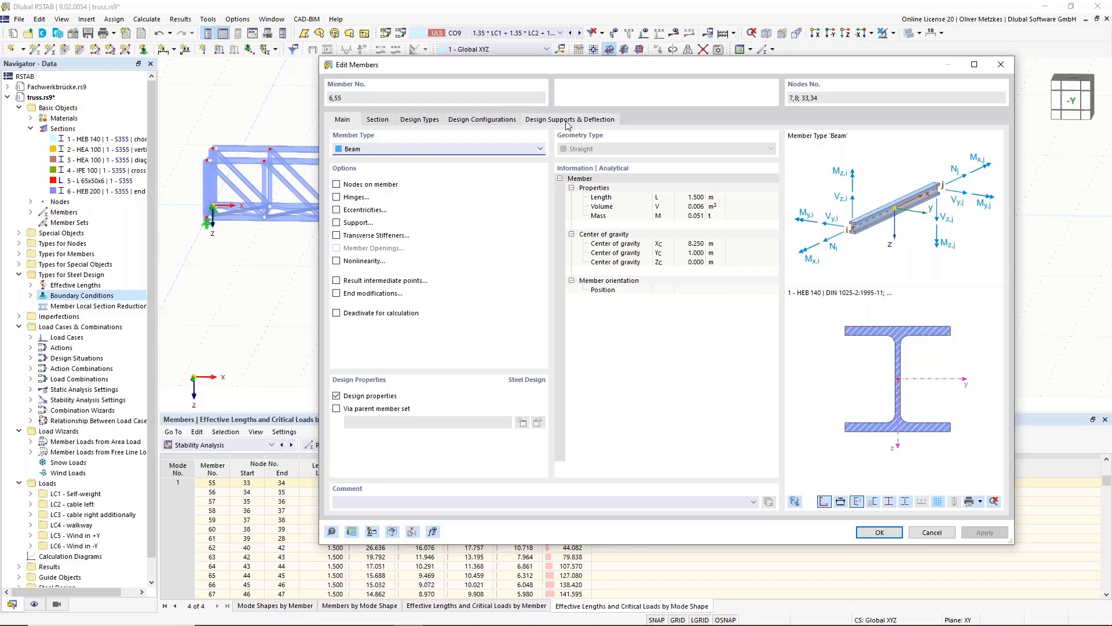
pyautogui.click(588, 120)
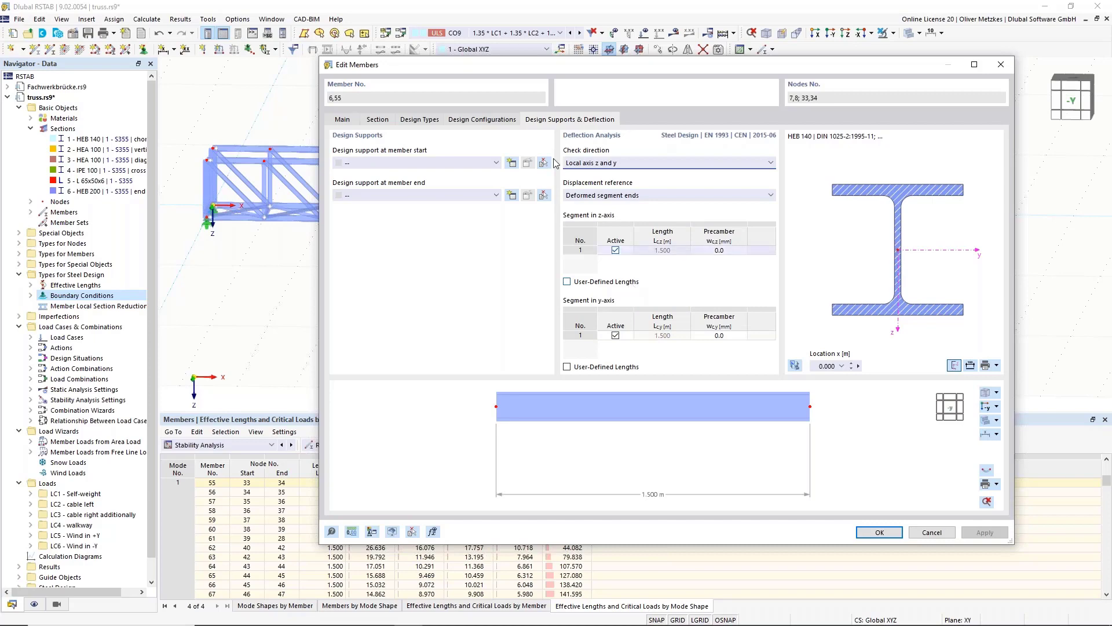
pyautogui.moveTo(545, 65); pyautogui.dragTo(528, 314)
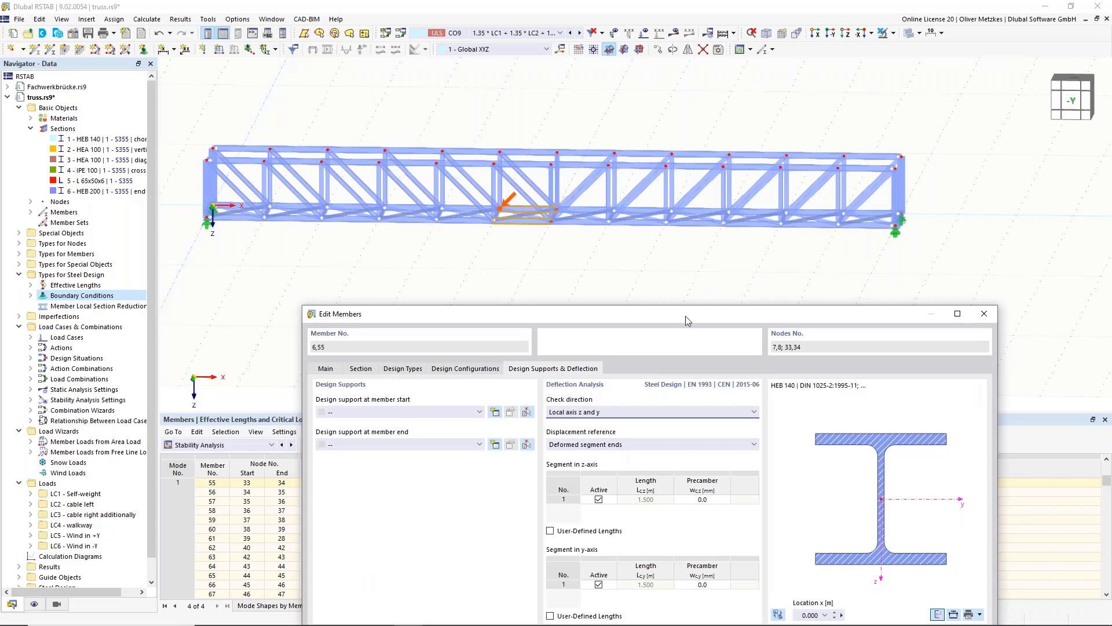
# Step: Set user-defined deflection segment lengths of 18.000 m in the z-axis and y-axis for bottom chord members 6 and 55
pyautogui.moveTo(686, 315); pyautogui.dragTo(686, 221)
pyautogui.click(577, 442)
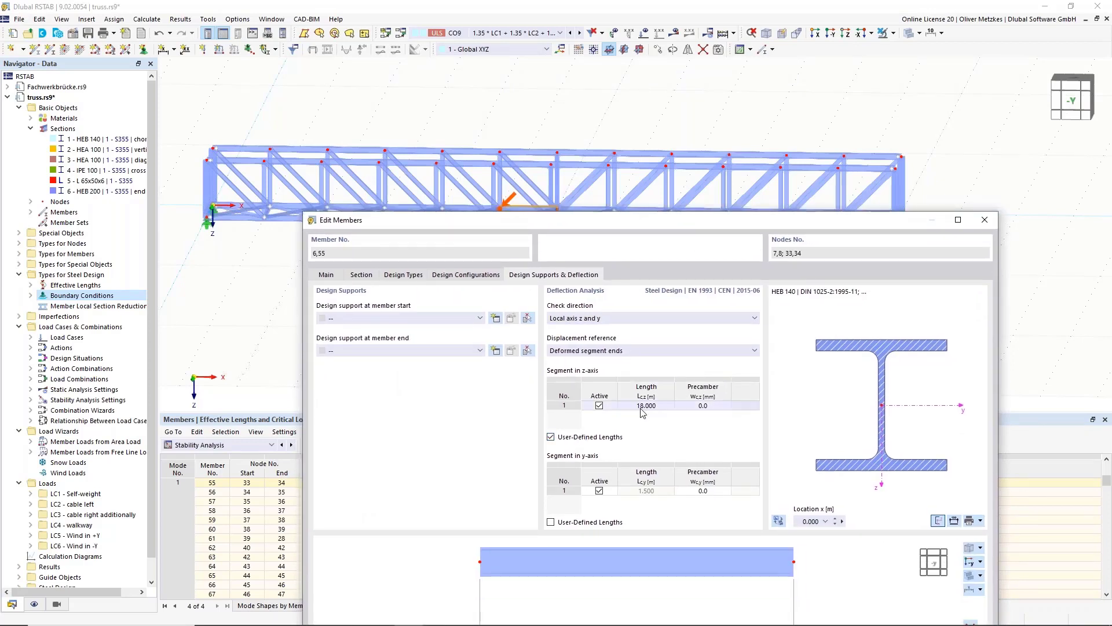
pyautogui.click(585, 522)
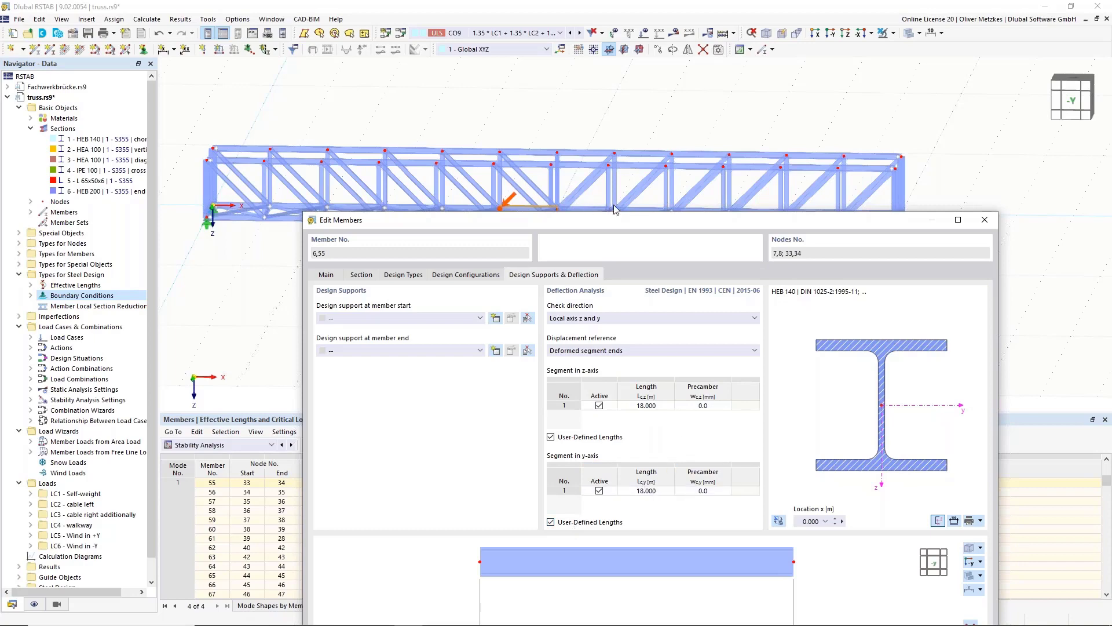
pyautogui.moveTo(614, 220); pyautogui.dragTo(587, 263)
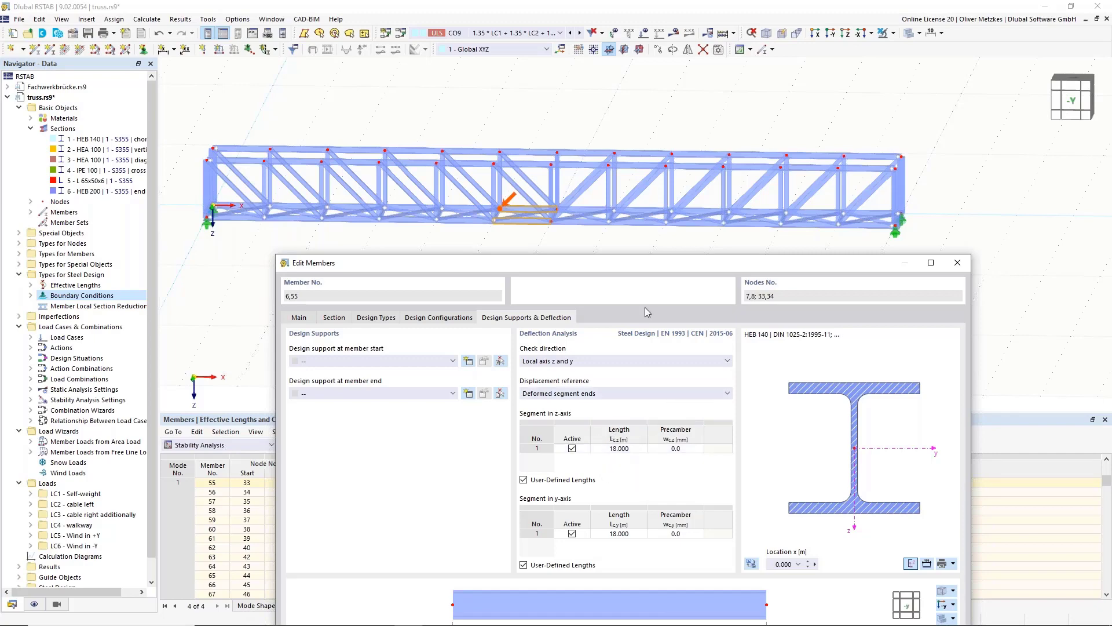
pyautogui.moveTo(645, 263); pyautogui.dragTo(718, 239)
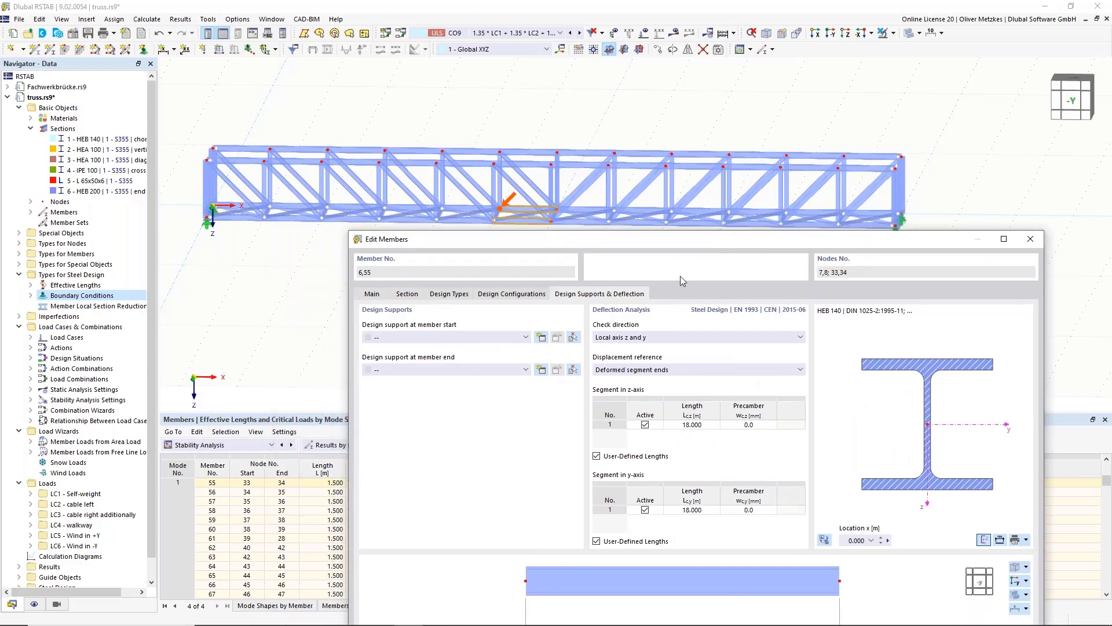
# Step: Open the Default serviceability configuration of these members and set the characteristic beam deflection limit to L/200
pyautogui.click(530, 295)
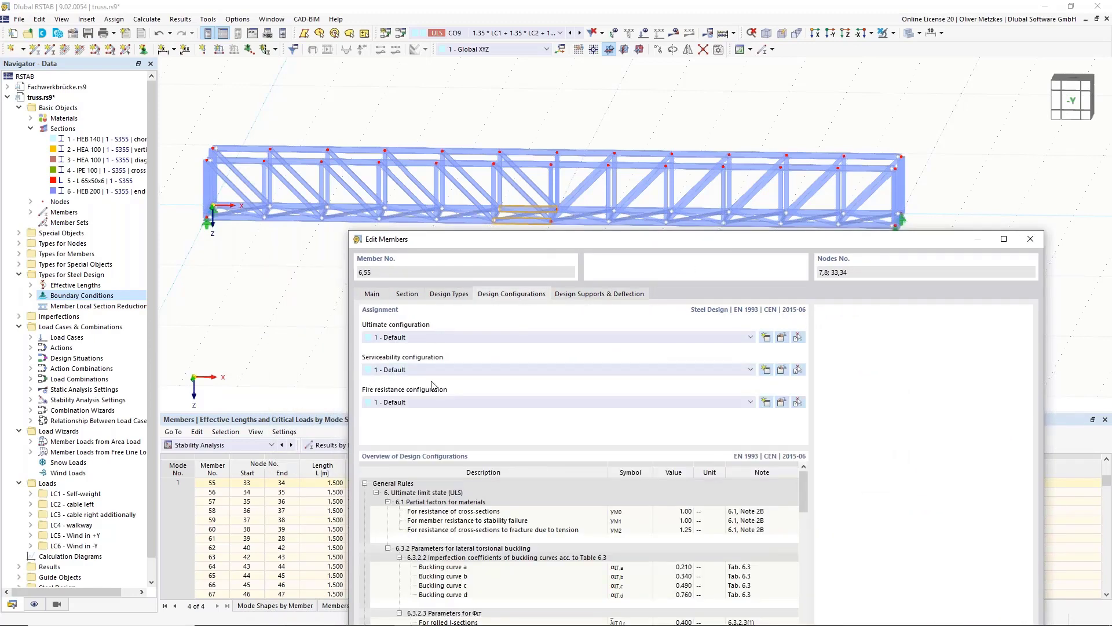
pyautogui.click(781, 370)
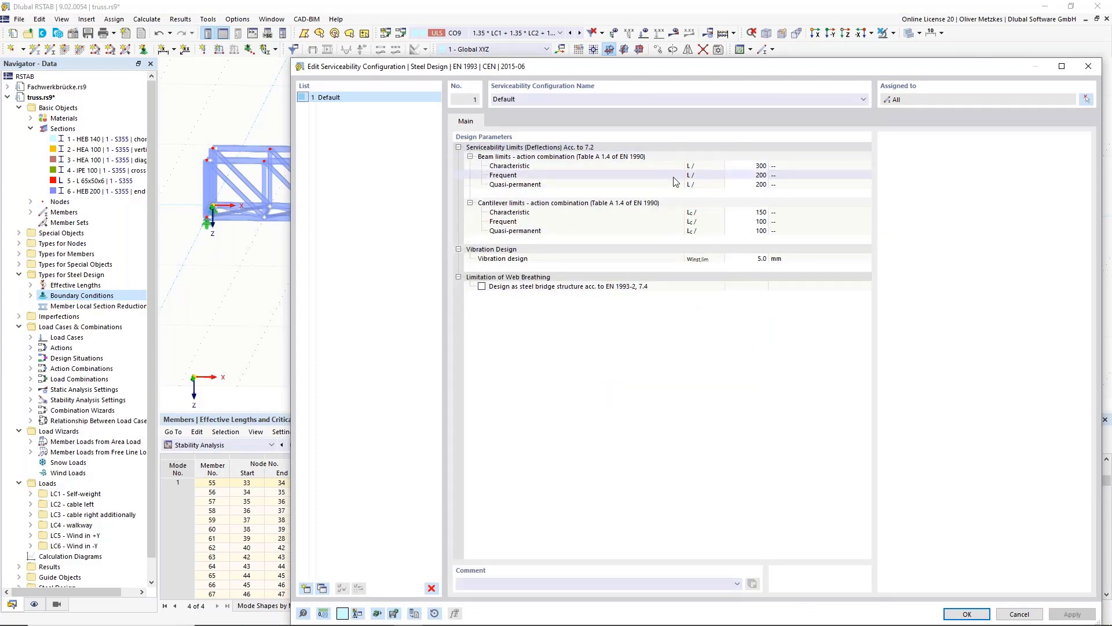
pyautogui.click(754, 166)
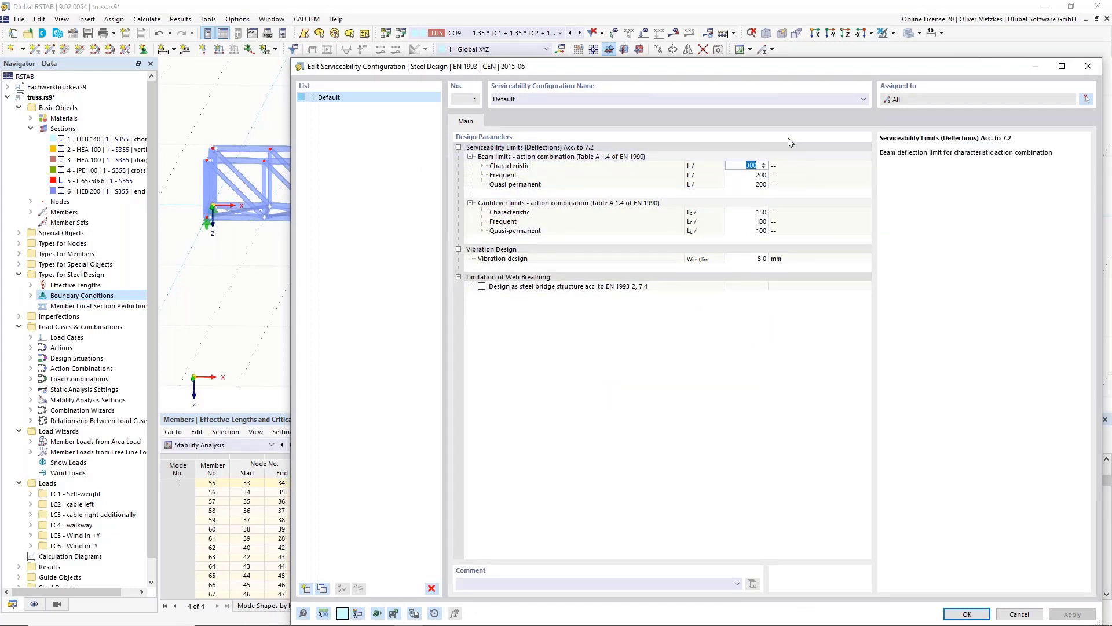
pyautogui.write('200')
pyautogui.press('Return')
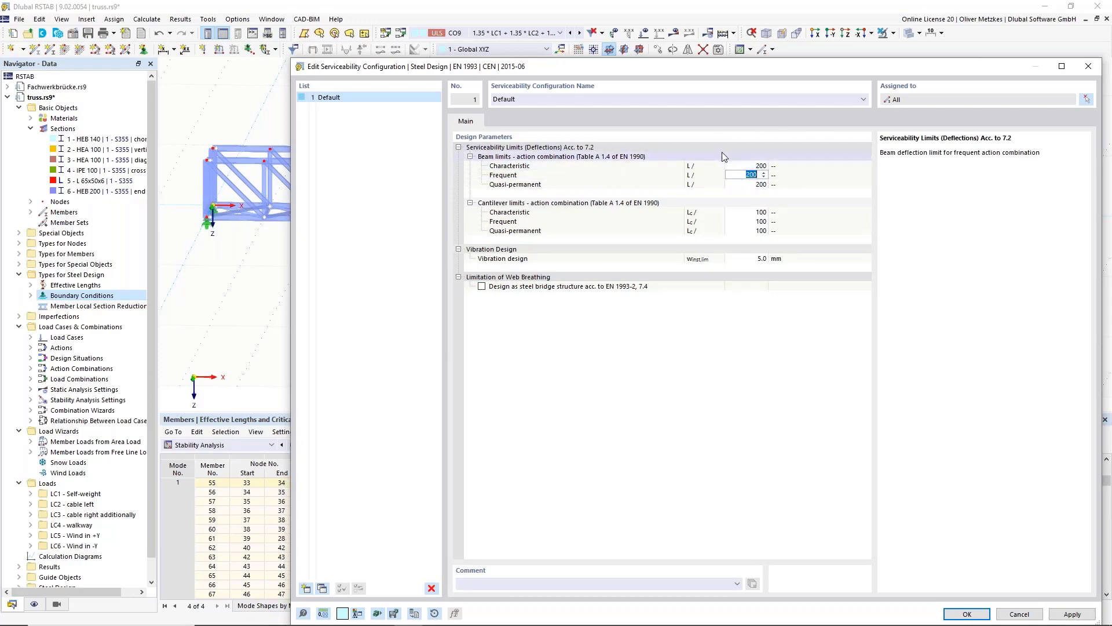
# Step: Start reassigning the Default serviceability configuration and clear all members and member sets from its selection
pyautogui.moveTo(713, 68); pyautogui.dragTo(493, 466)
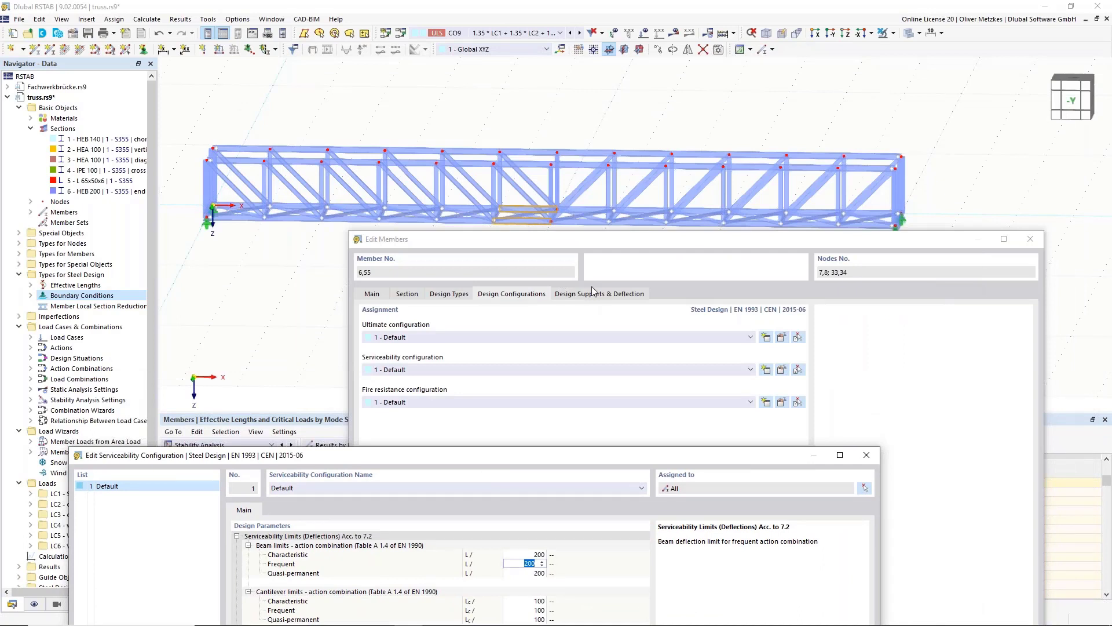
pyautogui.moveTo(614, 457); pyautogui.dragTo(650, 423)
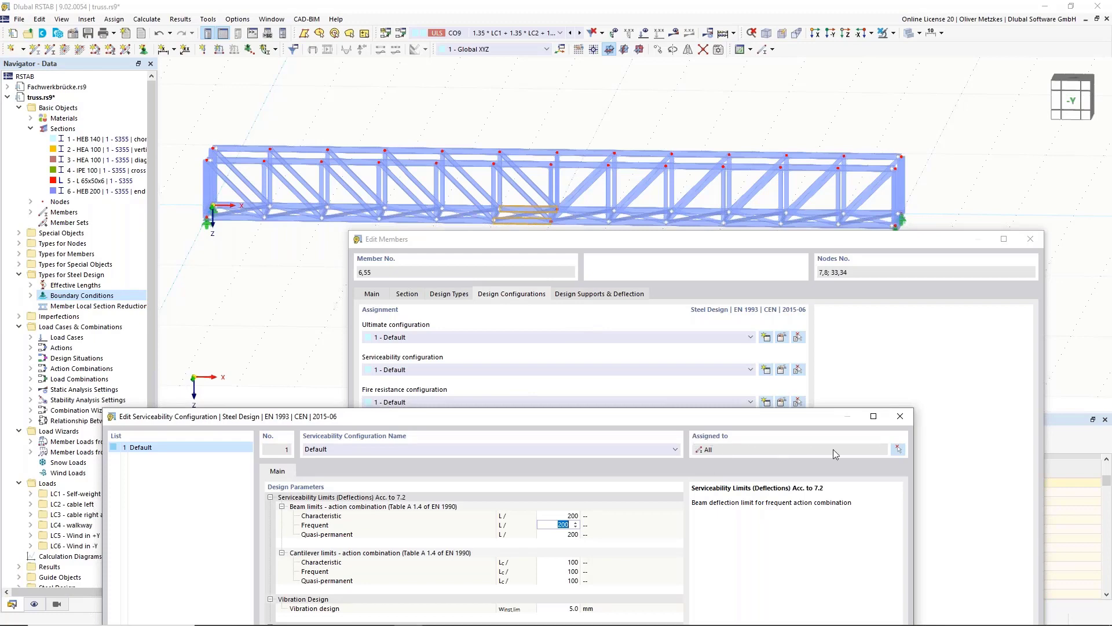
pyautogui.click(898, 450)
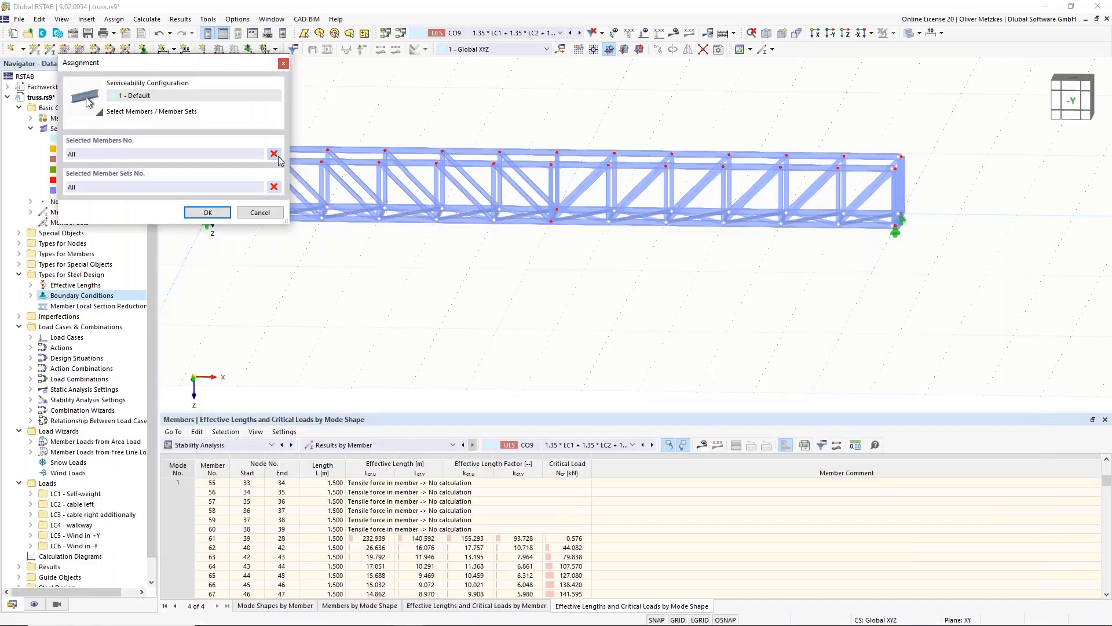
pyautogui.click(274, 187)
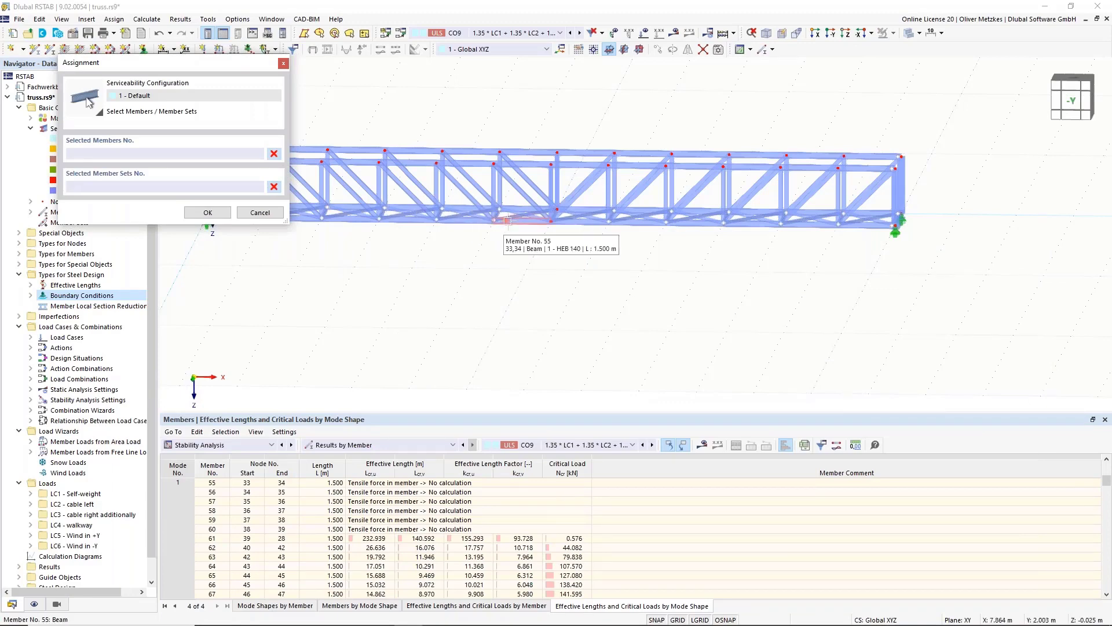
pyautogui.click(513, 219)
pyautogui.click(515, 211)
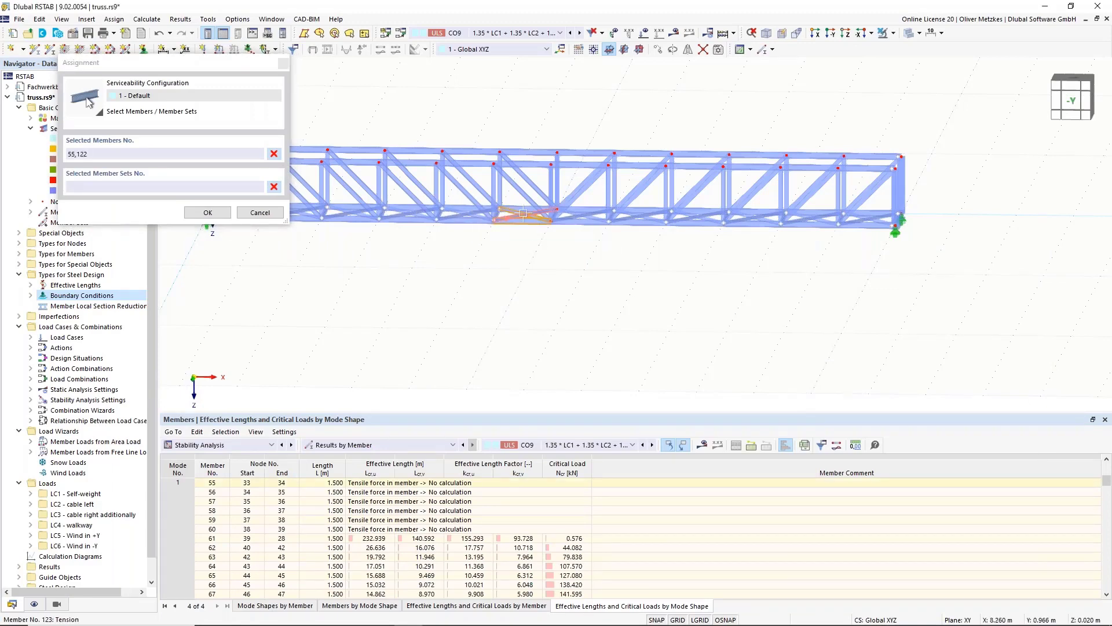
pyautogui.click(526, 214)
pyautogui.click(274, 153)
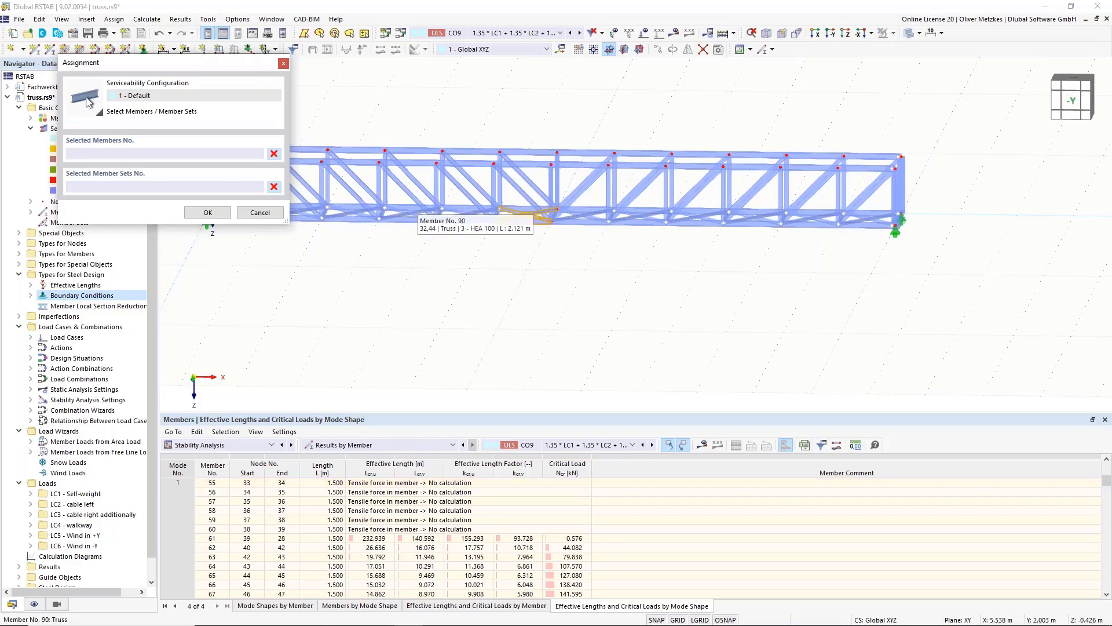
# Step: Assign the Default serviceability configuration only to bottom chord members 6 and 55, save it, and close the member editing
pyautogui.click(526, 214)
pyautogui.click(526, 214)
pyautogui.scroll(4, 523, 206)
pyautogui.click(526, 215)
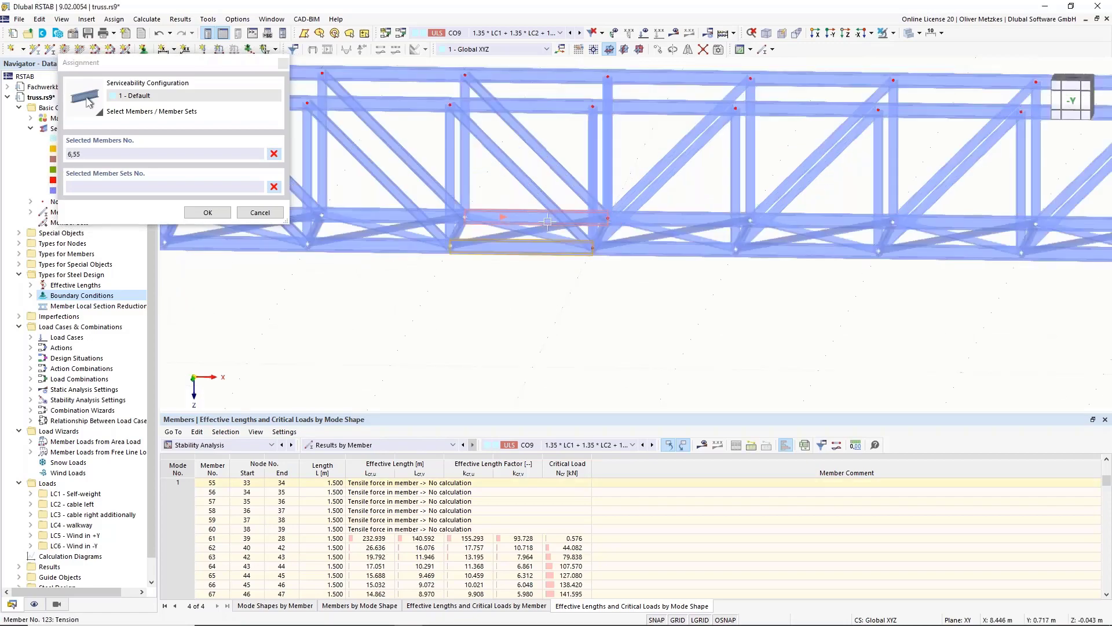
pyautogui.scroll(-2, 529, 215)
pyautogui.click(208, 212)
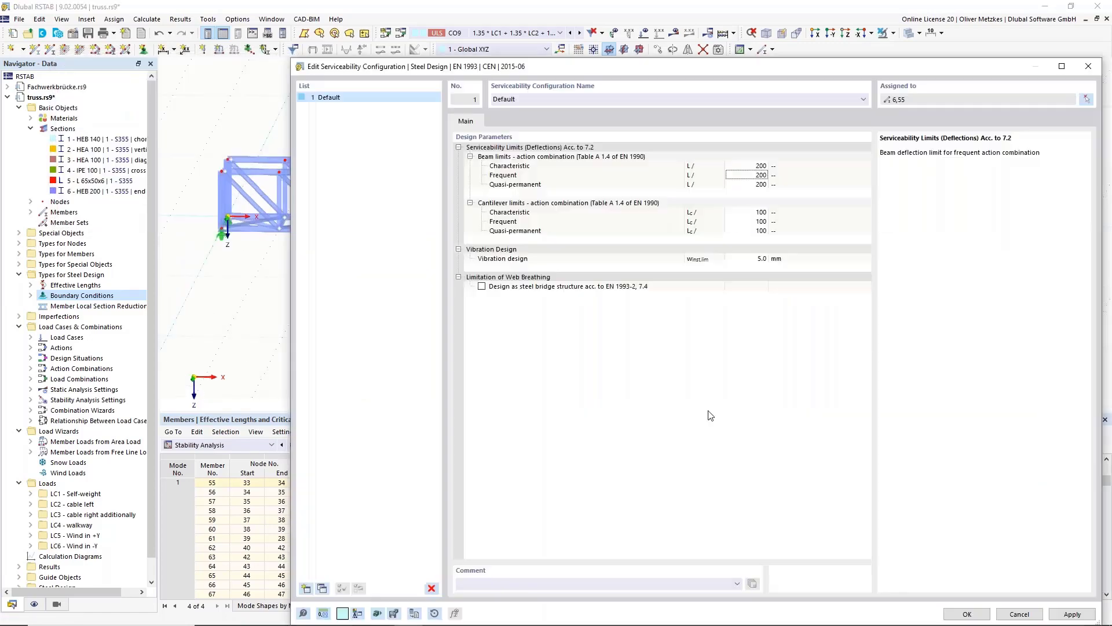
pyautogui.click(967, 613)
pyautogui.moveTo(876, 236); pyautogui.dragTo(794, 47)
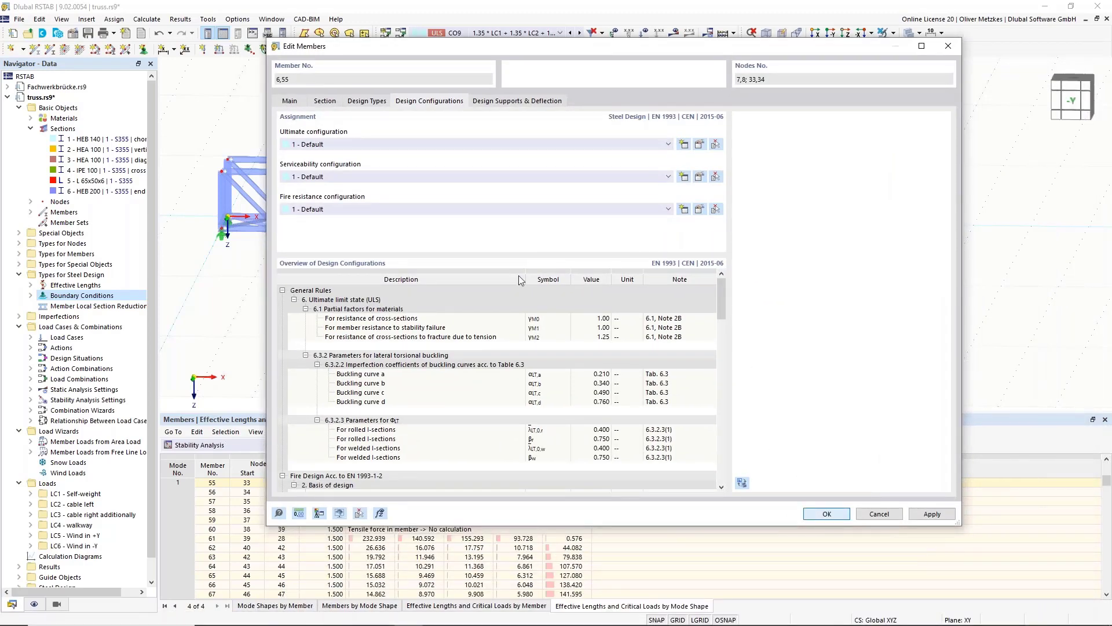
pyautogui.press('Escape')
pyautogui.click(485, 285)
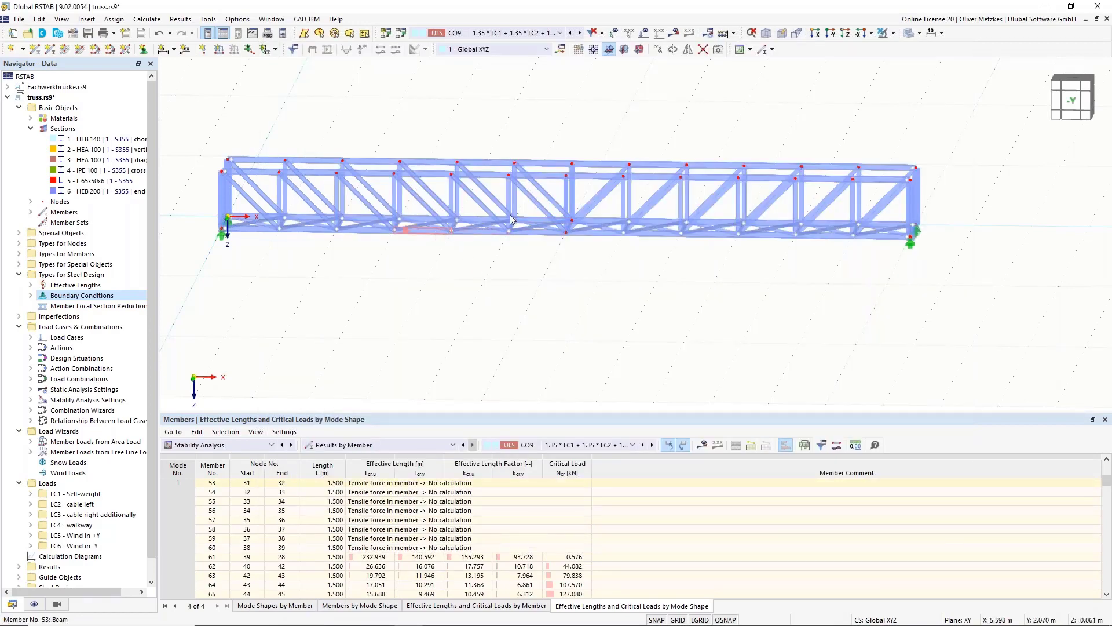
# Step: Check the design configurations assigned to bottom chord member 53 and close it without changes
pyautogui.doubleClick(438, 228)
pyautogui.click(446, 101)
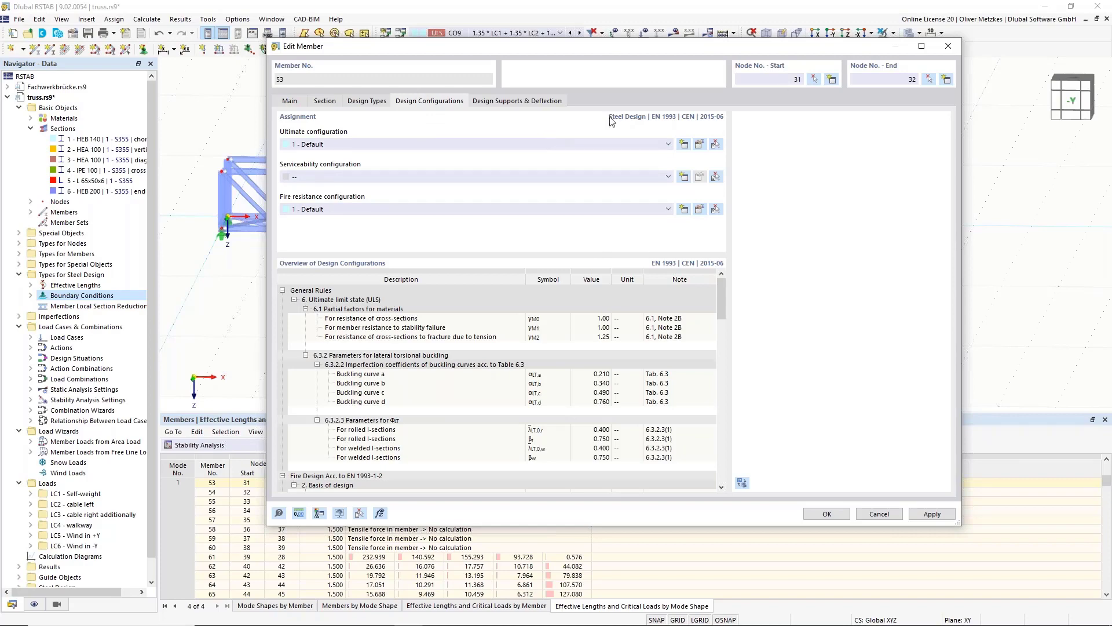
pyautogui.click(879, 514)
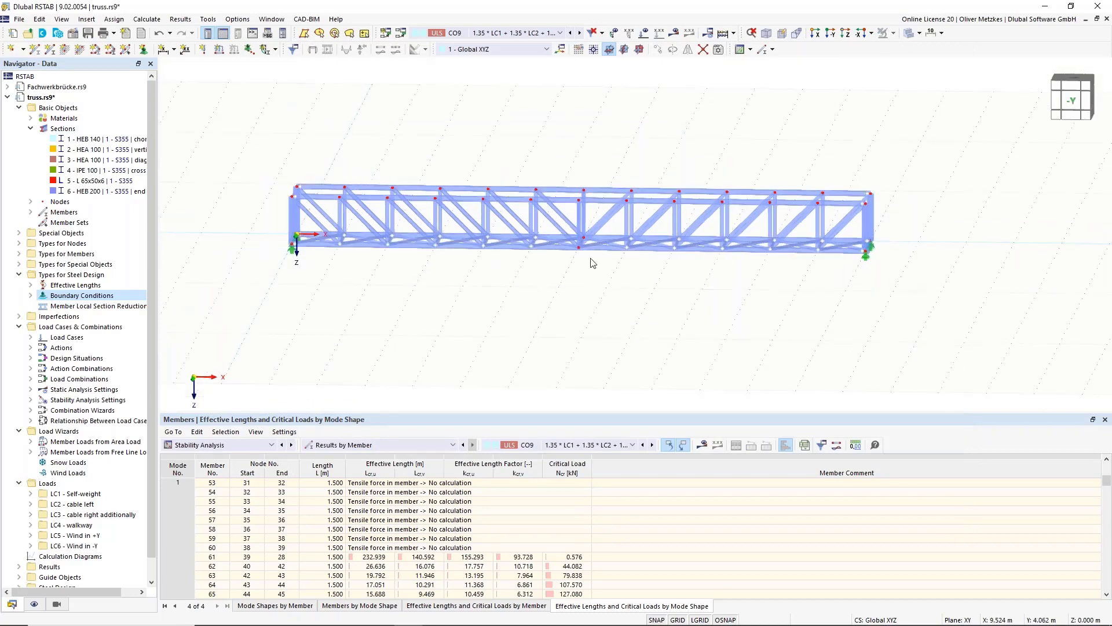
# Step: Show the Steel Design input tables and review the design situations, objects to design, materials, sections, and ultimate and serviceability configurations
pyautogui.click(247, 450)
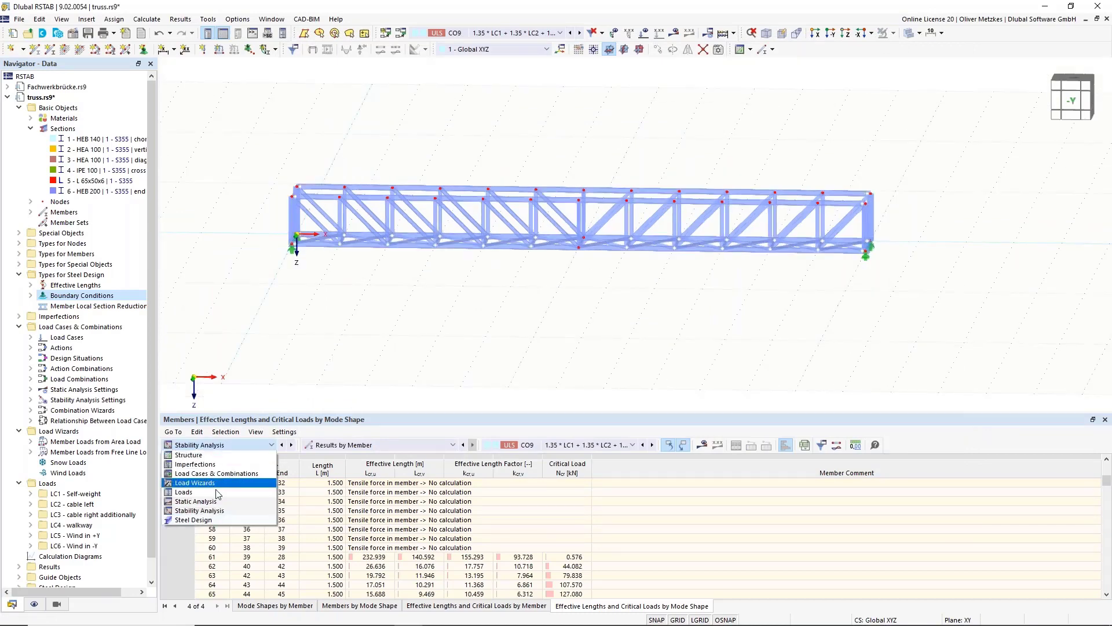
pyautogui.click(210, 526)
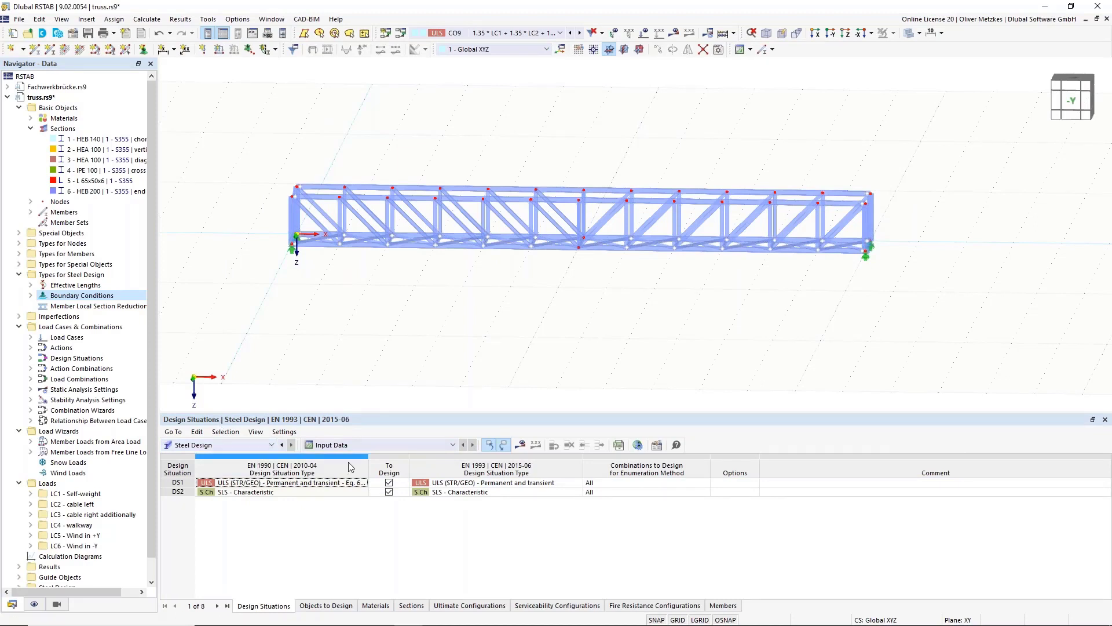
pyautogui.click(319, 610)
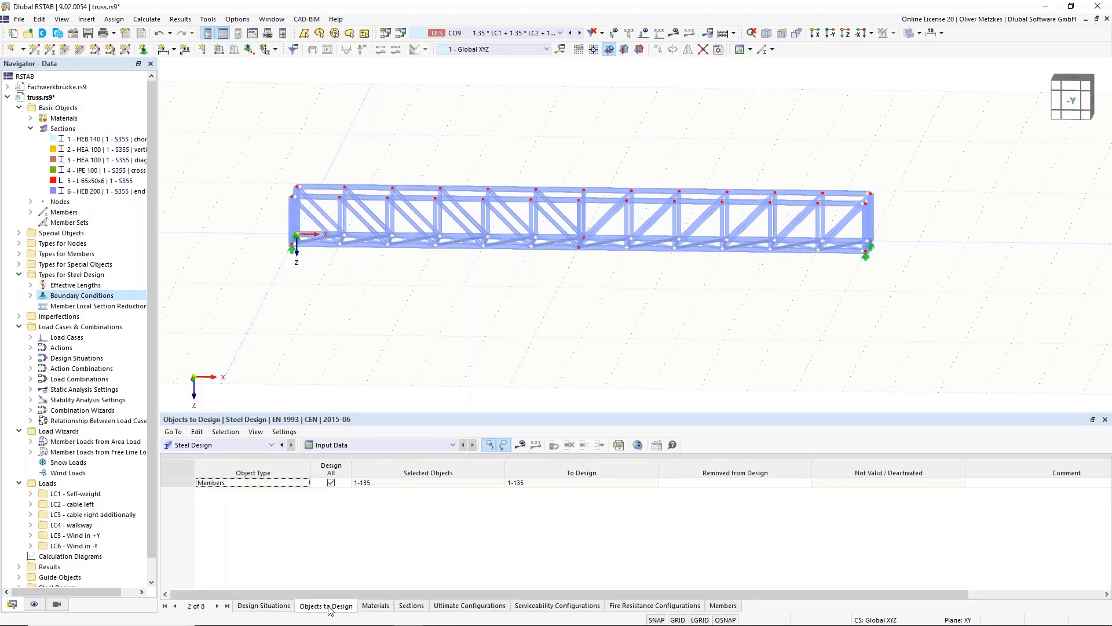
pyautogui.click(389, 610)
pyautogui.click(411, 606)
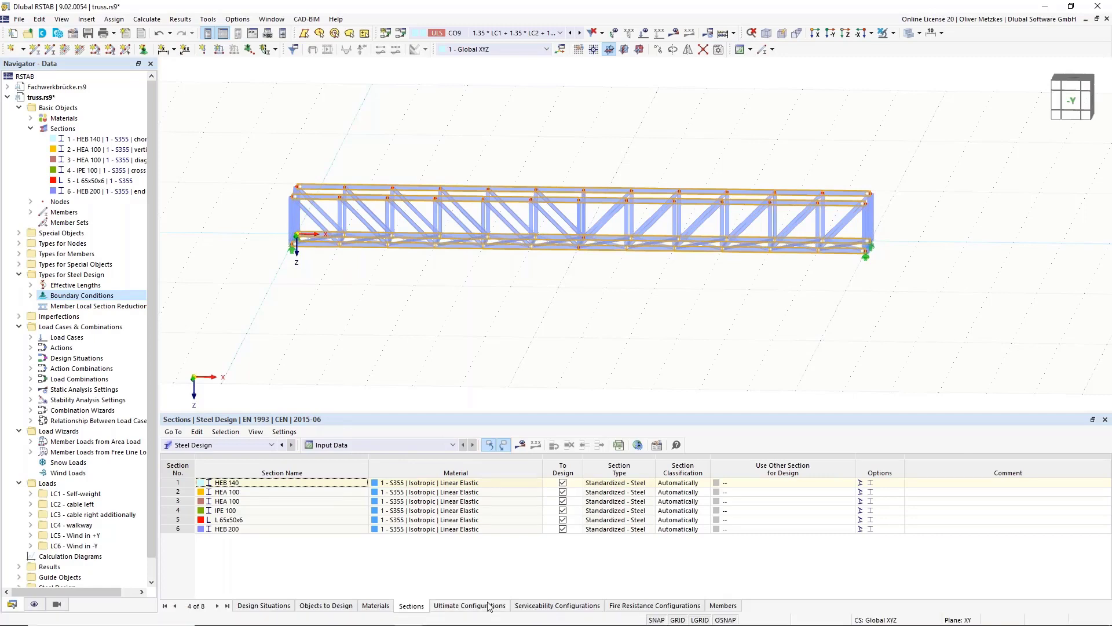
pyautogui.click(470, 606)
pyautogui.click(543, 606)
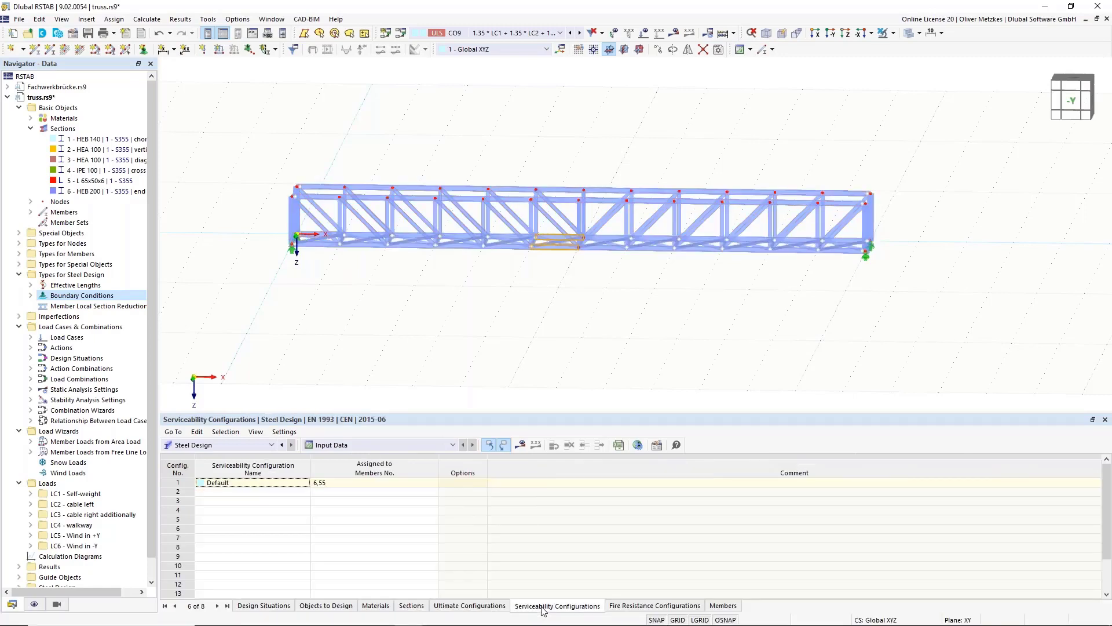
# Step: Open the Default ultimate configuration and add a second ultimate configuration with stability design deactivated
pyautogui.click(476, 607)
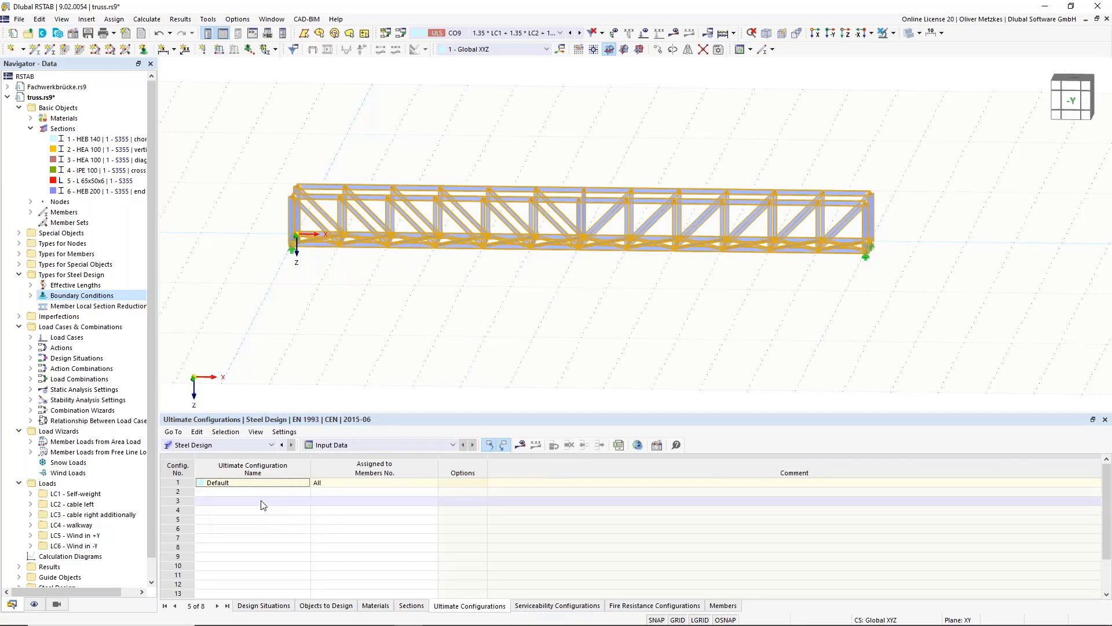
pyautogui.click(192, 483)
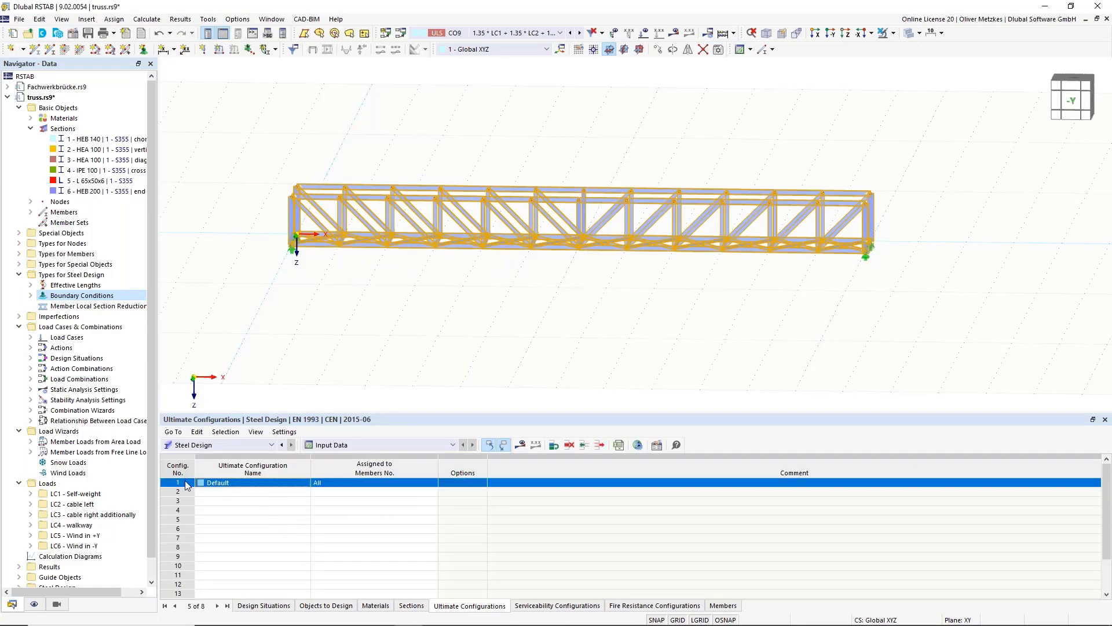
pyautogui.doubleClick(187, 484)
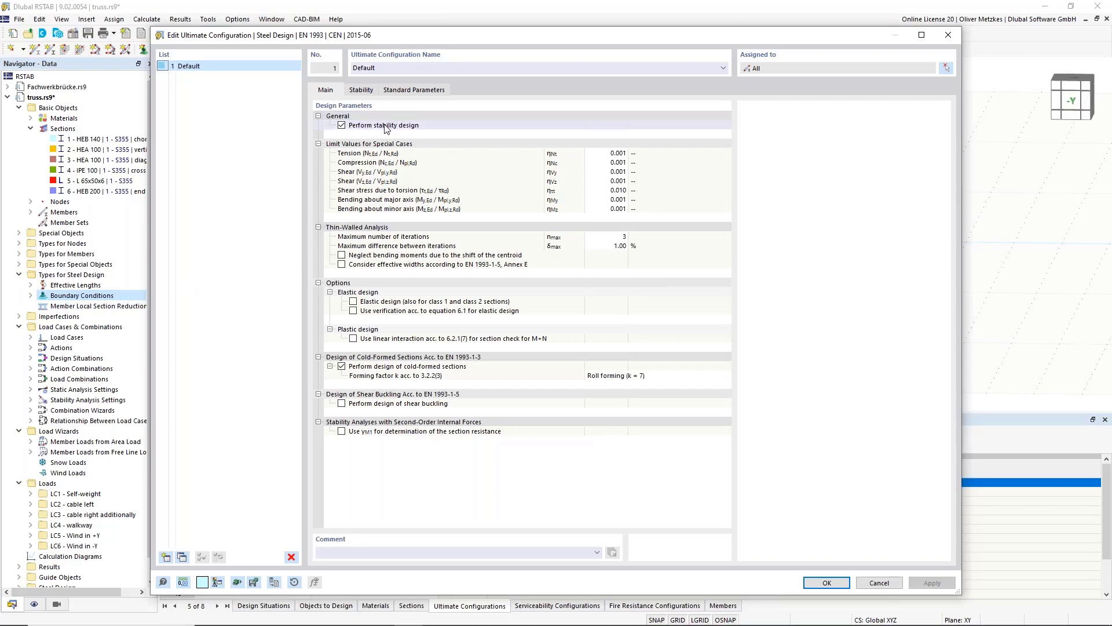
pyautogui.moveTo(415, 36); pyautogui.dragTo(467, 378)
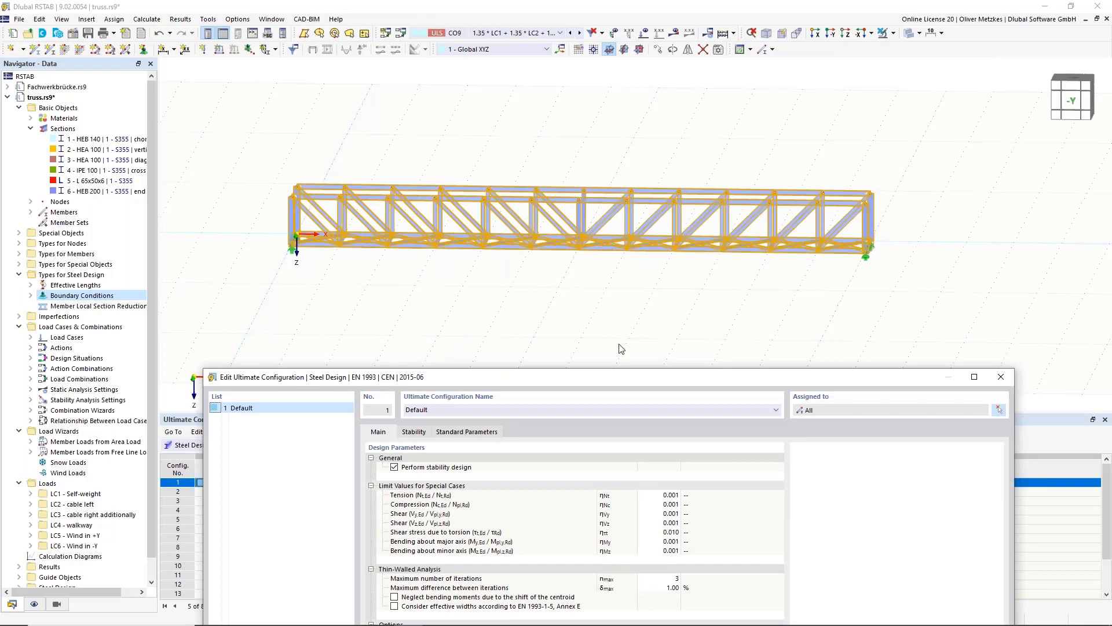
pyautogui.moveTo(631, 376); pyautogui.dragTo(673, 285)
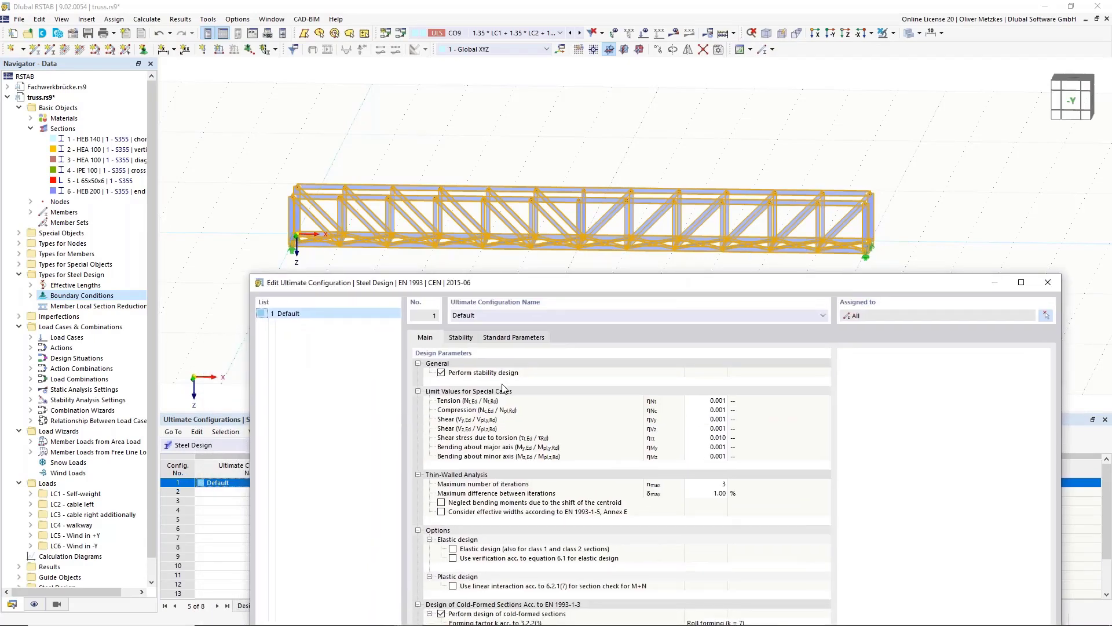
pyautogui.moveTo(586, 290); pyautogui.dragTo(596, 36)
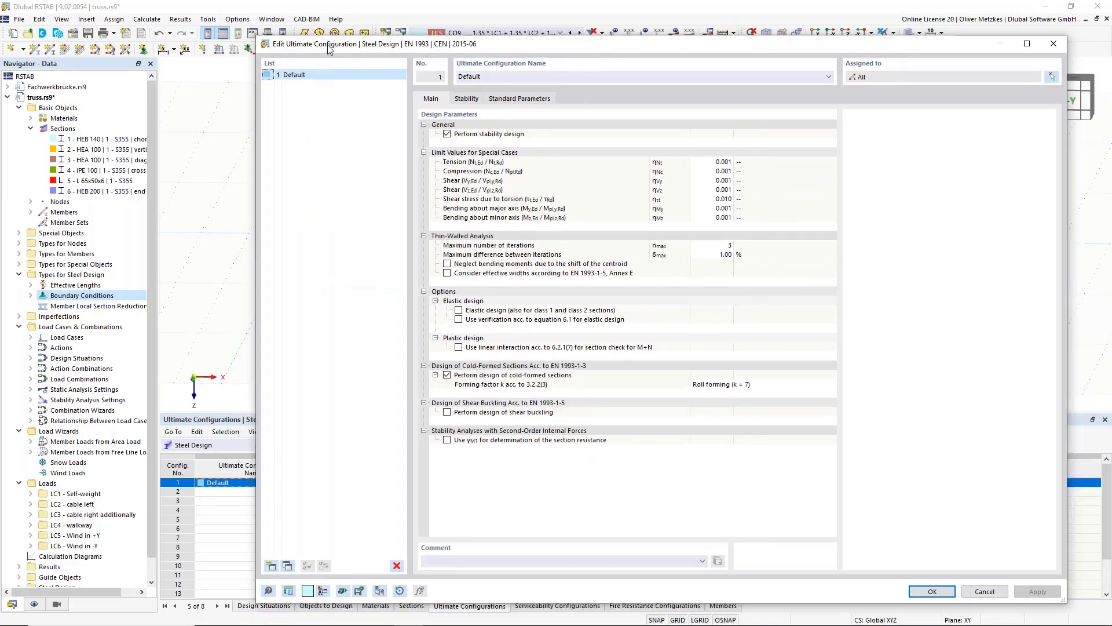
pyautogui.click(272, 567)
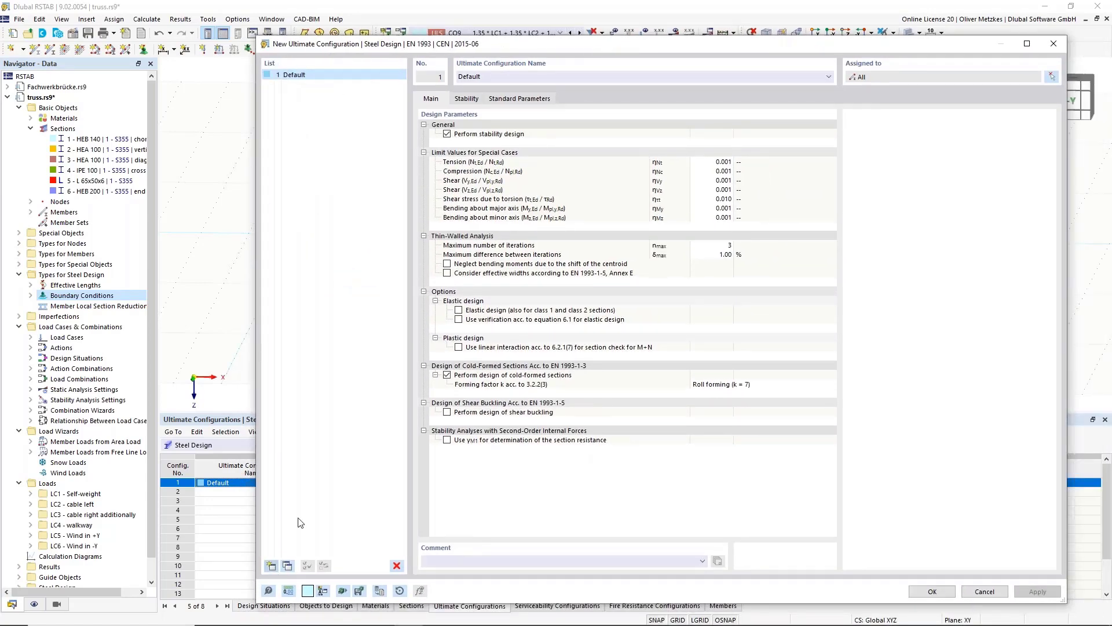
pyautogui.click(447, 134)
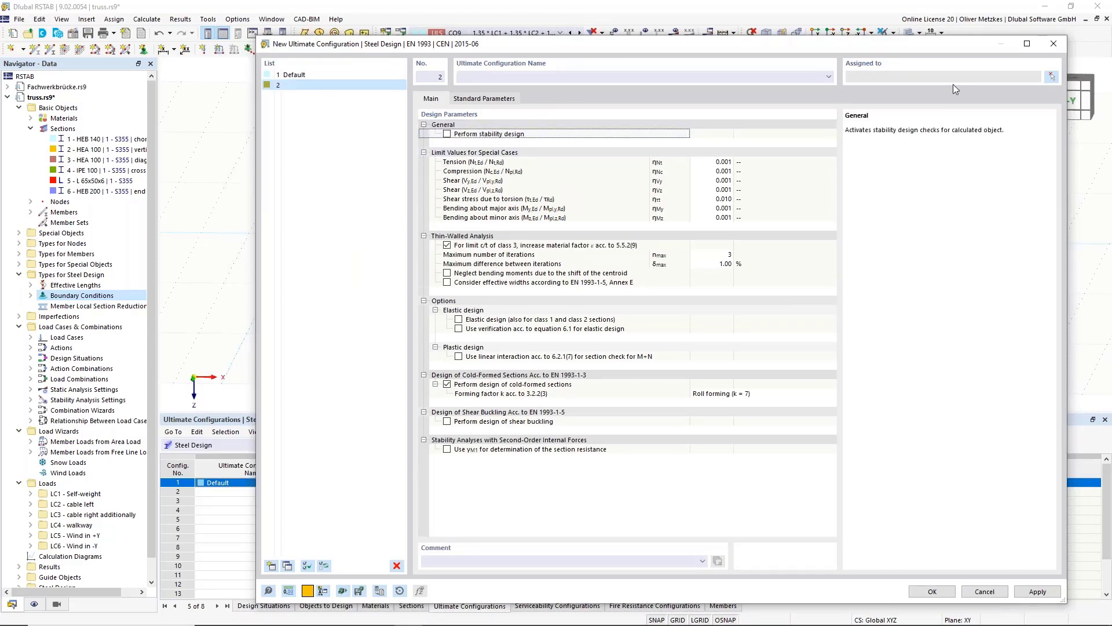
# Step: Show only the HEB 140 chord members, assign ultimate configuration 2 to bottom chord members 1-12 and 50-61, and save it
pyautogui.click(1051, 77)
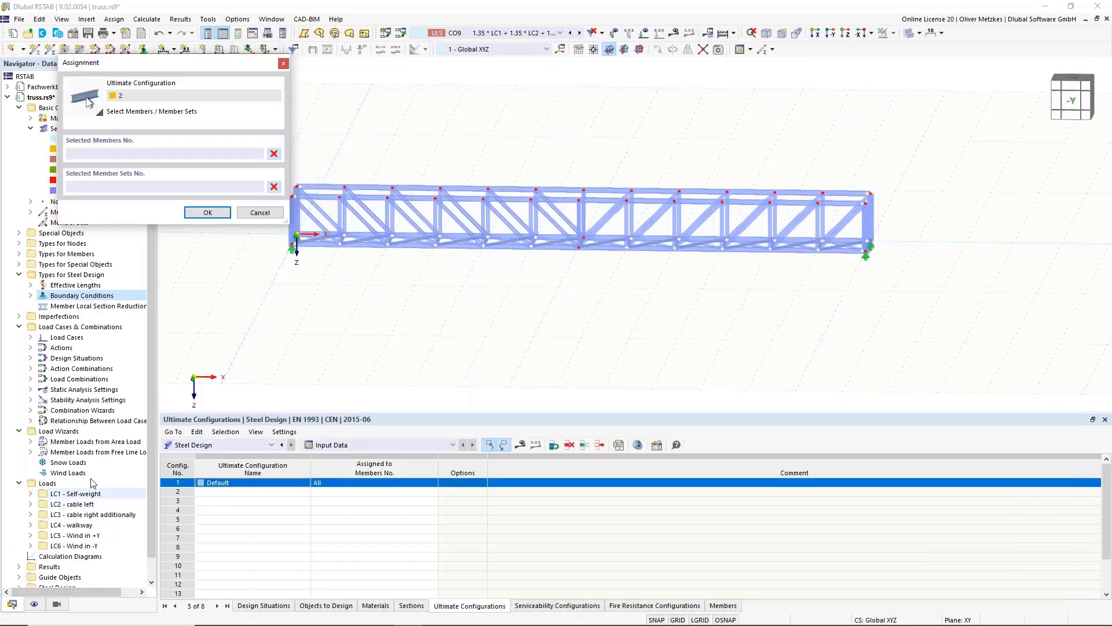
pyautogui.click(56, 604)
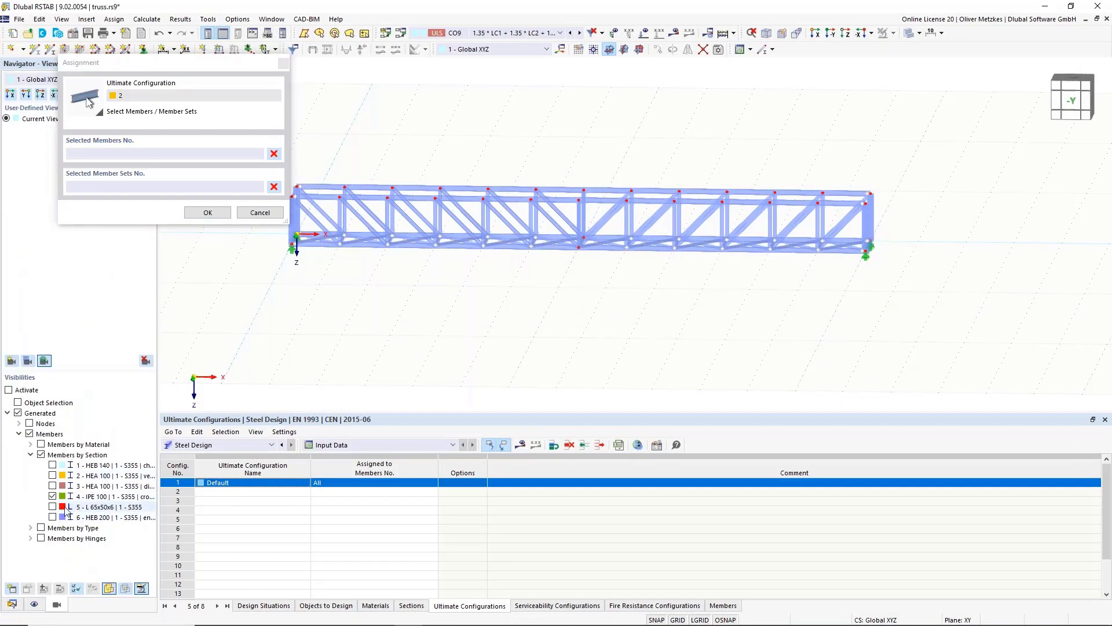
pyautogui.click(52, 464)
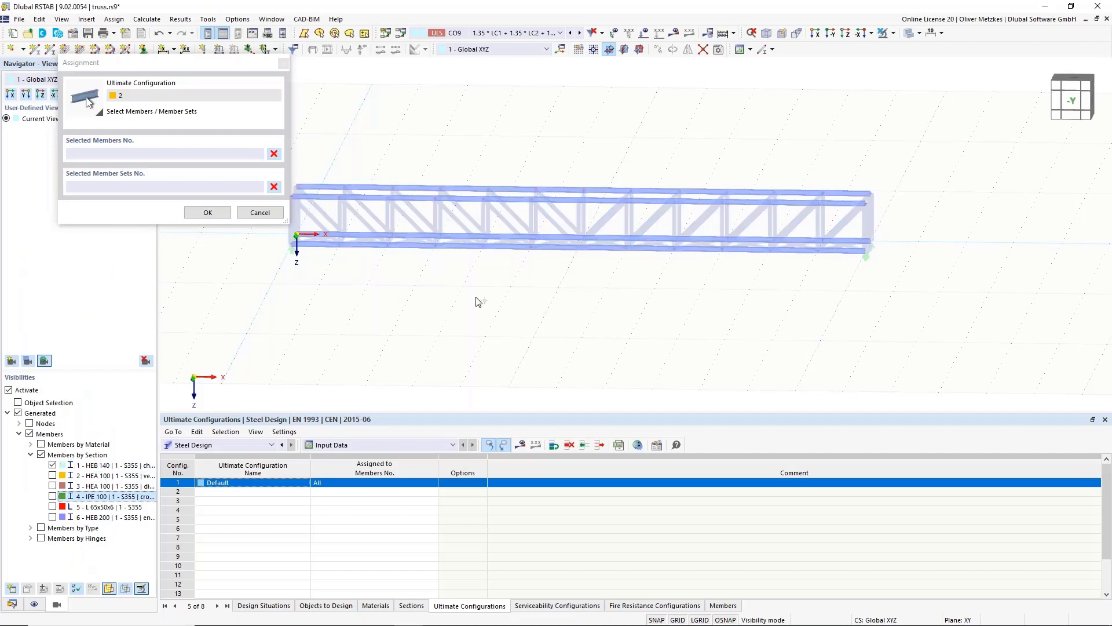
pyautogui.moveTo(515, 297); pyautogui.dragTo(543, 245, button='middle')
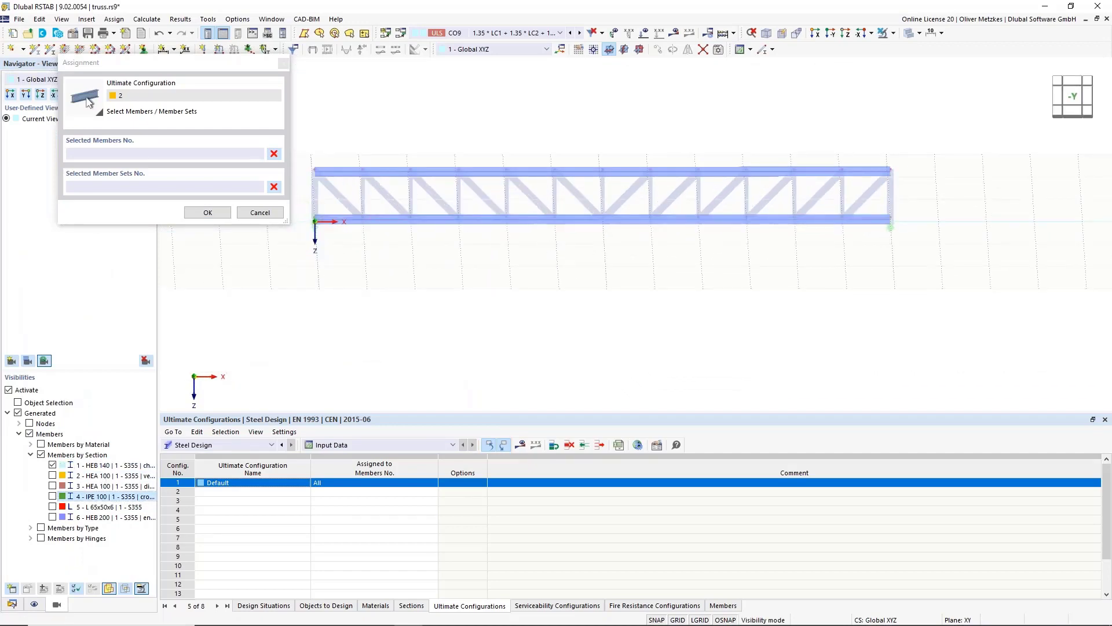
pyautogui.moveTo(308, 207); pyautogui.dragTo(953, 279)
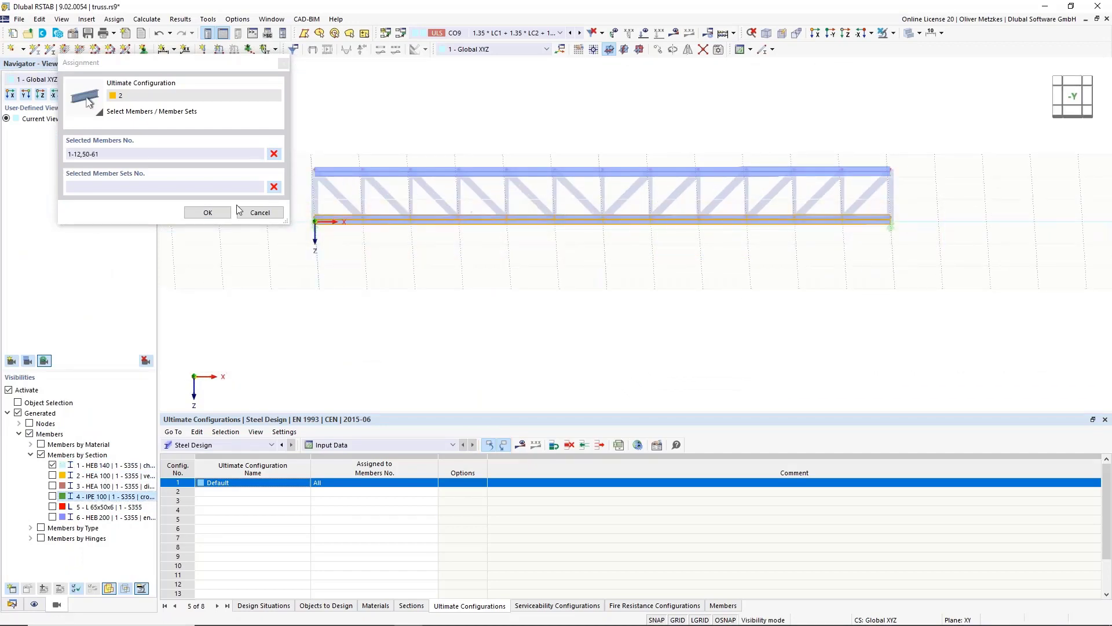
pyautogui.click(208, 213)
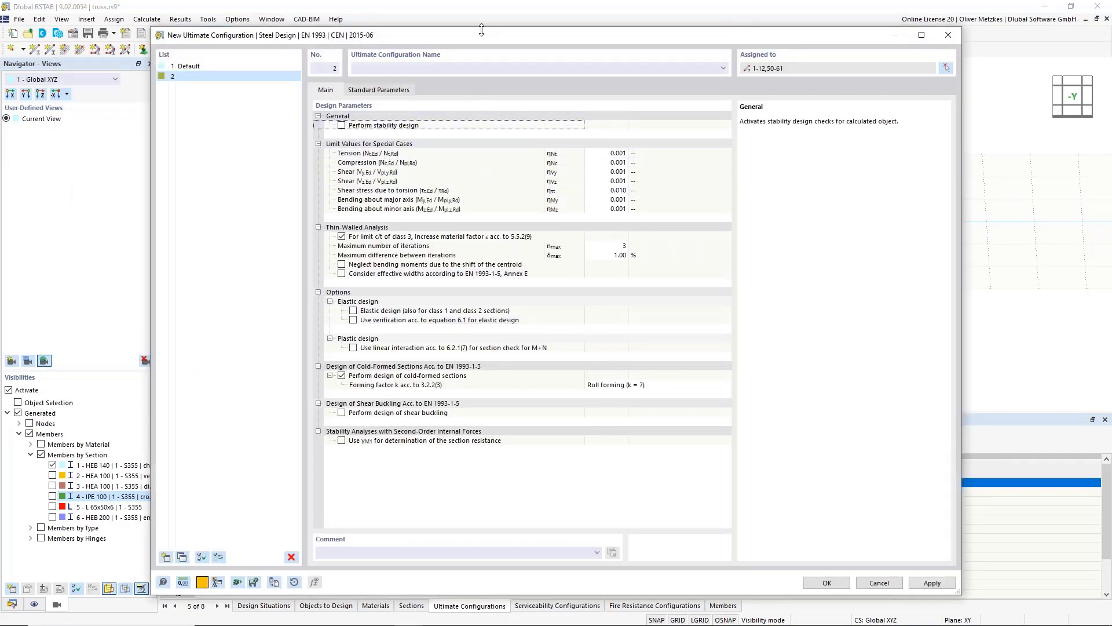
pyautogui.moveTo(492, 36); pyautogui.dragTo(593, 55)
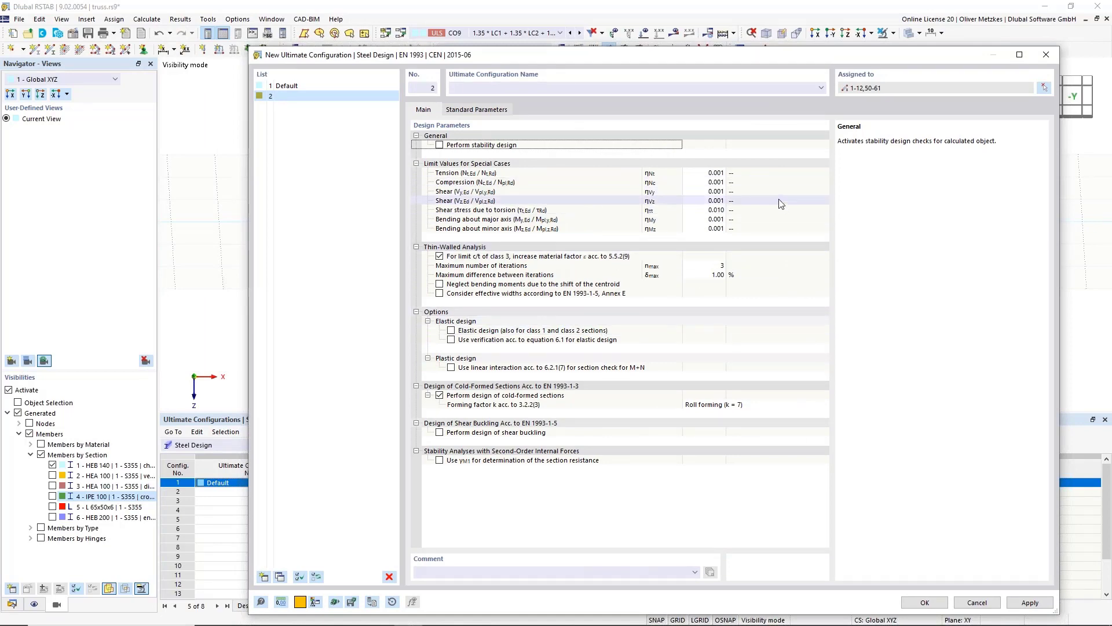
pyautogui.click(936, 605)
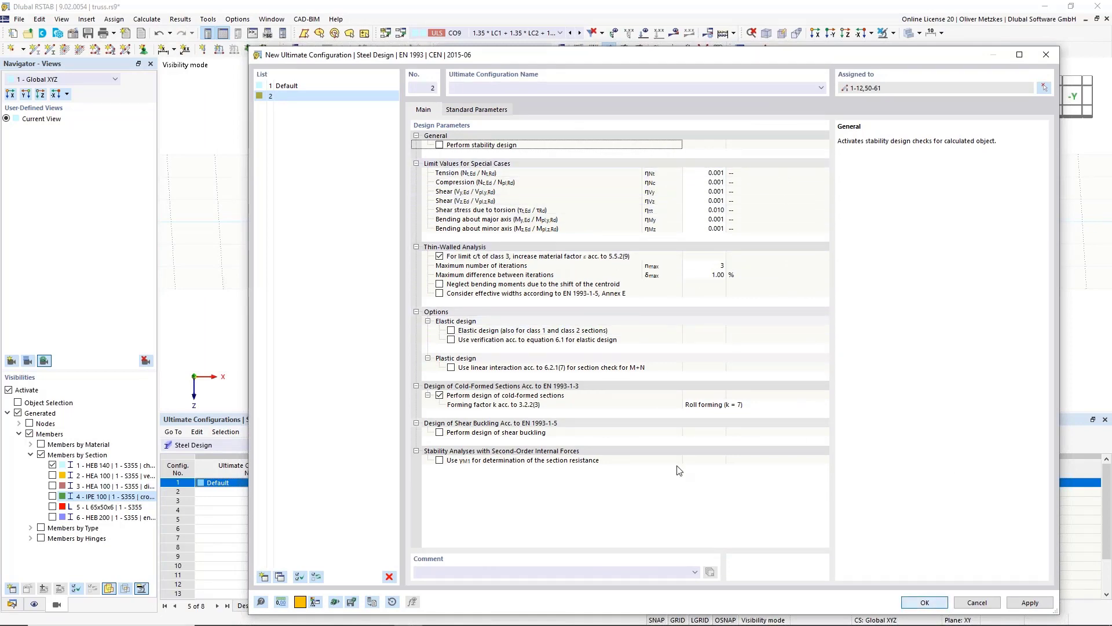
# Step: Run the Steel Design calculation and inspect the design check ratios along the truss chords, closing in on the mid-span top chord
pyautogui.click(520, 445)
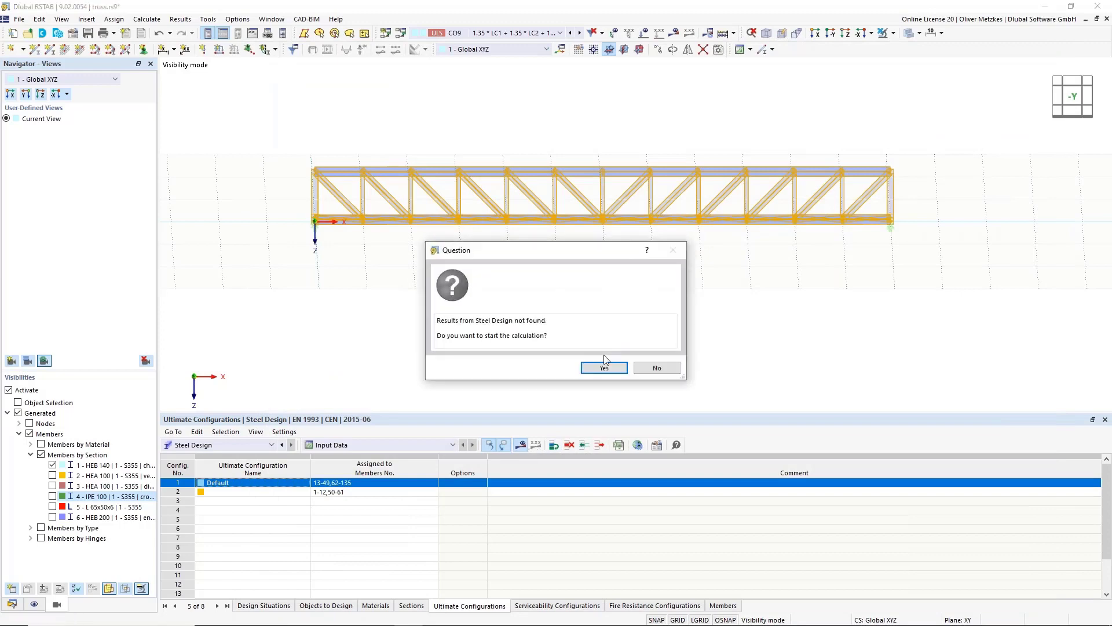
pyautogui.click(603, 364)
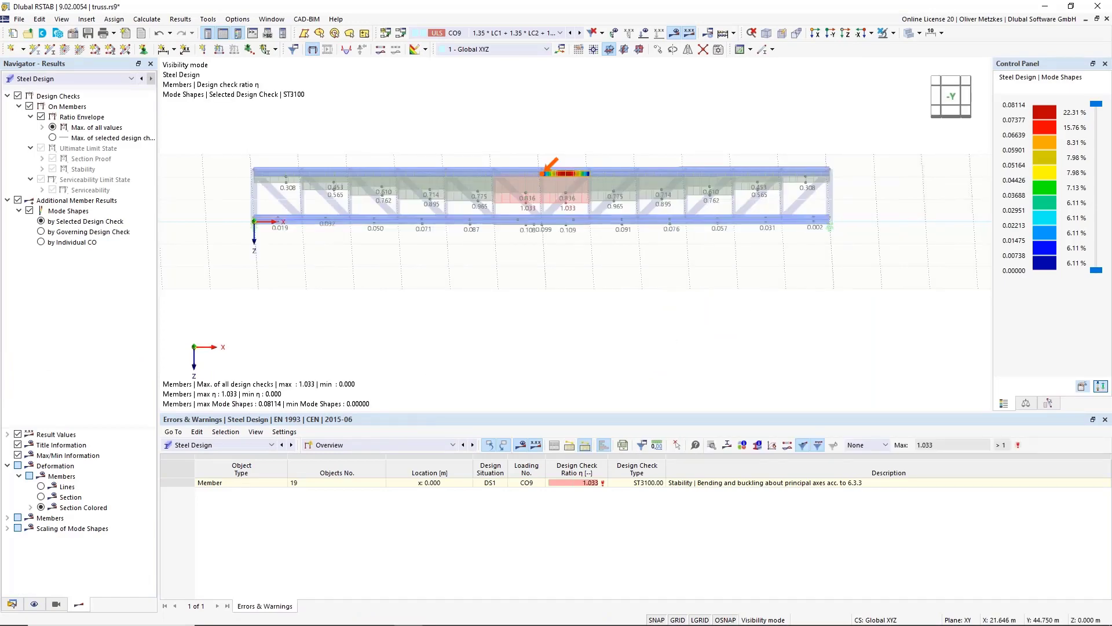
pyautogui.keyDown('ctrl'); pyautogui.moveTo(690, 301); pyautogui.dragTo(520, 227, button='middle'); pyautogui.keyUp('ctrl')
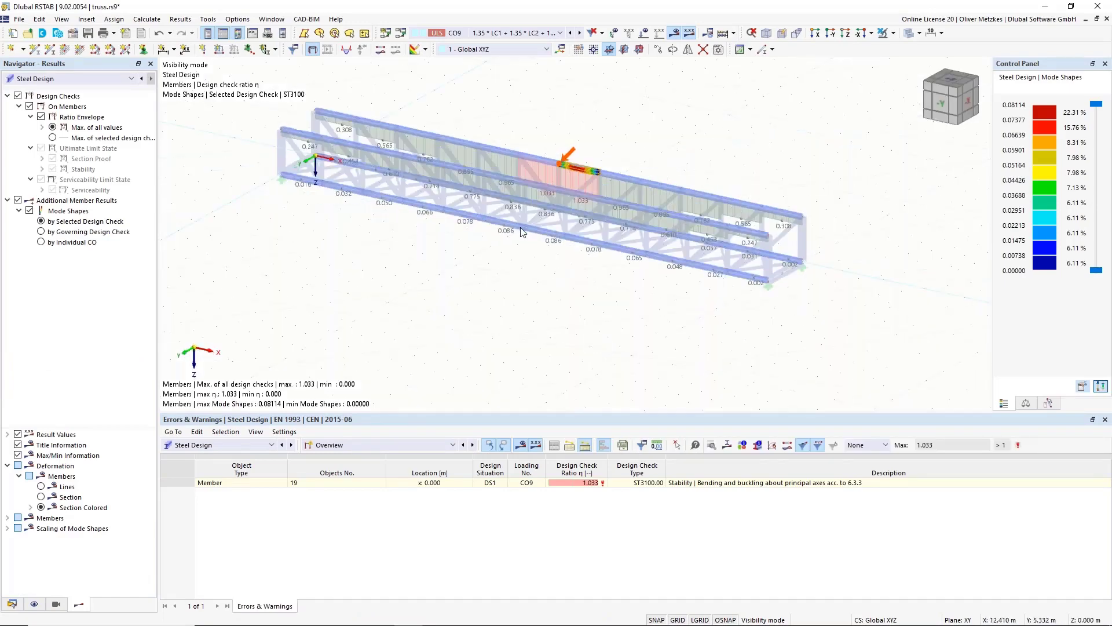
pyautogui.moveTo(451, 104); pyautogui.dragTo(459, 164, button='middle')
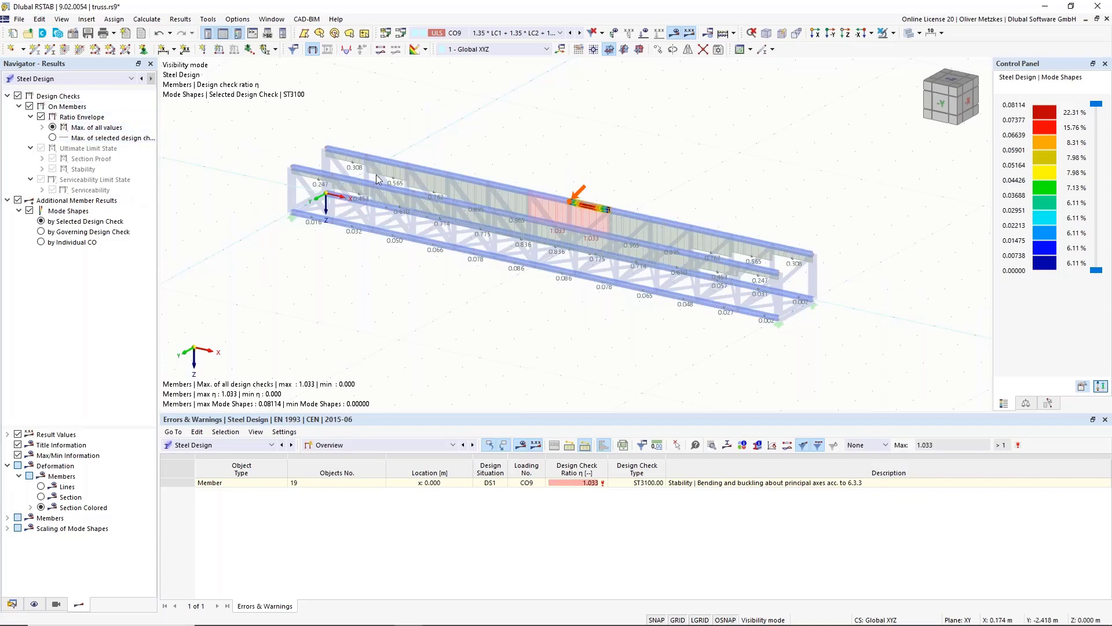
pyautogui.scroll(3, 376, 175)
pyautogui.moveTo(652, 235); pyautogui.dragTo(527, 218, button='middle')
pyautogui.scroll(3, 679, 239)
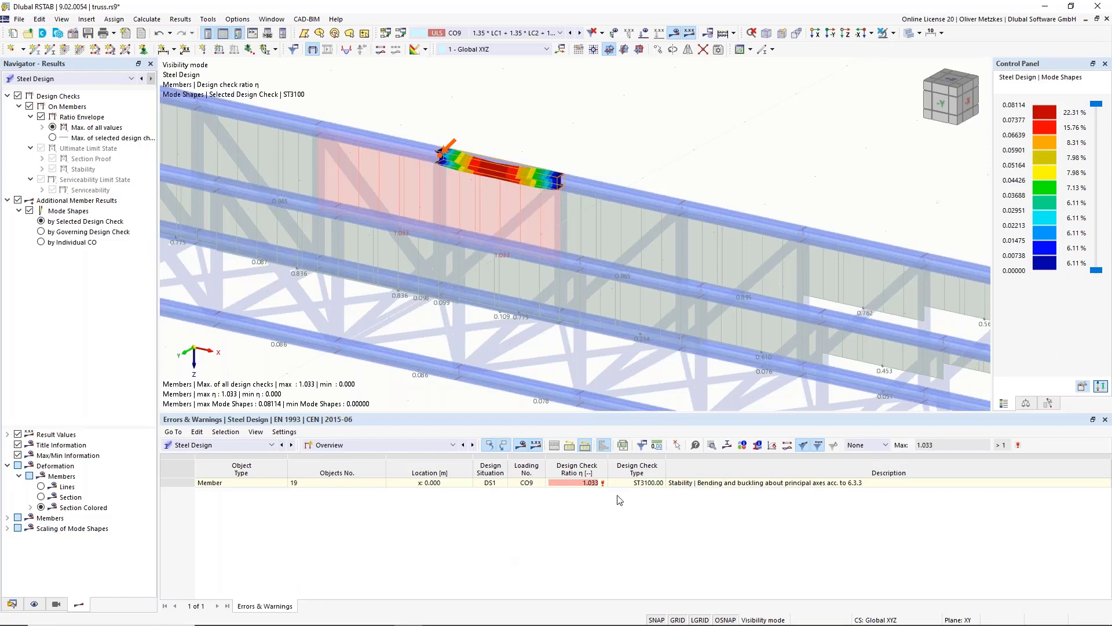
# Step: Review the design check details of member 19's bending and buckling stability check and close them
pyautogui.click(679, 483)
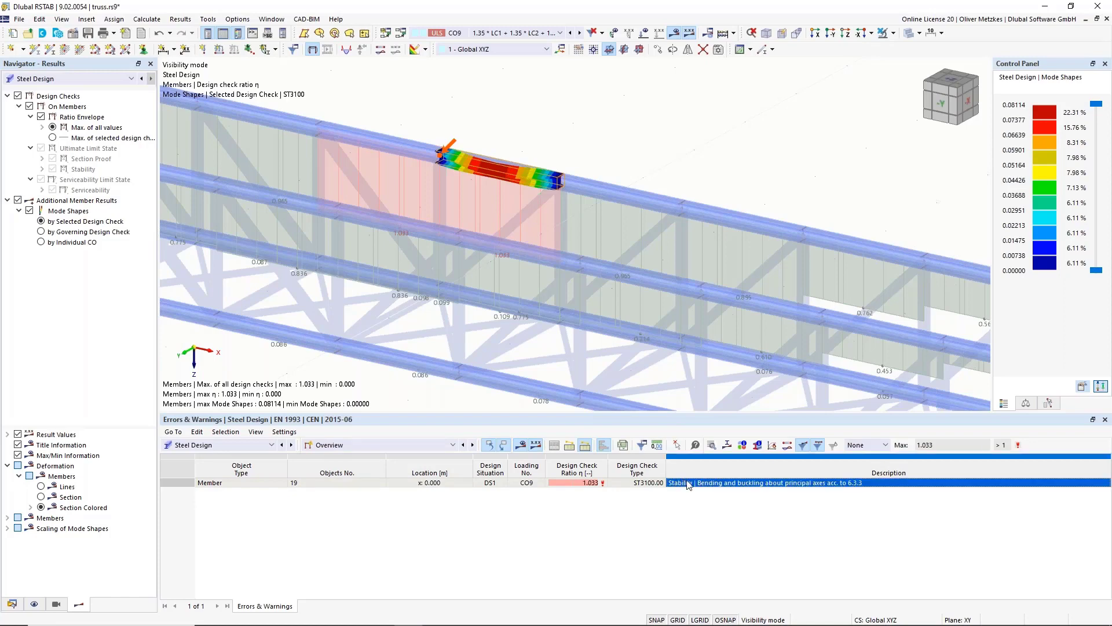
pyautogui.doubleClick(689, 483)
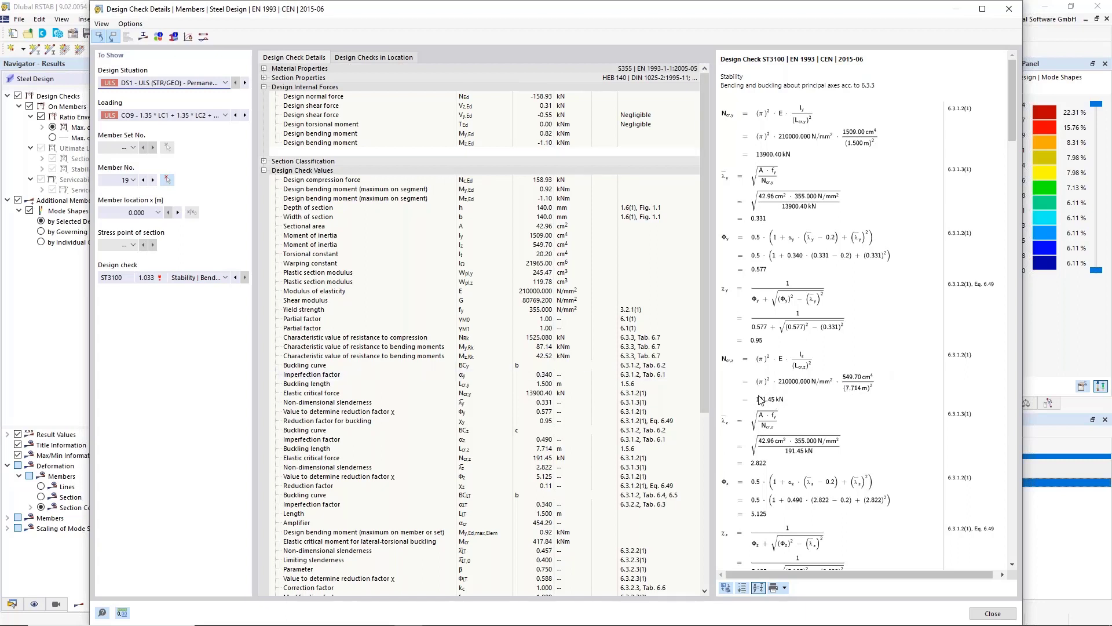
pyautogui.click(992, 613)
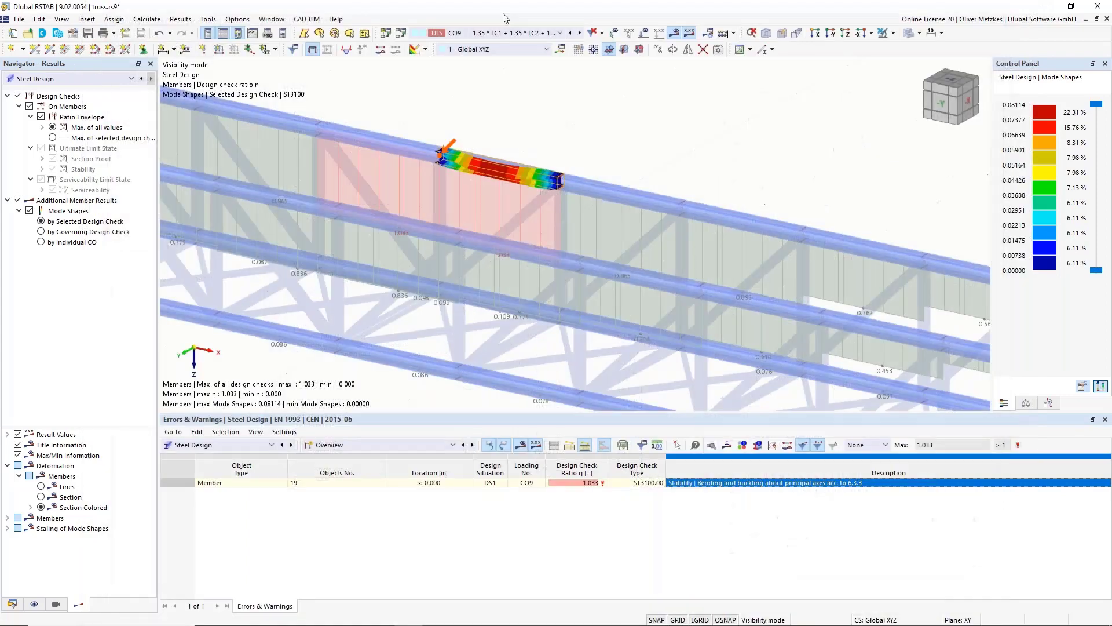
# Step: Show the Stability Analysis effective lengths and critical loads by mode shape, and examine member 19's critical load against the first mode shape
pyautogui.click(85, 75)
pyautogui.click(83, 99)
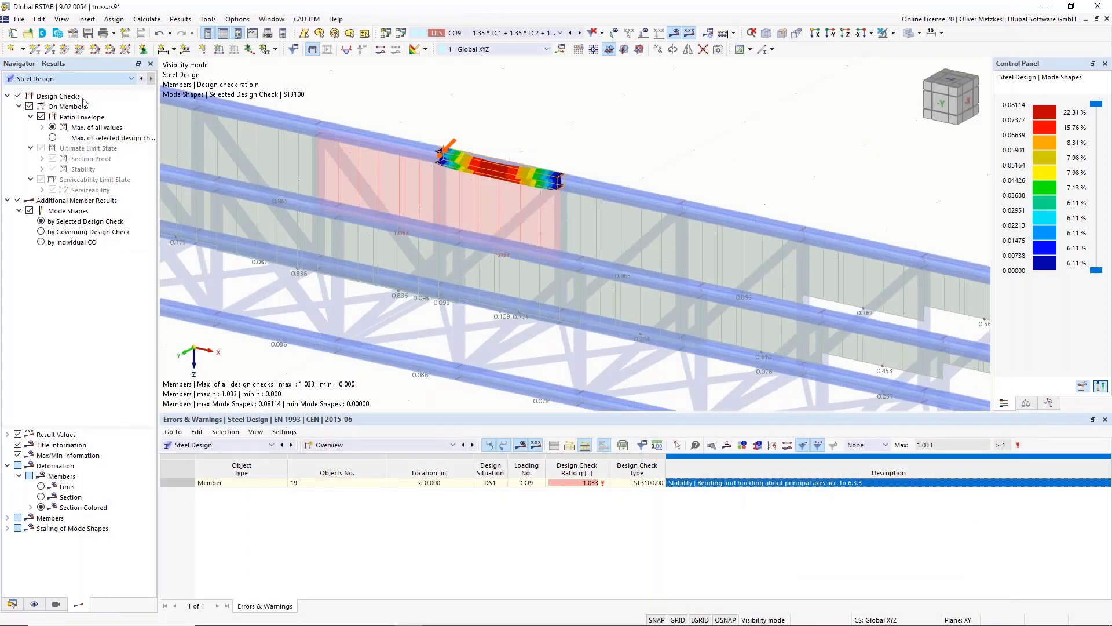
pyautogui.click(377, 444)
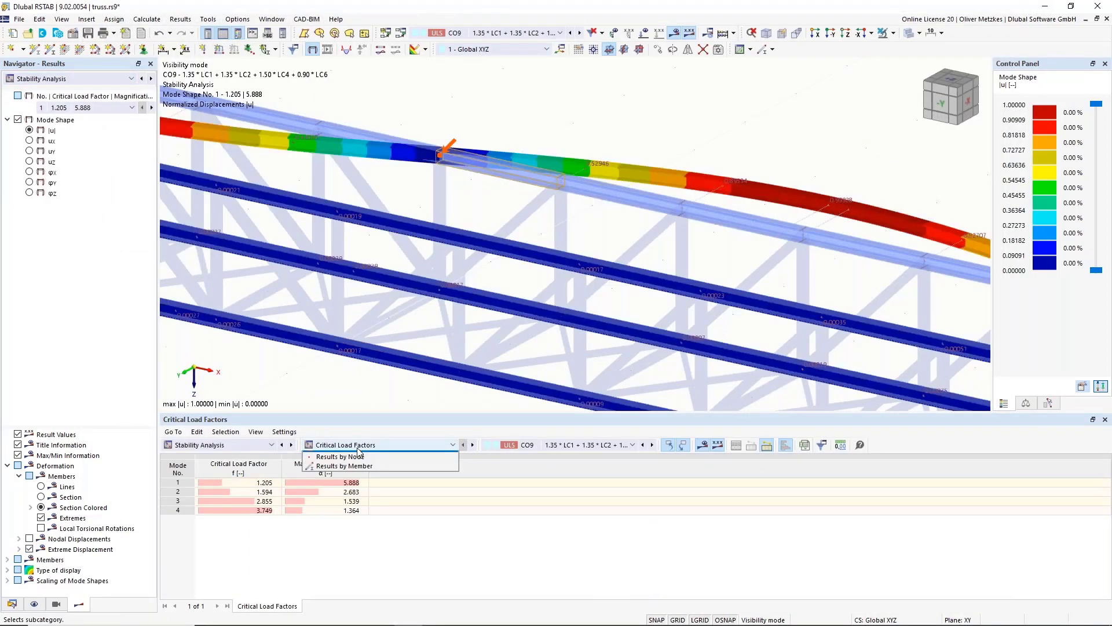
pyautogui.click(364, 474)
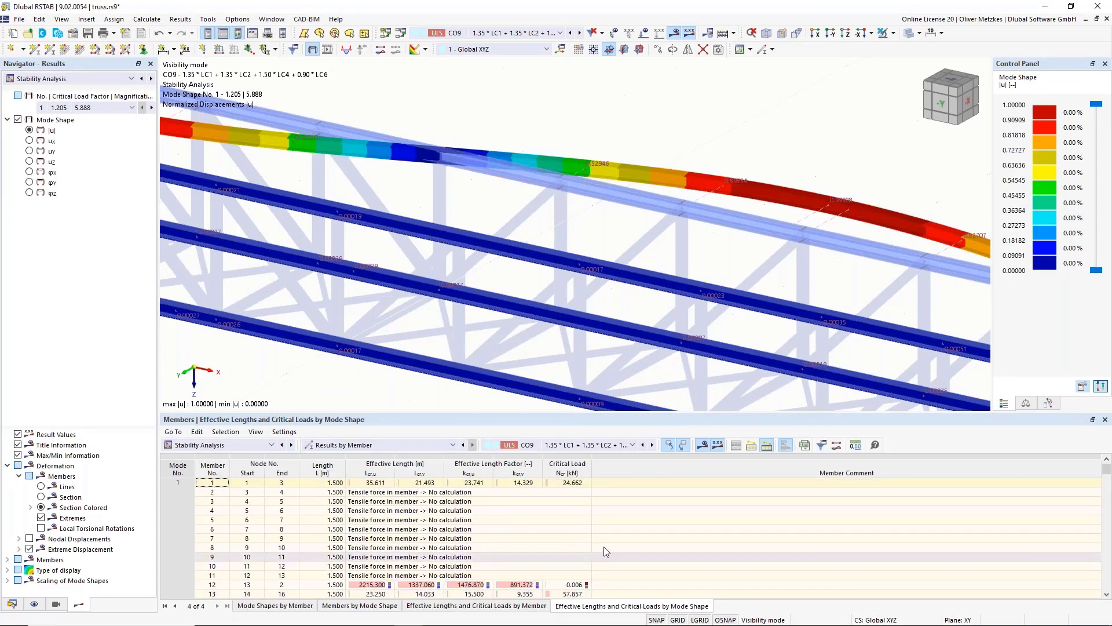
pyautogui.scroll(-3, 530, 175)
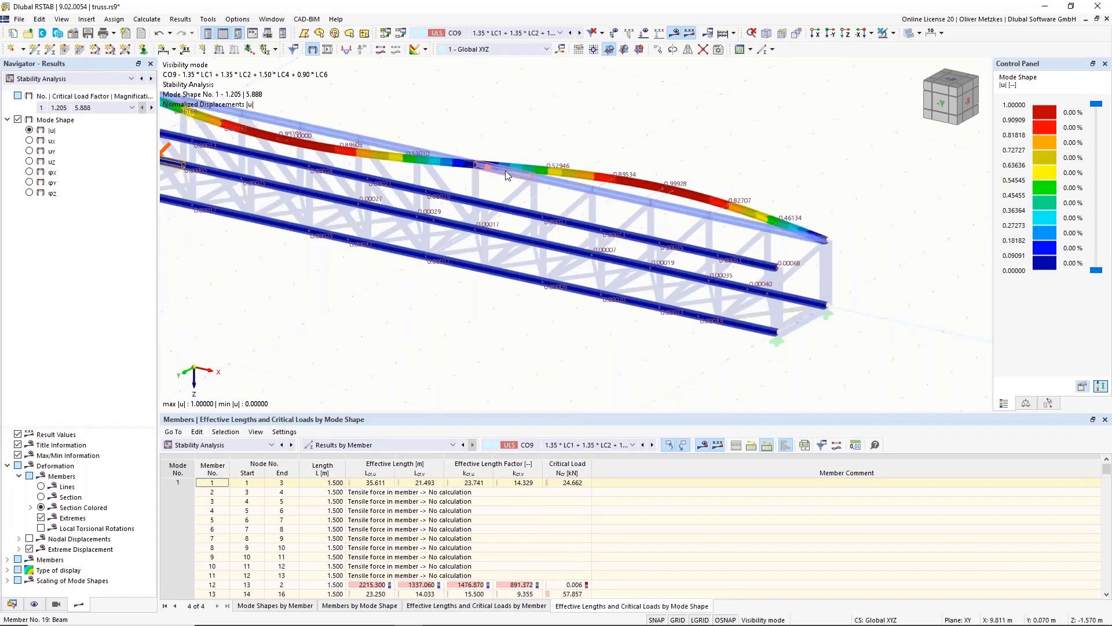
pyautogui.click(566, 484)
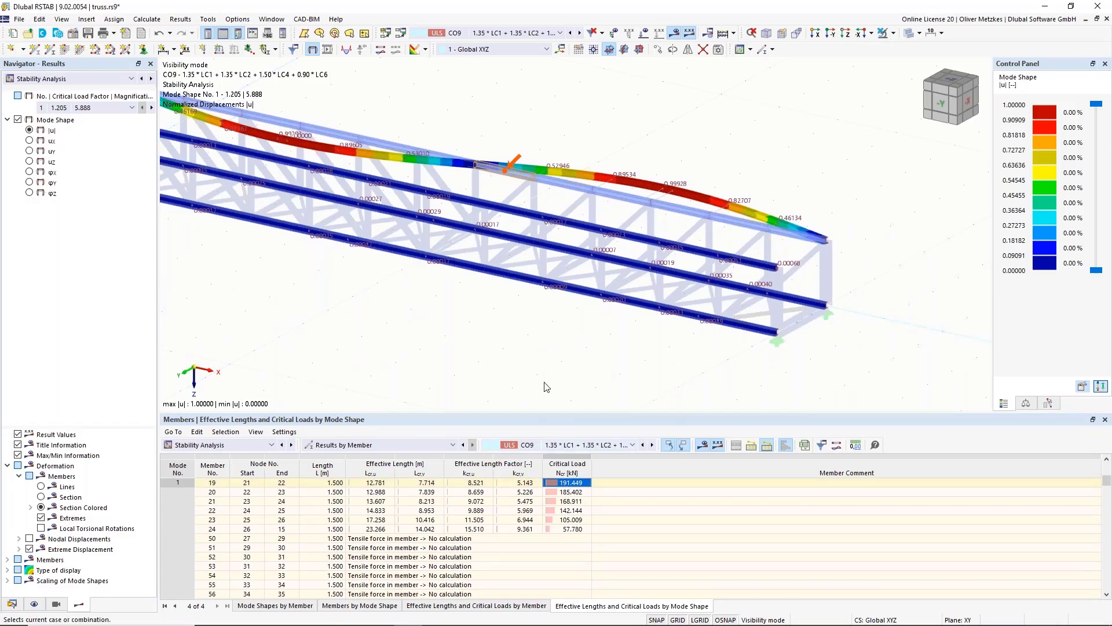
pyautogui.moveTo(530, 156); pyautogui.dragTo(530, 230, button='middle')
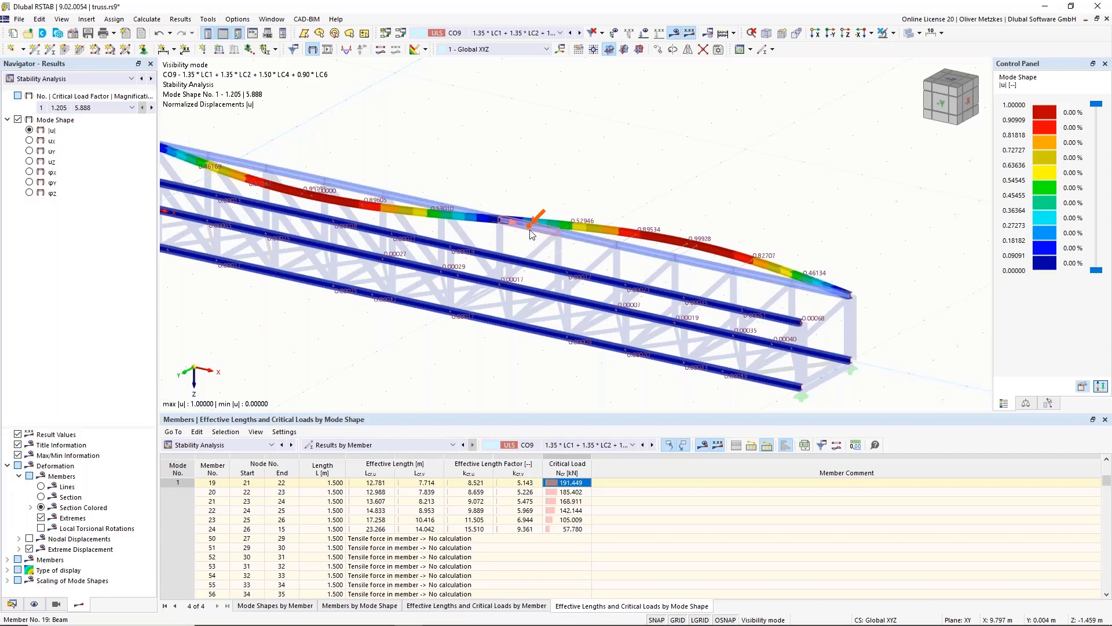
pyautogui.scroll(-2, 525, 201)
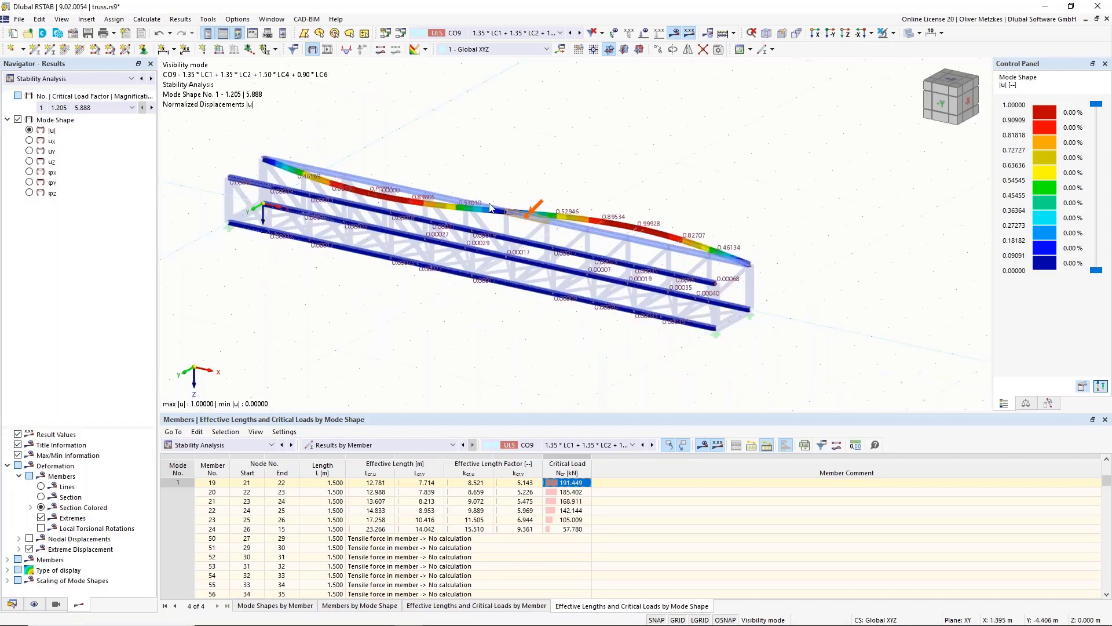